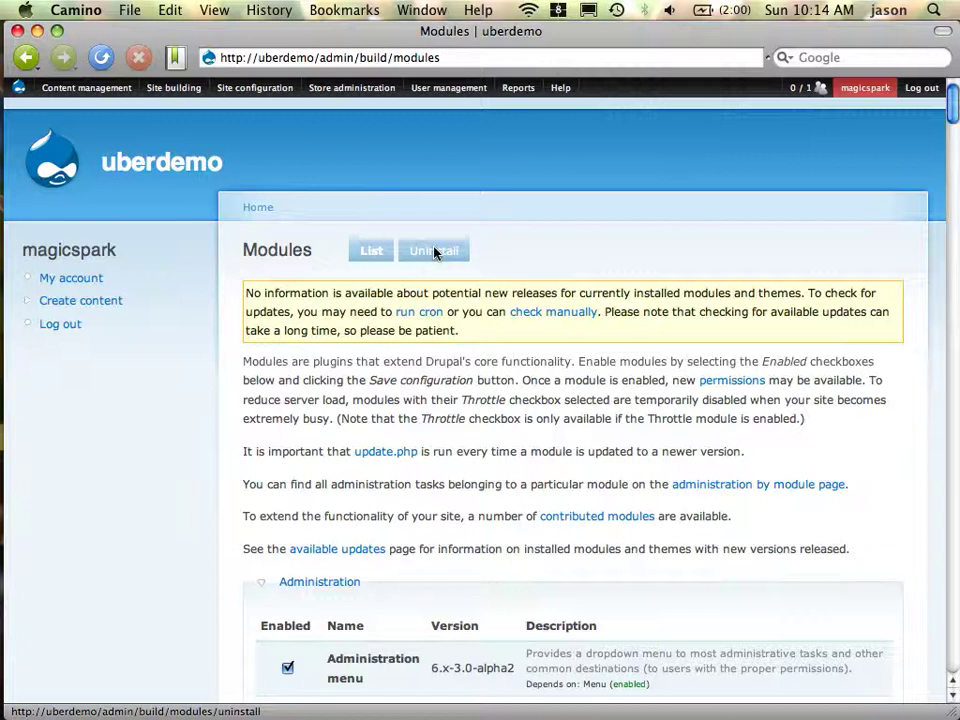
Start a new Product from the Create content page
mouse_move(334, 95)
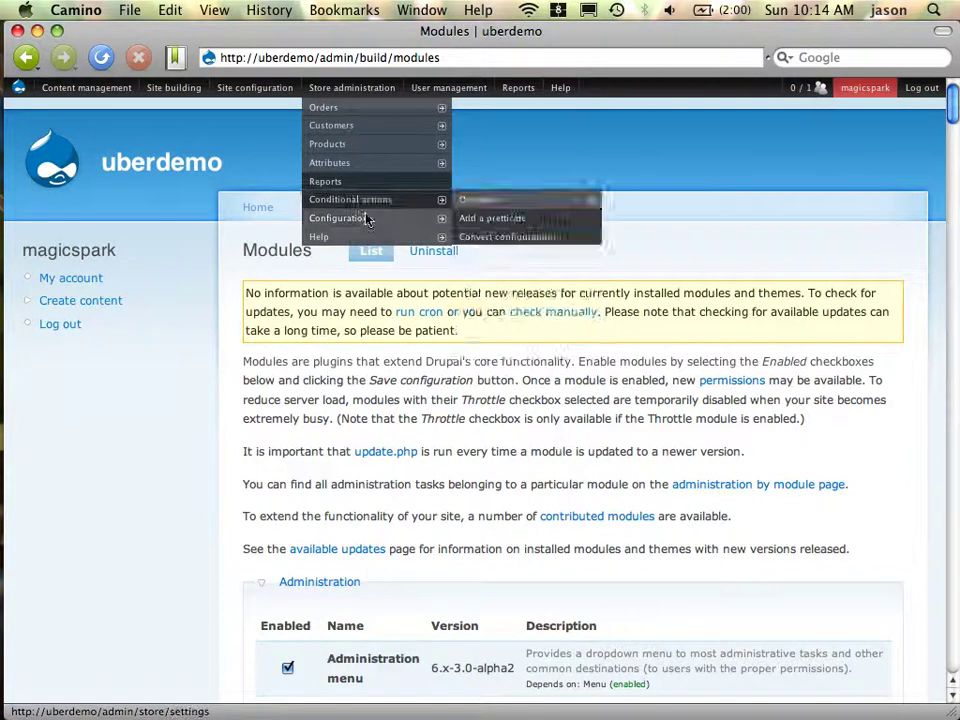
mouse_move(370, 220)
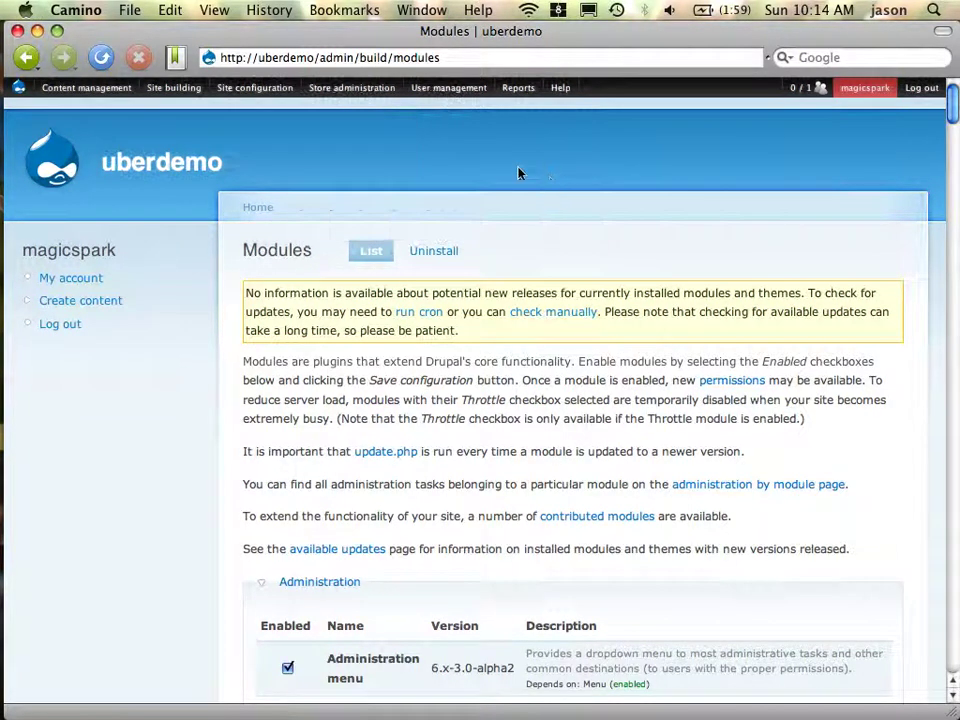
mouse_move(40, 90)
mouse_move(66, 152)
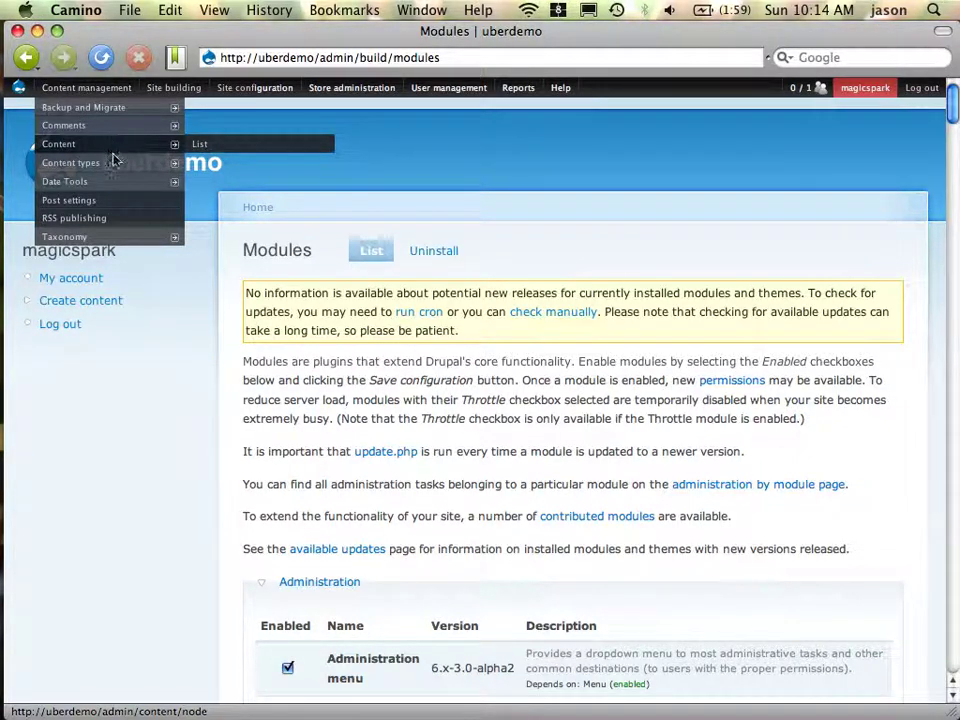
mouse_move(116, 165)
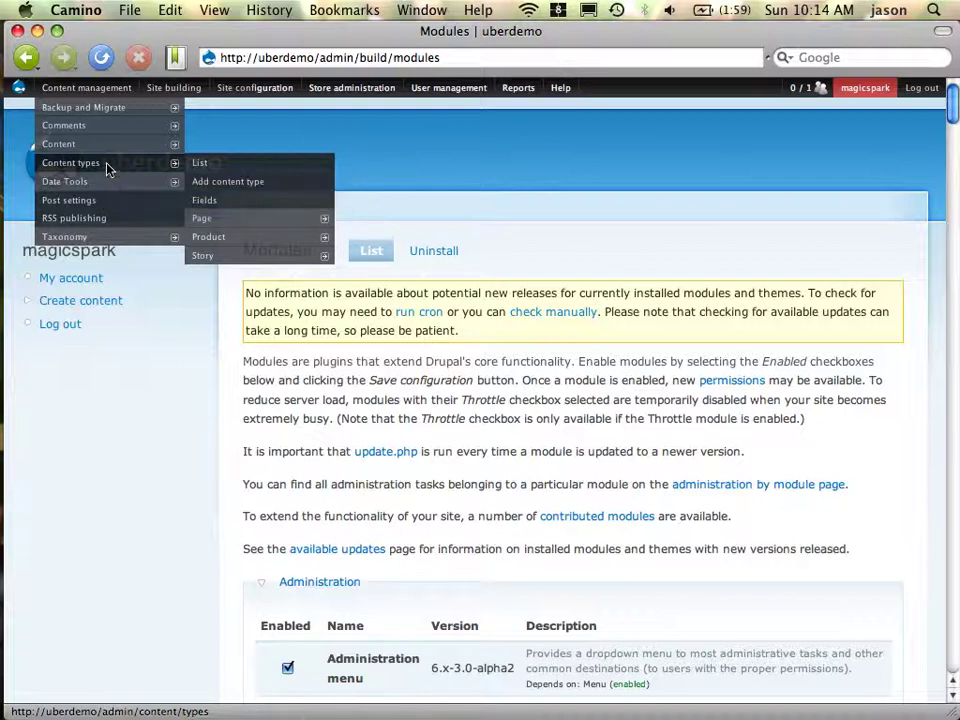
mouse_move(257, 236)
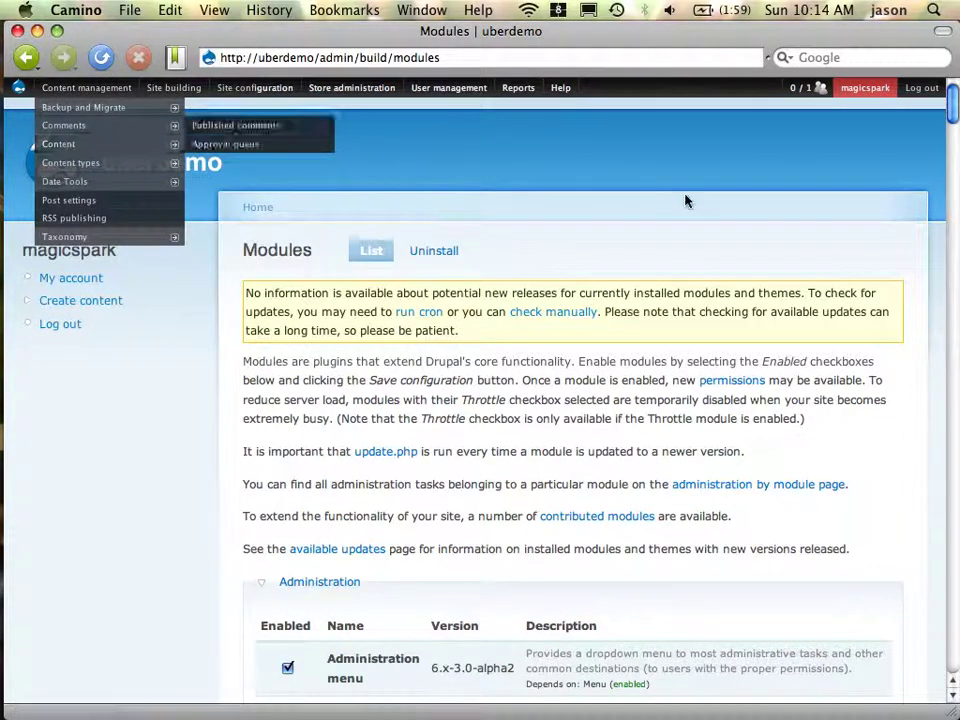
click(83, 309)
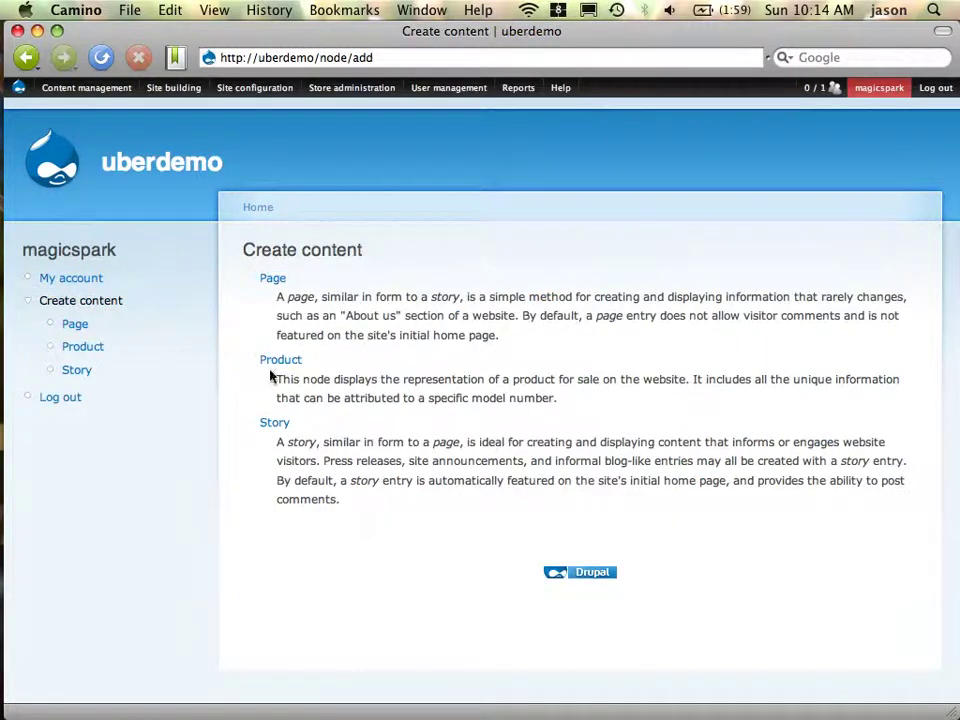
click(270, 362)
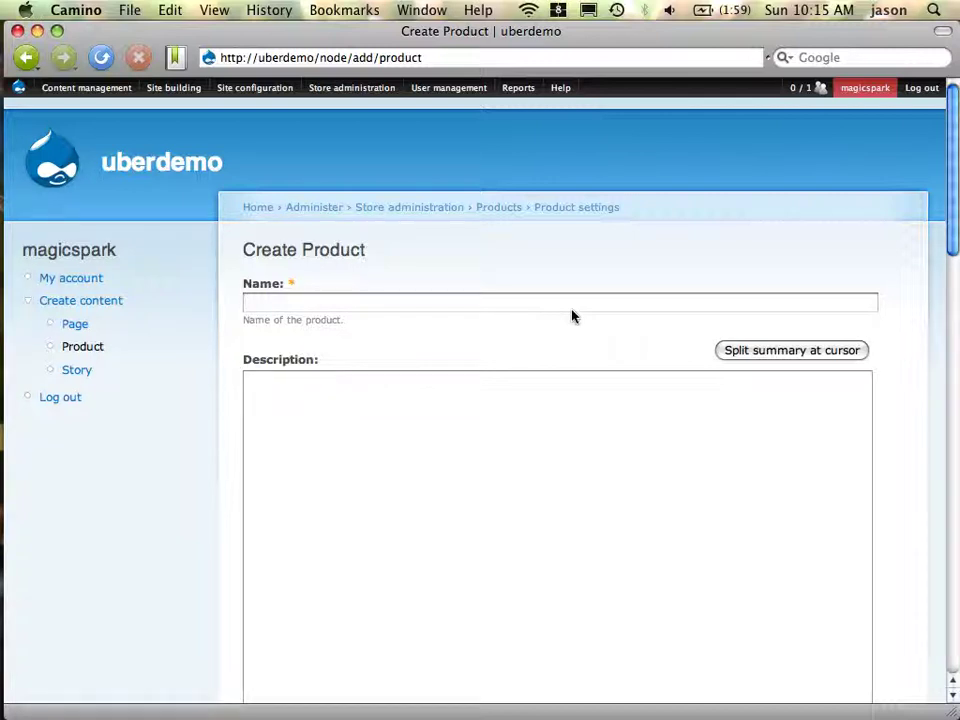
Name the product TShirt with description 'This is the descriptino'
text(TShirt)
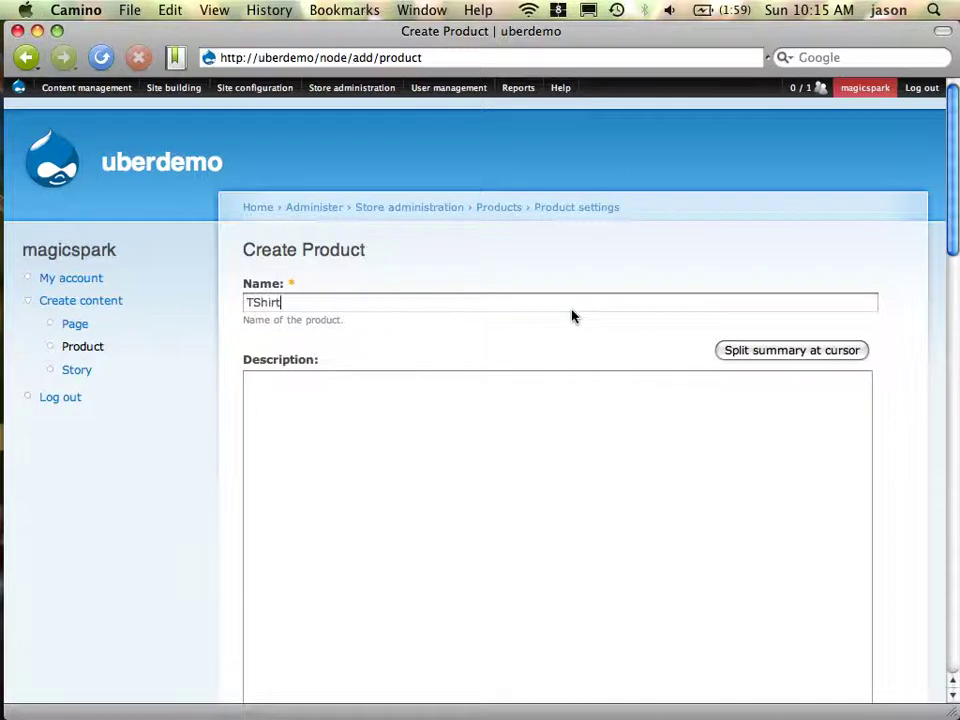
click(733, 451)
text(This is the desc)
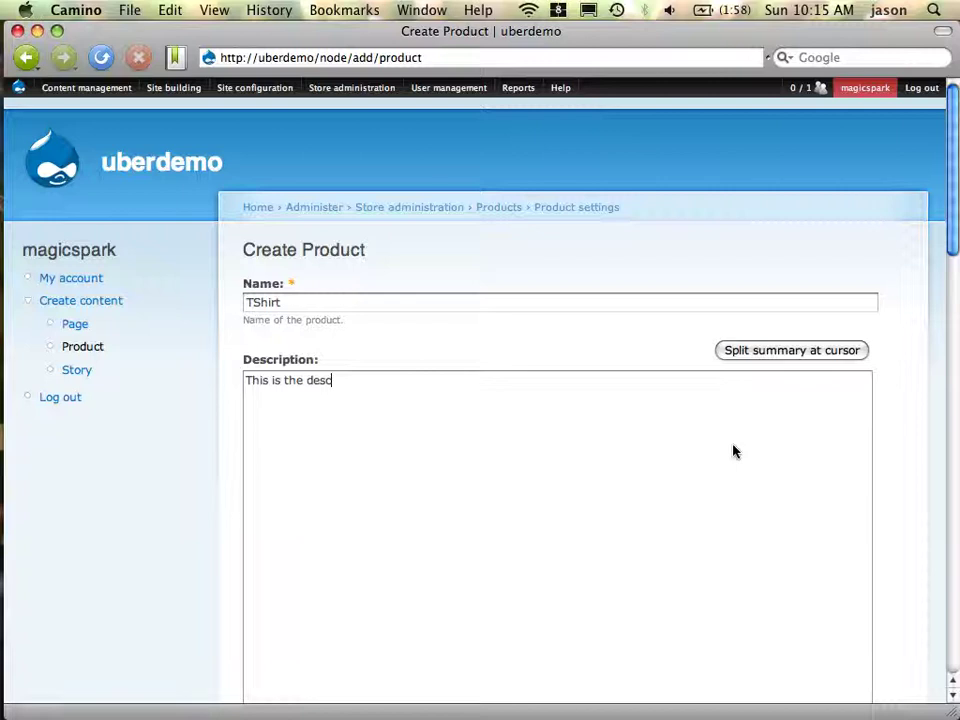
text(riptino)
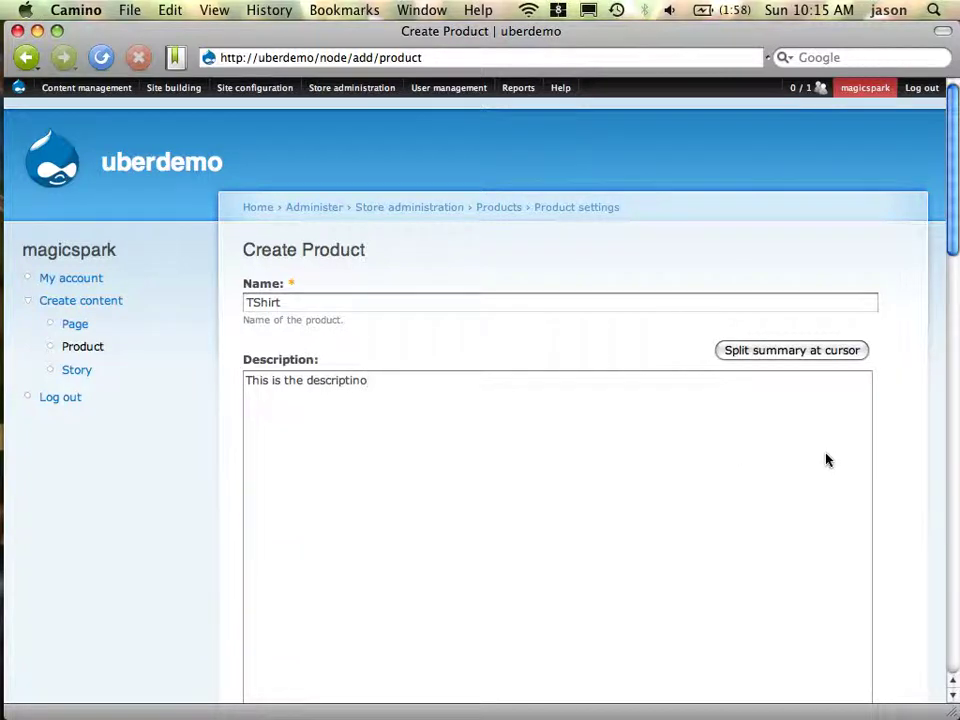
scroll(825, 458, down, 15)
scroll(825, 458, up, 15)
scroll(825, 458, down, 5)
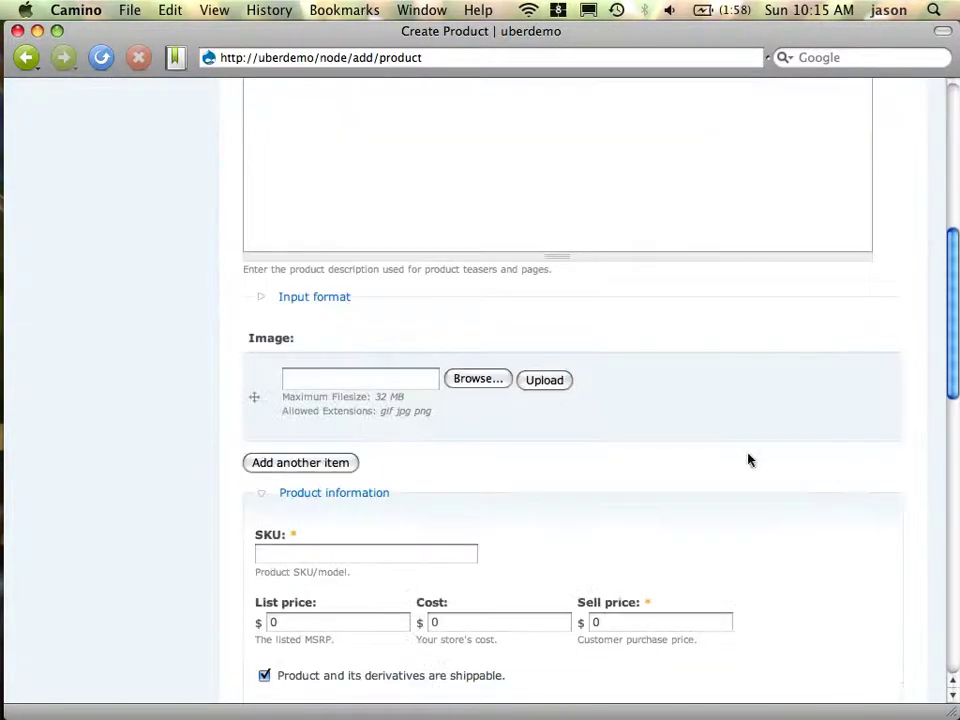
Upload uberTourTshirt.jpg with alt text 'uber tour' and title 'uber demo'
click(478, 380)
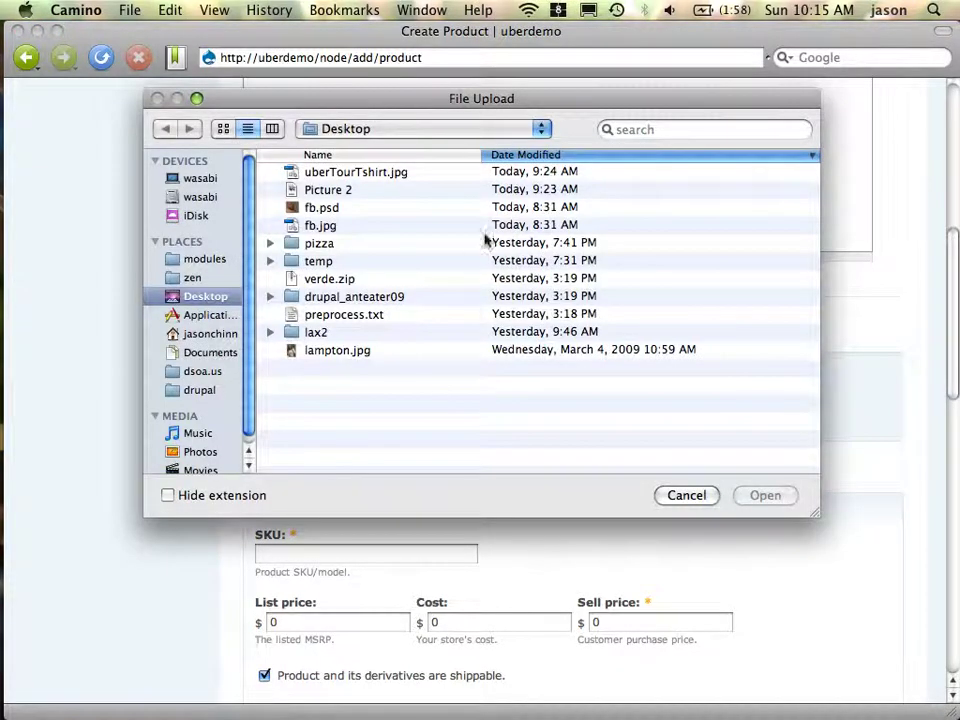
double_click(410, 185)
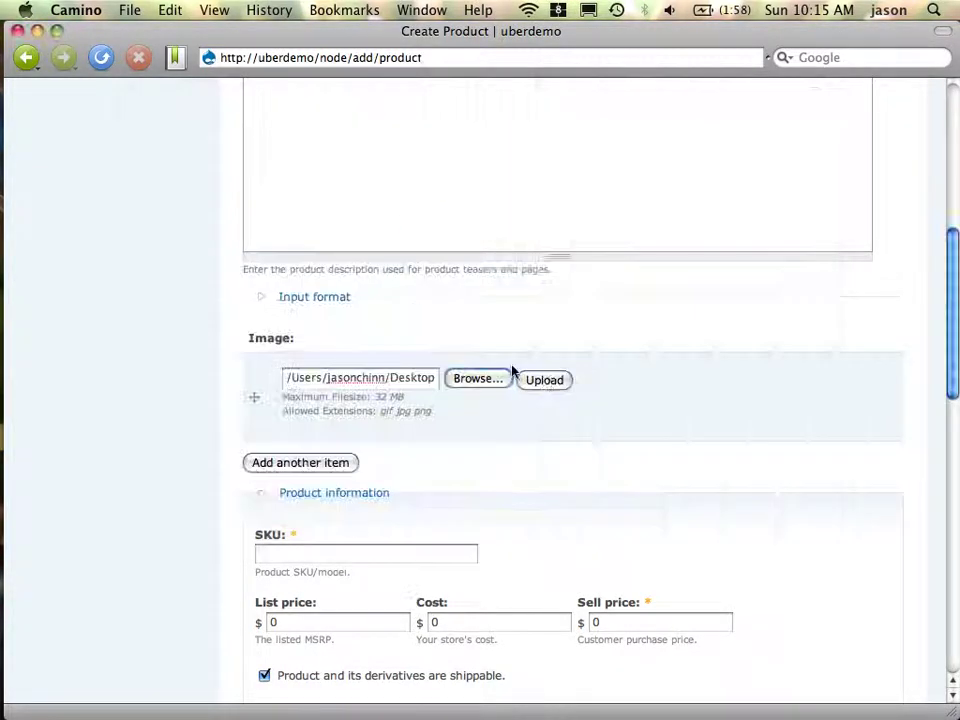
click(549, 392)
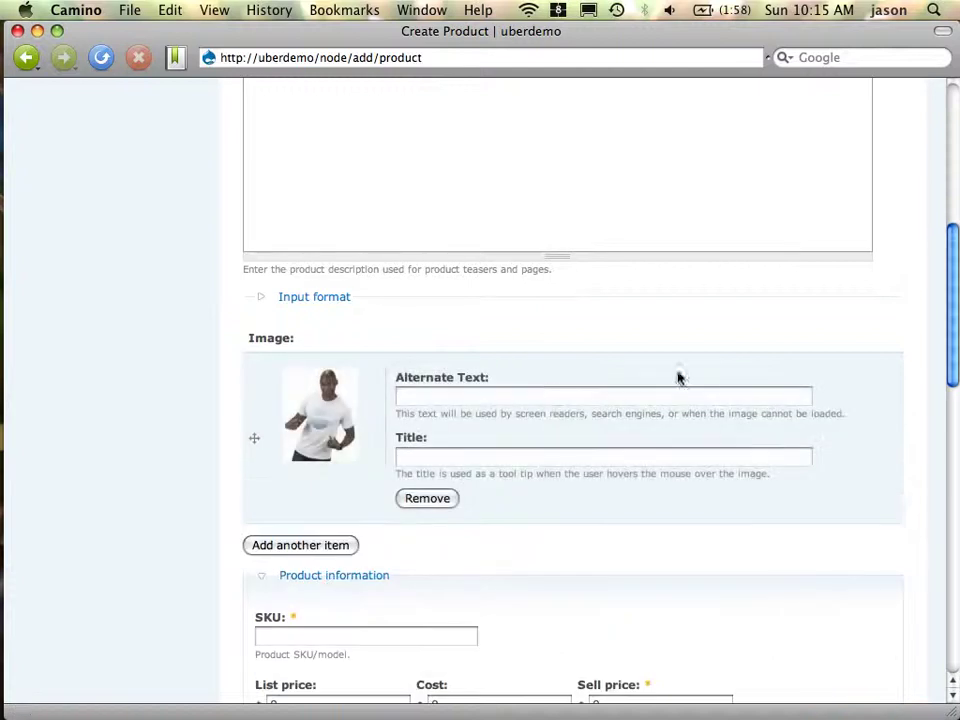
click(613, 403)
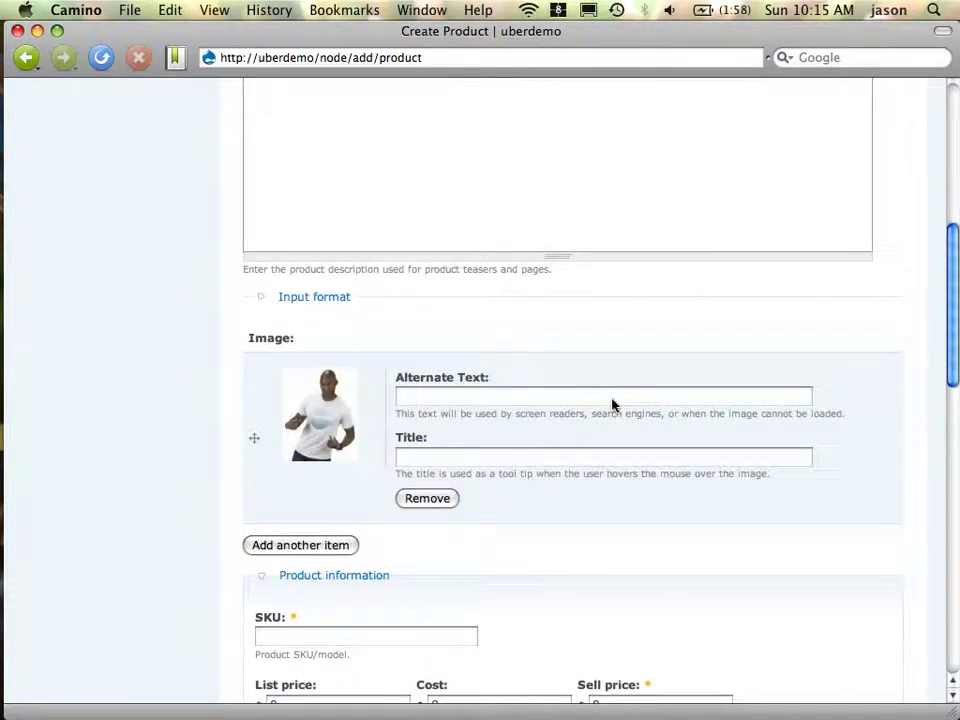
text(uber tour)
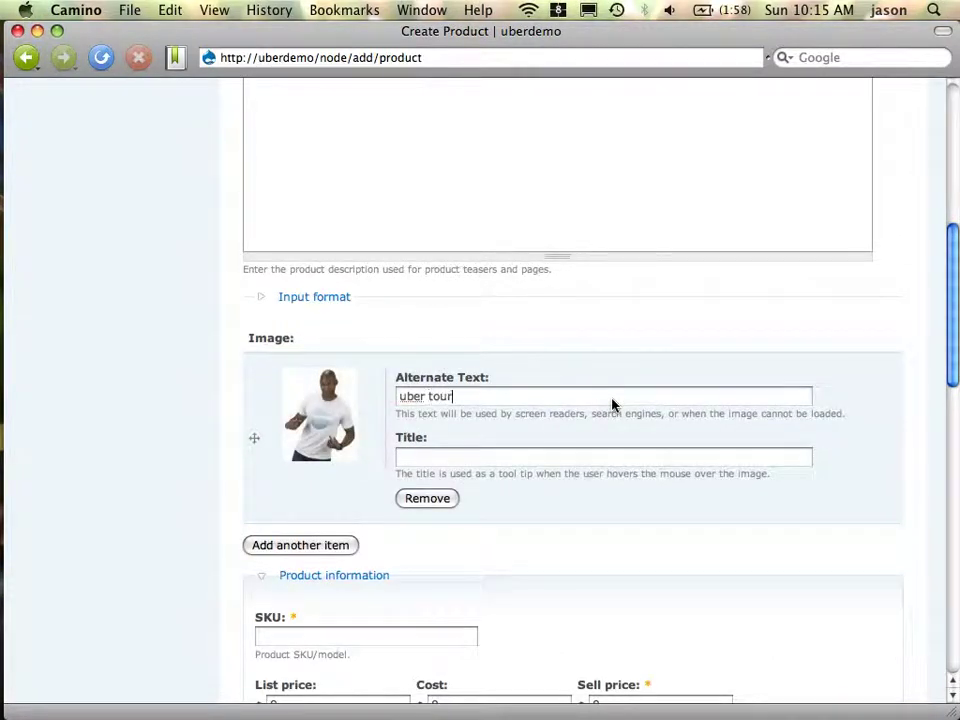
key(Tab)
text(uber cemo)
key(BackSpace)
key(BackSpace)
key(BackSpace)
key(BackSpace)
text(demo)
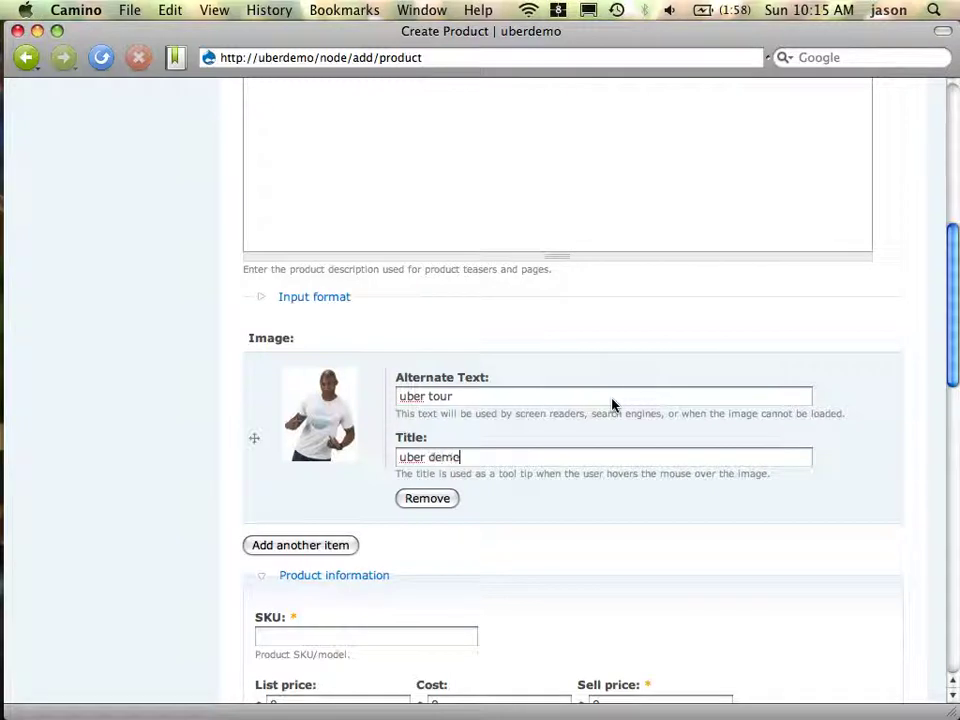
scroll(712, 322, up, 5)
scroll(712, 322, down, 9)
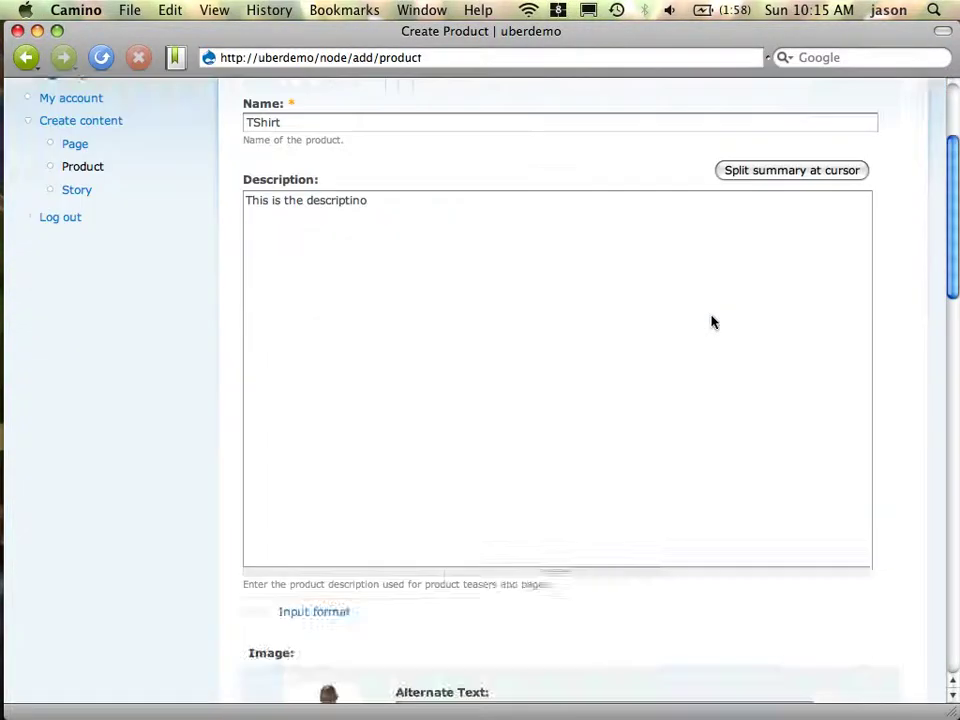
Set sell price 20 and weight .1 Pounds, then save the product
click(671, 338)
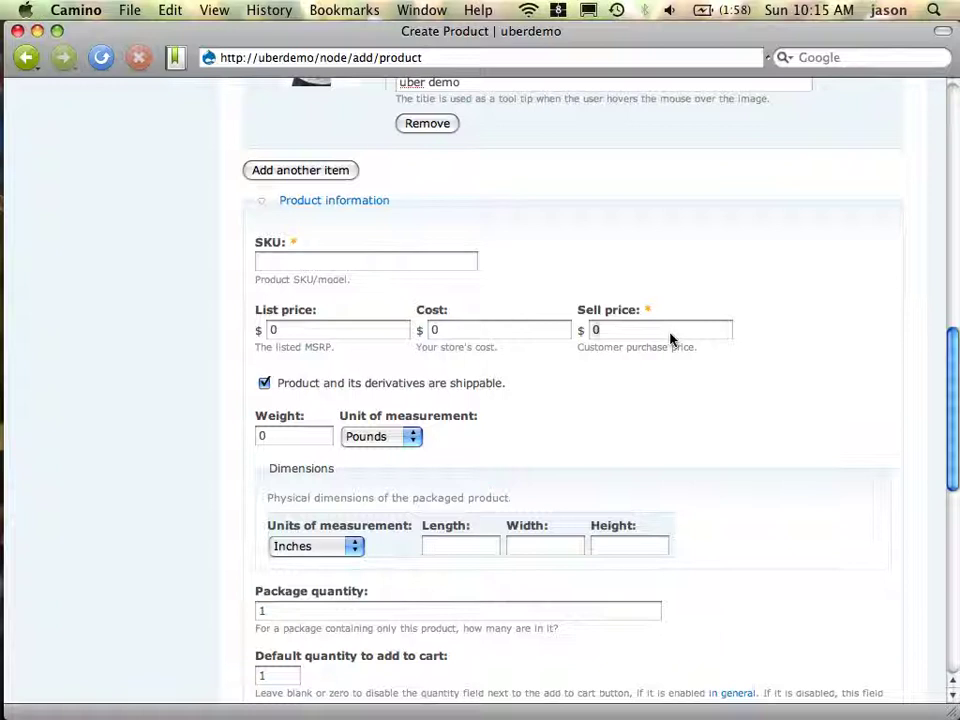
key(BackSpace)
text(20)
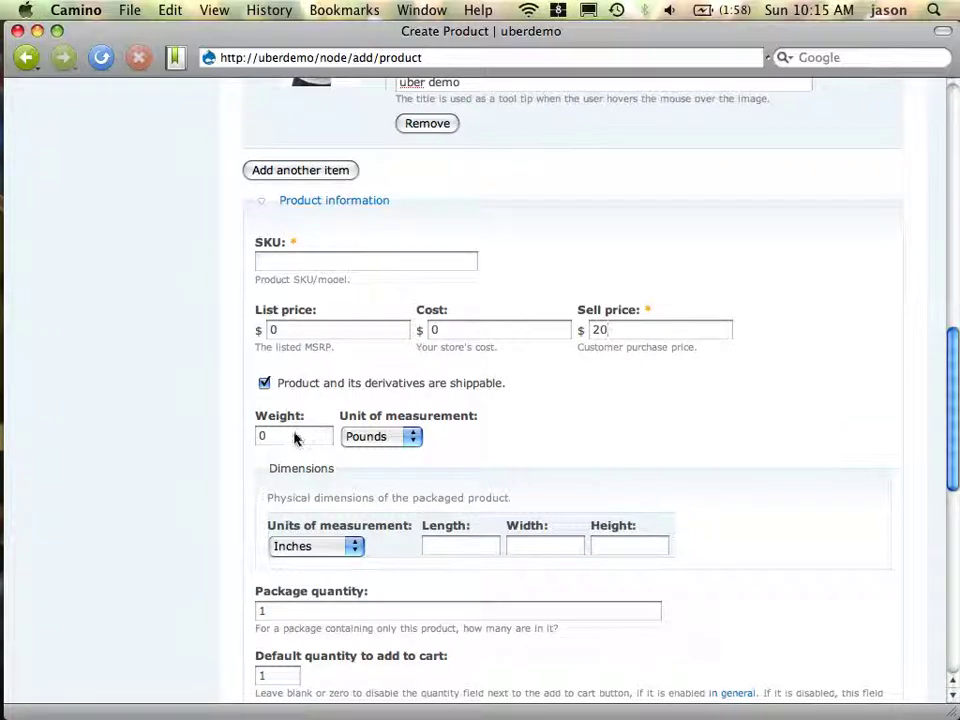
key(BackSpace)
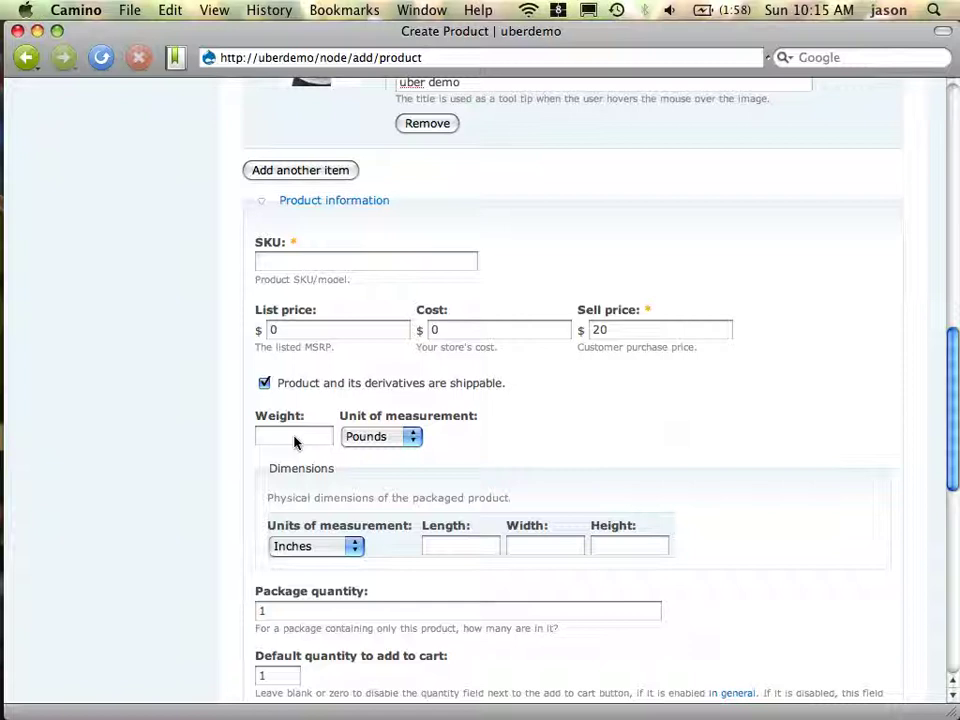
text(.1)
click(390, 440)
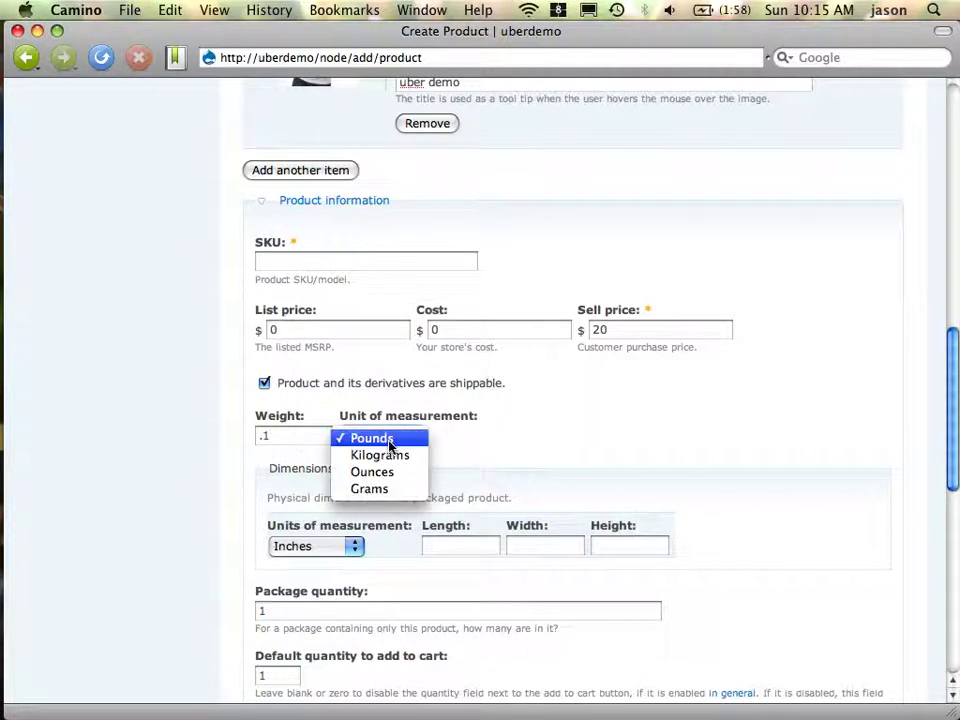
click(480, 446)
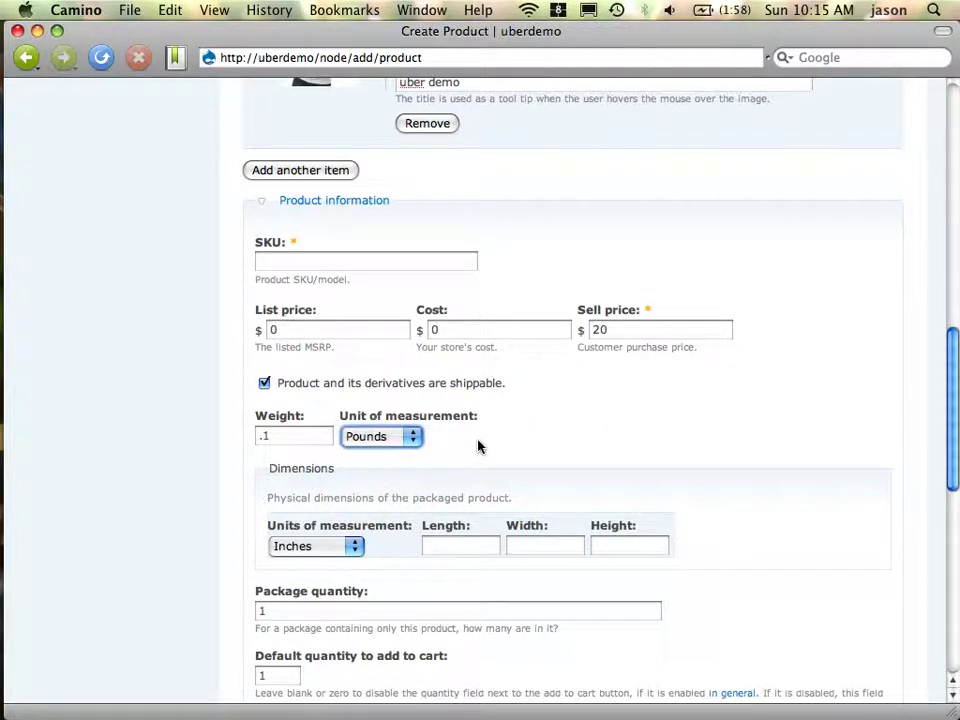
scroll(670, 470, down, 10)
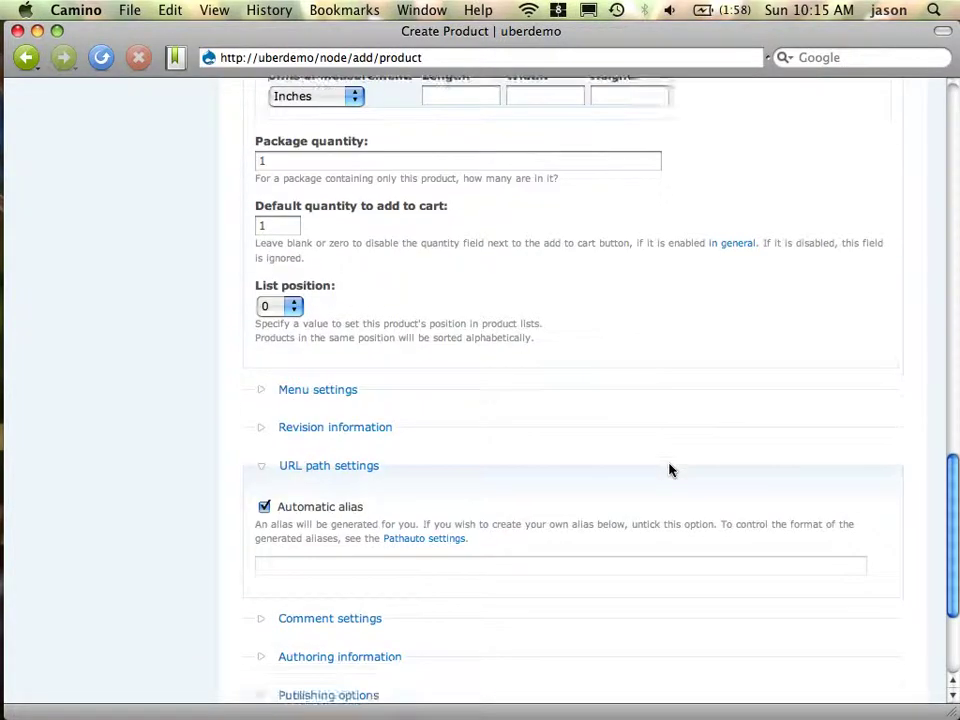
click(276, 553)
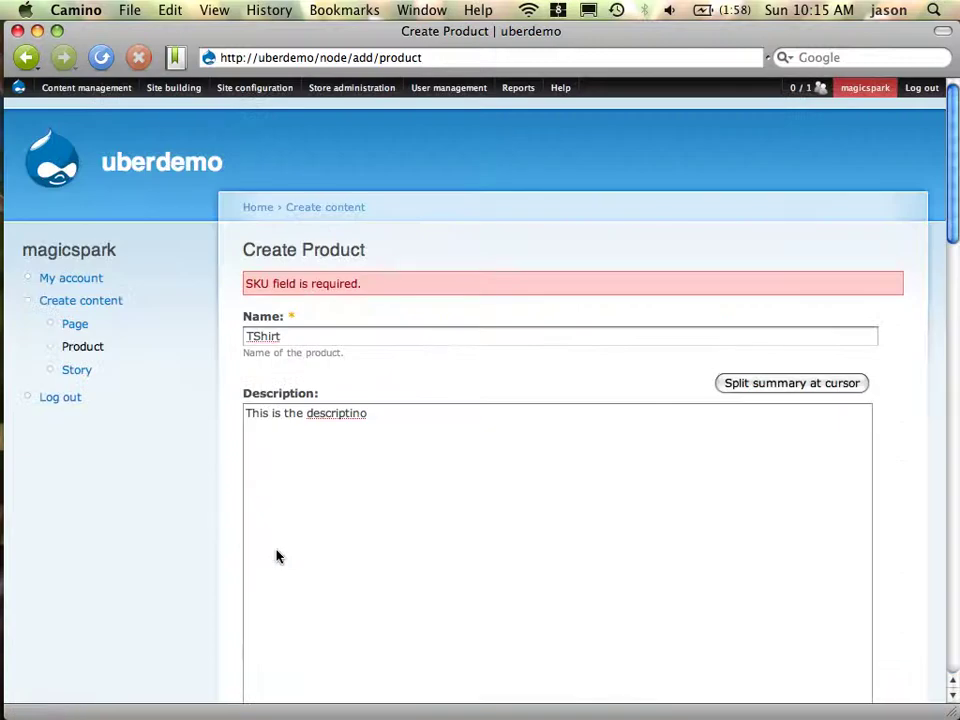
Fill in SKU t01 and save the TShirt, continuing to edit it
scroll(278, 556, down, 12)
scroll(334, 510, up, 3)
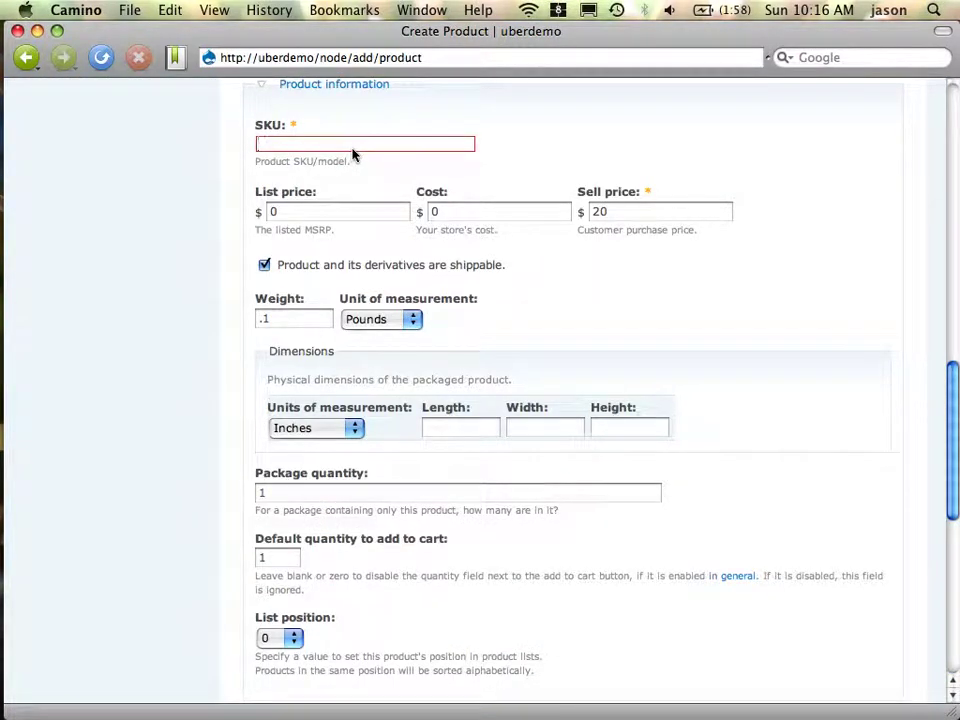
text(t01)
scroll(377, 221, down, 10)
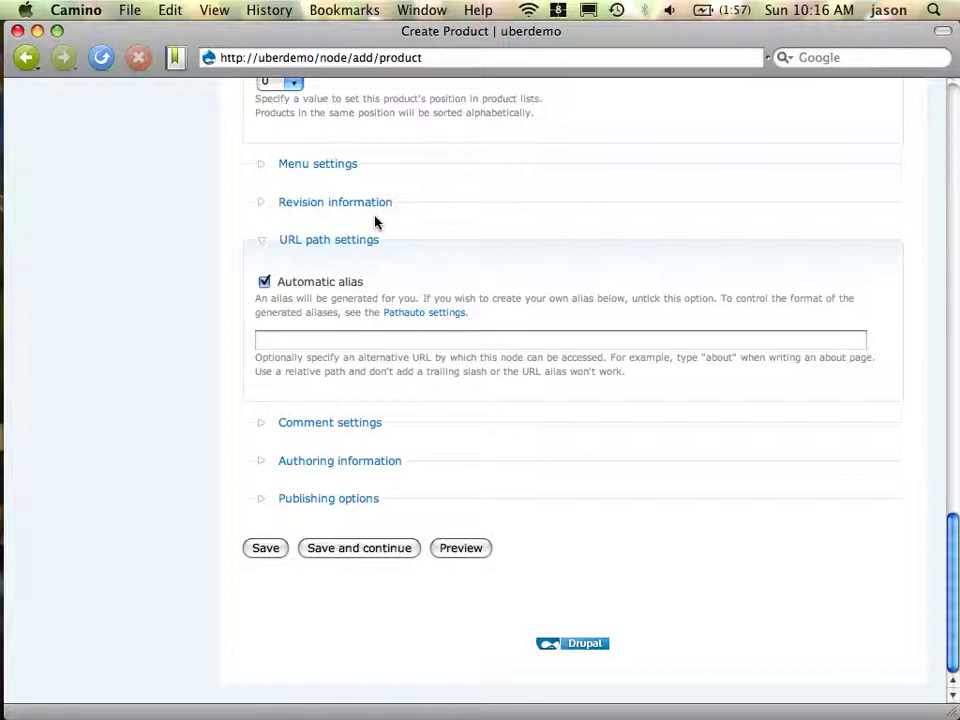
click(383, 555)
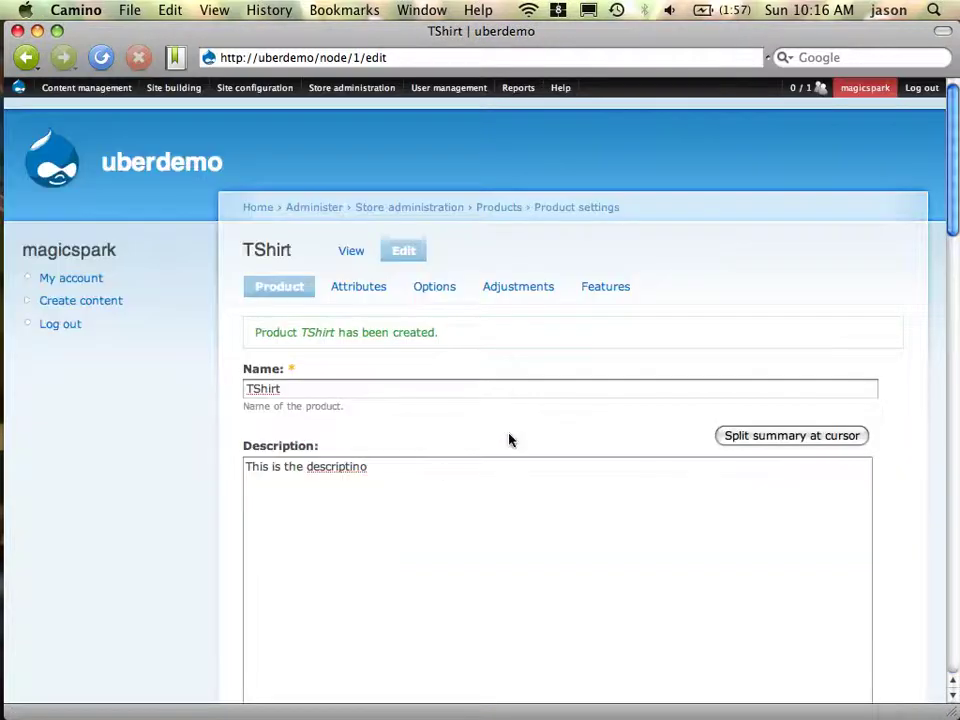
Open the TShirt's add-attributes form in a separate tab
scroll(510, 439, down, 10)
scroll(510, 439, up, 10)
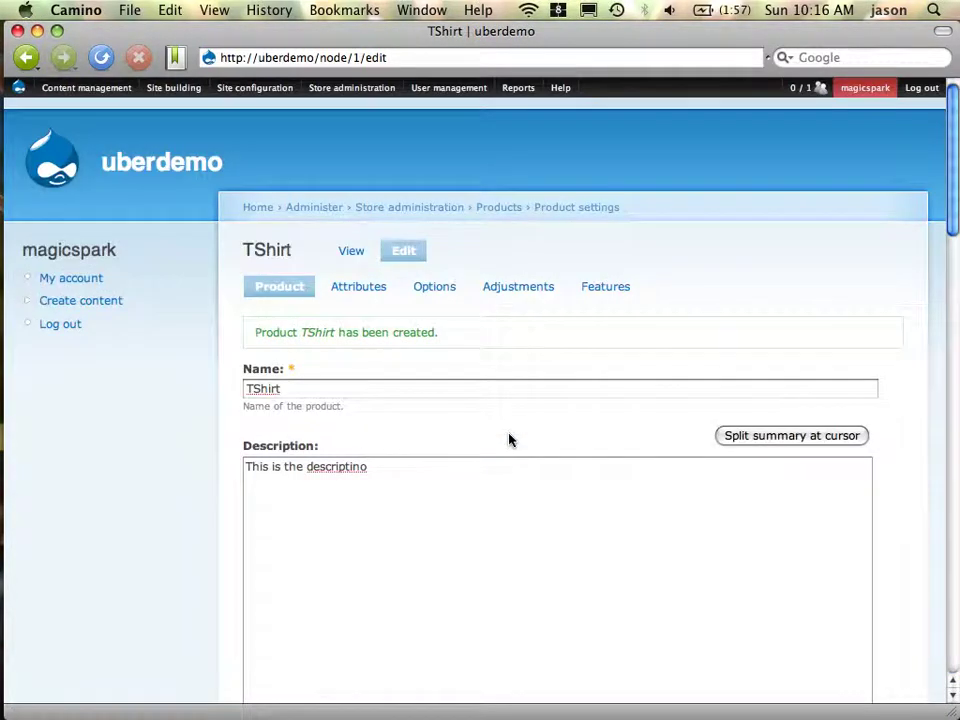
click(358, 288)
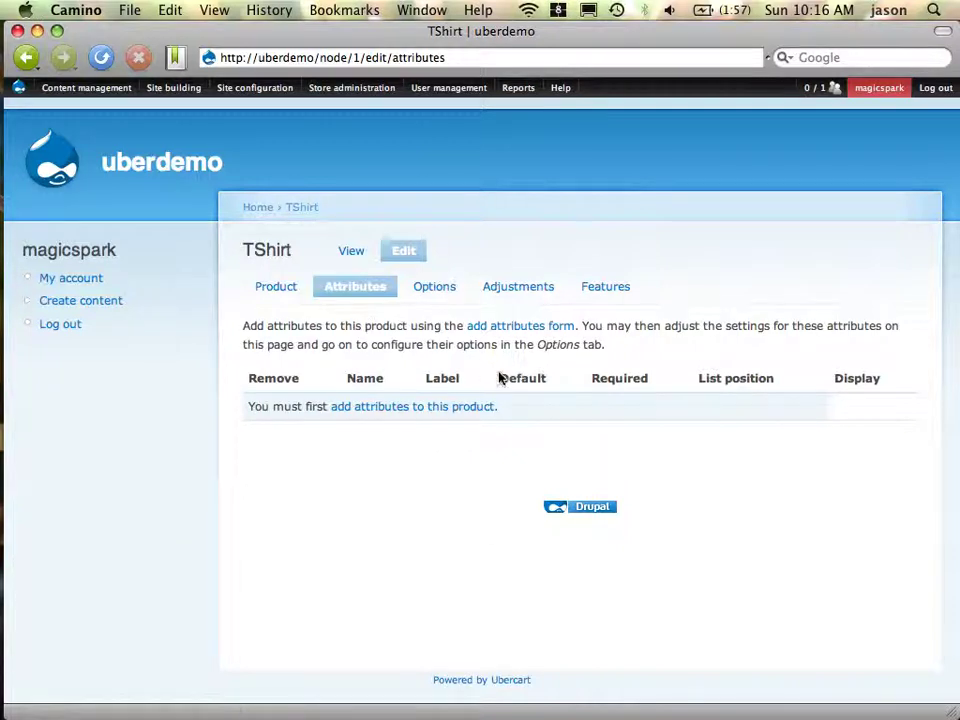
super+click(551, 328)
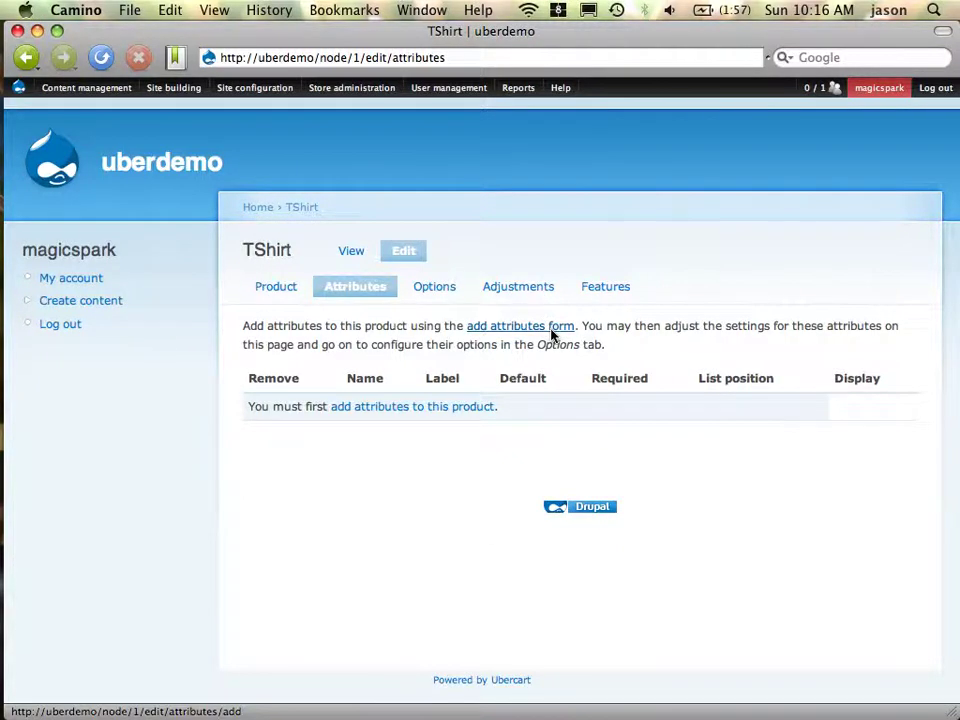
Go to Store administration > Attributes > Add an attribute
click(254, 87)
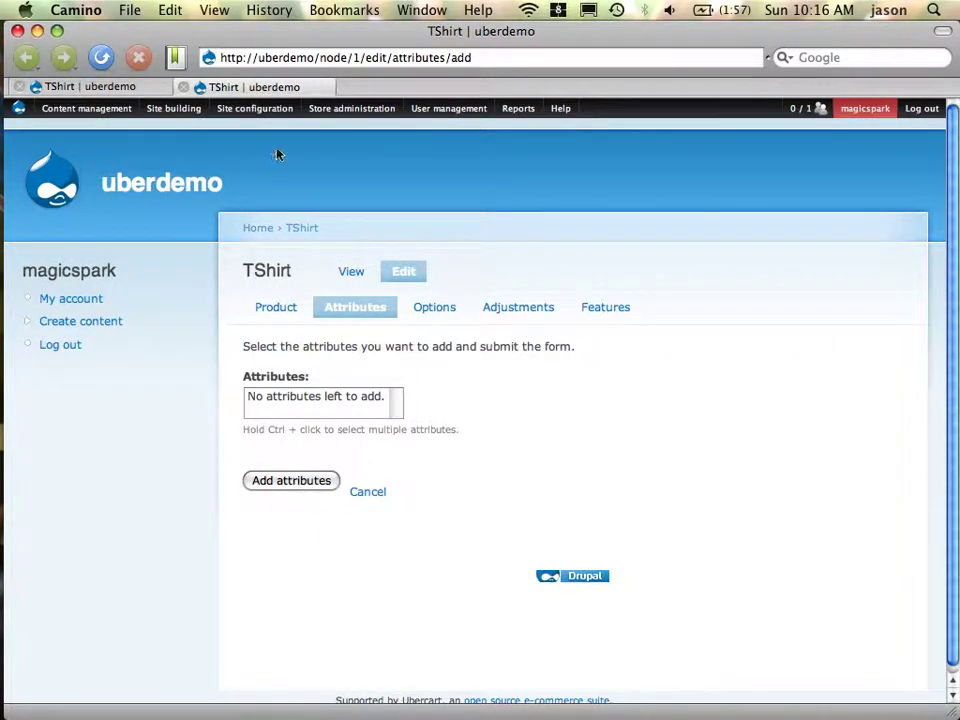
mouse_move(262, 106)
mouse_move(377, 107)
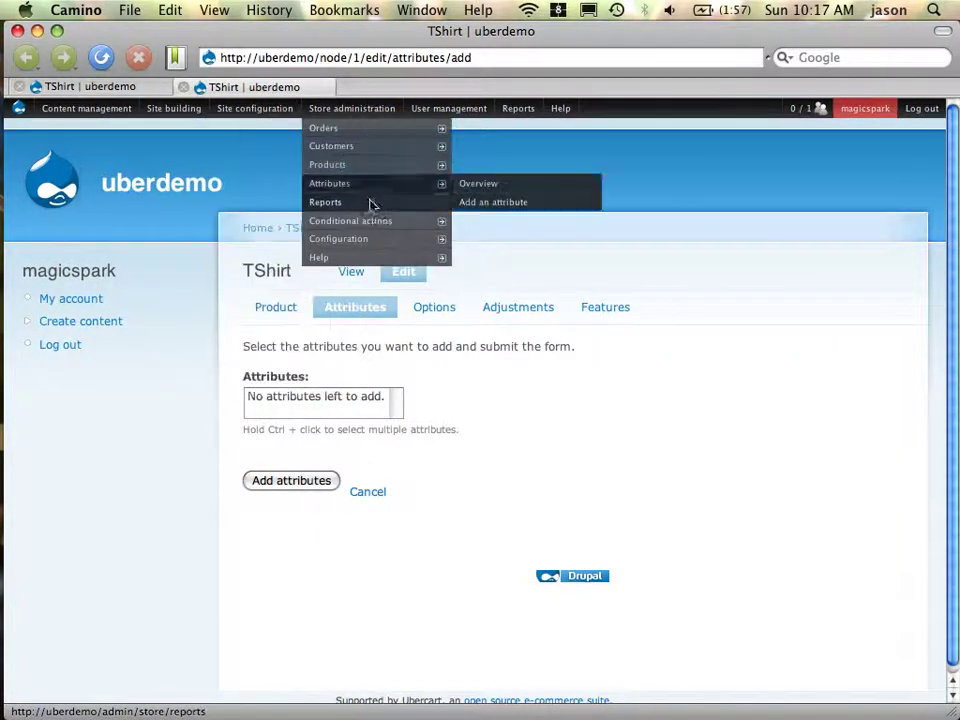
mouse_move(384, 192)
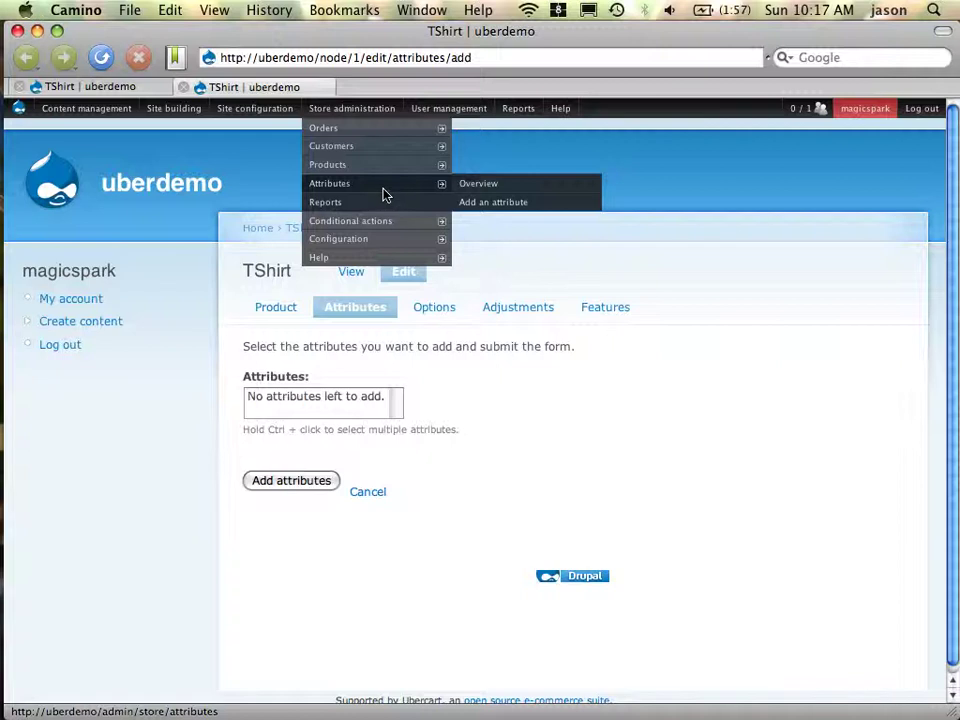
click(490, 204)
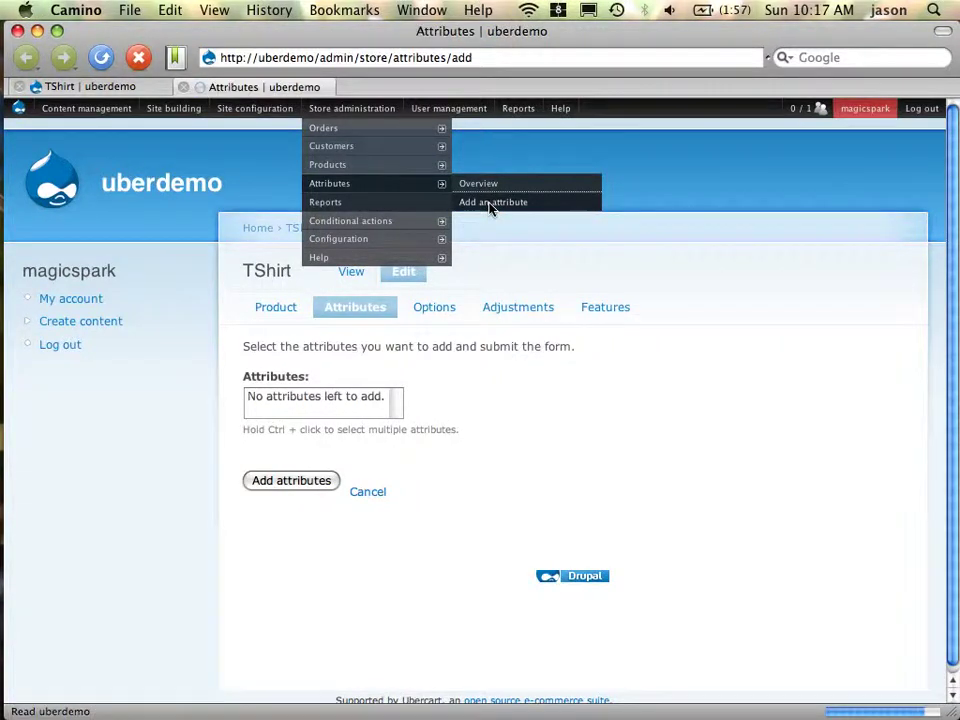
Create an attribute with name Size and label Size
click(343, 330)
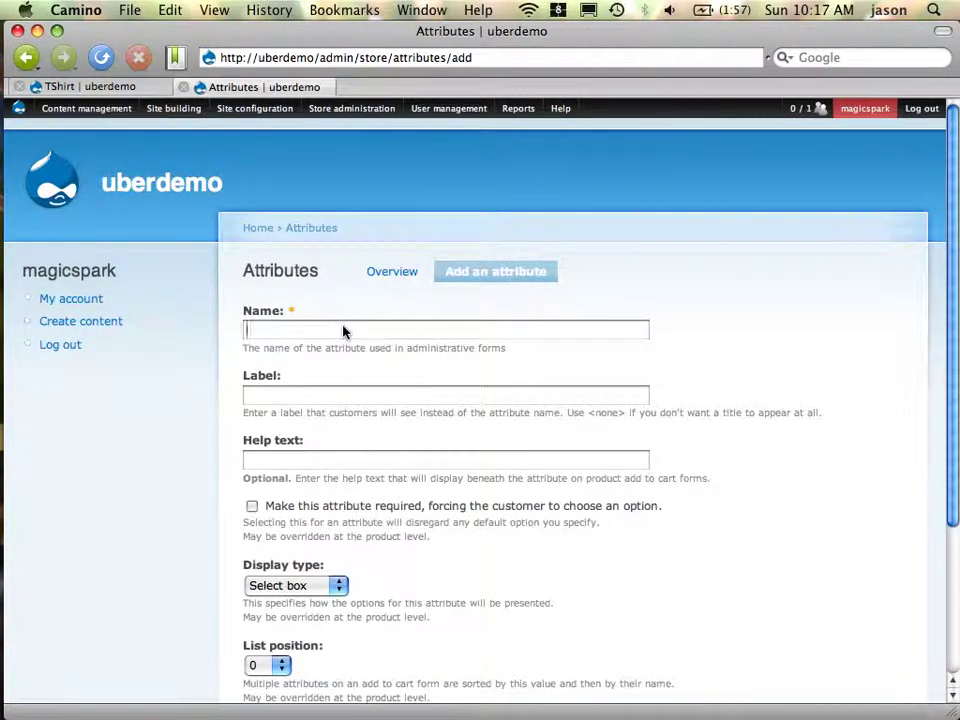
text(Size)
key(Tab)
text(Size)
scroll(531, 433, down, 5)
click(276, 552)
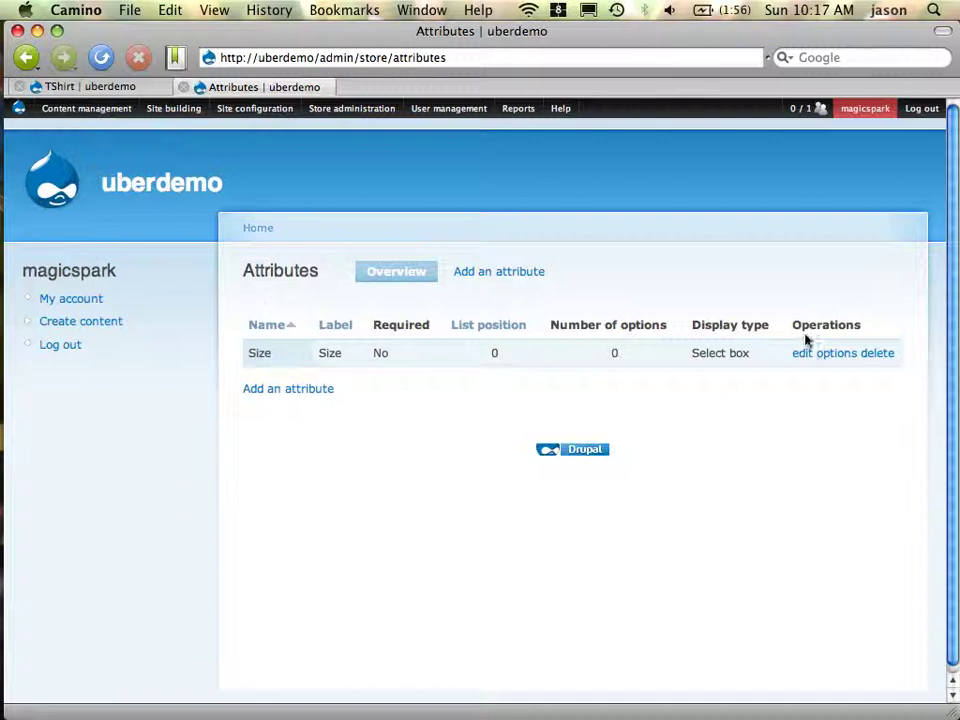
Add the options Small, Medium and Large to the Size attribute
click(838, 355)
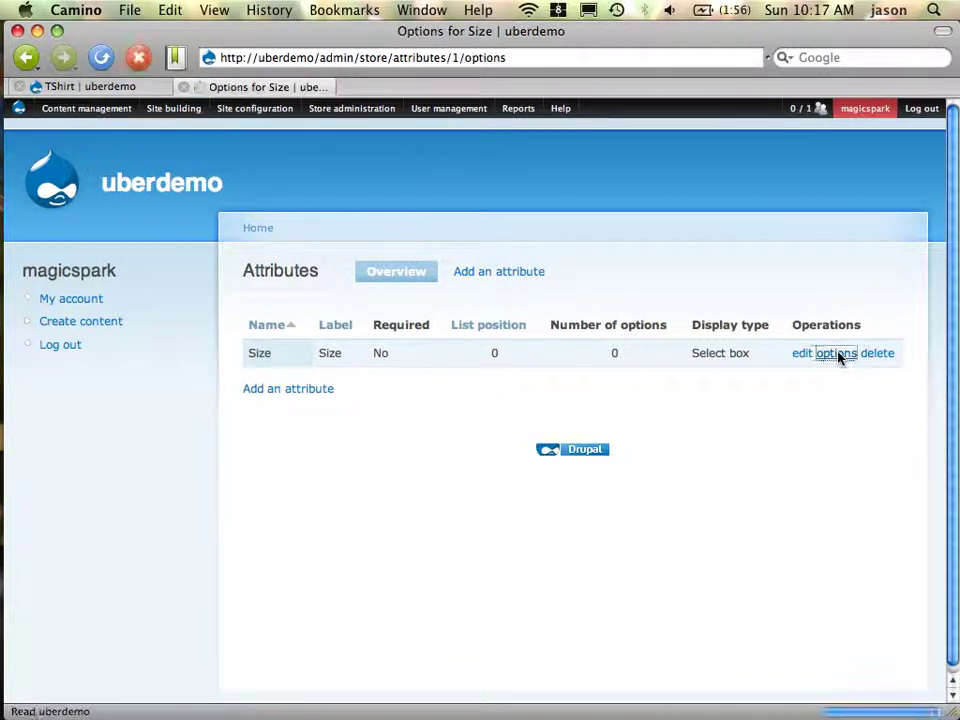
click(282, 397)
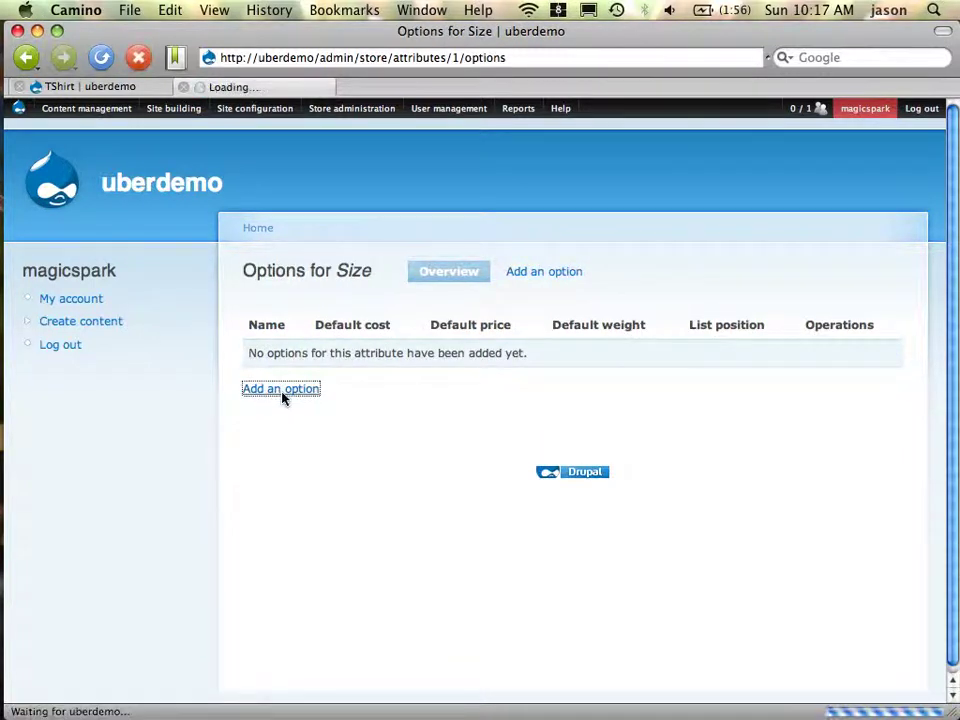
text(Small)
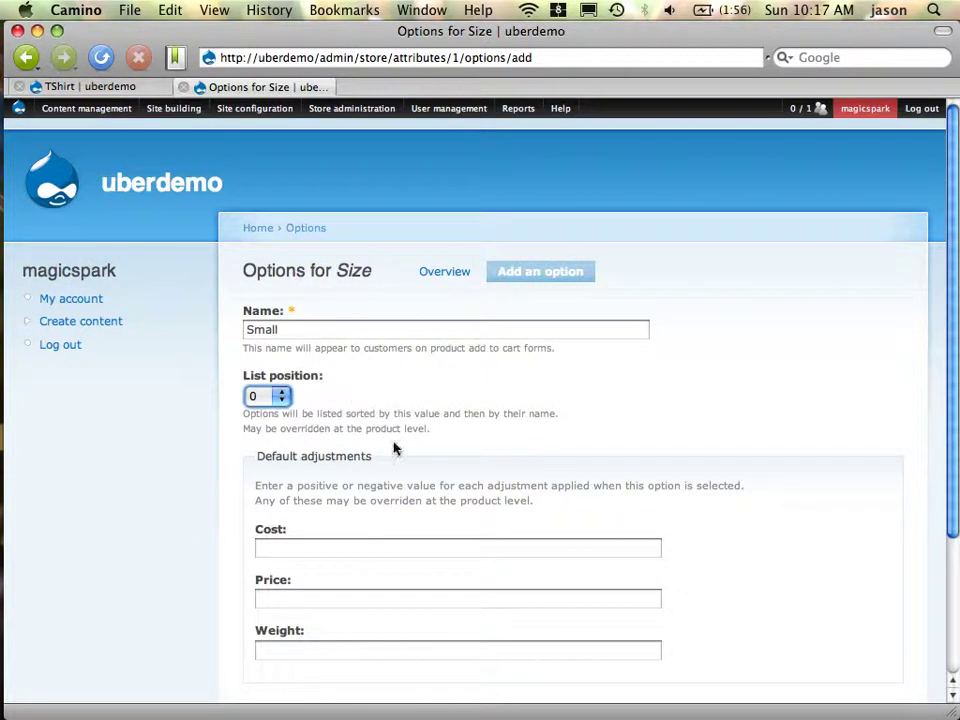
scroll(394, 448, down, 3)
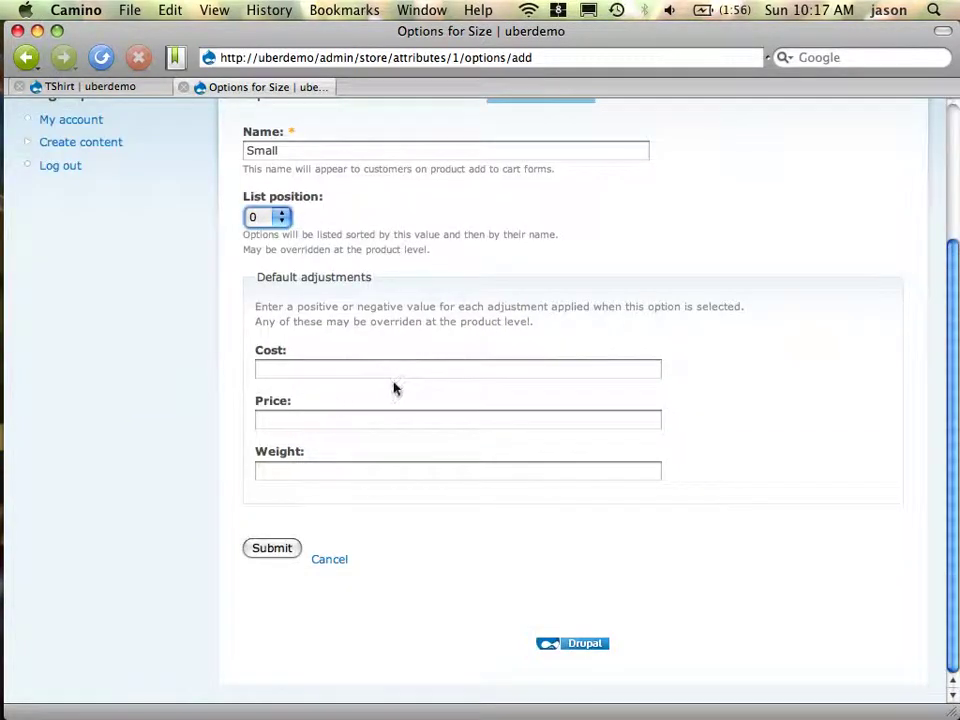
click(270, 548)
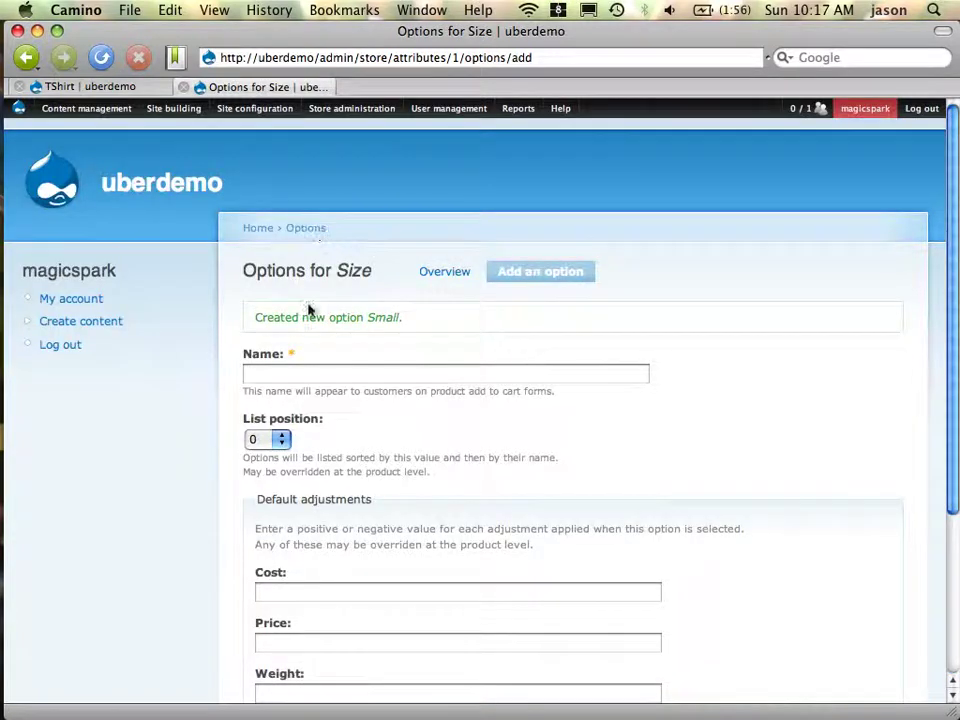
click(325, 378)
text(Mediu)
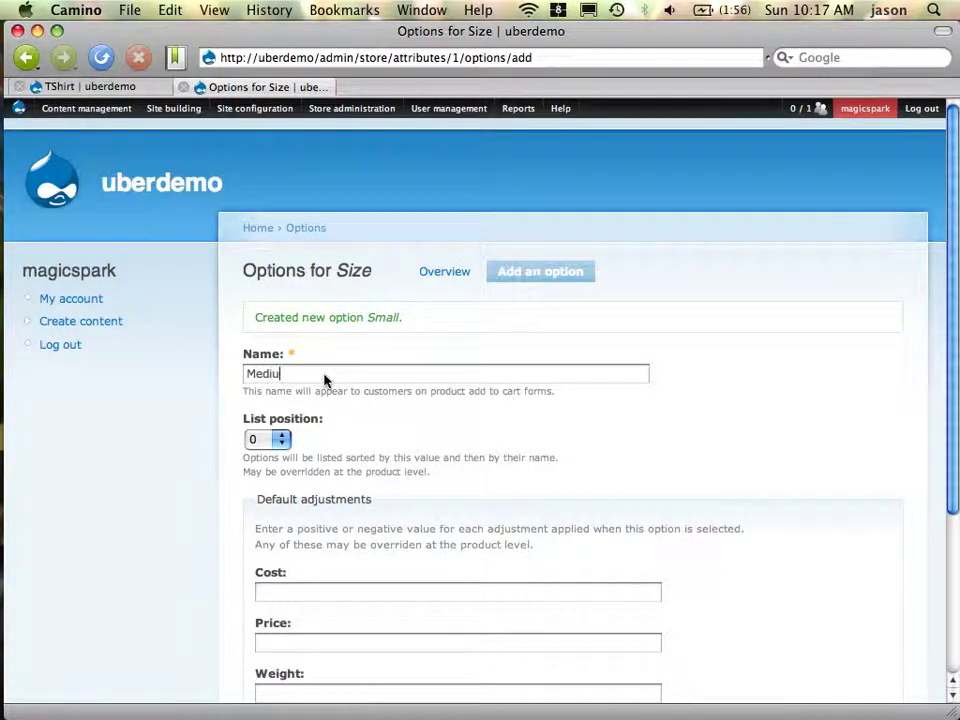
text(m)
key(Tab)
scroll(323, 381, down, 5)
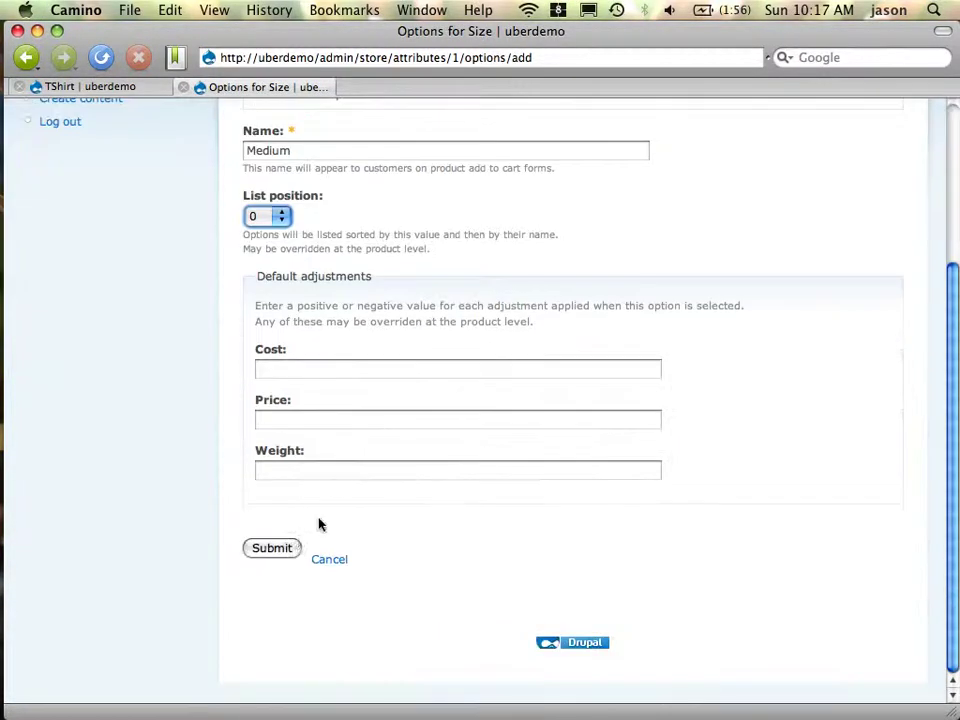
click(272, 548)
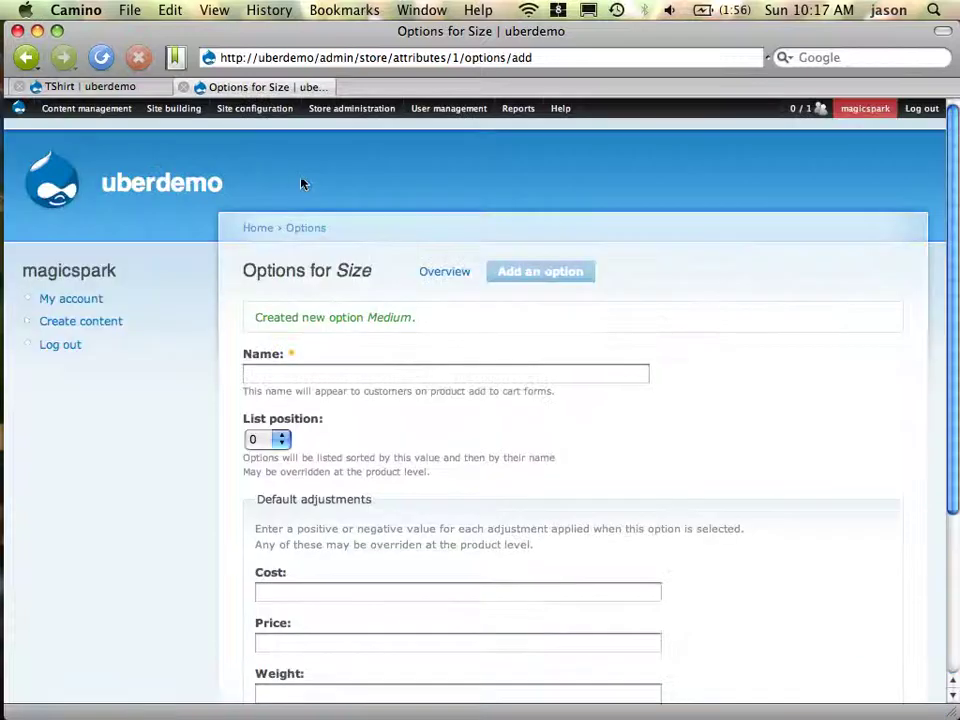
click(340, 378)
text(Larg)
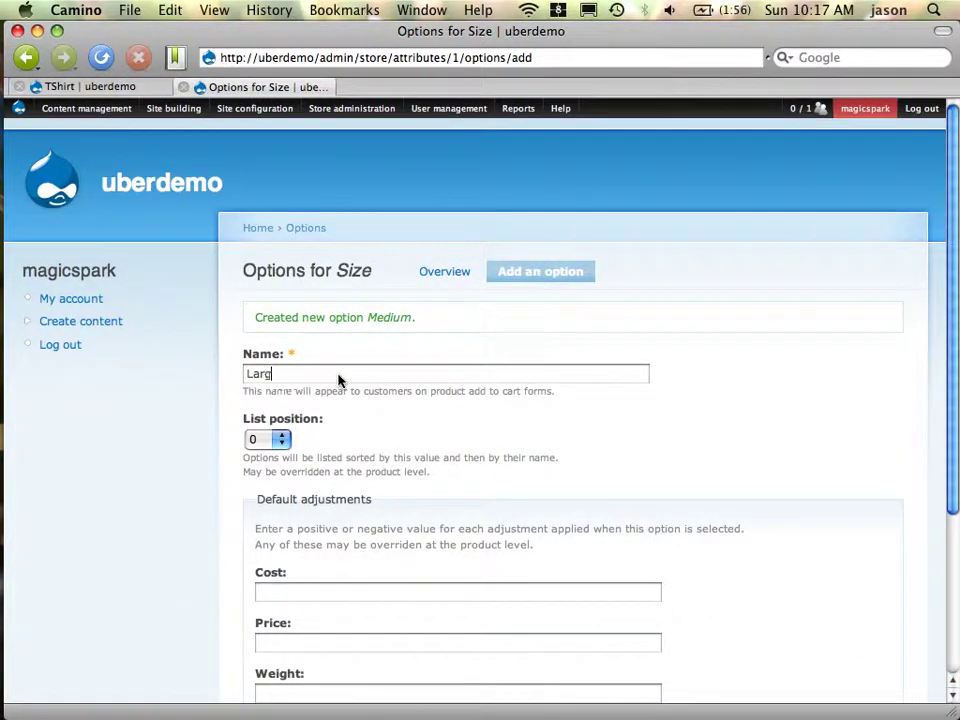
text(e)
scroll(336, 403, down, 5)
click(270, 548)
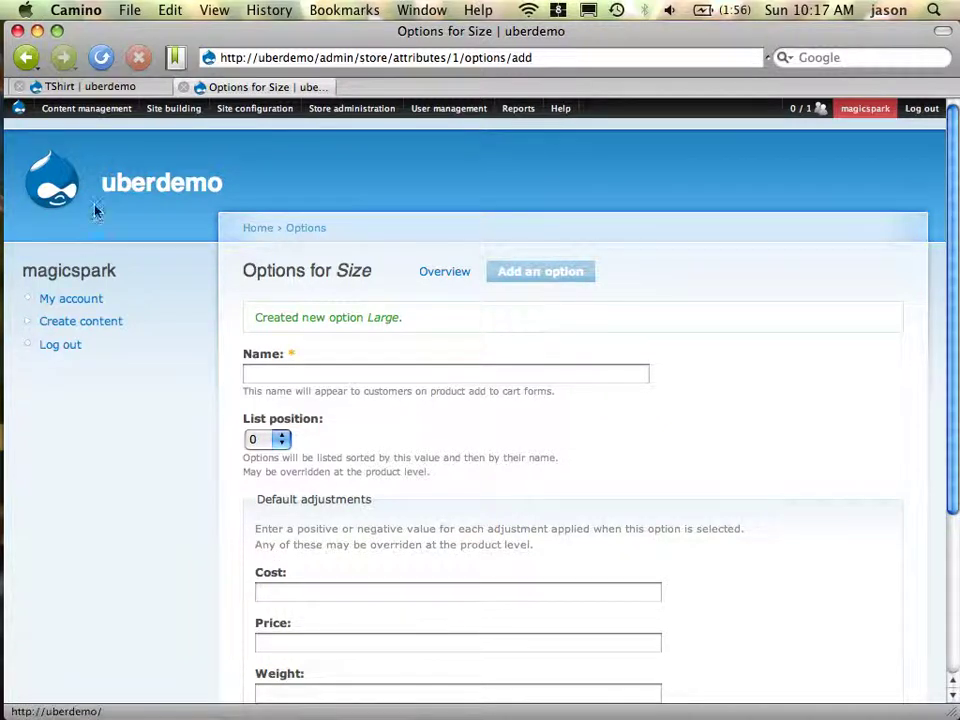
Add Size to the TShirt and view its Large, Medium and Small options
click(100, 87)
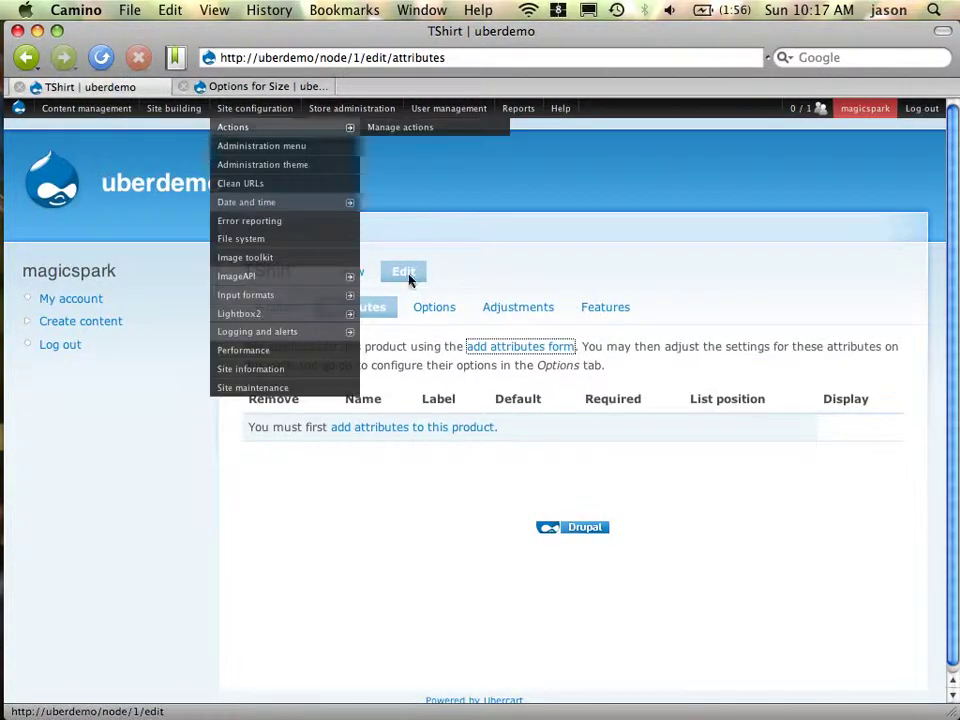
click(428, 436)
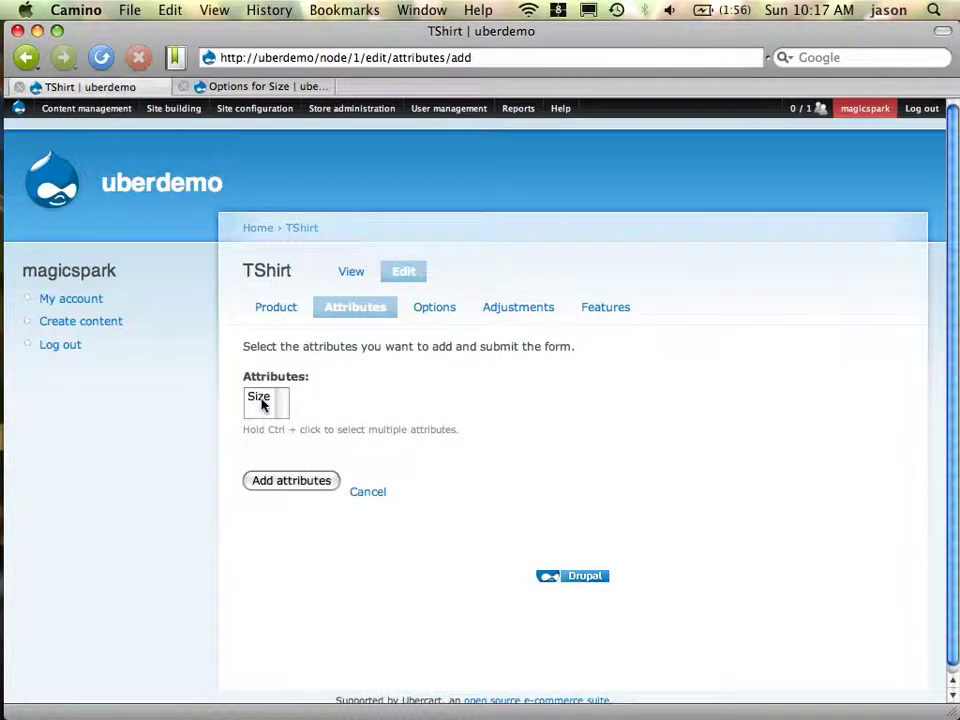
click(262, 400)
click(294, 484)
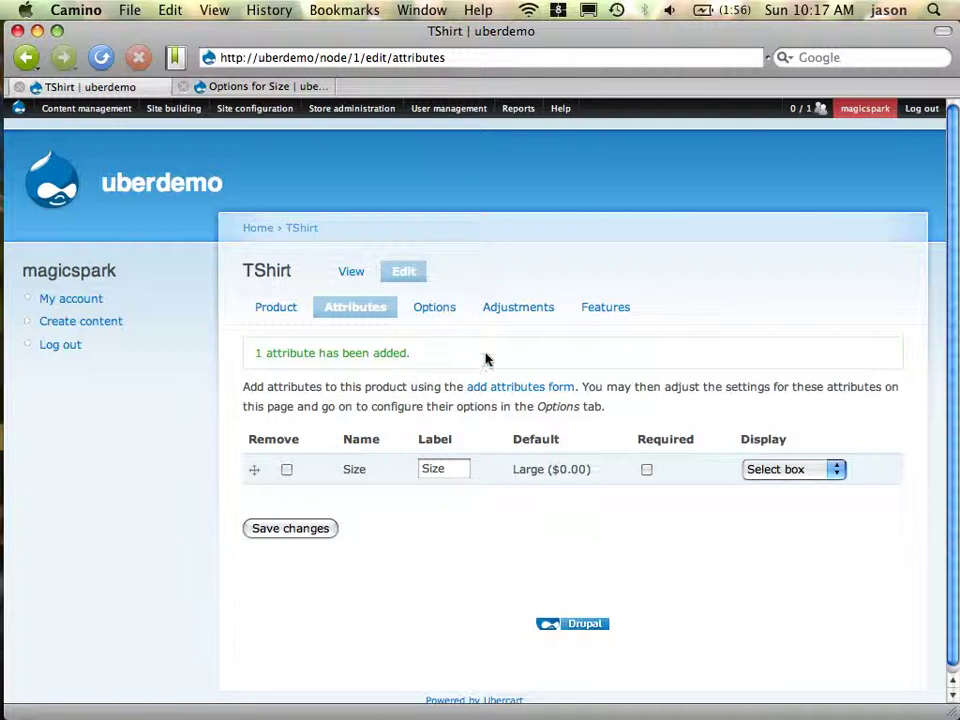
click(436, 310)
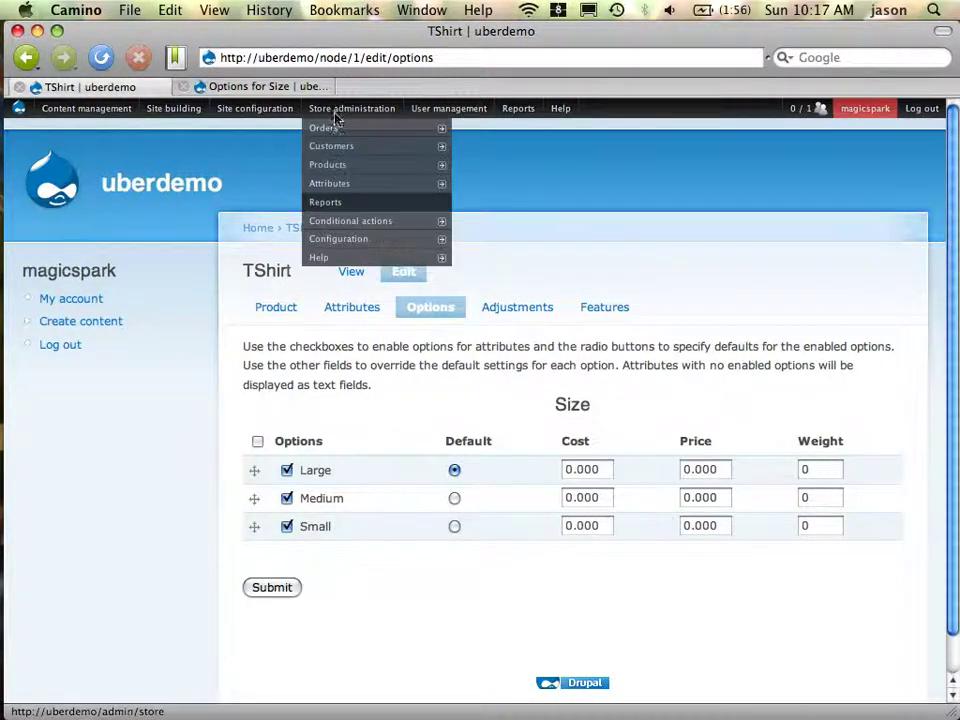
click(304, 87)
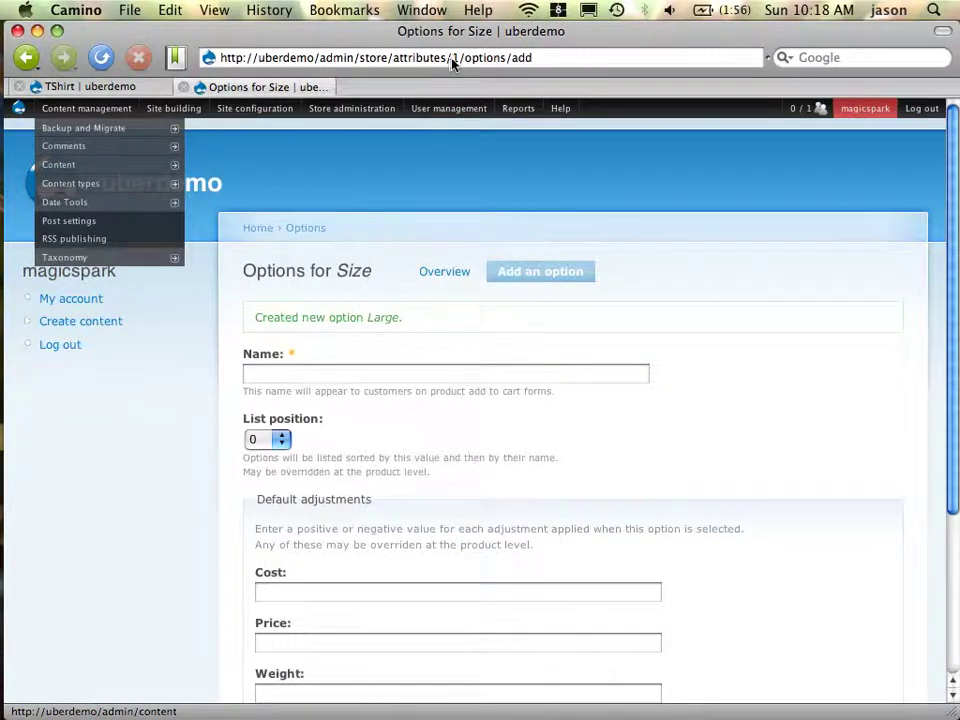
Go to admin/store/attributes and start adding another attribute
drag(450, 58, 532, 58)
key(BackSpace)
key(Return)
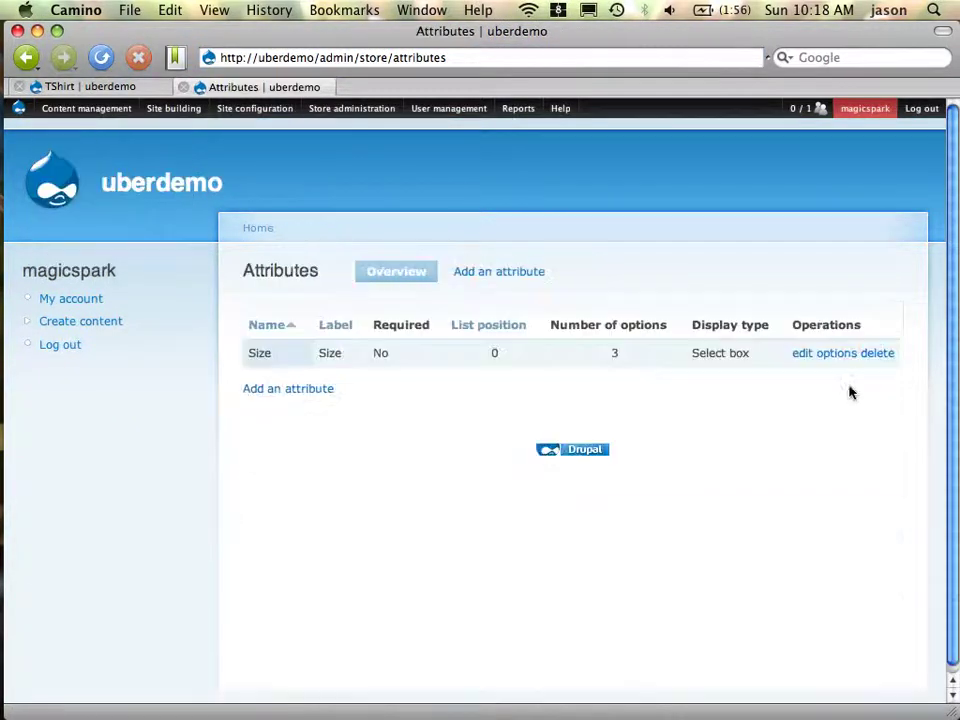
click(316, 390)
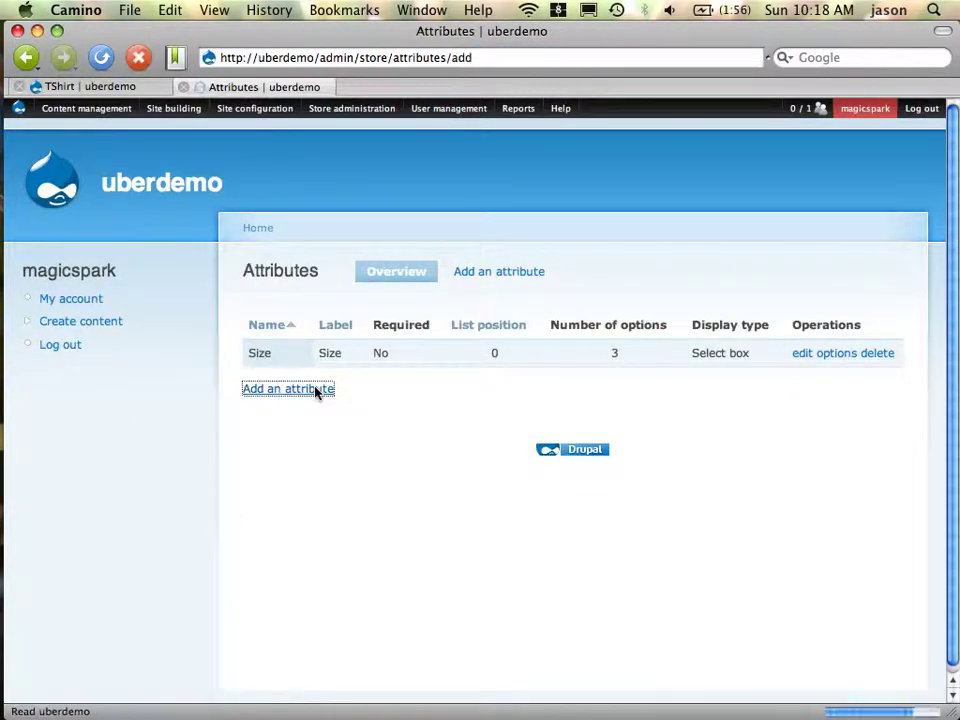
Save a new attribute with name Color and label Color, then view its options
click(311, 336)
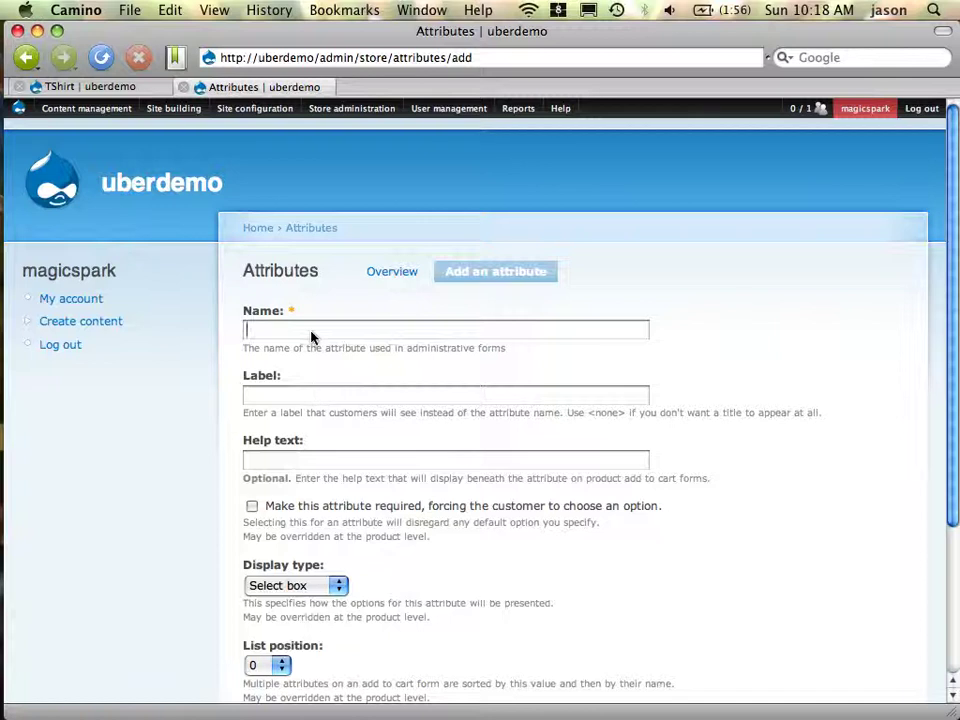
text(Color)
key(Tab)
text(Color)
scroll(448, 465, down, 5)
click(282, 546)
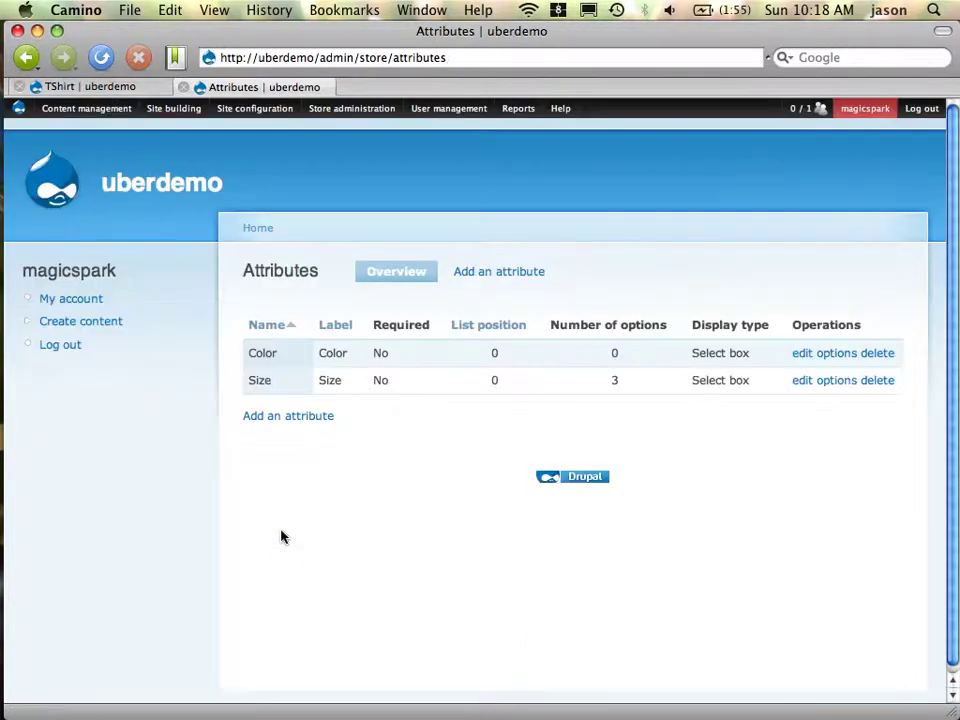
click(837, 356)
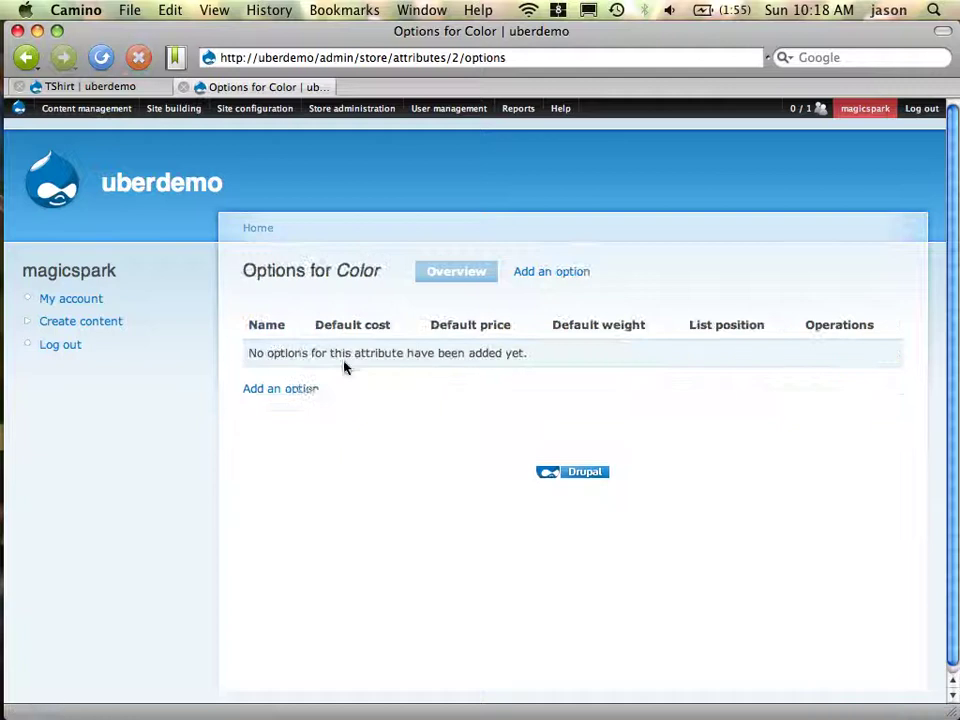
Add Red and Green (price adjustment -5) as Color options
click(311, 390)
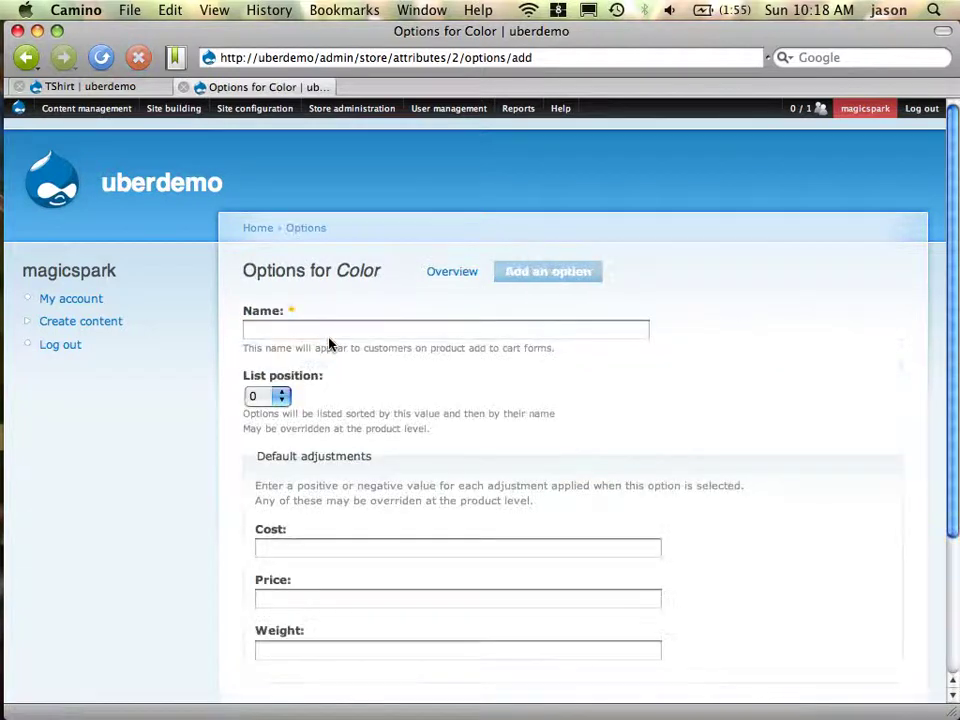
click(329, 338)
text(Red)
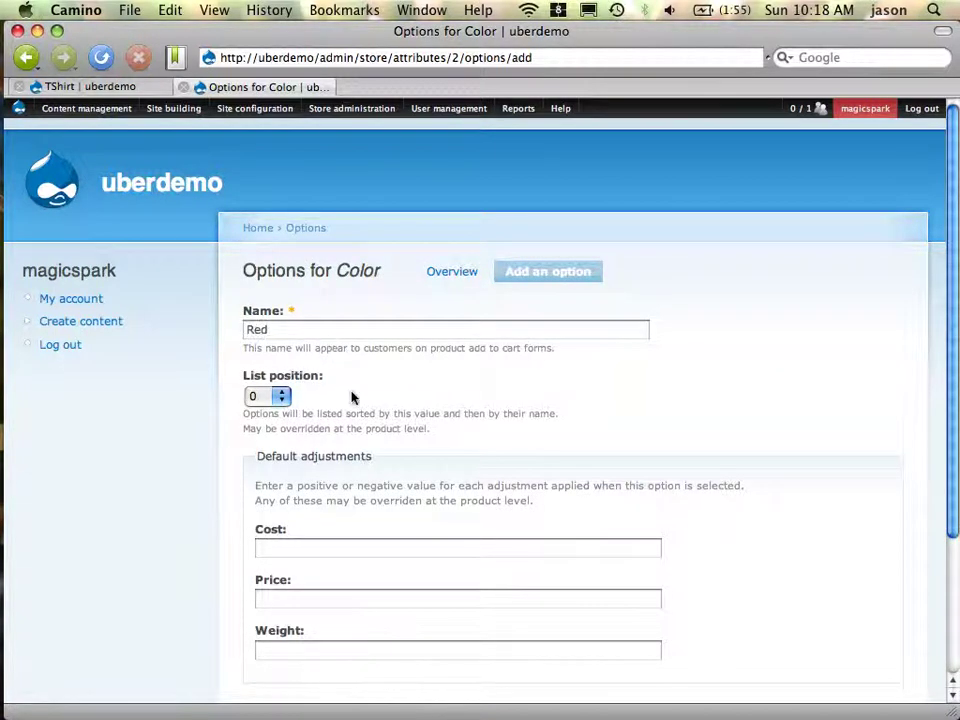
scroll(351, 396, down, 3)
click(278, 549)
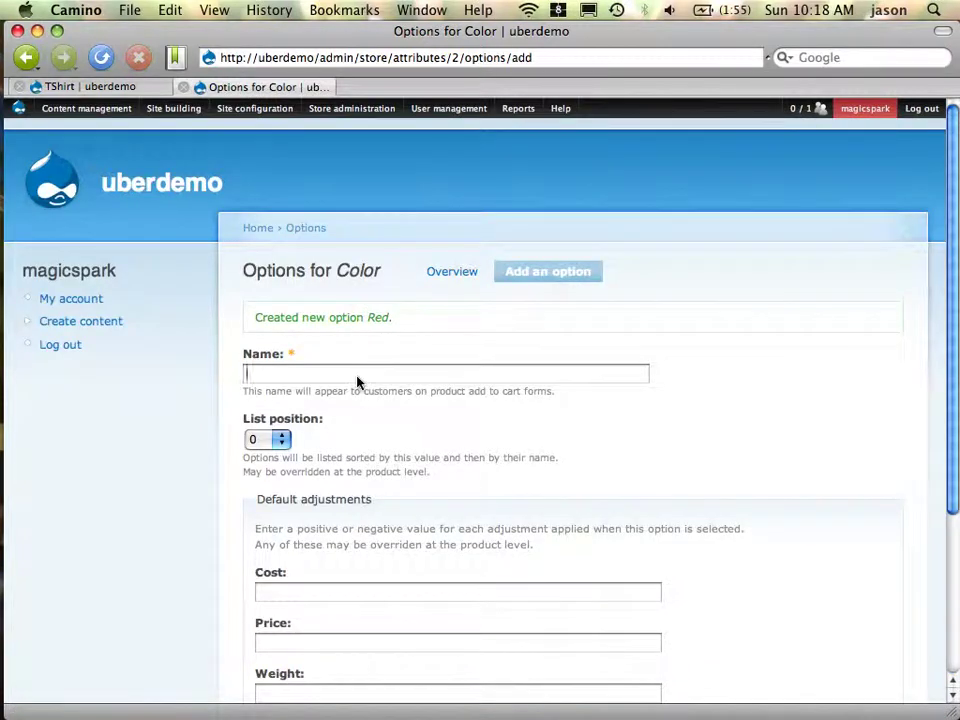
text(Green)
key(Tab)
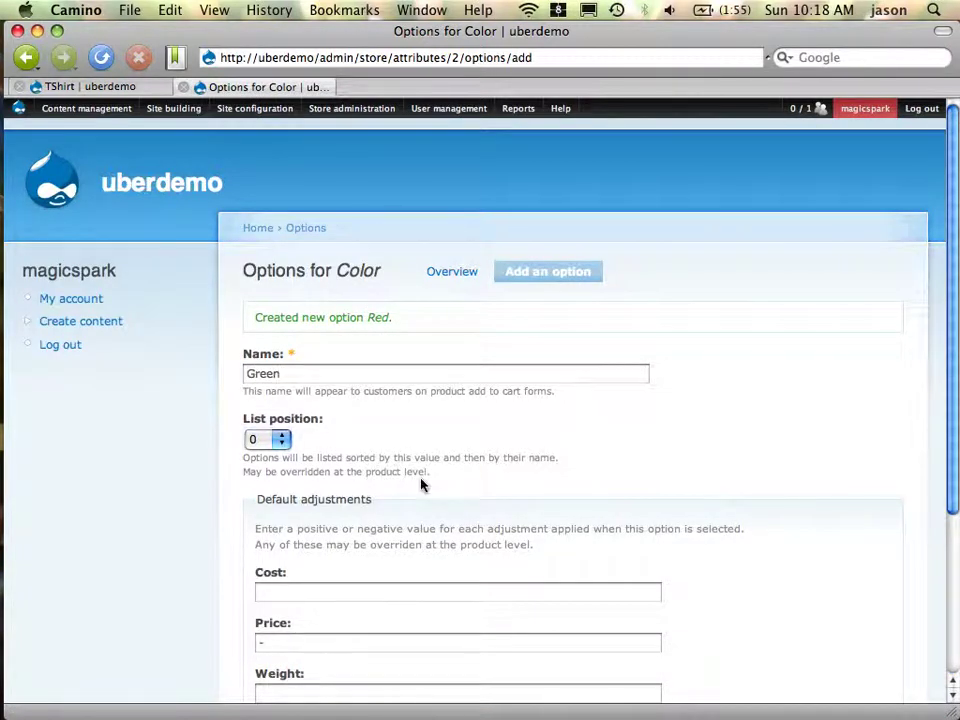
text(-5)
scroll(420, 485, down, 3)
click(272, 548)
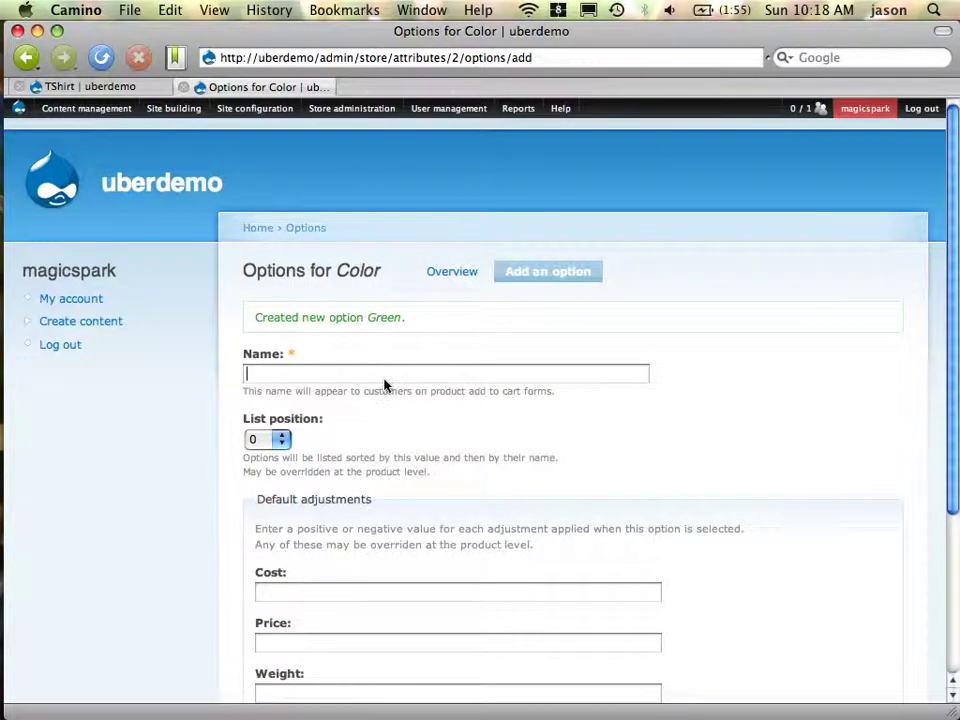
Add Blue as a Color option and return to the TShirt product page
click(384, 378)
text(Blue)
scroll(471, 441, down, 3)
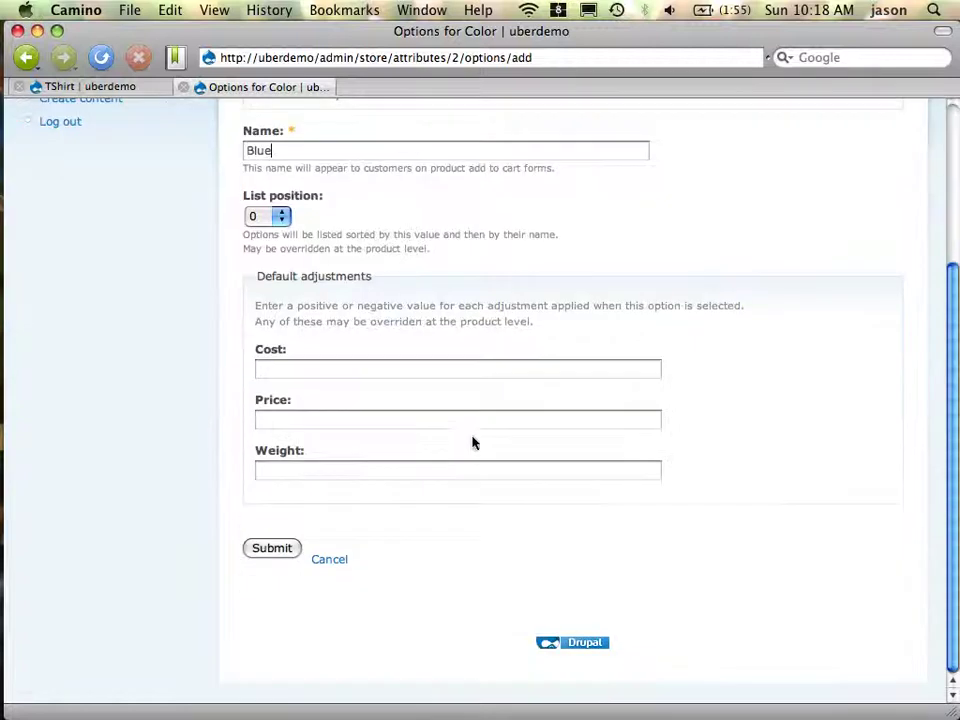
click(282, 547)
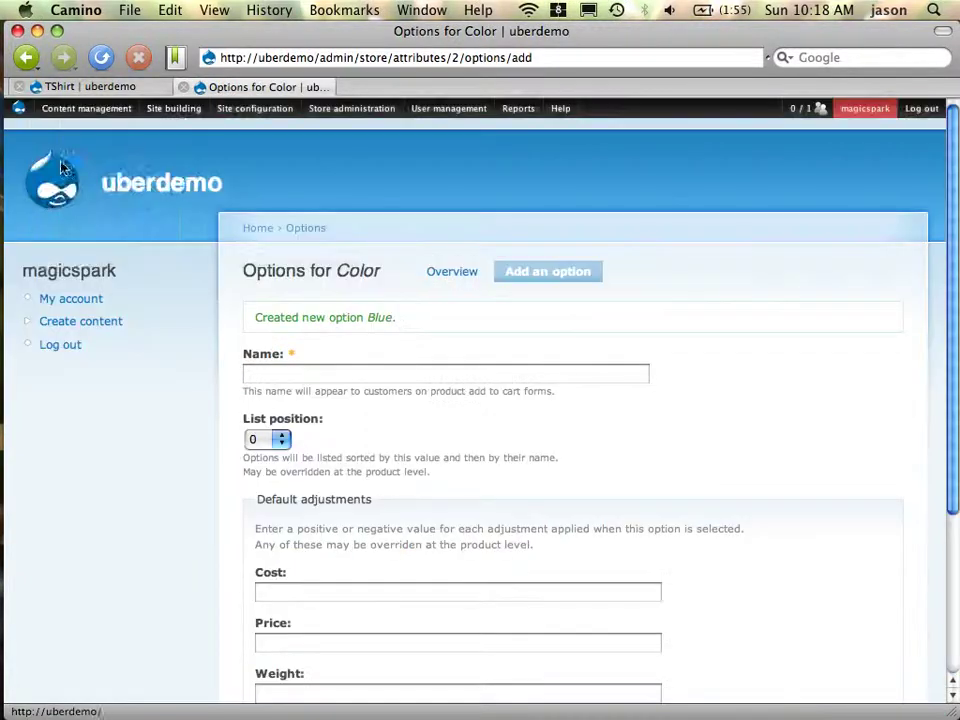
click(95, 87)
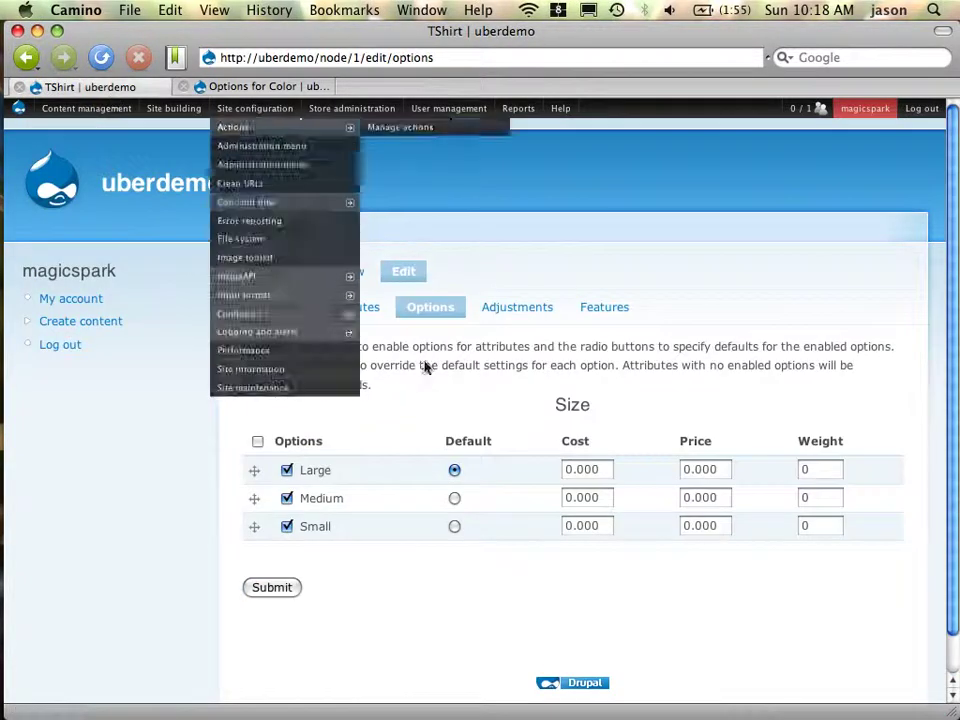
Add the Color attribute to the TShirt product
click(330, 314)
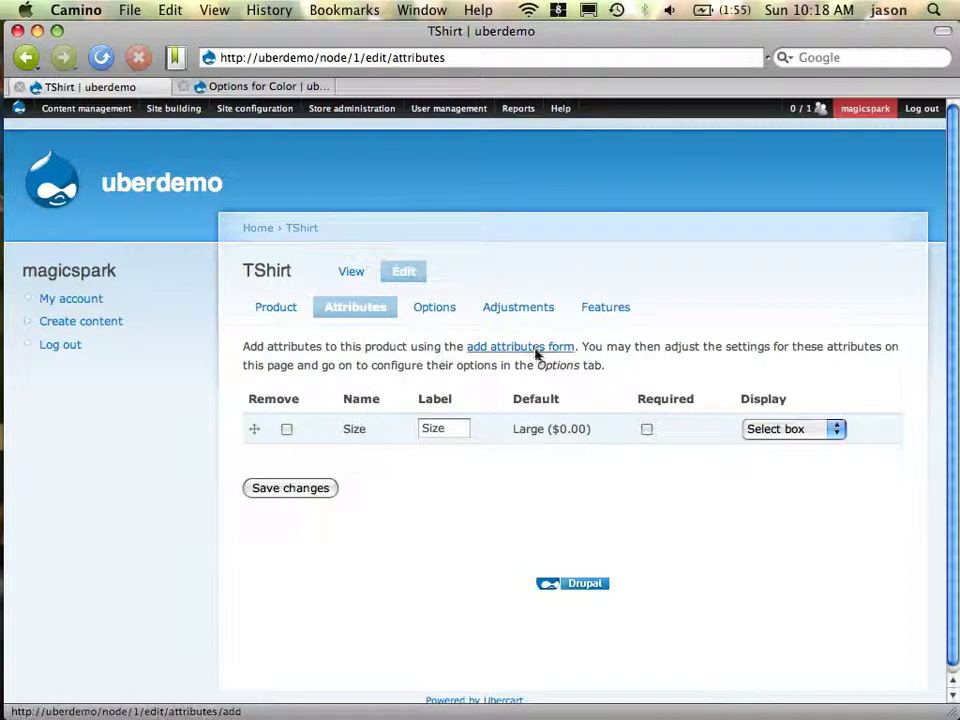
click(537, 347)
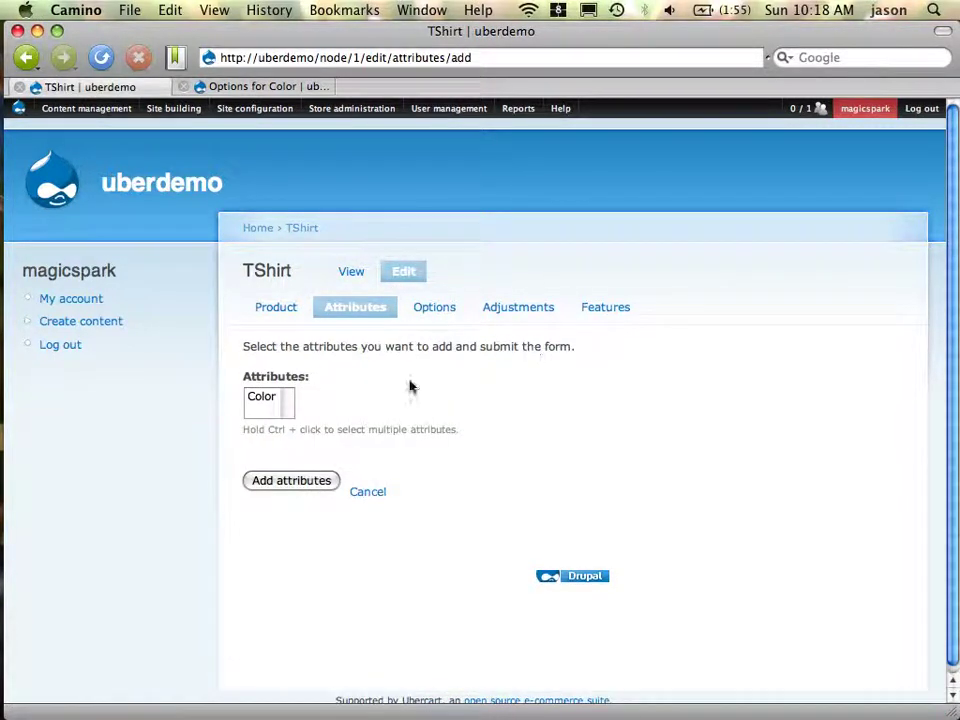
click(259, 398)
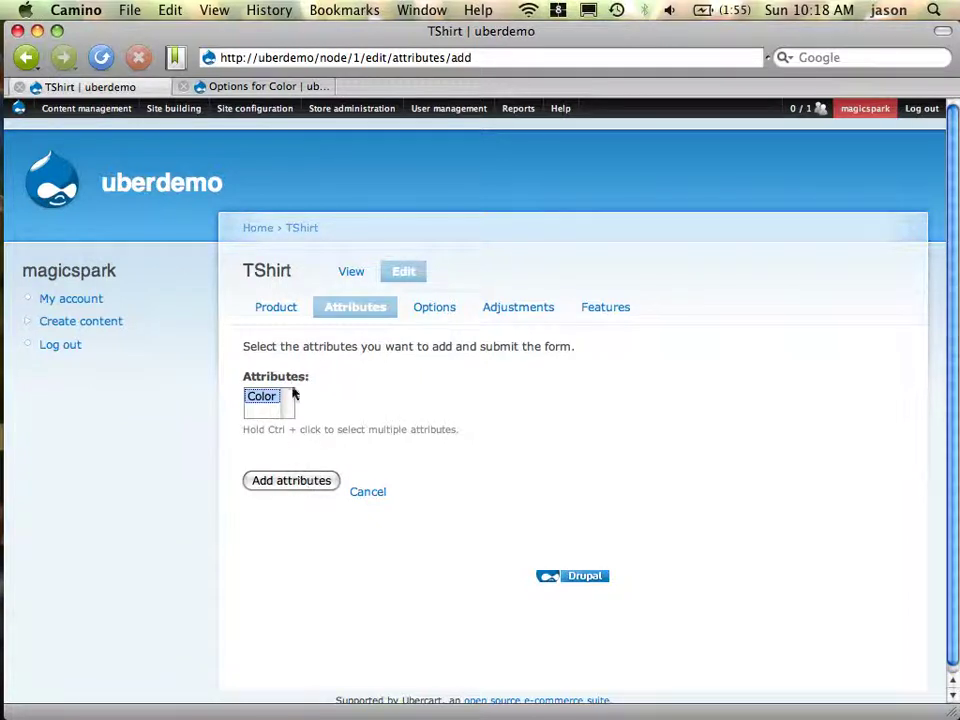
click(305, 490)
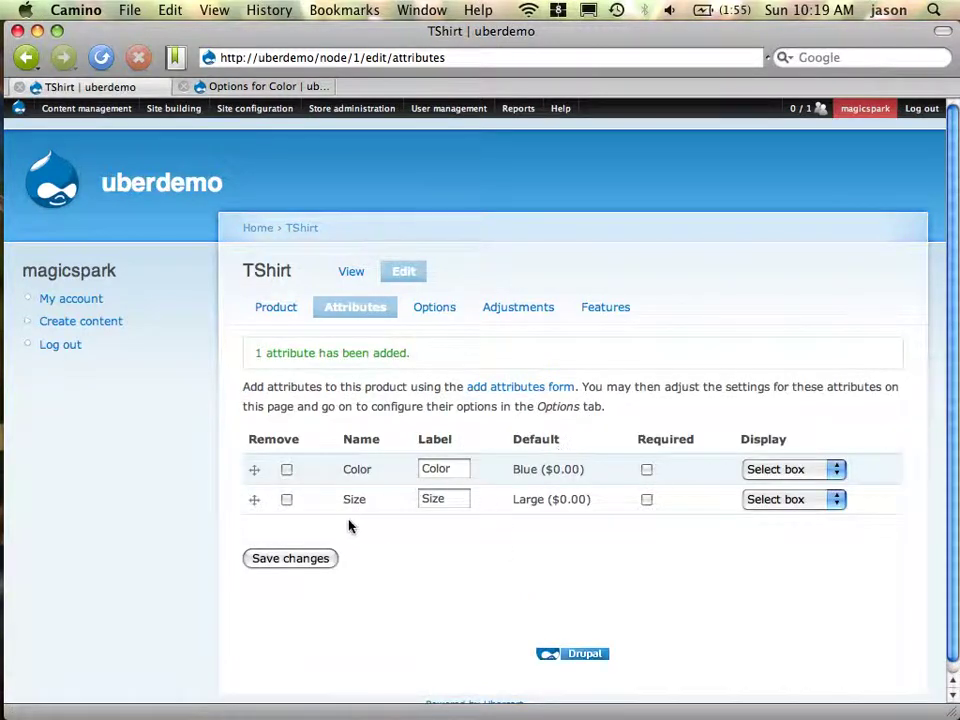
Move Size above Color, save the order, and review the TShirt's options
drag(255, 499, 257, 480)
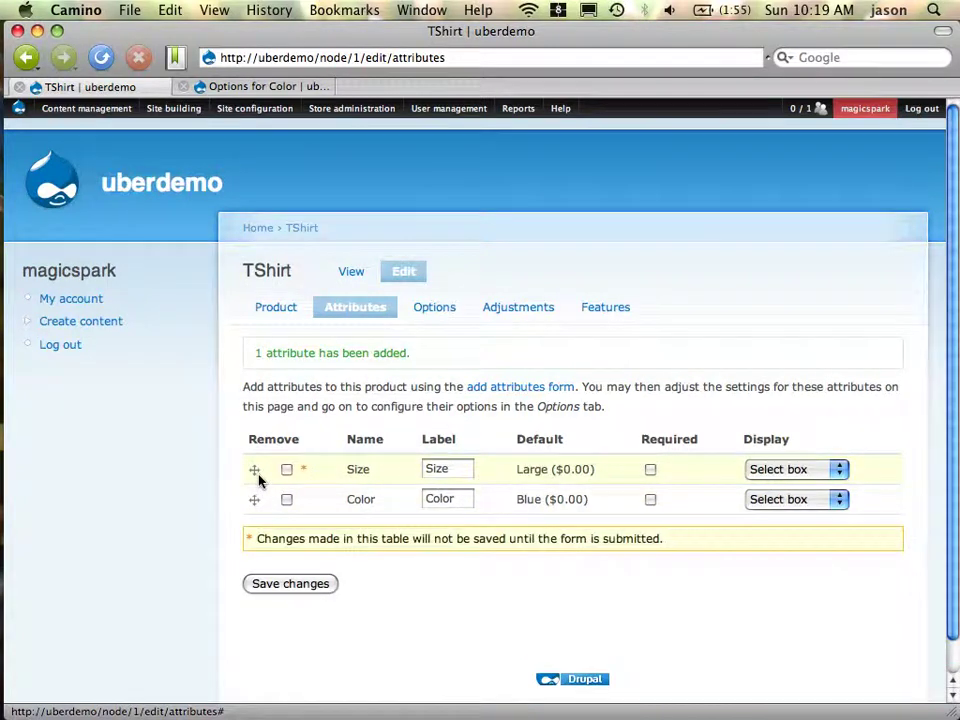
click(304, 586)
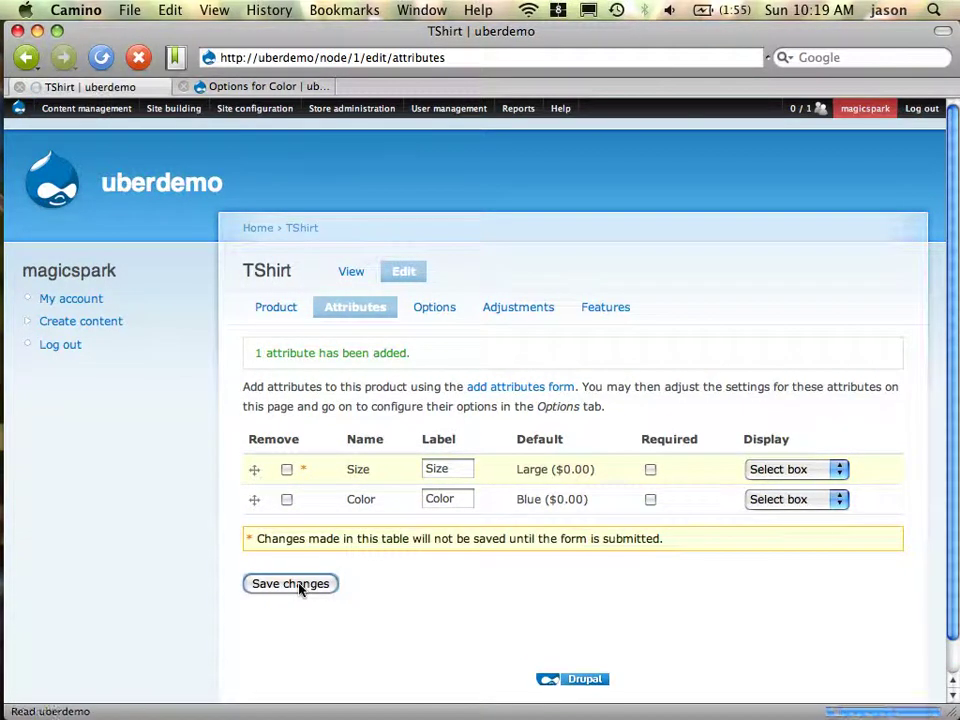
click(432, 312)
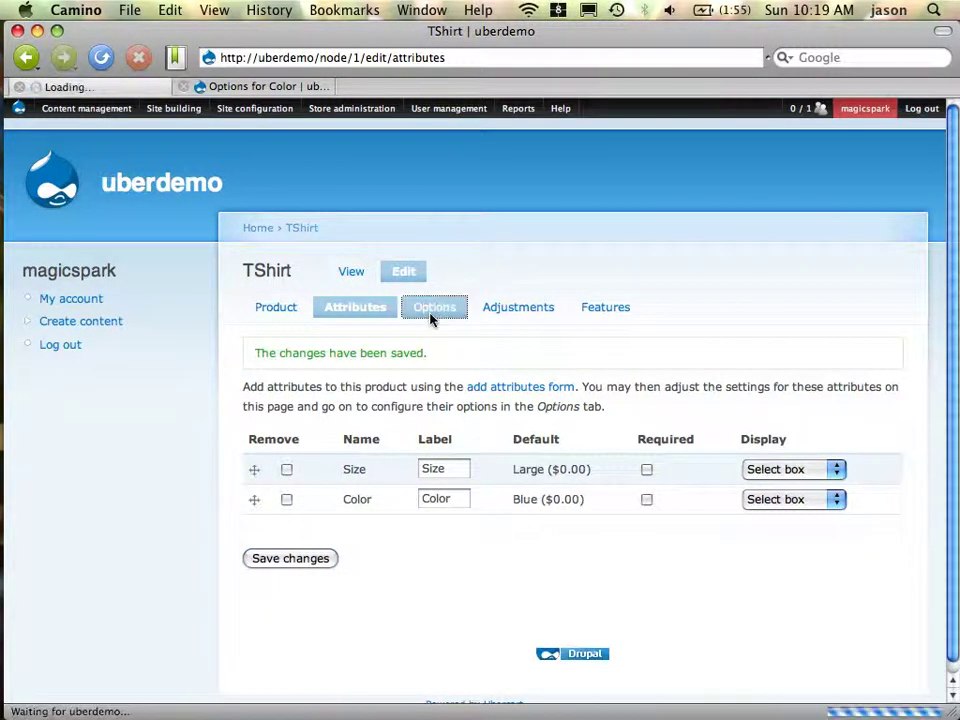
scroll(758, 274, down, 5)
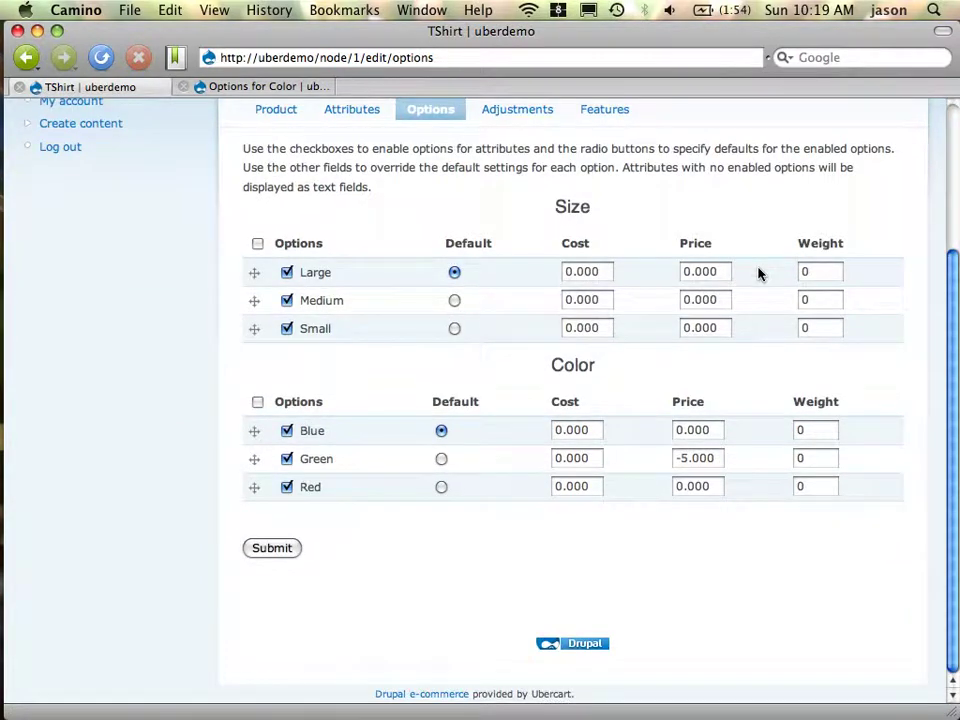
scroll(758, 274, up, 5)
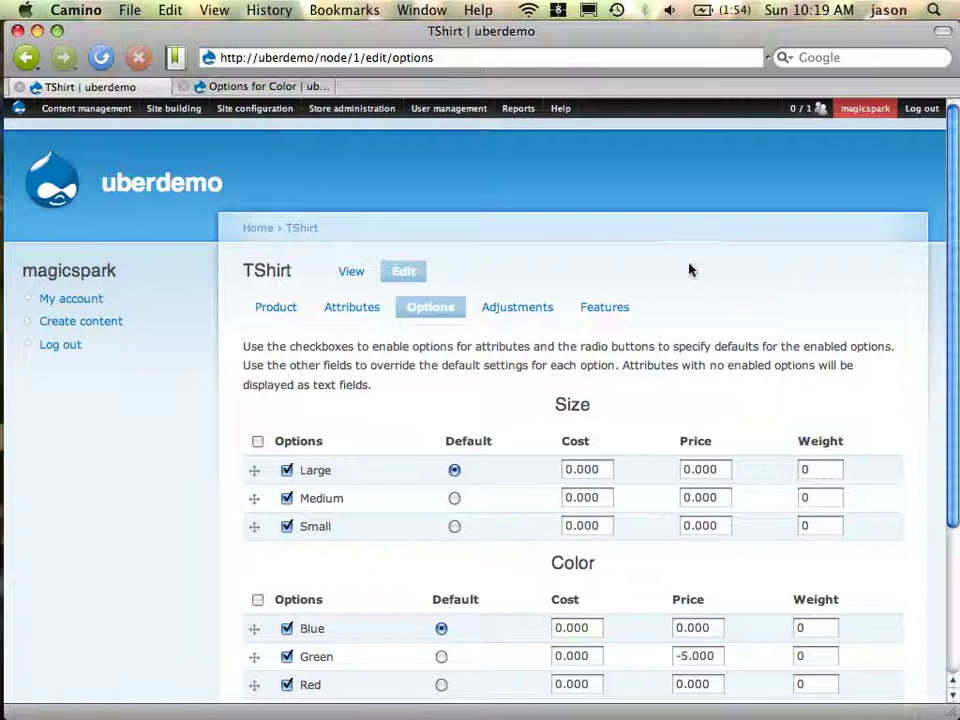
mouse_move(287, 120)
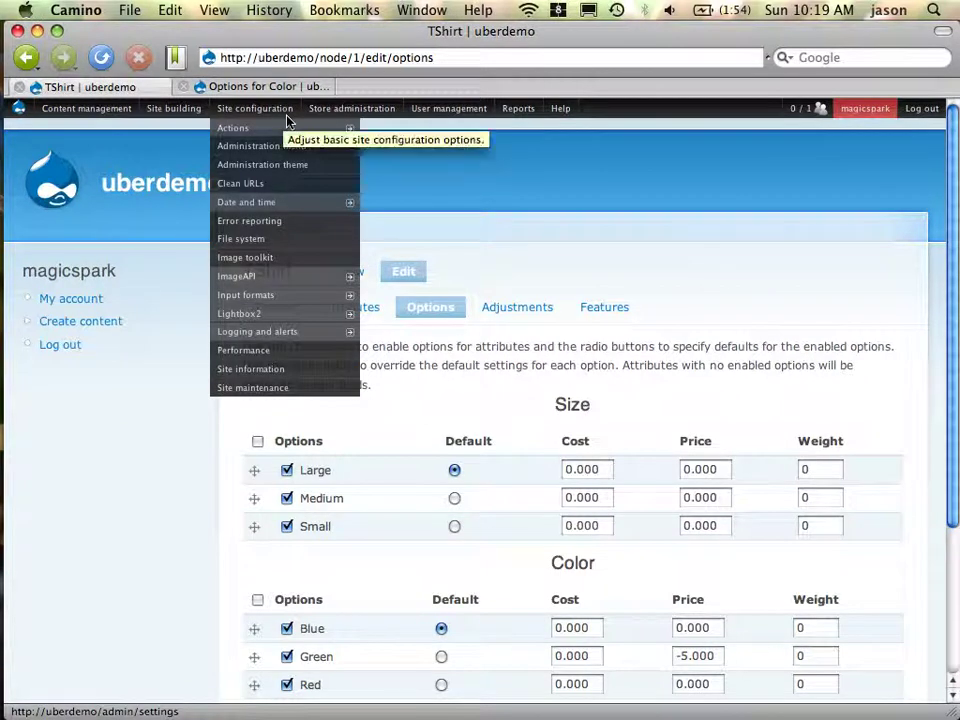
Save the ImageAPI configuration with JPEG quality left at 75%
click(319, 287)
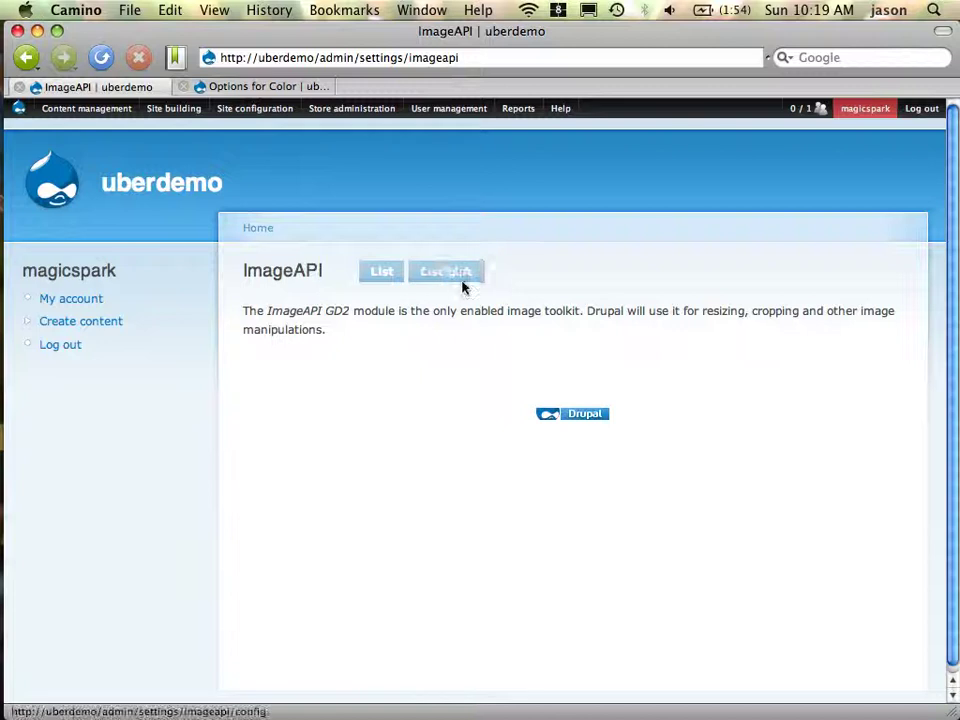
click(462, 282)
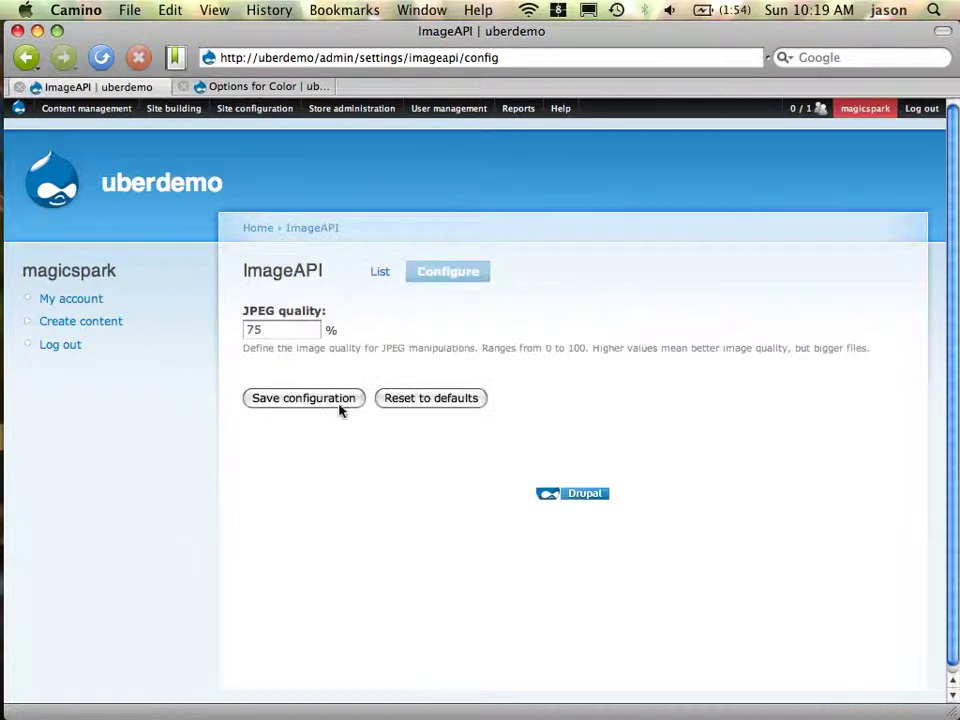
click(316, 405)
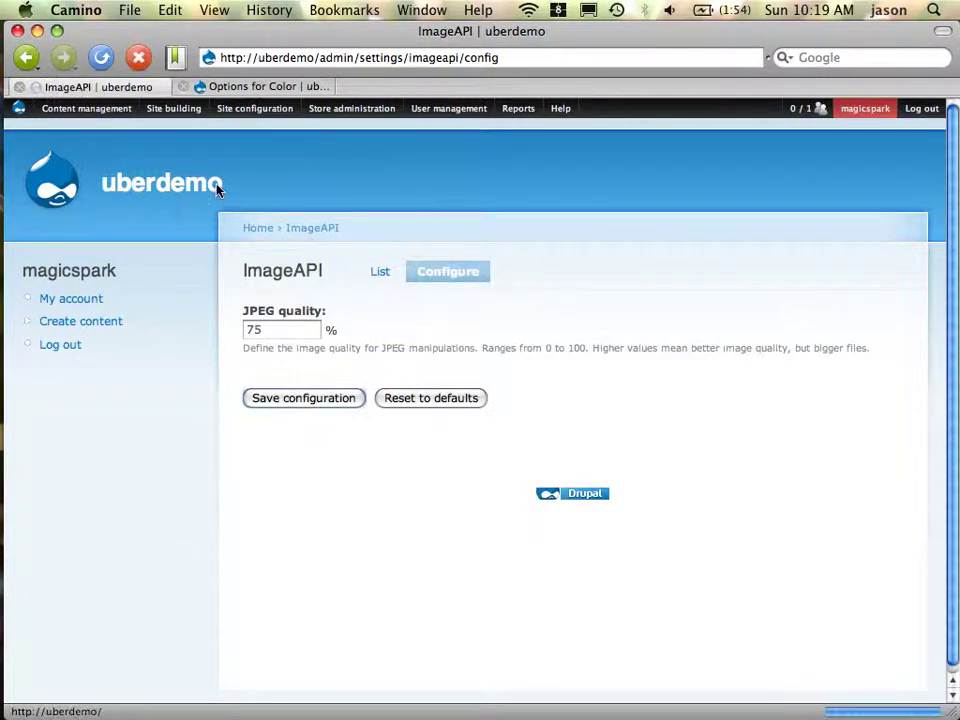
Save the Image toolkit settings, then switch to Firefox
mouse_move(257, 116)
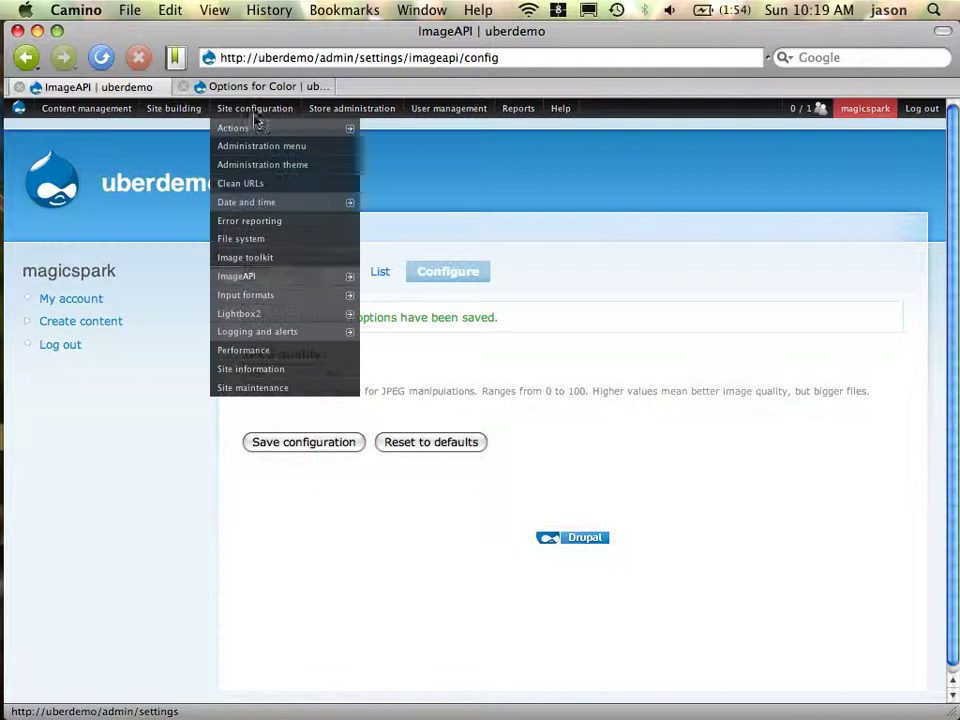
mouse_move(268, 280)
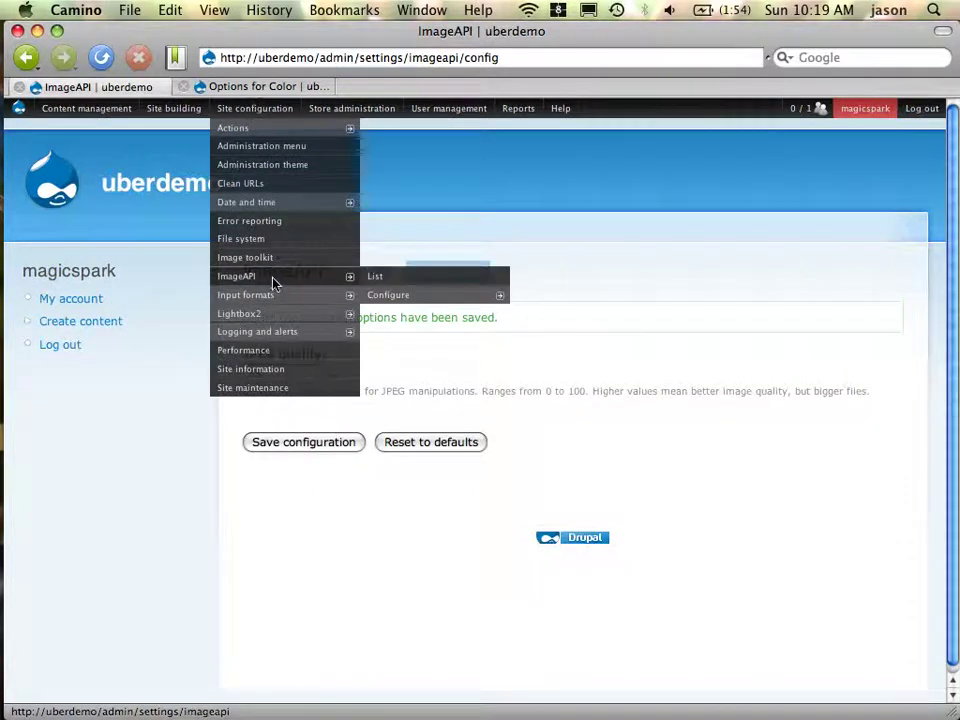
click(280, 259)
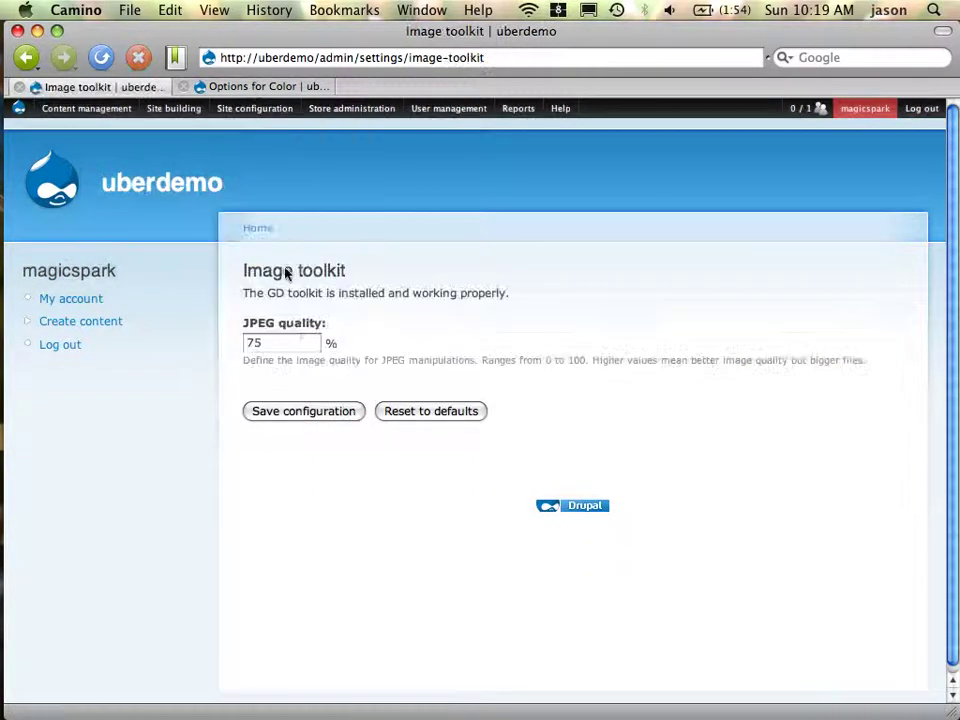
click(306, 413)
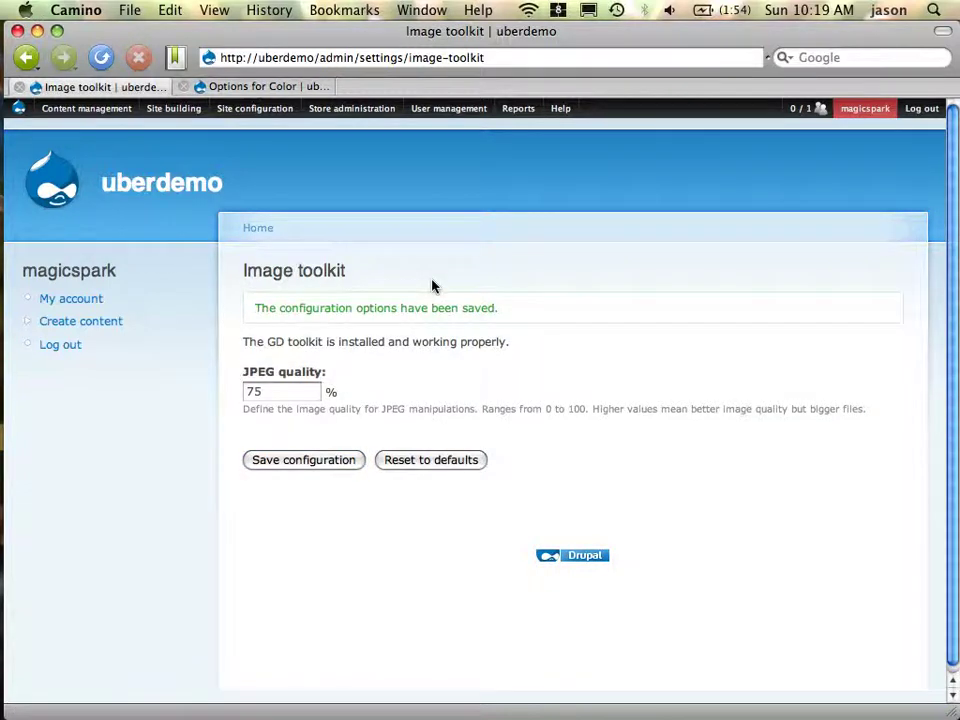
key(super+Tab)
key(super+Tab)
key(super+Tab)
key(super+Tab)
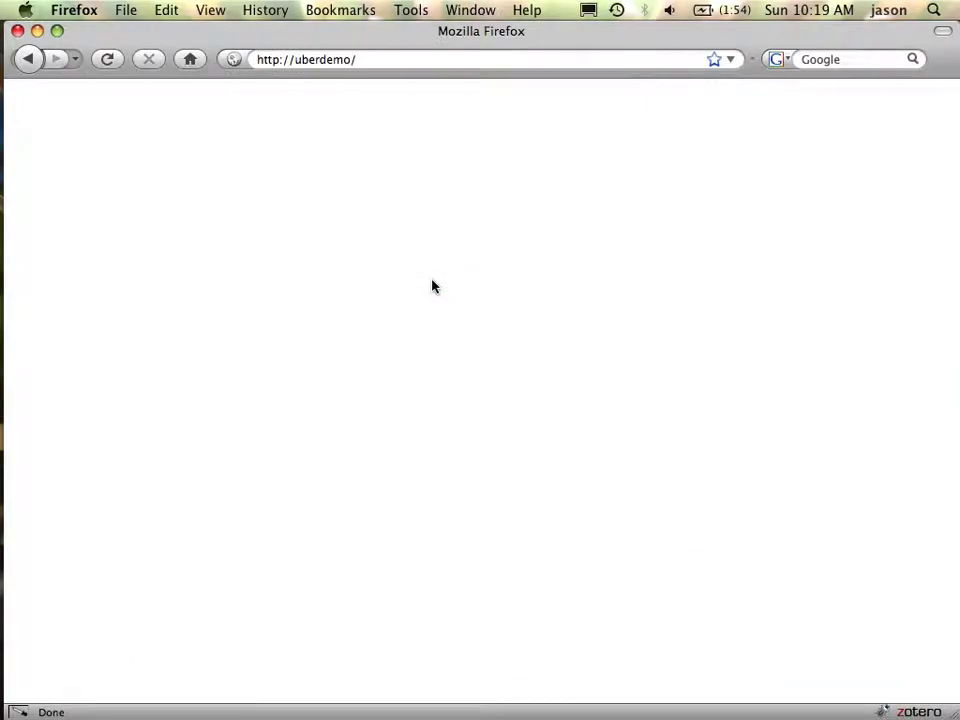
key(super+l)
key(Return)
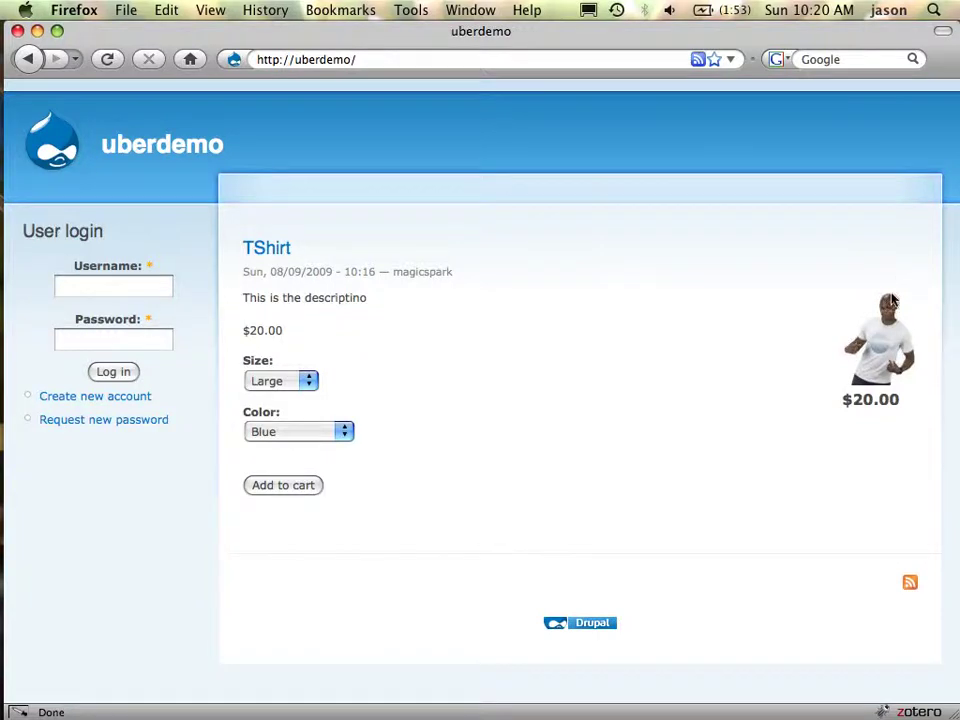
click(880, 345)
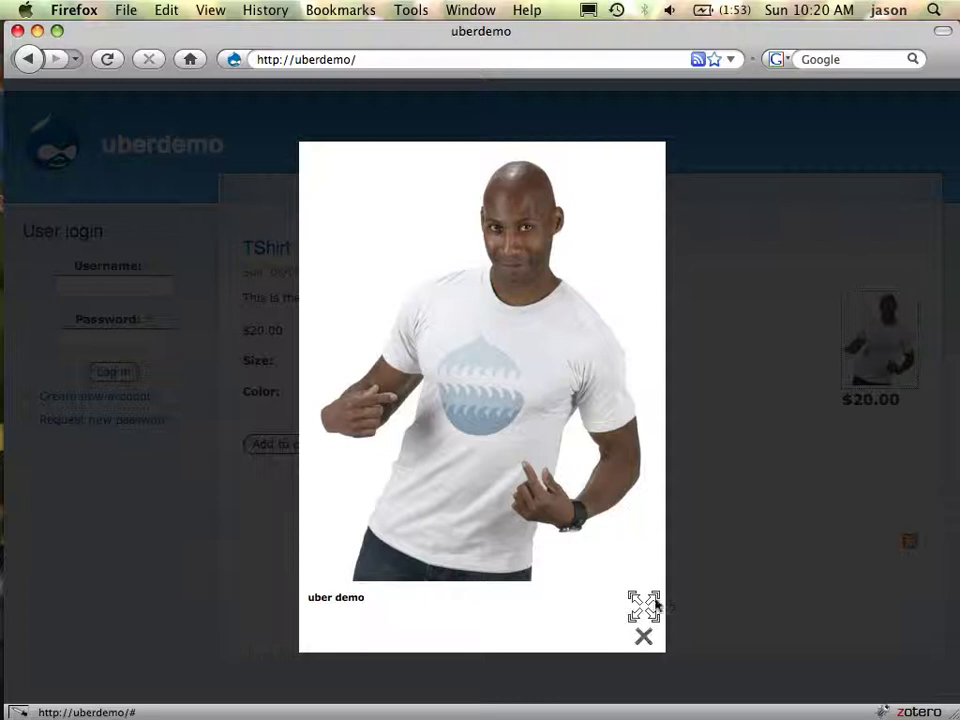
click(644, 639)
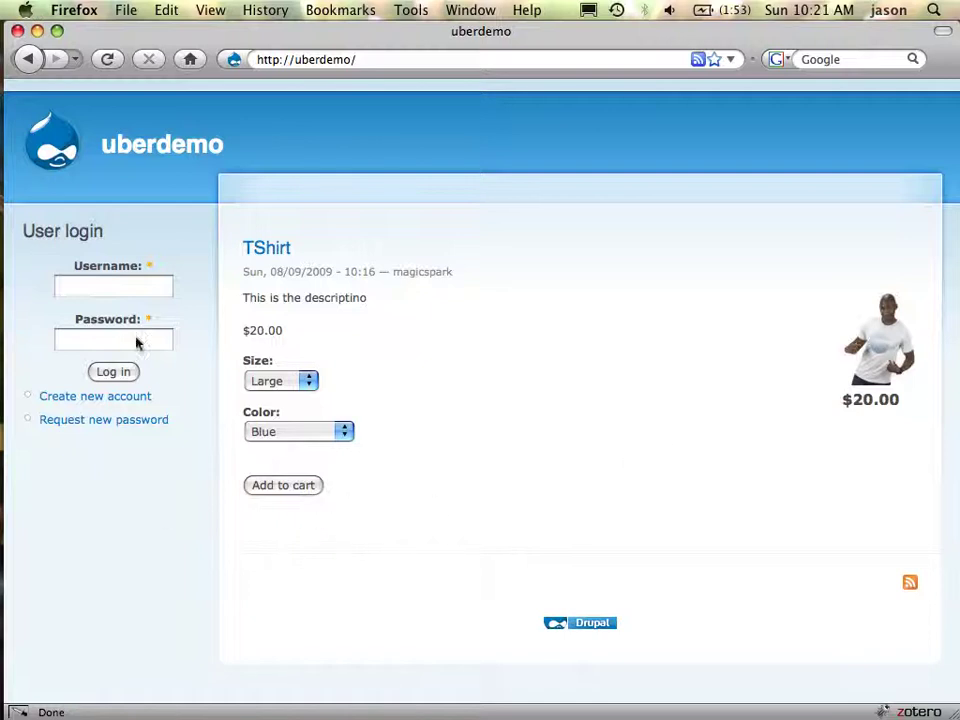
Add the Large, Blue TShirt to the cart, then remove it to empty the cart
click(280, 490)
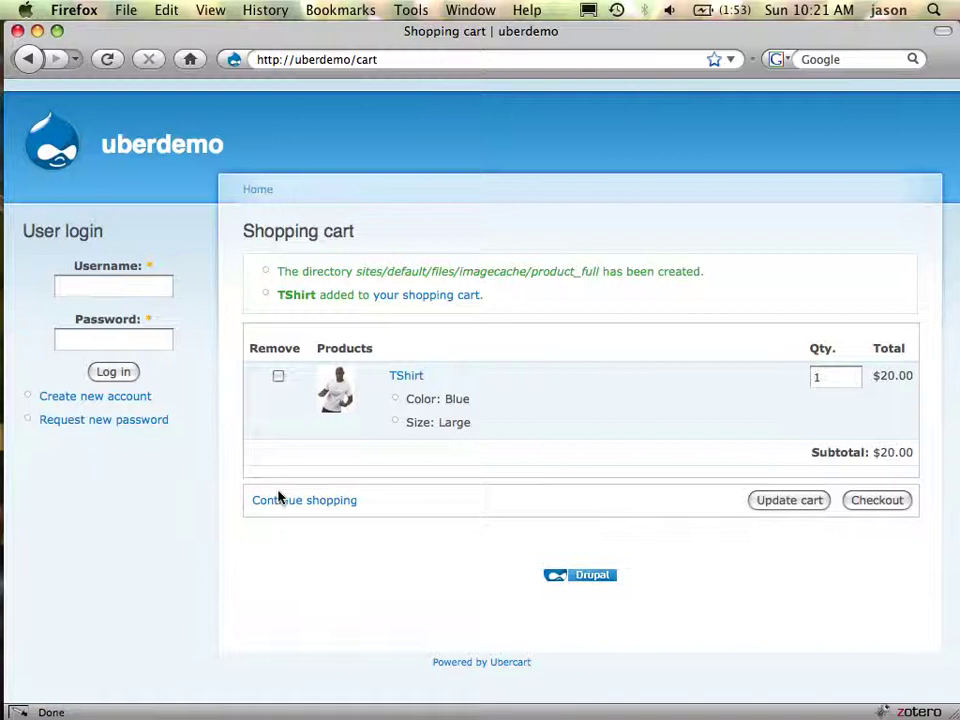
click(278, 376)
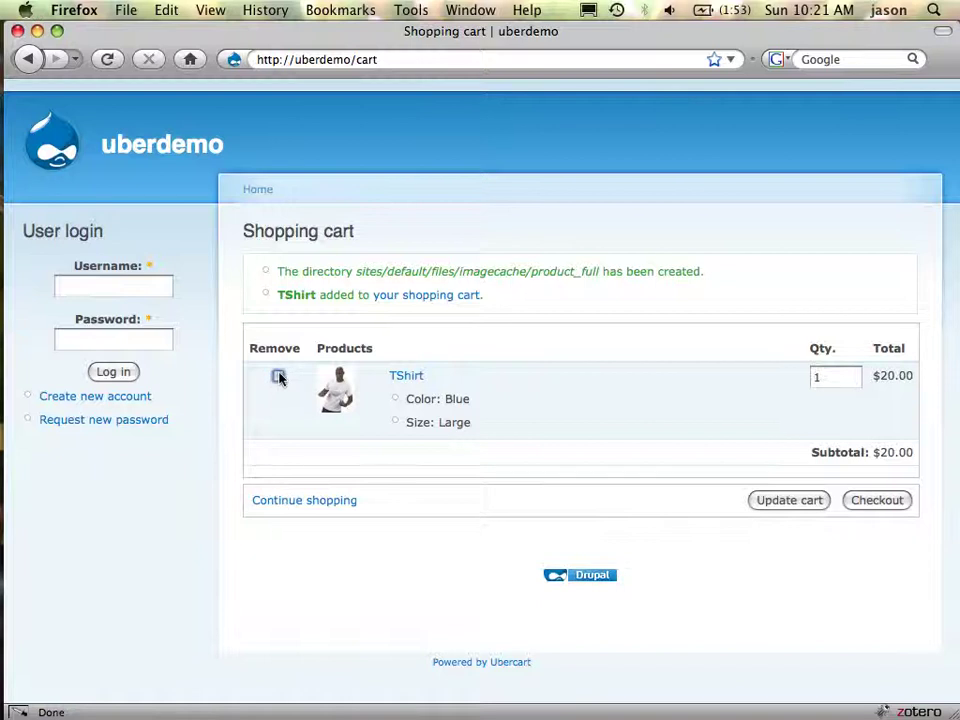
click(805, 508)
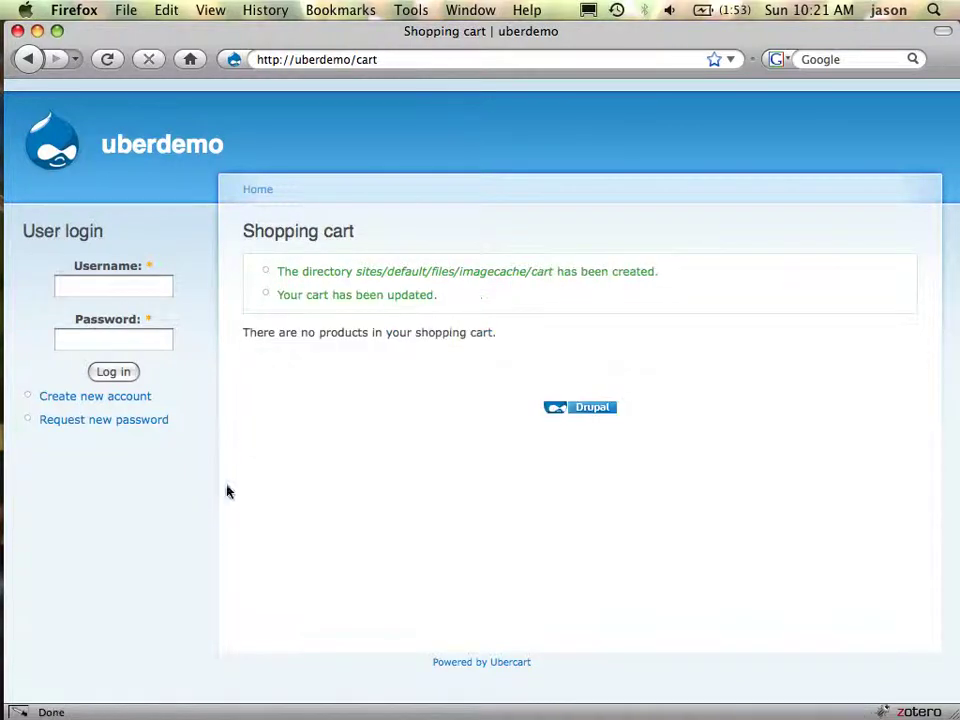
click(193, 146)
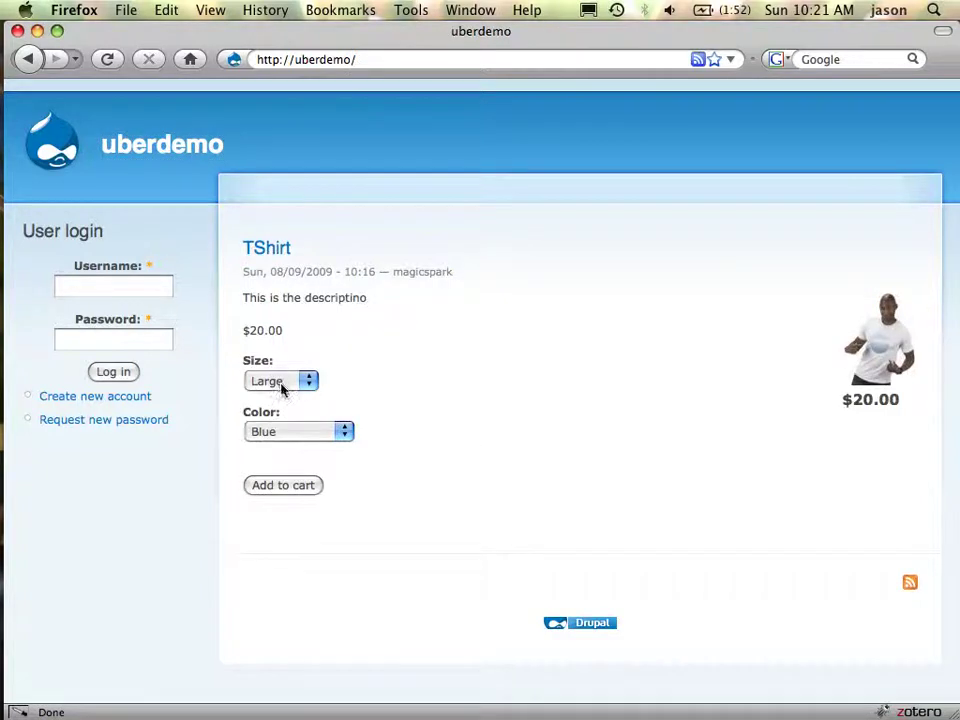
Add a Medium, Green (-$5.00) TShirt to the cart for $15.00
click(281, 383)
click(280, 418)
click(282, 427)
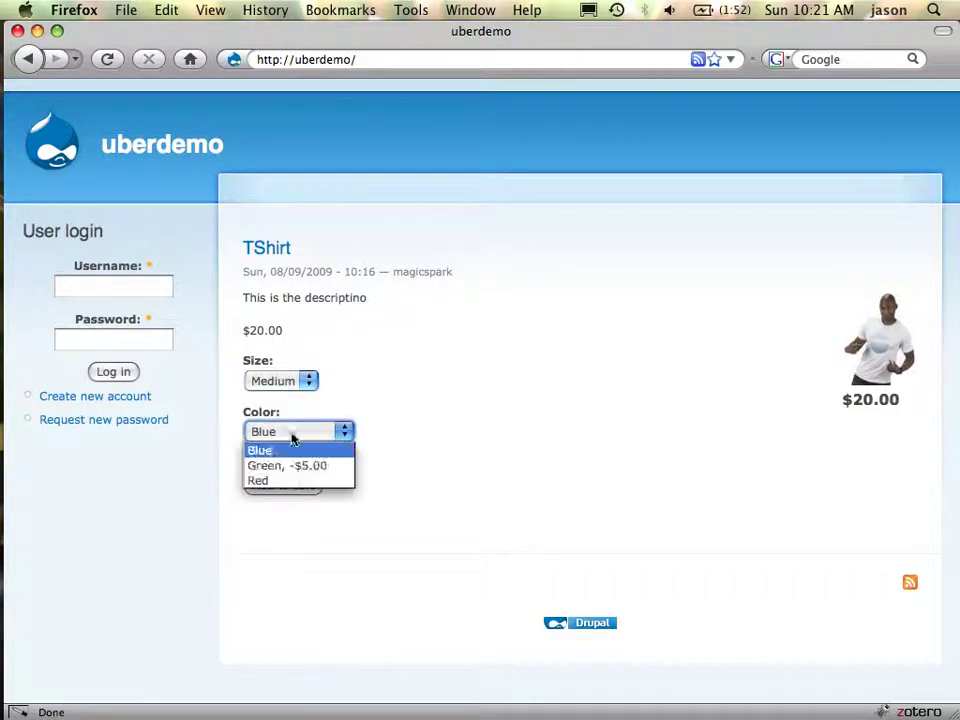
click(298, 464)
click(300, 488)
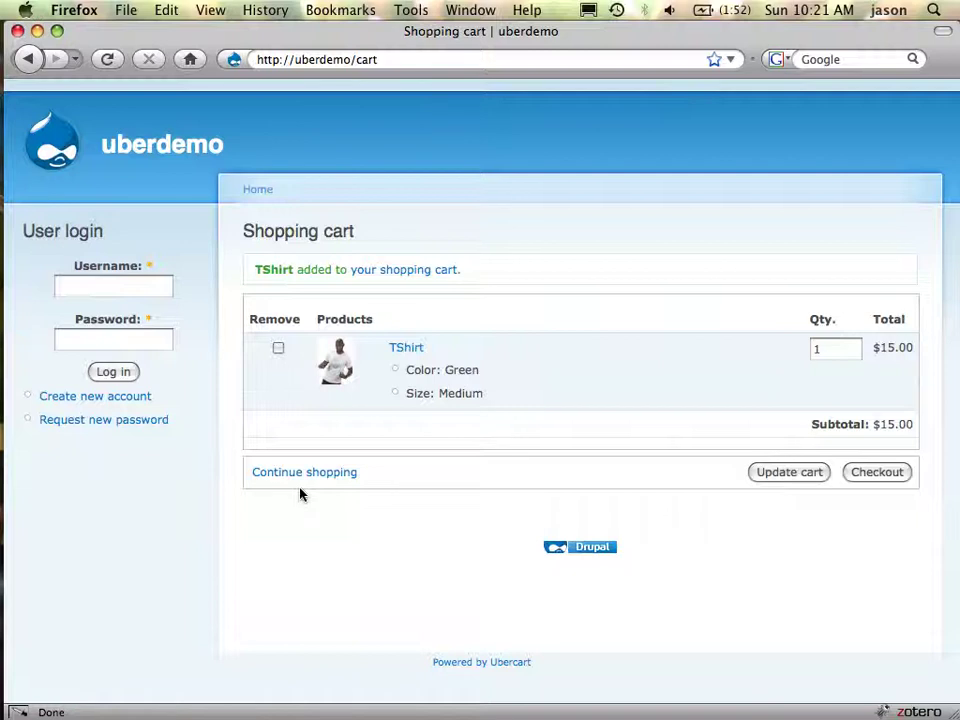
key(super+Tab)
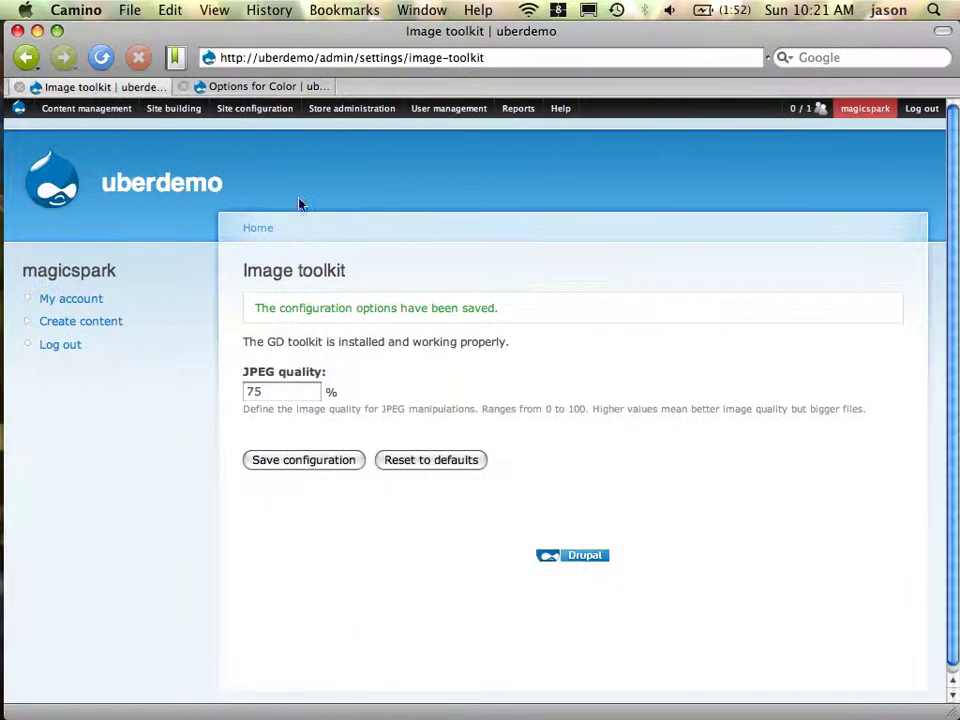
Go to Store administration > Products > Manage classes, which lists no classes yet
mouse_move(371, 105)
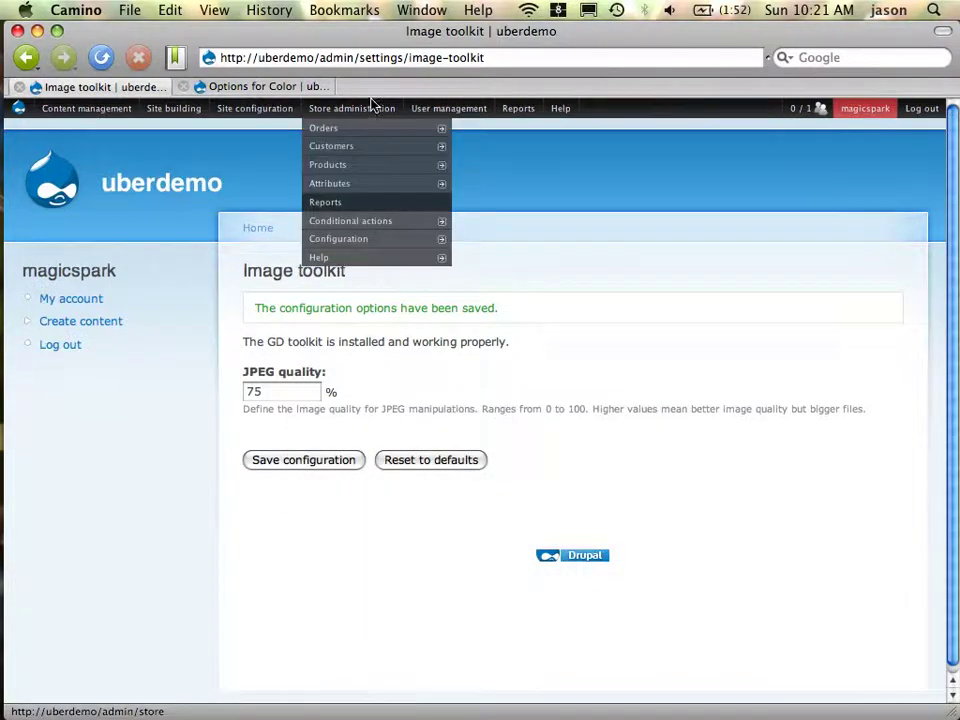
mouse_move(386, 190)
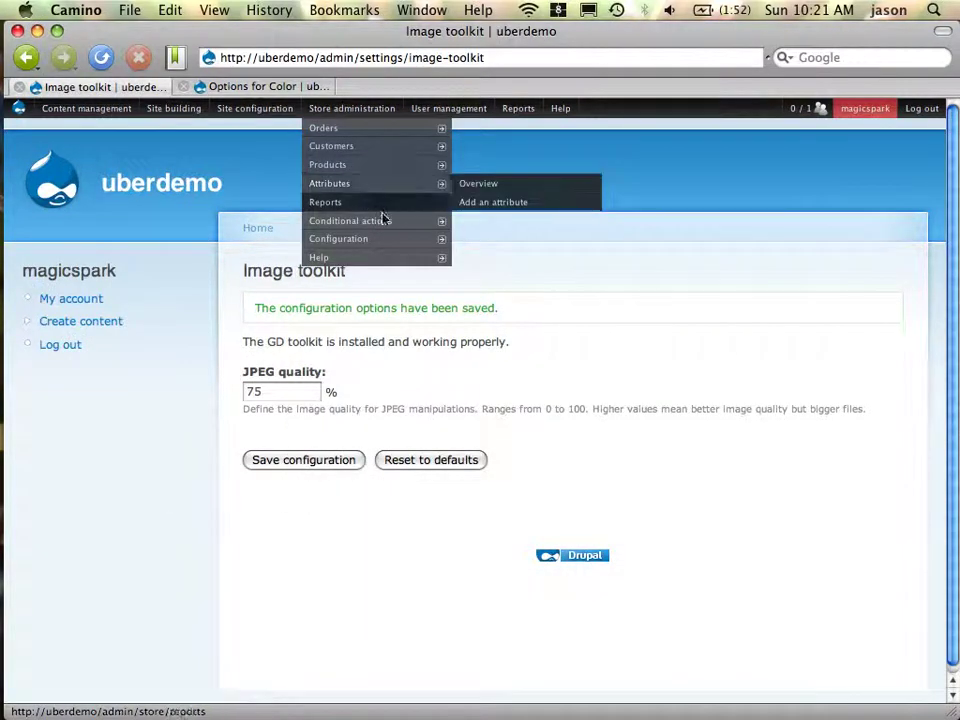
mouse_move(381, 166)
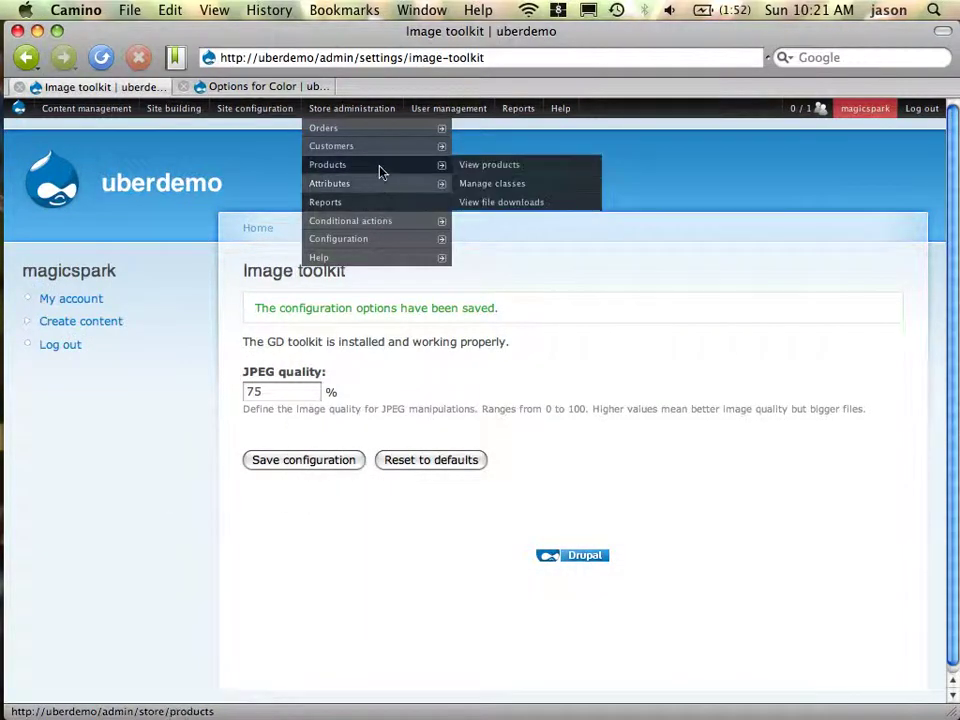
click(495, 190)
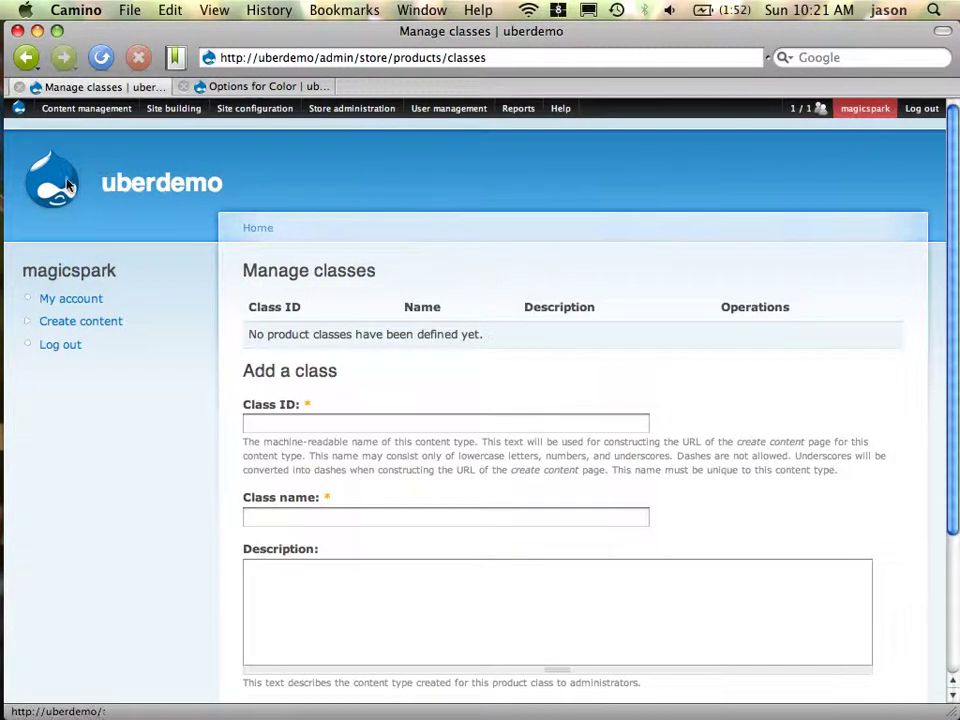
mouse_move(68, 110)
mouse_move(94, 188)
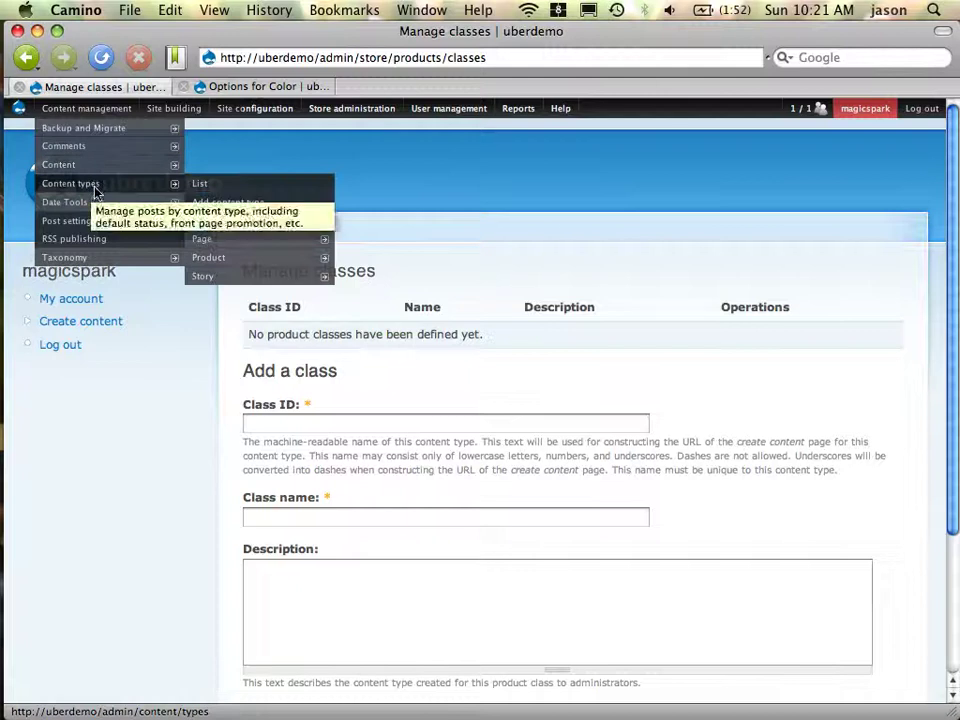
mouse_move(241, 276)
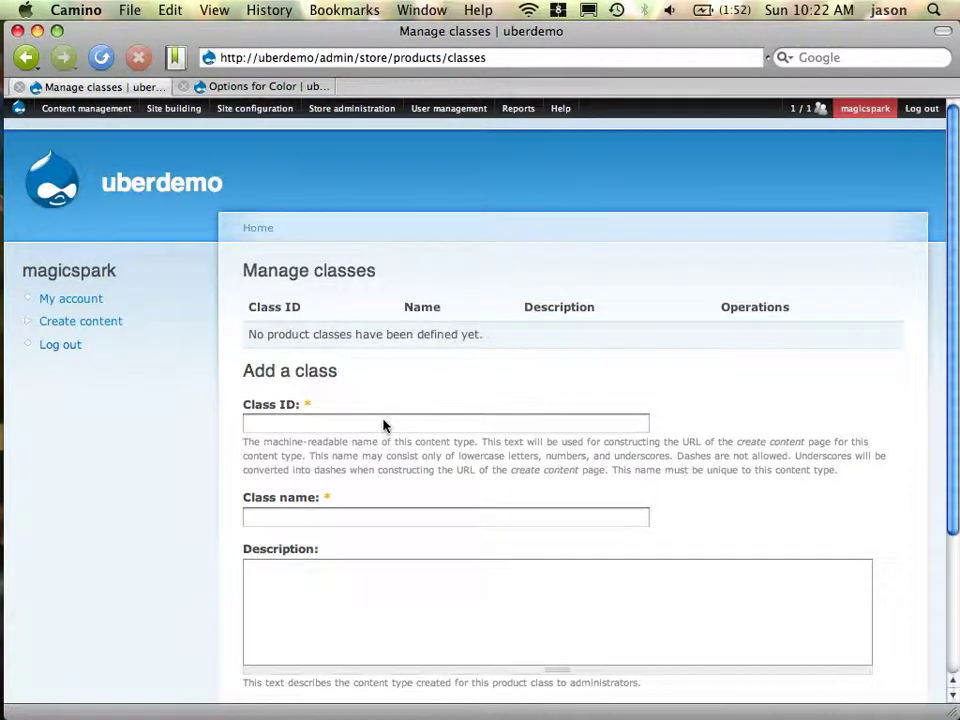
Submit a class with ID and name 'ticket', described 'concert ticket with location and date'
click(383, 425)
text(Ticket)
text(ticket)
key(Tab)
text(con)
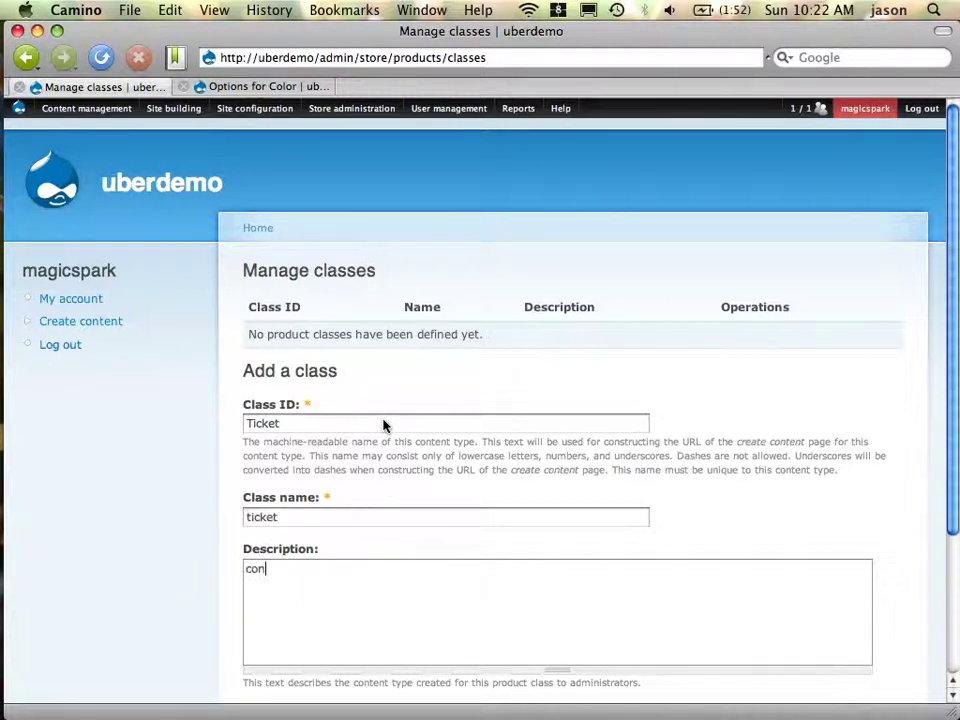
text(cert ticket with lcoation)
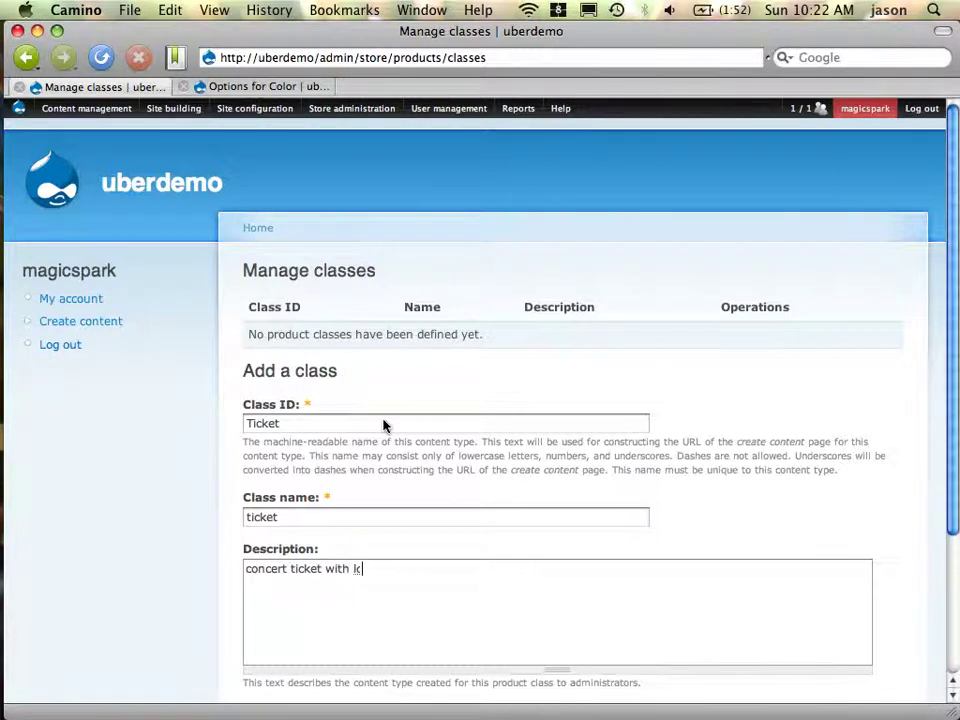
key(BackSpace)
key(BackSpace)
key(BackSpace)
key(BackSpace)
key(BackSpace)
key(BackSpace)
key(BackSpace)
text(ocation and )
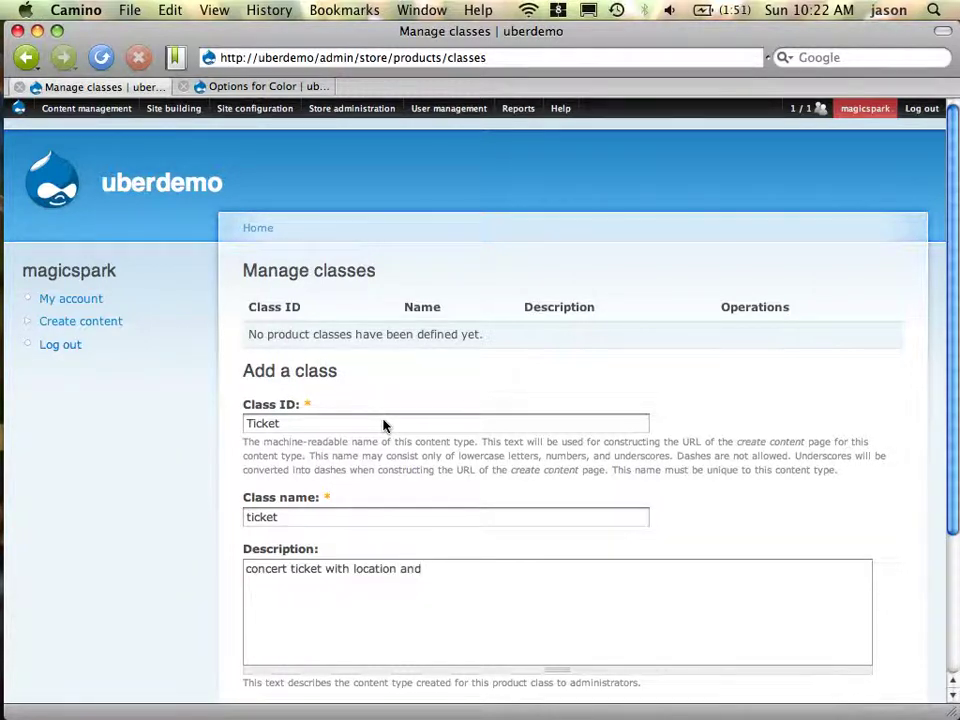
text(date)
scroll(527, 393, down, 4)
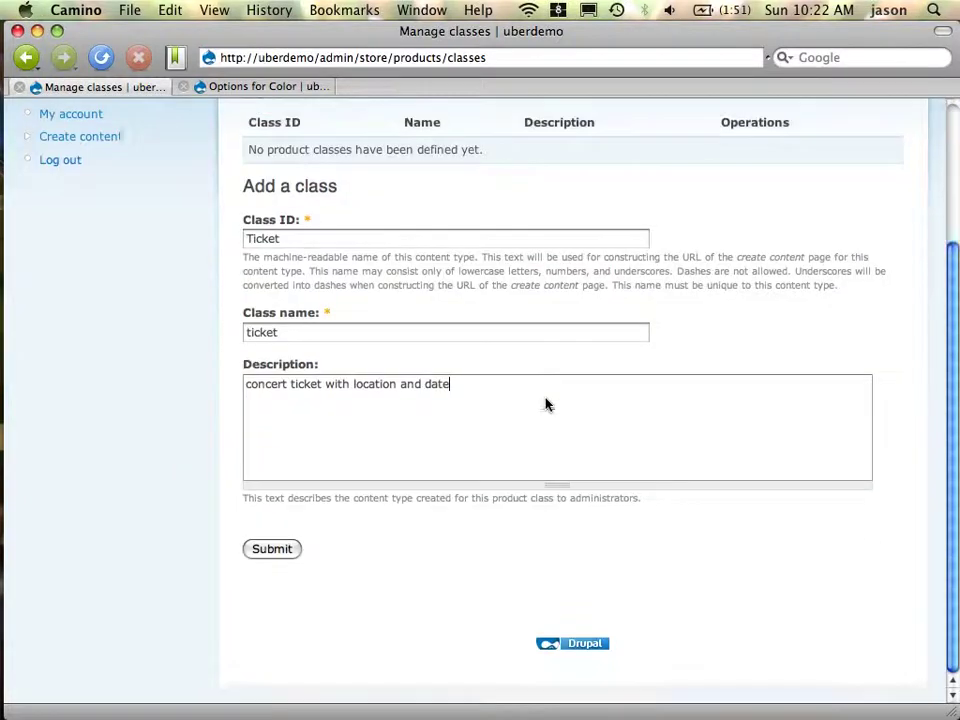
click(280, 550)
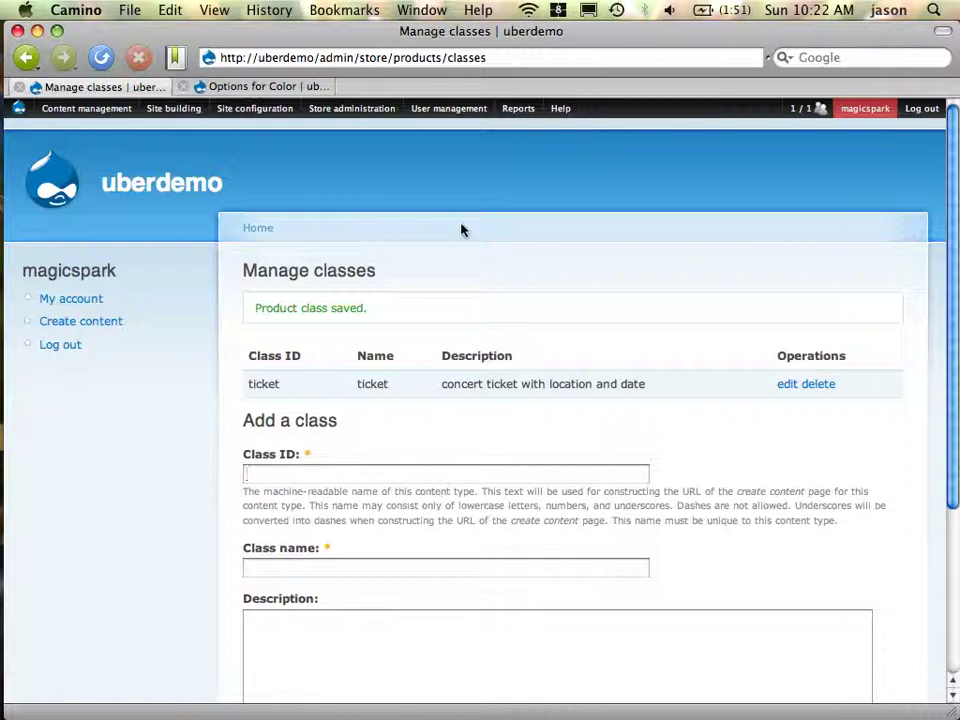
Start a new ticket field labelled 'Date', machine name 'datetime', of type Datetime
mouse_move(105, 185)
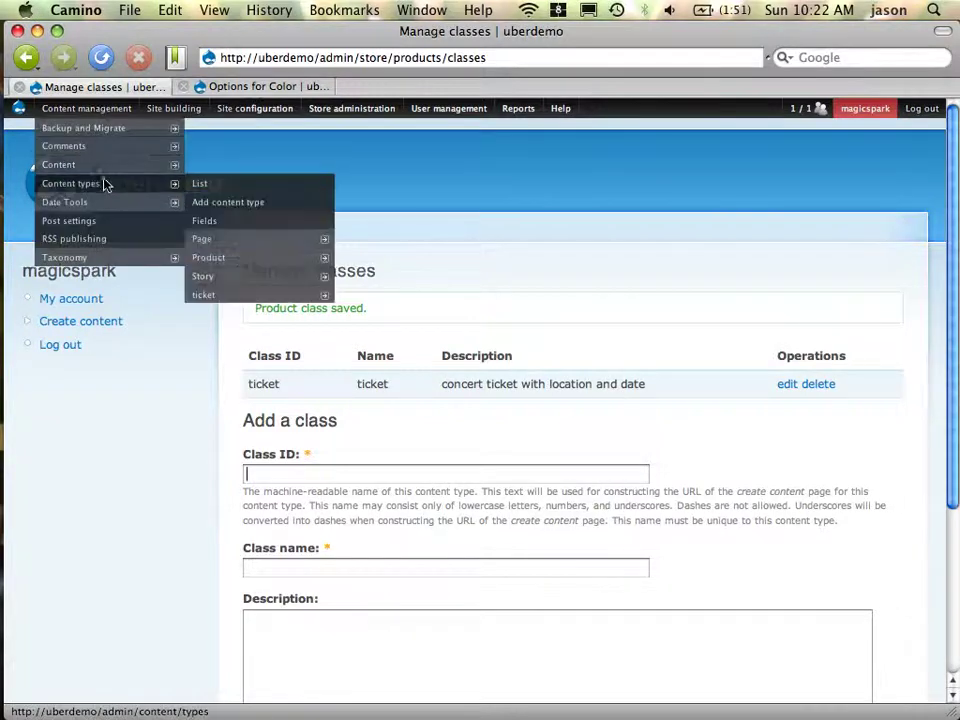
mouse_move(241, 296)
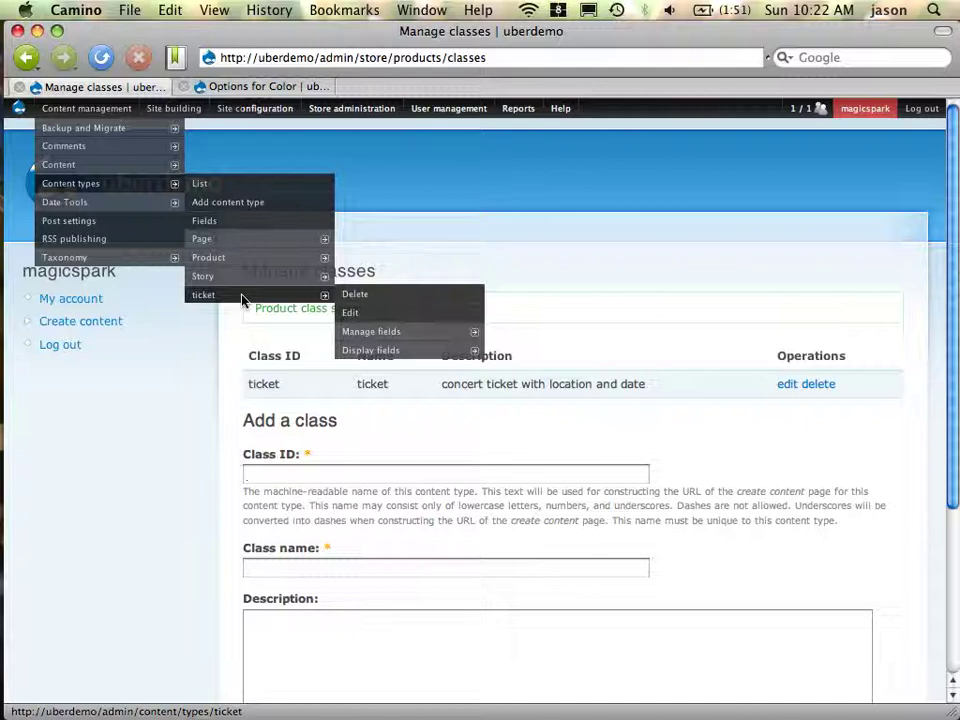
click(390, 334)
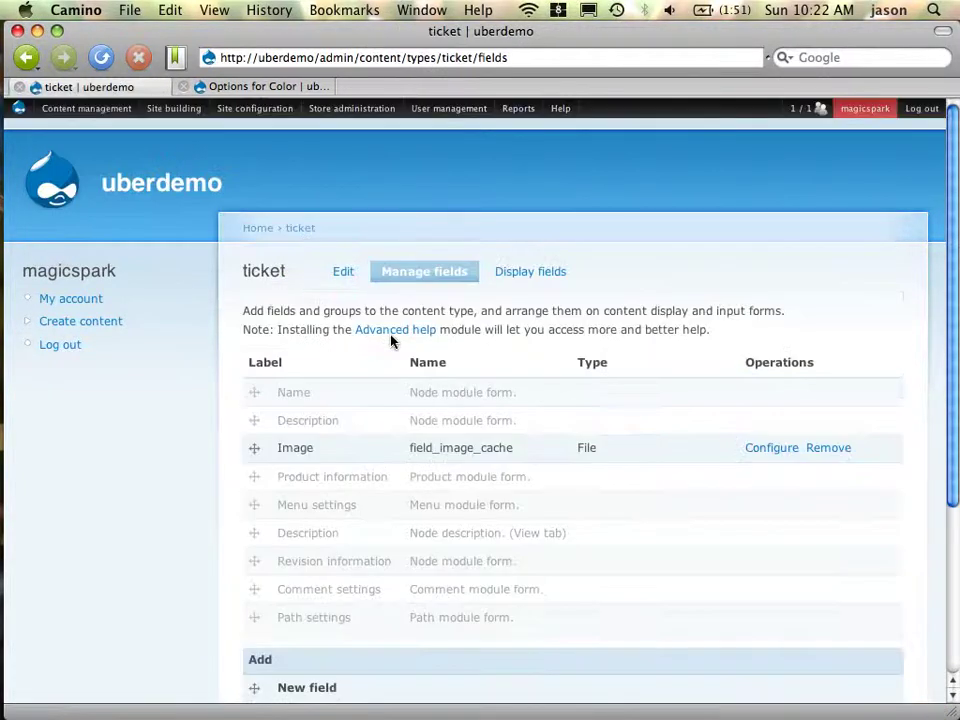
scroll(540, 503, down, 5)
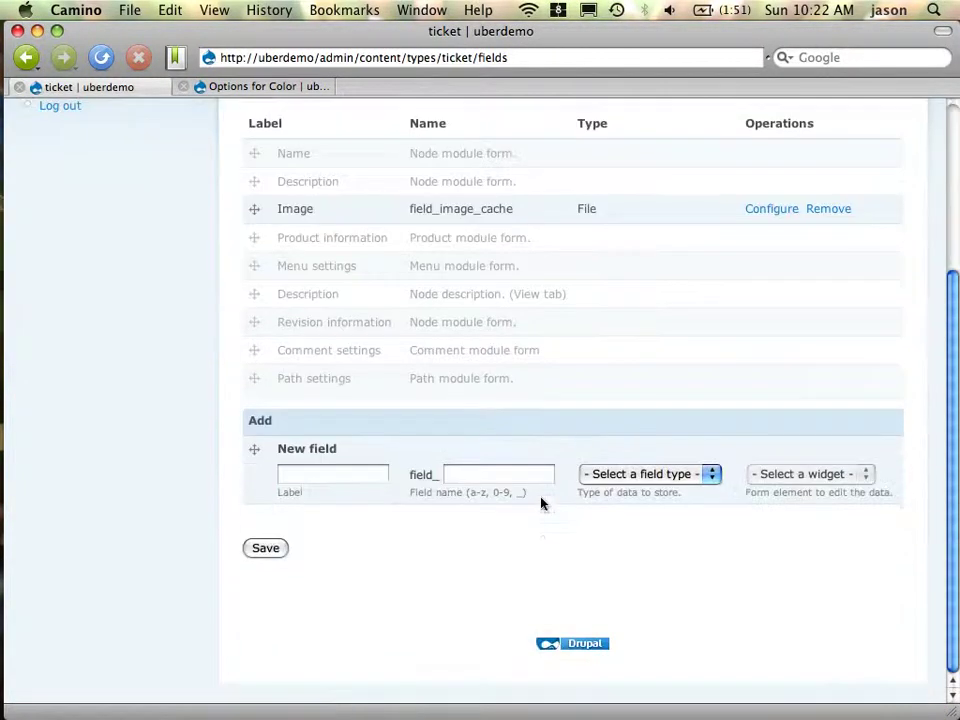
click(376, 476)
text(Date)
key(Tab)
text(datetime)
key(Tab)
text(dates)
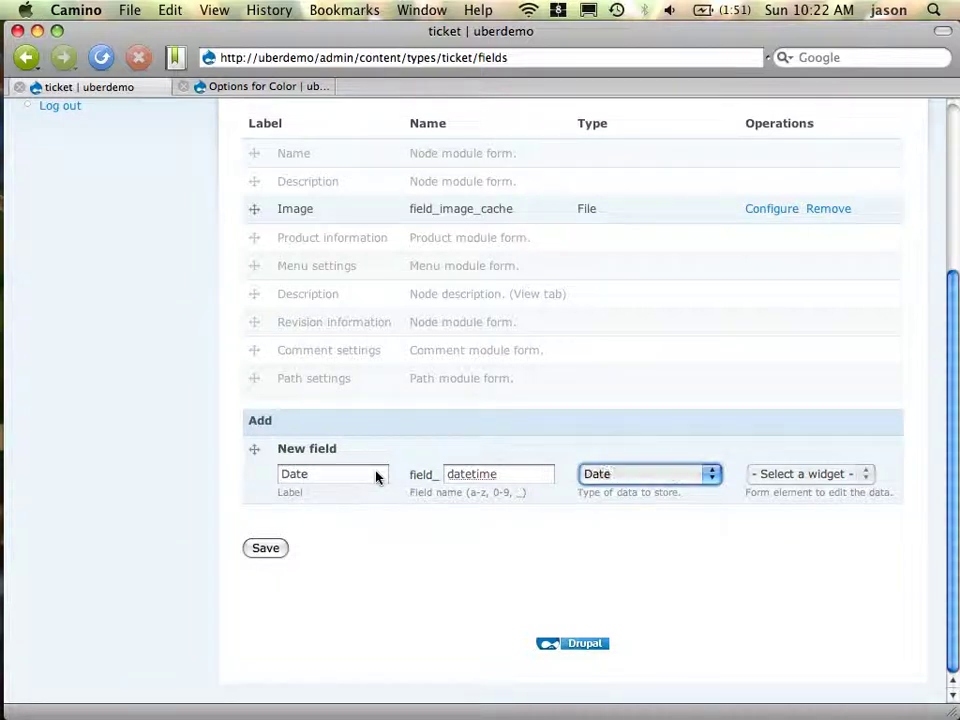
key(Down)
key(Tab)
key(Tab)
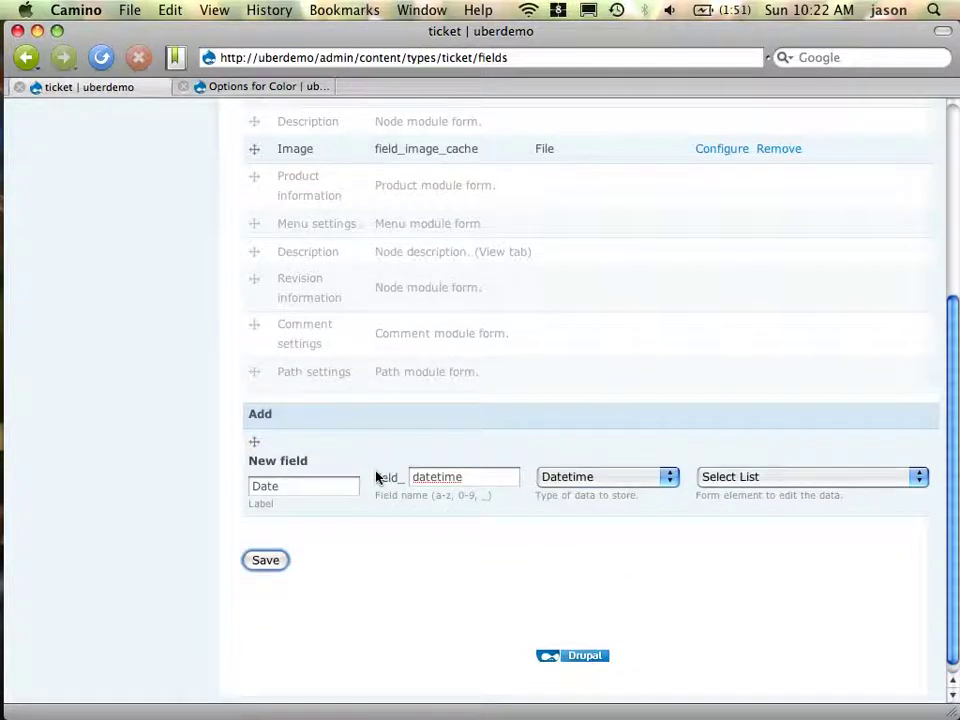
Give the Date field the Date Pop-up calendar widget and save its settings
click(826, 477)
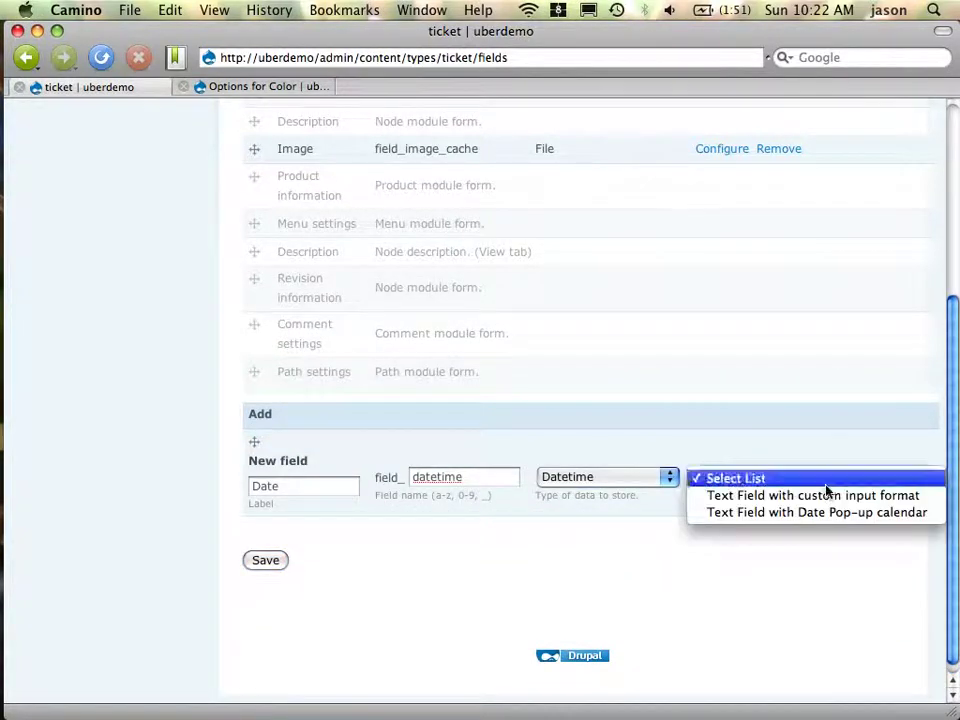
click(836, 513)
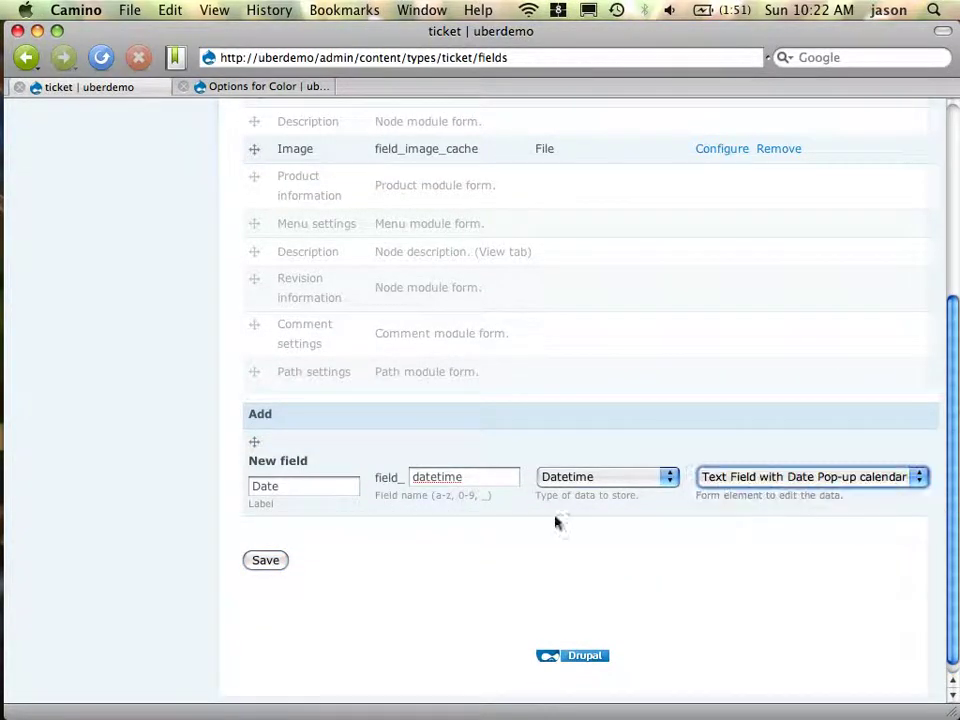
click(283, 564)
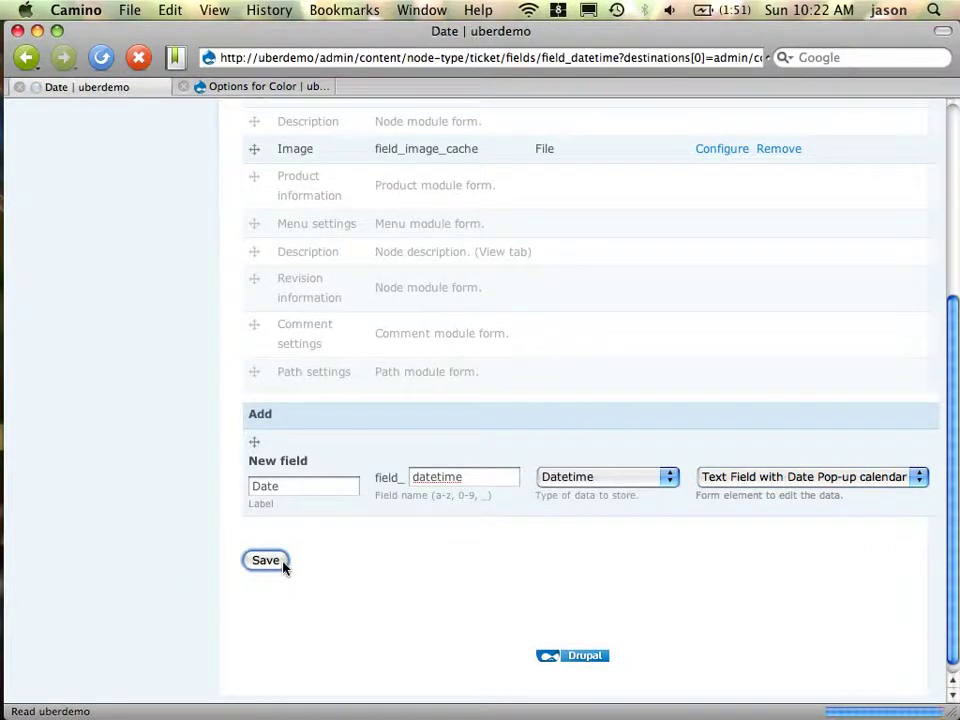
scroll(506, 377, down, 15)
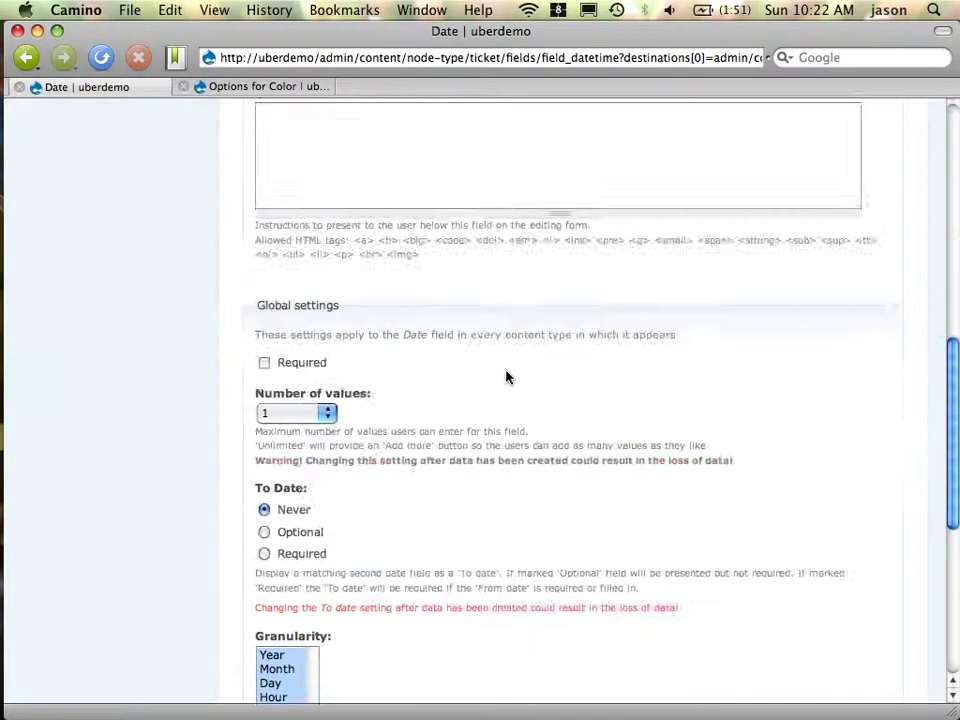
click(317, 550)
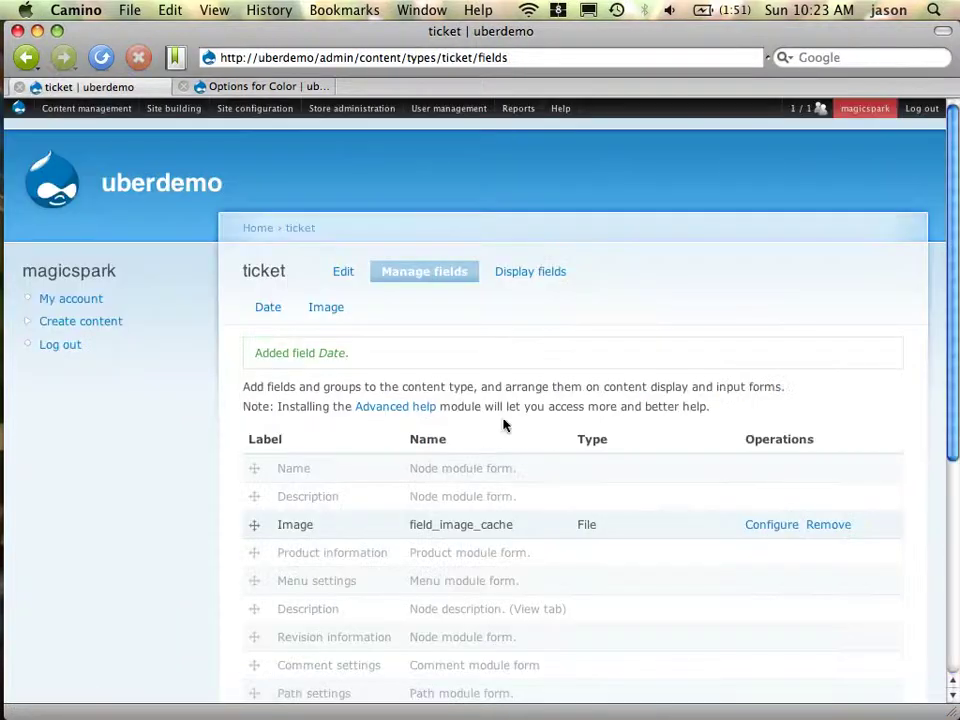
Change the ticket title label from Name to 'Location', clear the Body label, and save
click(343, 271)
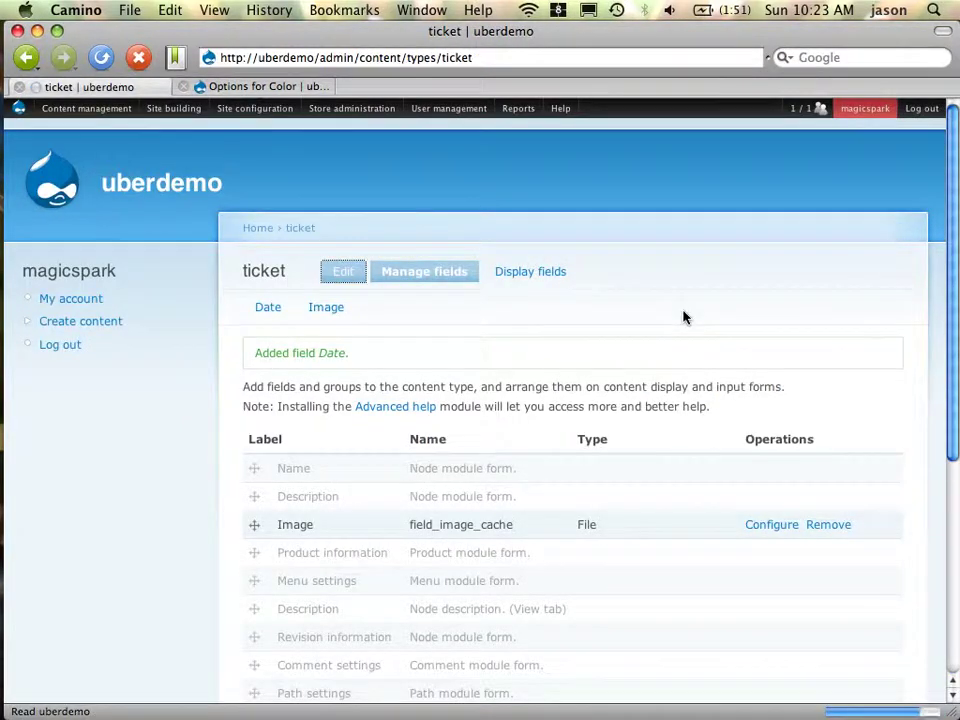
scroll(542, 409, down, 5)
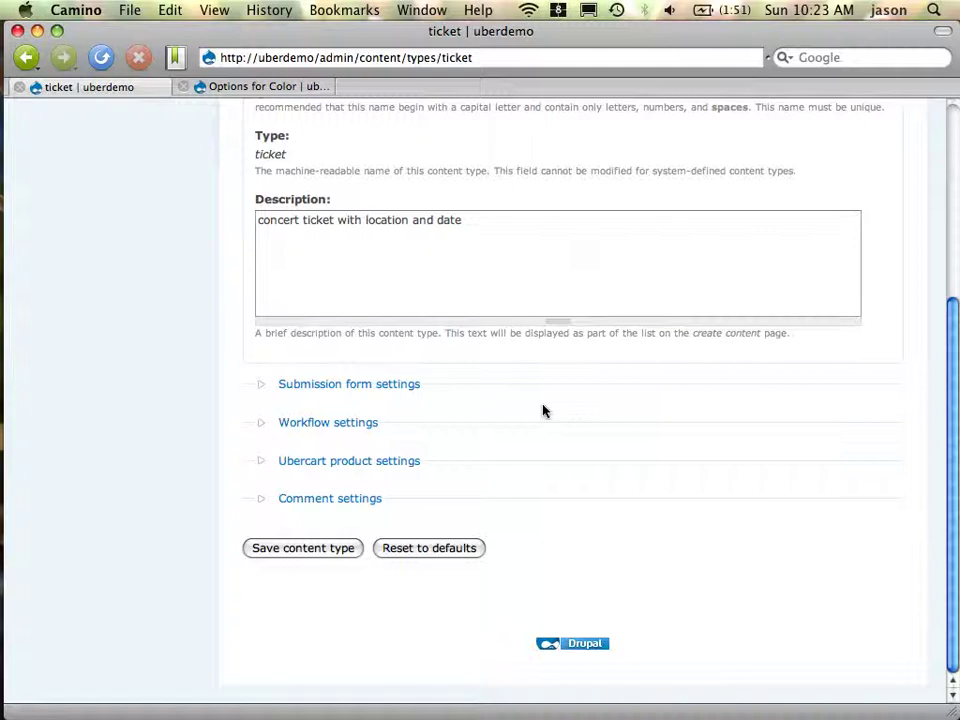
click(408, 385)
click(337, 317)
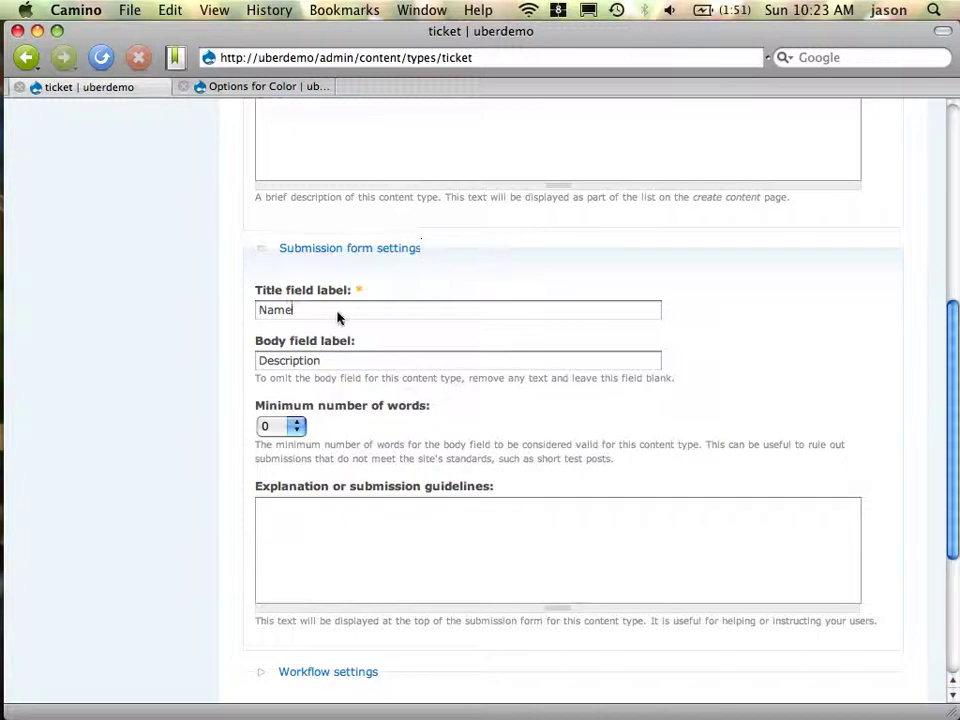
double_click(337, 317)
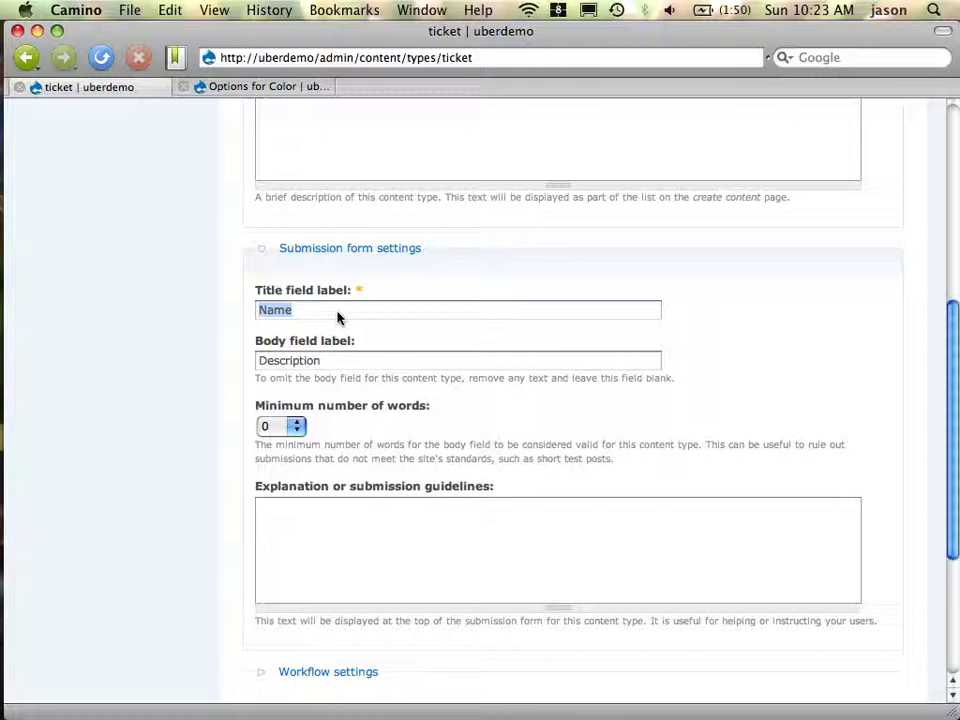
text(Location)
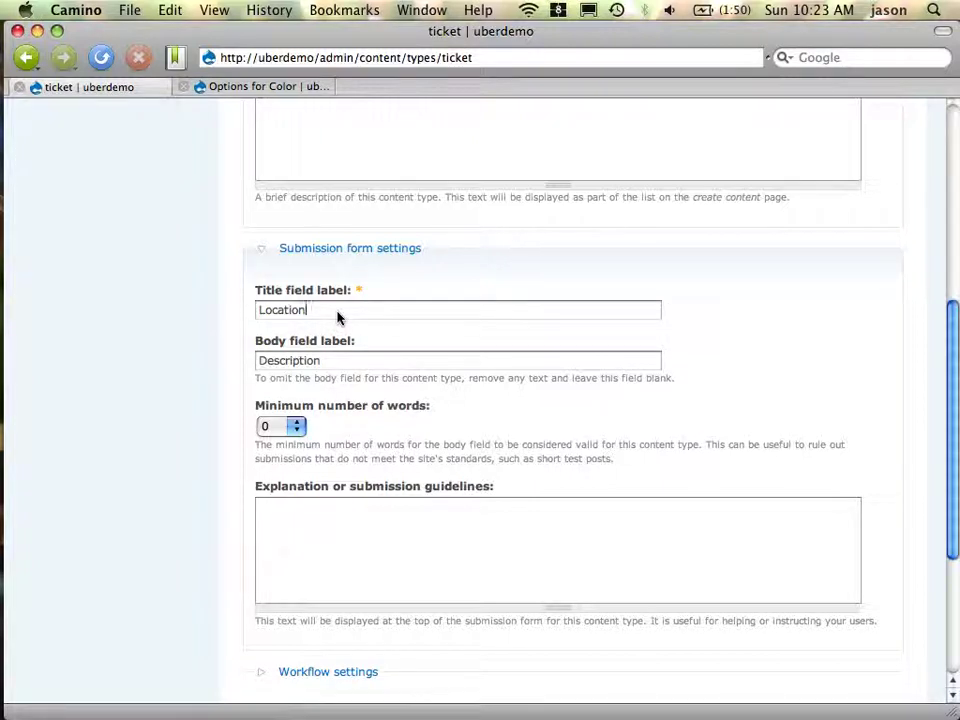
key(Tab)
key(BackSpace)
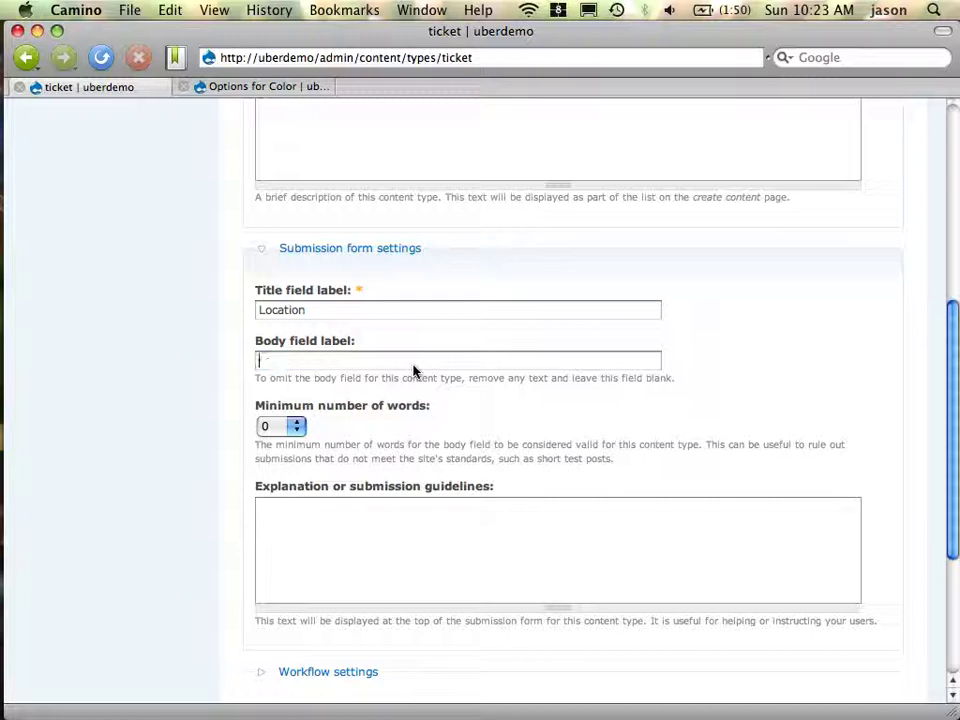
scroll(410, 395, down, 5)
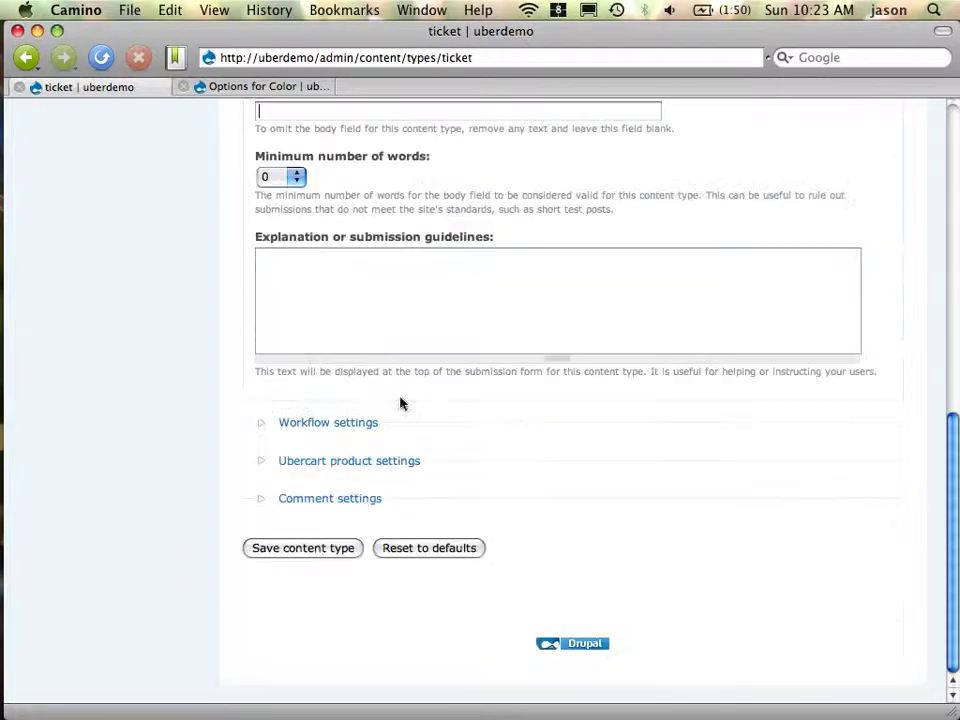
click(320, 551)
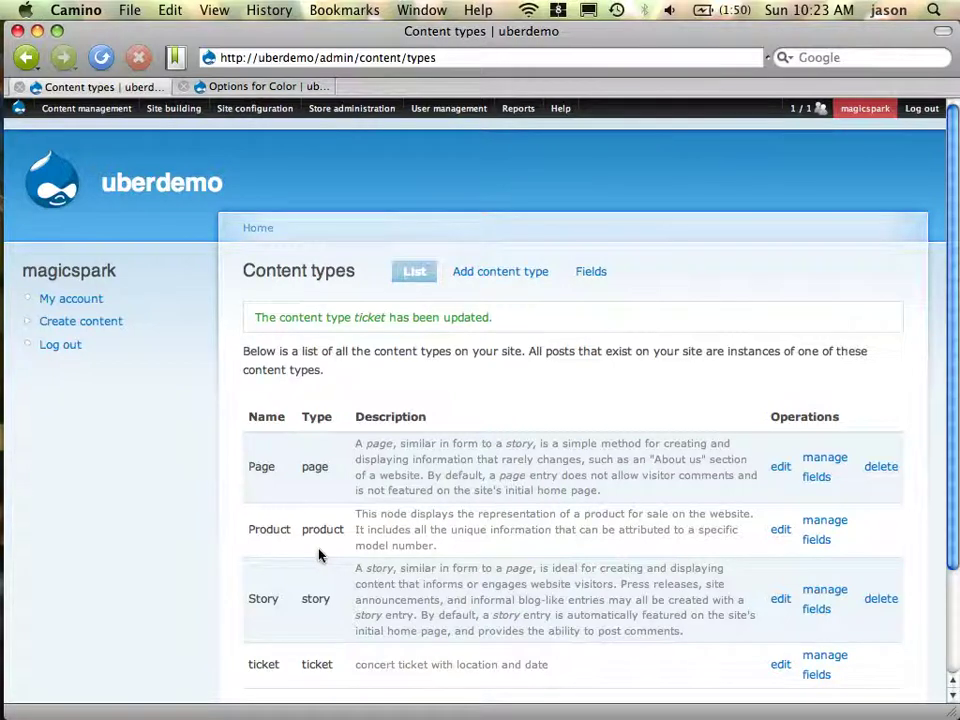
scroll(630, 591, down, 2)
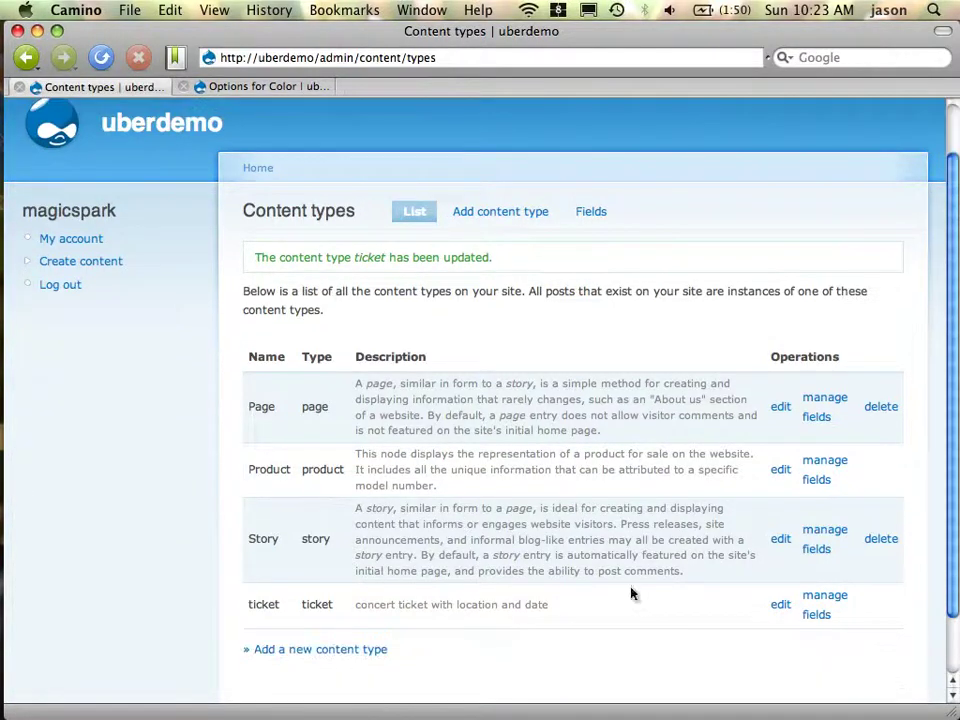
Set the ticket type's Ubercart product image field to None and save the content type
click(780, 605)
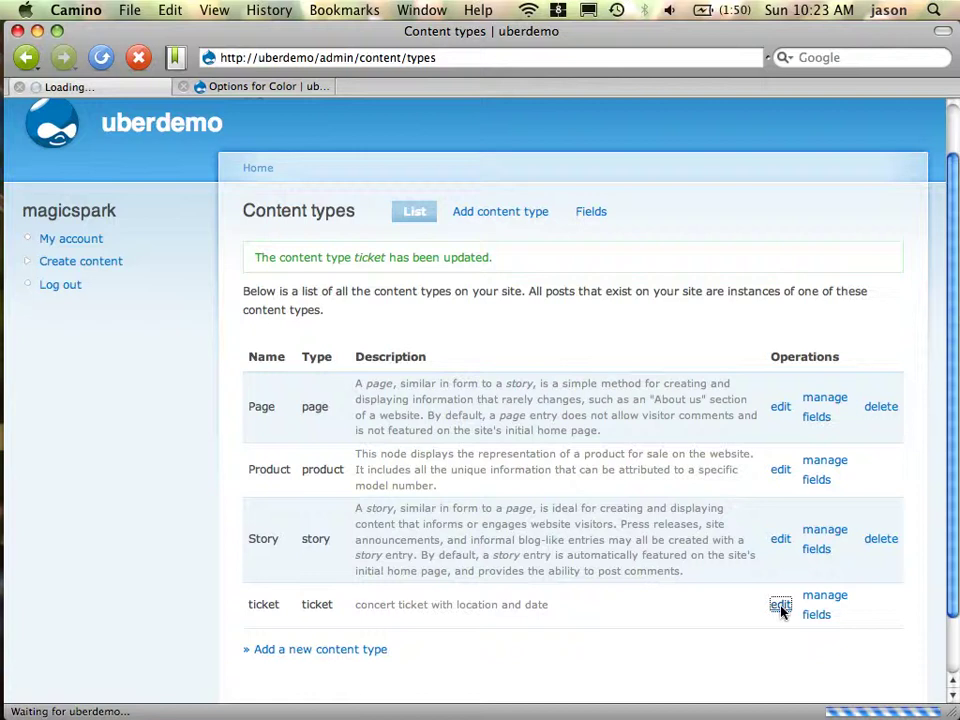
scroll(502, 575, down, 1)
scroll(502, 575, down, 8)
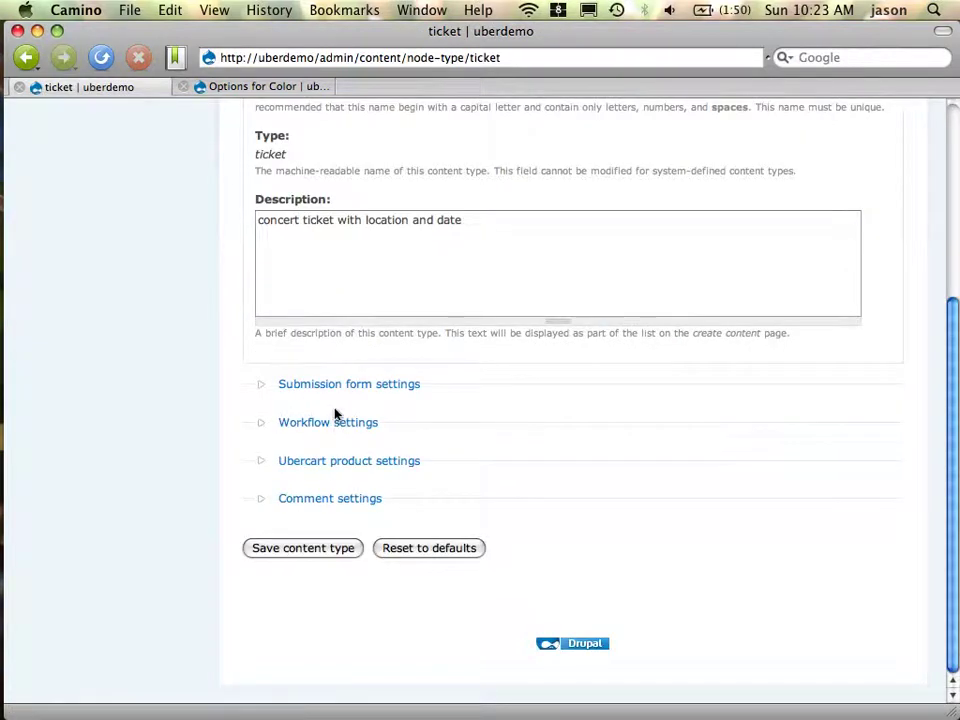
click(351, 478)
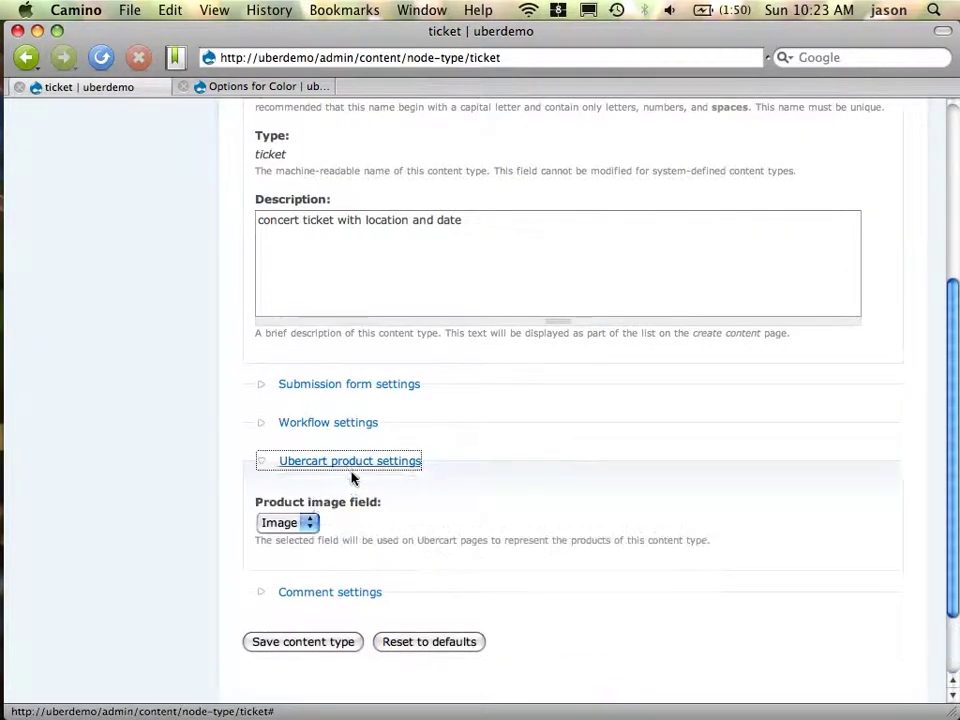
click(298, 526)
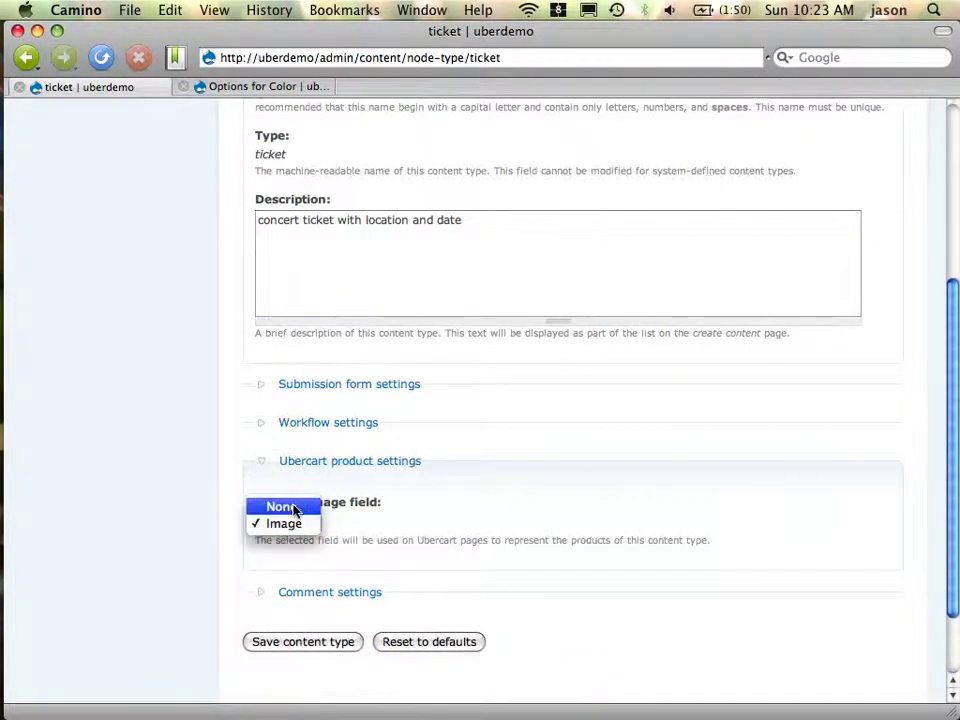
click(294, 508)
click(292, 643)
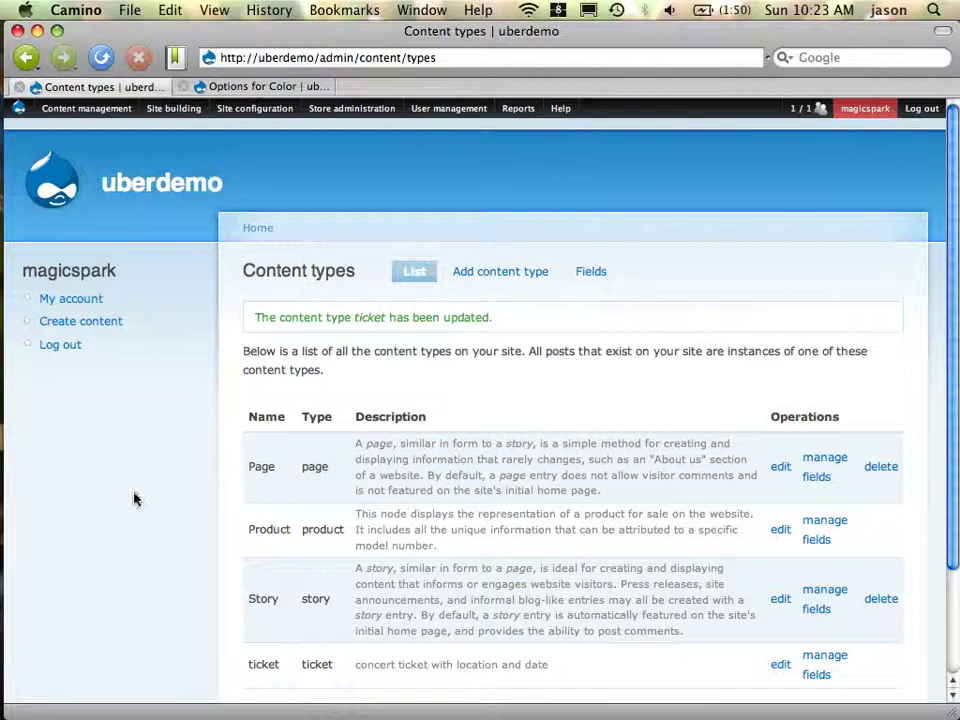
Start a new ticket with Location 'Los Angeles', SKU t20090831 and sell price 30
click(110, 327)
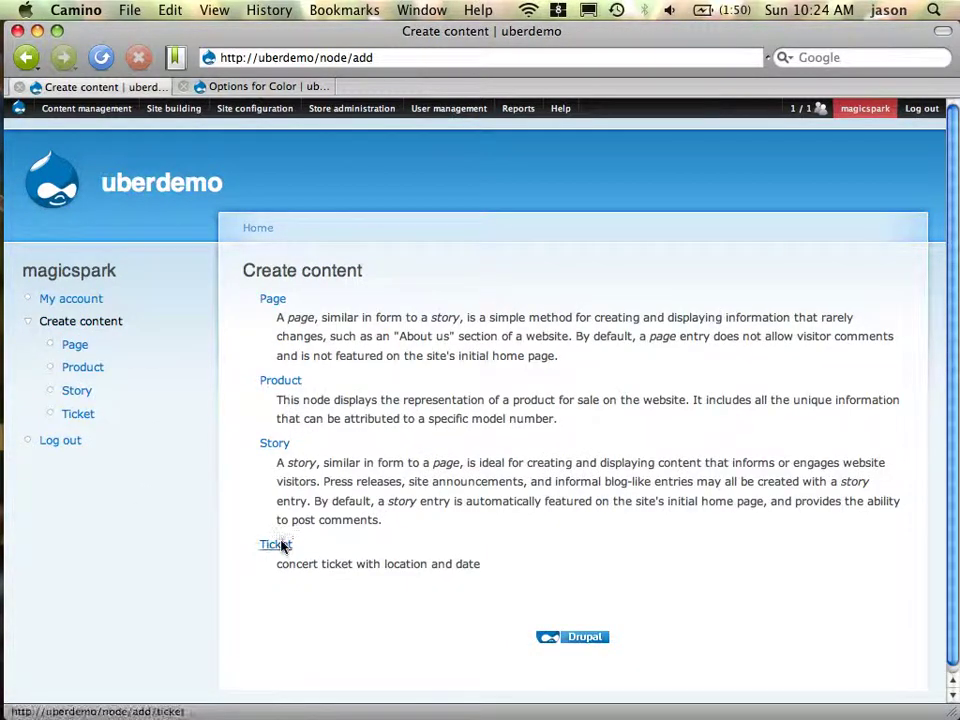
click(277, 545)
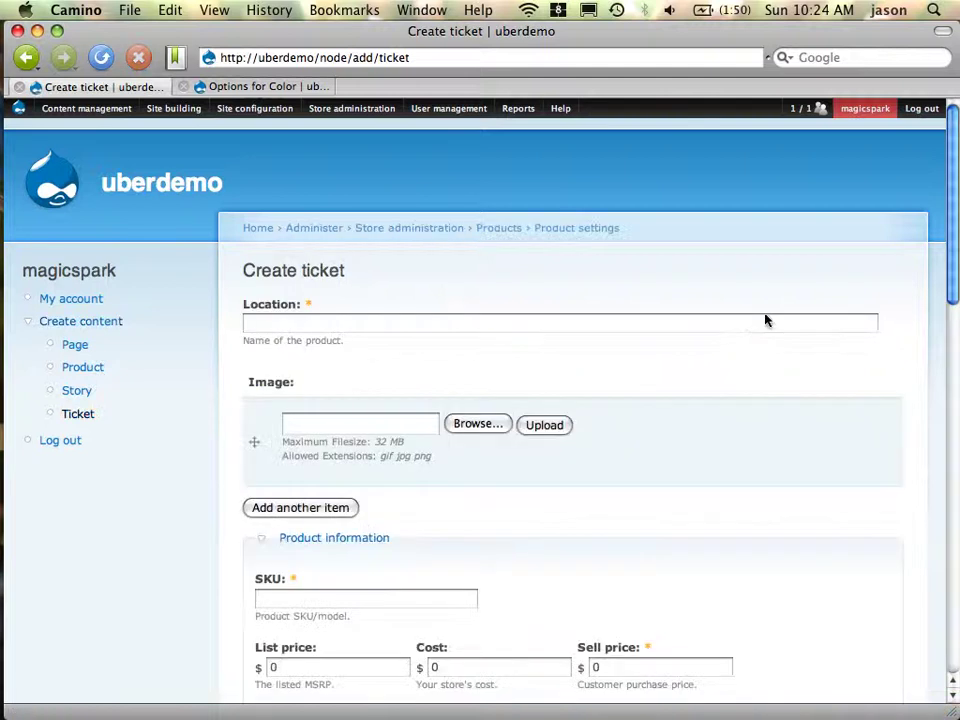
text(L)
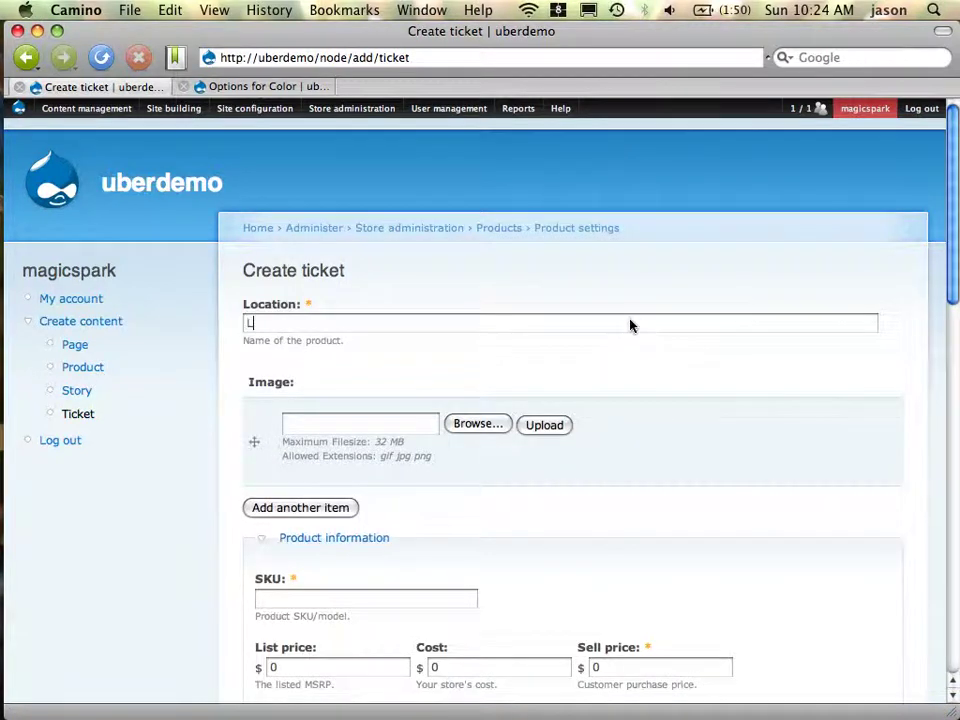
text(os Angeles)
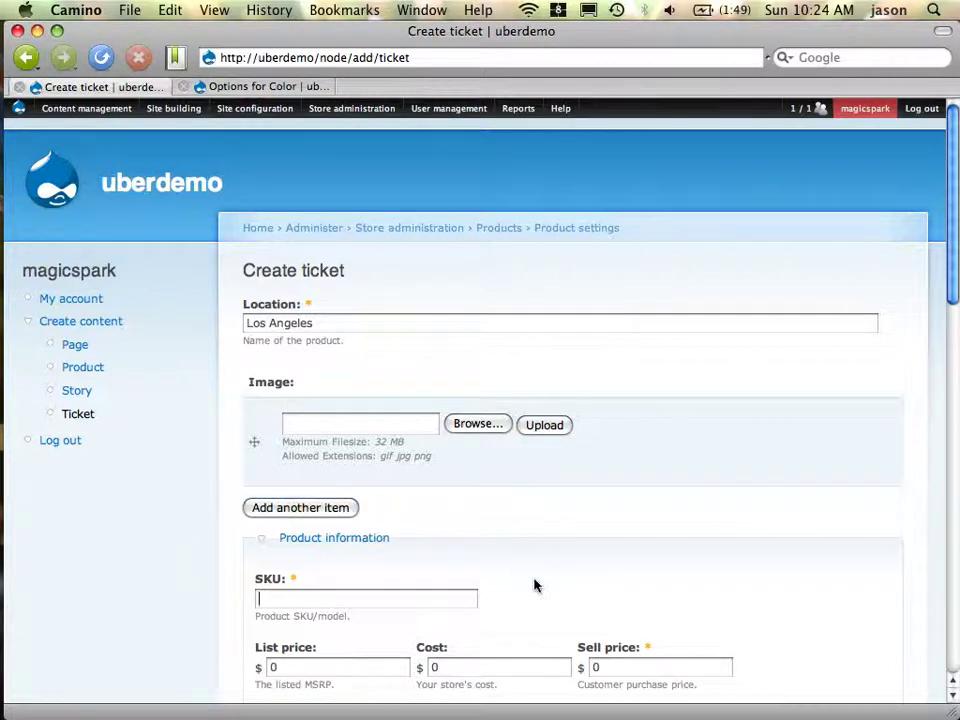
key(Tab)
text(t20090831)
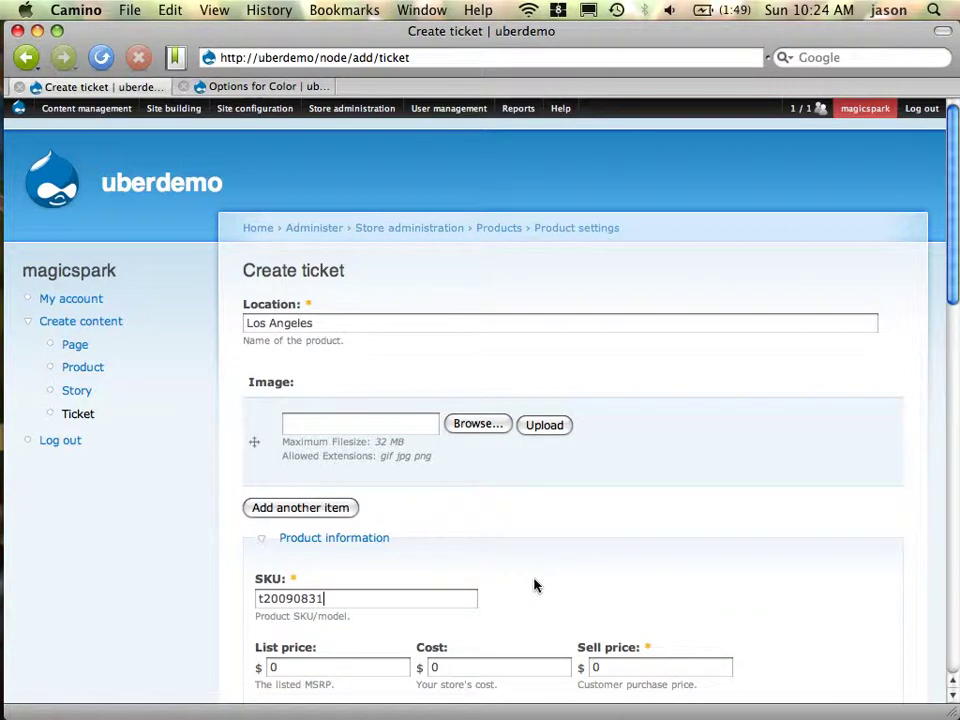
scroll(671, 589, down, 5)
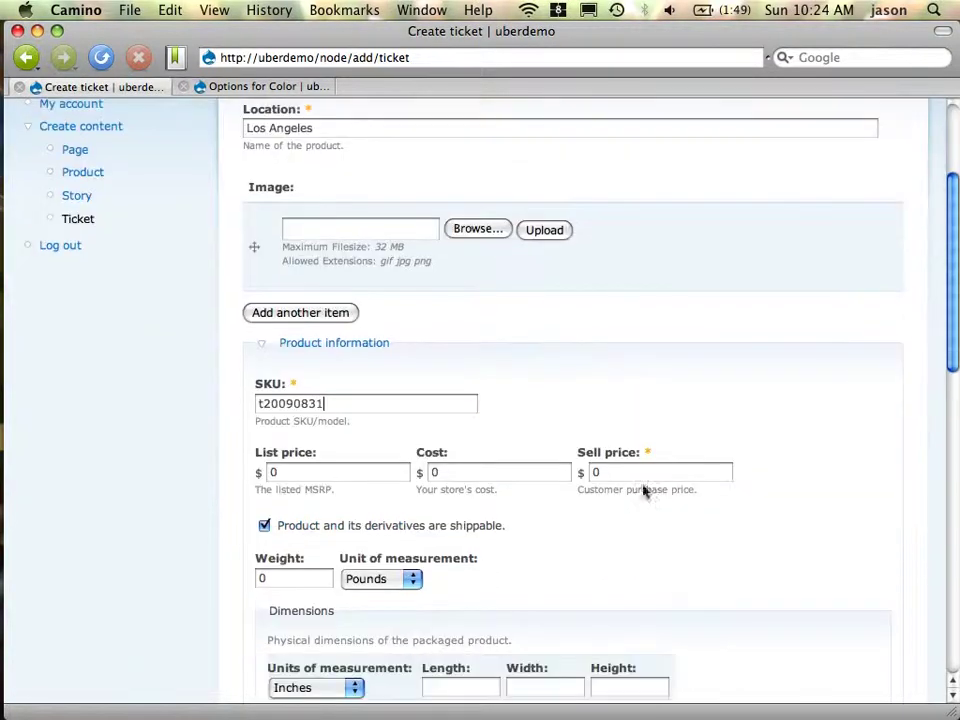
click(639, 478)
text(30)
Make the ticket non-shippable, date it 08/31/2009, and save and continue
click(366, 535)
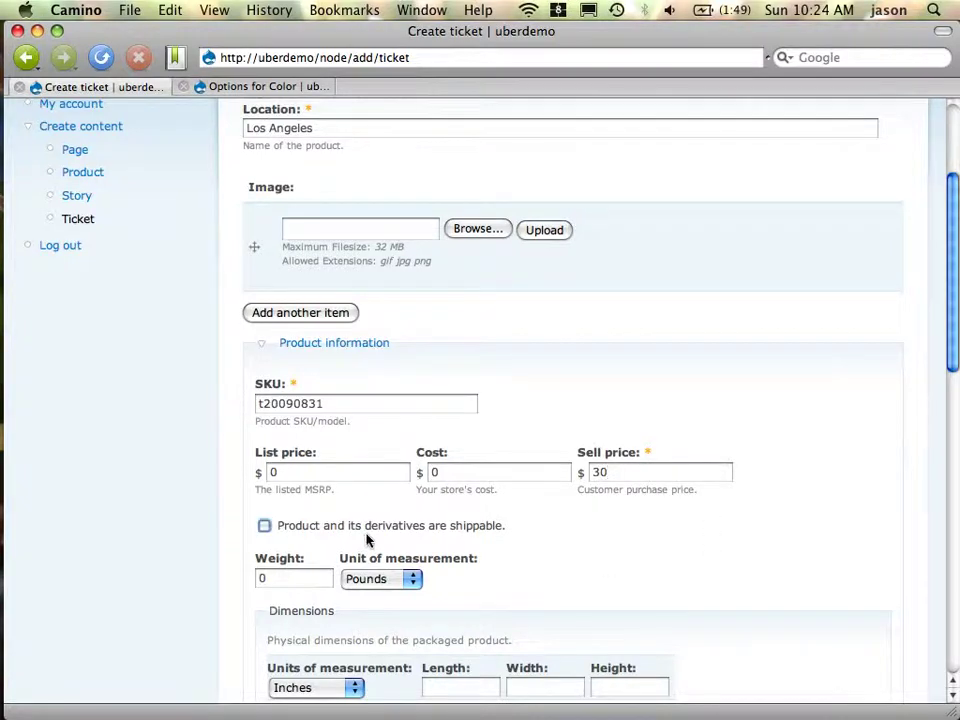
scroll(566, 561, down, 7)
scroll(566, 561, up, 11)
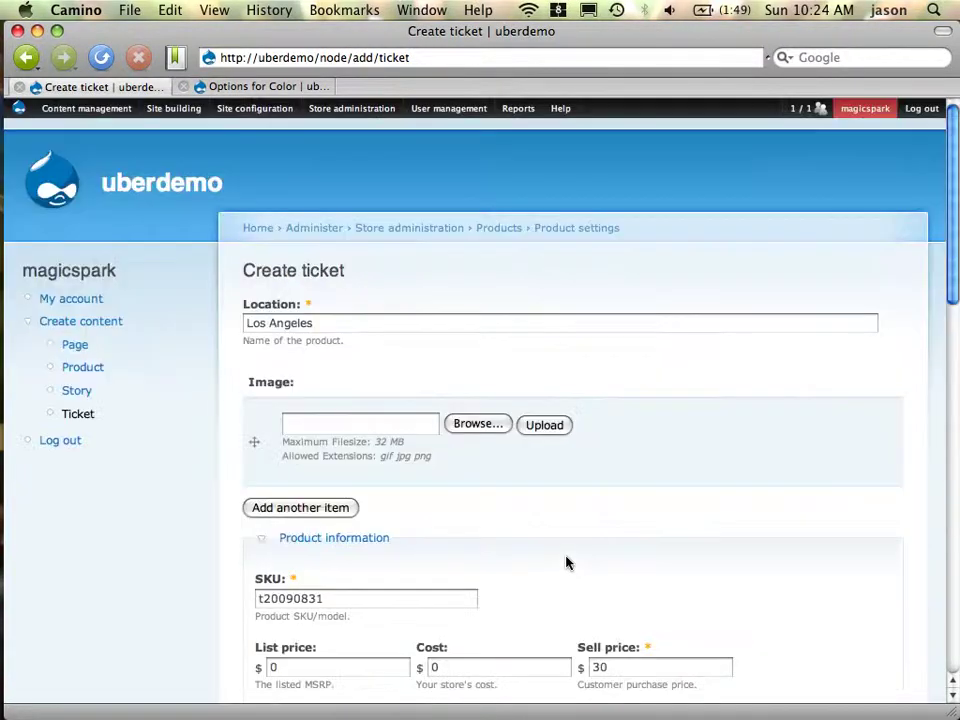
scroll(566, 563, down, 20)
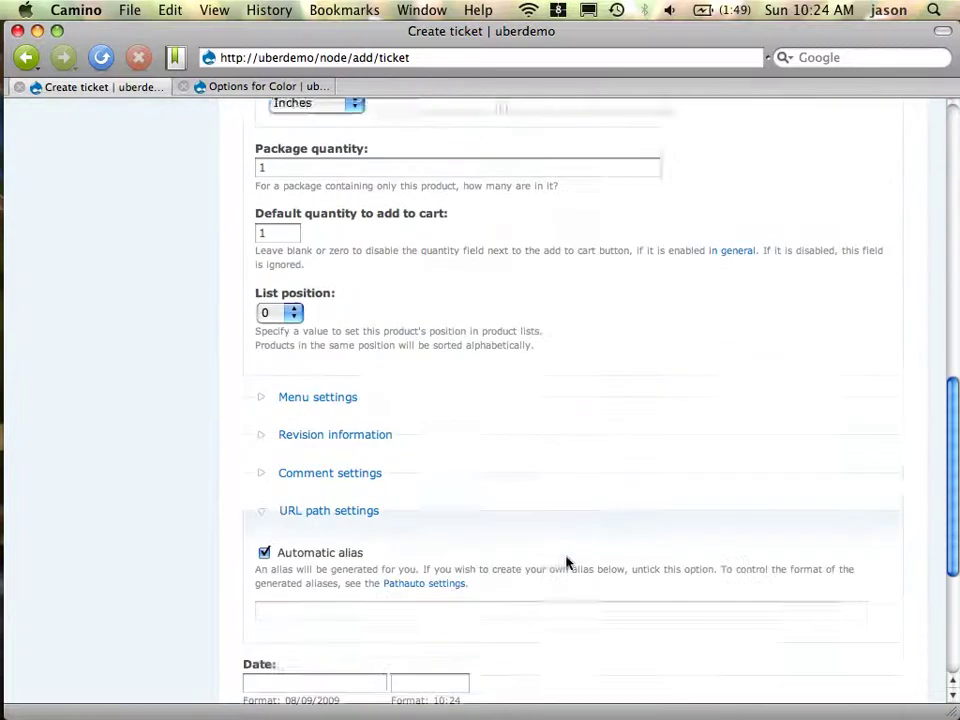
scroll(566, 563, down, 3)
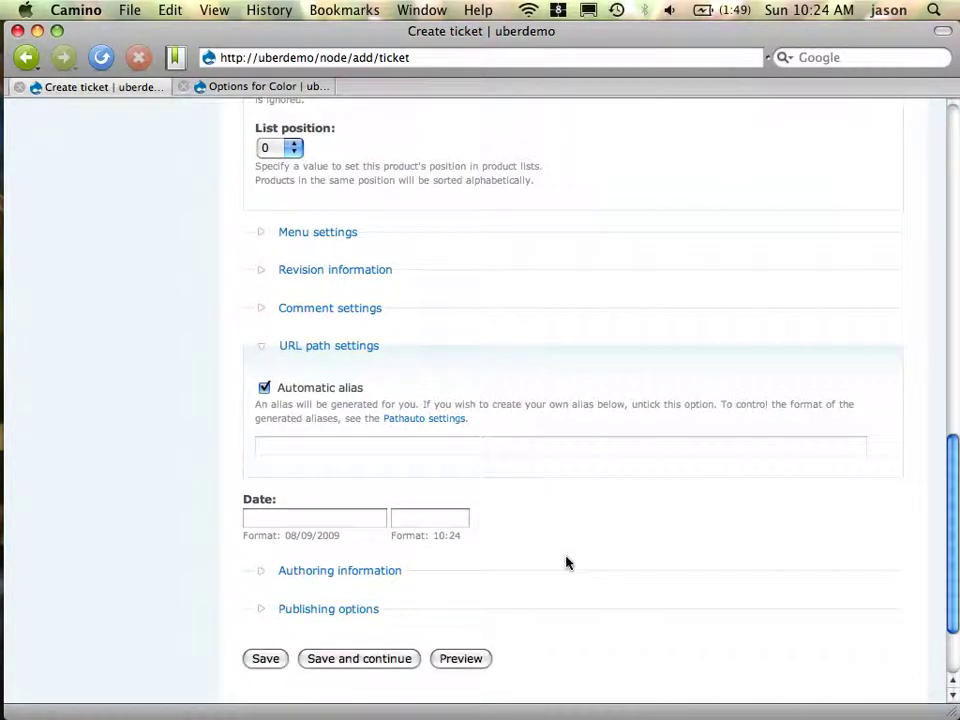
click(316, 520)
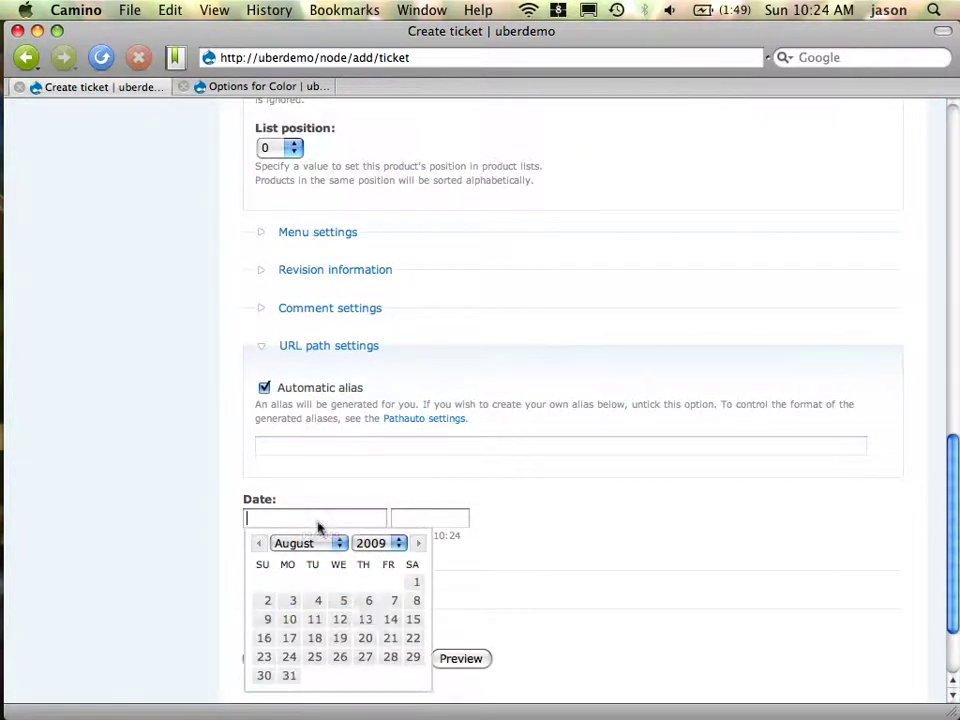
click(289, 678)
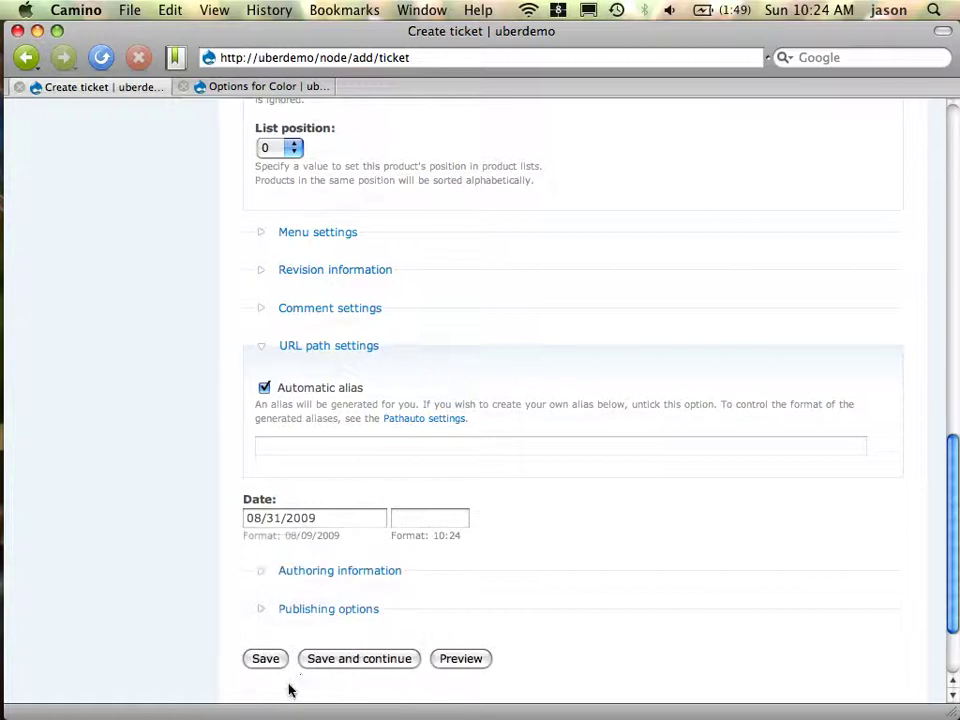
click(378, 668)
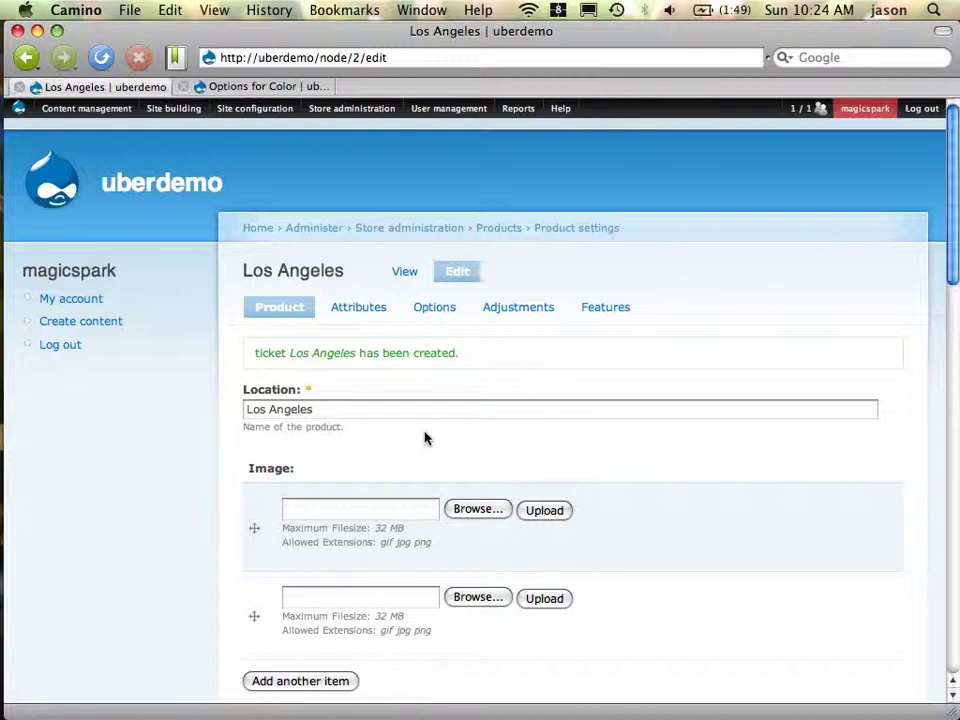
Submit a new attribute with both Name and Label set to 'Ticket Type'
click(224, 89)
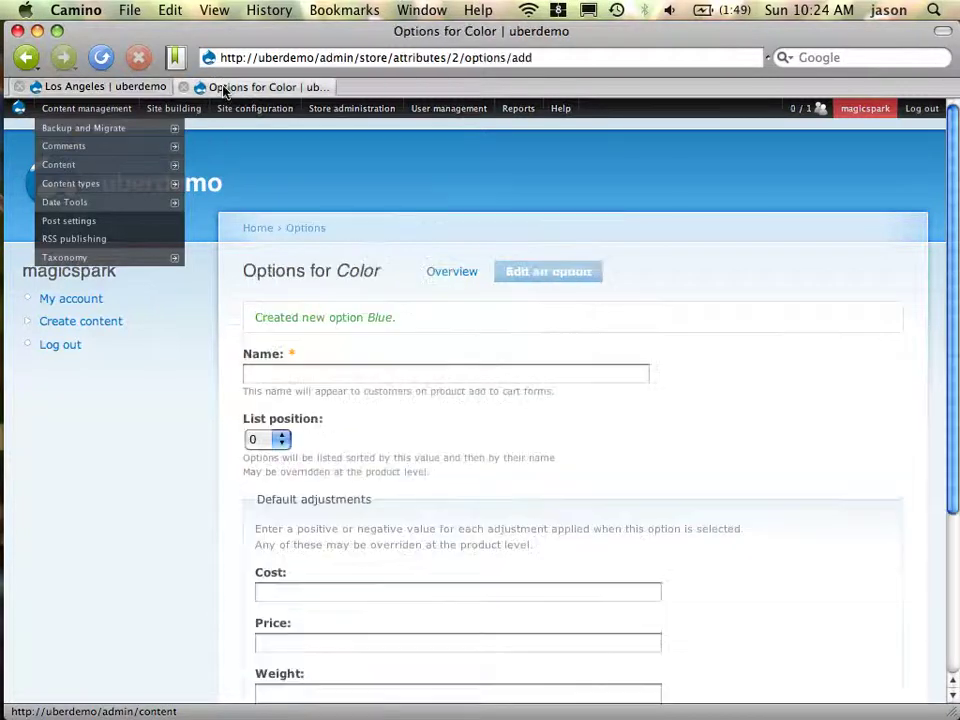
mouse_move(343, 107)
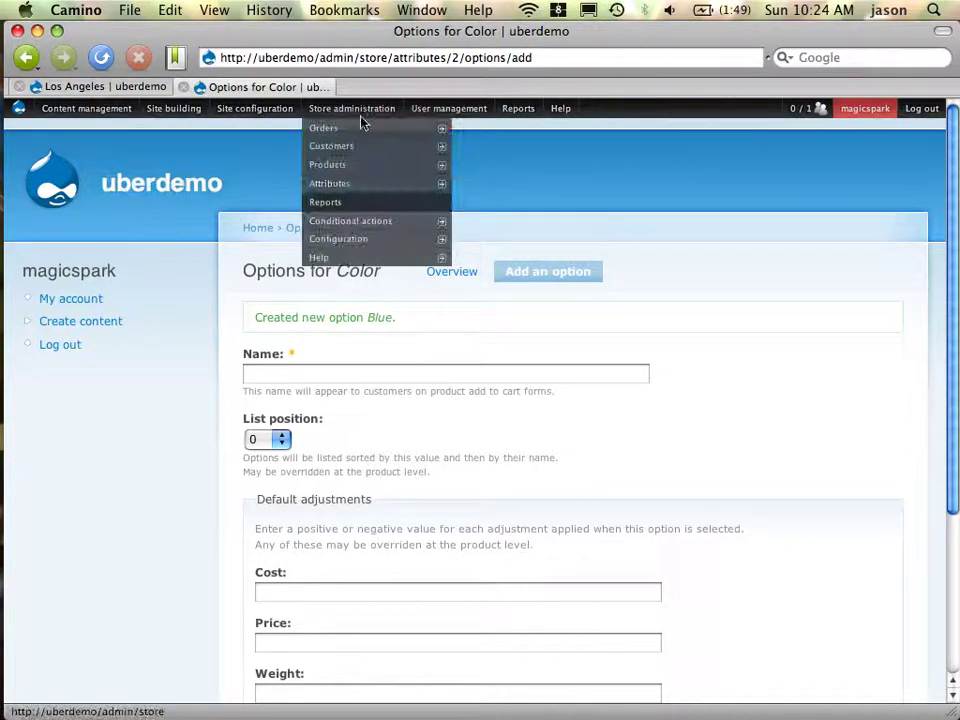
mouse_move(364, 182)
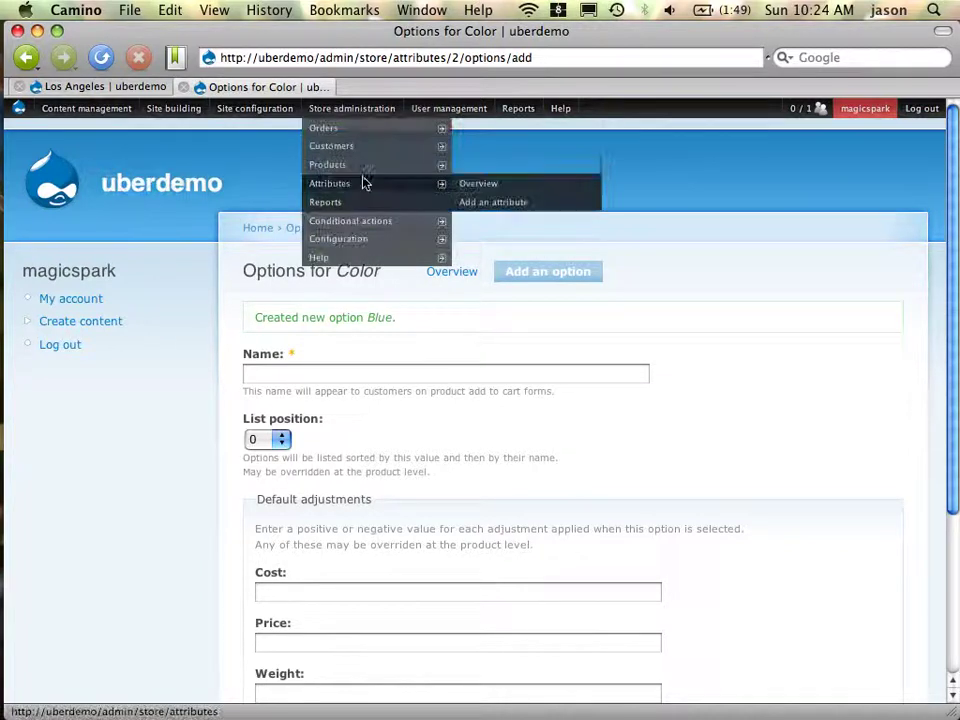
click(493, 202)
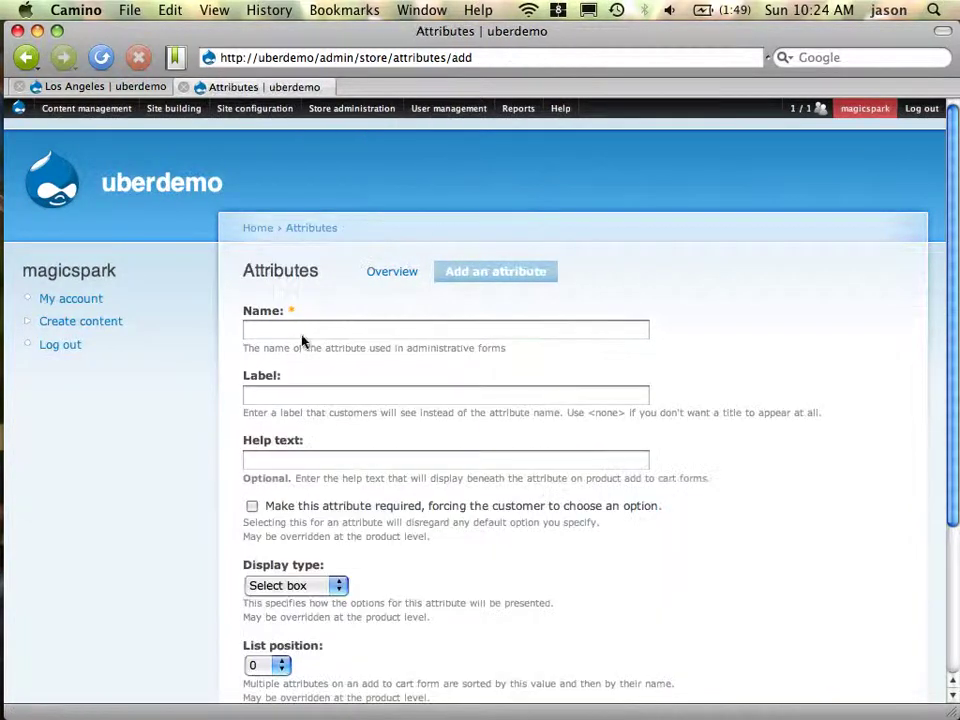
click(301, 336)
text(Ticket Ty)
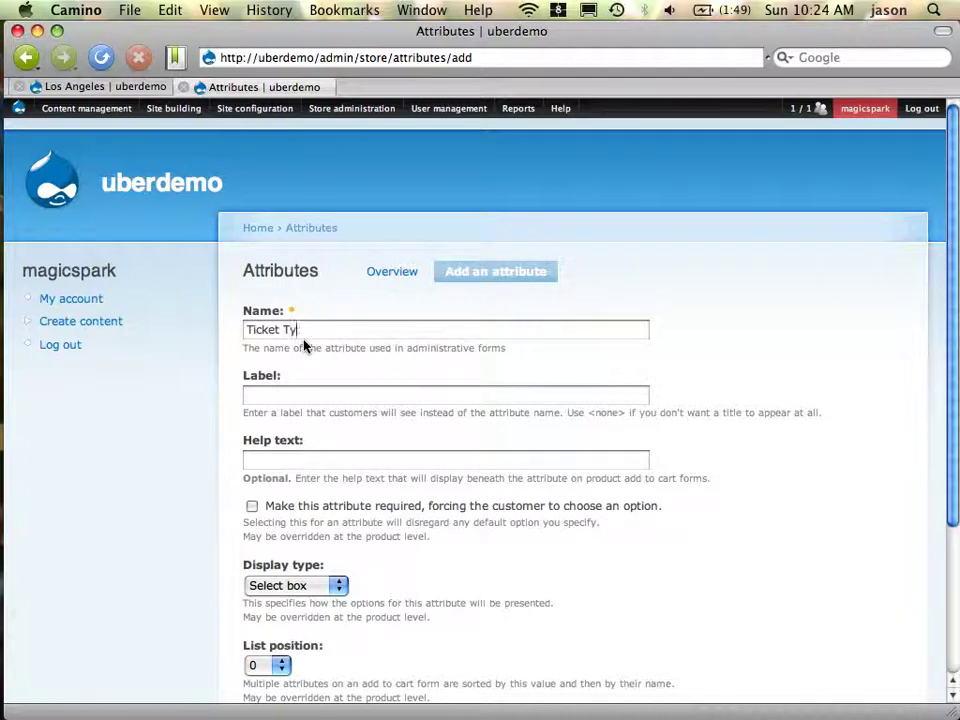
text(pe)
key(Tab)
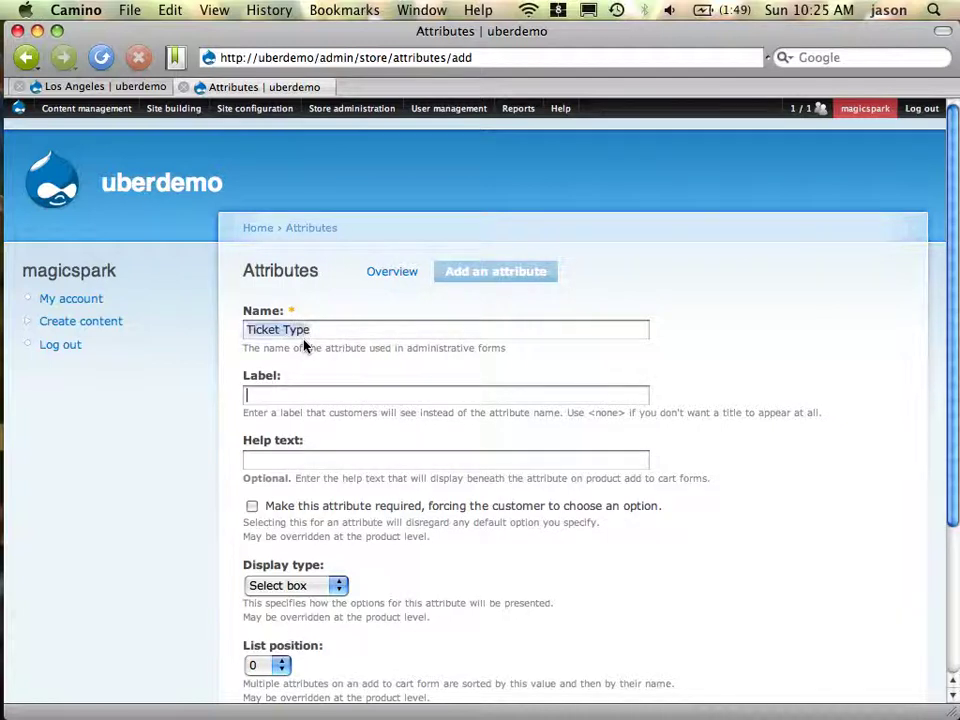
text(Ticket Type)
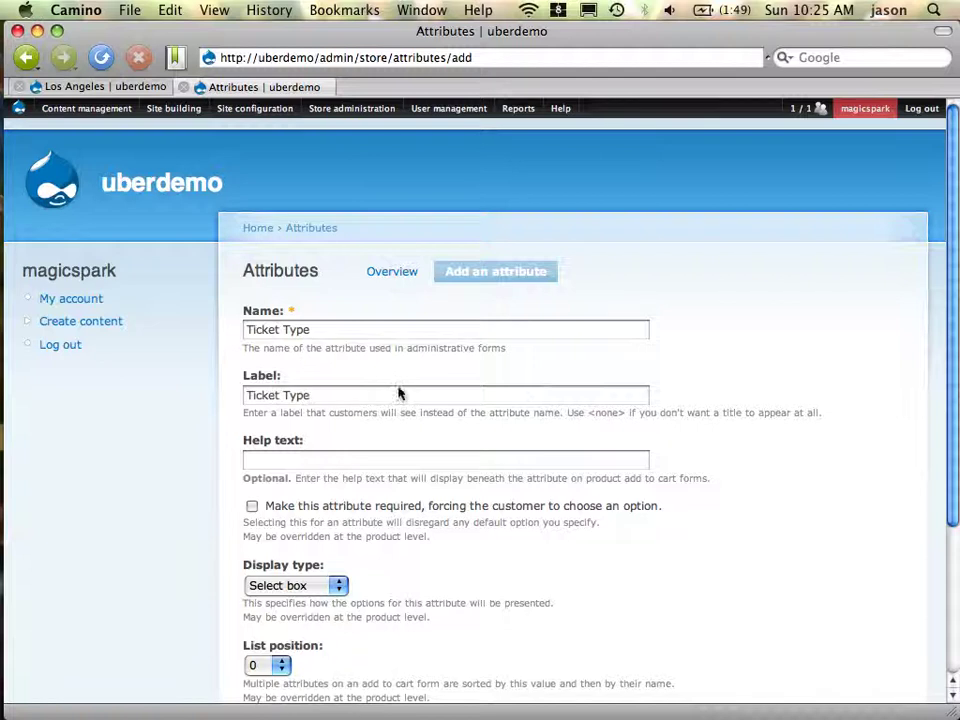
scroll(400, 582, down, 5)
click(272, 548)
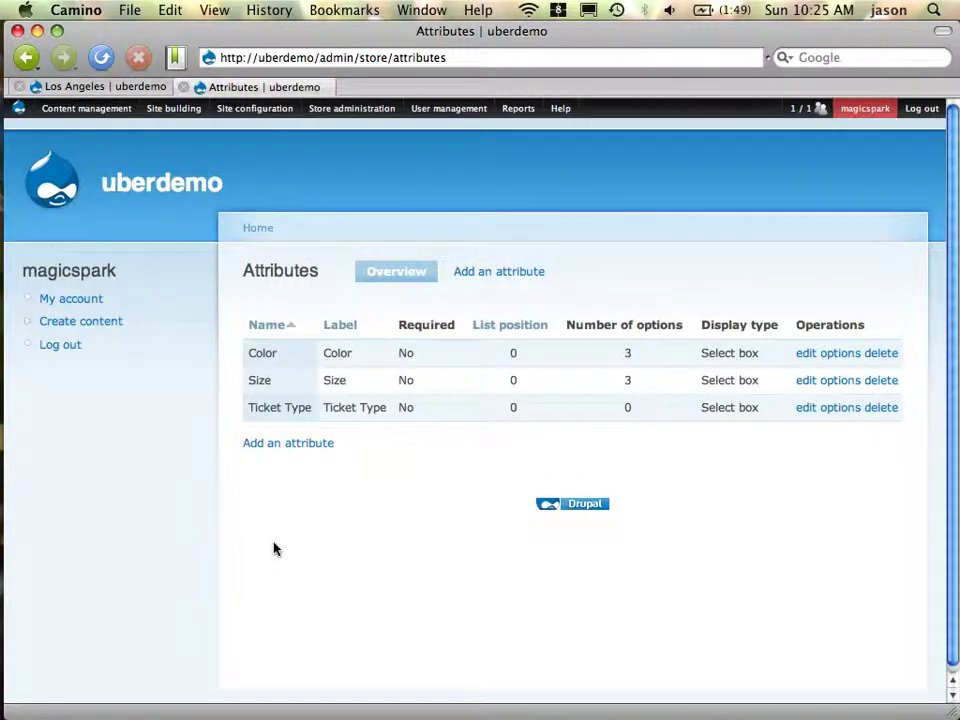
Add a 'General Admission' option to the Ticket Type attribute
click(851, 412)
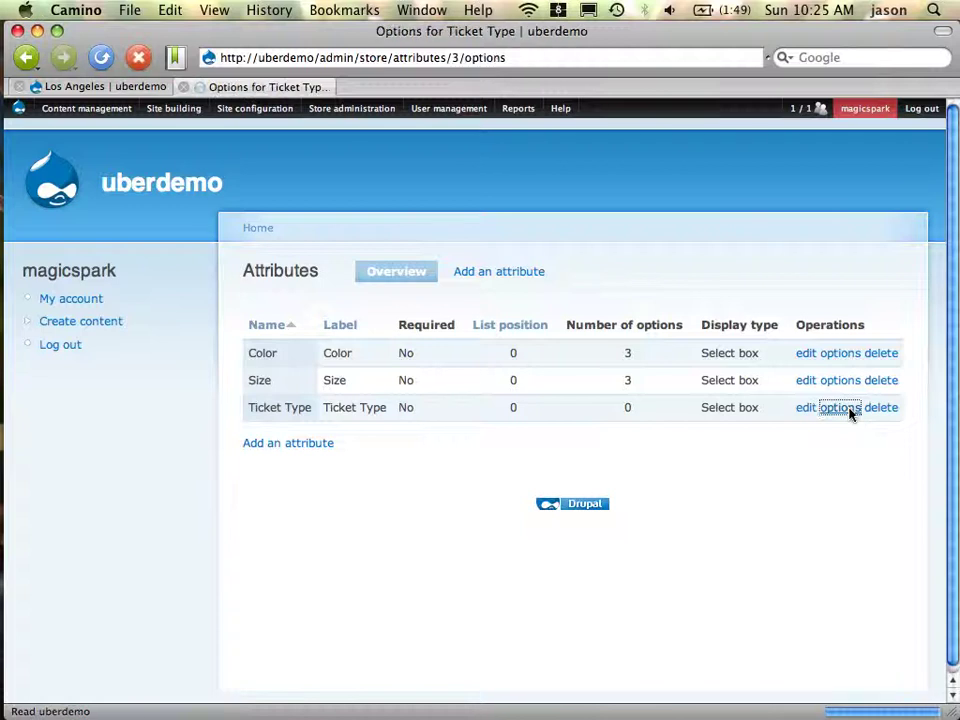
click(610, 272)
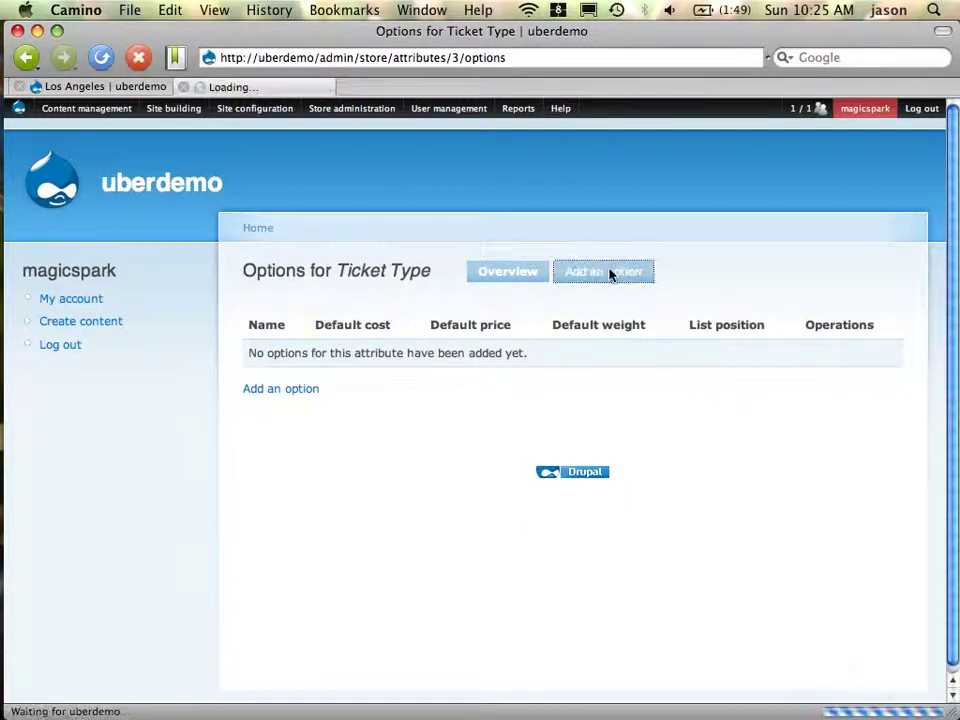
click(397, 337)
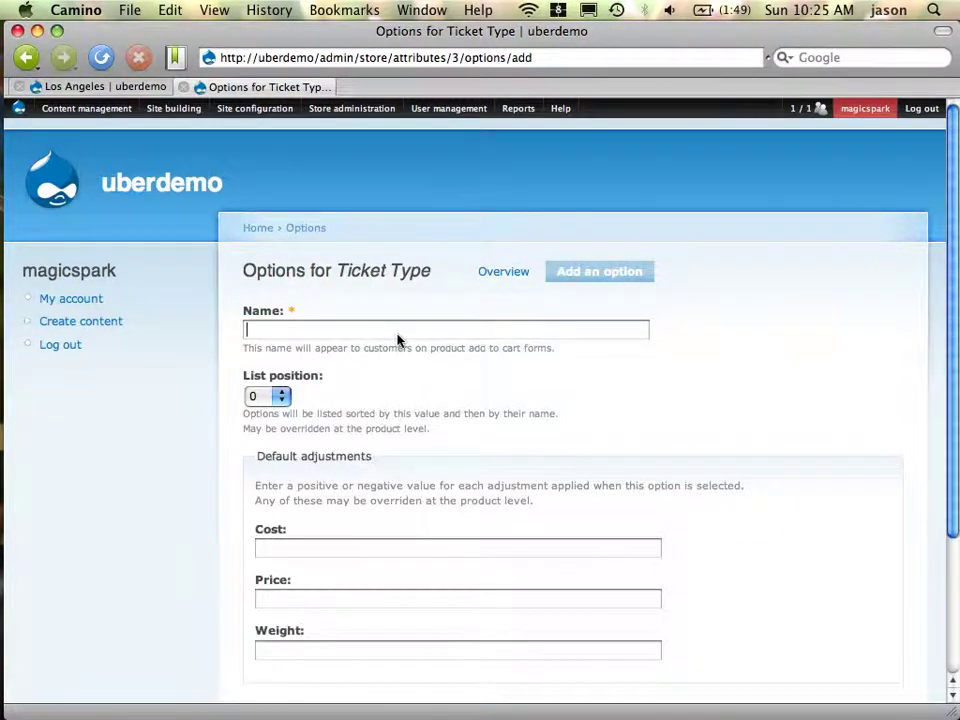
text(General Admiss)
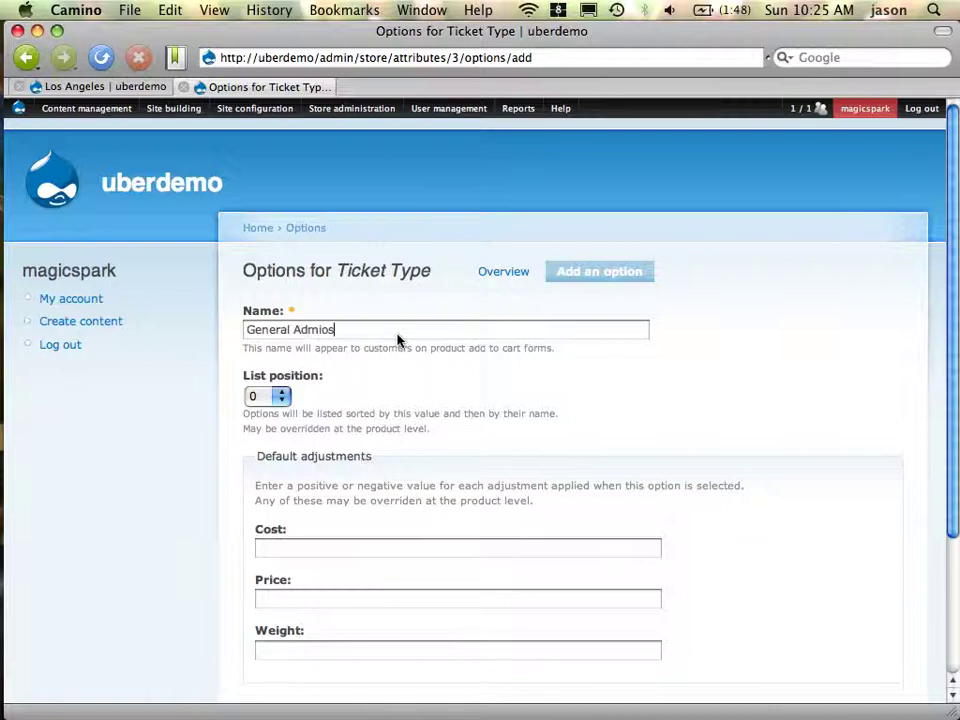
key(BackSpace)
key(BackSpace)
text(o)
text(sion)
key(Tab)
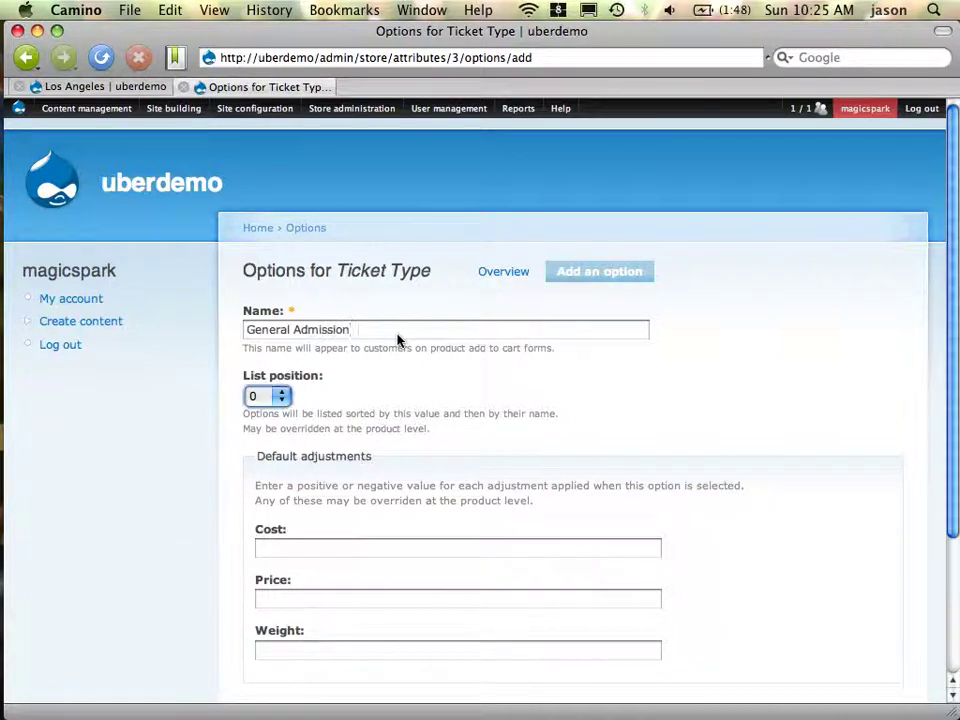
scroll(555, 332, down, 4)
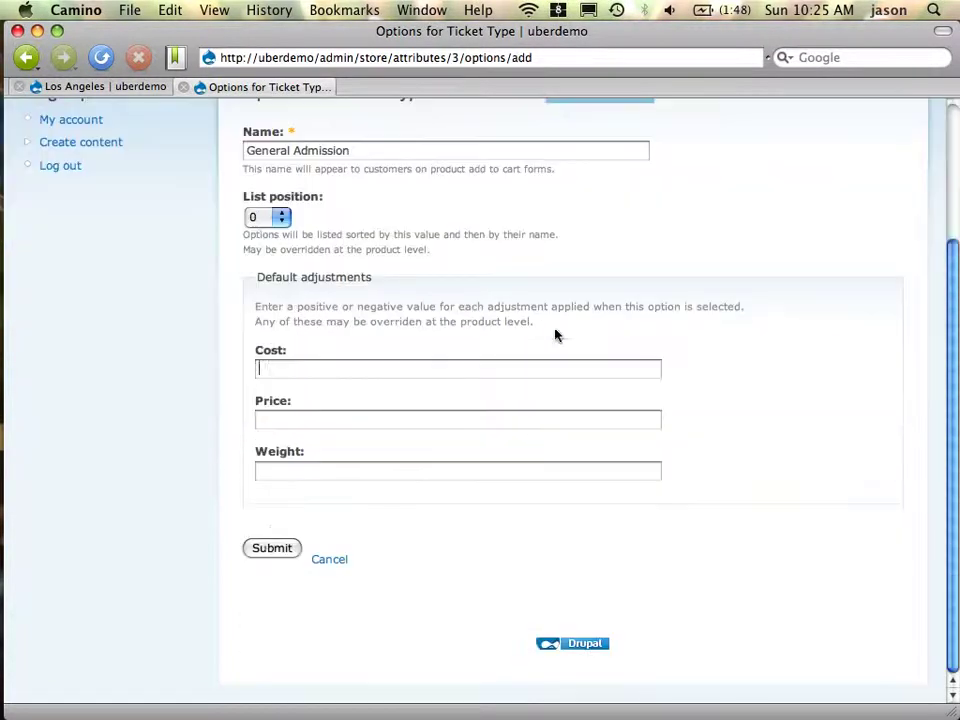
click(273, 553)
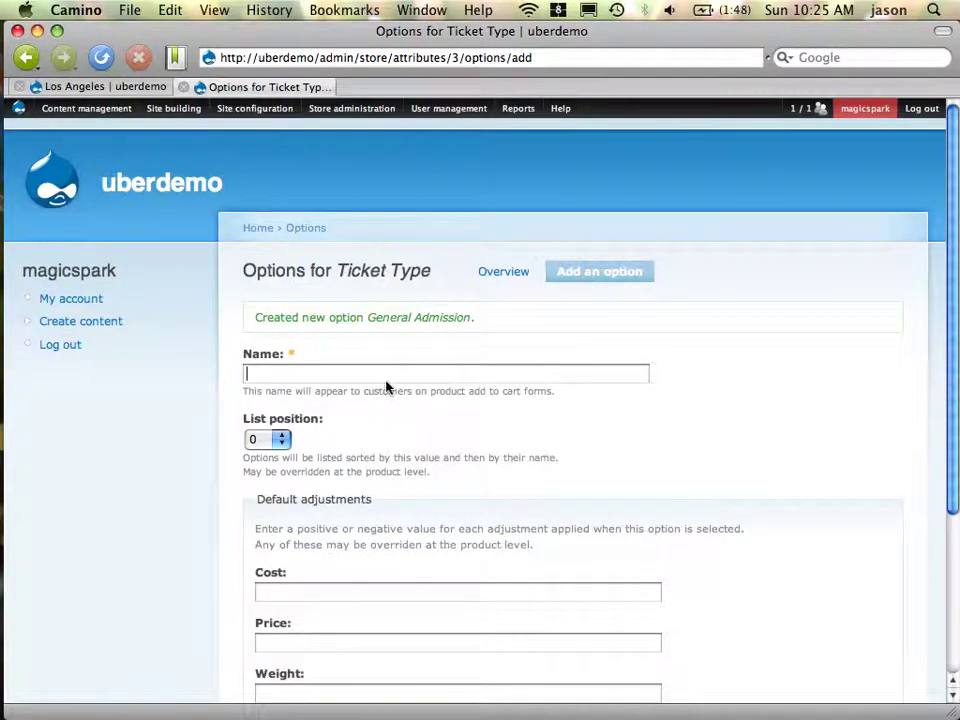
Add a 'VIP' option priced 15, then return to the Los Angeles ticket's edit page
text(VIO)
key(BackSpace)
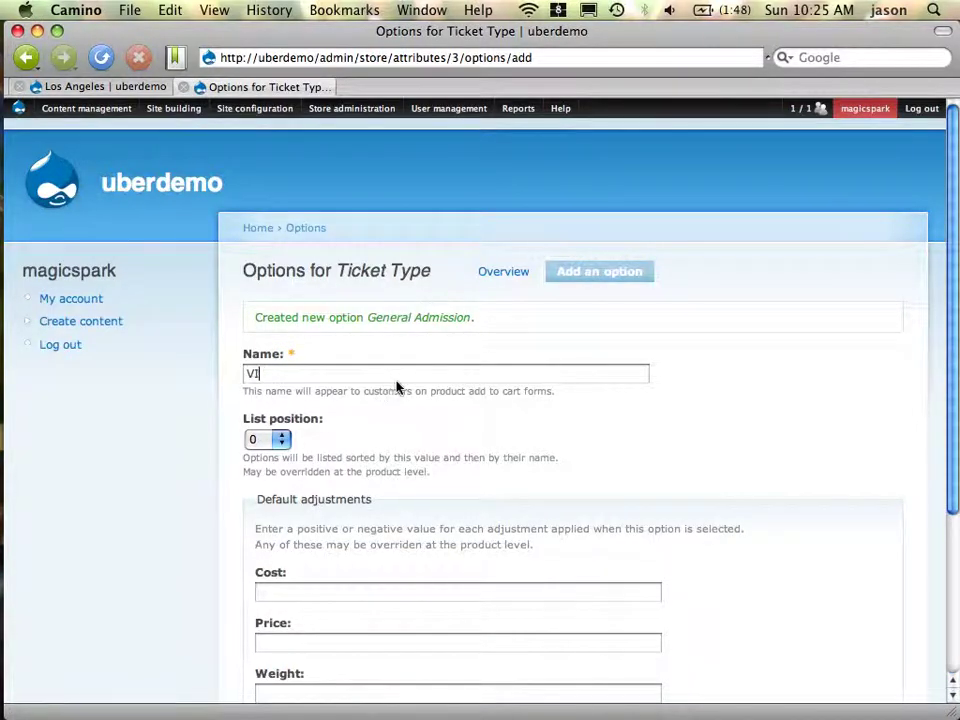
text(p)
key(BackSpace)
text(P)
scroll(403, 389, down, 5)
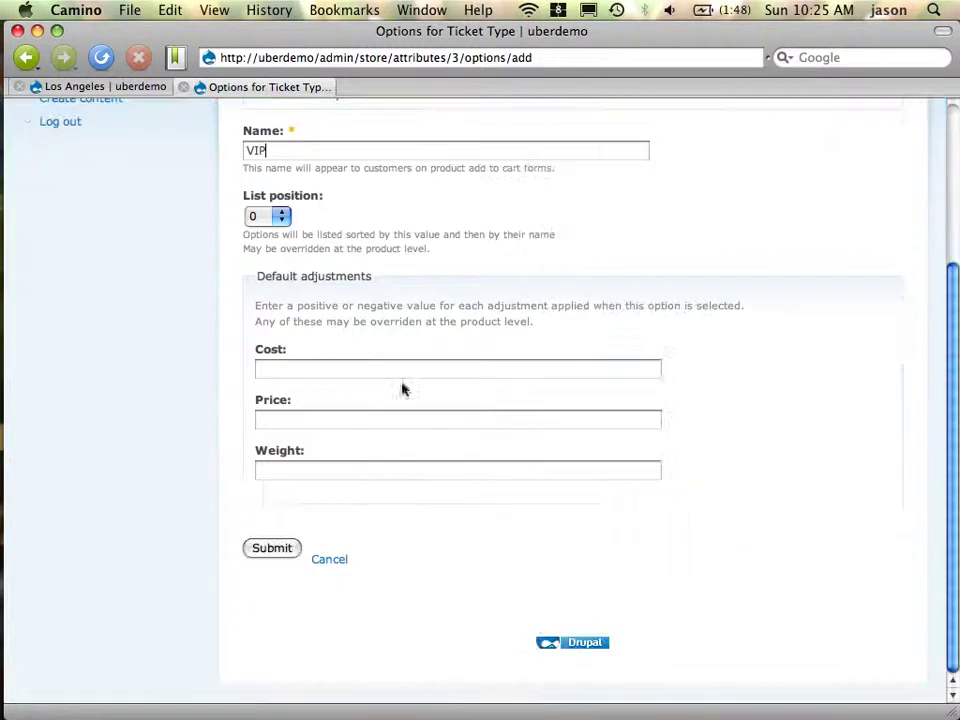
click(377, 422)
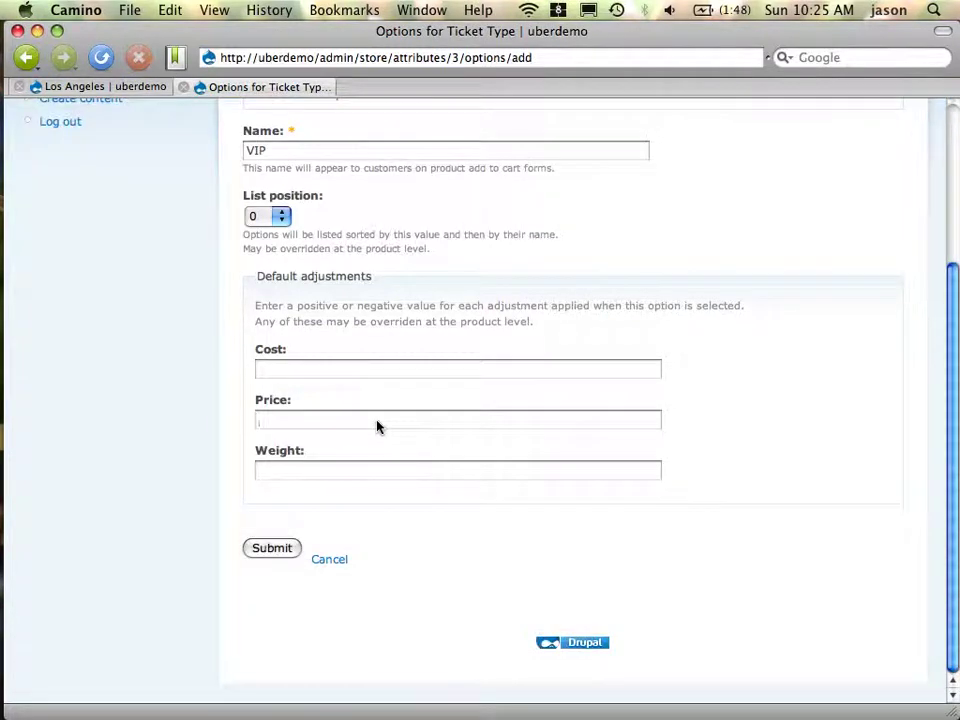
text(15)
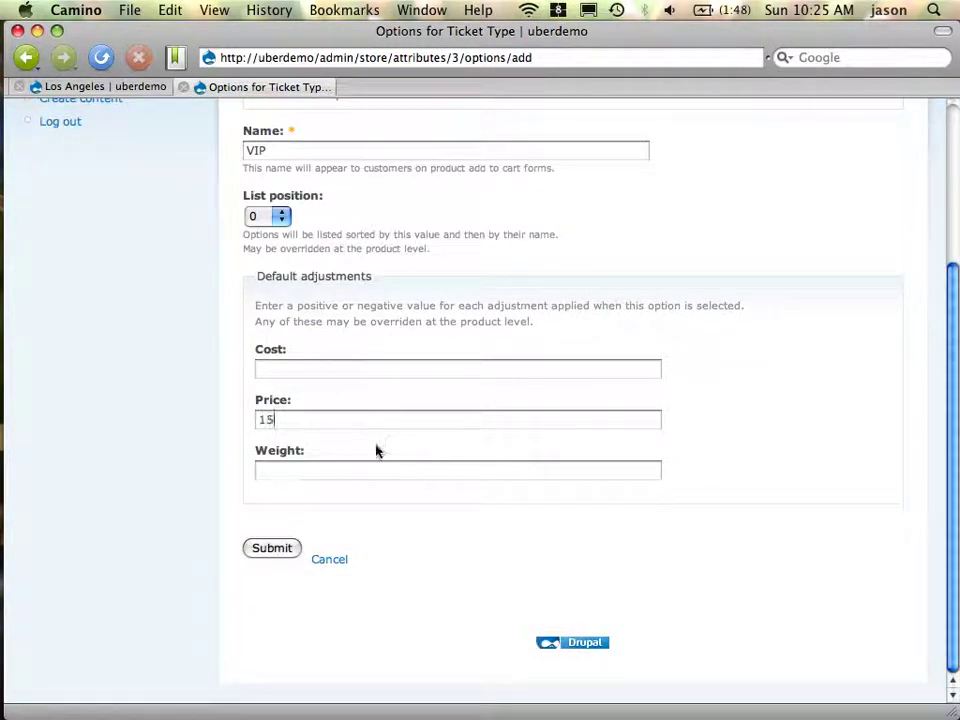
click(276, 556)
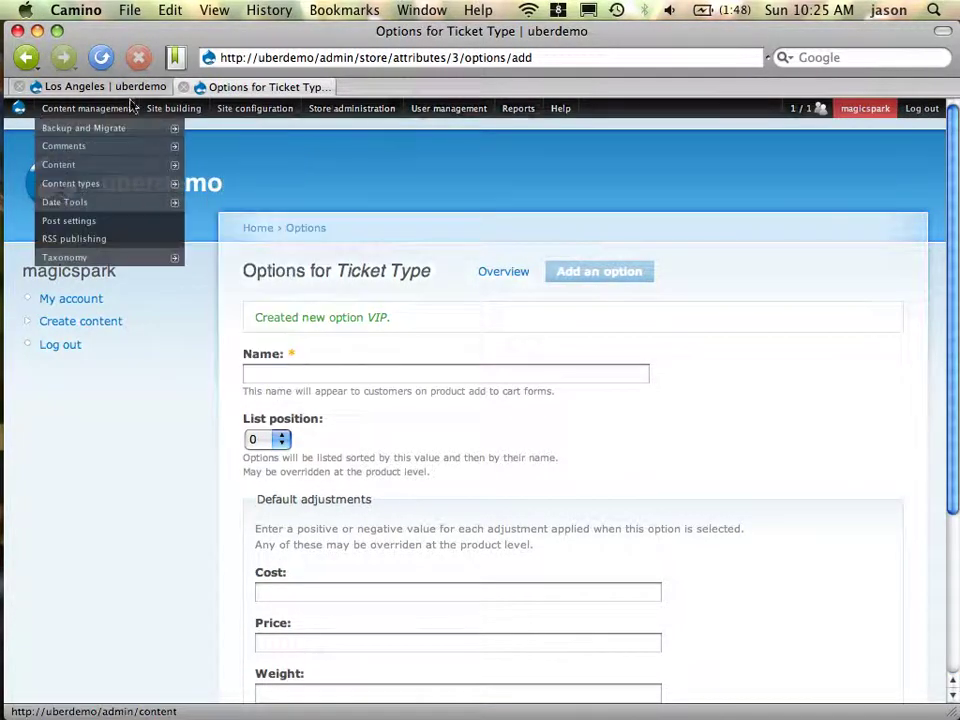
click(100, 87)
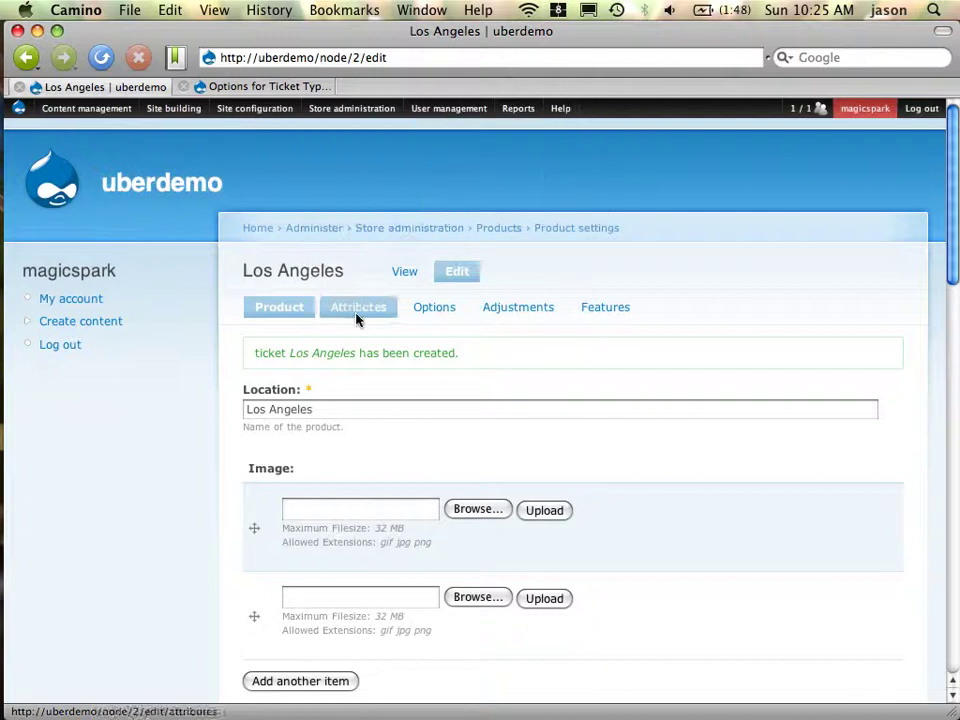
Attach the Ticket Type attribute to the Los Angeles ticket and save its attribute settings
click(356, 317)
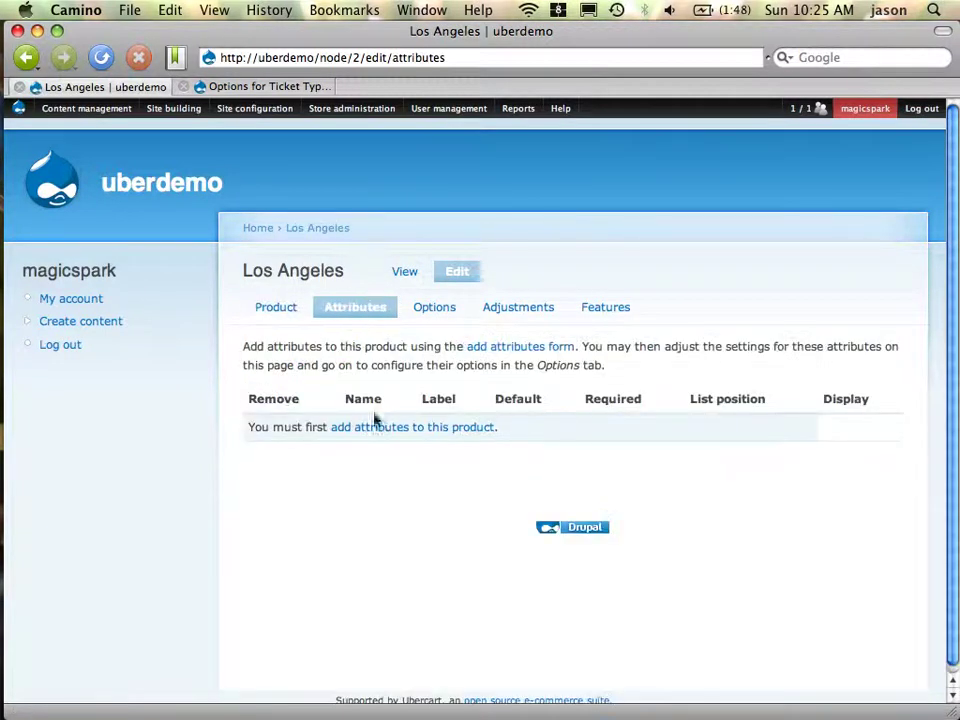
click(396, 429)
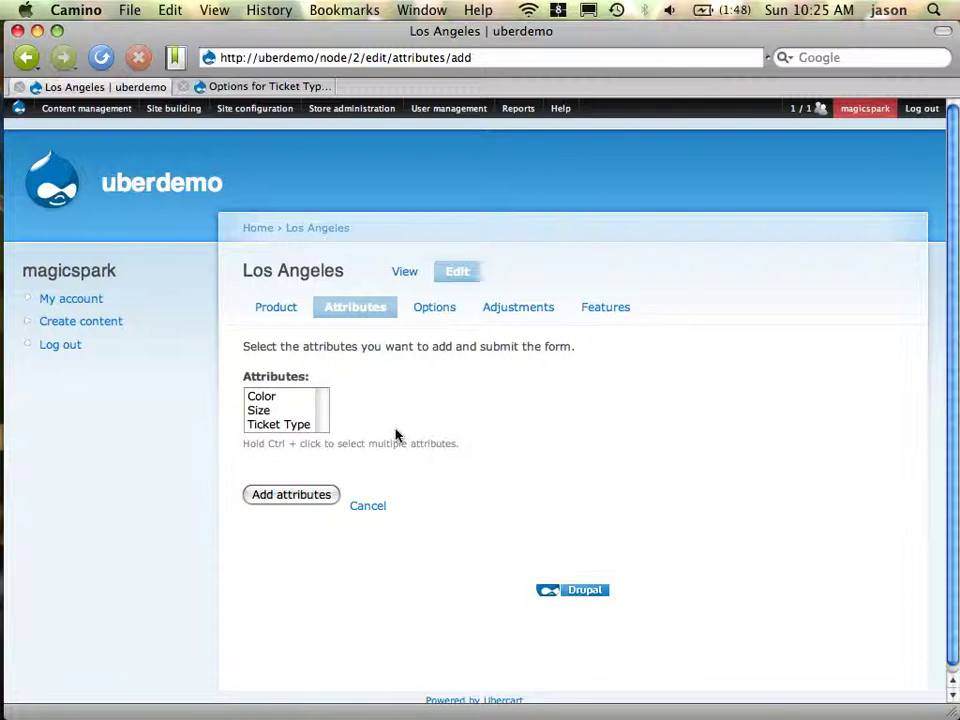
click(296, 428)
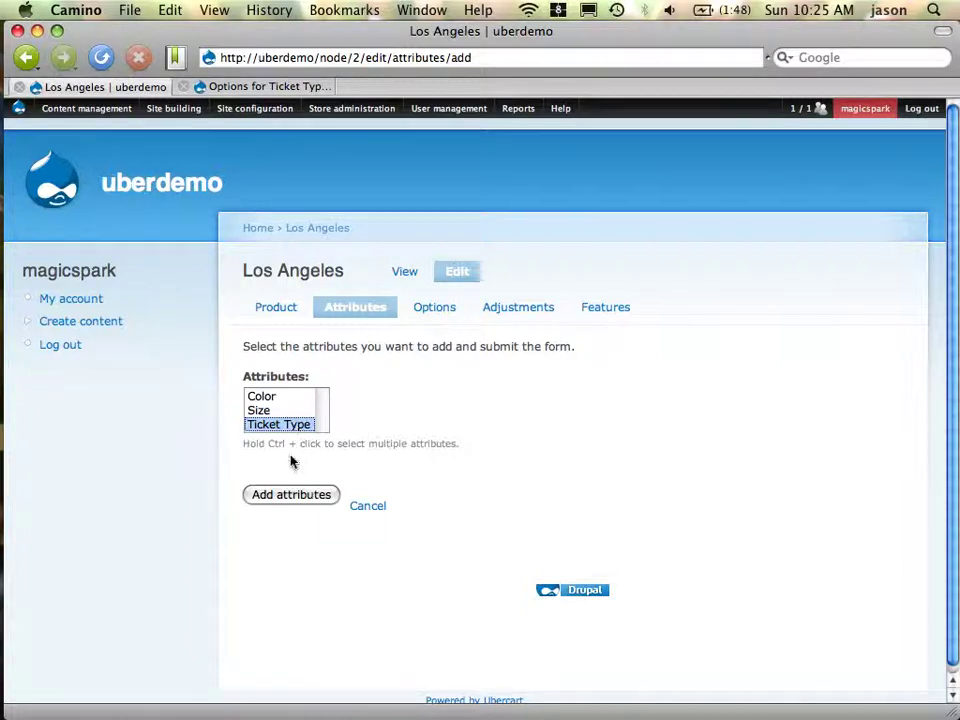
click(298, 494)
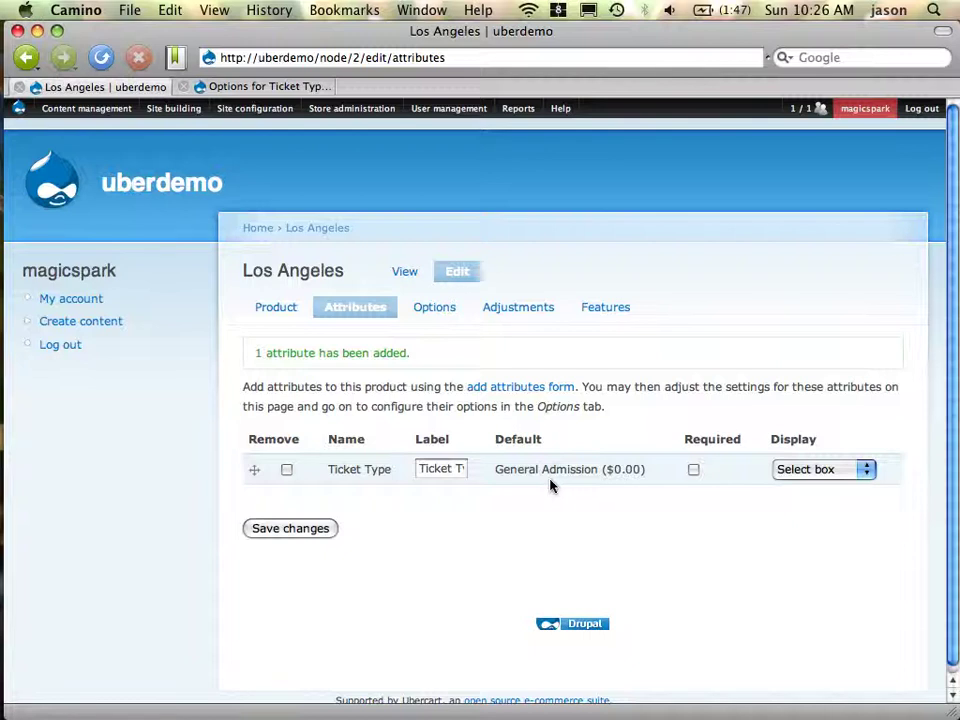
click(292, 529)
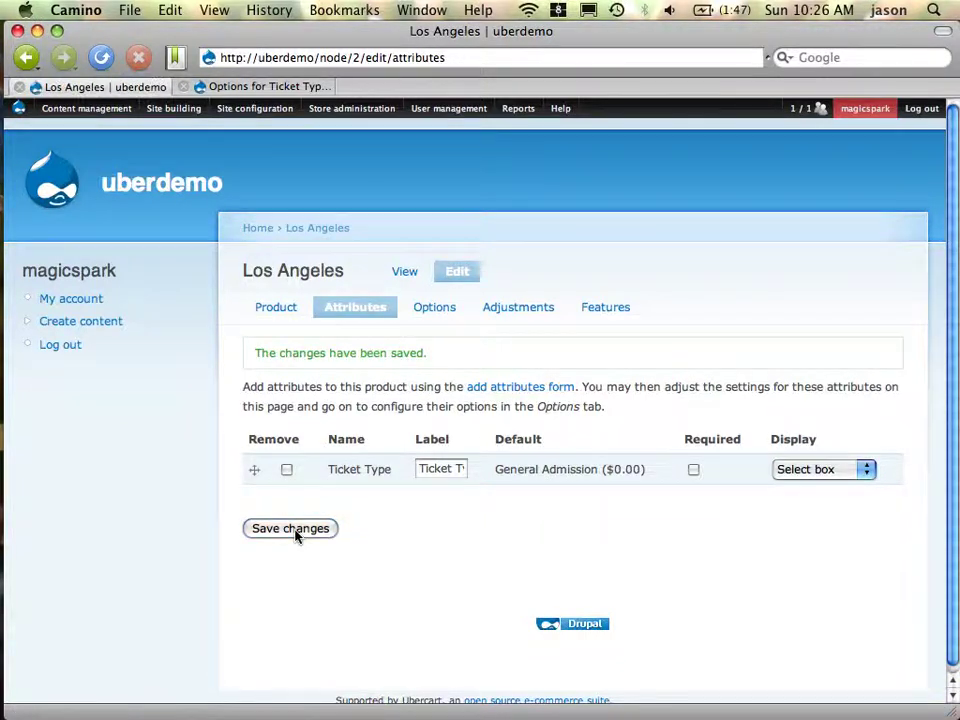
key(super+Tab)
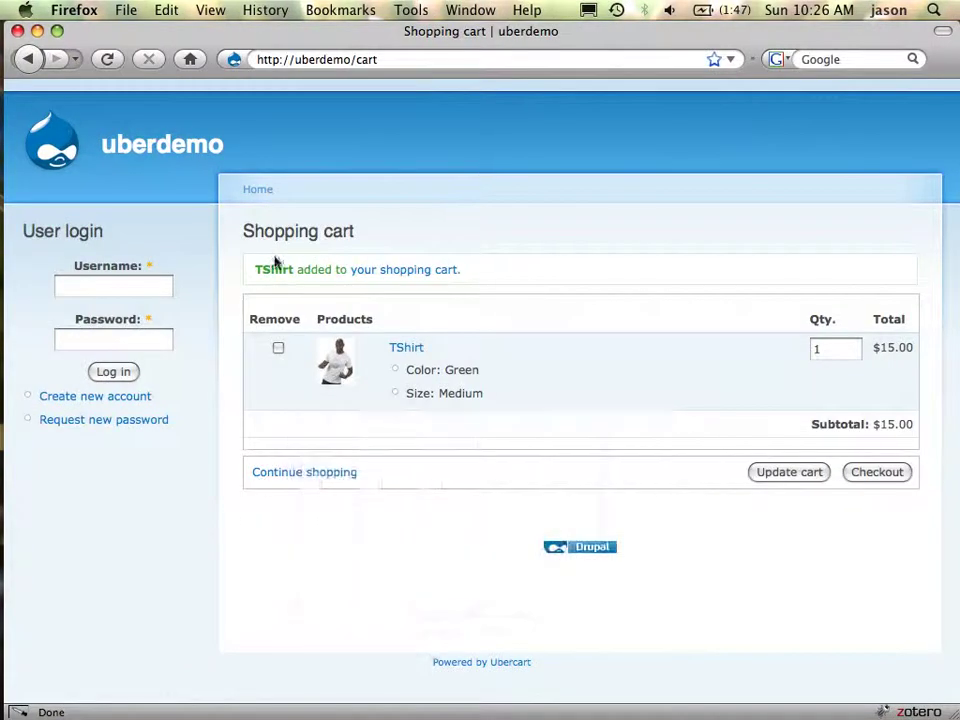
Add a VIP Los Angeles ticket ($45) to the storefront cart, then return to the home page
click(165, 156)
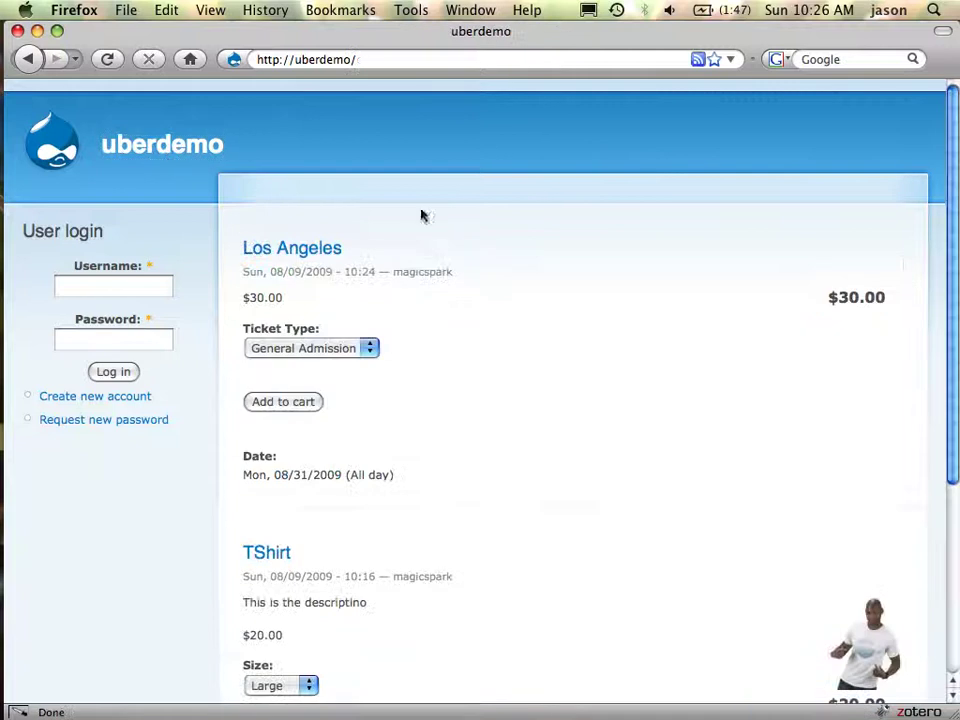
scroll(459, 476, down, 5)
scroll(459, 476, up, 5)
click(321, 350)
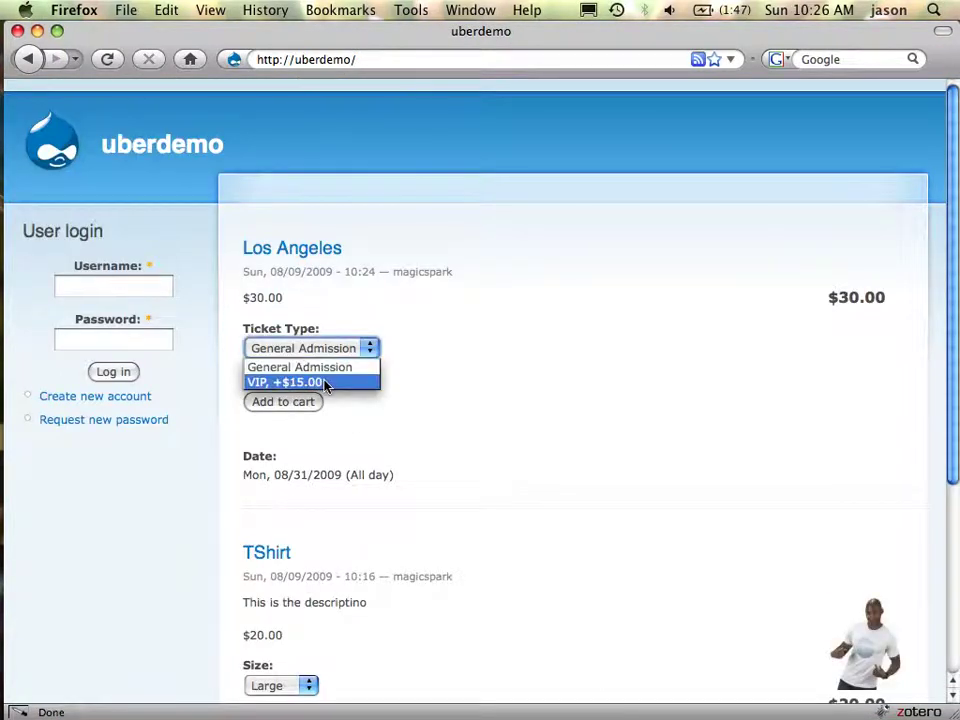
click(325, 383)
click(285, 408)
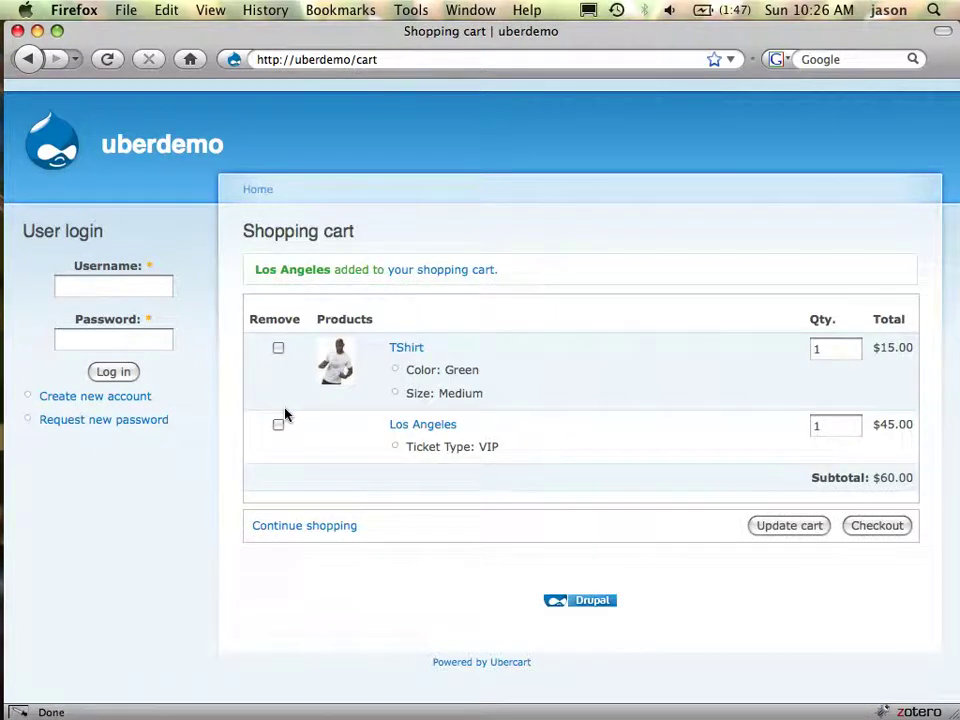
click(193, 156)
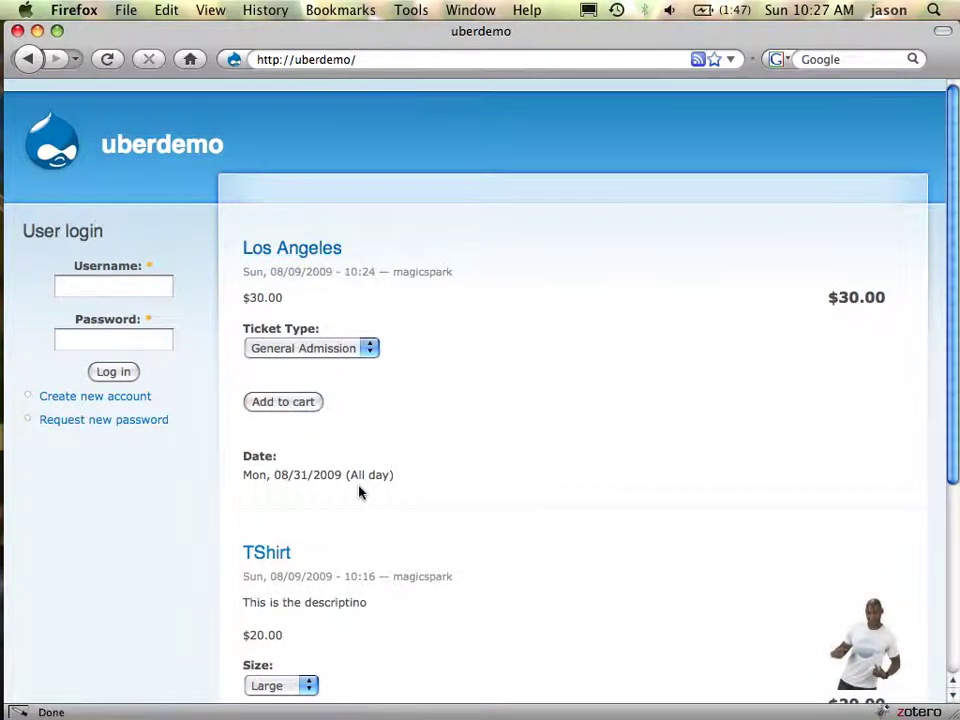
Highlight part of the event date on the storefront, then go back to the admin browser
drag(358, 480, 259, 466)
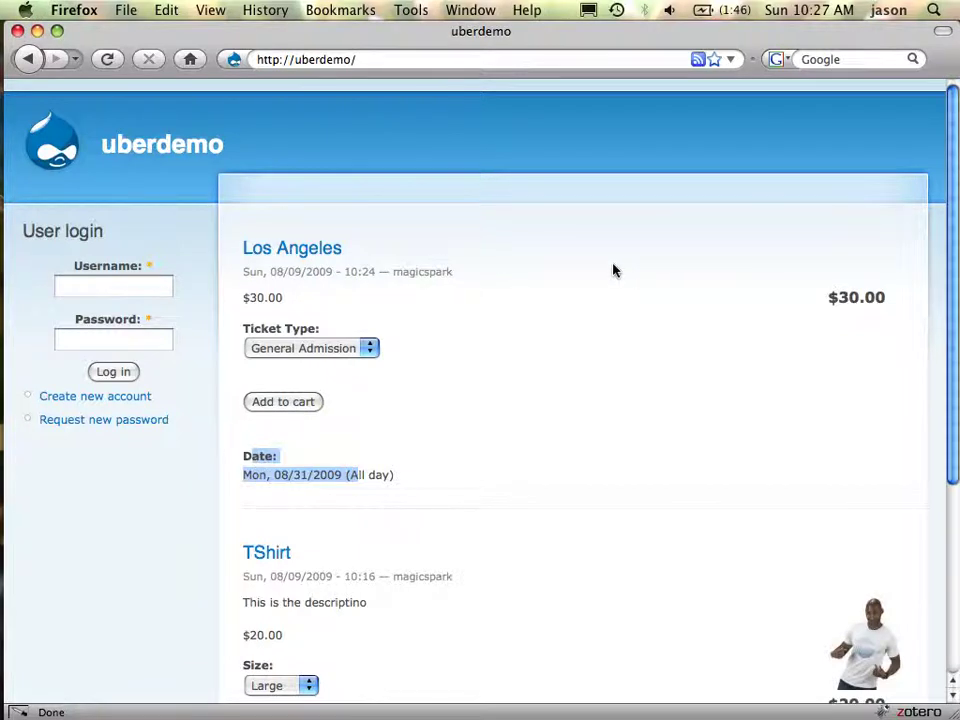
key(super+Tab)
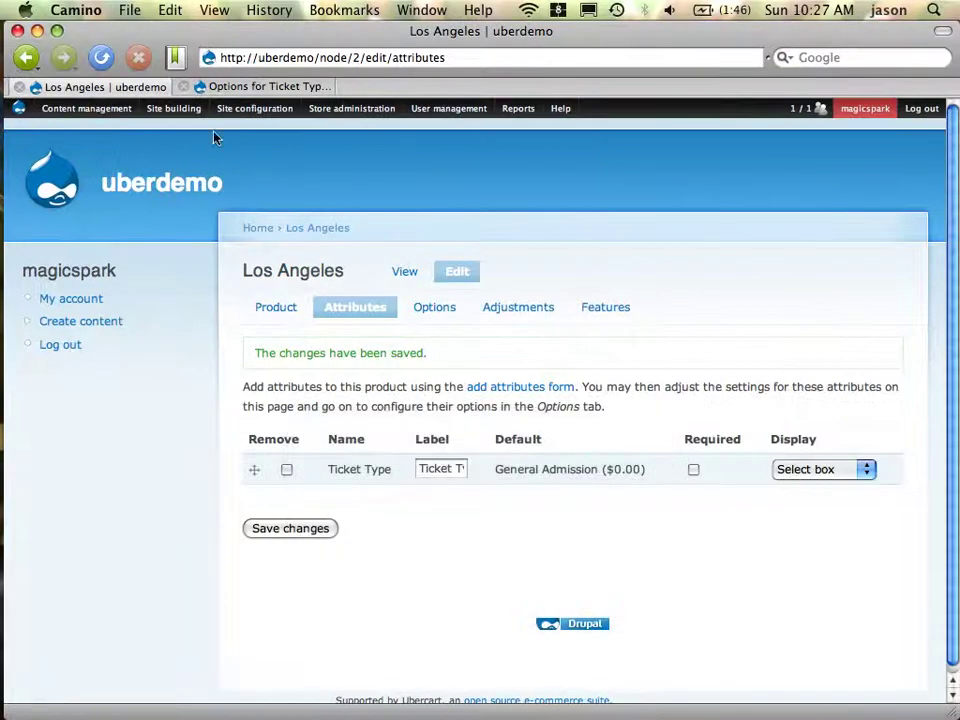
In Manage classes, add a product class with Class ID 'Album' and class name 'Album'
mouse_move(170, 118)
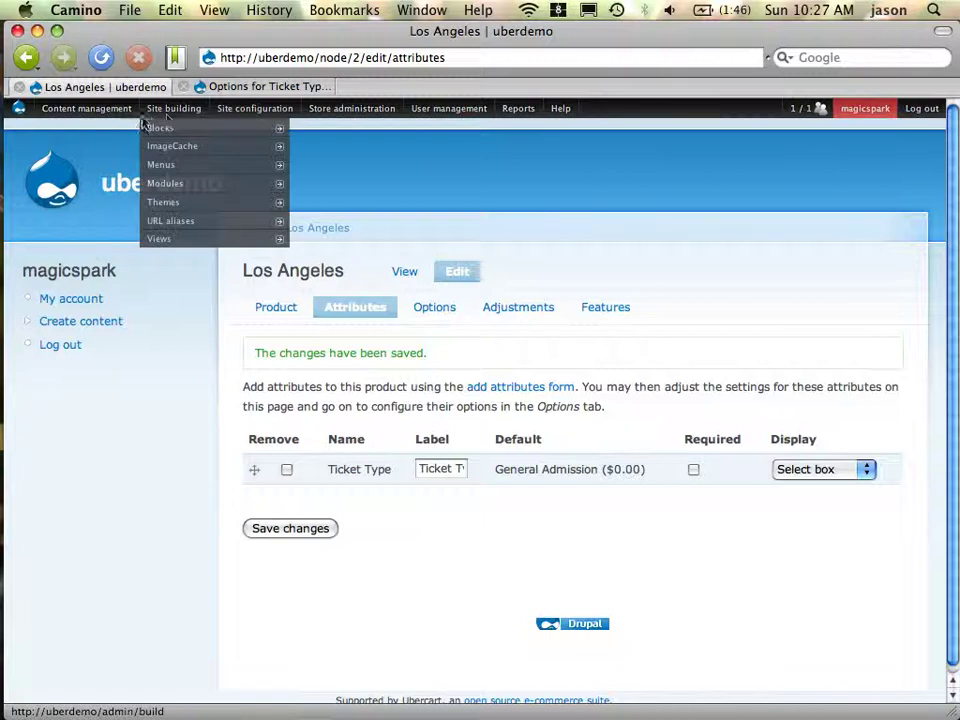
mouse_move(424, 117)
mouse_move(355, 112)
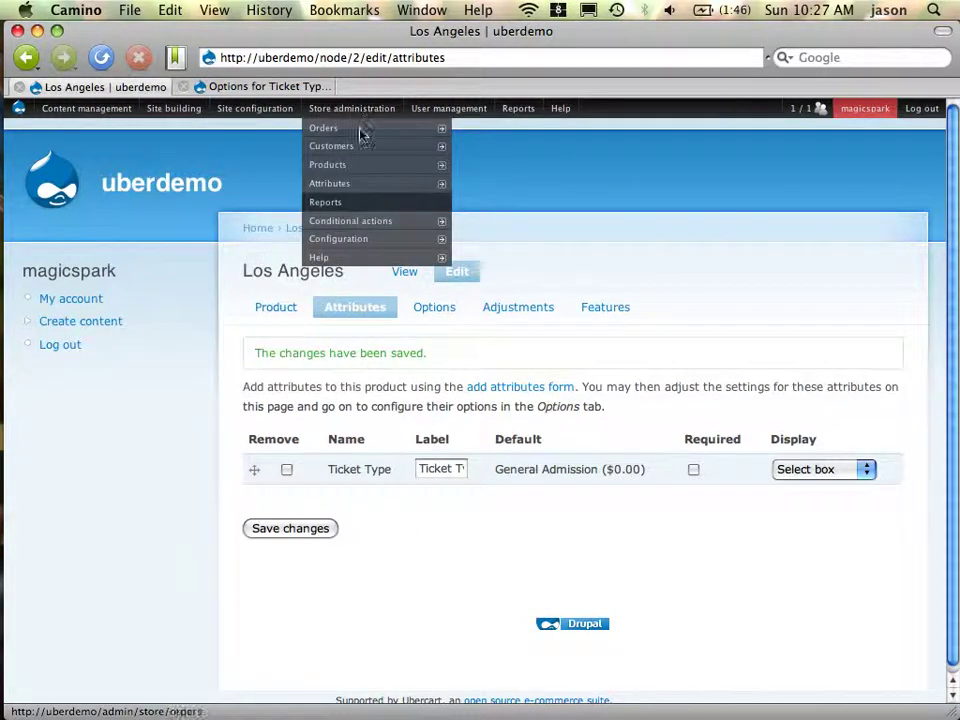
mouse_move(371, 172)
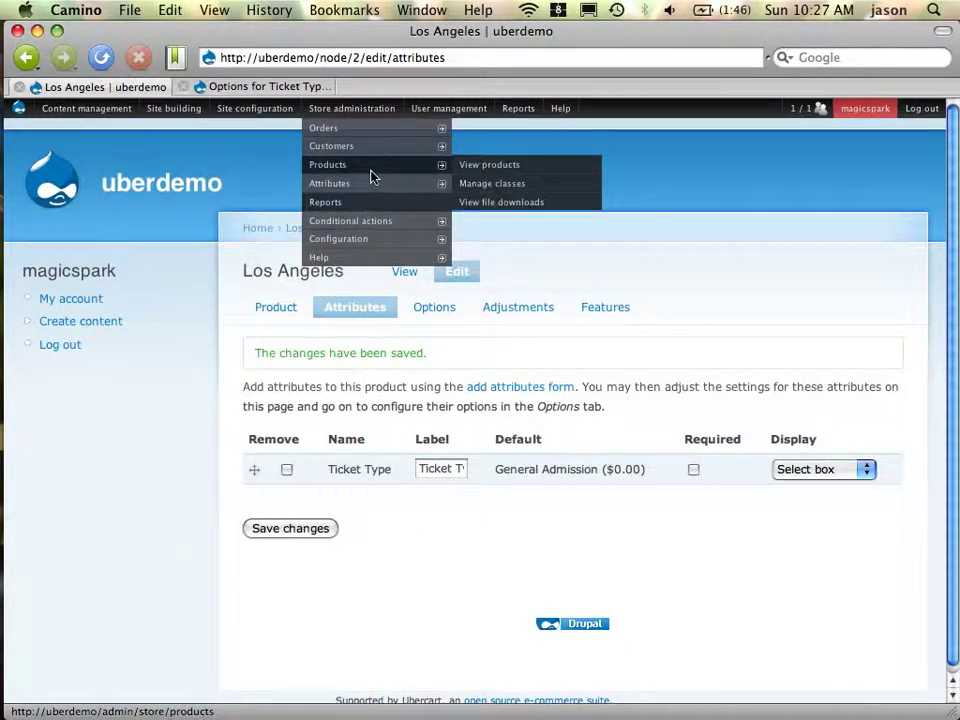
click(507, 192)
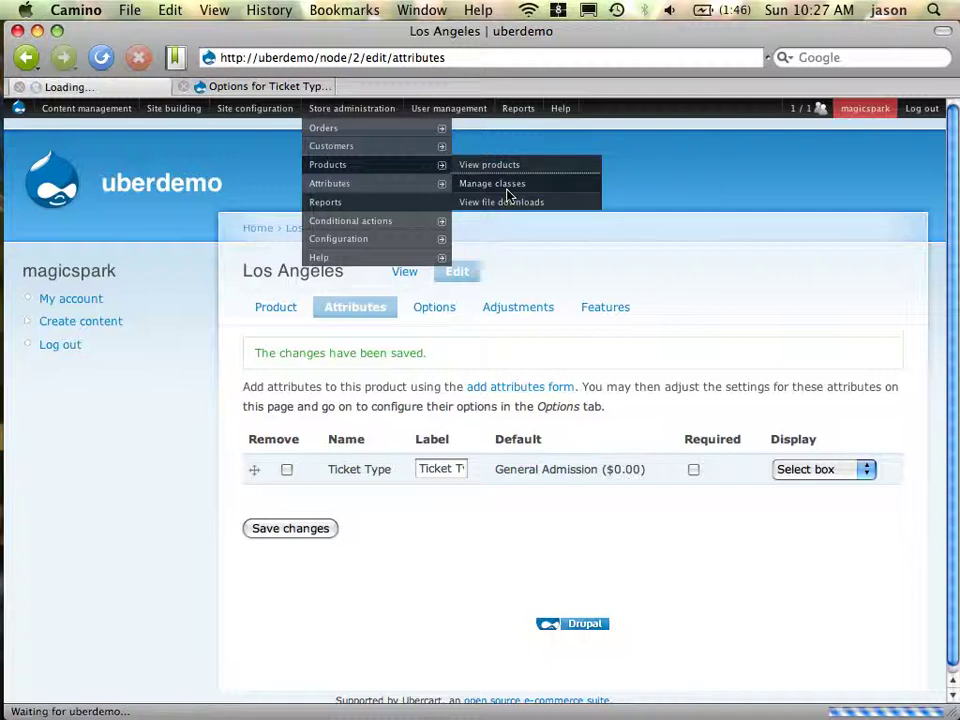
click(420, 433)
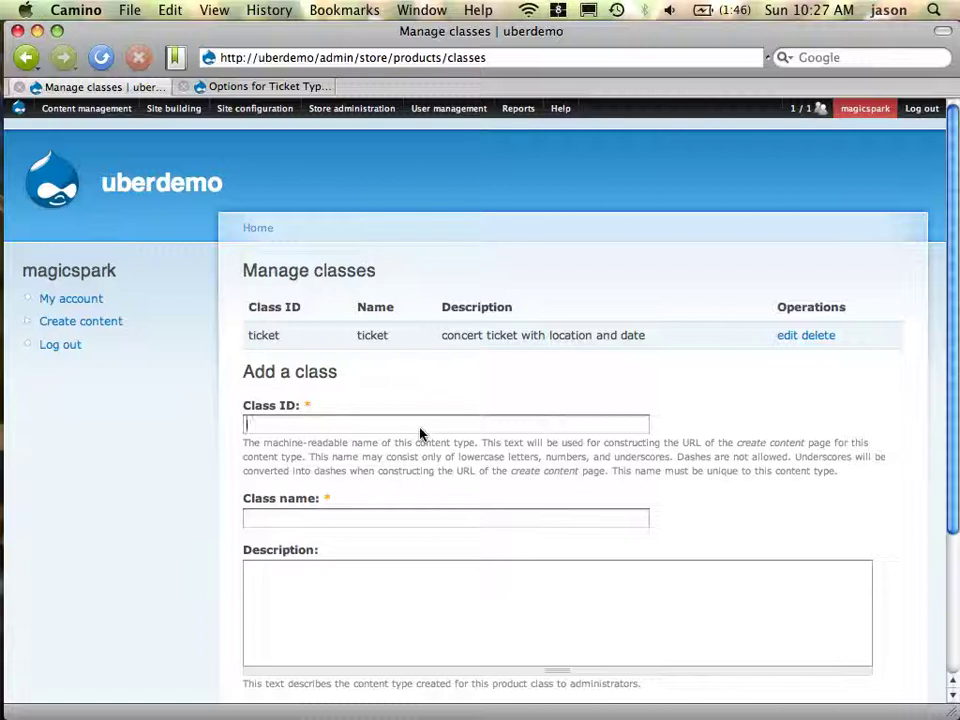
text(Album)
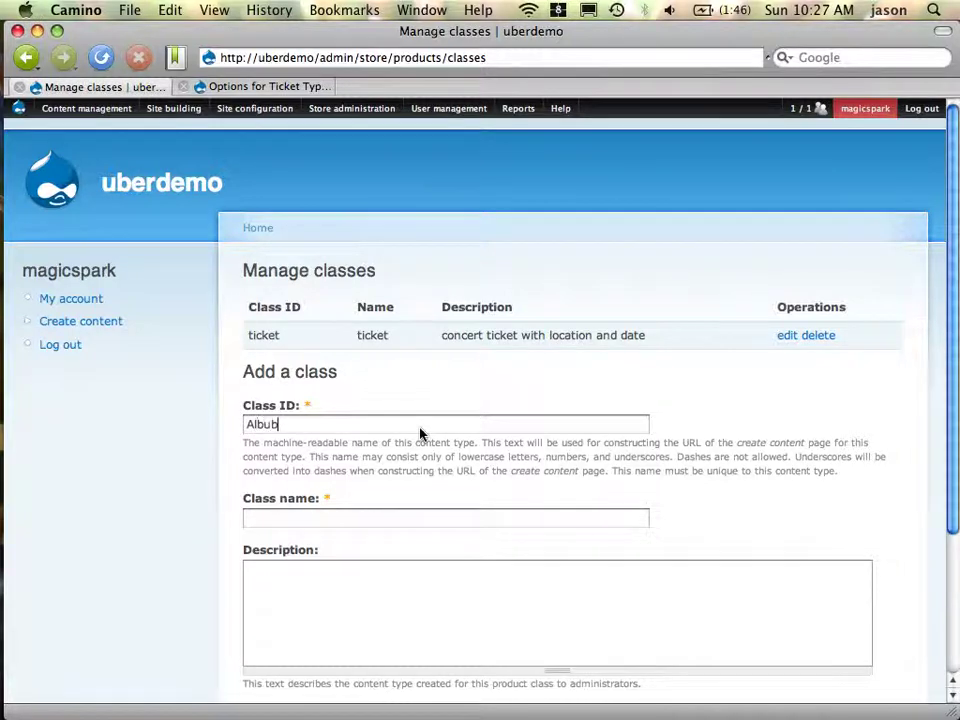
key(Tab)
text(Al)
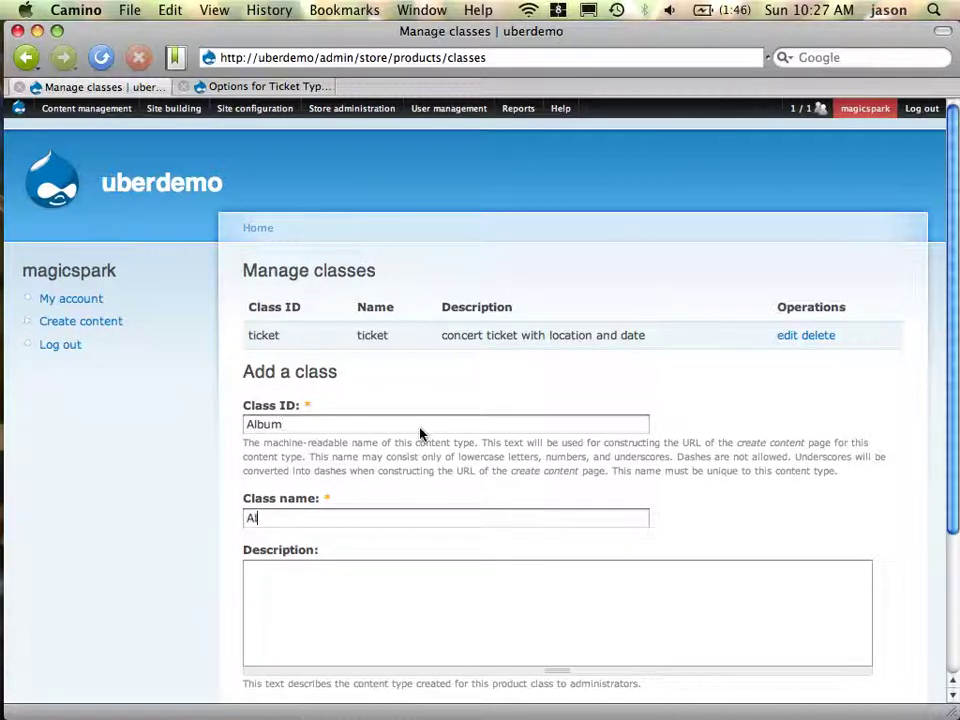
text(bum)
key(Tab)
scroll(592, 418, down, 4)
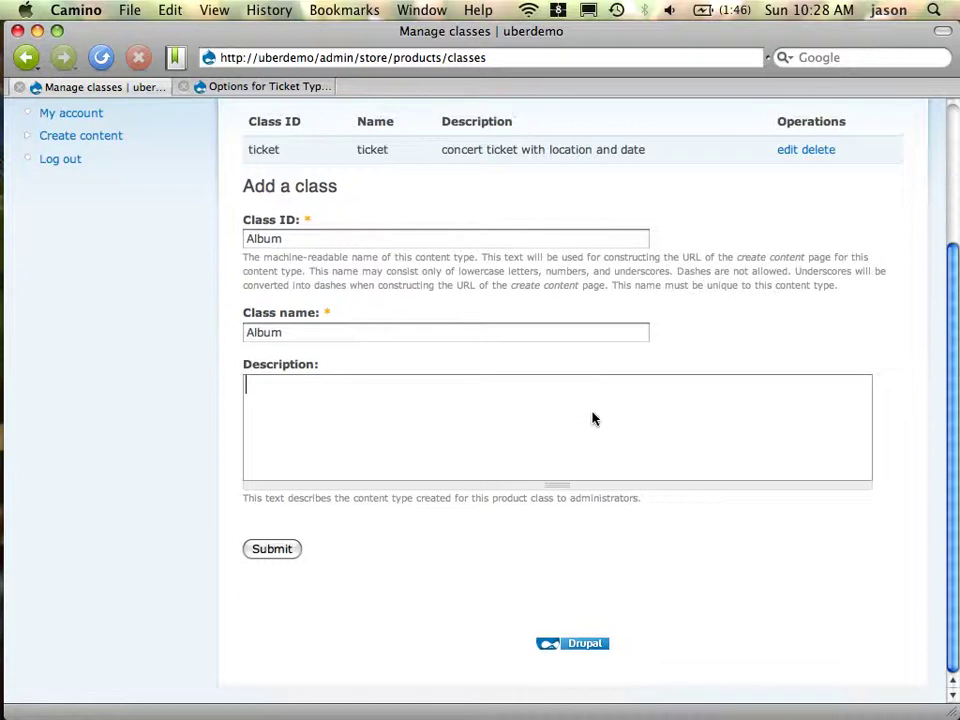
click(290, 550)
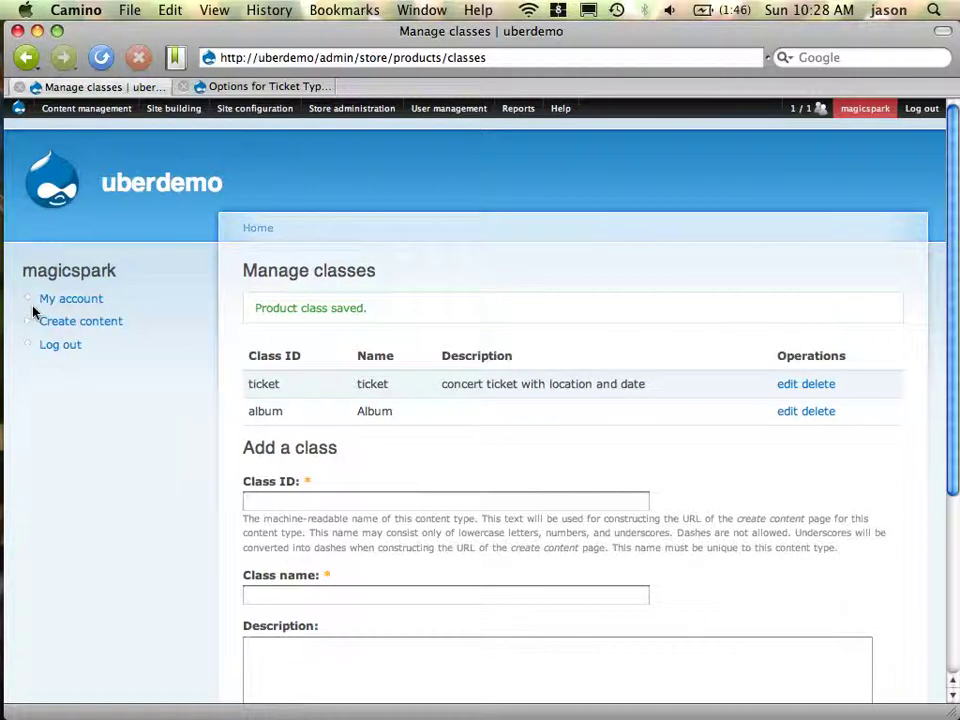
Start a new Album node and enter 'Fat Bastard' as its name
click(84, 323)
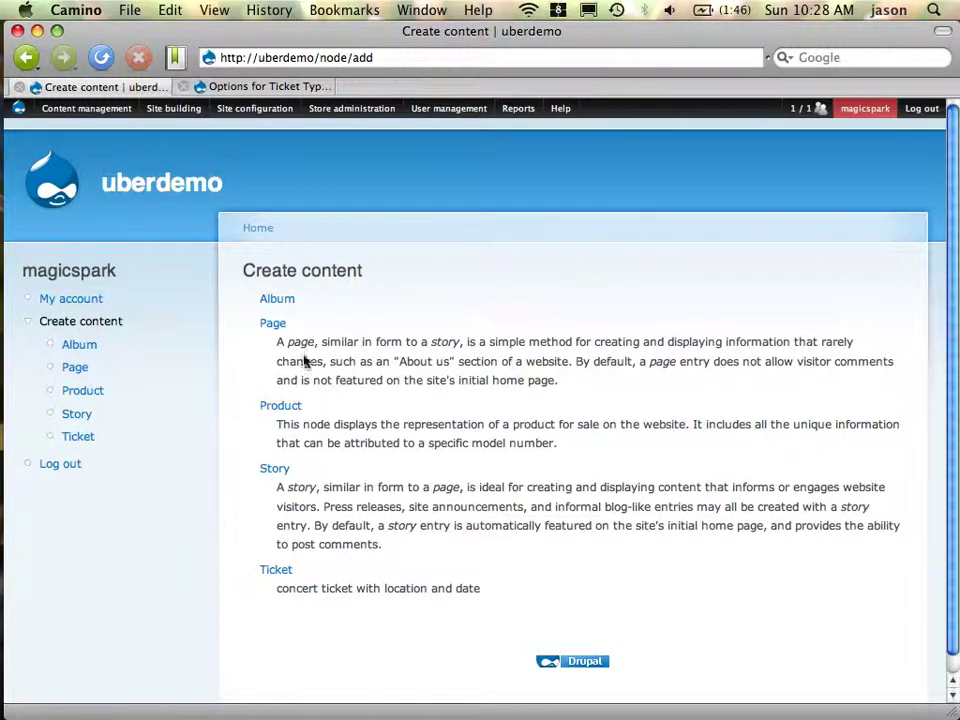
click(283, 304)
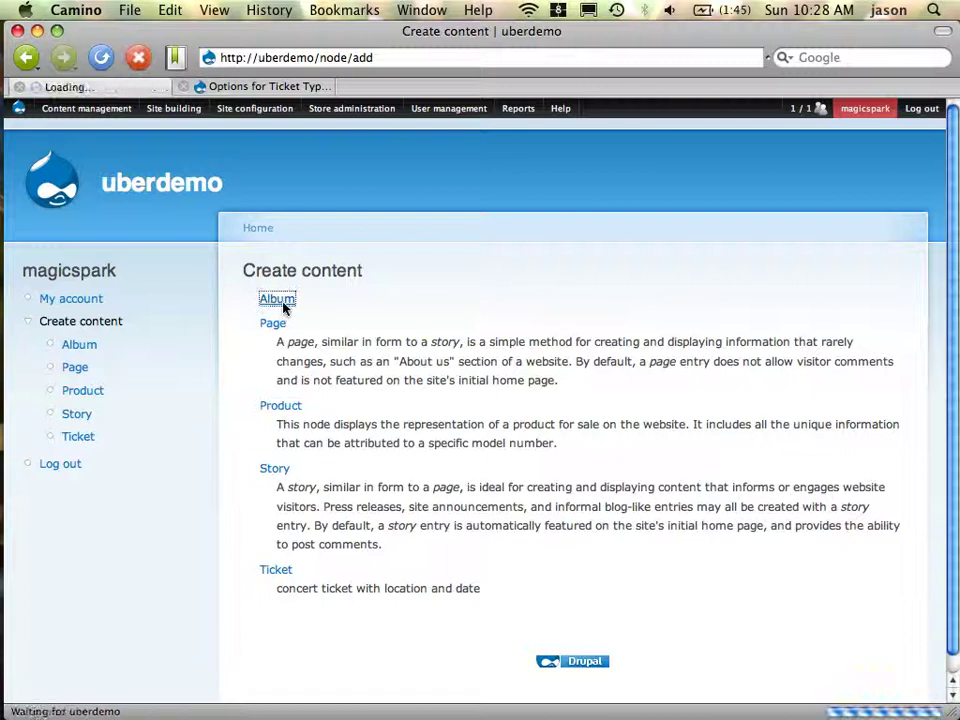
click(497, 323)
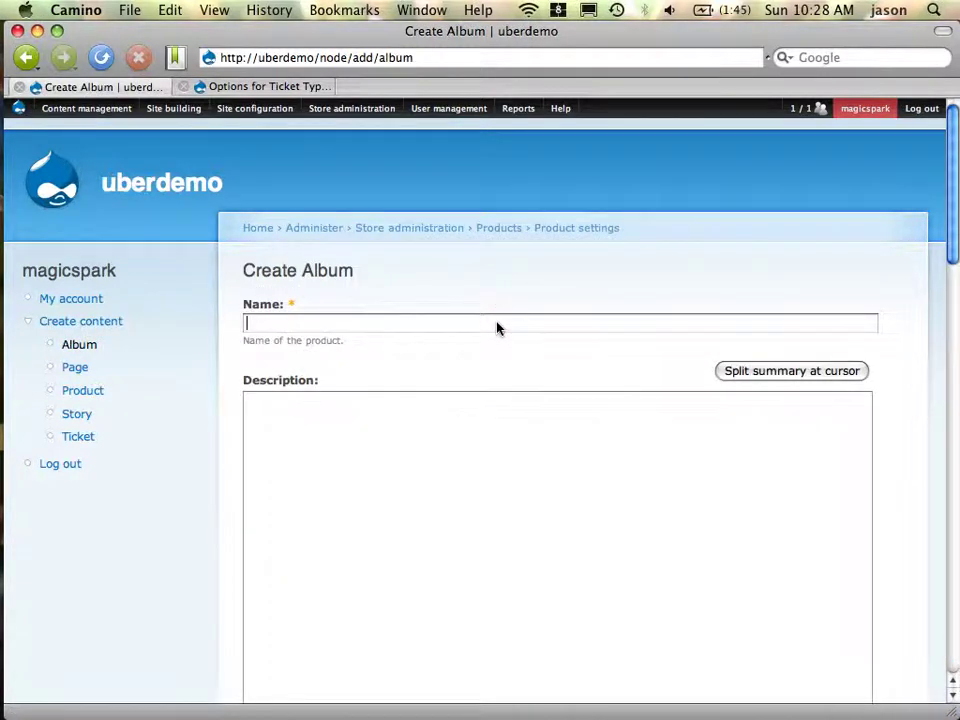
text(Fat Bastard)
Upload fb.jpg as the album cover image
scroll(546, 328, down, 10)
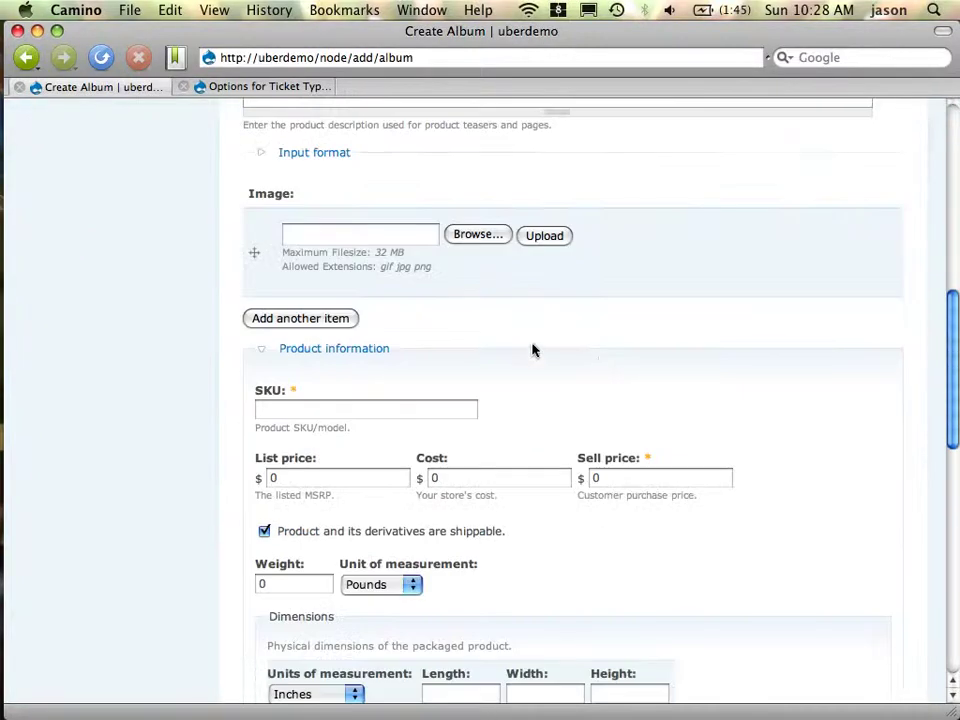
click(478, 236)
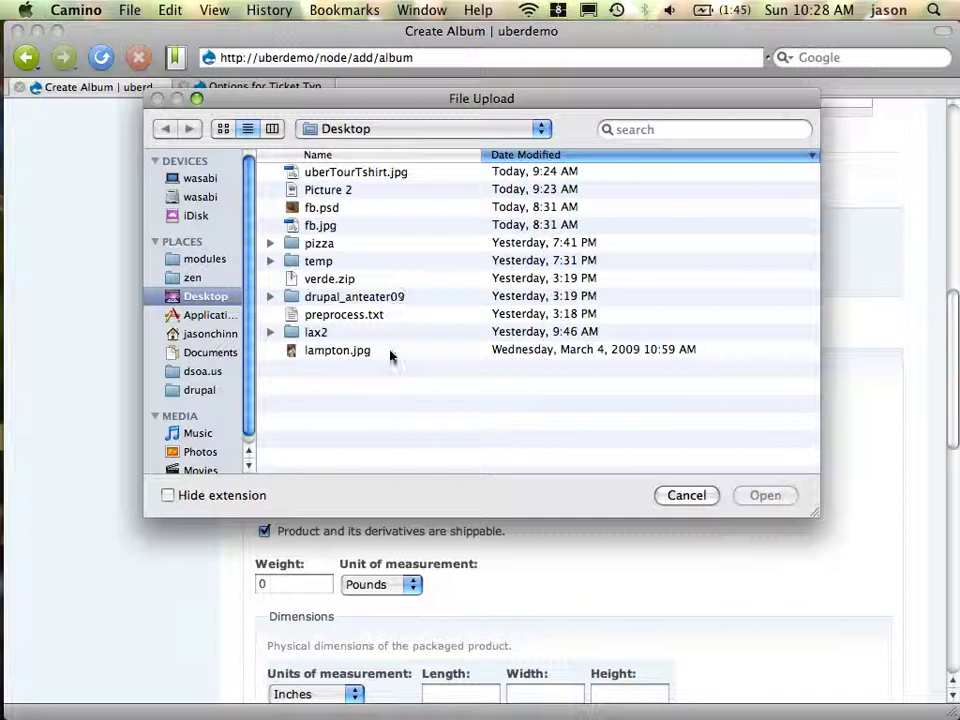
double_click(364, 226)
click(554, 238)
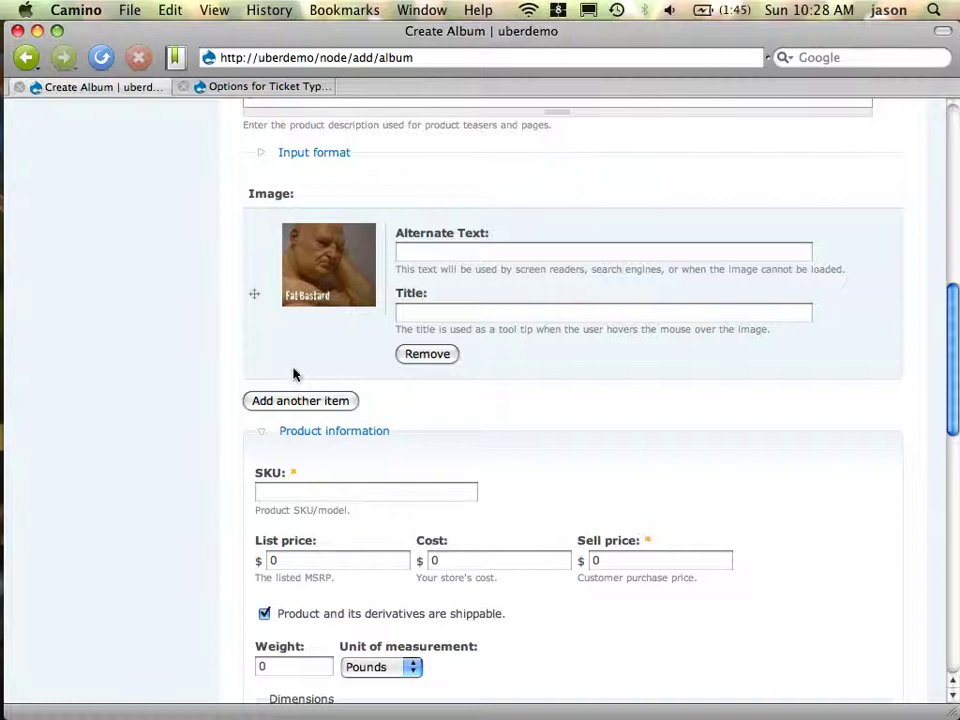
Set the image's alternate text and title to 'Fat Bastard Album'
click(510, 259)
text(Fat Bastard Album)
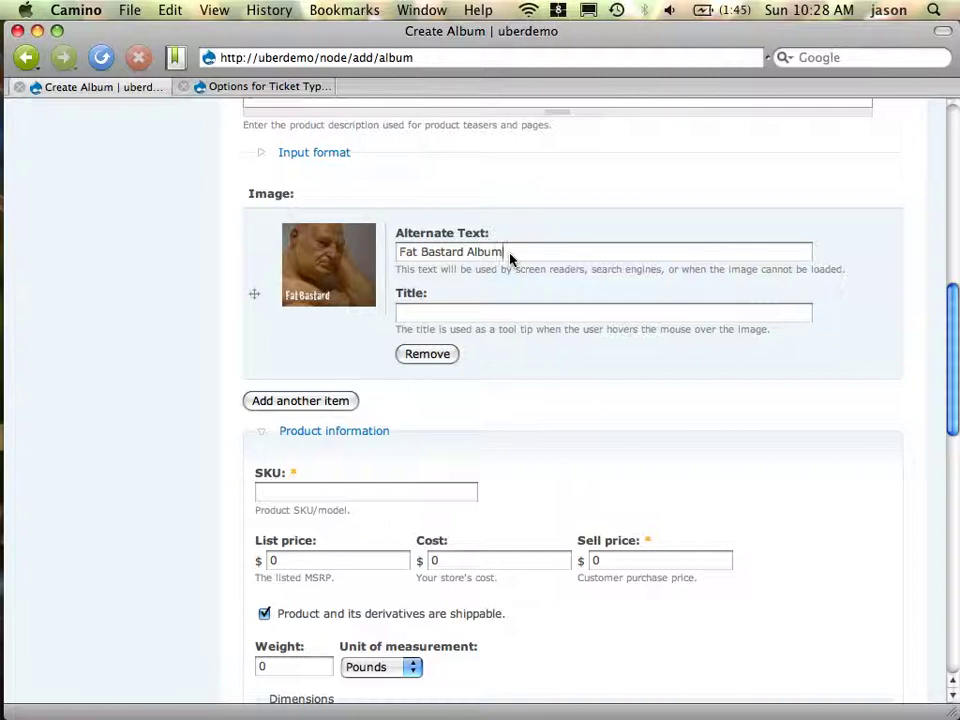
key(Tab)
key(shift+Tab)
key(super+c)
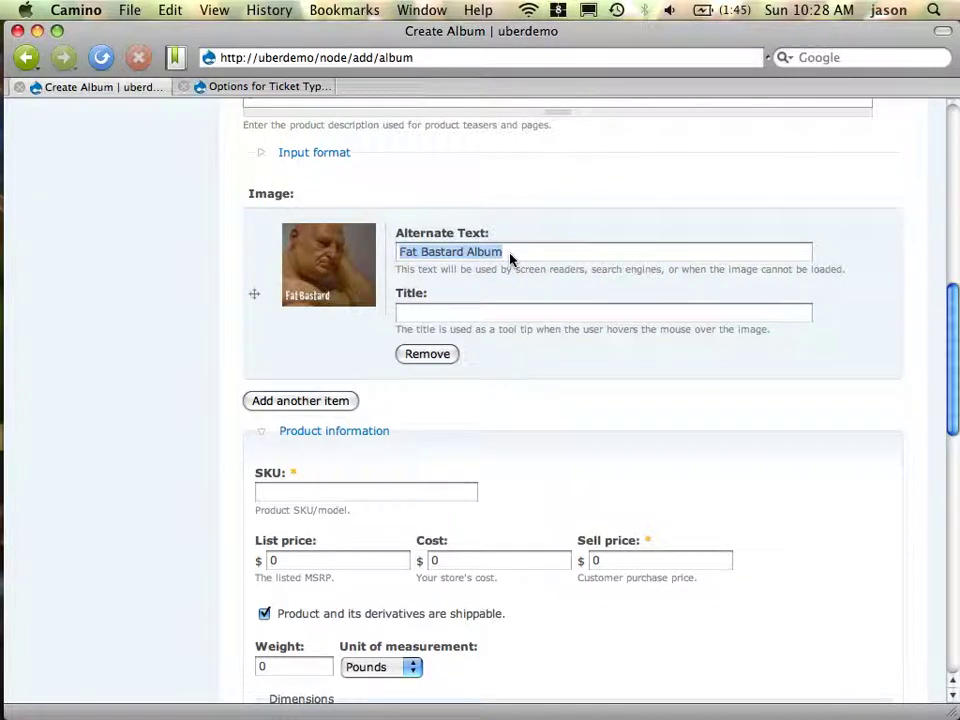
key(Tab)
key(super+v)
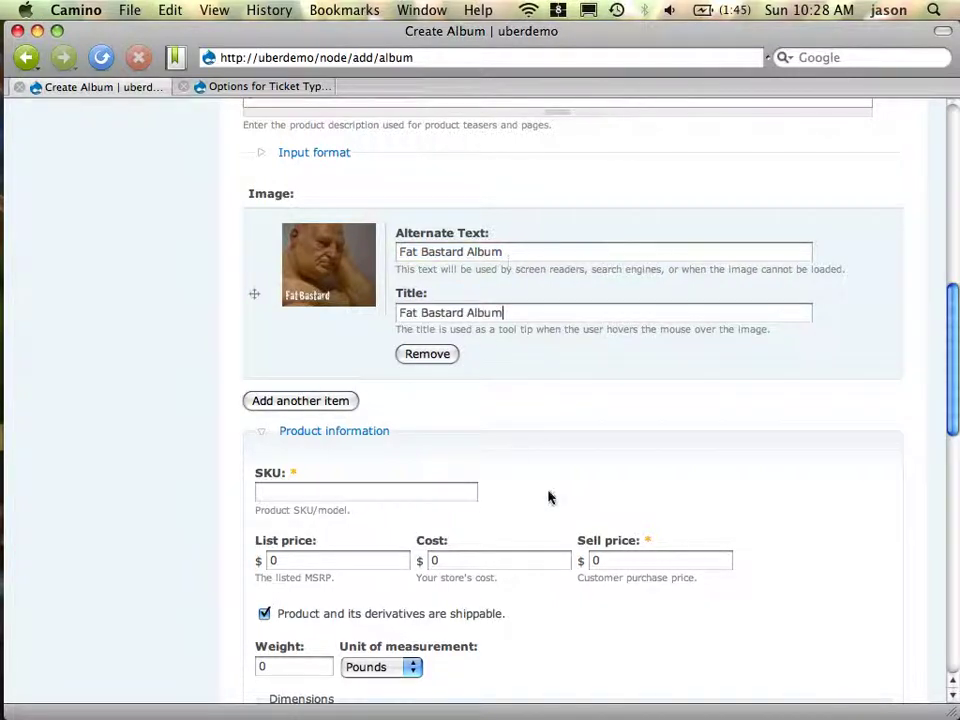
Enter SKU afb and sell price 15, then save and continue
click(462, 492)
text(a)
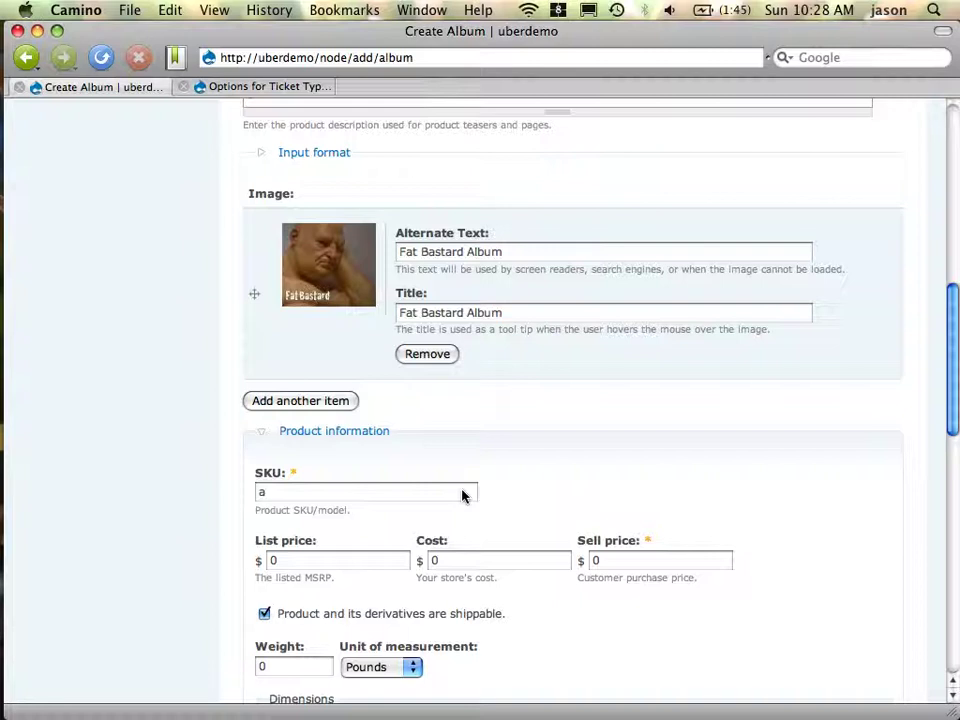
text(f15)
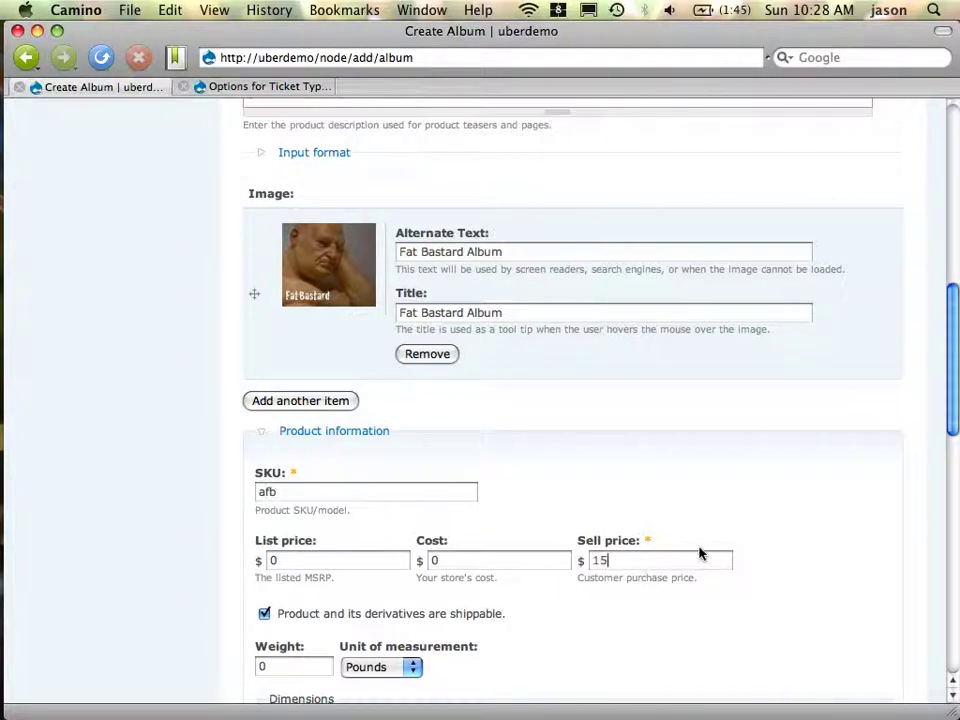
scroll(698, 553, down, 5)
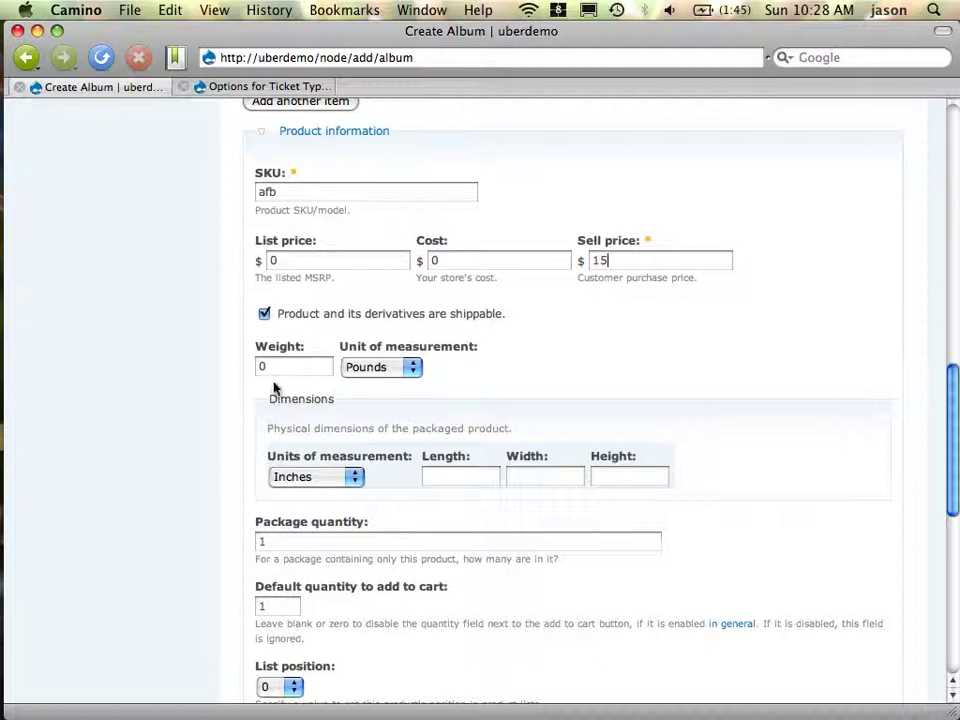
scroll(403, 559, down, 4)
scroll(403, 559, down, 5)
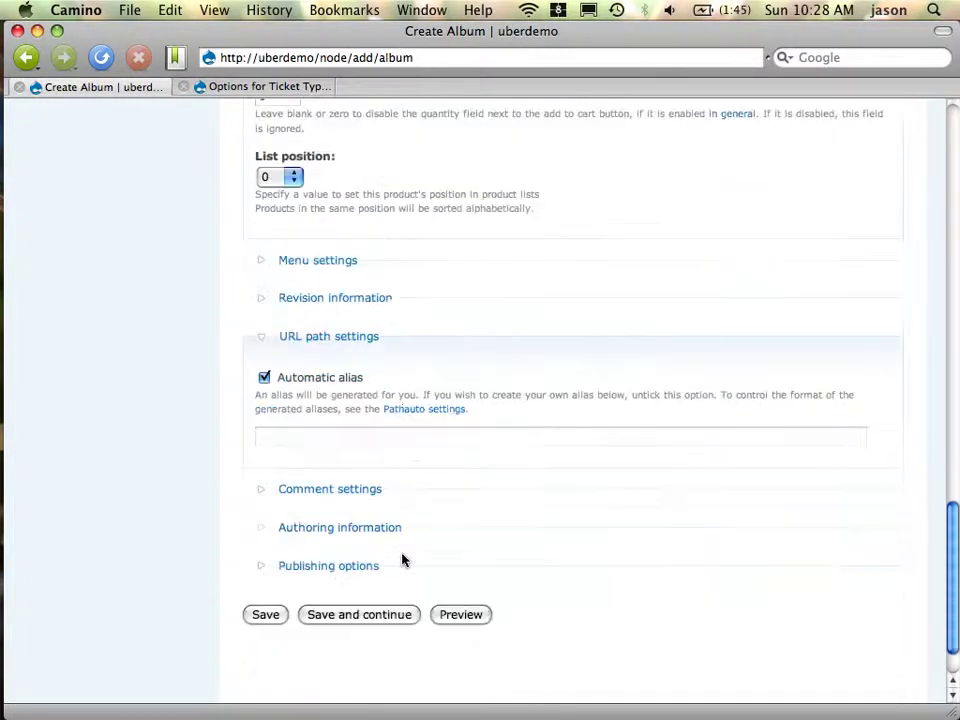
click(360, 614)
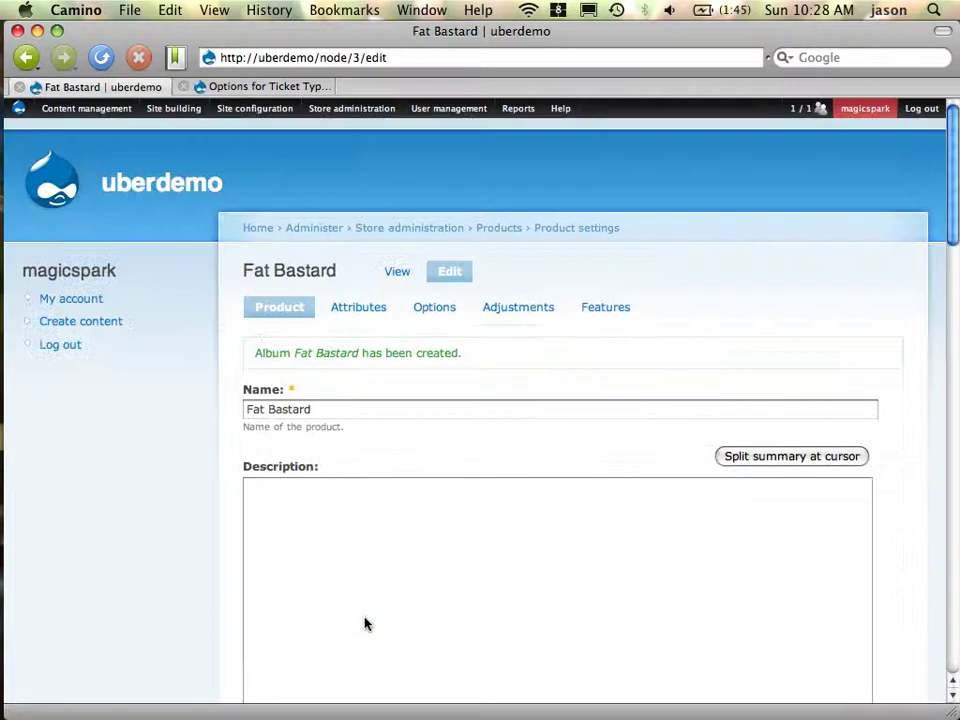
scroll(437, 551, down, 15)
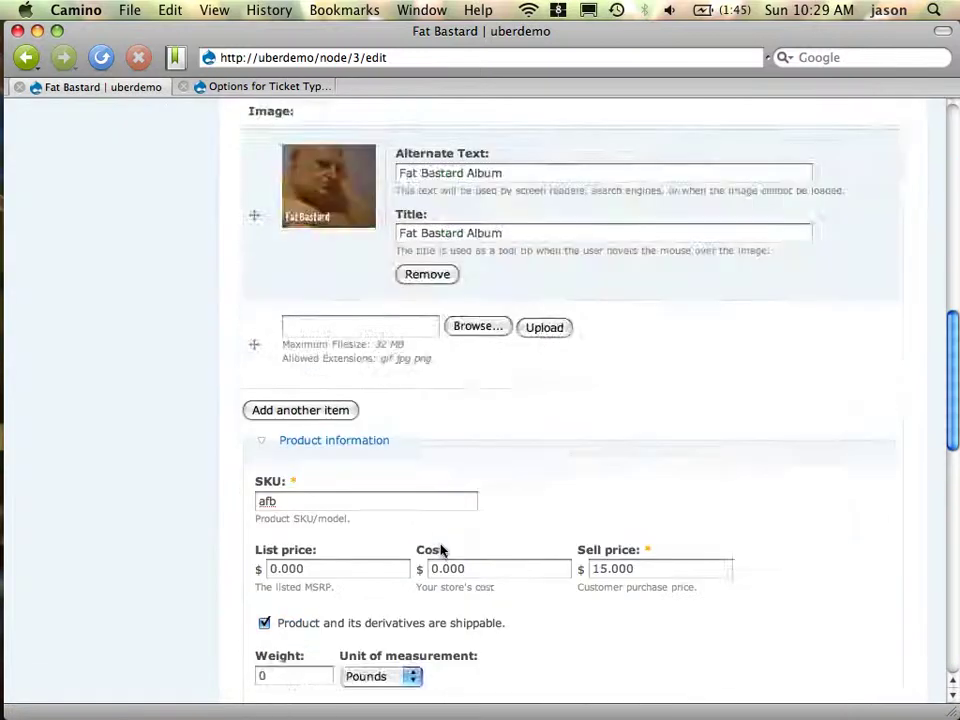
scroll(441, 551, down, 10)
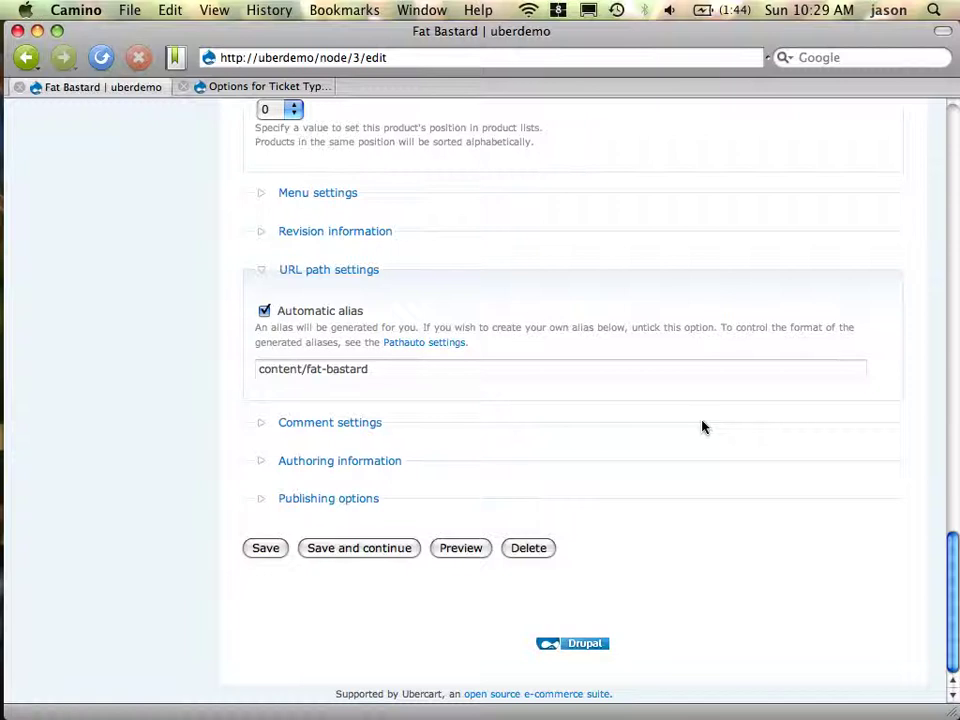
scroll(702, 427, up, 20)
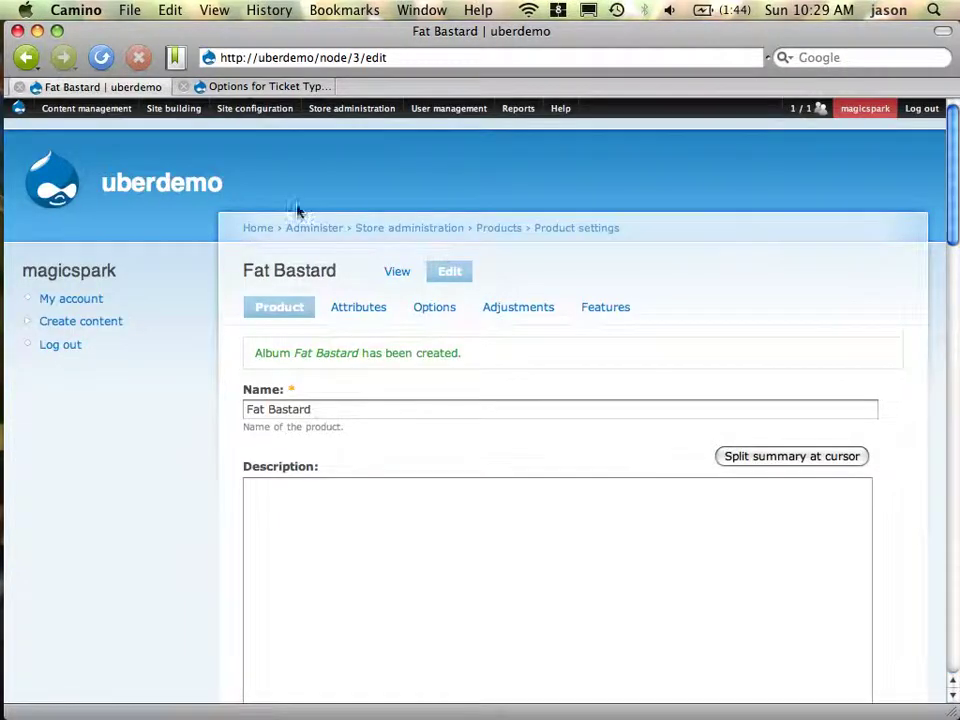
Add a store attribute named 'Album Type', reusing the name as its customer label
mouse_move(392, 112)
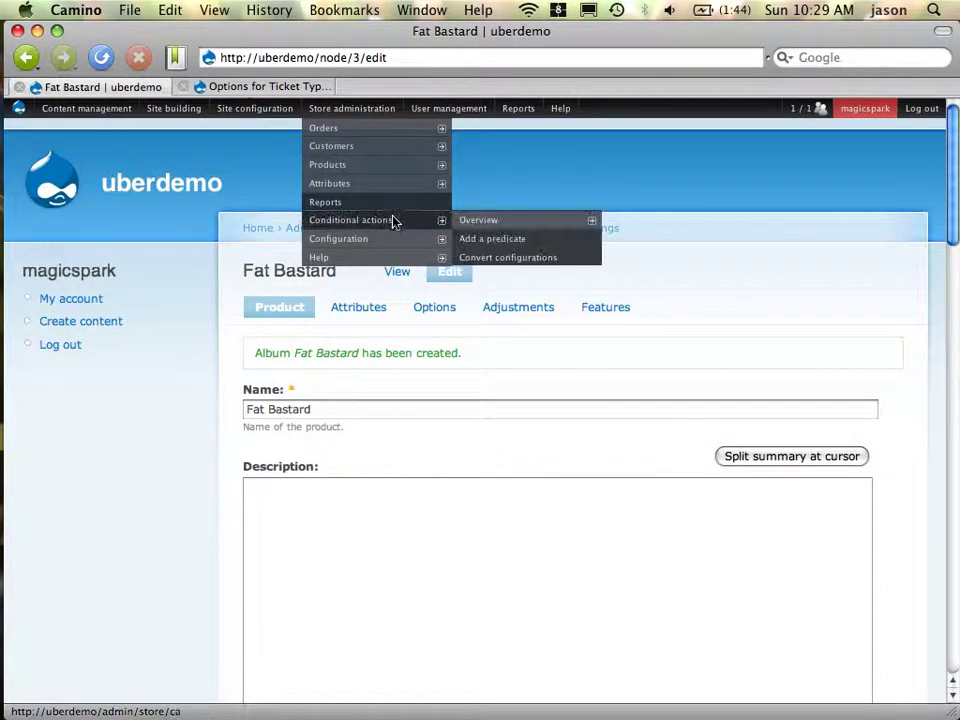
mouse_move(392, 187)
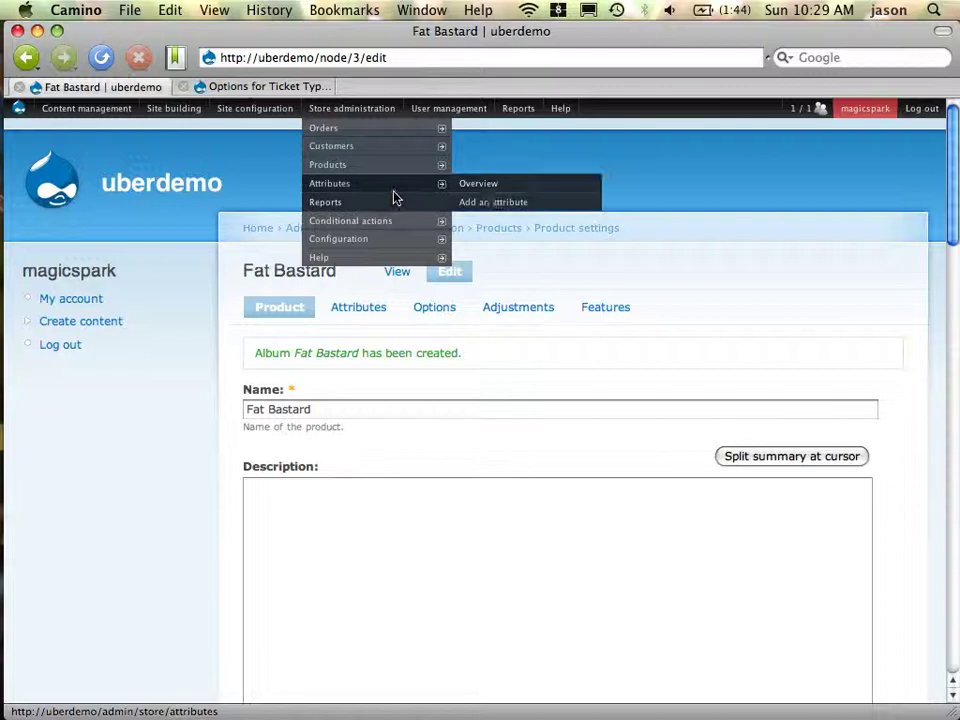
super+click(495, 204)
click(406, 89)
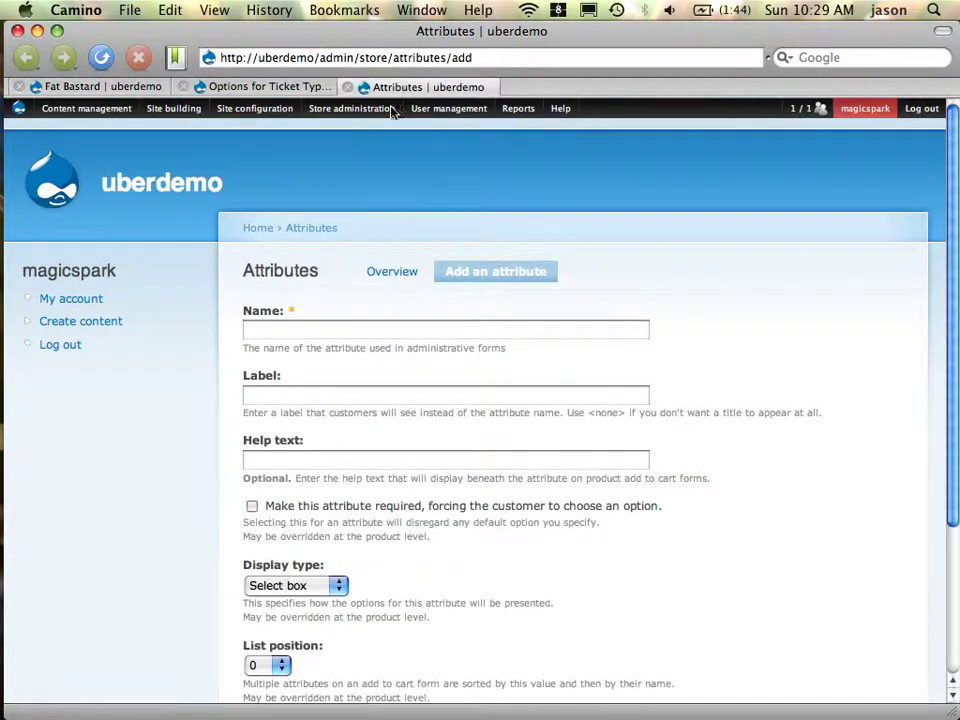
click(339, 331)
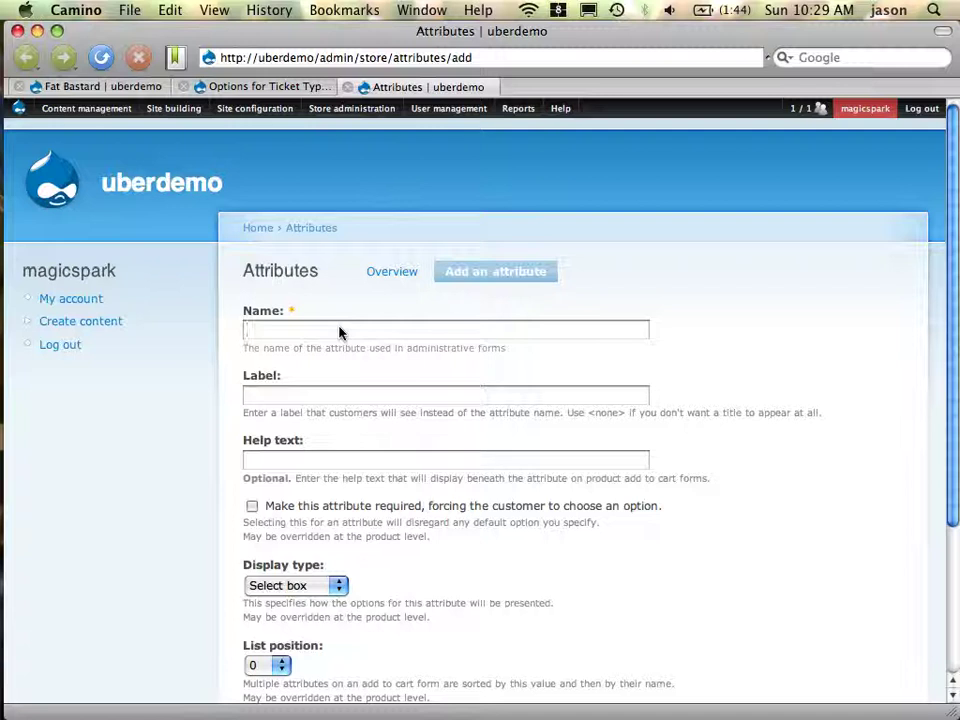
text(Album T)
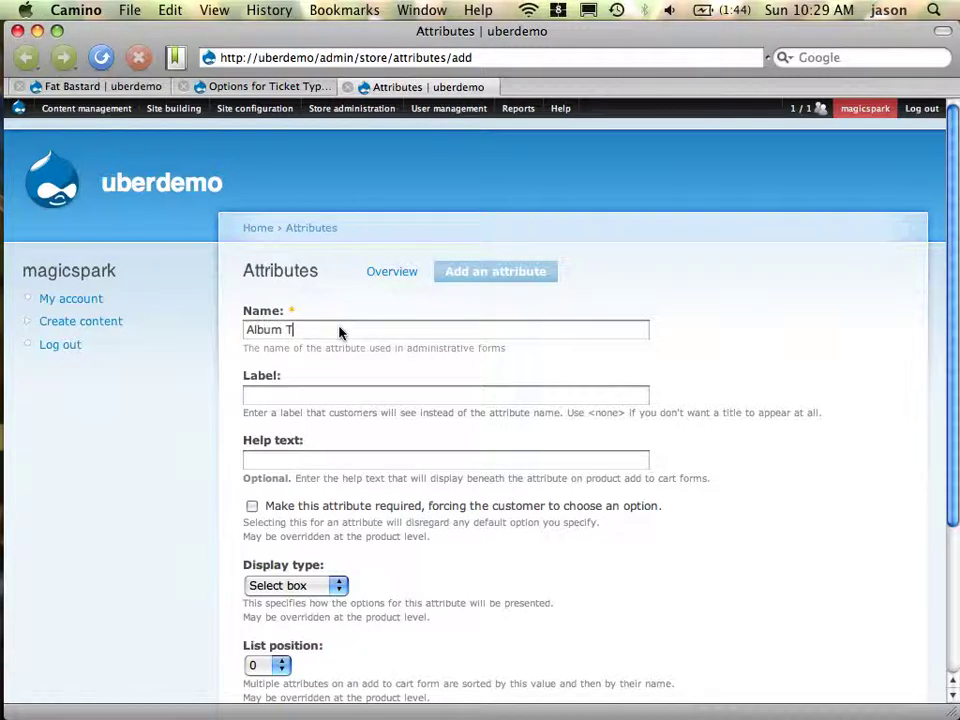
text(ype)
key(super+a)
key(super+c)
key(Tab)
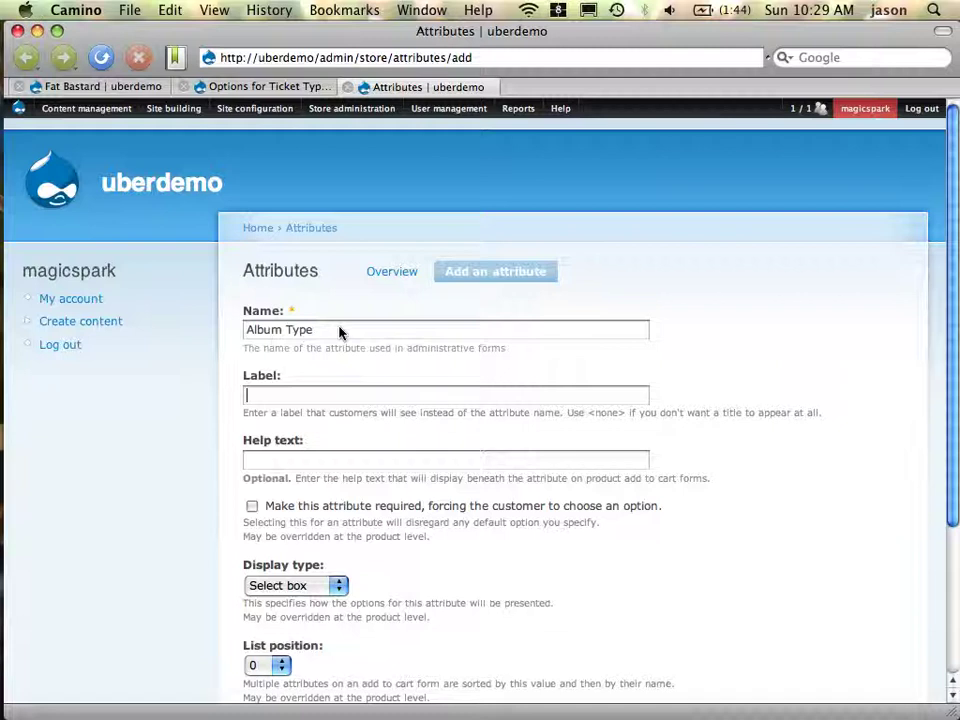
key(super+v)
scroll(388, 540, down, 4)
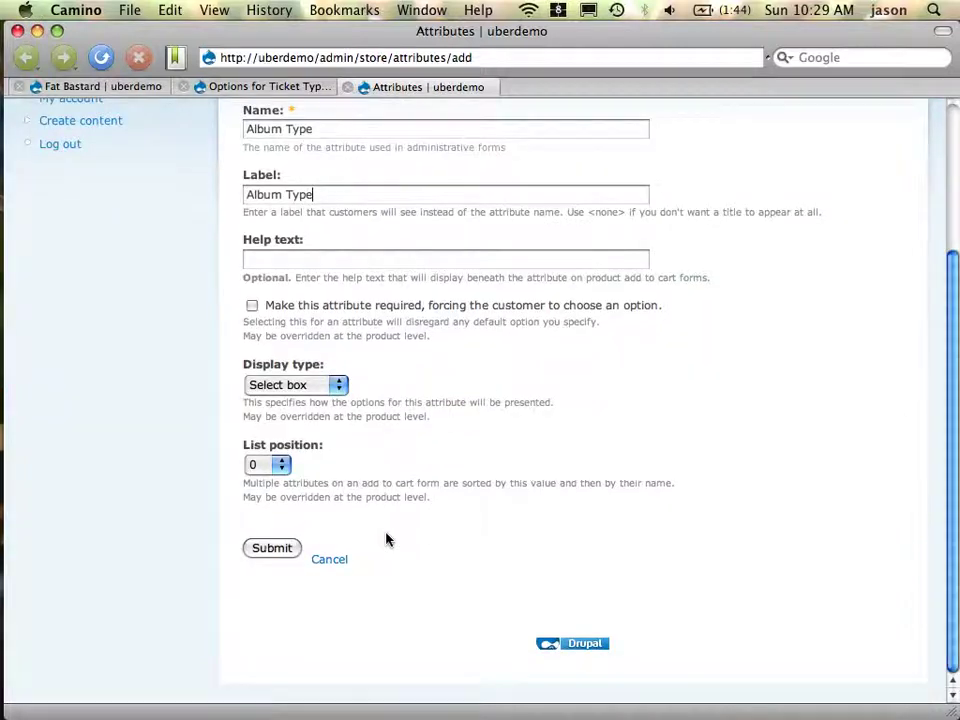
click(287, 553)
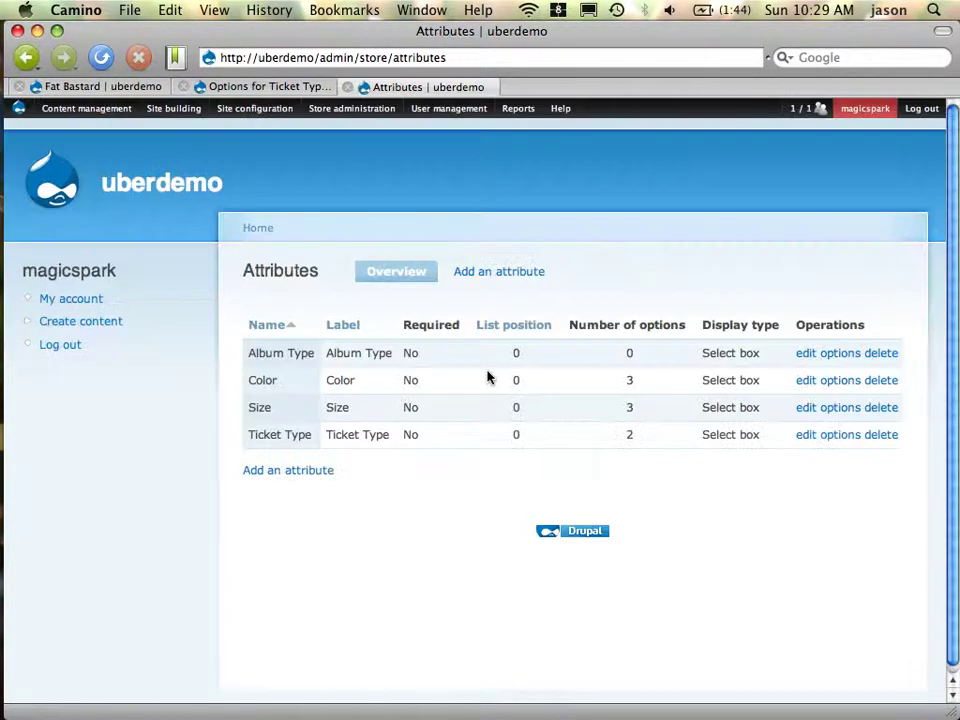
Add a 'Compact Disc' option with weight .2 to the Album Type attribute
click(853, 357)
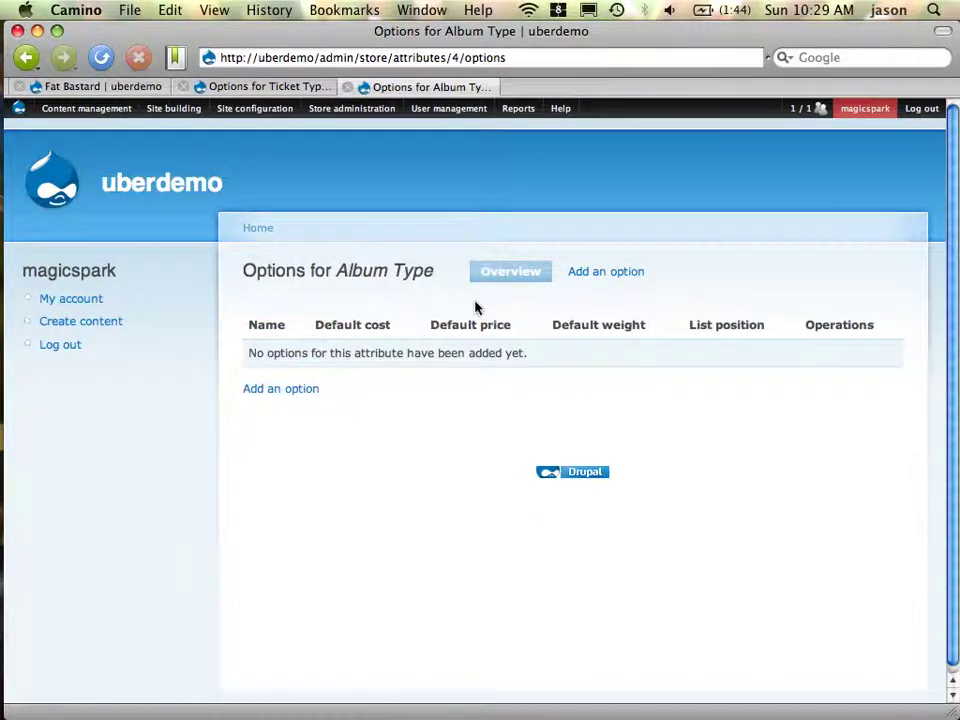
click(283, 398)
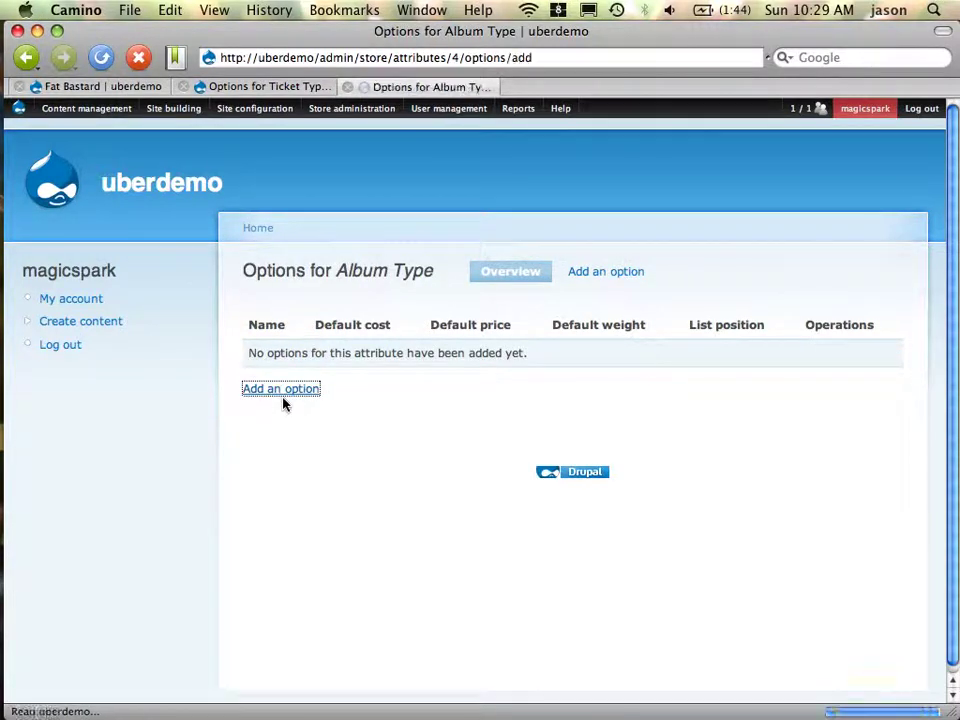
text(Comp)
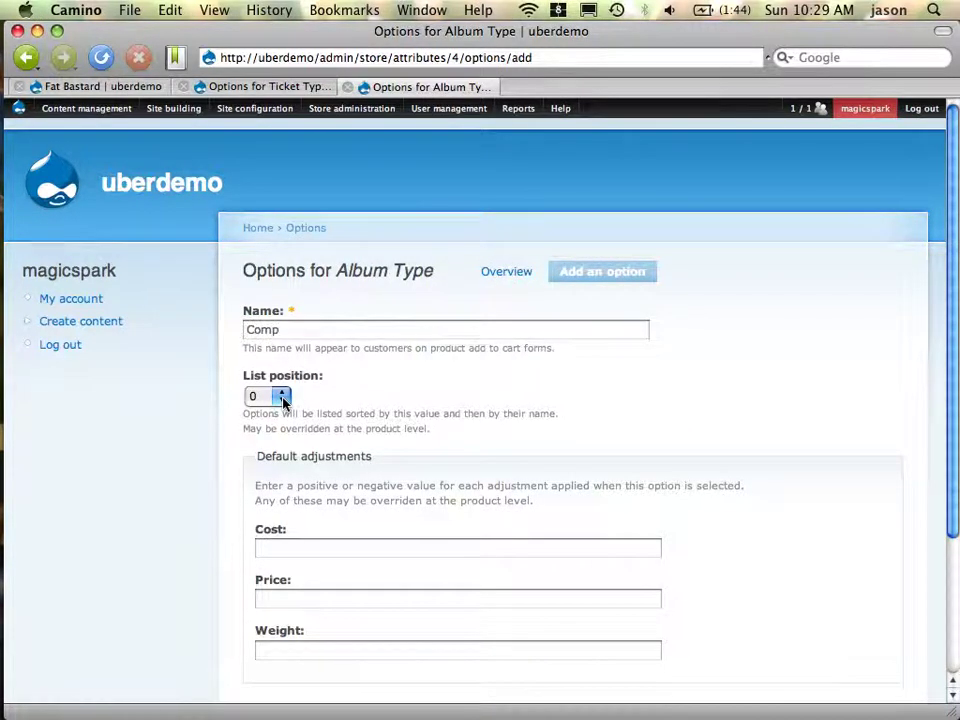
text(act Disc)
scroll(349, 453, down, 5)
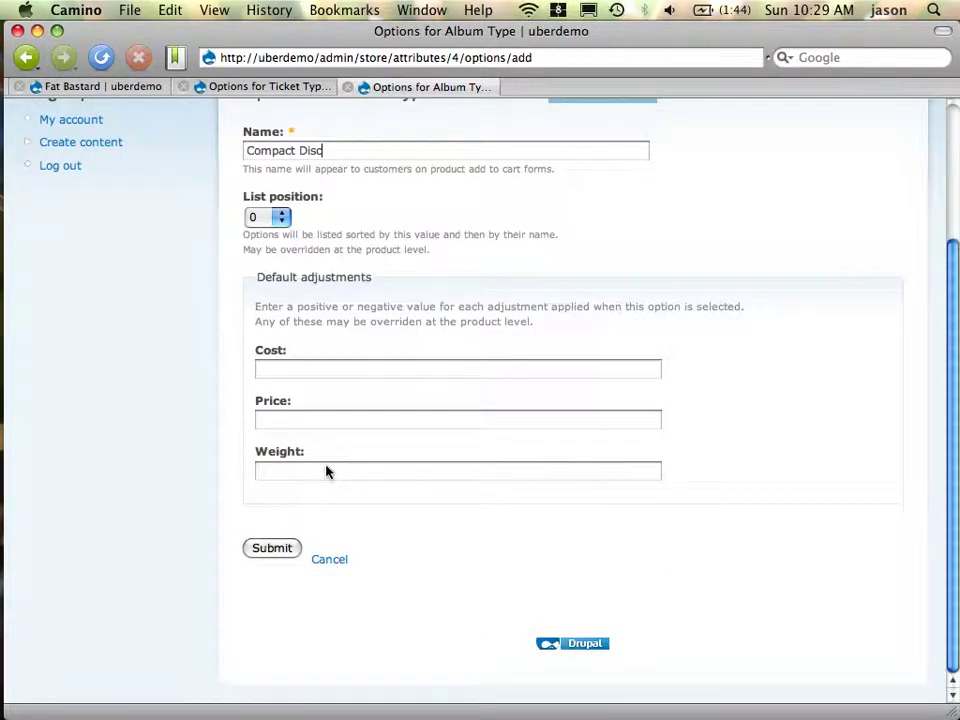
text(.2)
click(280, 549)
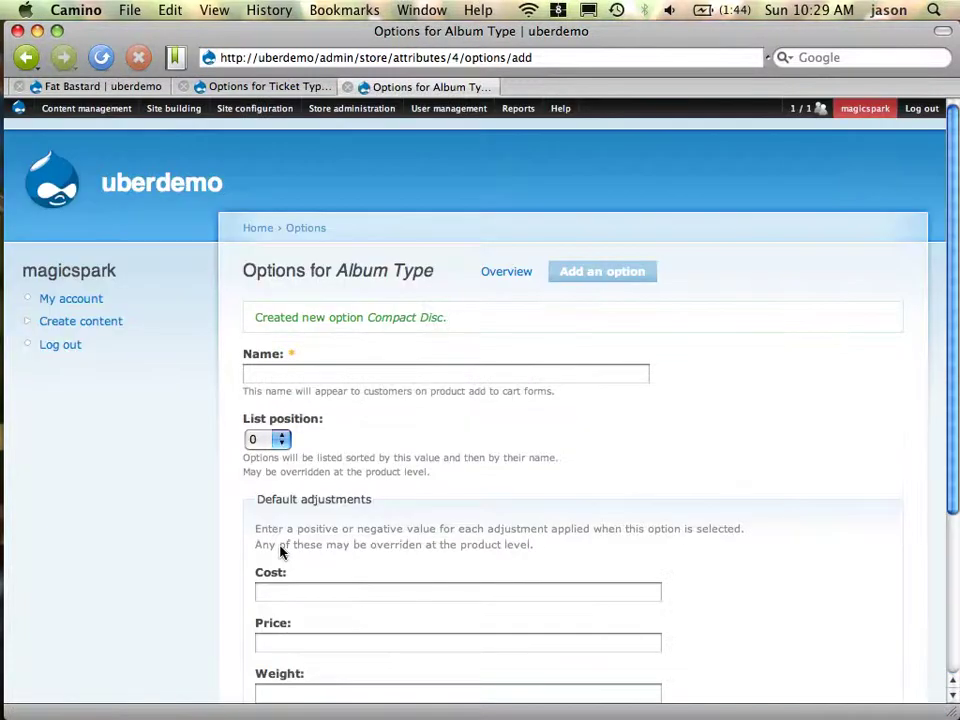
Add a second 'Download' option, then return to the Fat Bastard product
click(495, 378)
text(Download)
scroll(598, 444, down, 5)
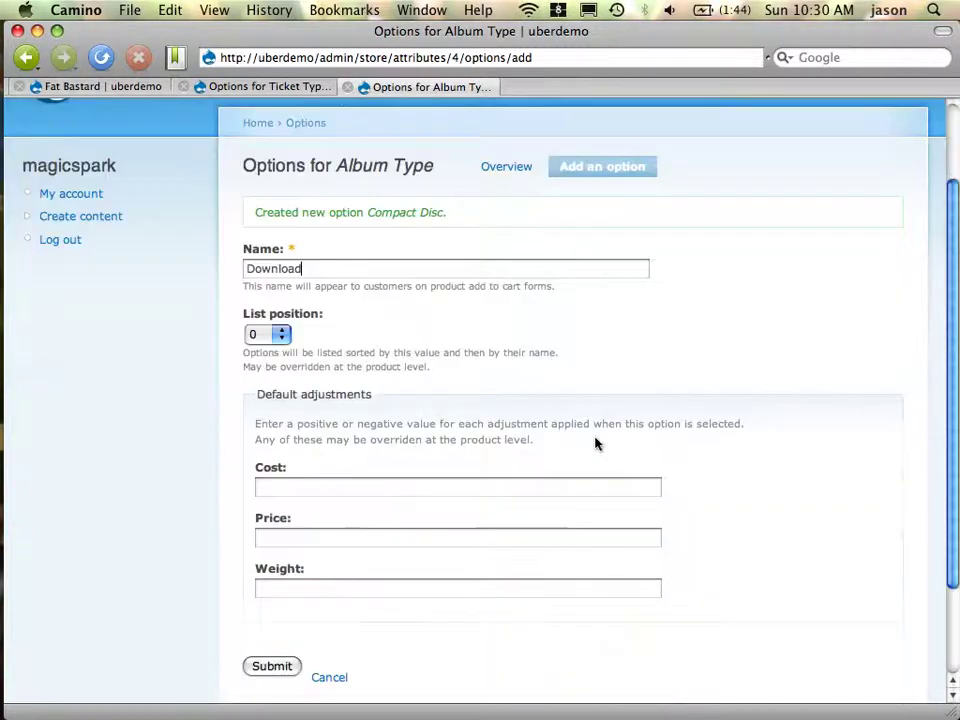
click(279, 551)
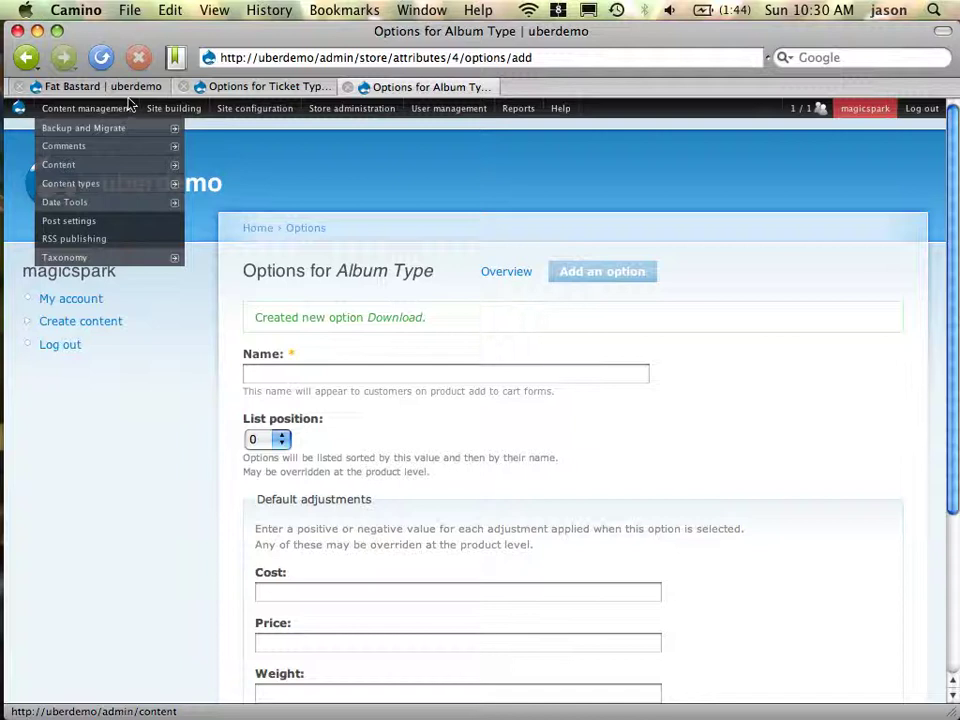
click(132, 88)
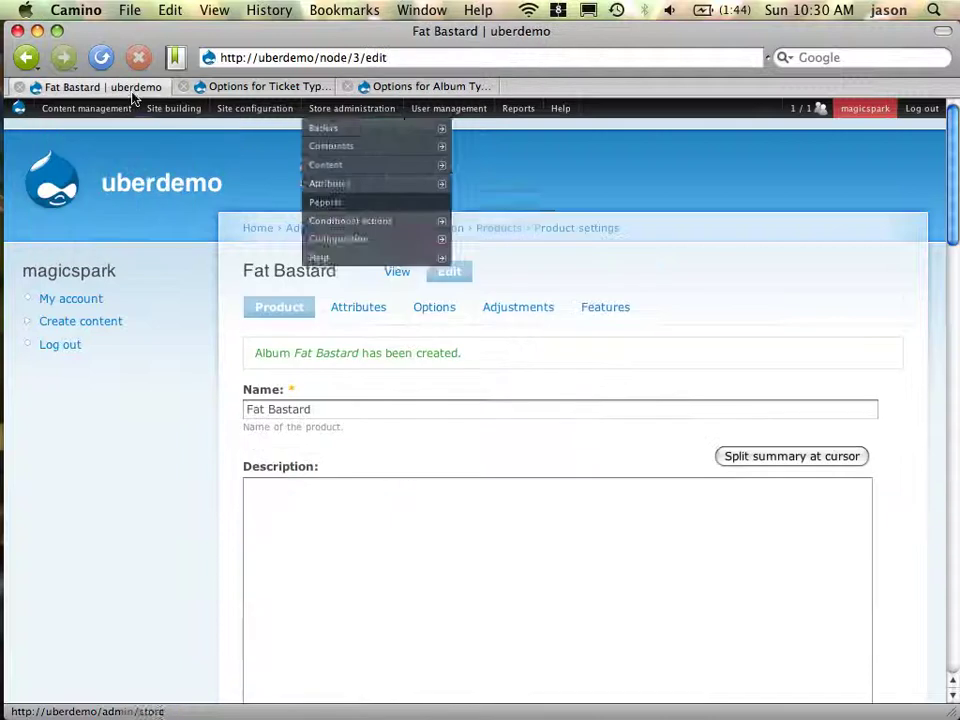
Attach the Album Type attribute to Fat Bastard and bring up its SKU adjustments
click(377, 313)
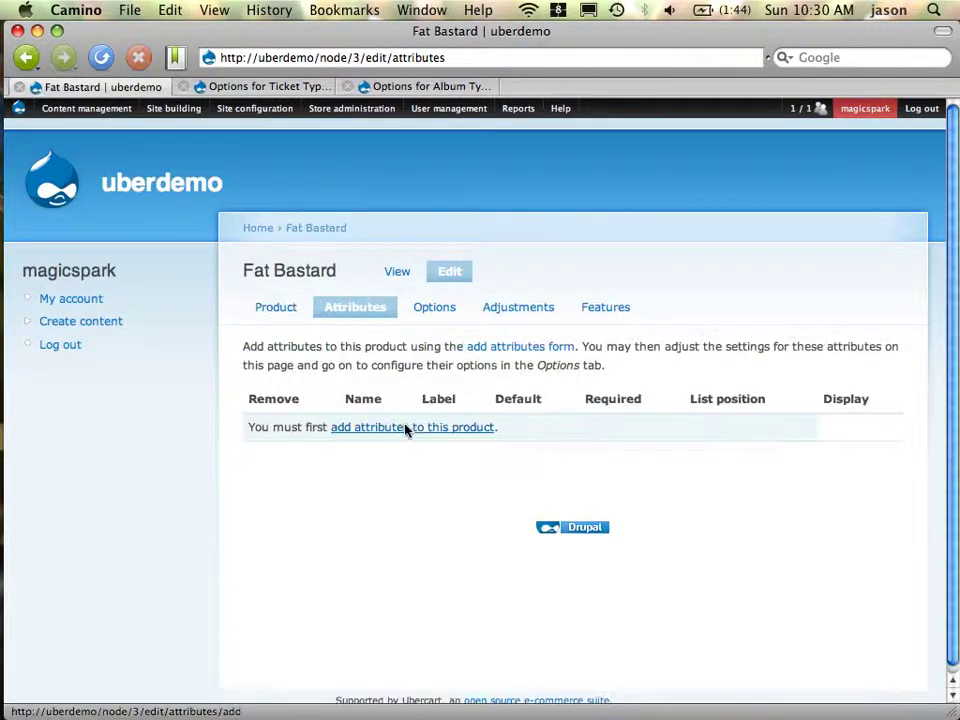
click(407, 430)
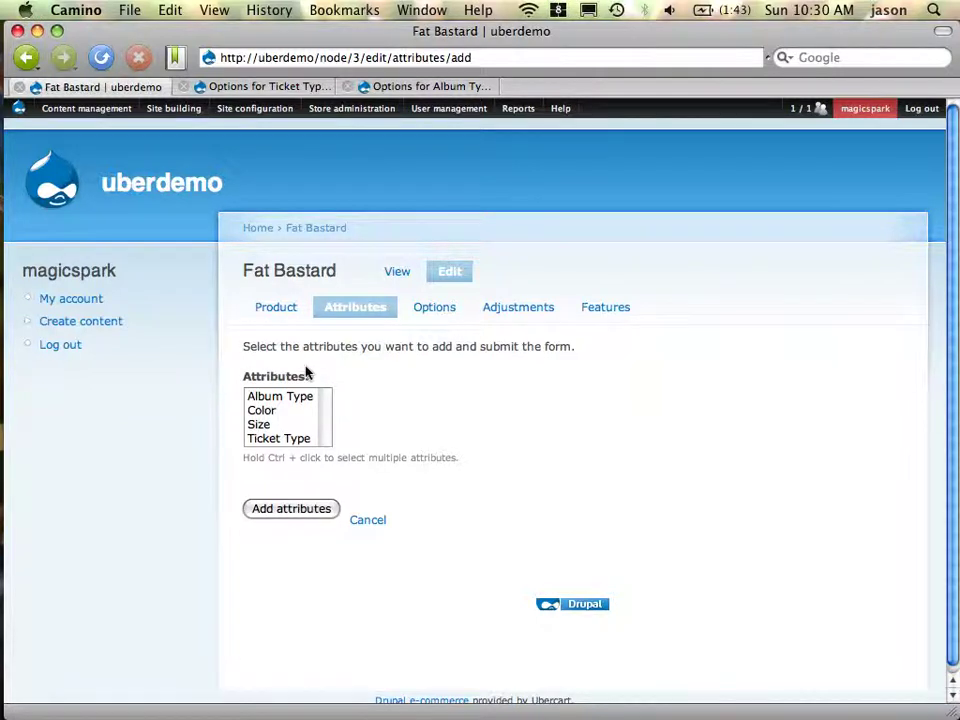
click(285, 397)
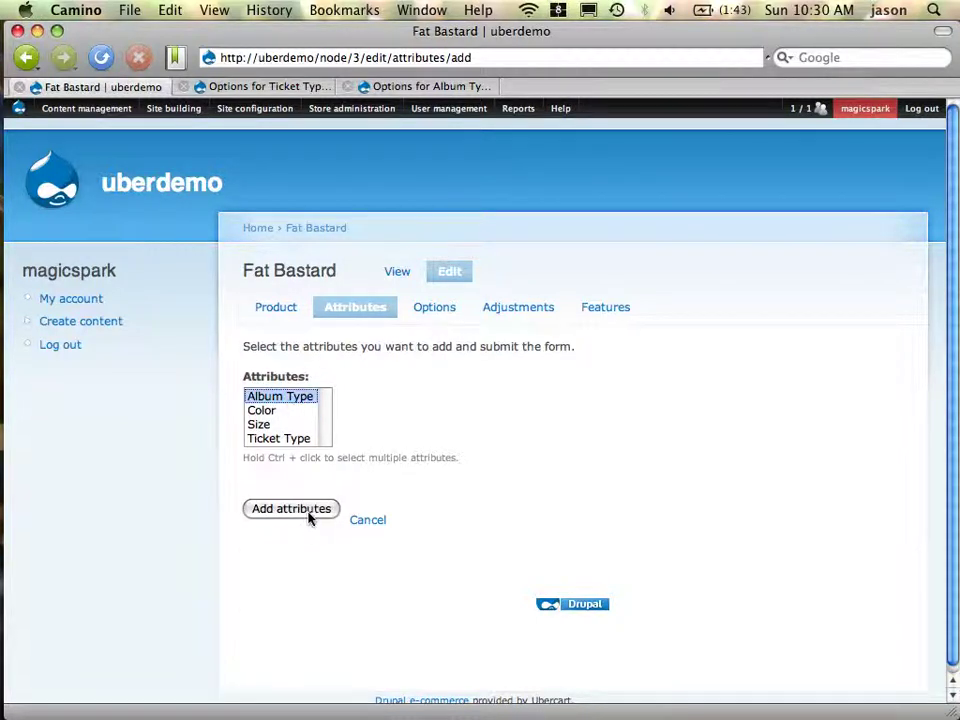
click(309, 512)
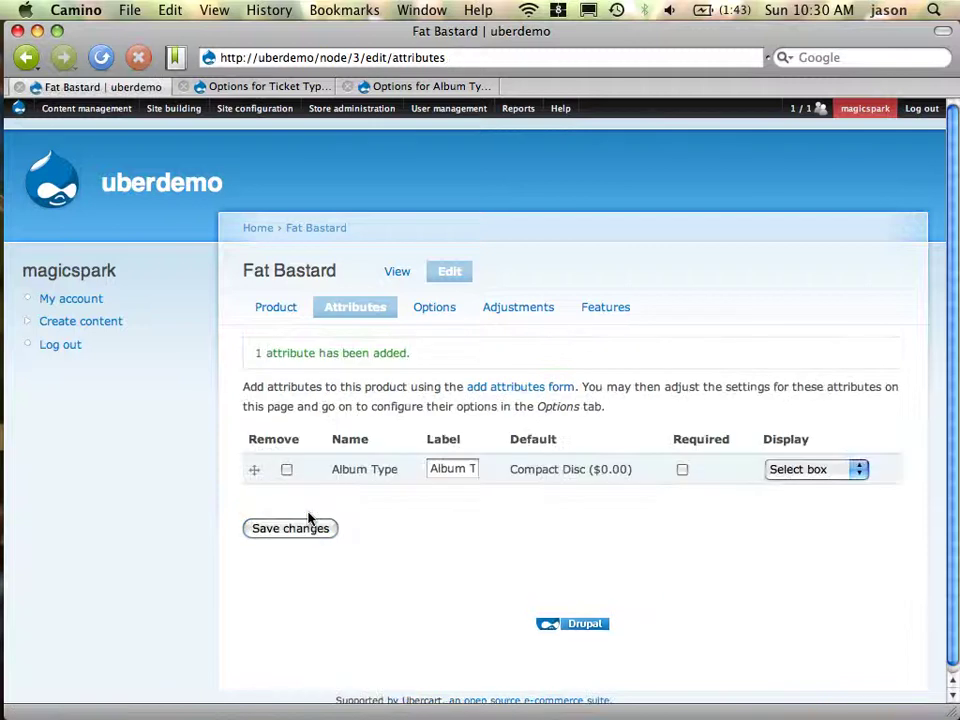
click(436, 313)
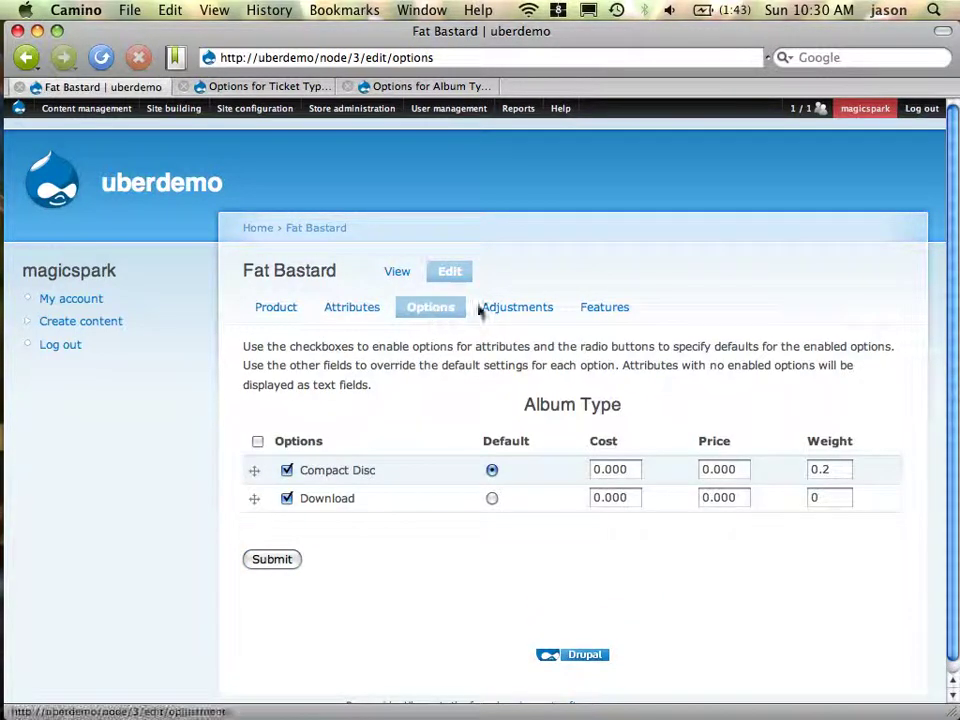
click(545, 313)
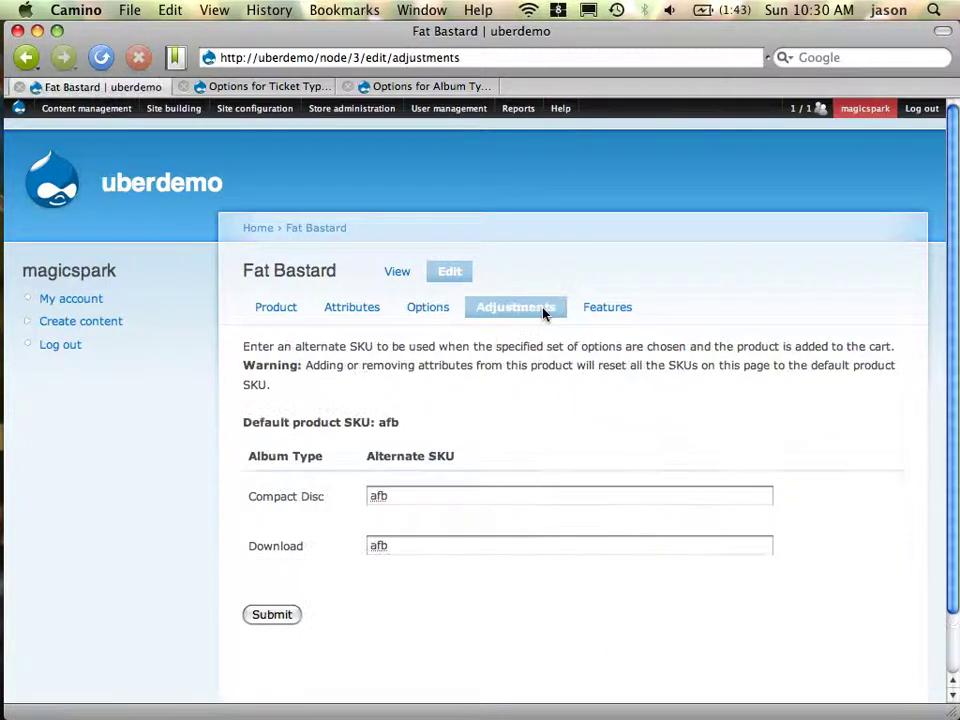
Set alternate SKUs afb-cd for Compact Disc and afb-dl for Download, then submit
click(464, 497)
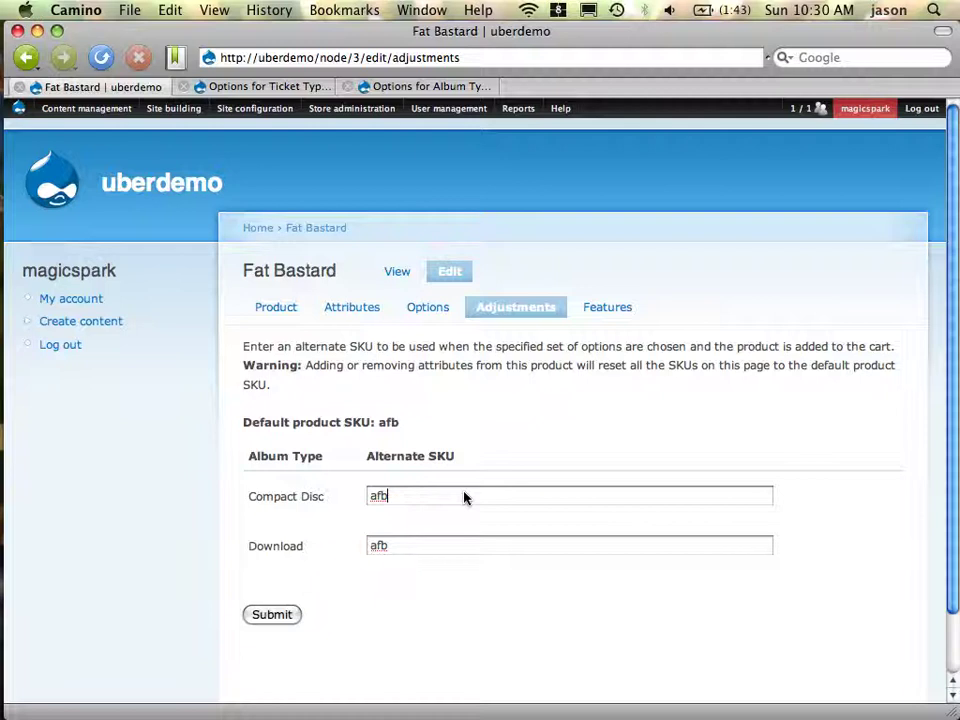
text(-cd)
key(Tab)
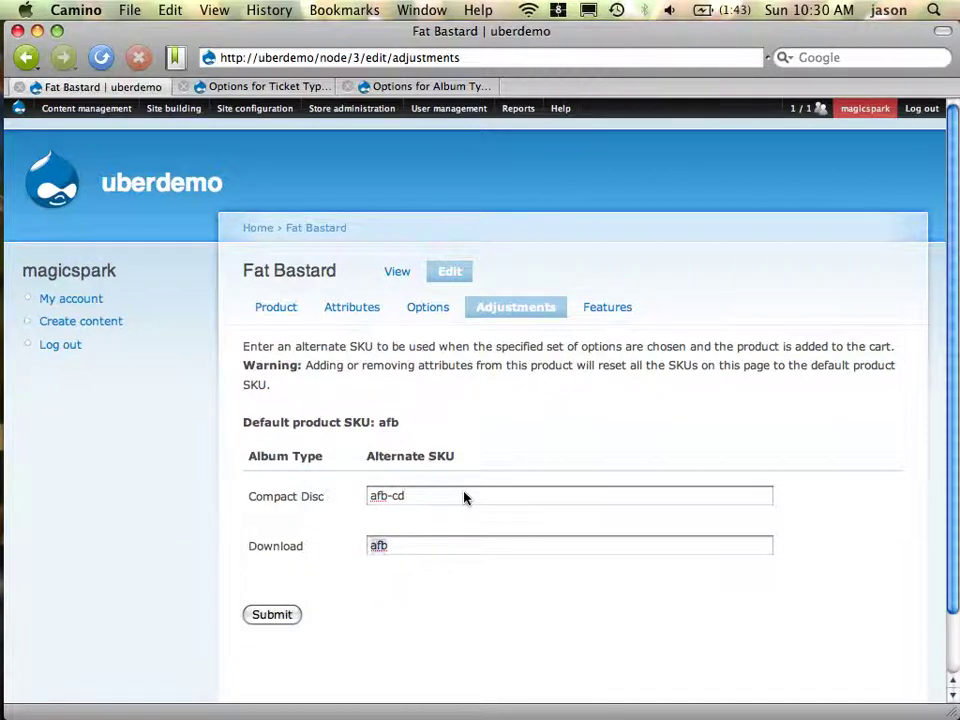
key(Right)
text(-dl)
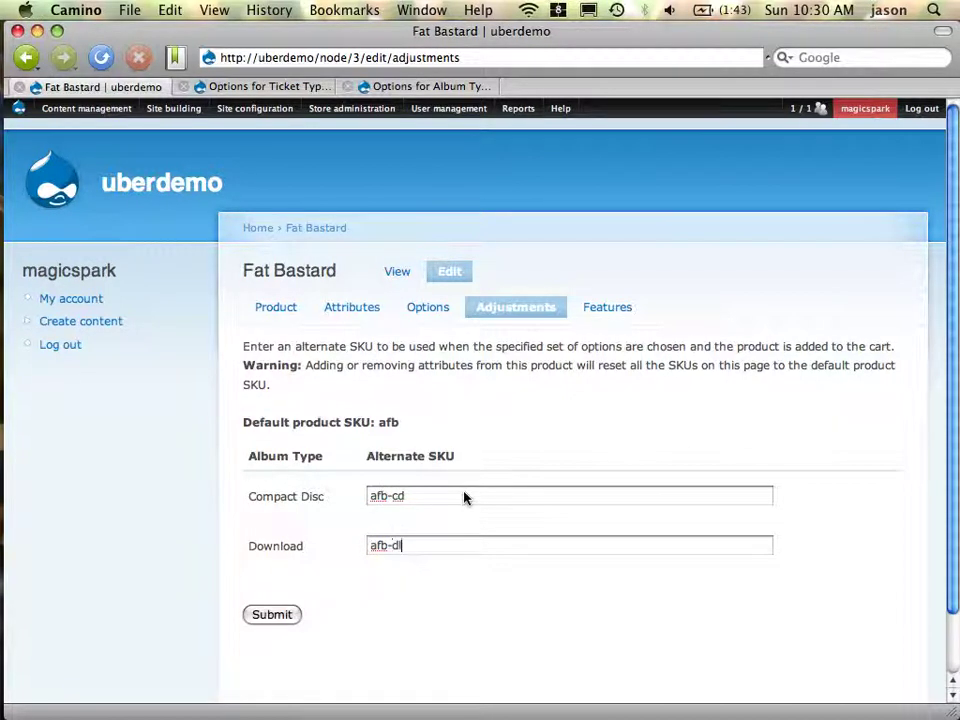
click(281, 615)
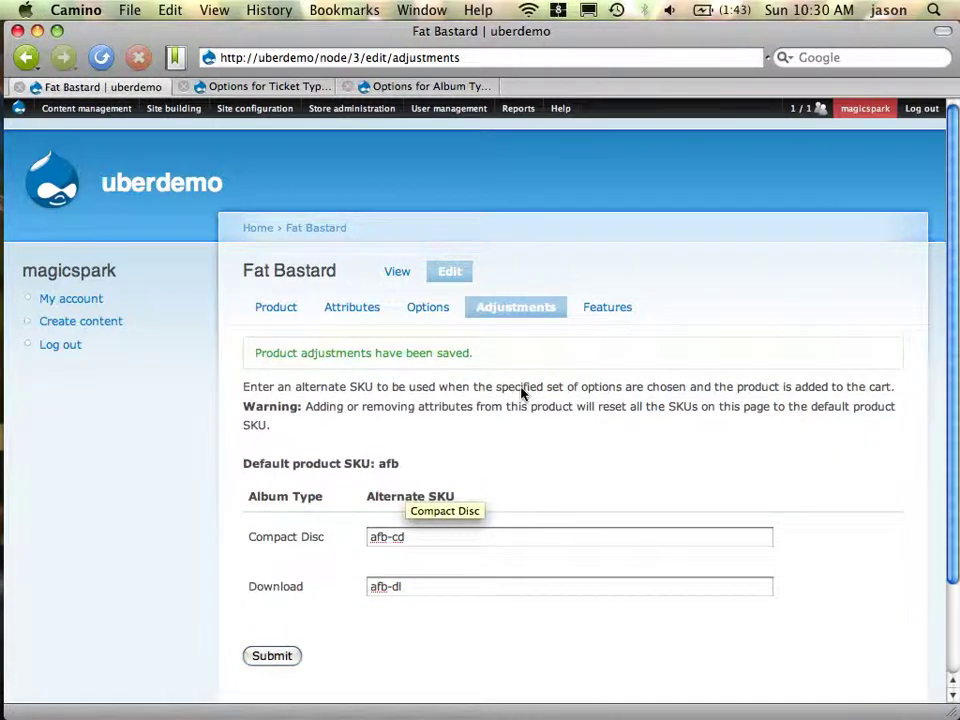
Choose File download as a new product feature for the album
click(622, 314)
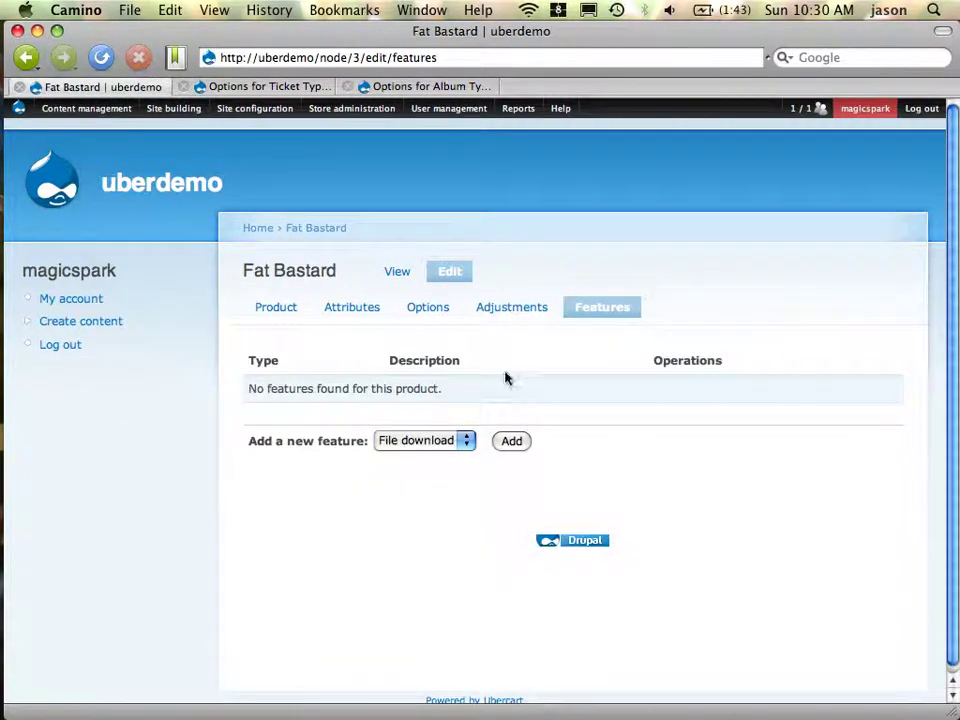
click(443, 443)
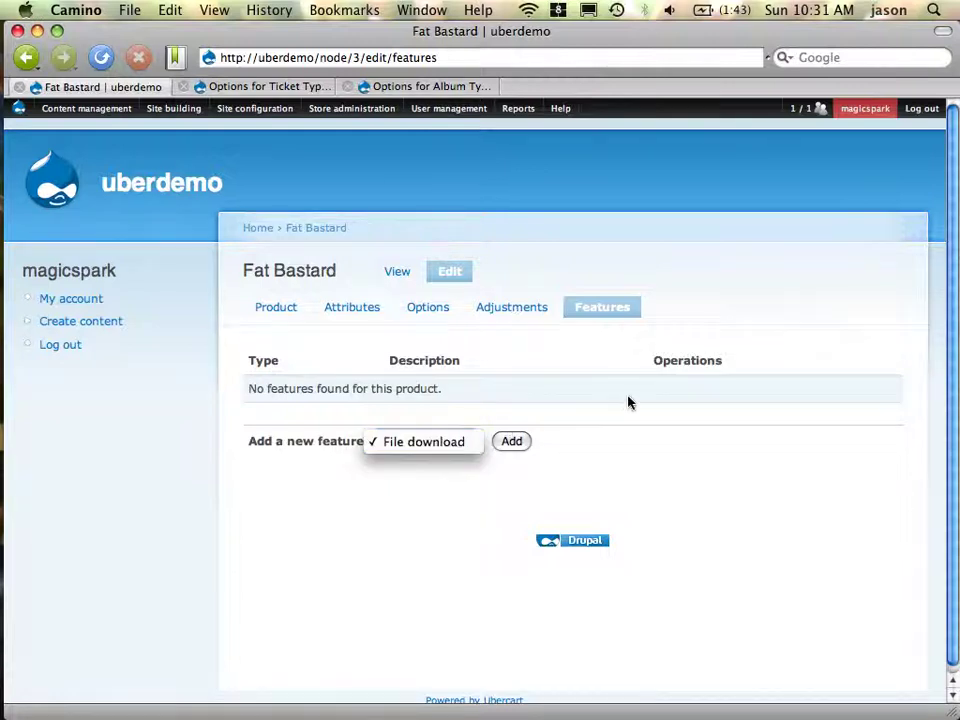
click(511, 445)
click(511, 445)
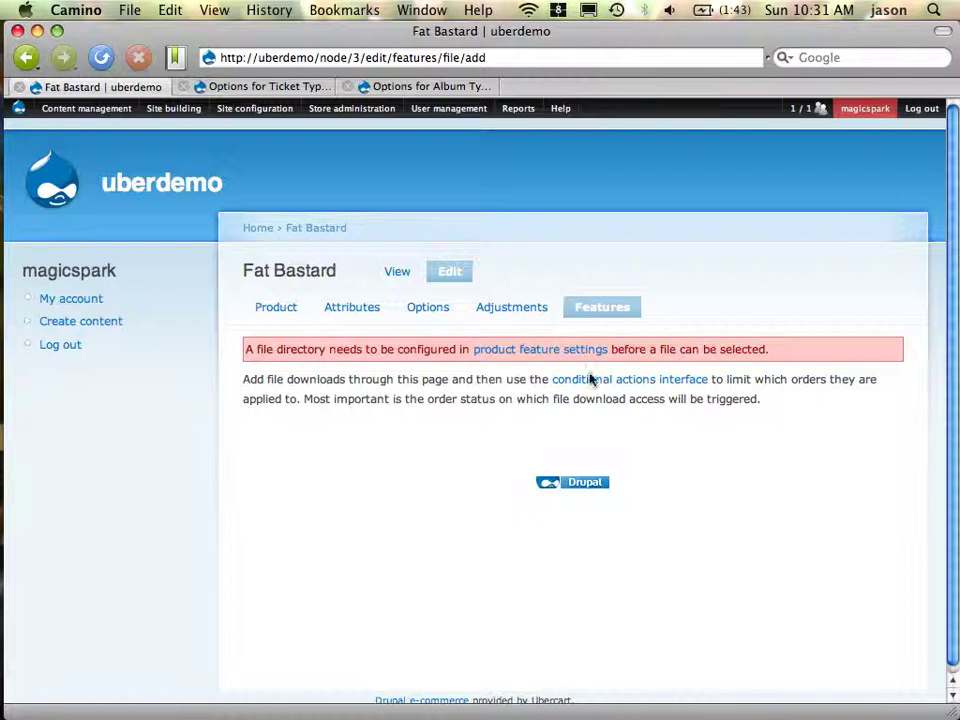
In the product feature settings, expand File download settings and edit the Files path
super+click(563, 352)
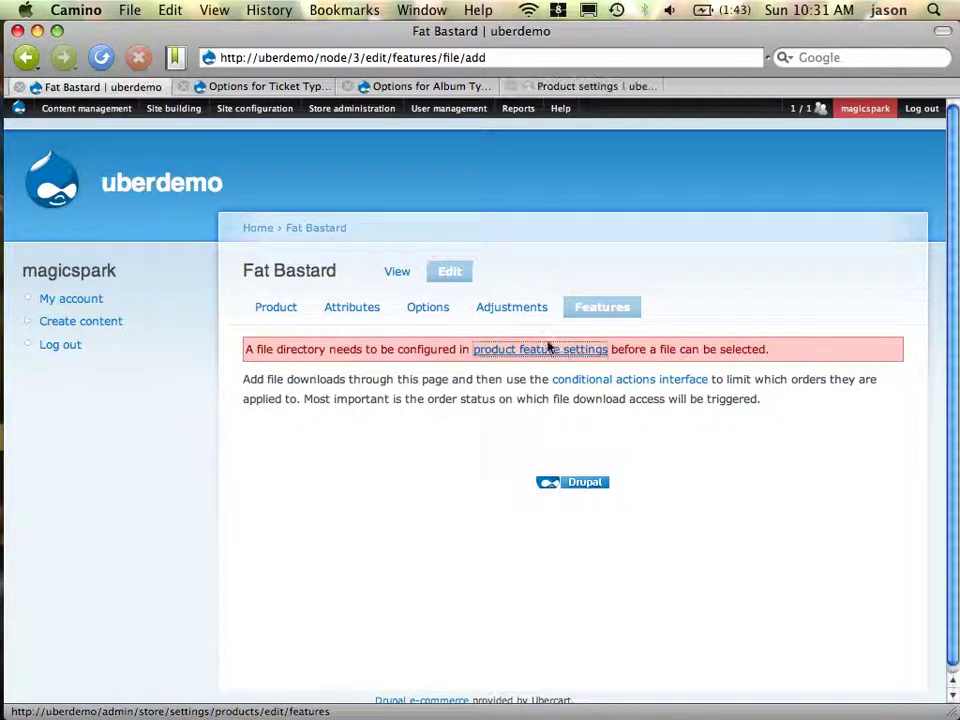
click(597, 92)
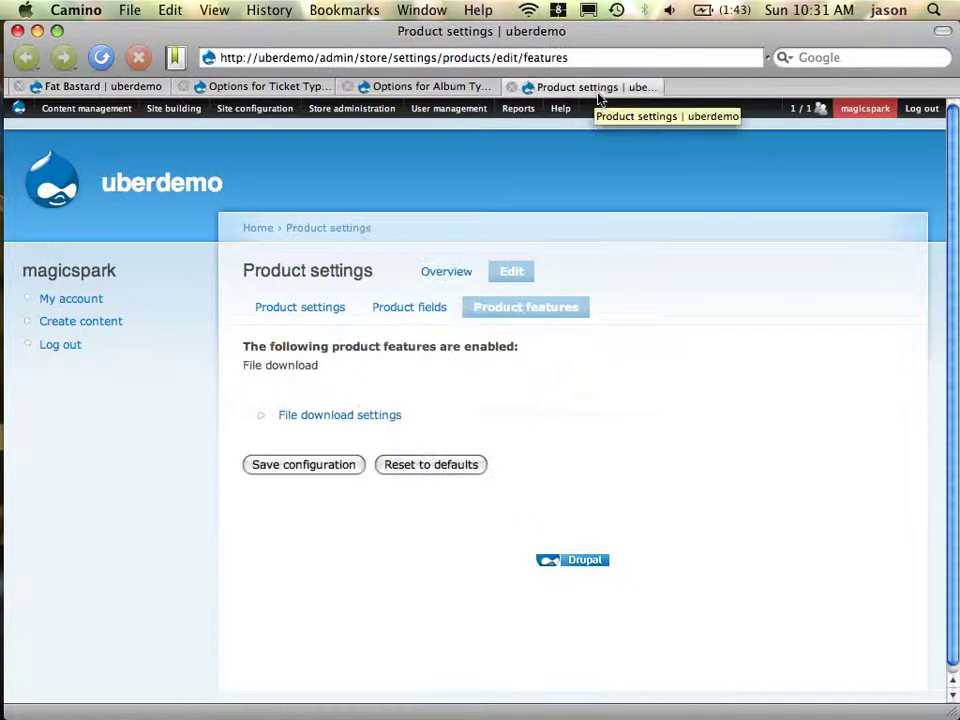
click(348, 415)
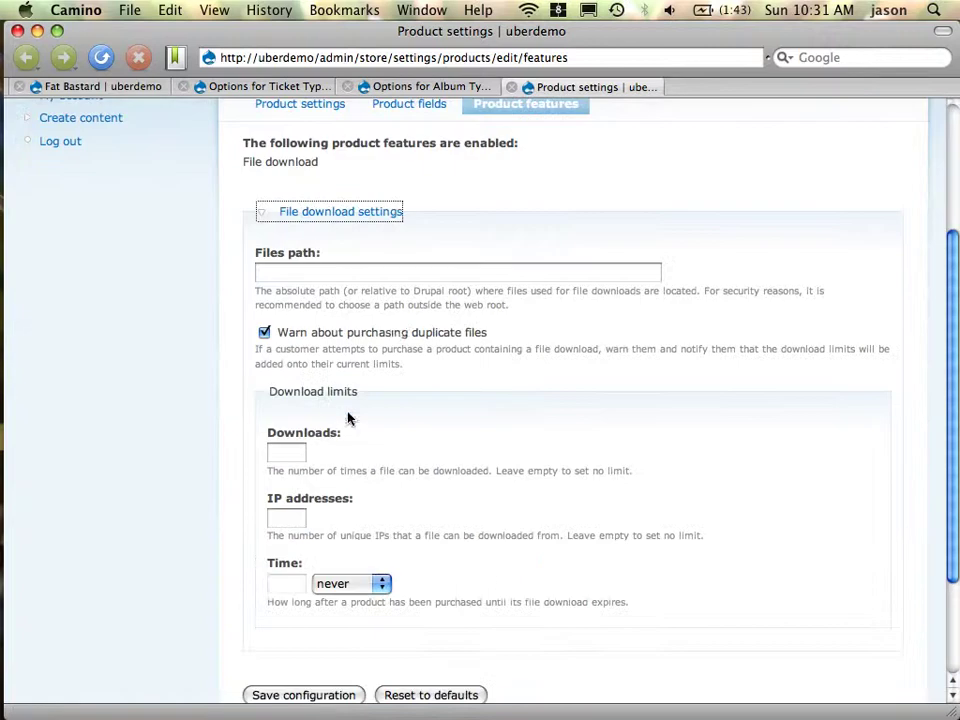
click(439, 281)
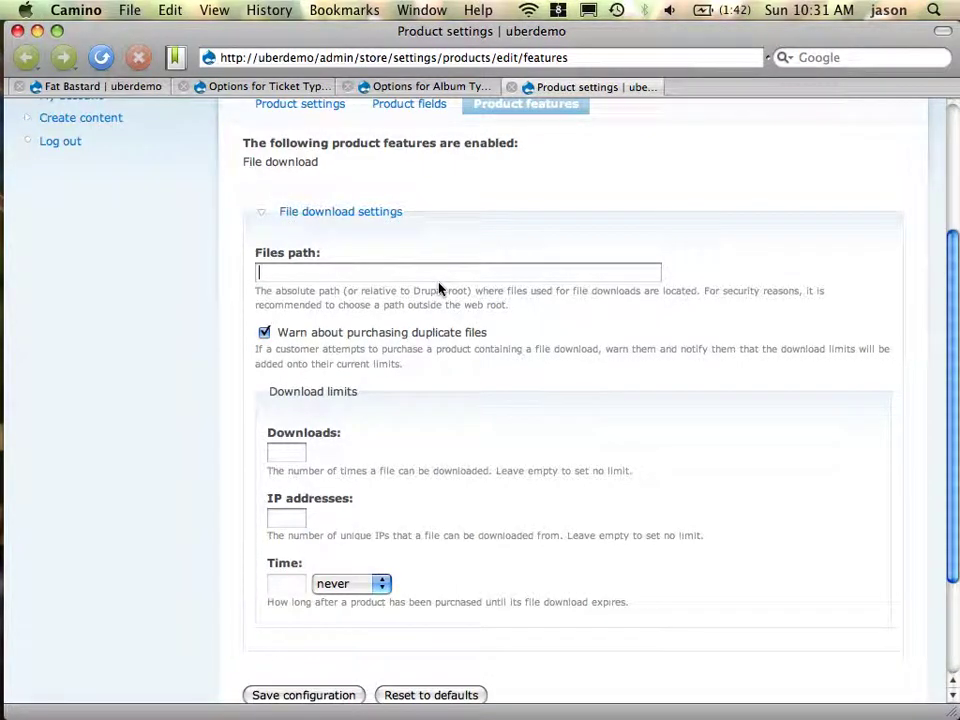
In Terminal, go up from the current folder to the uberdemo folder and list its contents
key(super+Tab)
key(super+Tab)
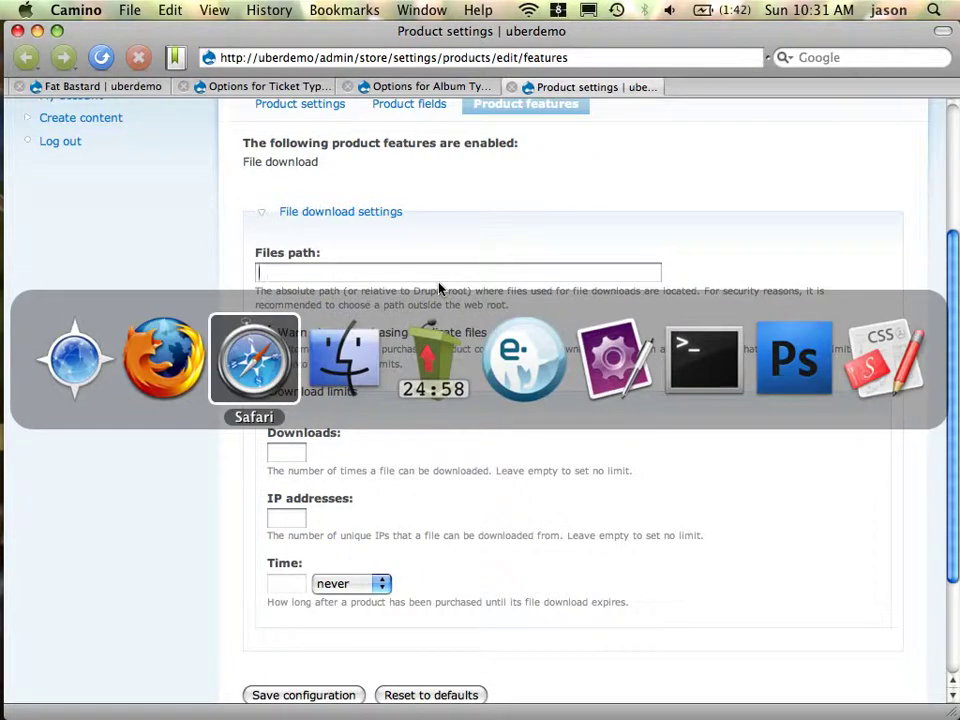
key(super+Tab)
key(super+Tab)
key(super+Tab)
key(super+Tab)
key(super+Tab)
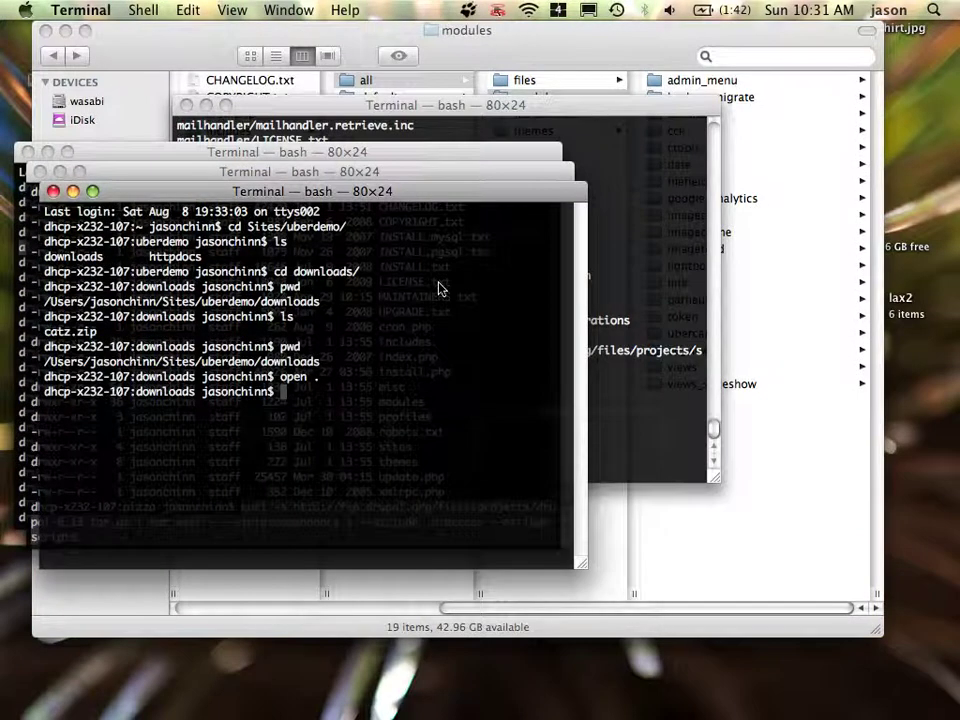
text(pwd)
key(Return)
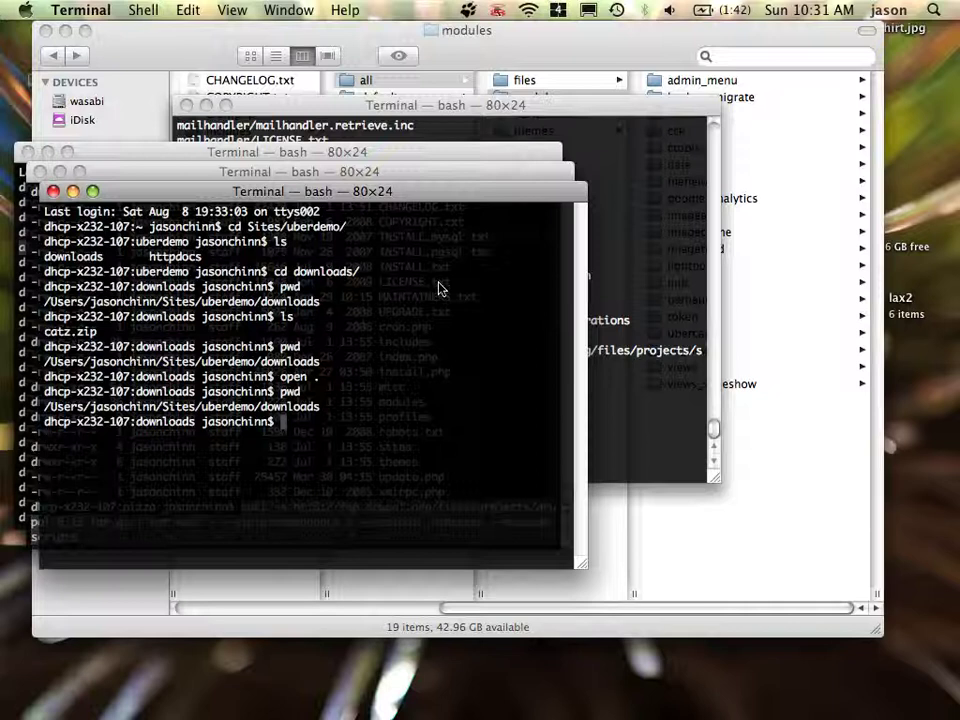
text(cd ../)
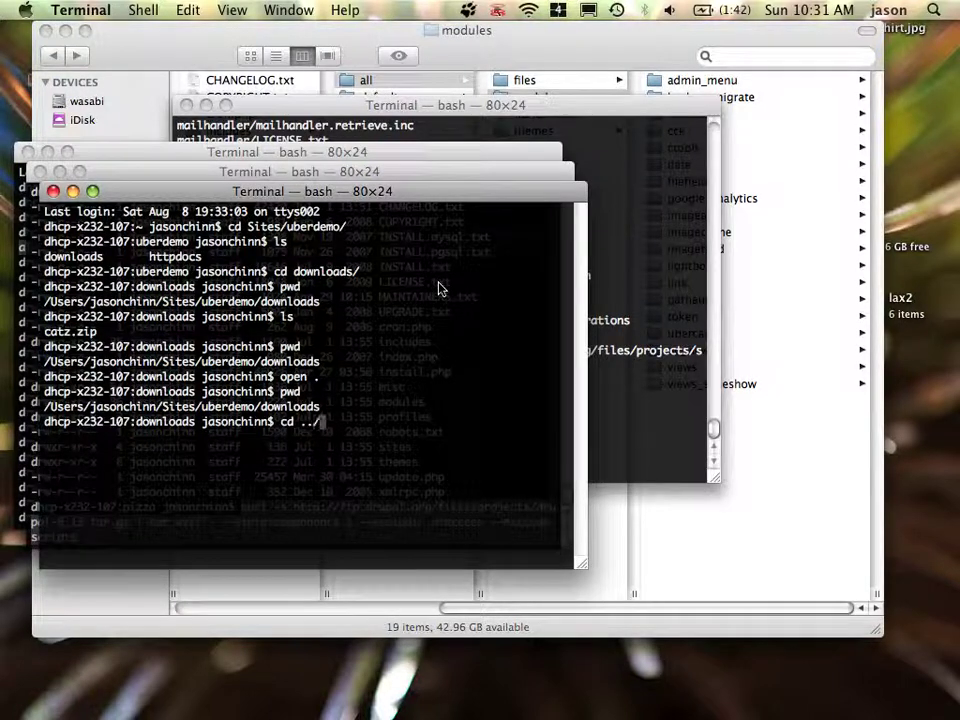
key(Return)
text(ls)
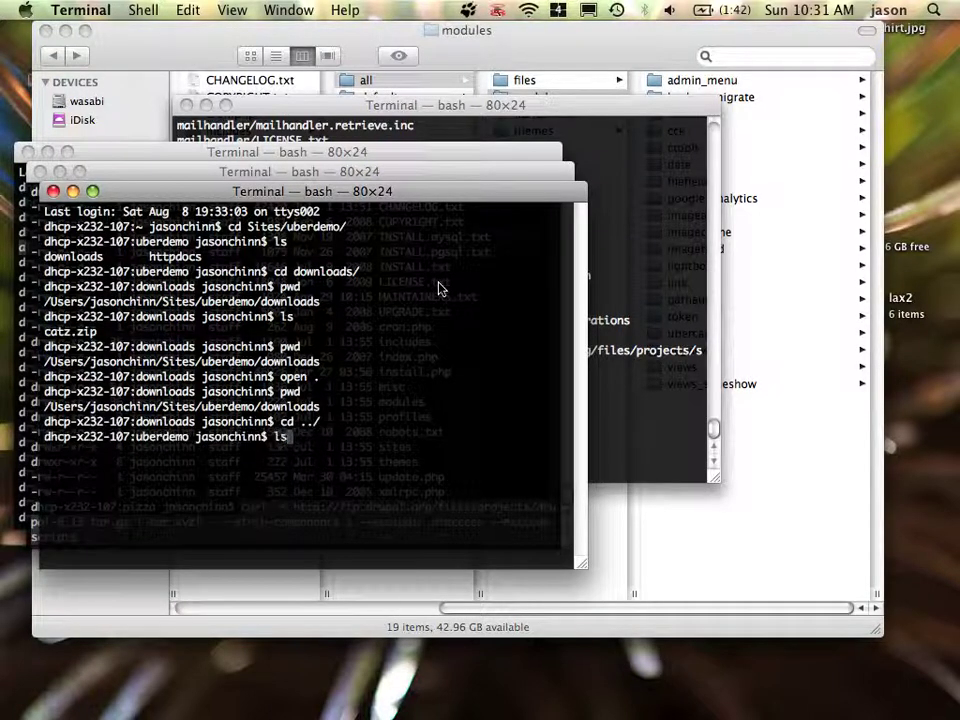
key(Return)
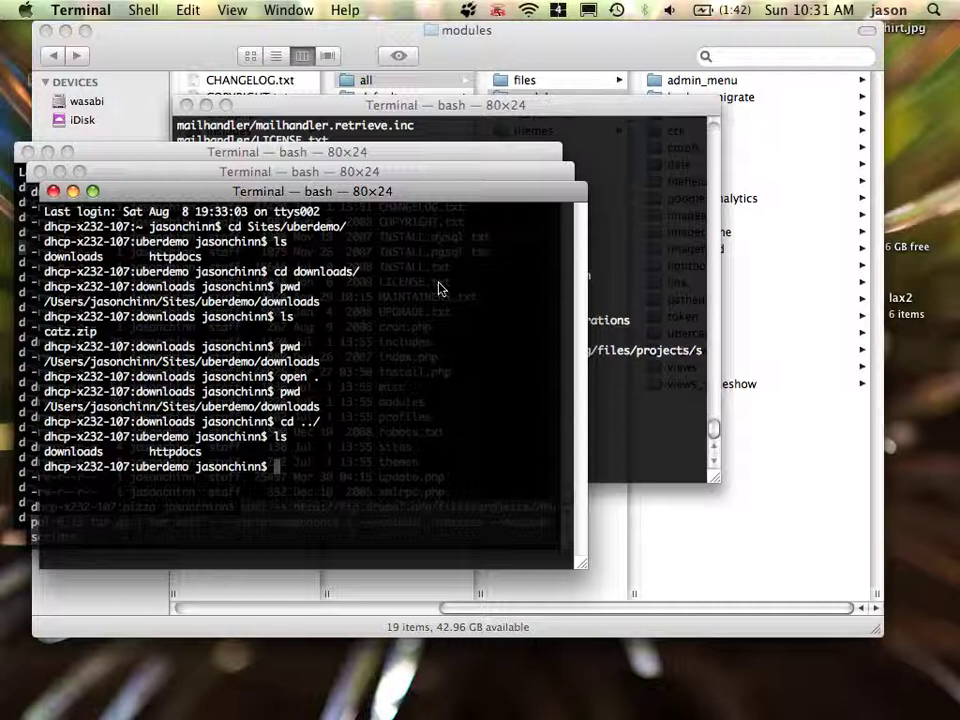
Move through the httpdocs folder into the downloads folder
text(cd httpdocs/)
key(Return)
text(ls)
key(Return)
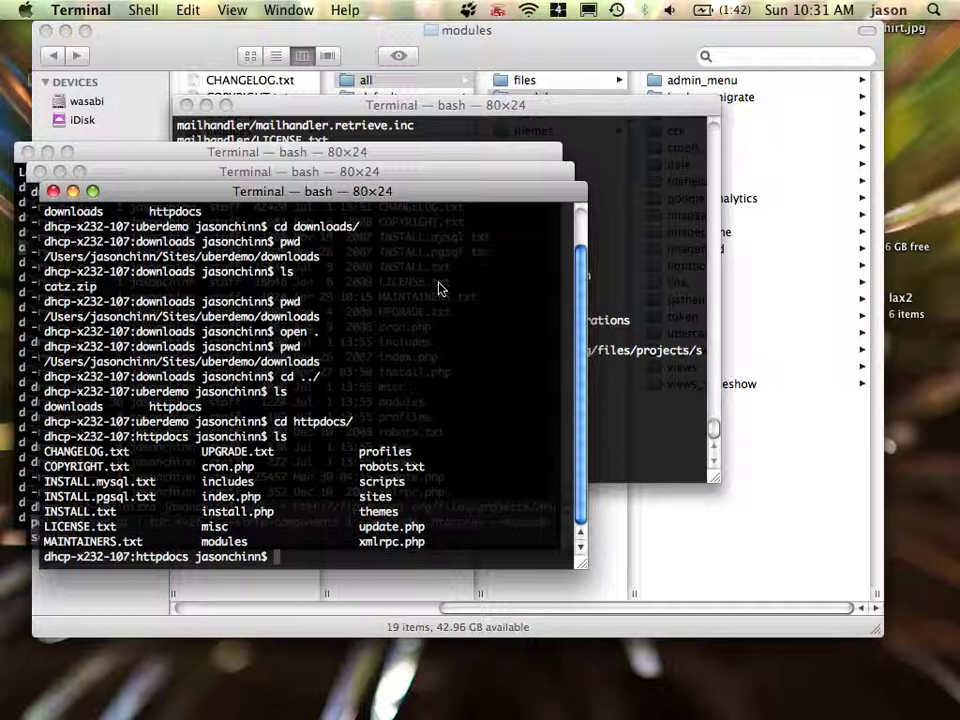
text(cd .../d)
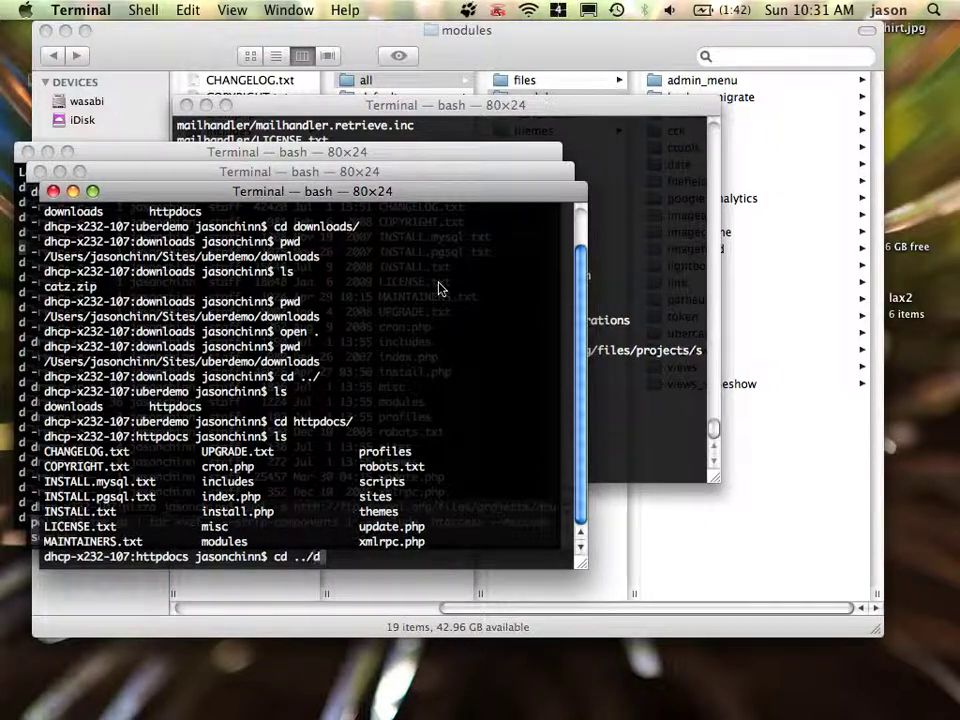
key(Tab)
key(Return)
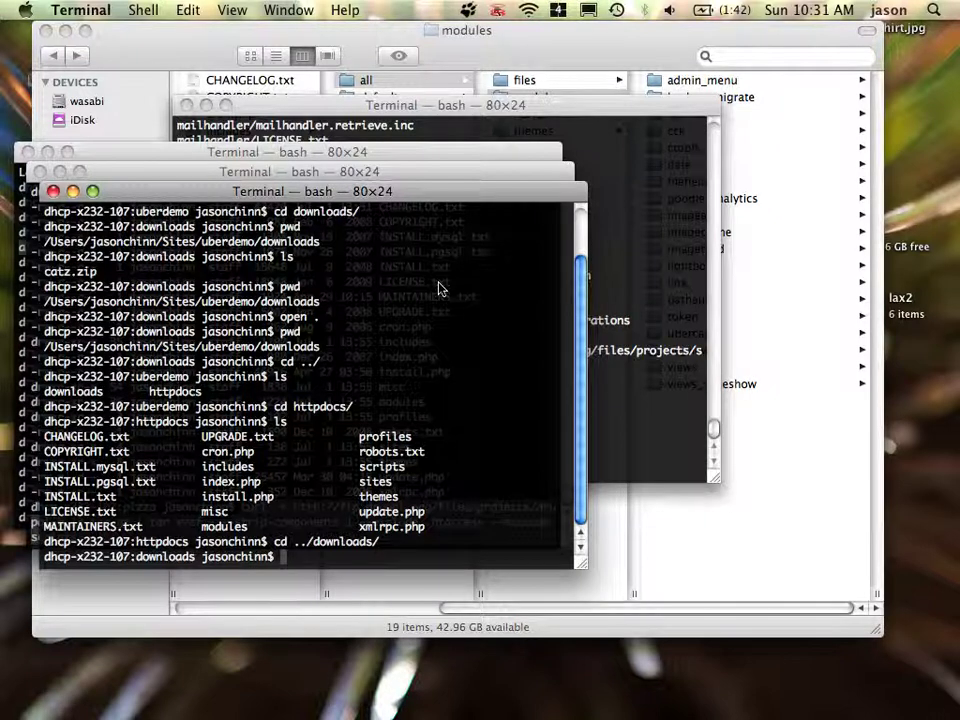
Print the downloads folder's full path with pwd and copy it
text(ls)
key(Return)
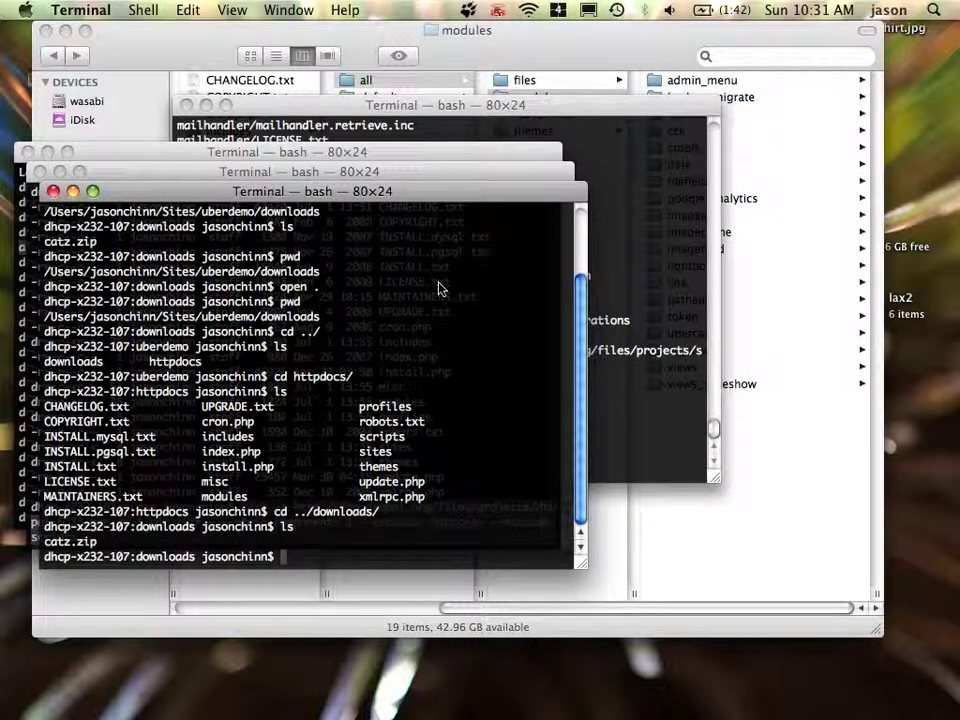
text(pwd)
key(Return)
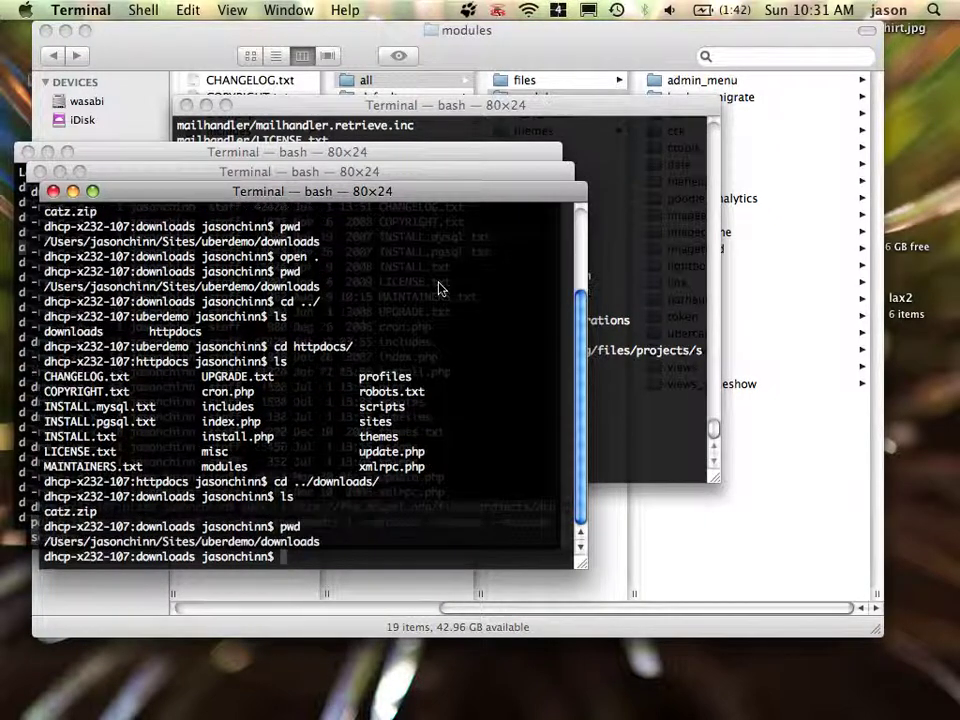
double_click(290, 541)
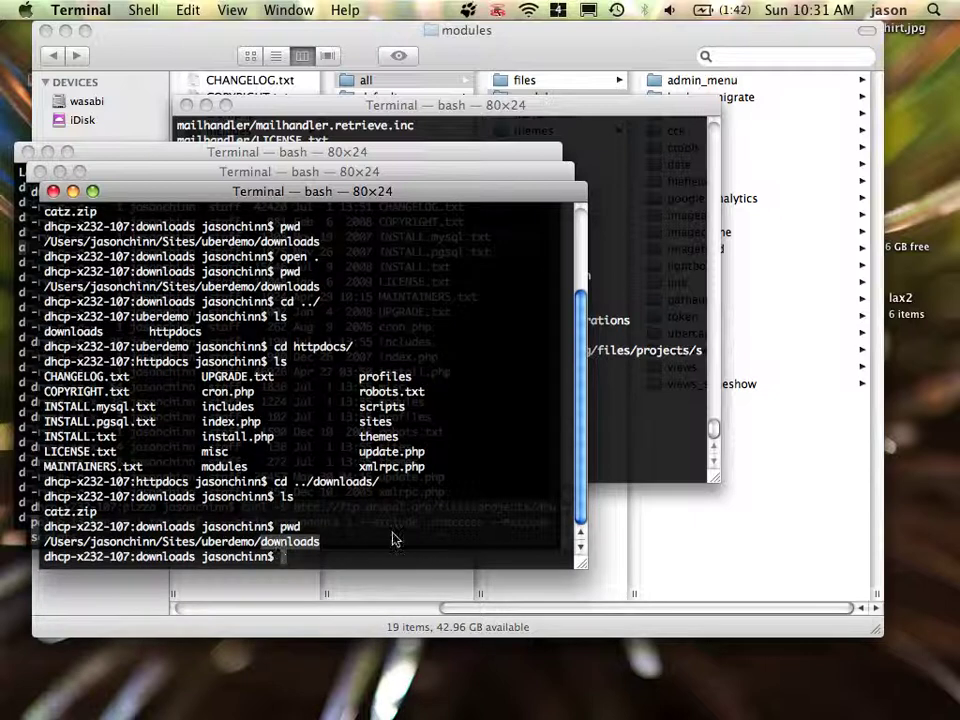
triple_click(38, 548)
key(super+c)
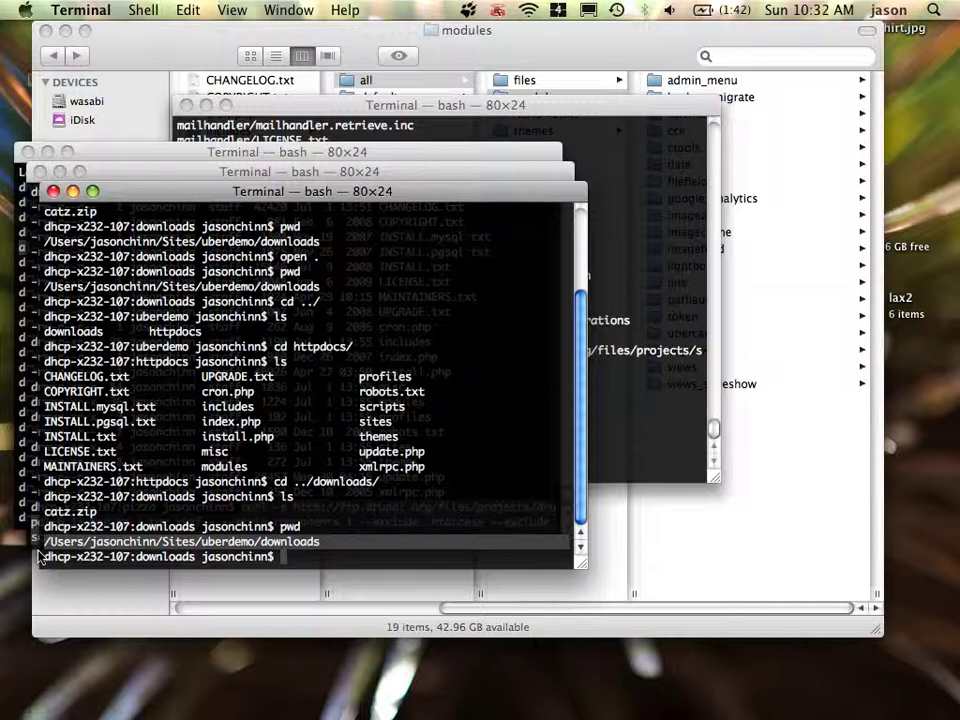
key(super+Tab)
Paste the downloads path into Files path in Camino and save the configuration
key(super+v)
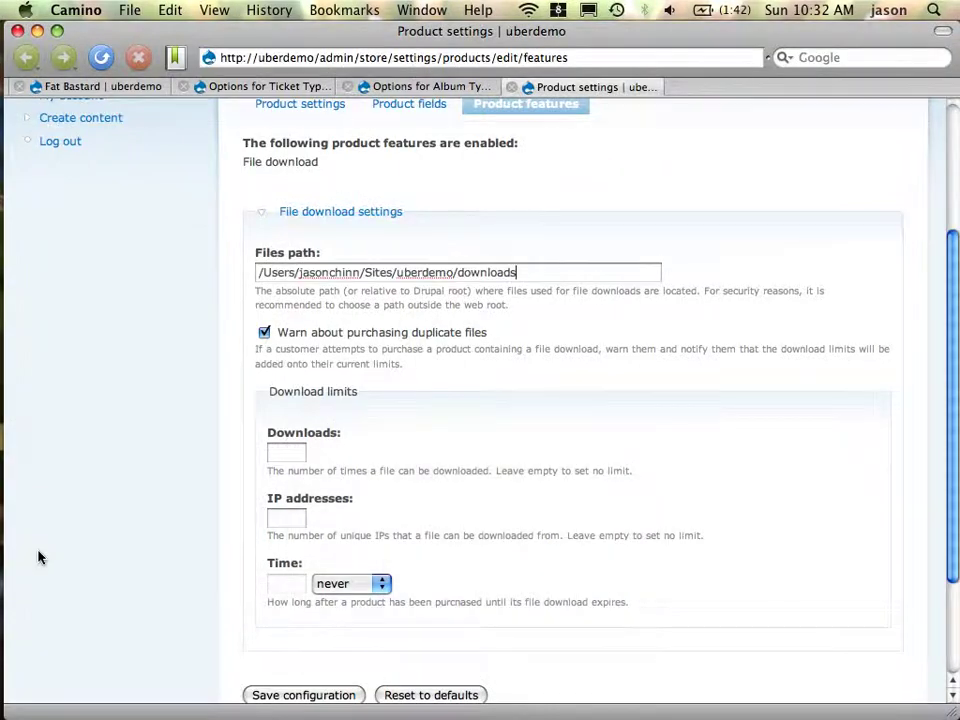
scroll(300, 500, down, 3)
click(306, 550)
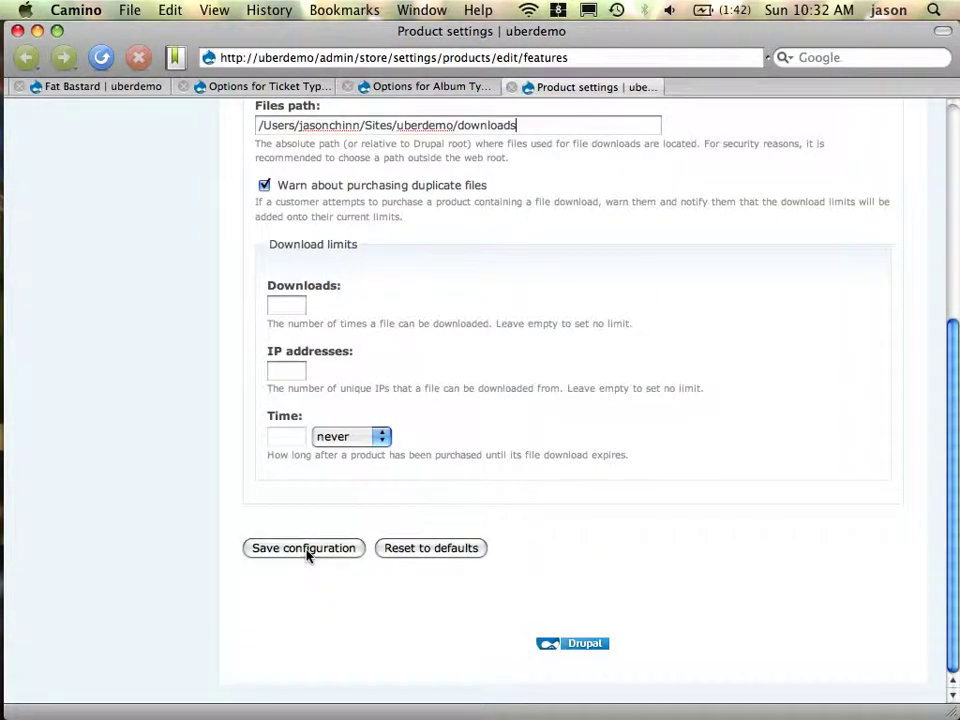
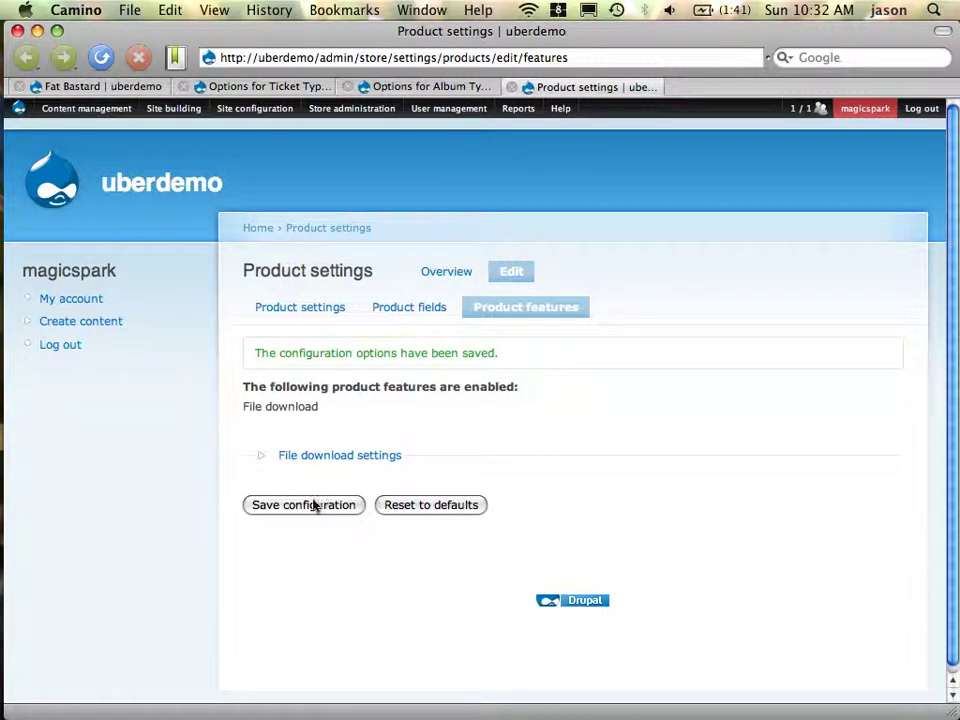
Save the product features configuration and go to Fat Bastard's Features page
click(313, 506)
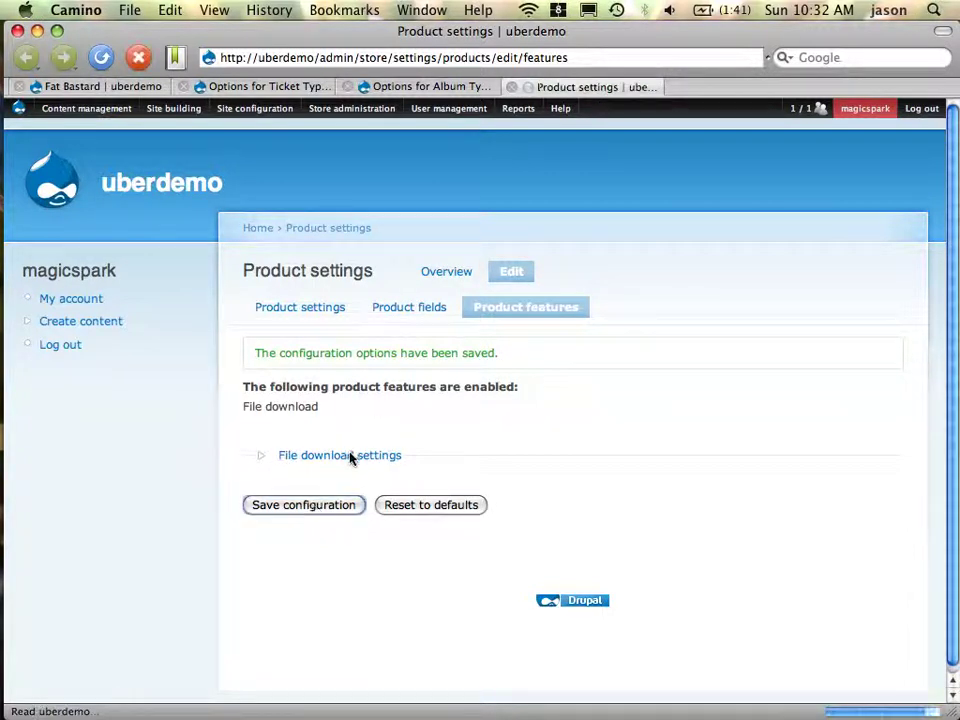
click(421, 89)
click(300, 88)
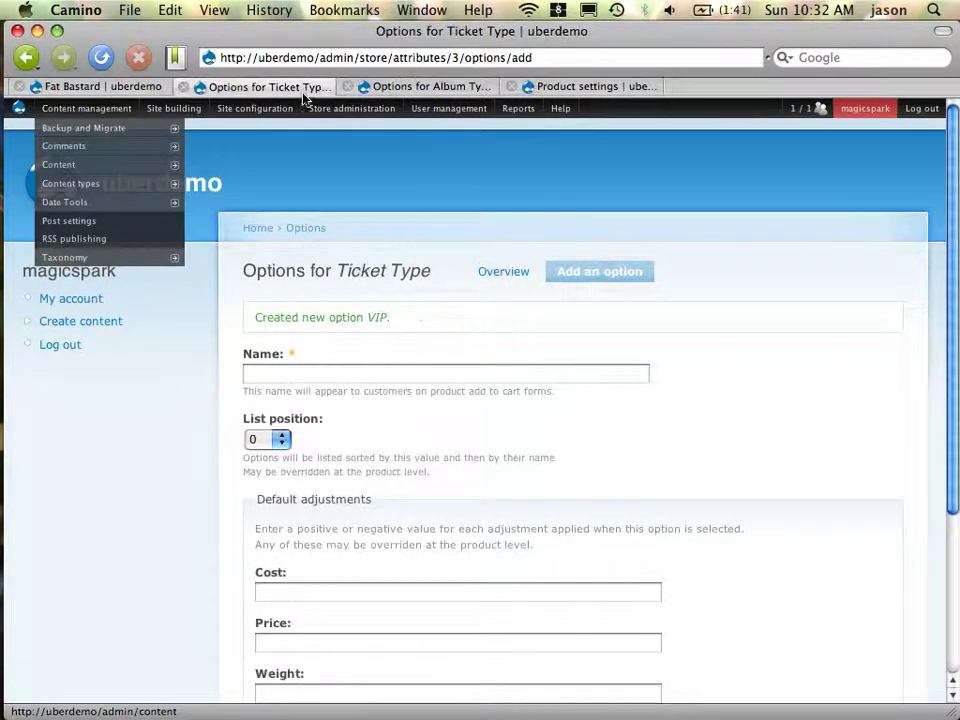
click(118, 88)
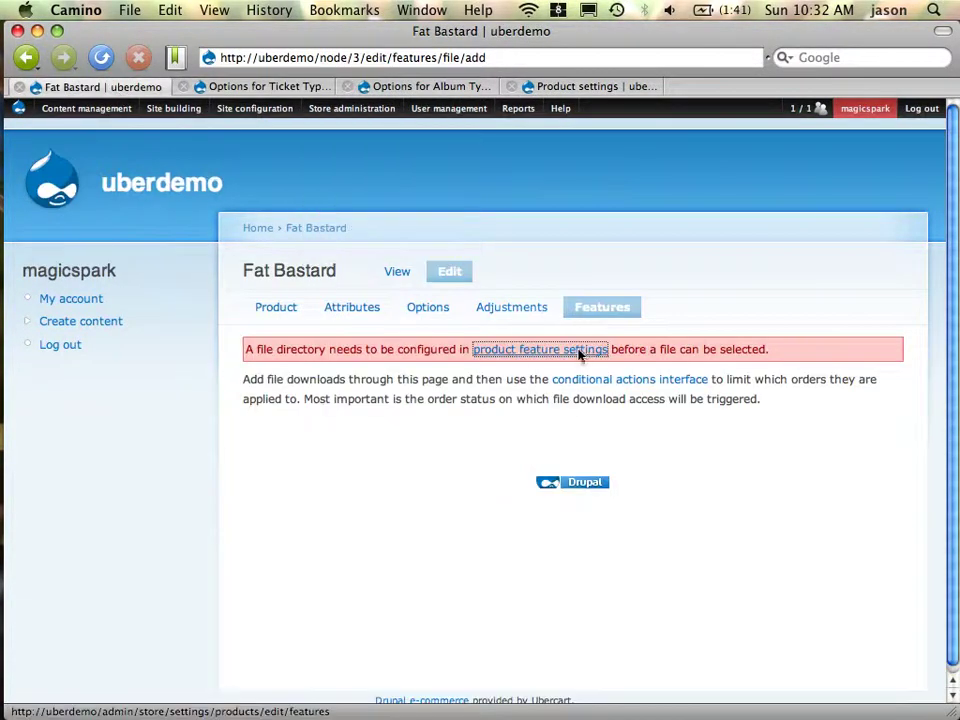
click(608, 310)
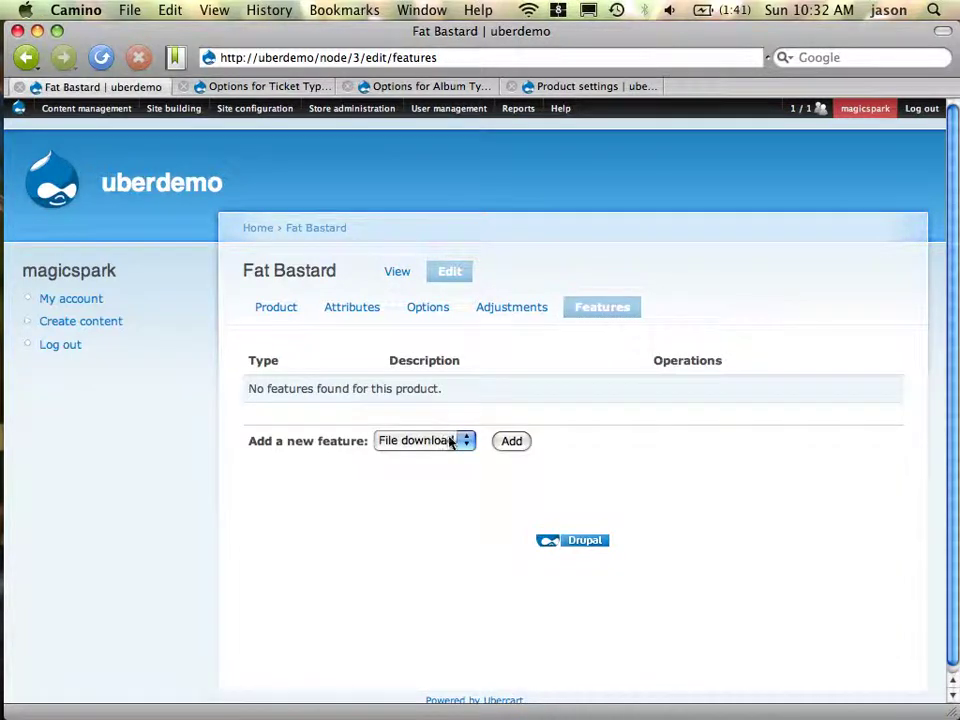
Start a file download feature for Fat Bastard using SKU afb-dl
click(515, 445)
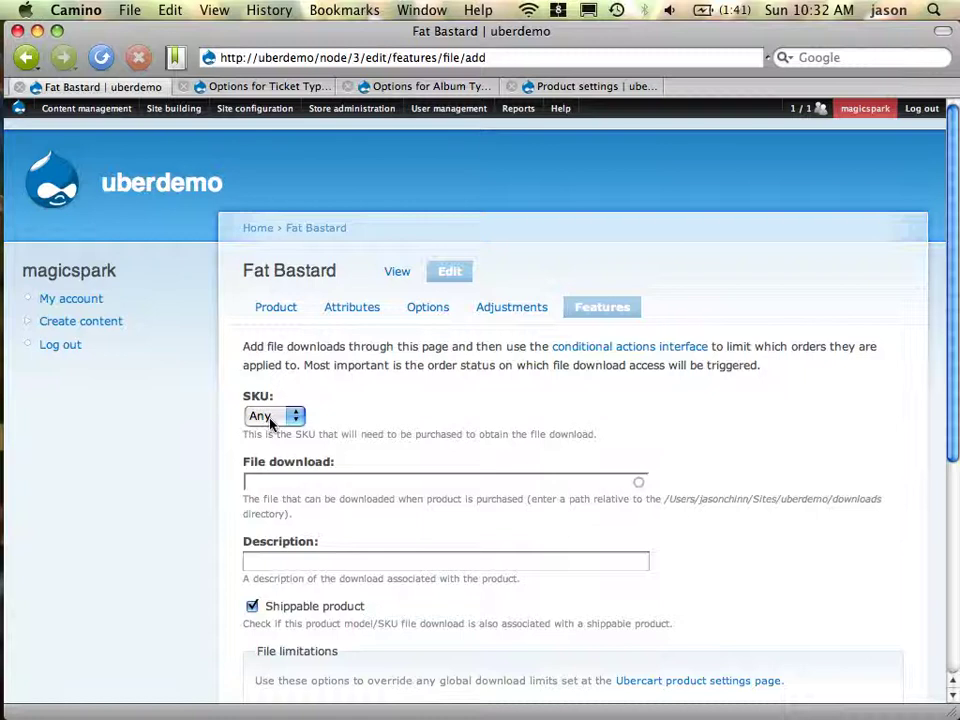
click(270, 420)
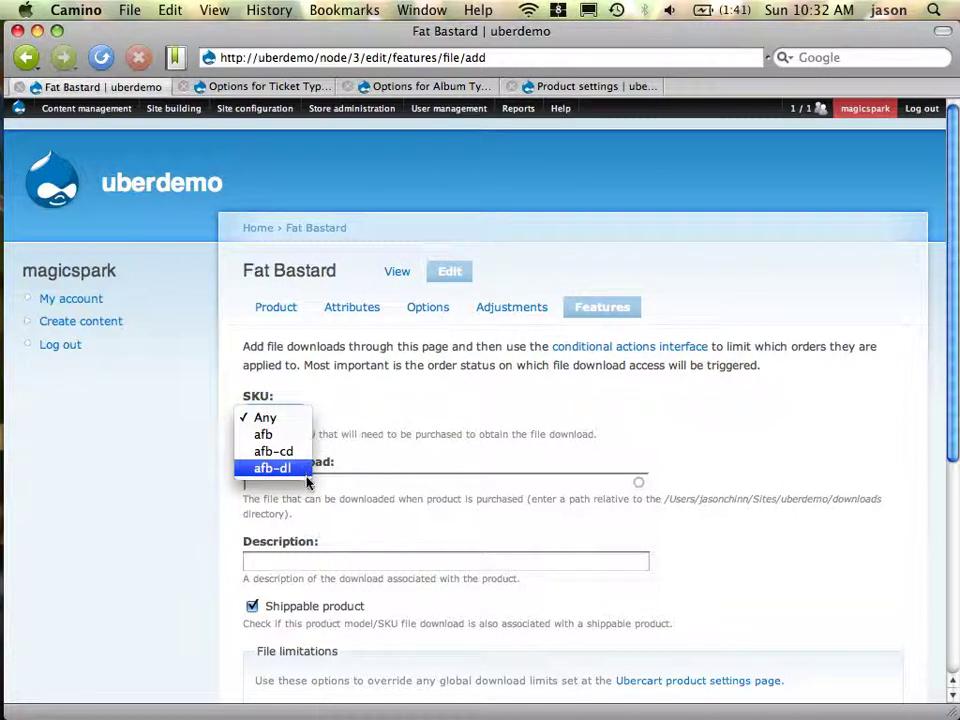
click(289, 506)
scroll(289, 506, down, 2)
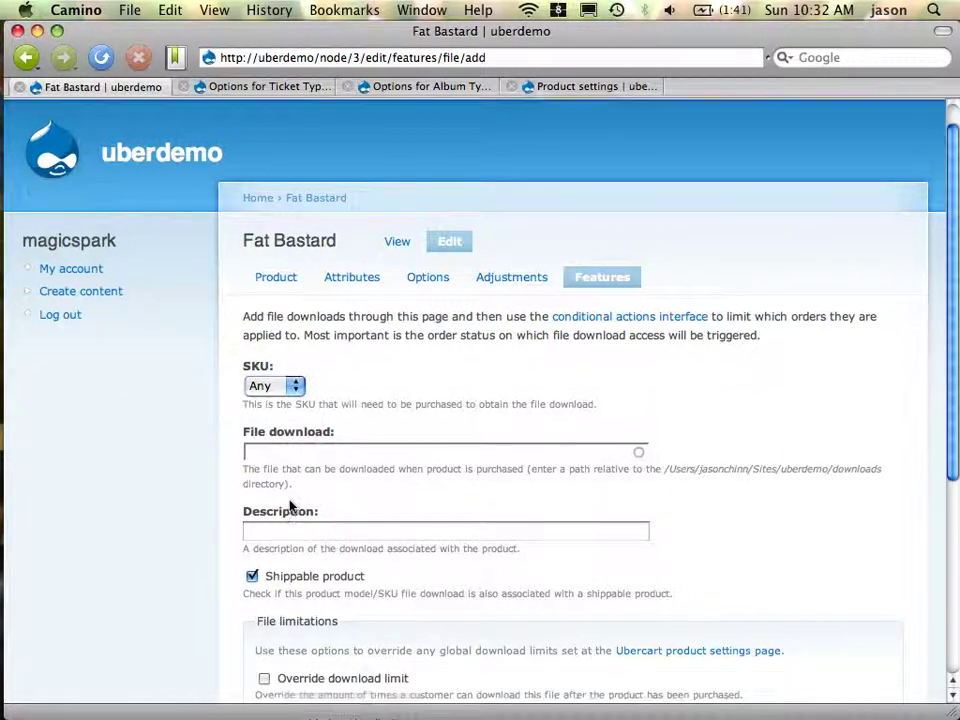
click(280, 357)
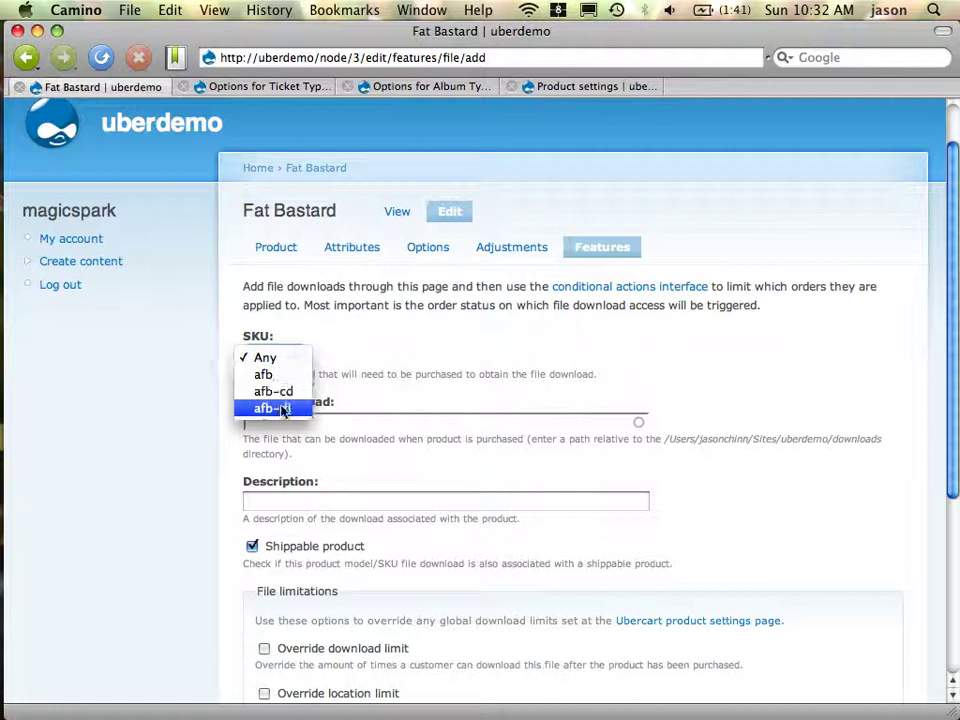
click(282, 408)
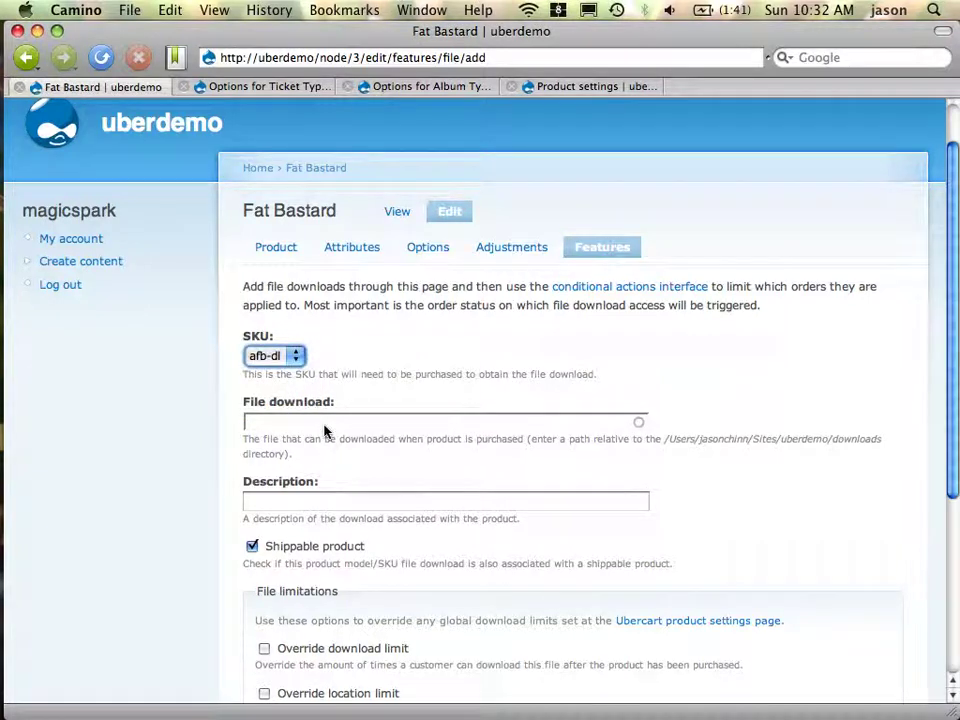
Set catz.zip as the download file, mark it non-shippable, and save the feature
click(360, 426)
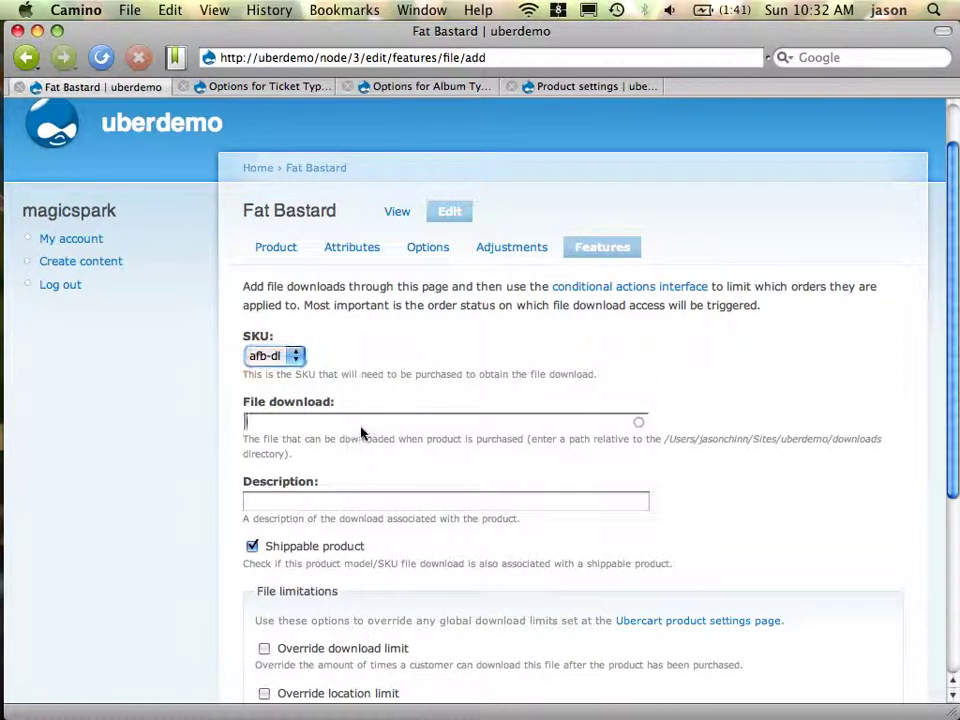
text(c)
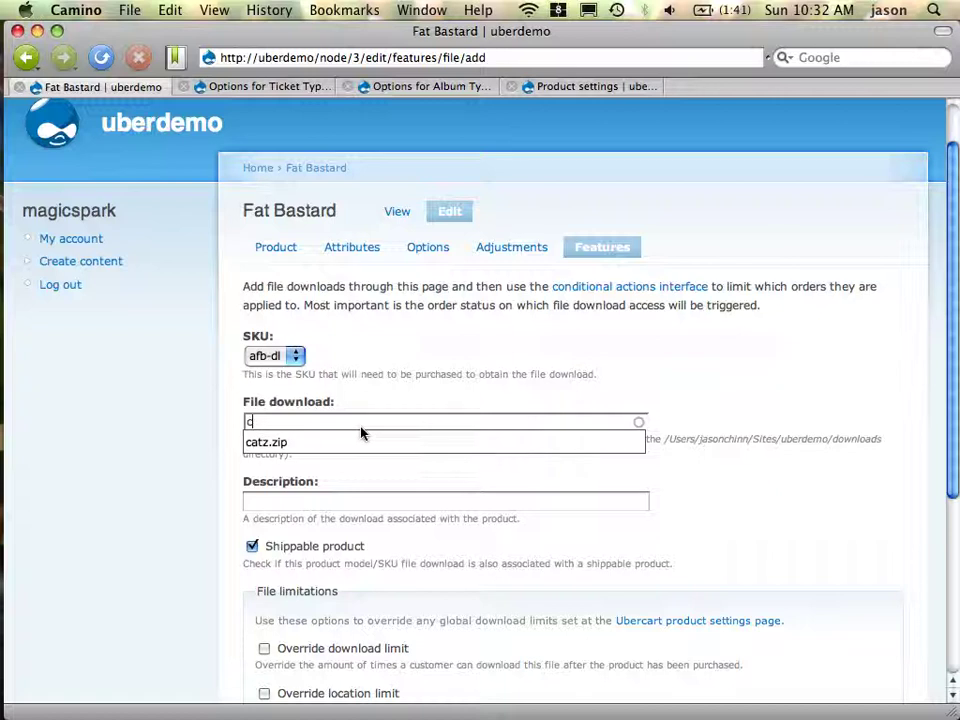
key(Down)
key(Return)
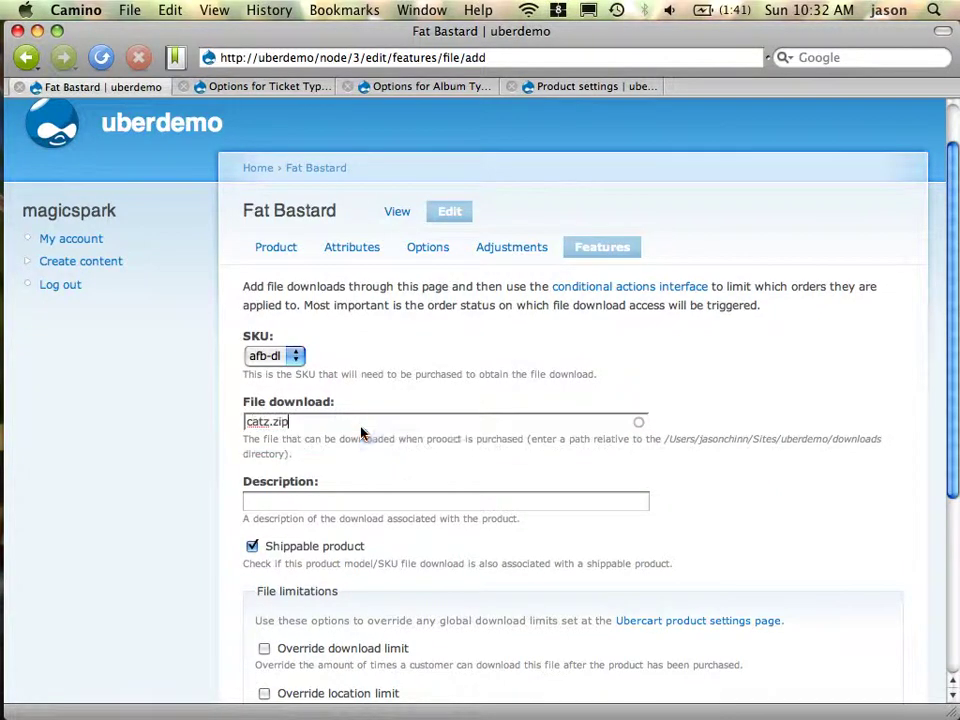
scroll(446, 514, down, 3)
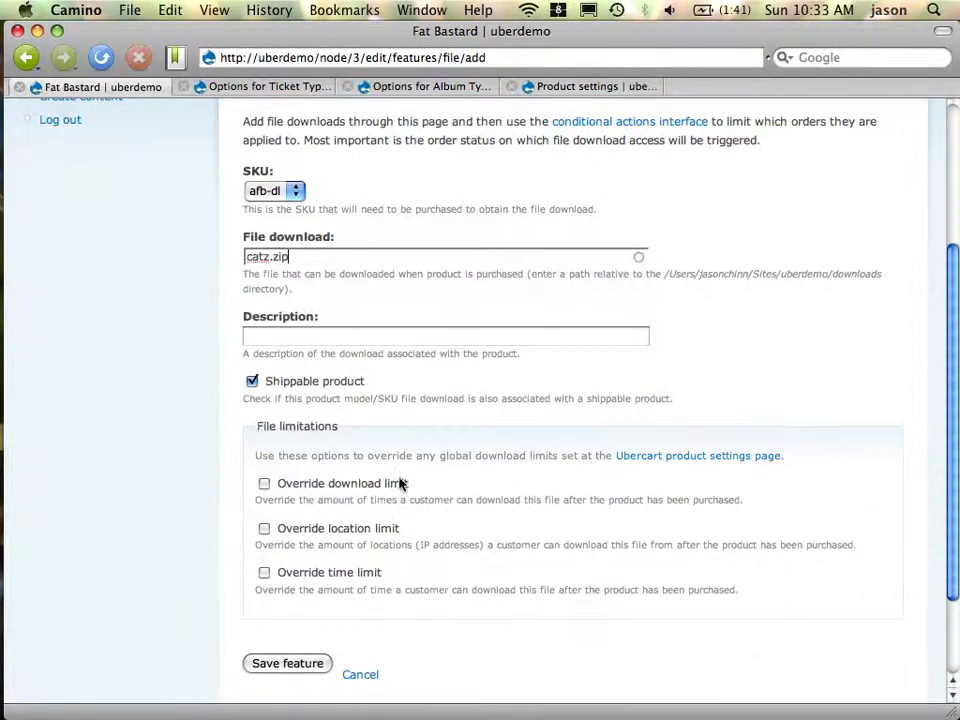
click(338, 388)
click(302, 665)
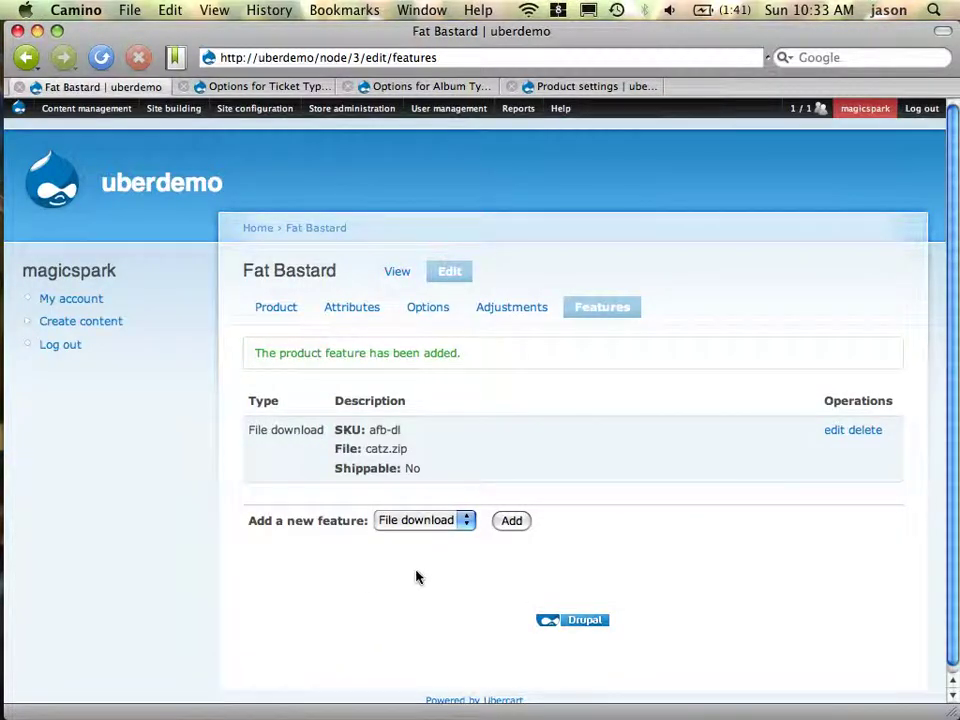
key(super+Tab)
key(super+Tab)
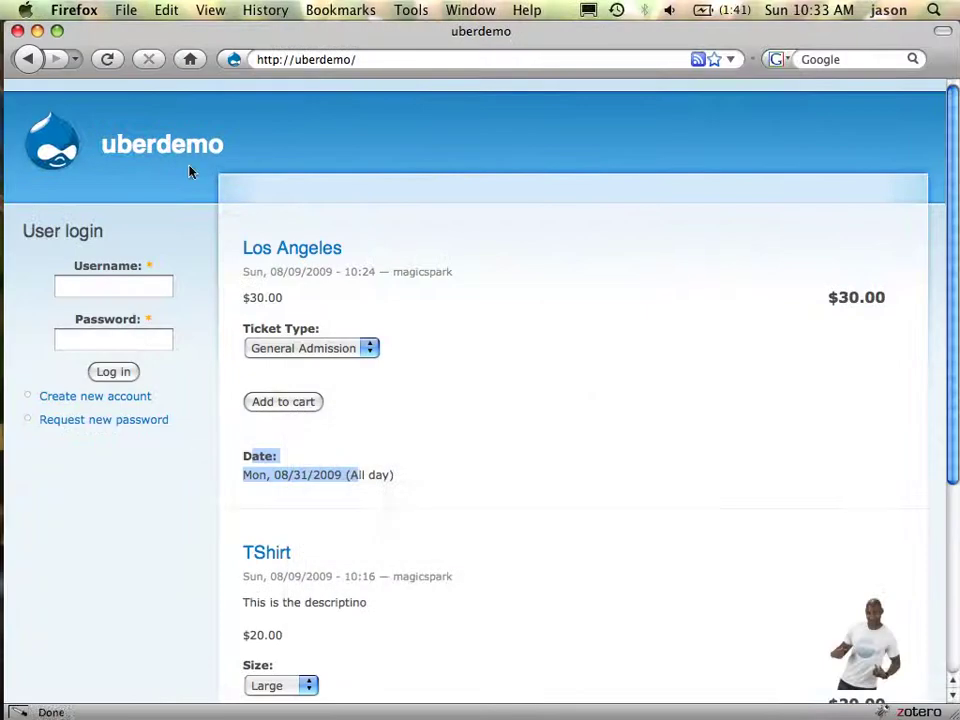
Reload the uberdemo front page and view the enlarged Fat Bastard album image
click(190, 153)
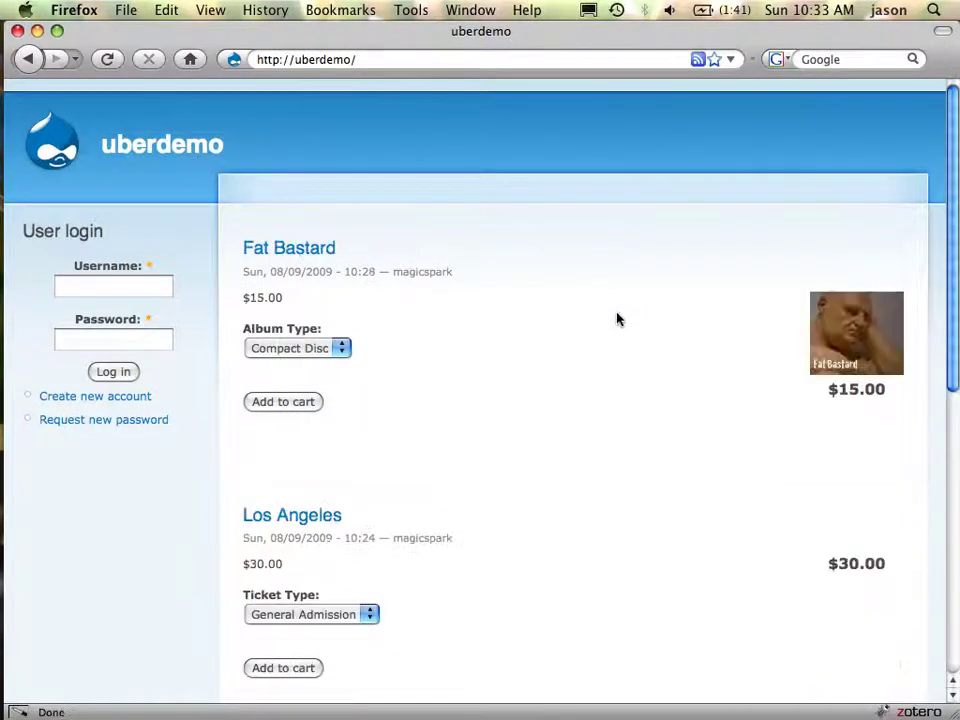
scroll(570, 512, down, 10)
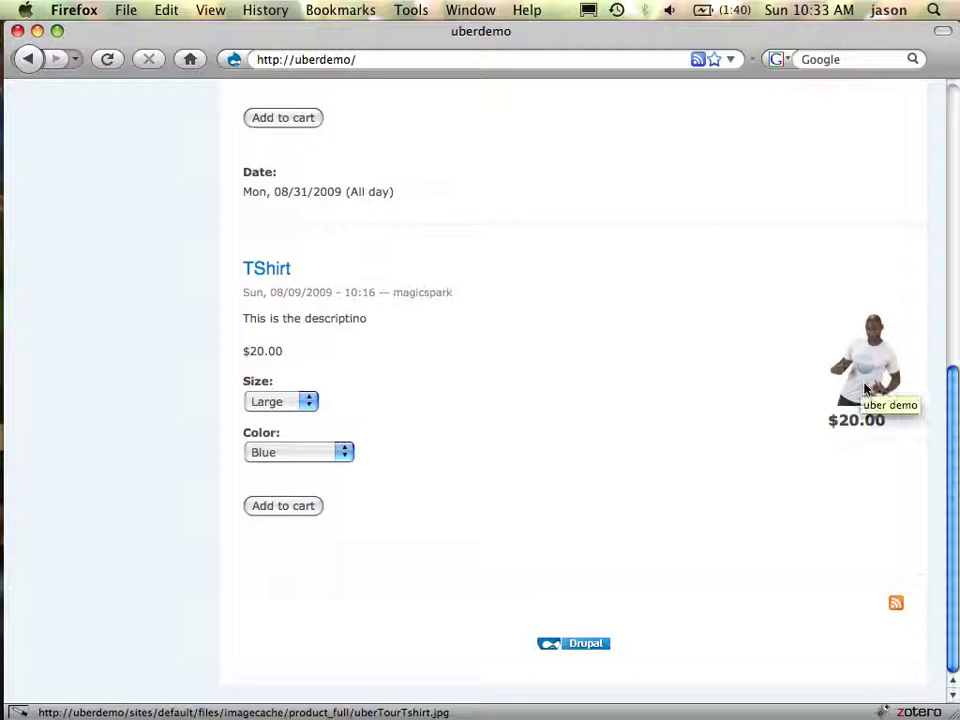
scroll(866, 388, up, 5)
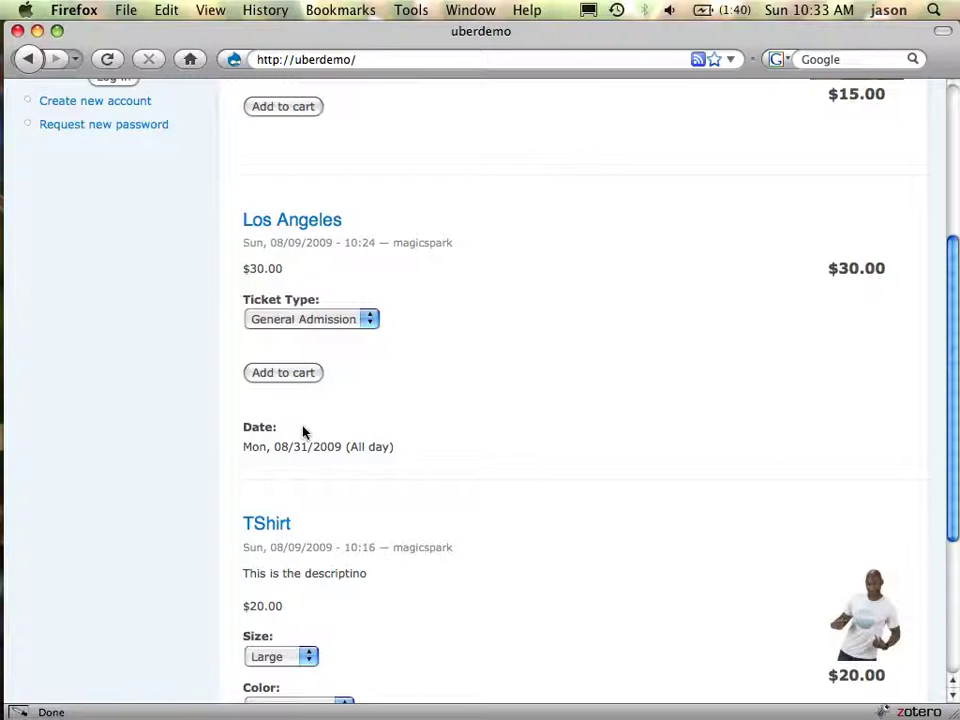
drag(252, 427, 386, 448)
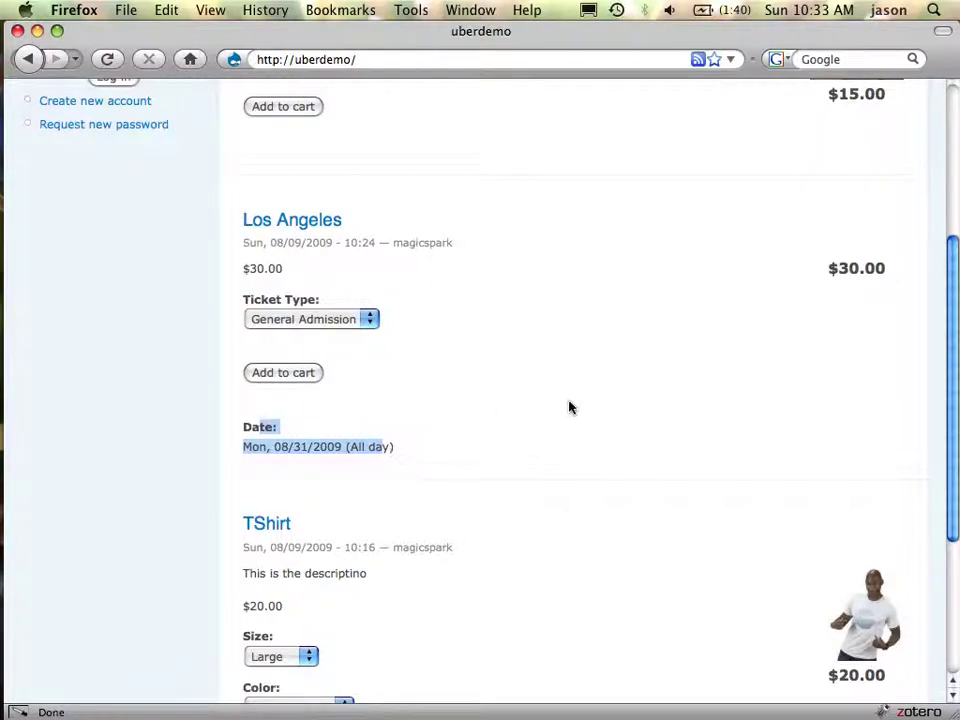
scroll(603, 425, up, 5)
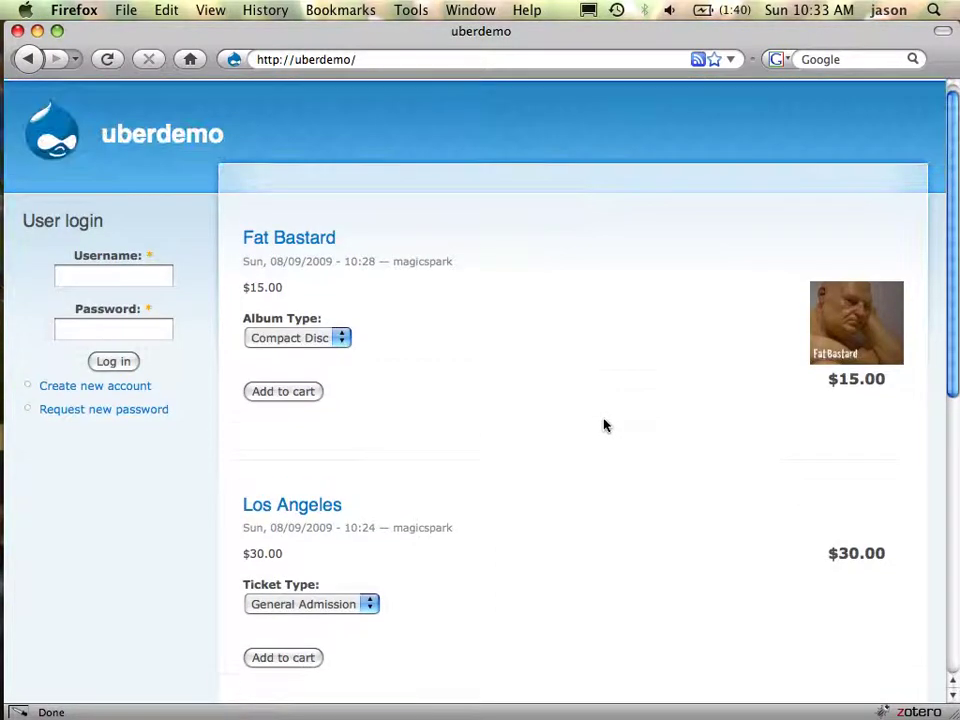
click(880, 334)
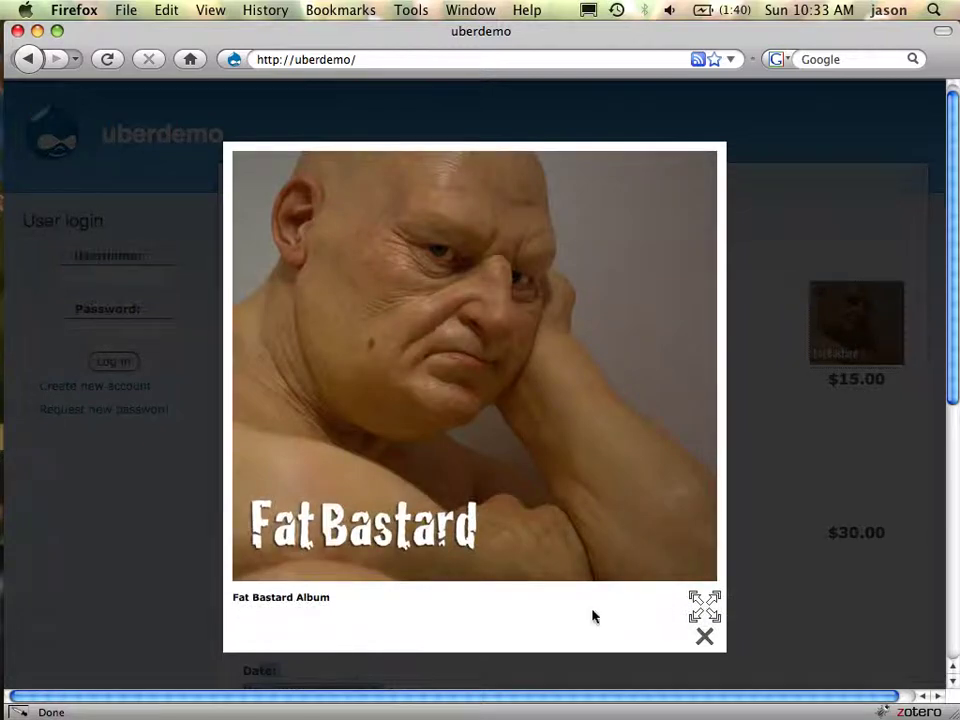
click(705, 636)
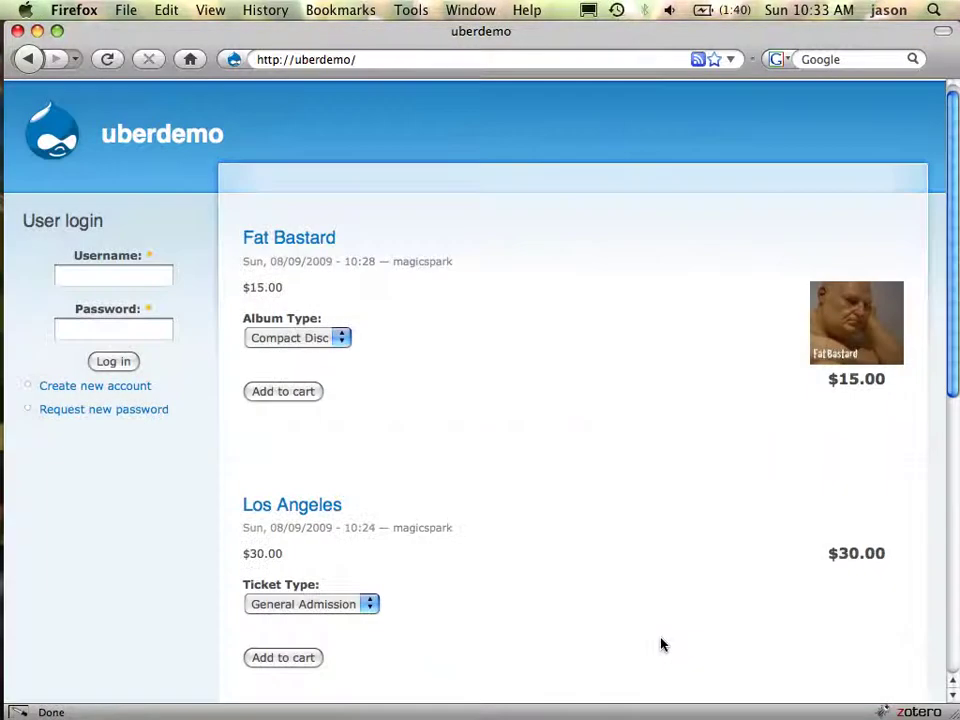
Set Fat Bastard's Album Type to Download and add it to the cart
click(317, 341)
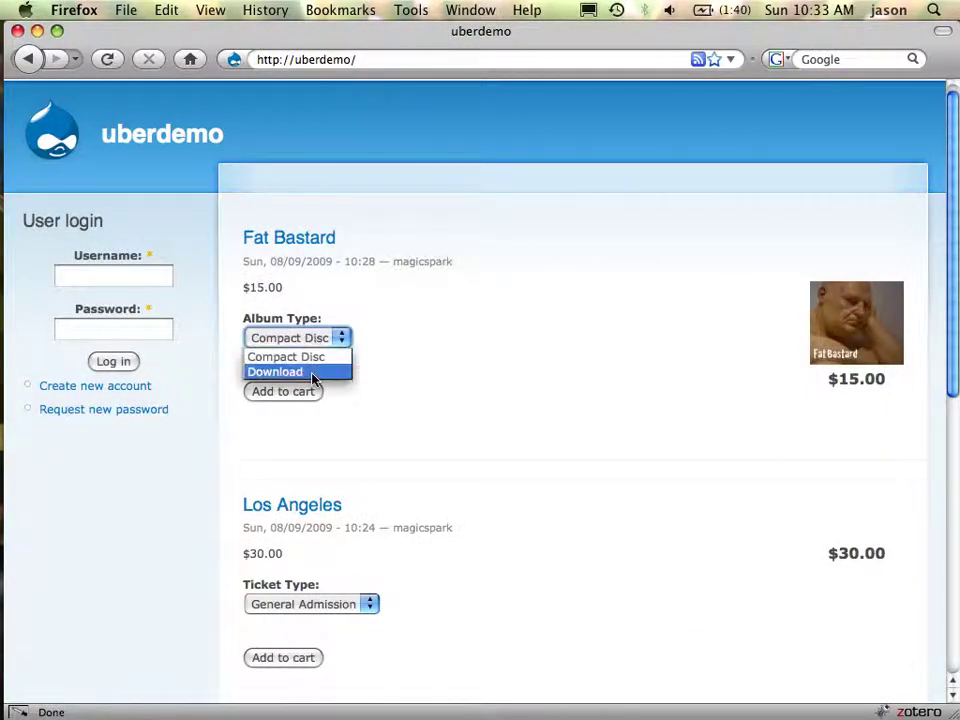
click(313, 380)
key(Down)
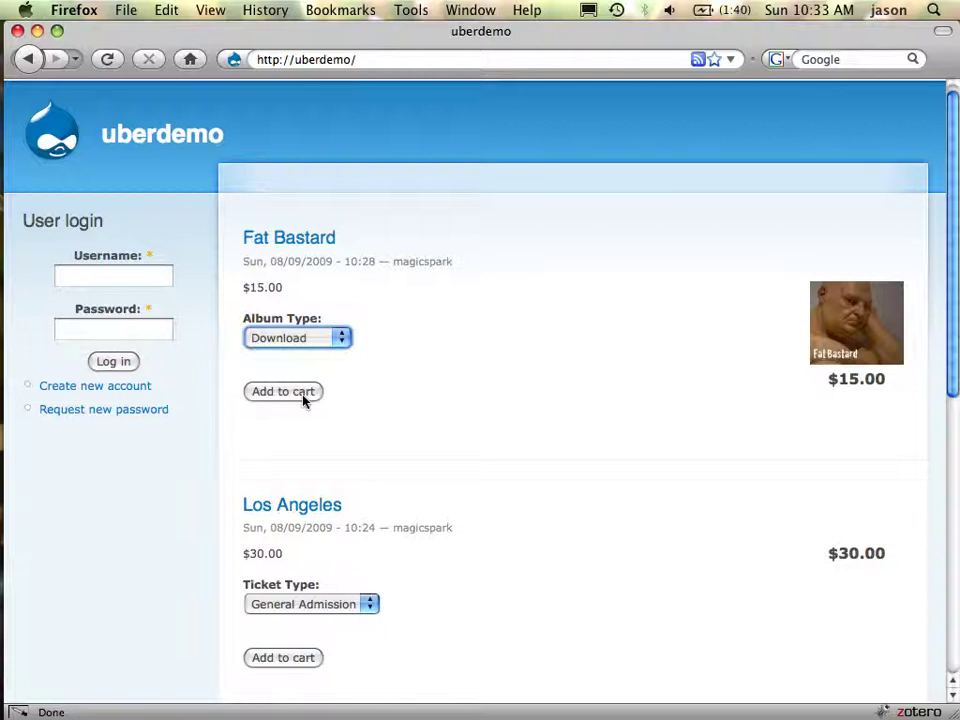
click(303, 399)
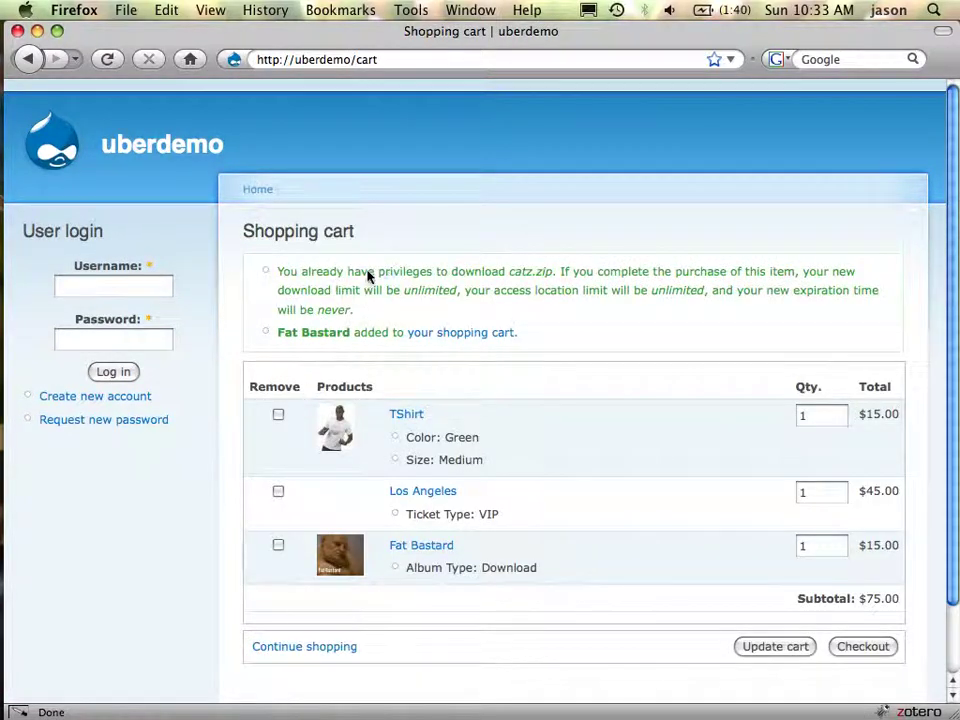
Highlight the cart's catz.zip download-privileges notice, then return to the Camino admin window
drag(367, 273, 651, 303)
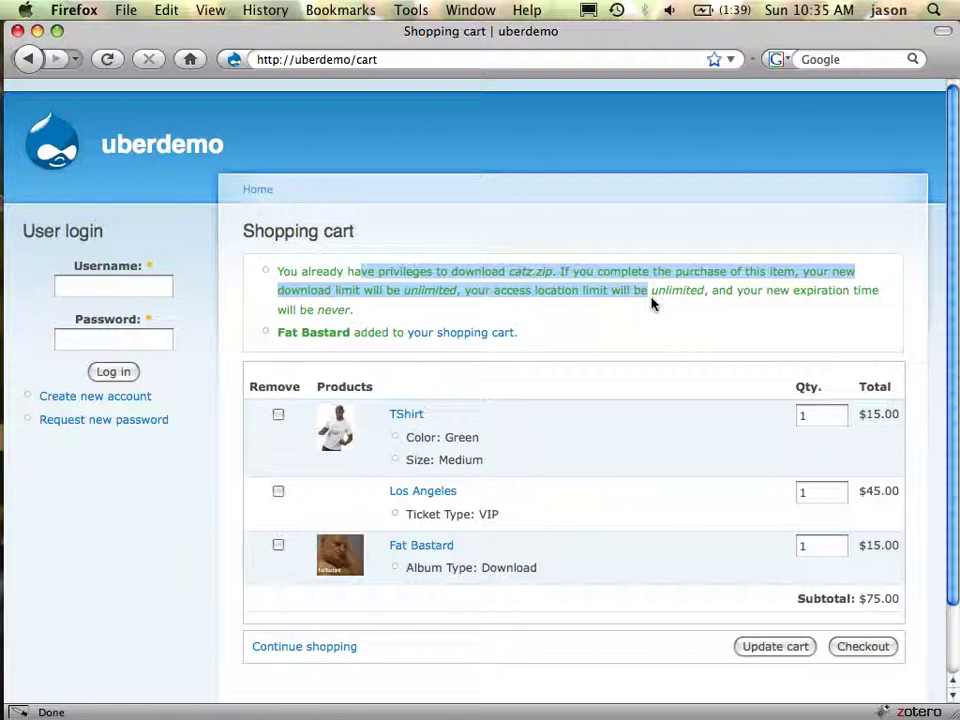
key(super+Tab)
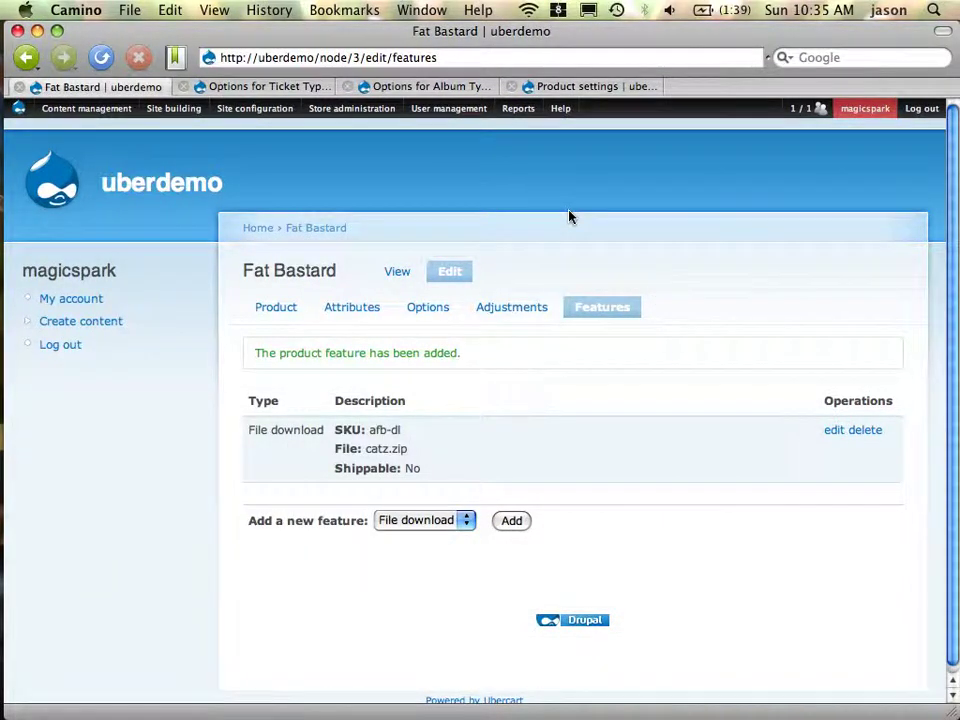
Save the Product settings configuration with the File download settings section expanded
mouse_move(360, 111)
mouse_move(365, 220)
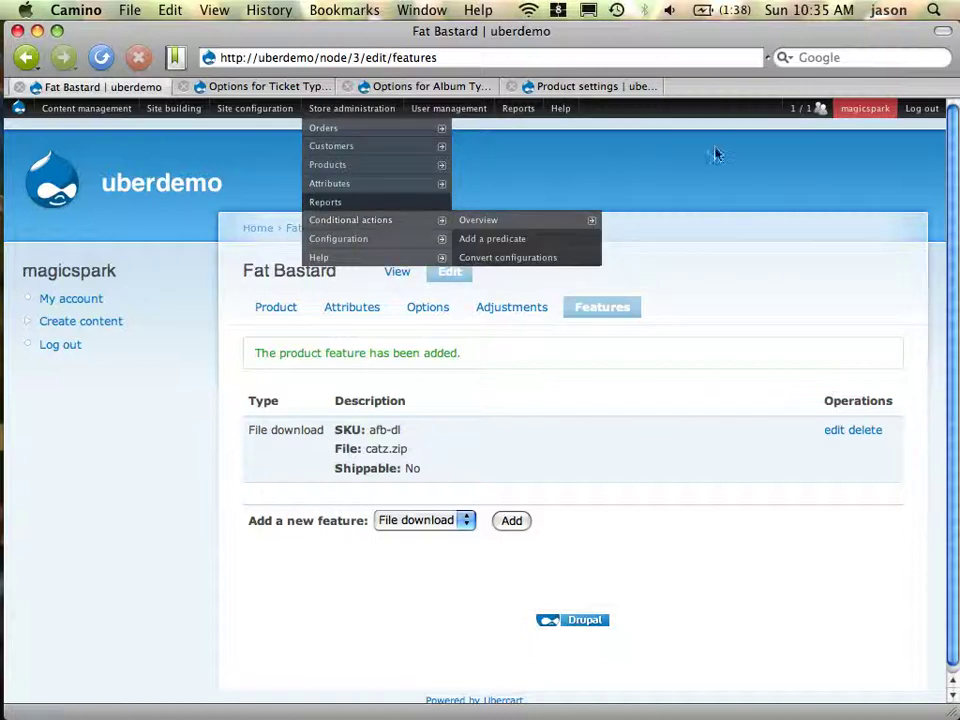
click(584, 90)
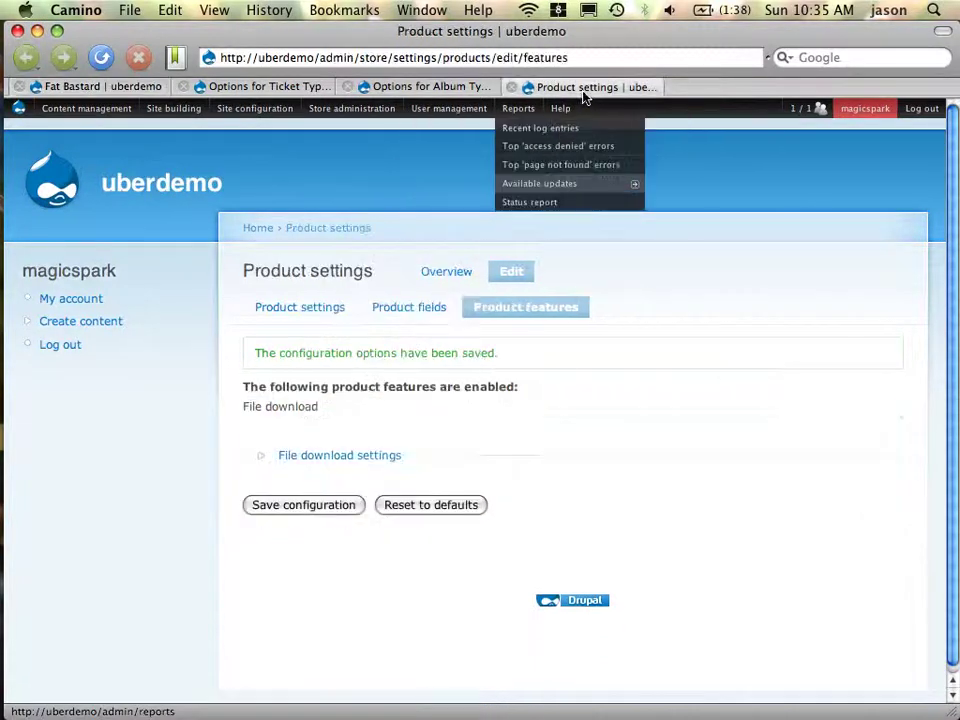
click(375, 458)
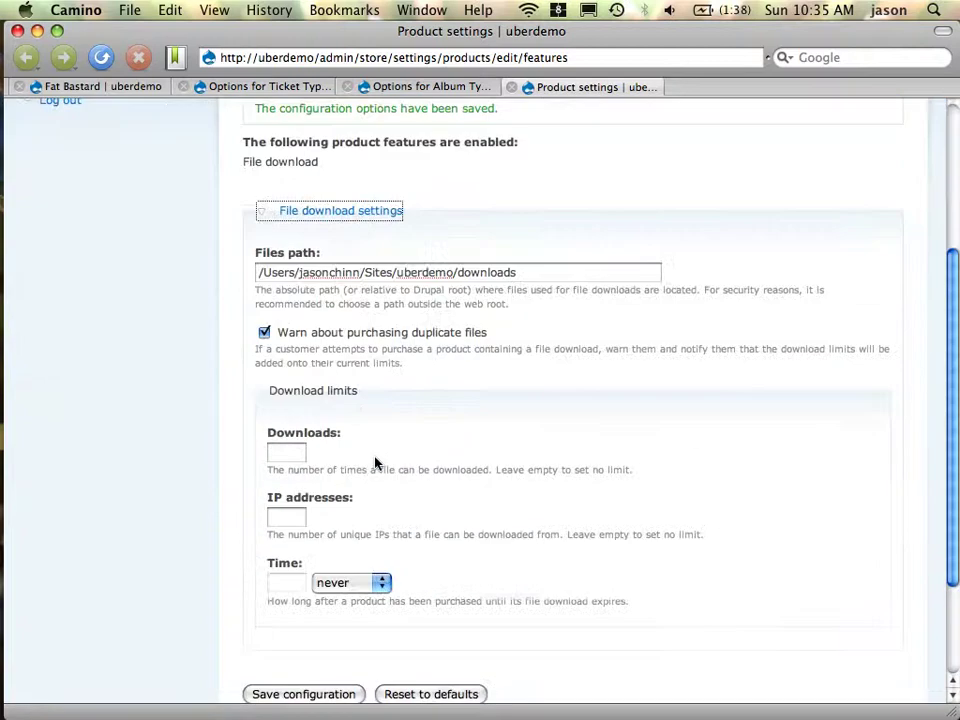
click(306, 697)
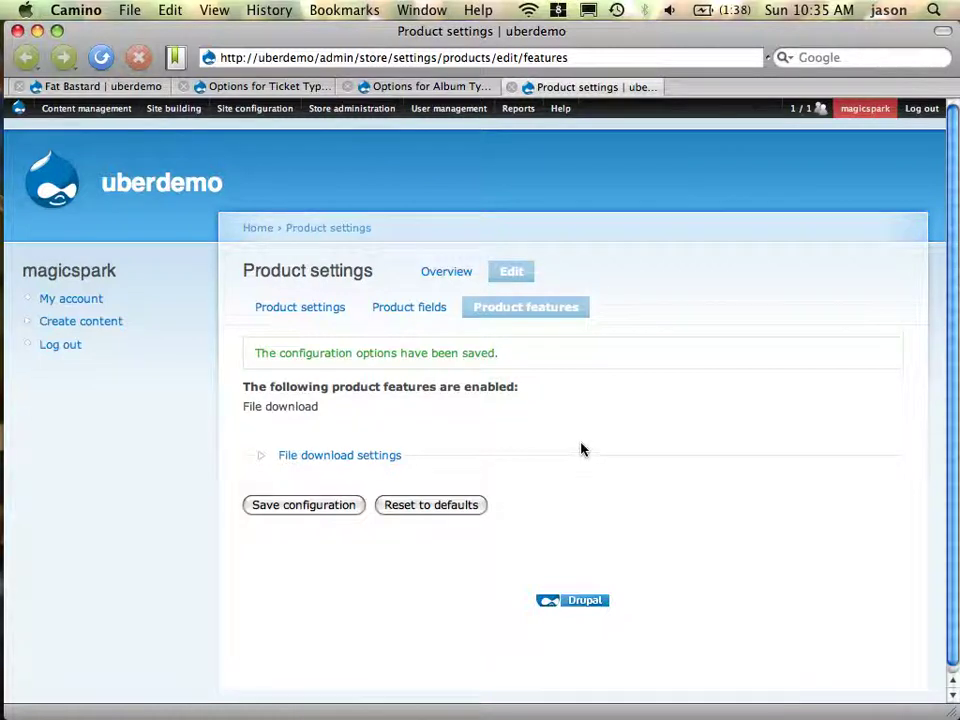
key(super+Tab)
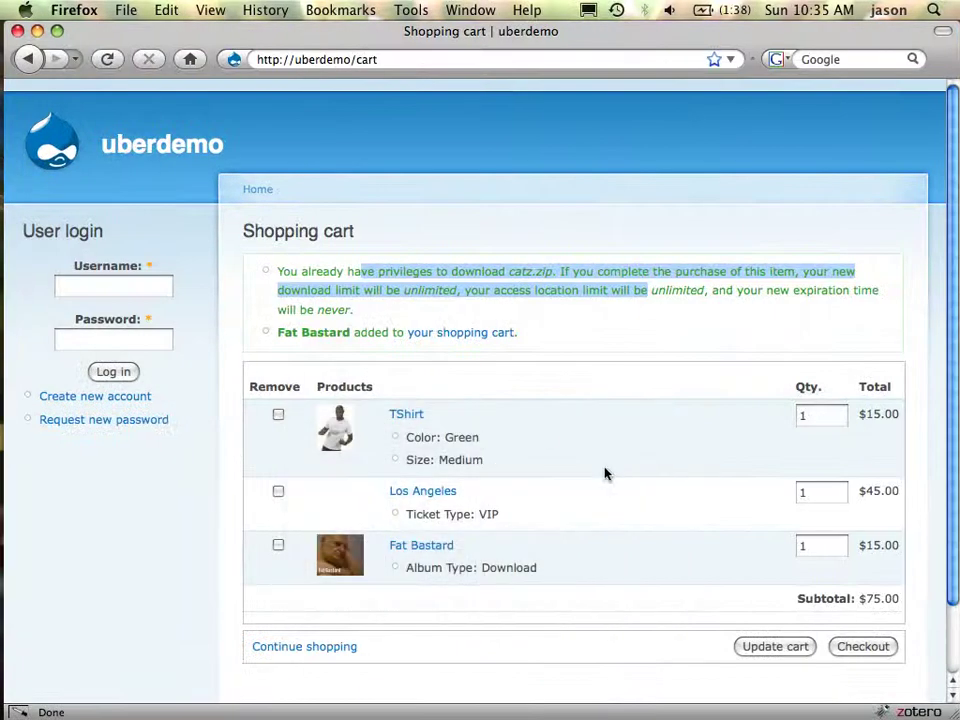
Proceed from the $75.00 cart to checkout and enter the customer's e-mail address
click(851, 650)
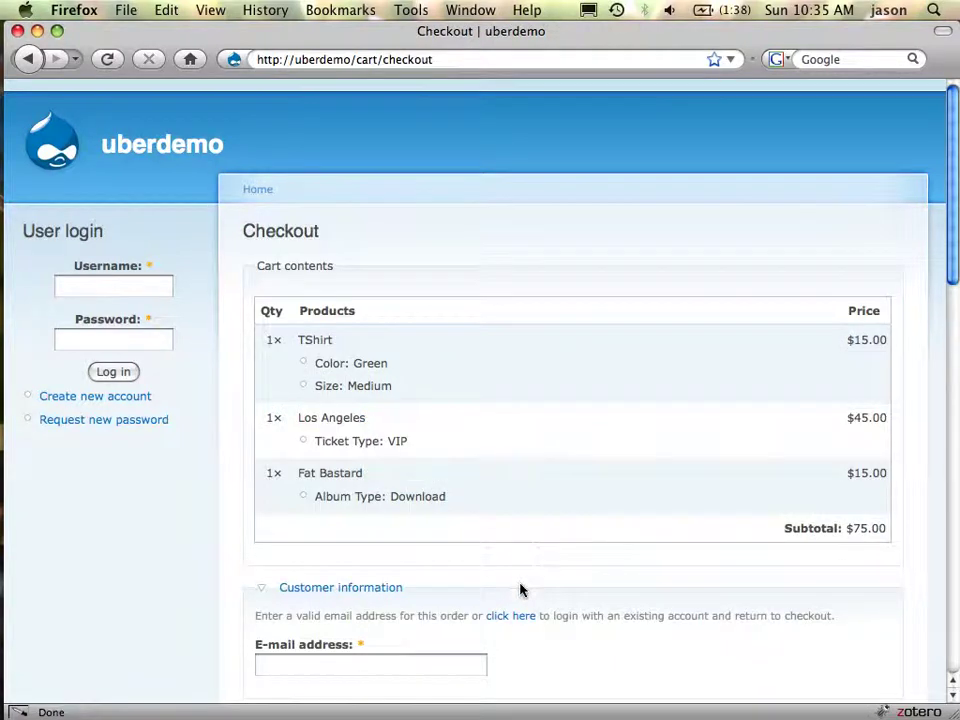
click(417, 672)
text(sdfsd)
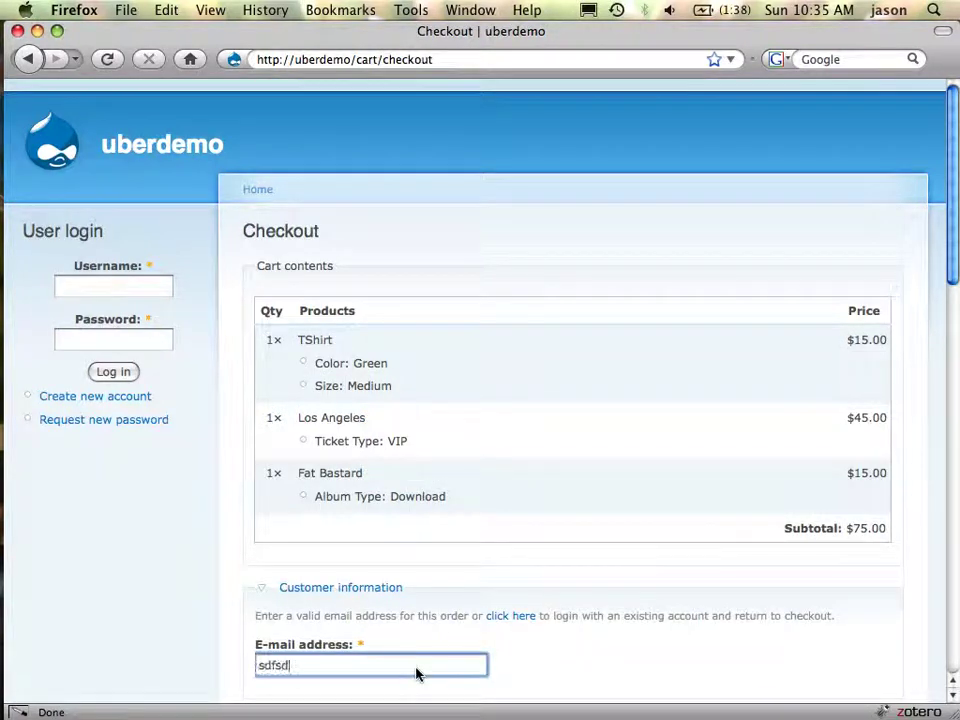
text(@dfdsf.com)
Fill in the delivery first name, last name, street address and city
key(Tab)
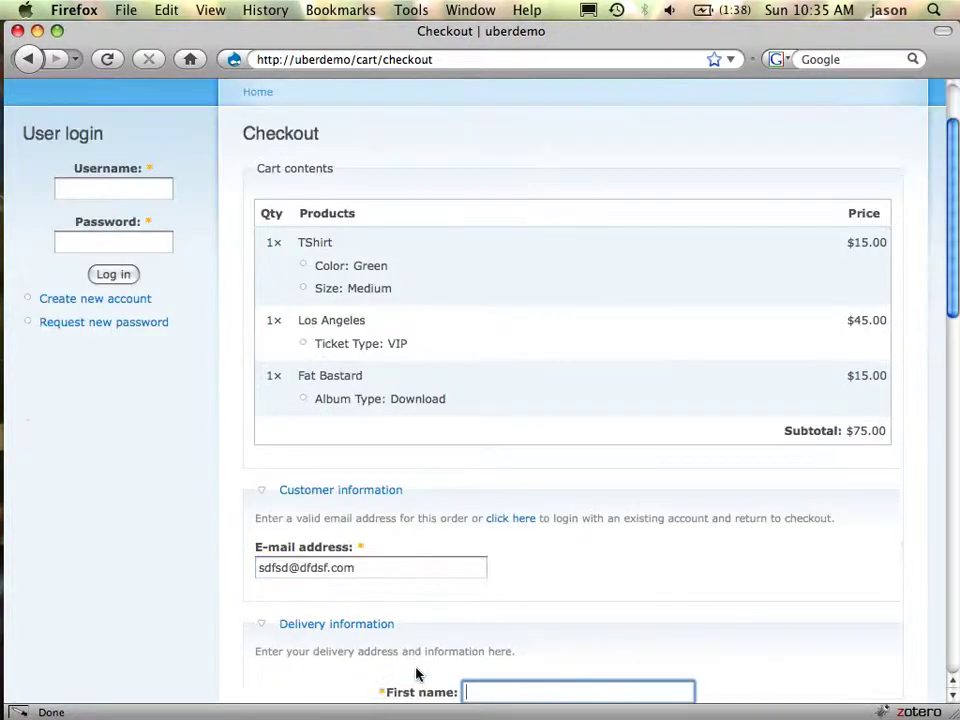
text(sdfds)
key(Tab)
text(lkjlk)
key(Tab)
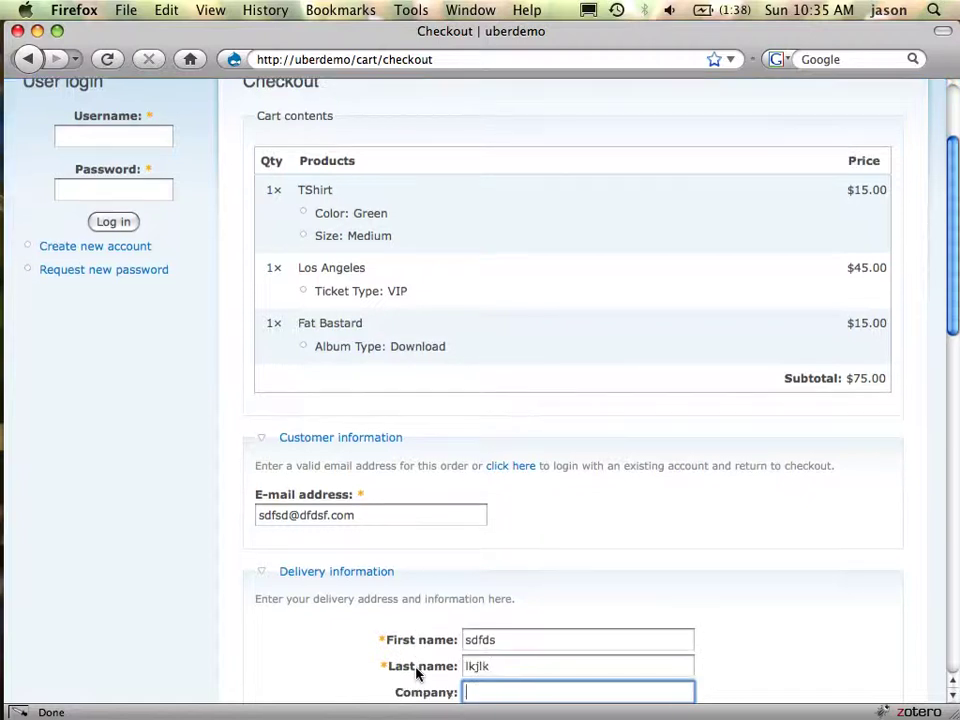
key(Tab)
text(lkj)
key(Tab)
key(Tab)
key(Tab)
key(Tab)
key(Tab)
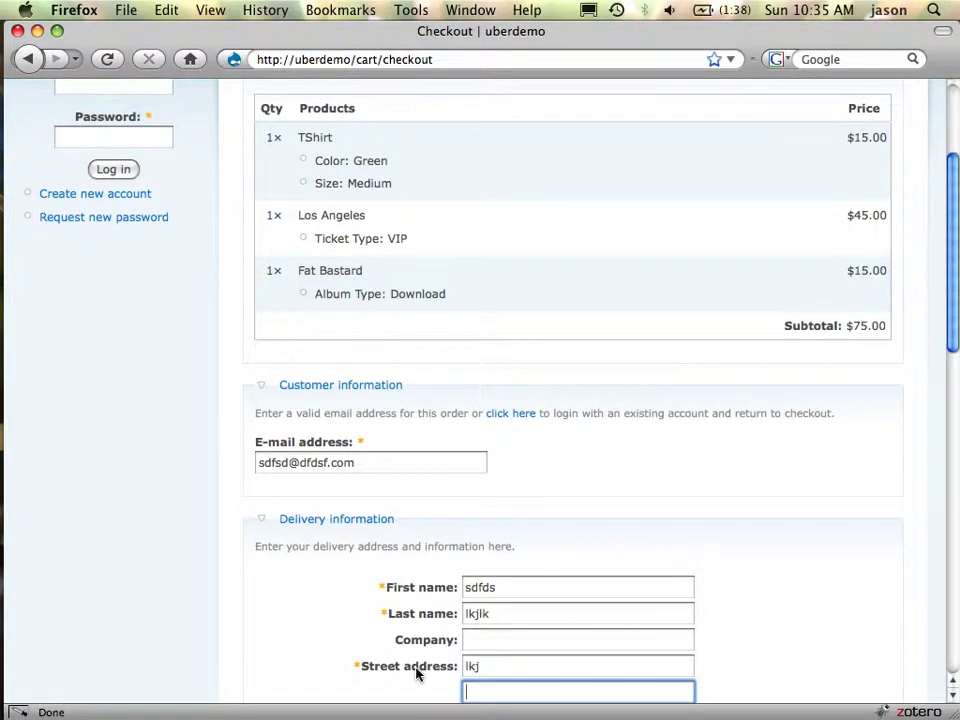
key(shift+Tab)
key(shift+Tab)
key(shift+Tab)
text(kljlk)
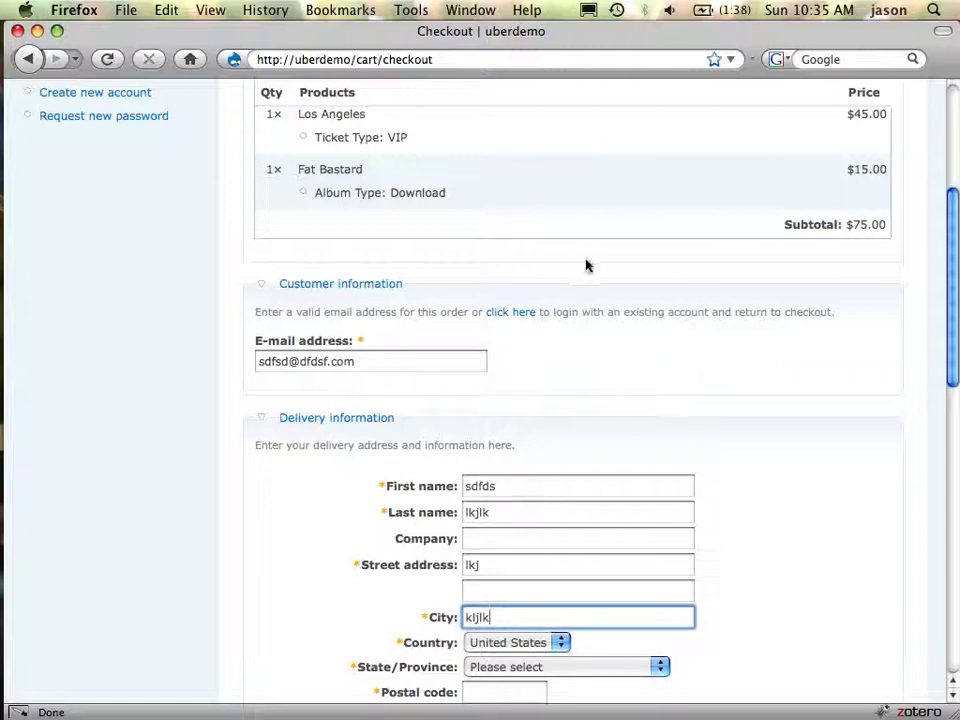
scroll(586, 265, up, 5)
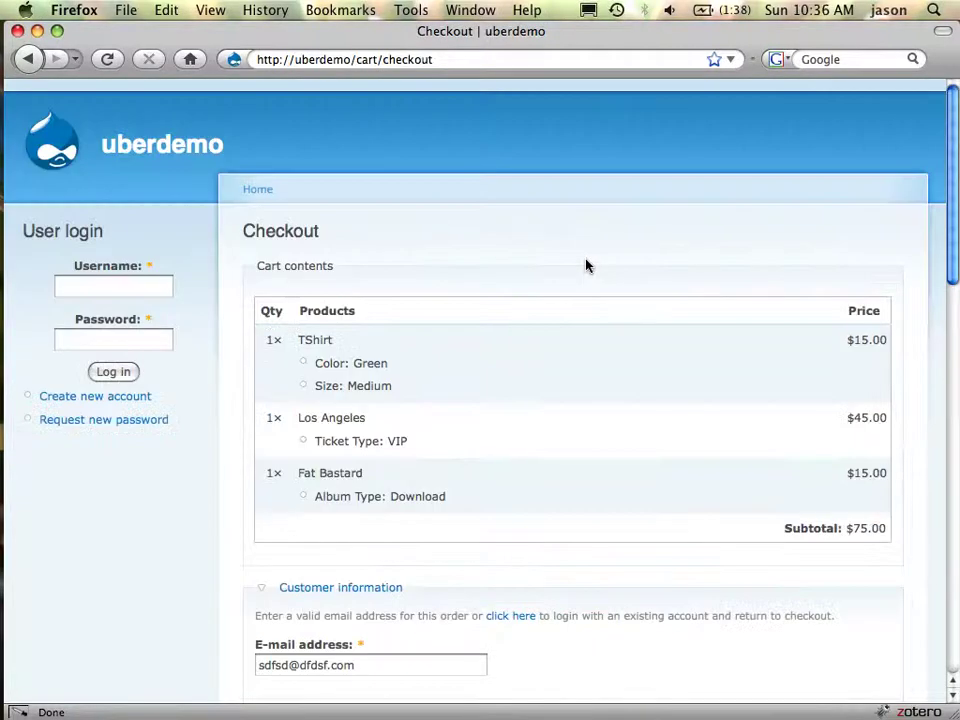
key(super+Tab)
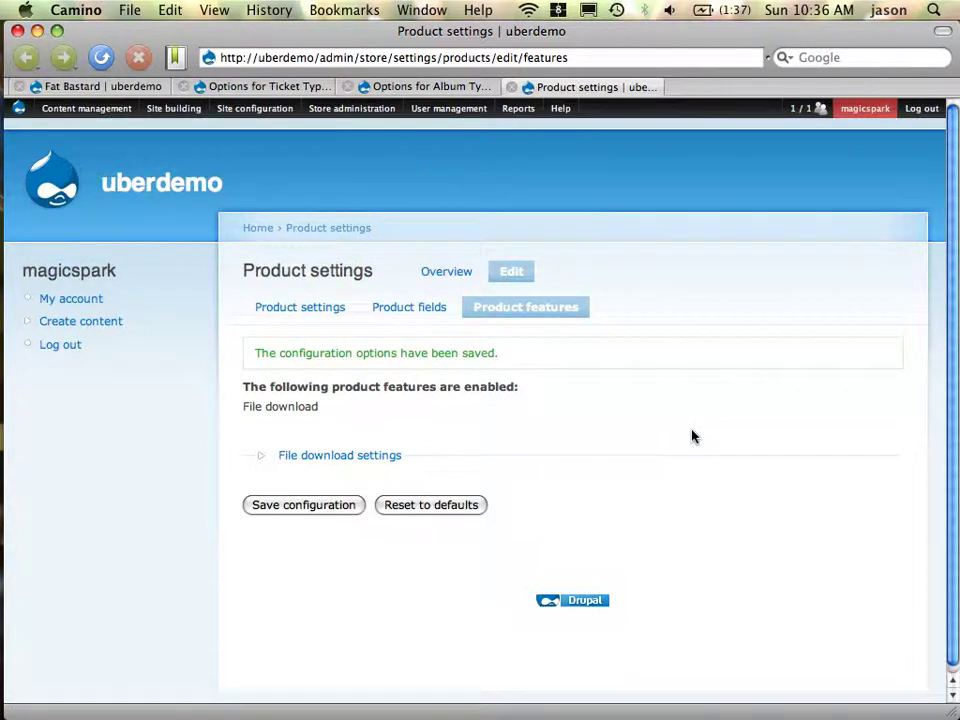
Visit the store Configuration and Checkout settings pages, then go to Site building > Modules
click(272, 87)
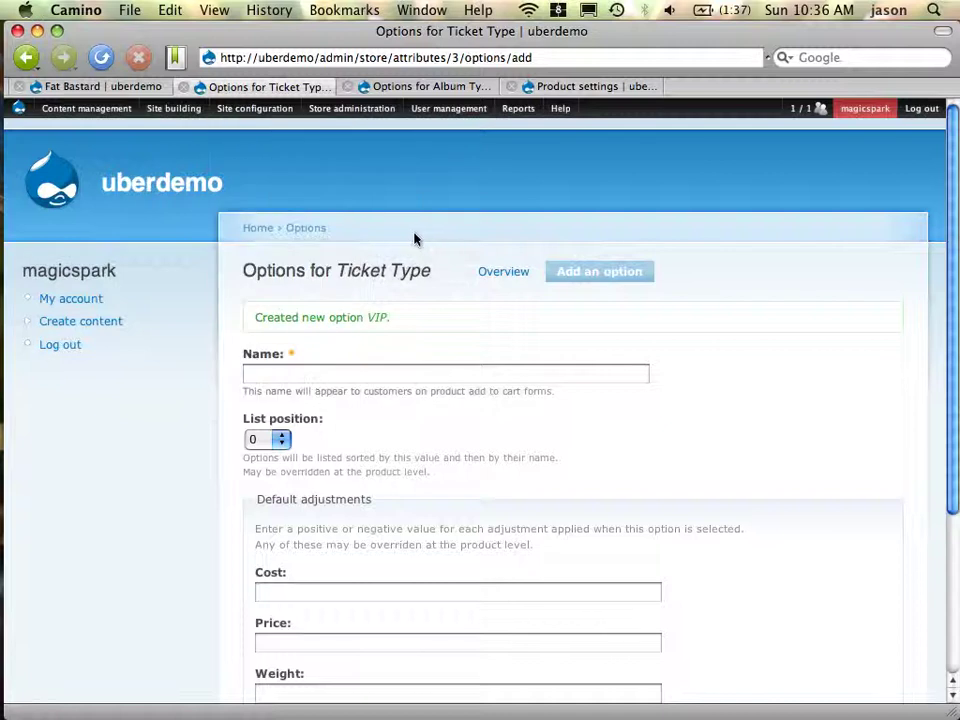
mouse_move(367, 168)
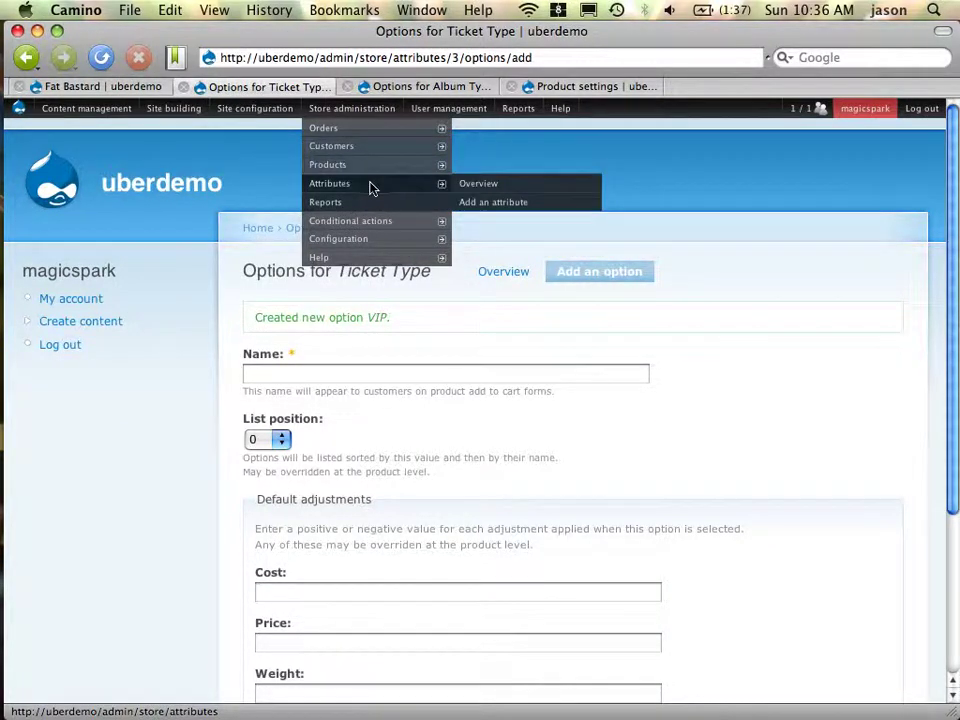
click(373, 253)
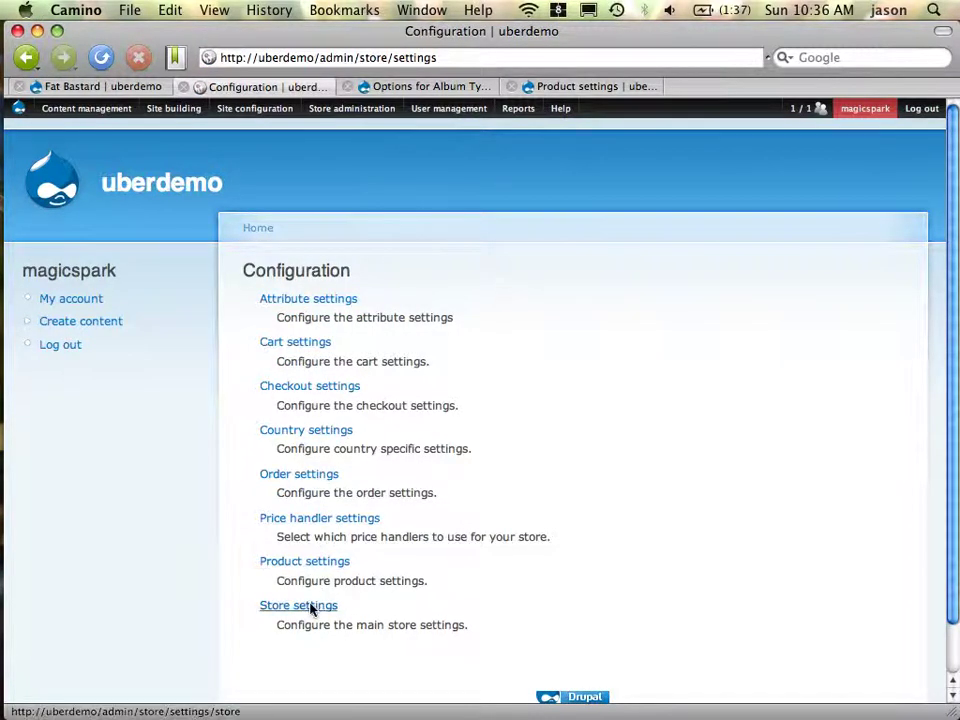
click(305, 398)
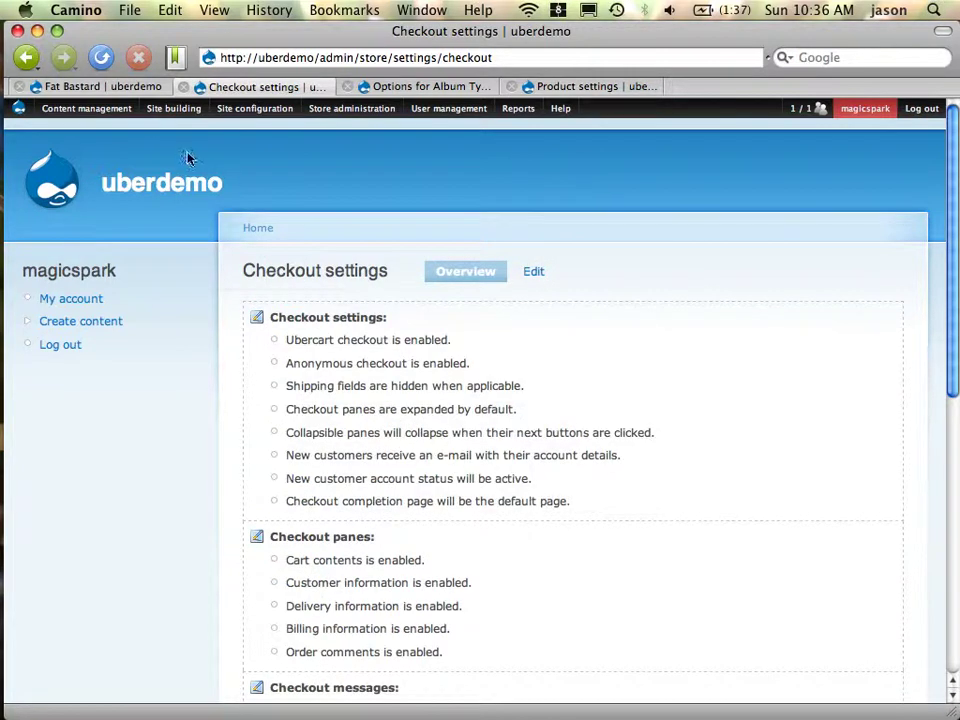
mouse_move(174, 108)
click(195, 184)
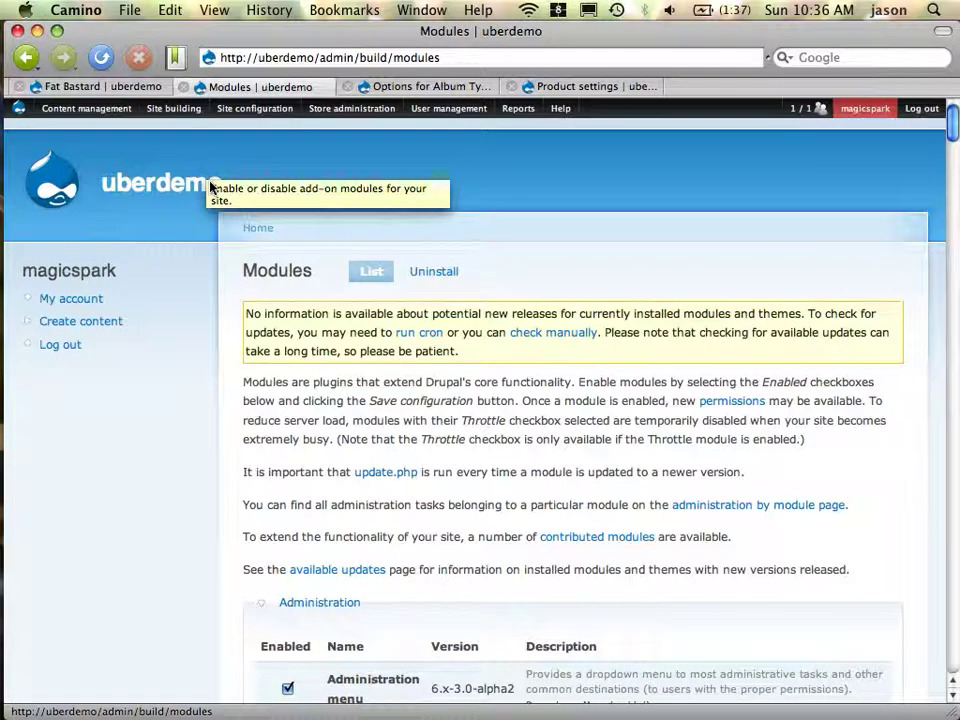
mouse_move(188, 110)
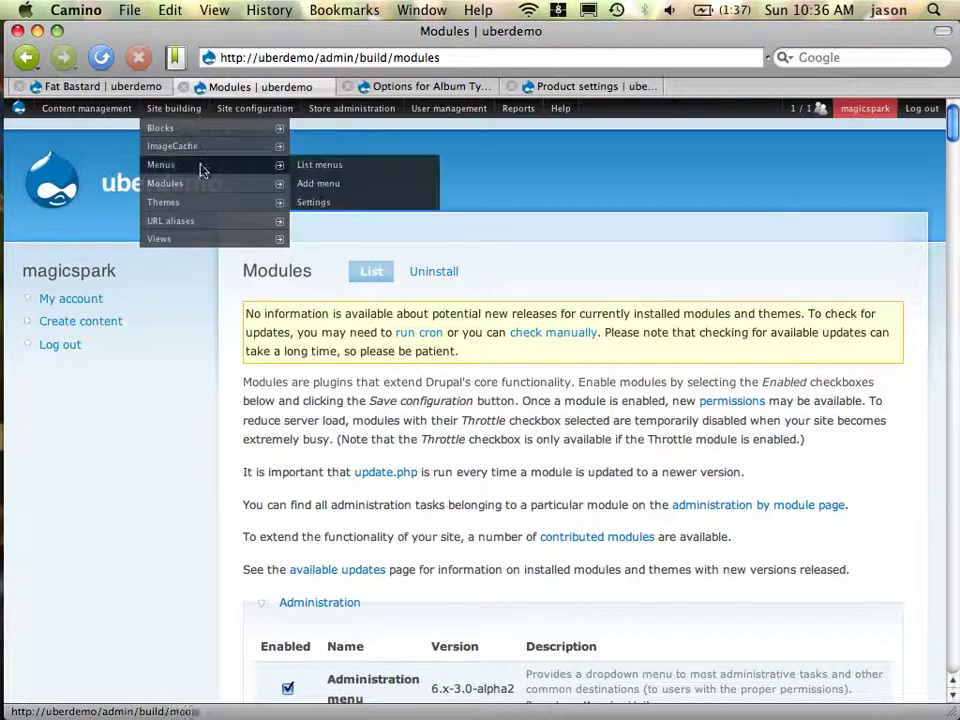
Reload the full module list and search the page for 'test'
mouse_move(214, 184)
click(324, 189)
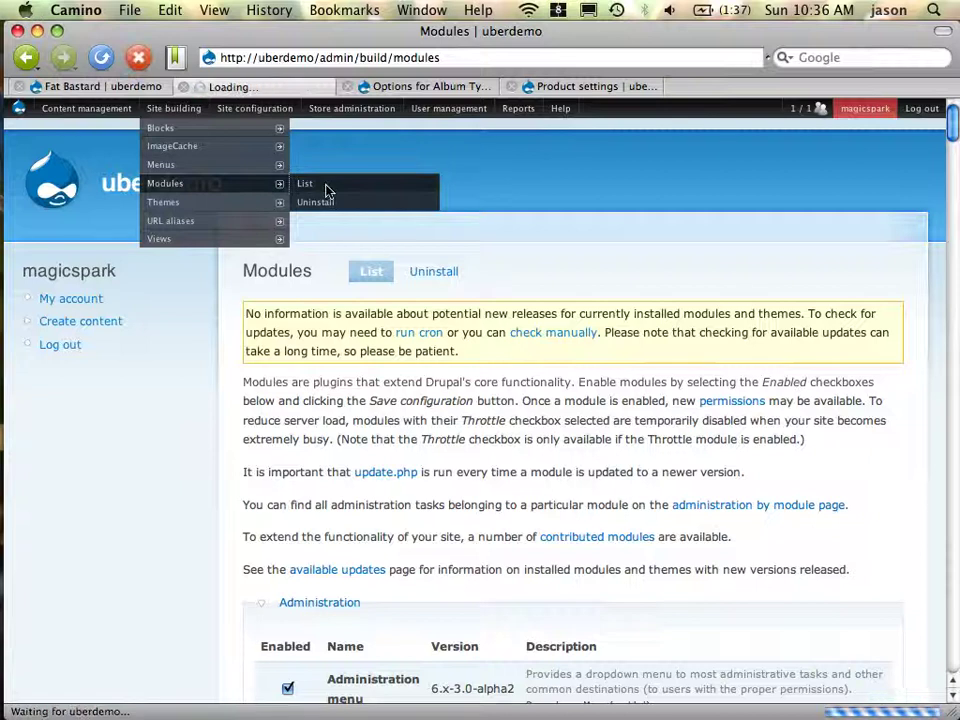
scroll(520, 292, down, 20)
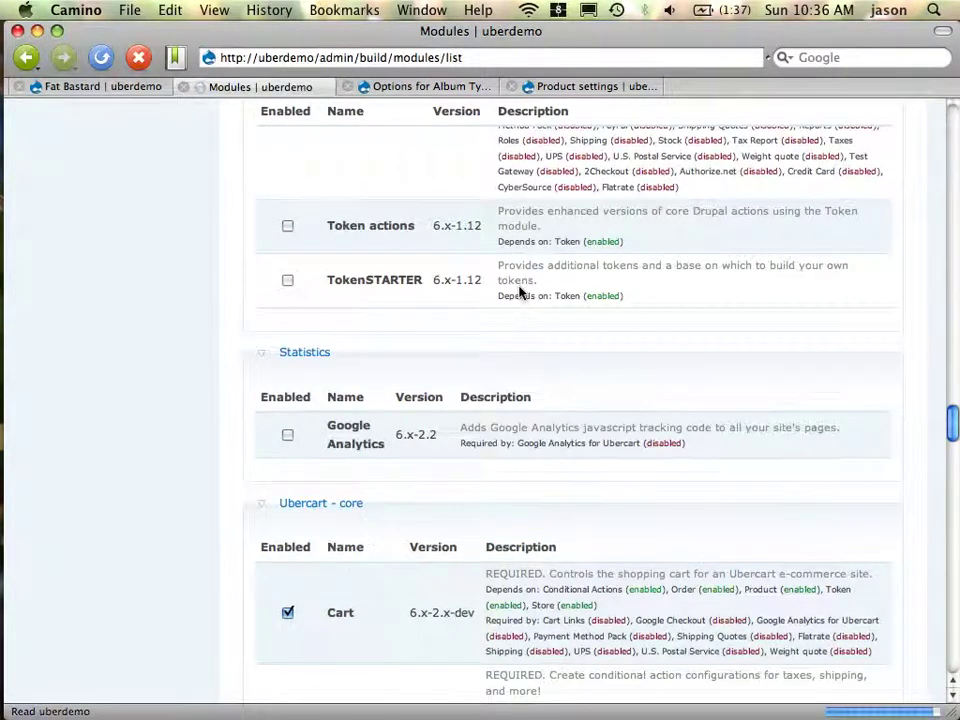
scroll(520, 292, up, 10)
scroll(520, 292, down, 1)
key(super+f)
text(test)
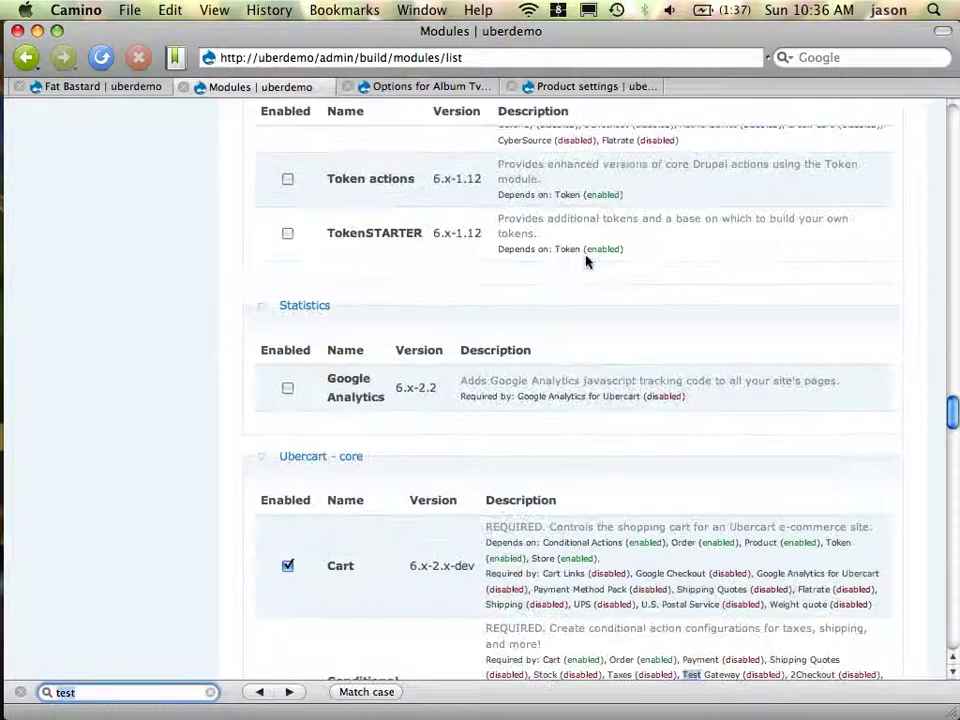
Tick the Test Gateway module and save the module configuration
scroll(463, 469, down, 10)
scroll(463, 469, down, 15)
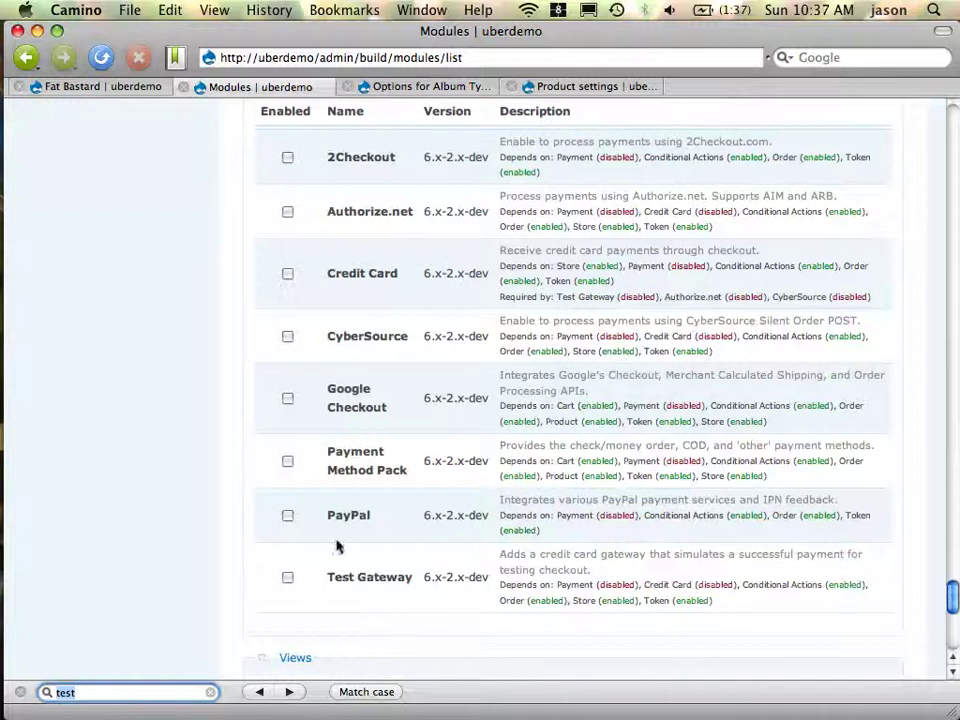
click(287, 577)
scroll(429, 531, down, 5)
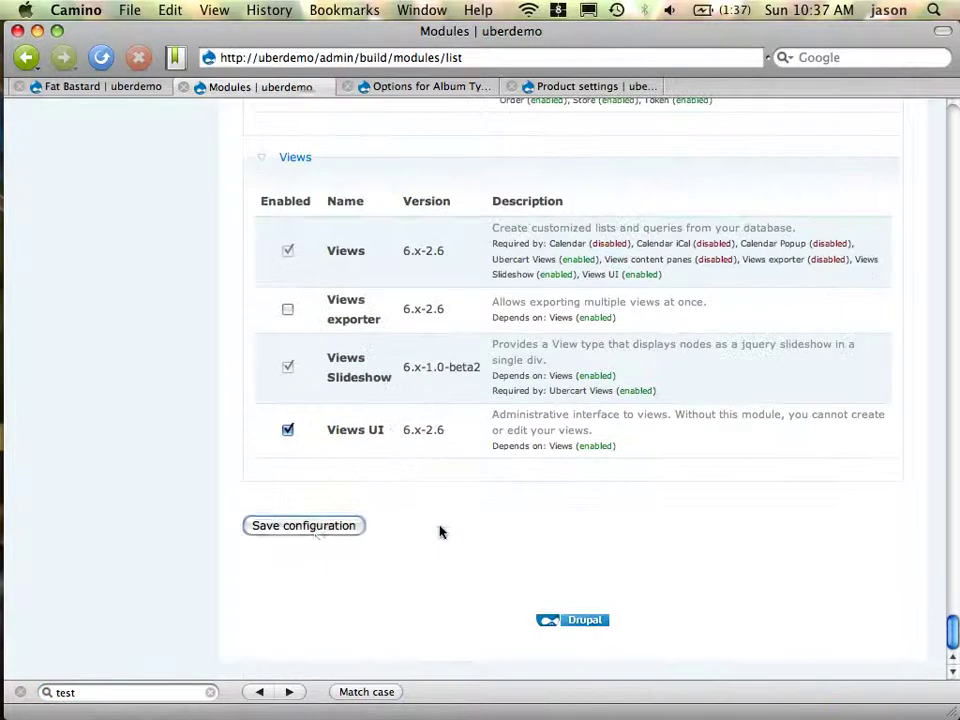
click(316, 536)
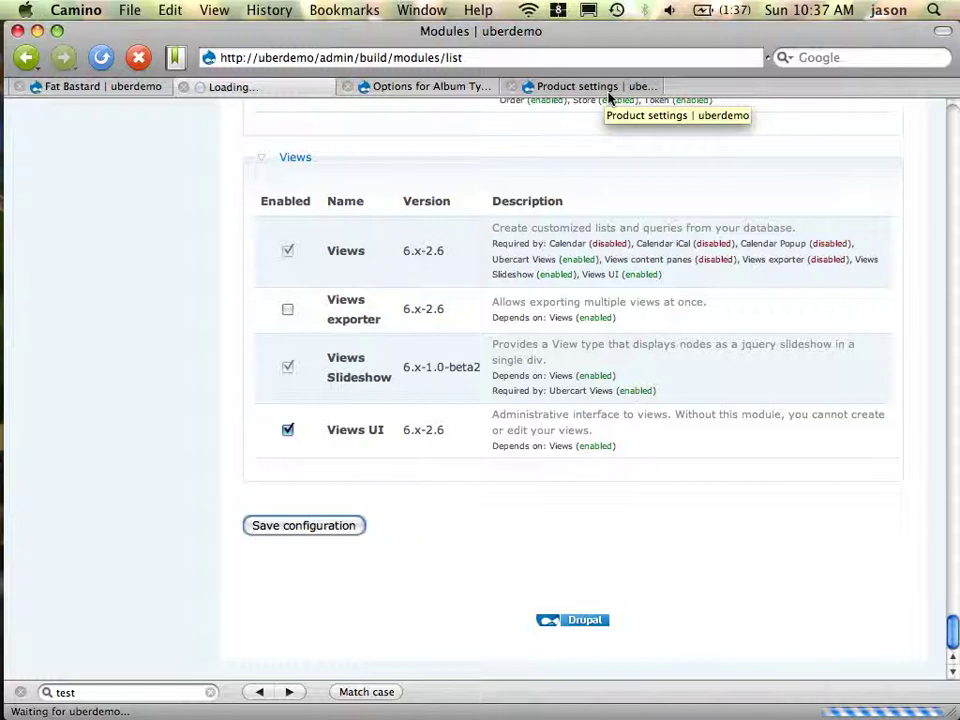
scroll(540, 377, up, 1)
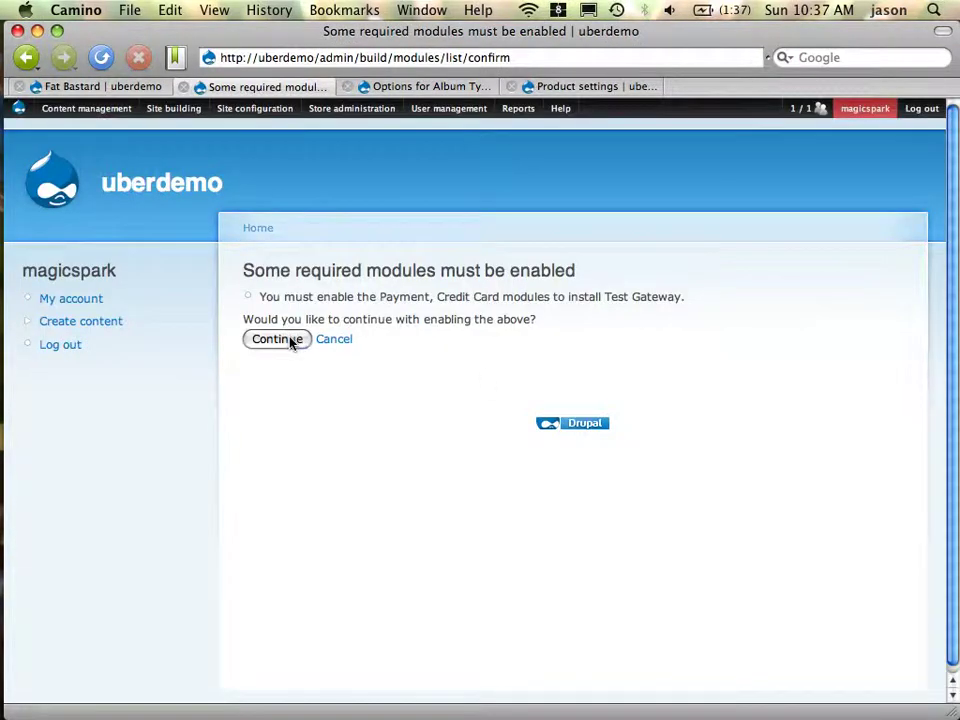
Confirm enabling the required Payment and Credit Card modules
click(288, 340)
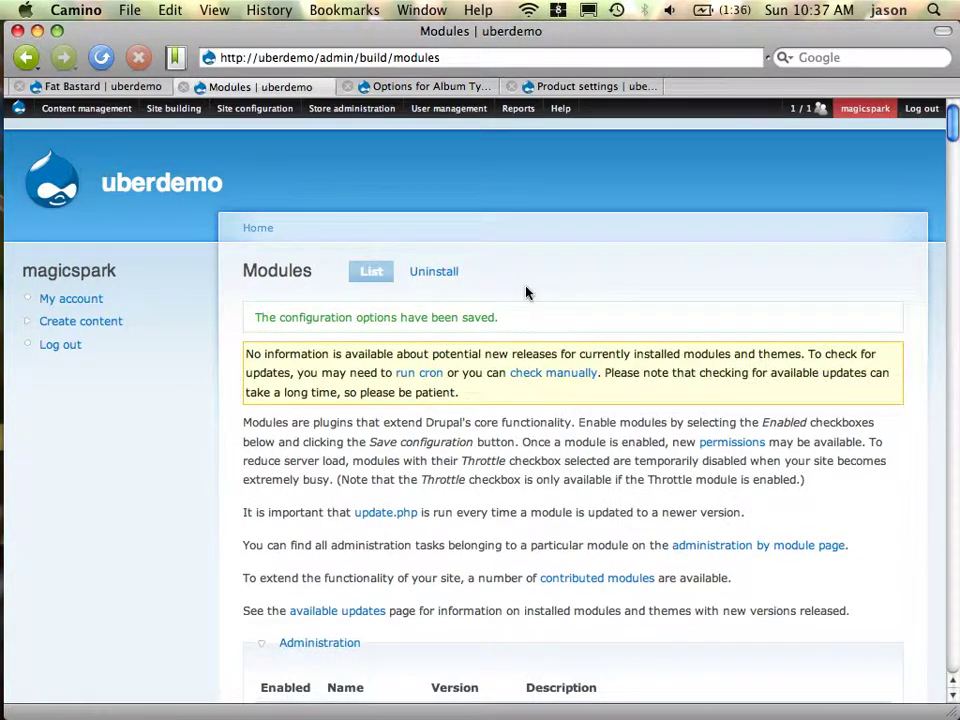
scroll(527, 292, down, 10)
scroll(527, 292, up, 10)
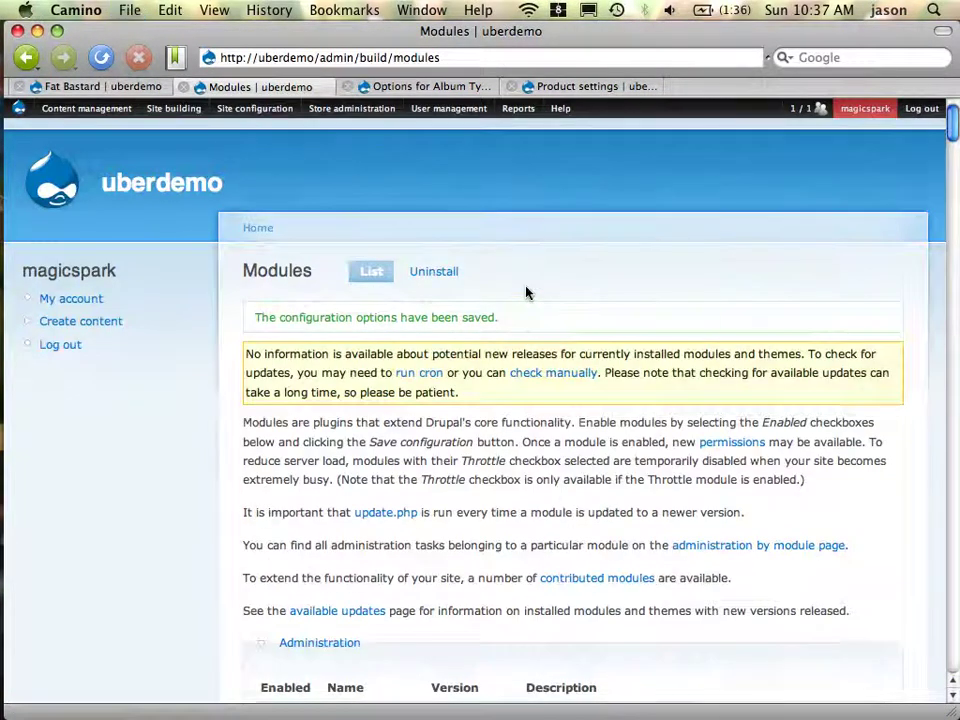
Close the Modules, Album Type options and Product settings pages, returning to Fat Bastard's features
key(super+w)
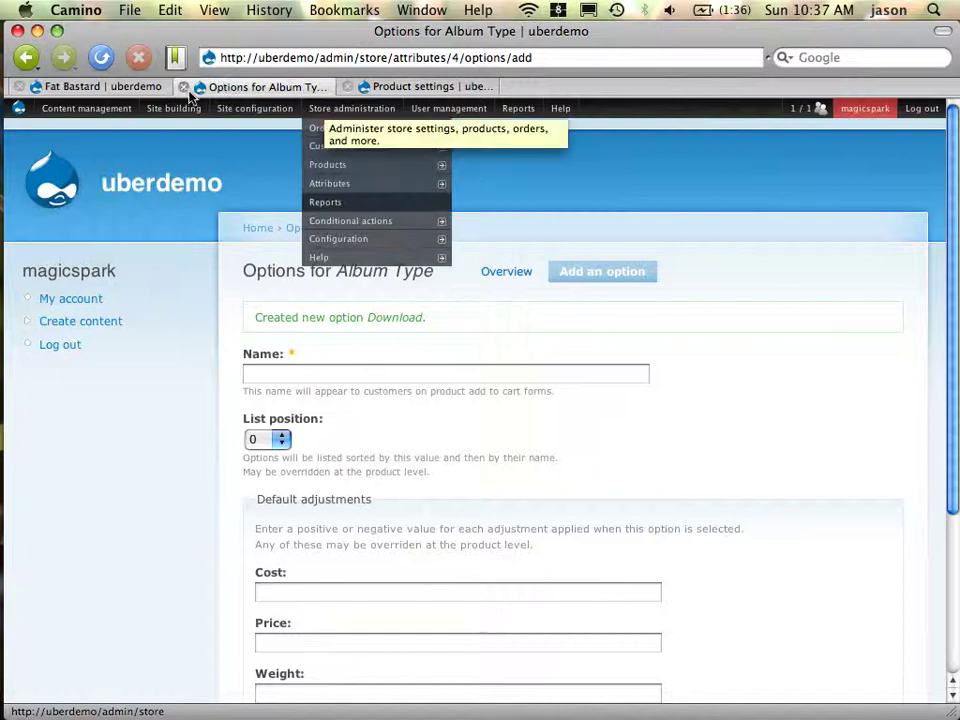
click(184, 87)
click(184, 87)
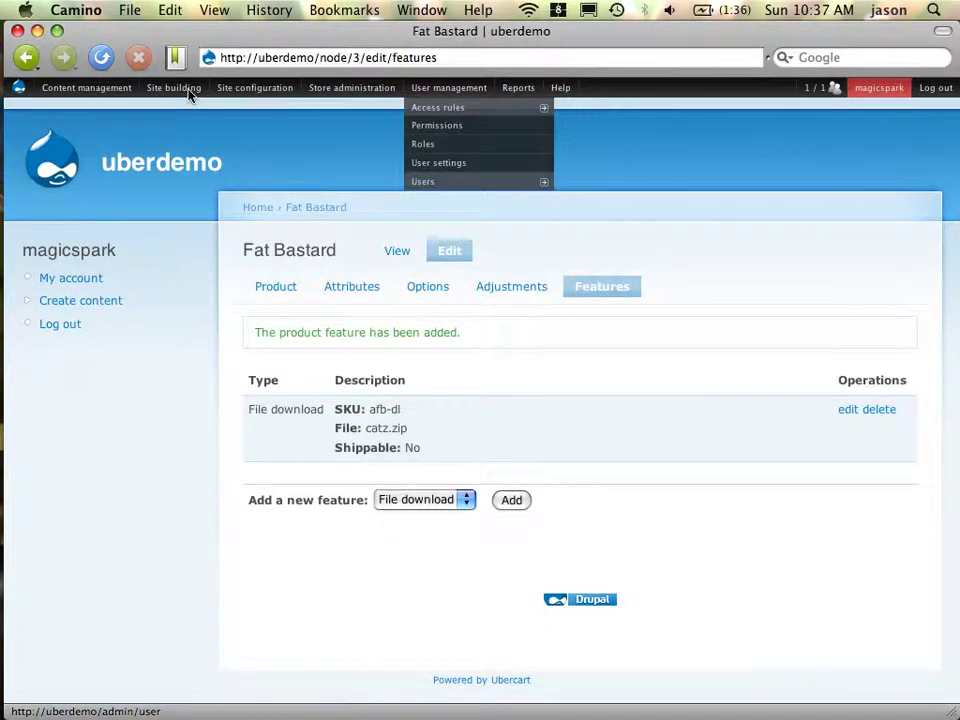
mouse_move(432, 93)
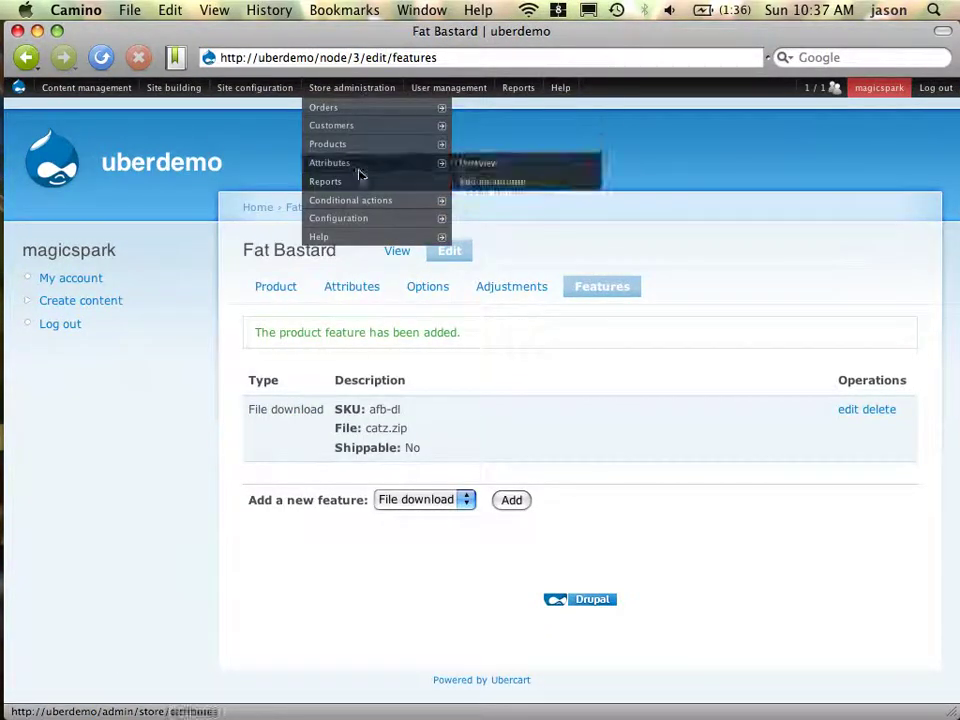
Open Conditional actions and highlight the Renew purchased files and Notify customer predicate titles
click(370, 207)
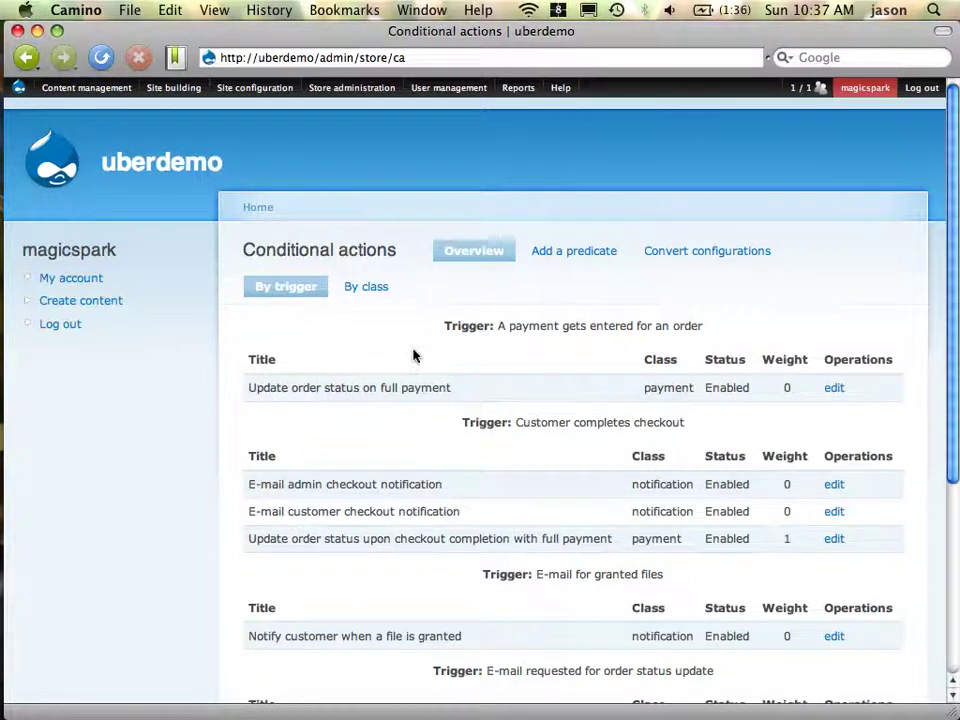
scroll(413, 355, down, 5)
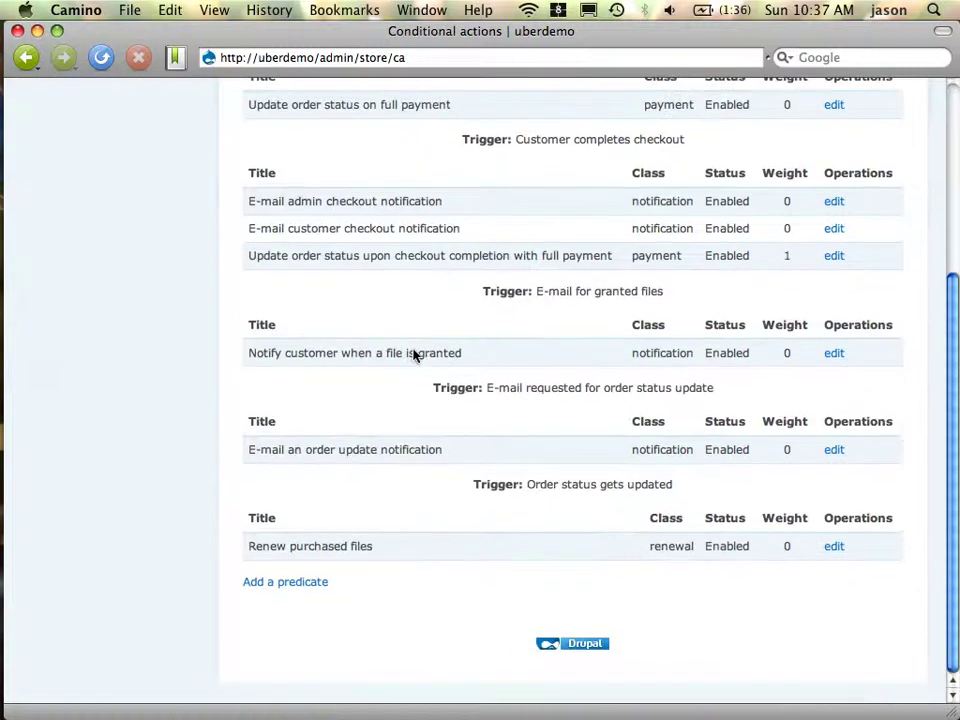
scroll(413, 355, up, 2)
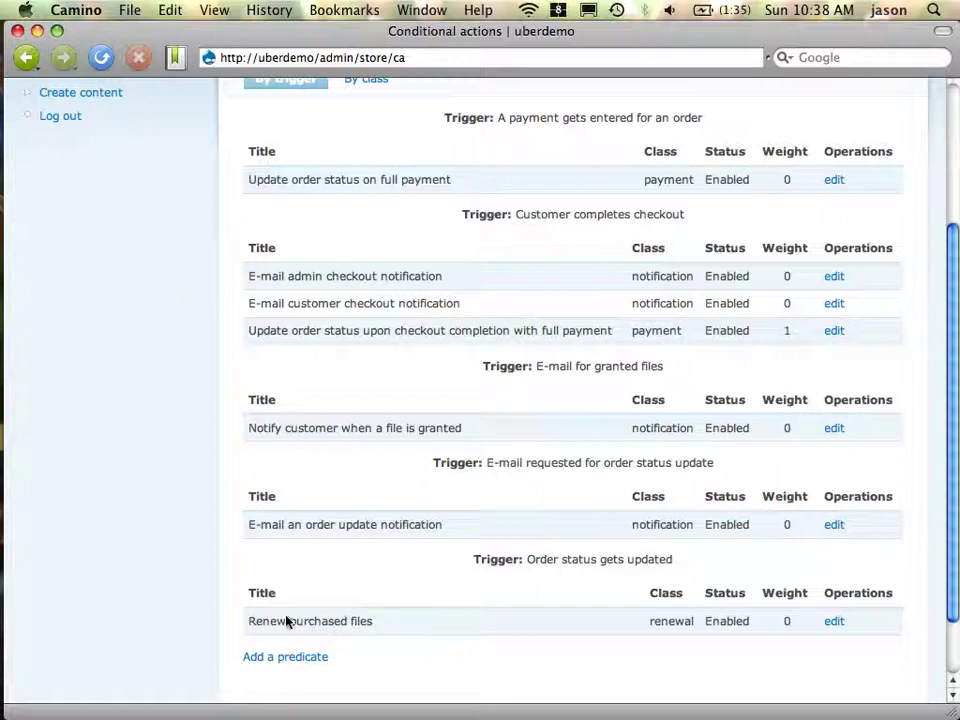
drag(248, 628, 386, 630)
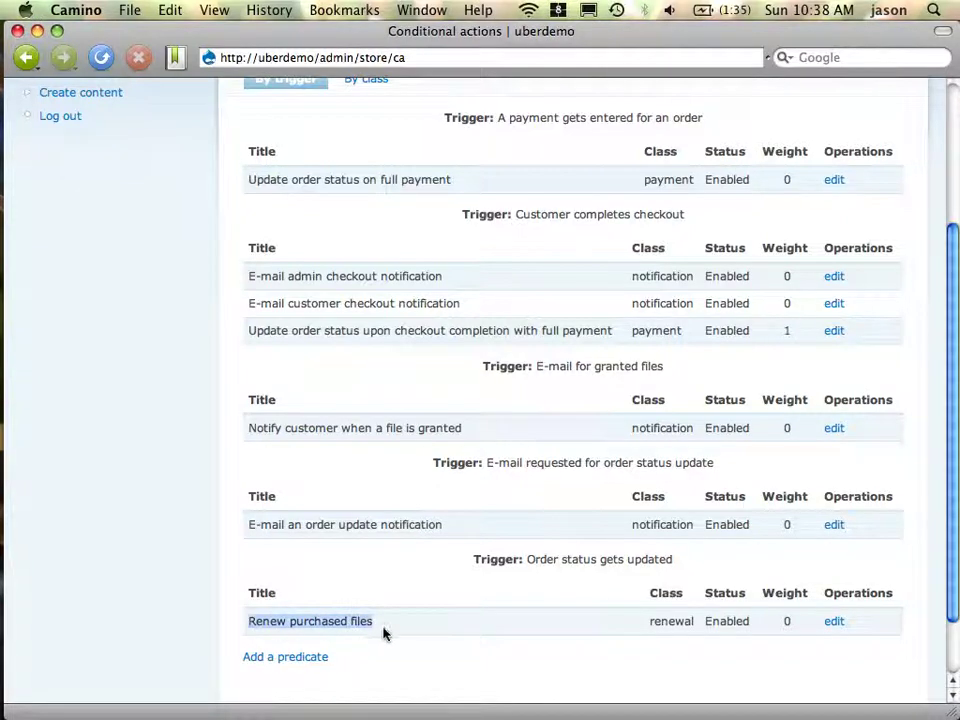
key(super+c)
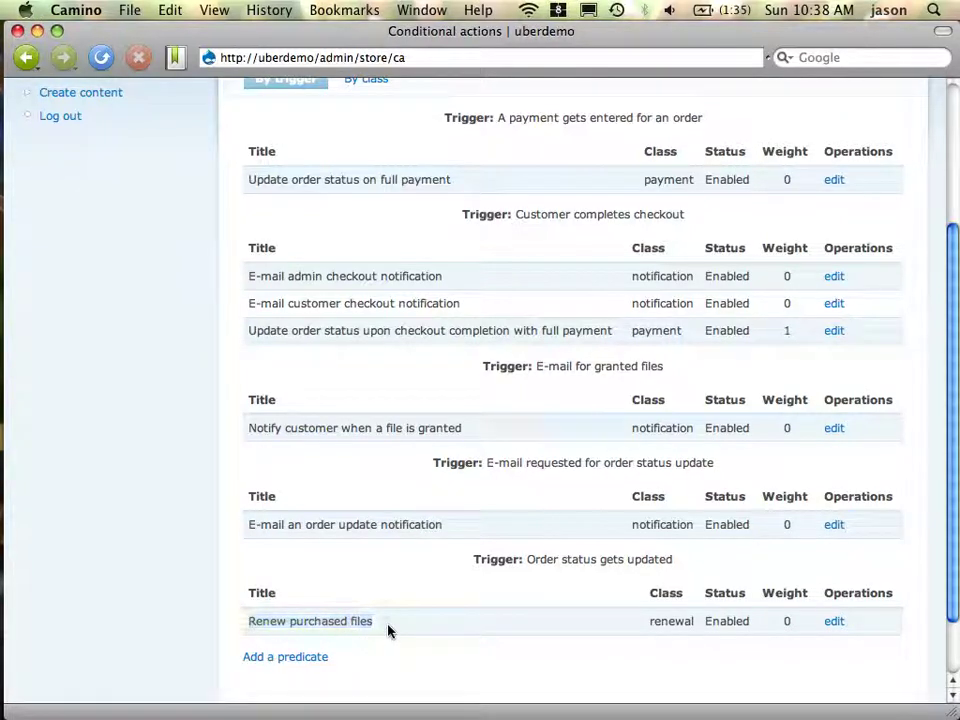
click(390, 630)
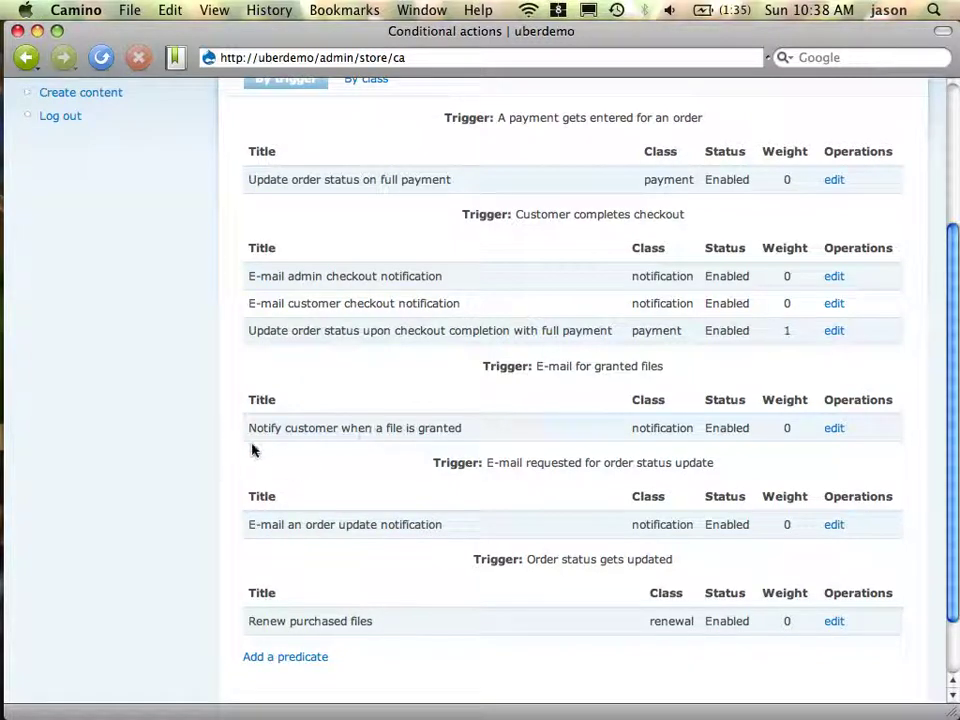
drag(258, 441, 476, 444)
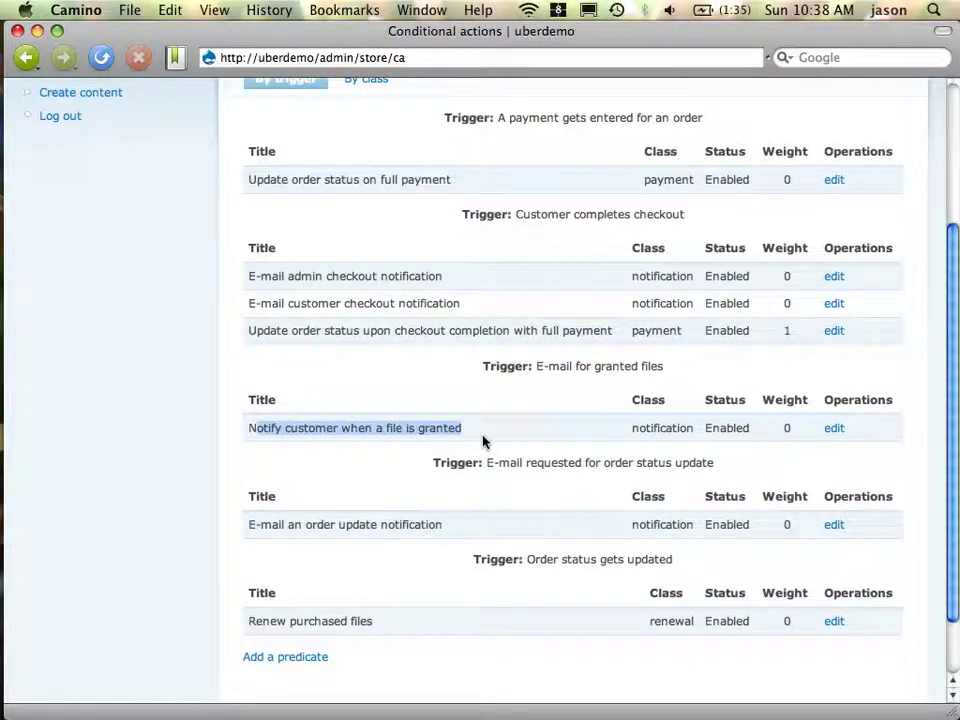
click(483, 441)
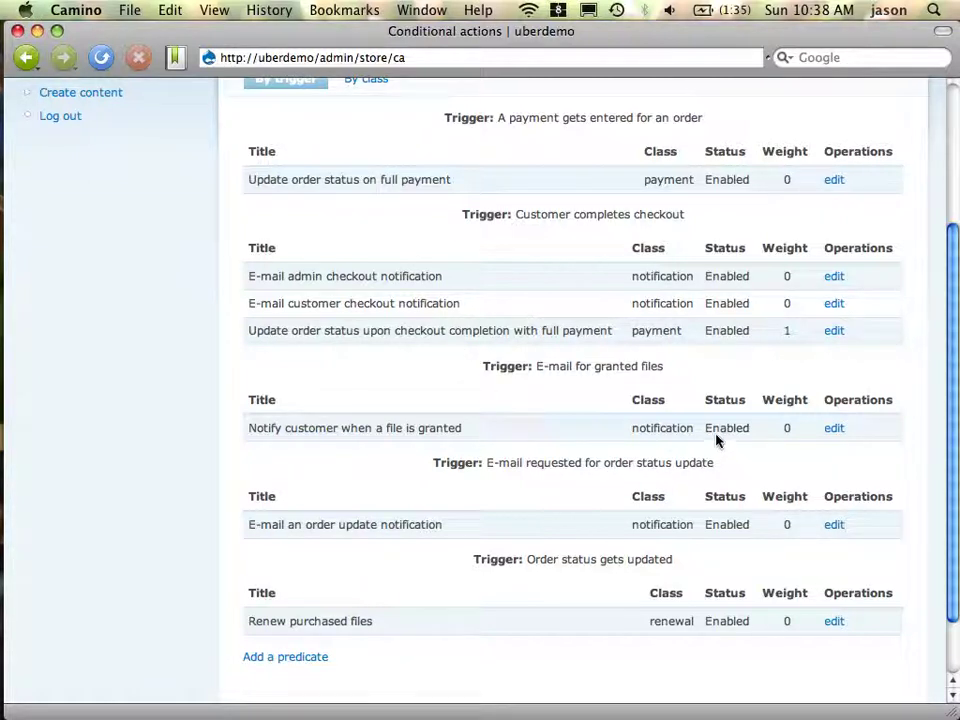
click(840, 431)
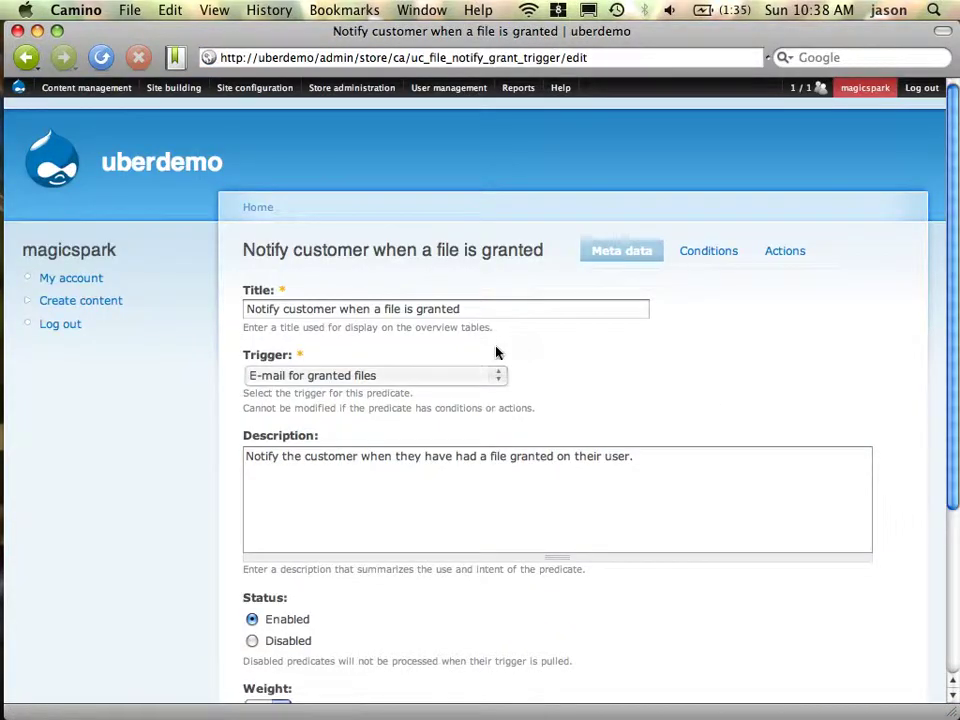
scroll(496, 352, down, 2)
scroll(541, 466, down, 4)
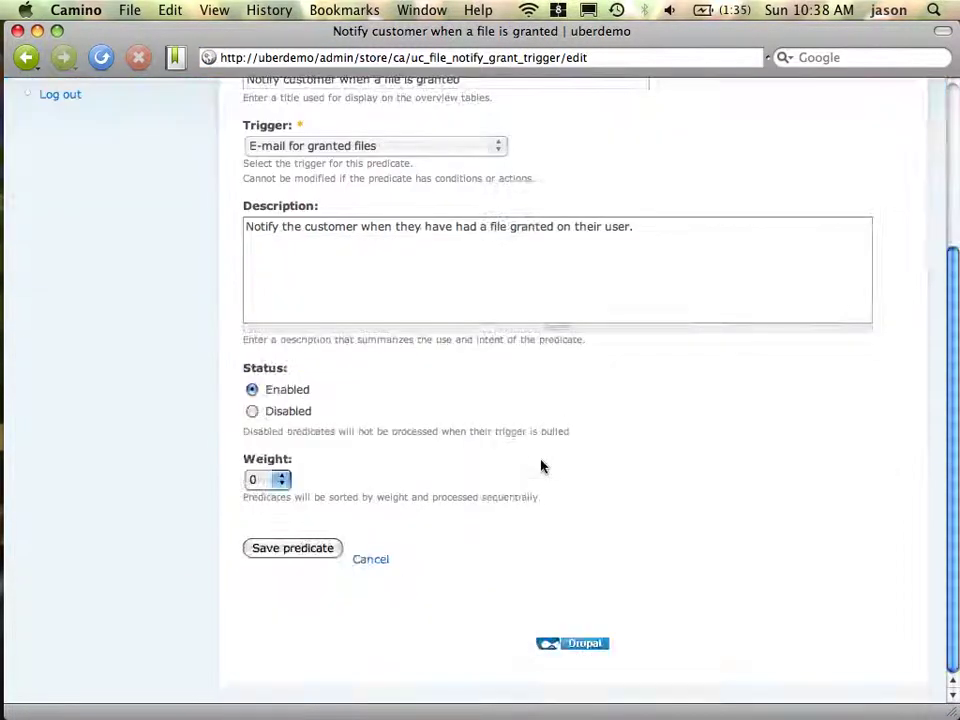
scroll(541, 466, up, 5)
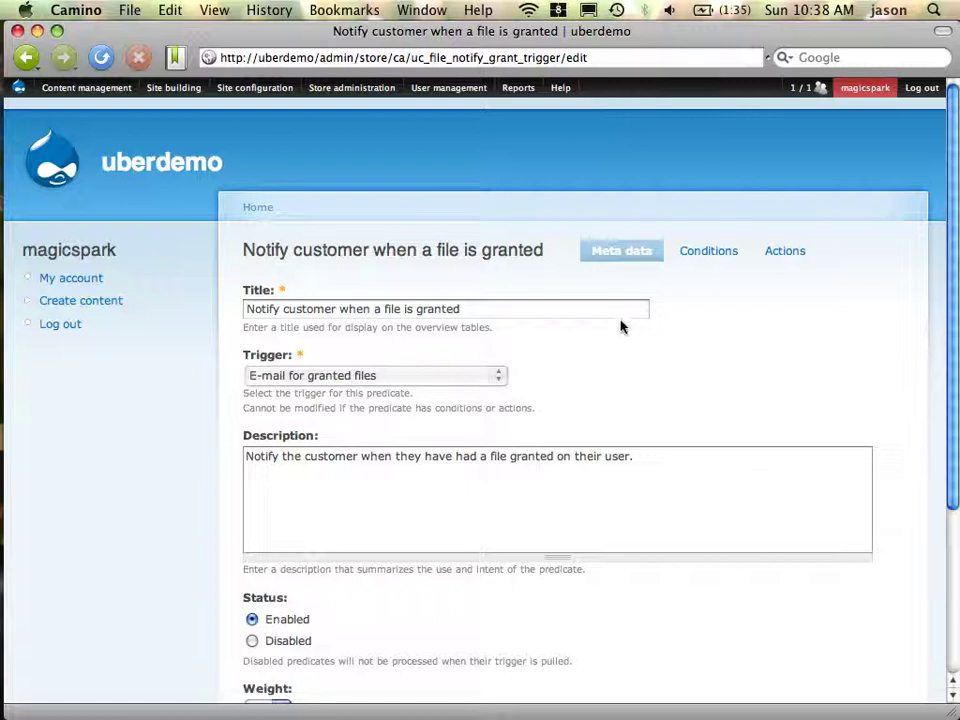
click(708, 253)
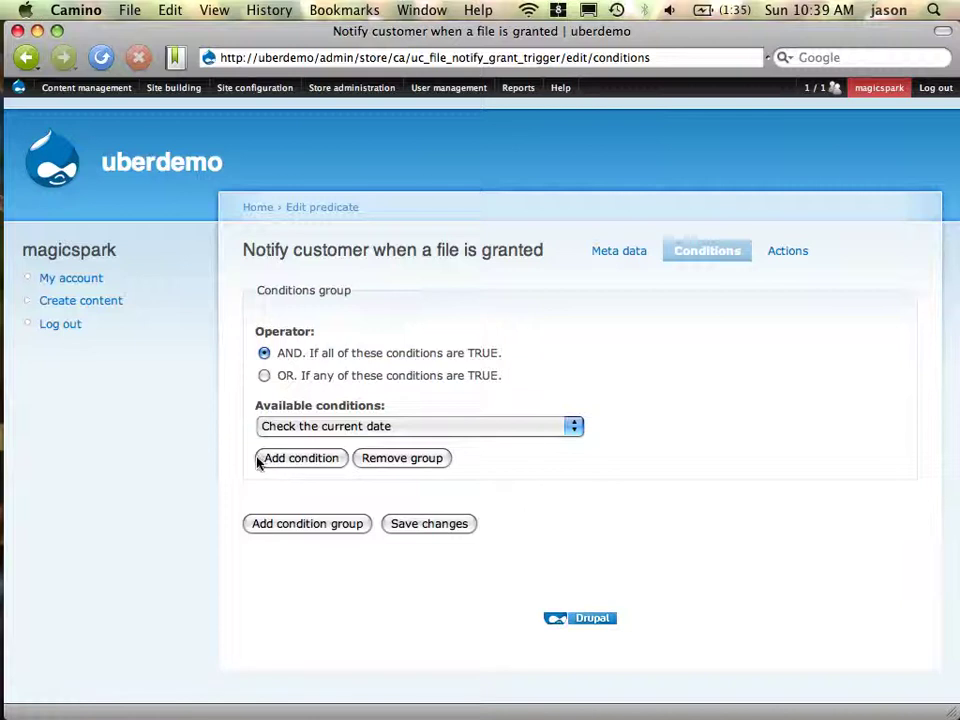
click(300, 429)
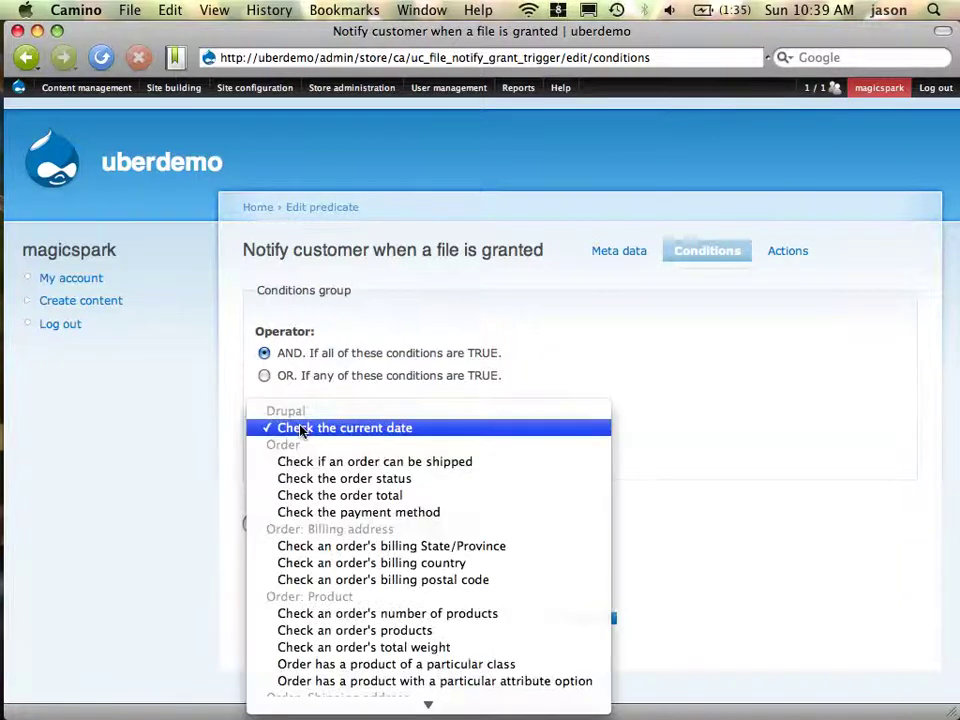
click(500, 356)
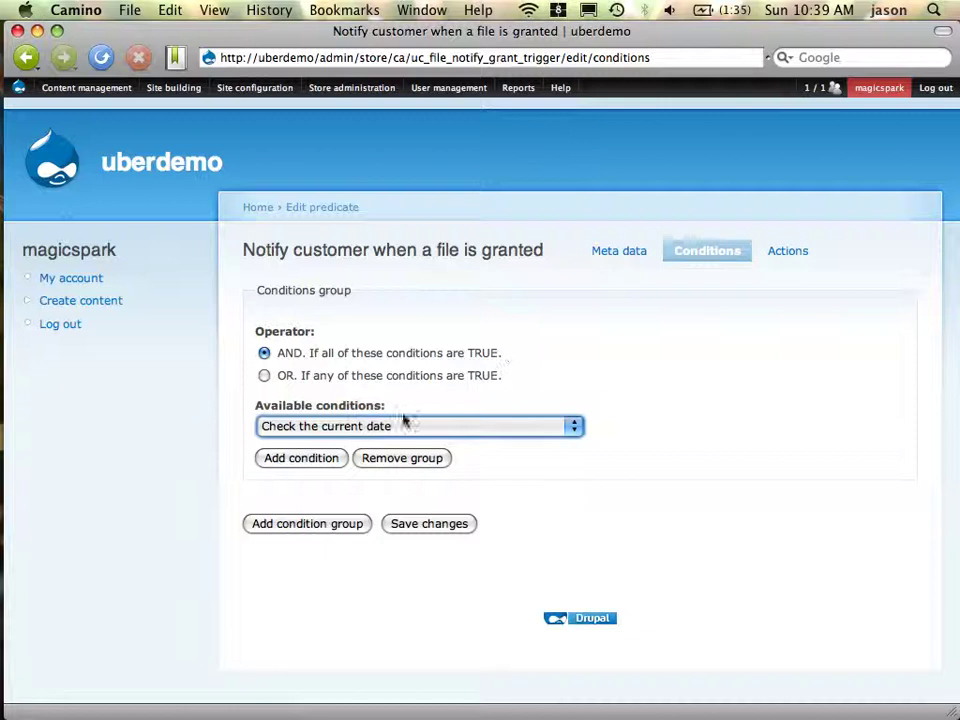
click(321, 430)
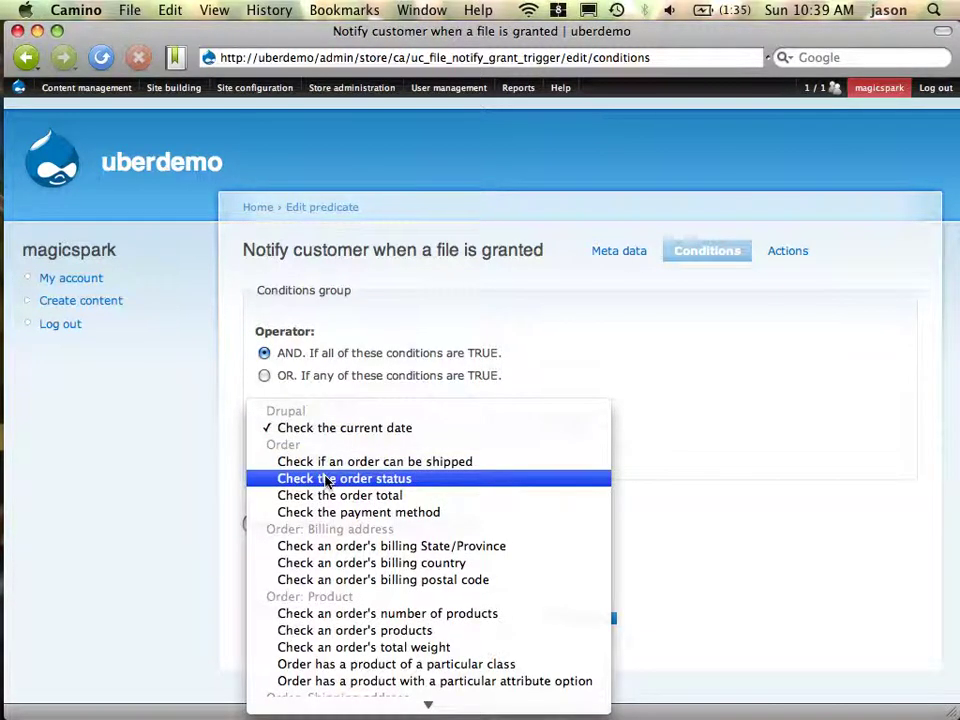
click(557, 354)
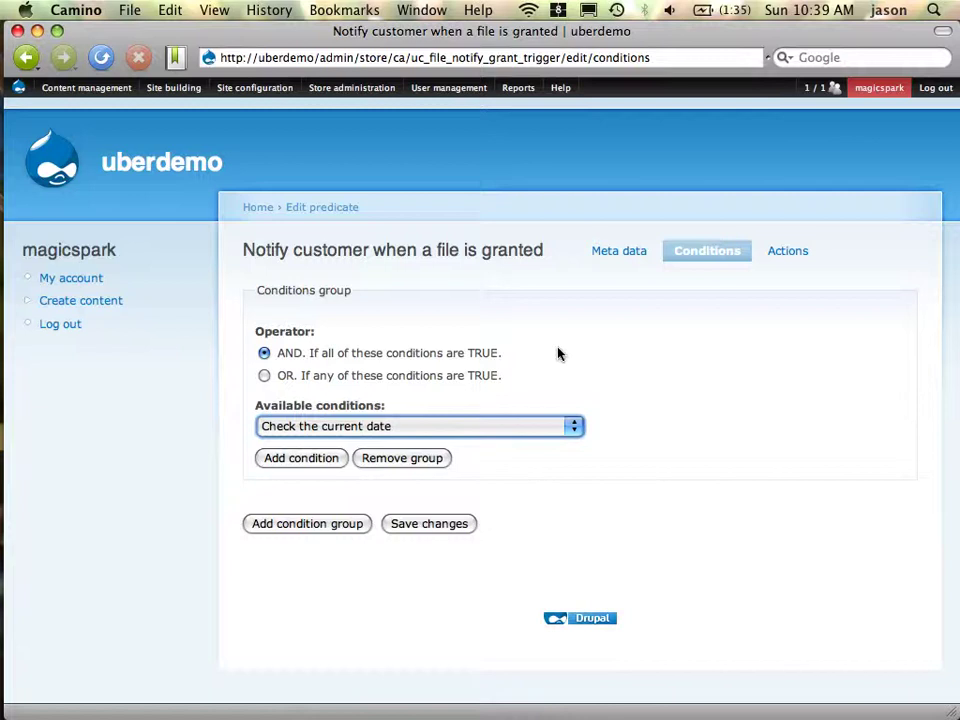
click(369, 429)
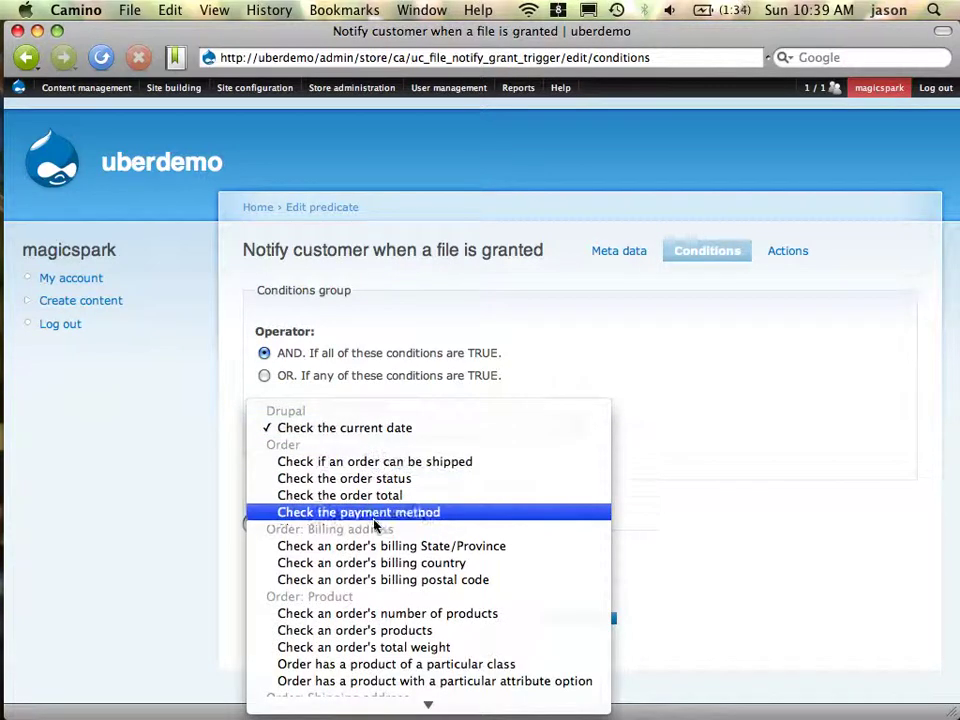
scroll(374, 588, down, 4)
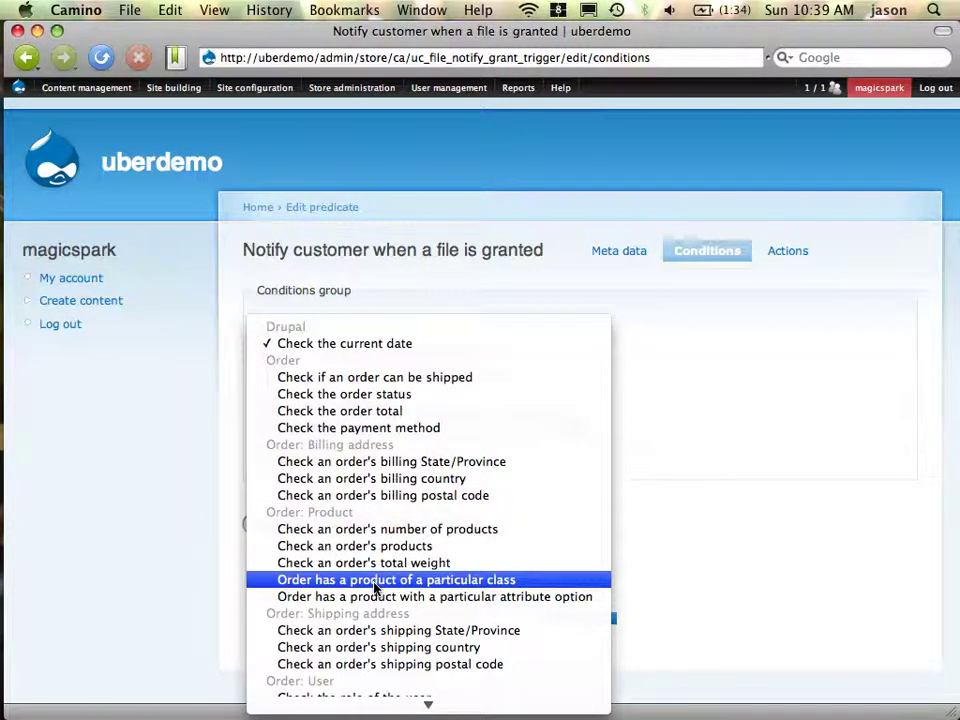
click(736, 396)
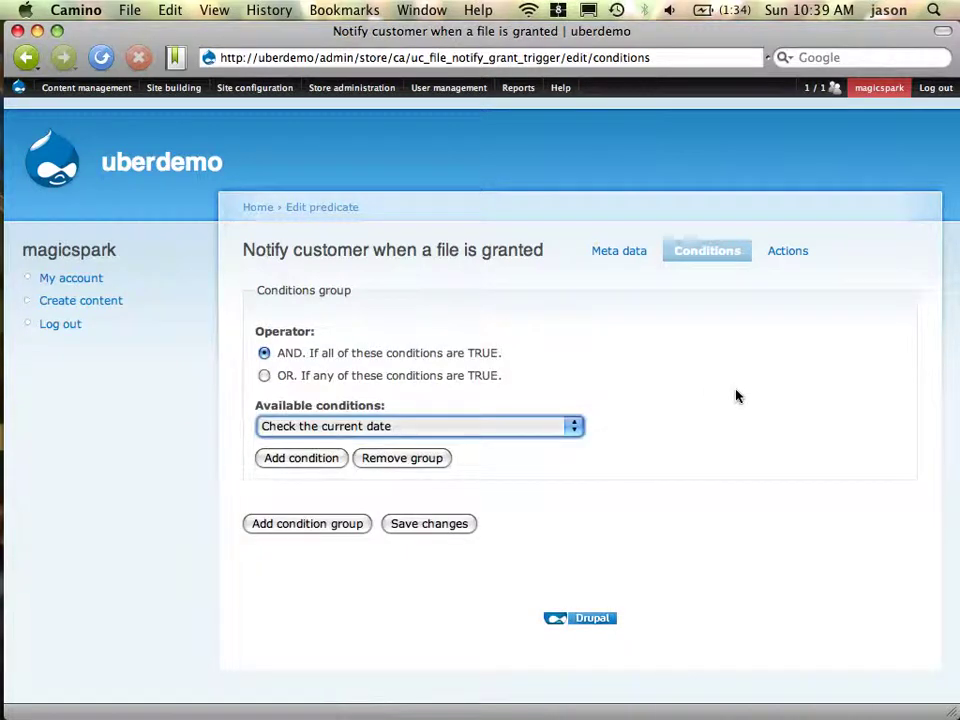
click(28, 58)
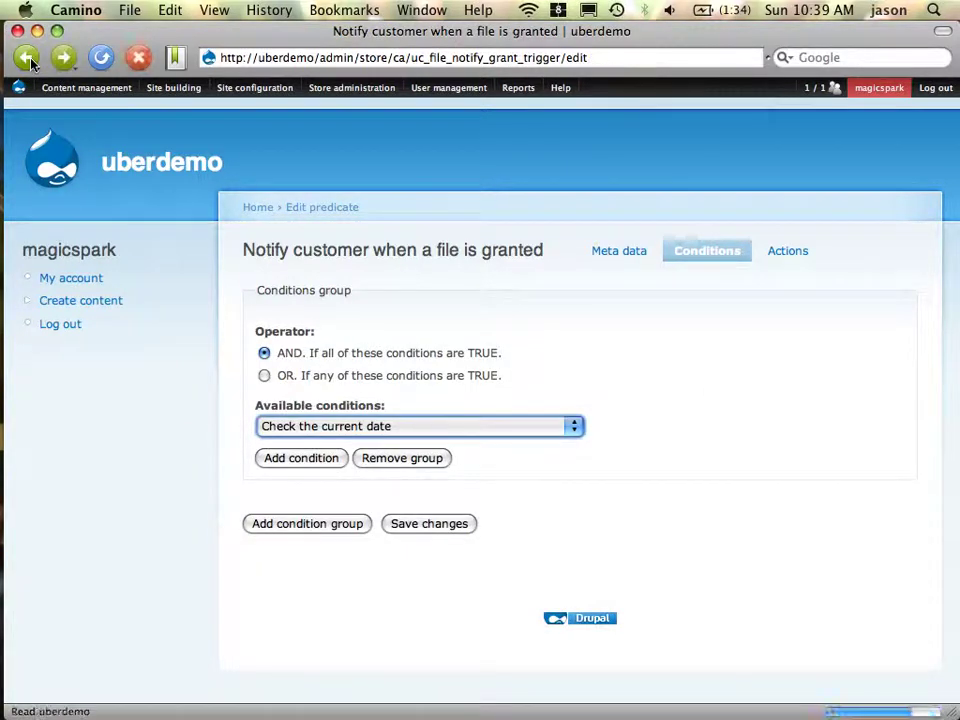
click(28, 58)
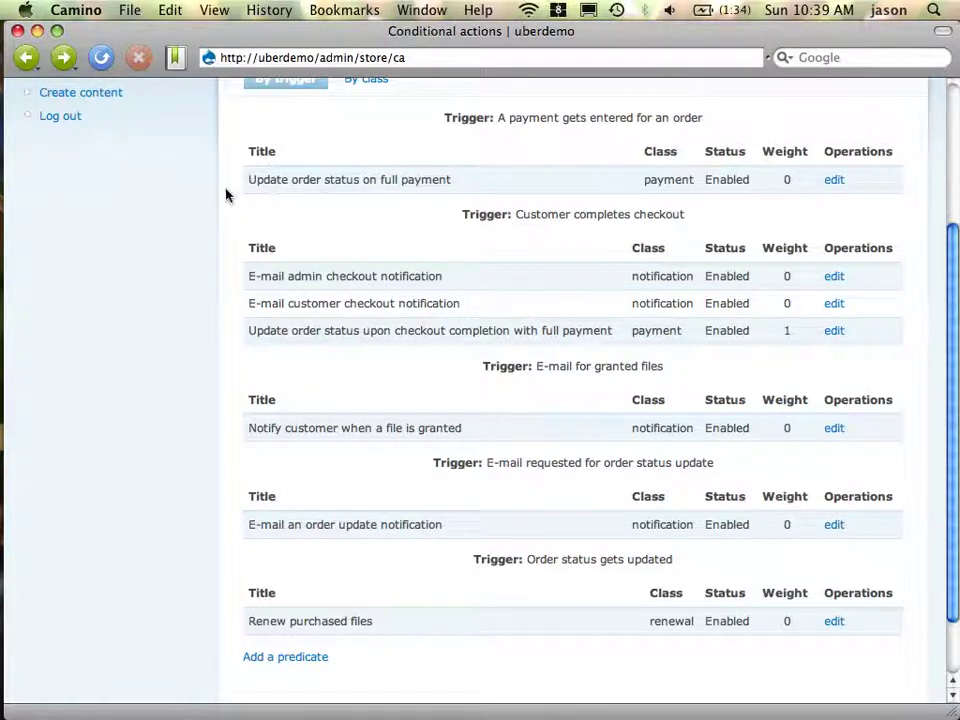
Open the Conditions of the 'Update order status on full payment' predicate
drag(253, 184, 392, 184)
click(418, 193)
click(840, 188)
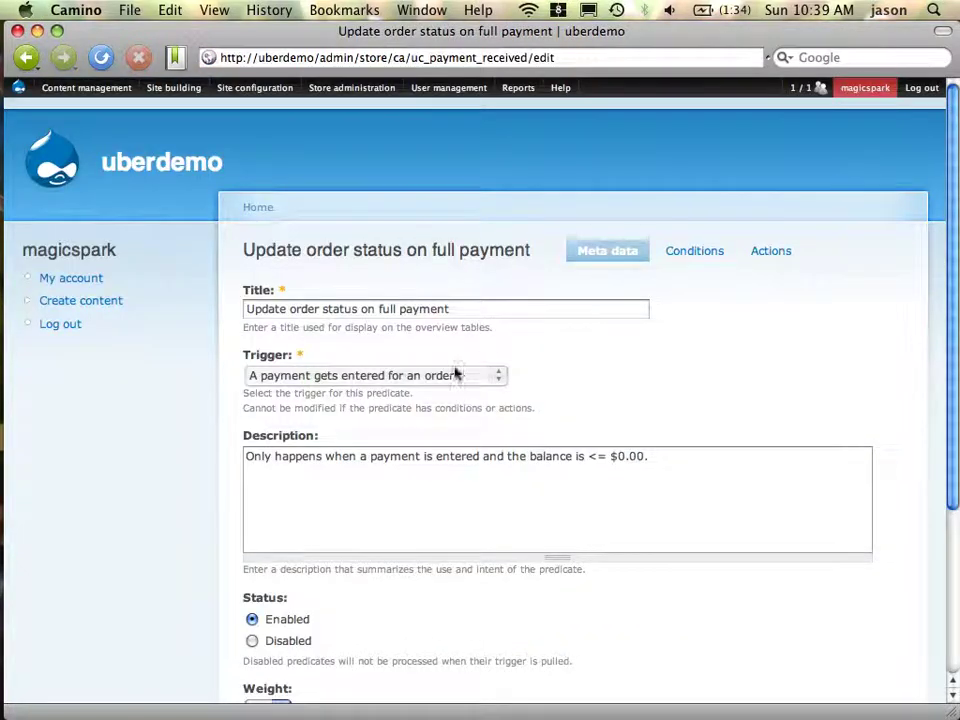
click(696, 262)
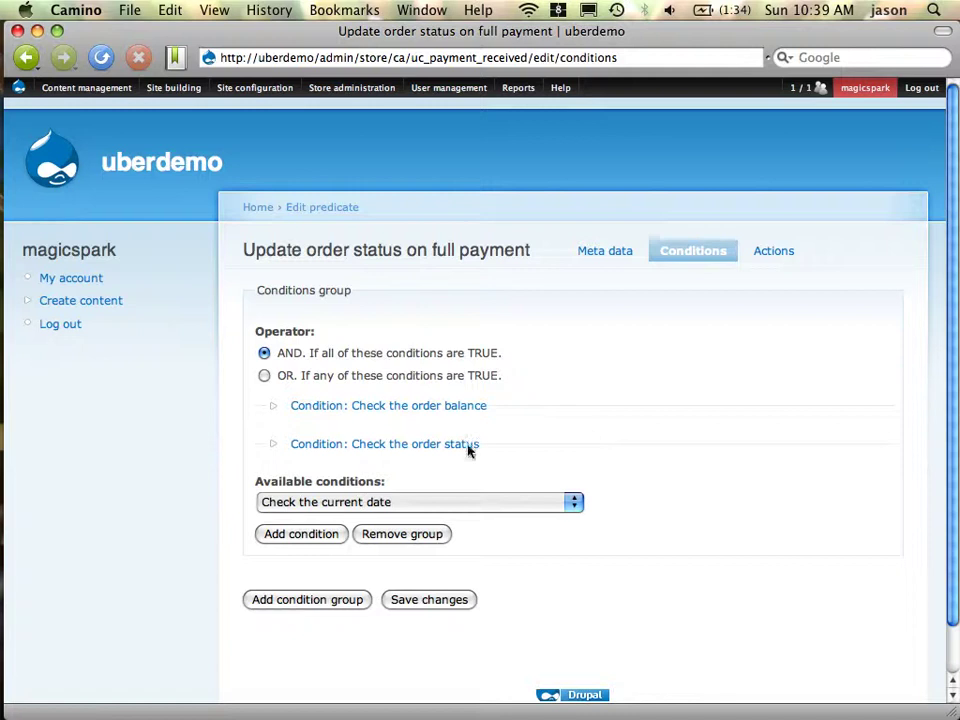
Expand the order balance and order status conditions and review the order status choices
click(388, 406)
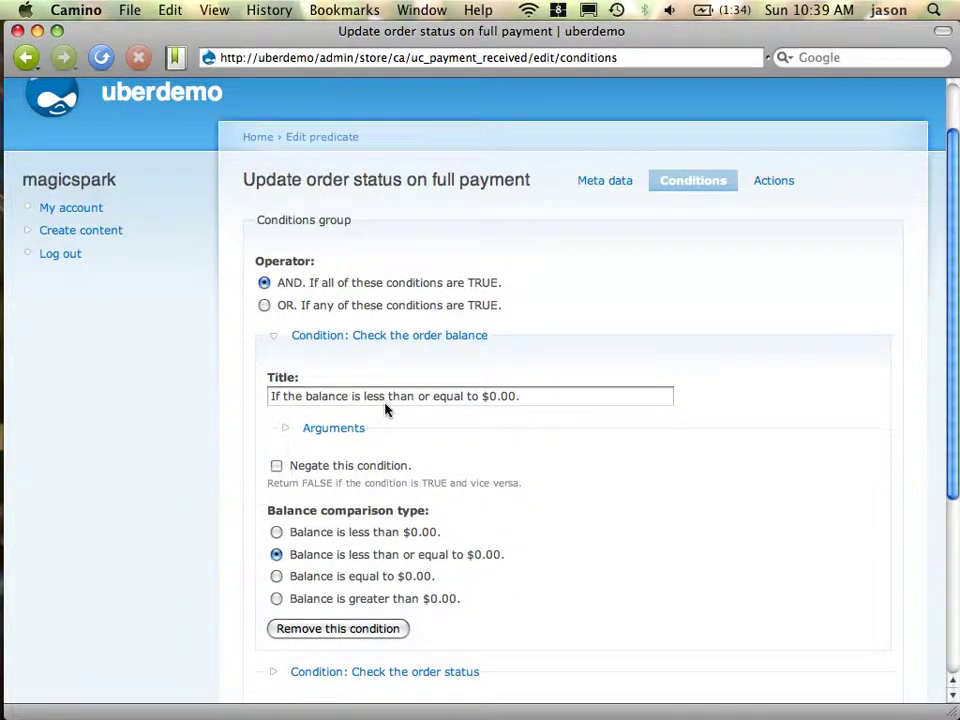
scroll(385, 408, down, 2)
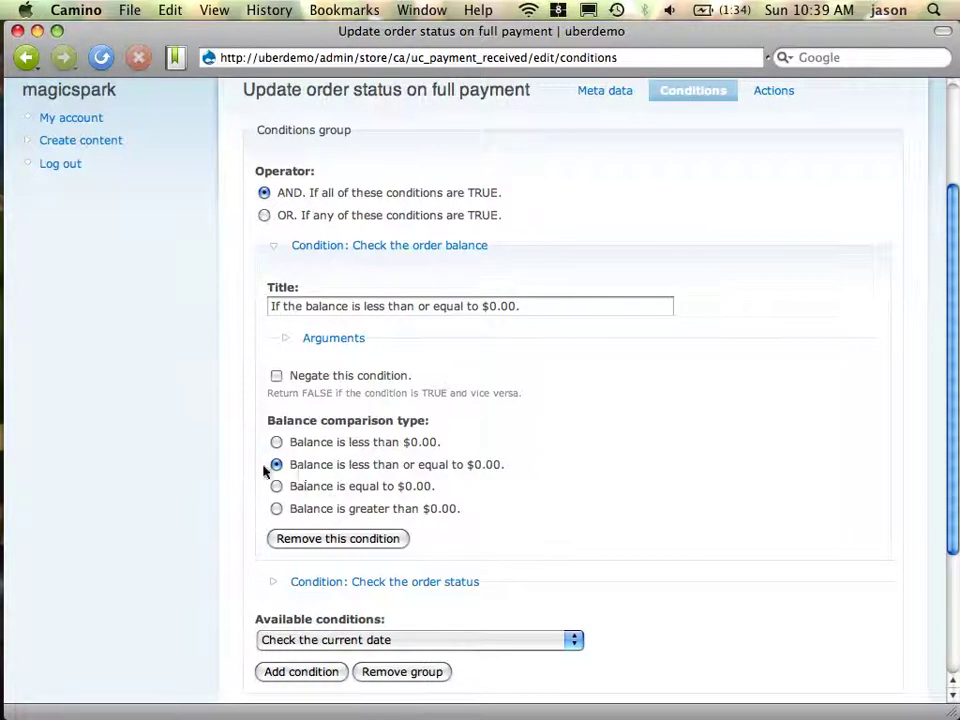
scroll(561, 496, down, 3)
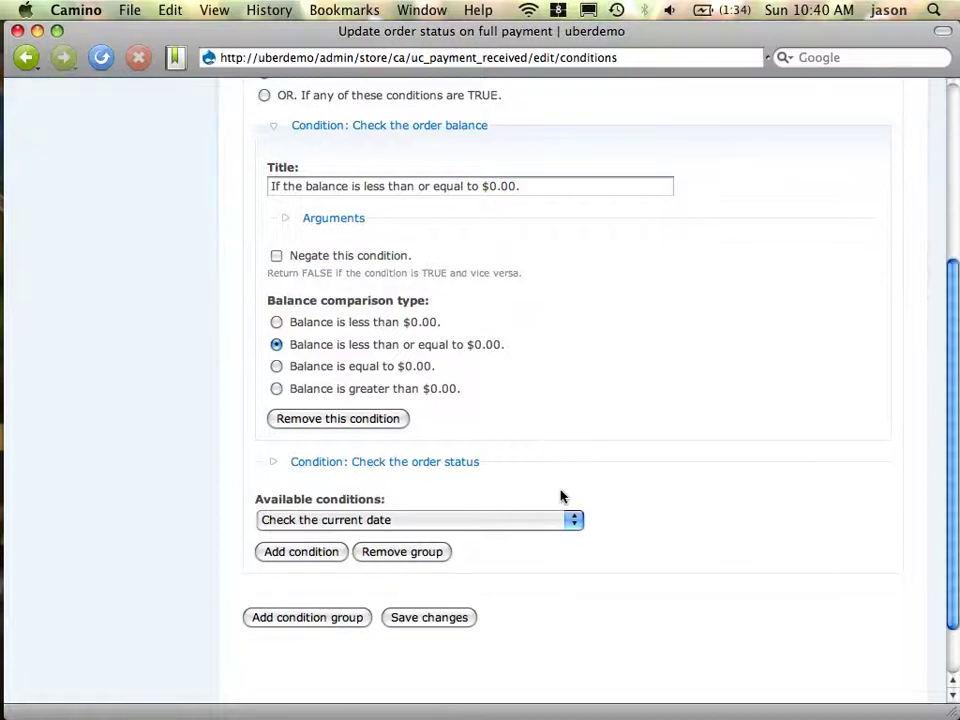
click(421, 461)
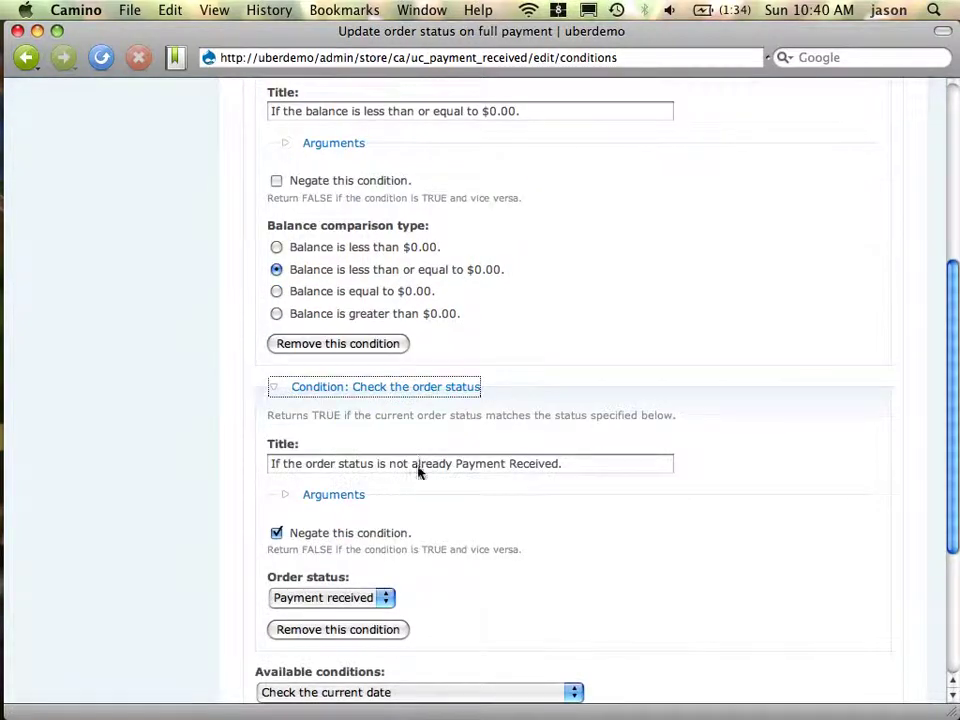
click(366, 592)
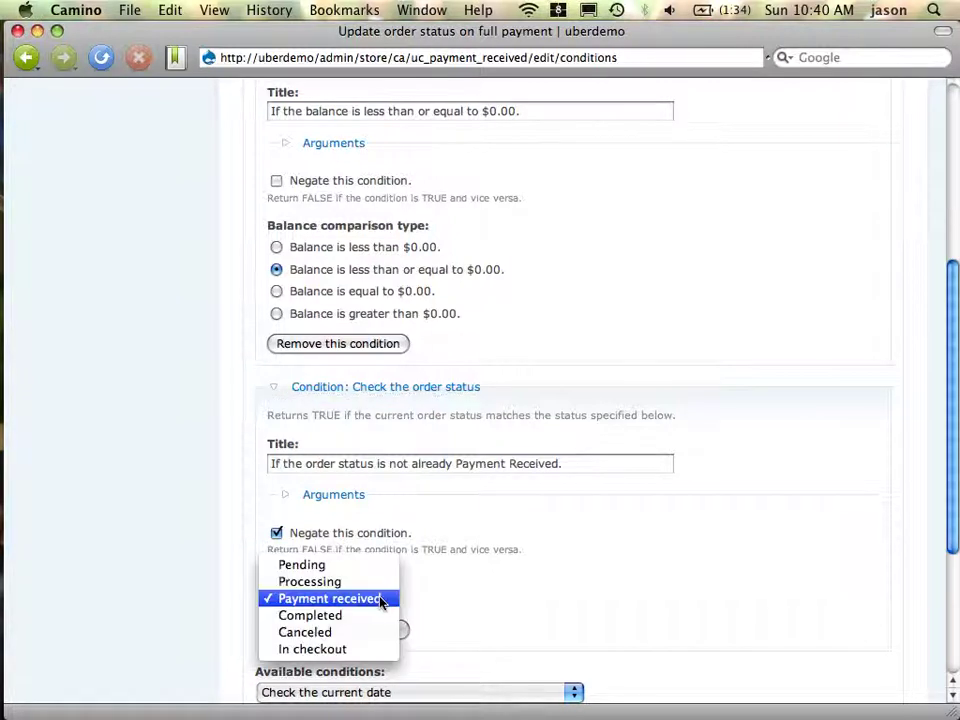
click(576, 581)
scroll(576, 580, up, 10)
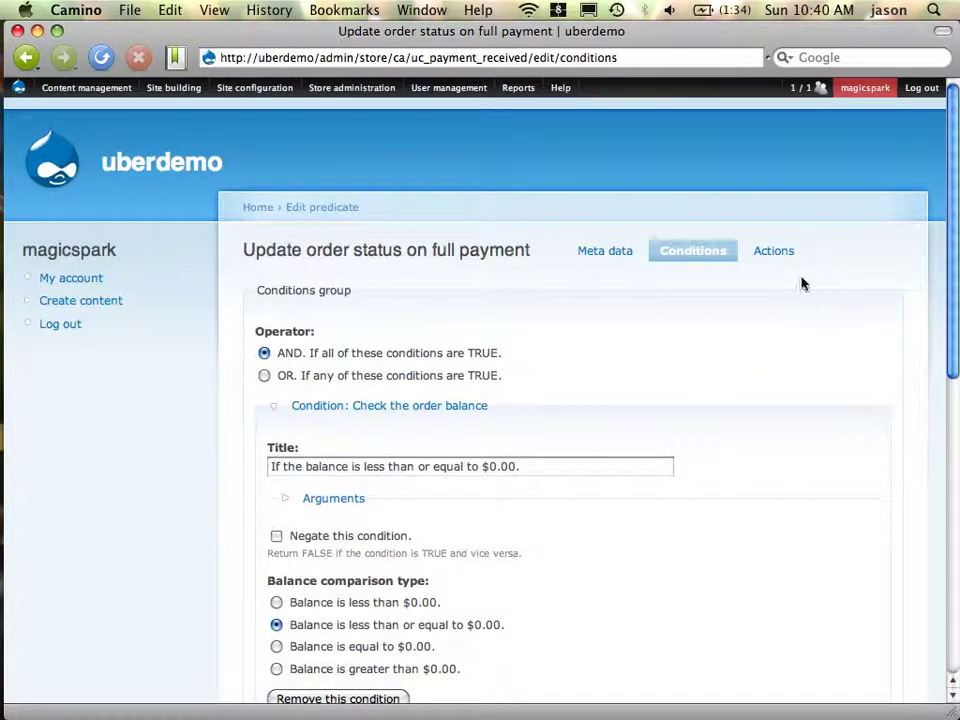
Change the 'Update the order status' action to set status Completed and save the actions
click(773, 251)
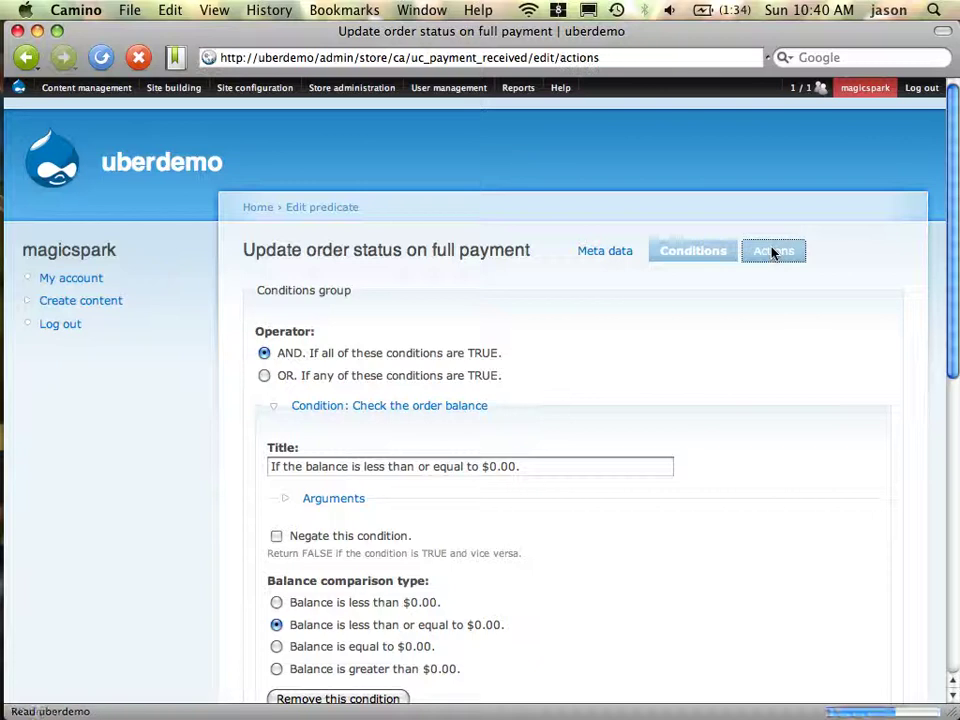
click(380, 350)
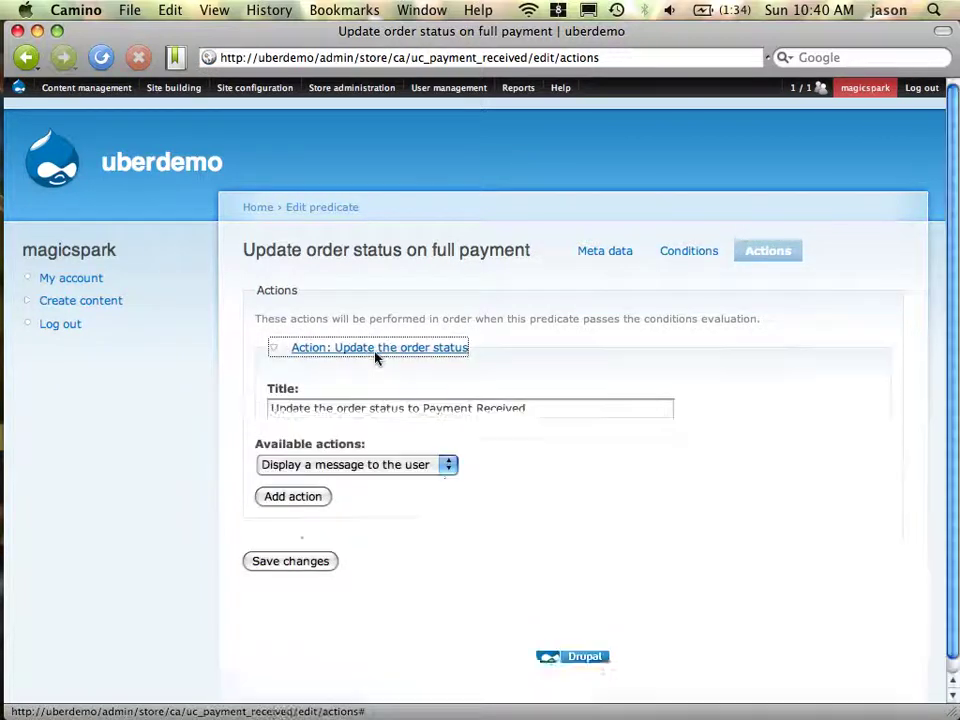
click(357, 503)
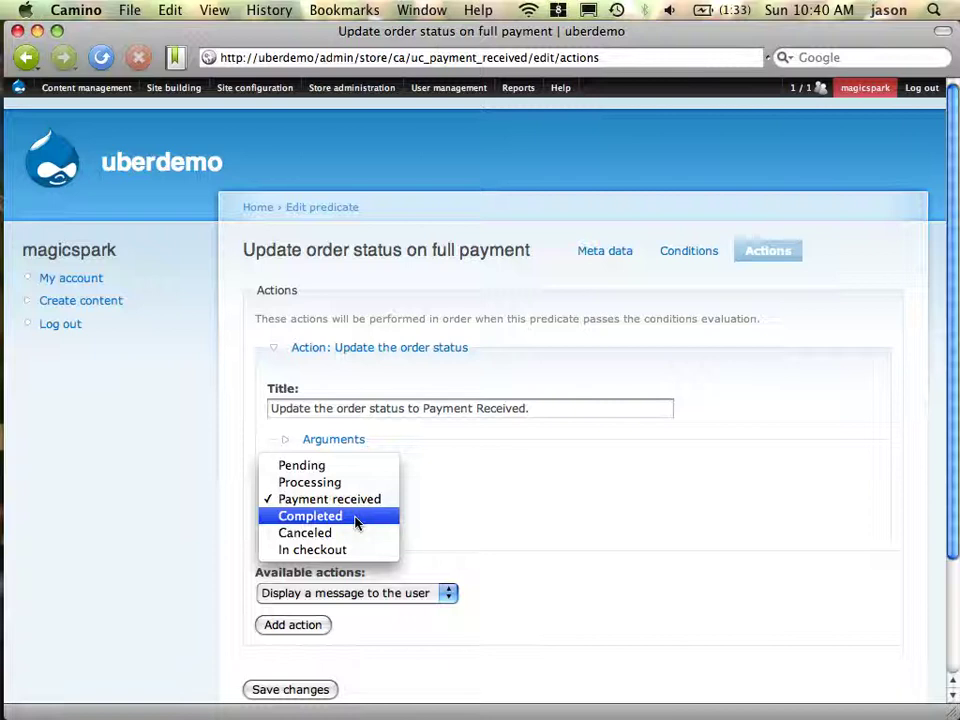
click(356, 518)
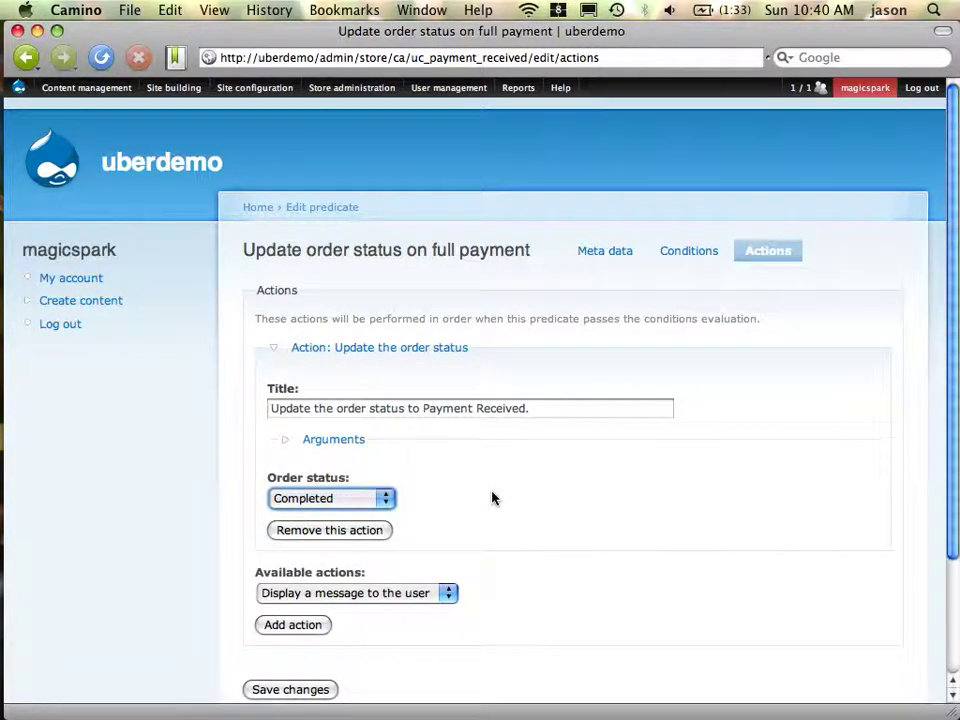
click(328, 502)
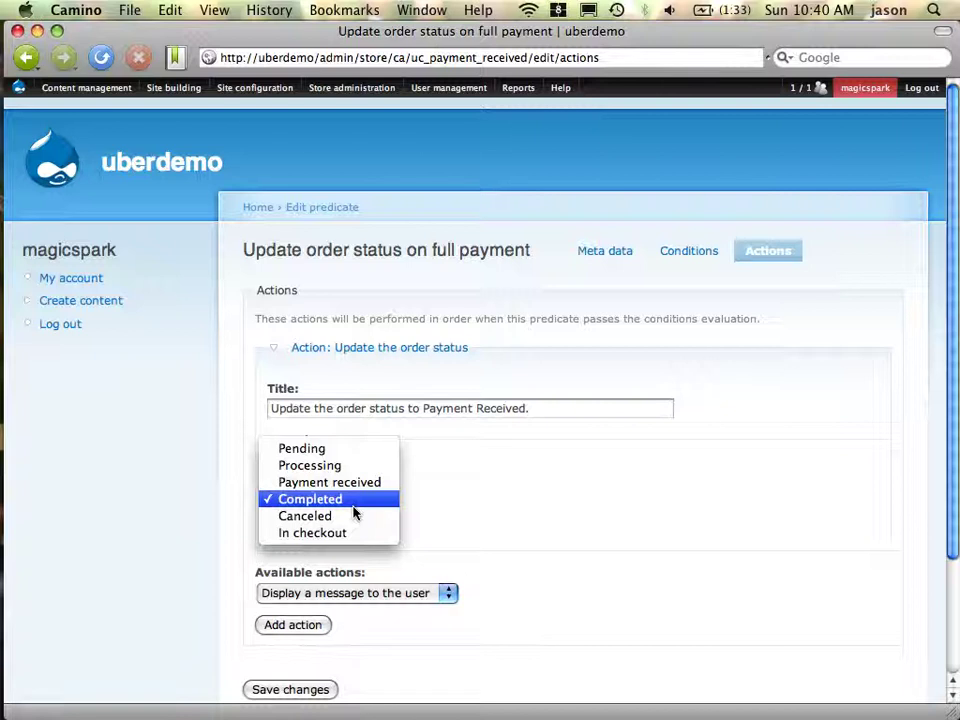
click(352, 505)
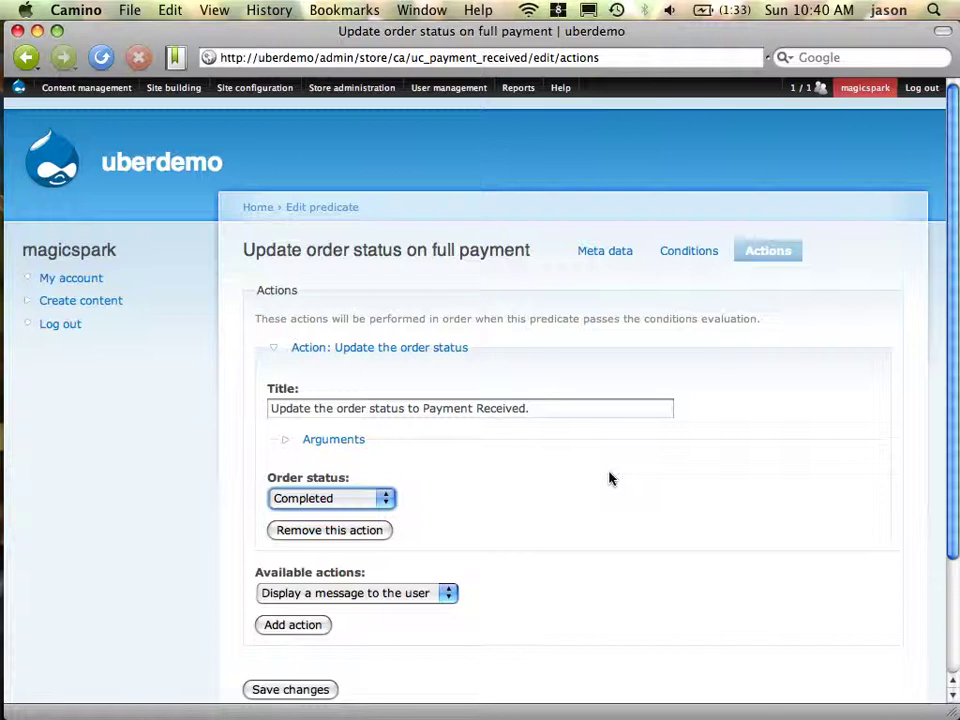
click(270, 691)
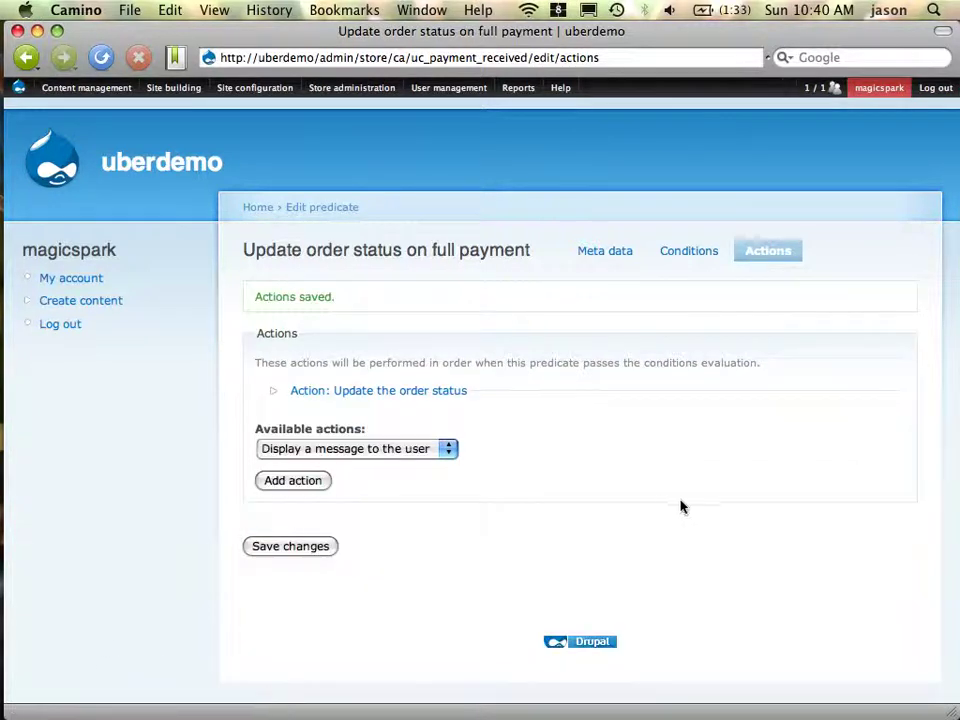
click(25, 57)
Go back to the Conditional actions list and edit the Renew purchased files predicate's conditions
click(27, 62)
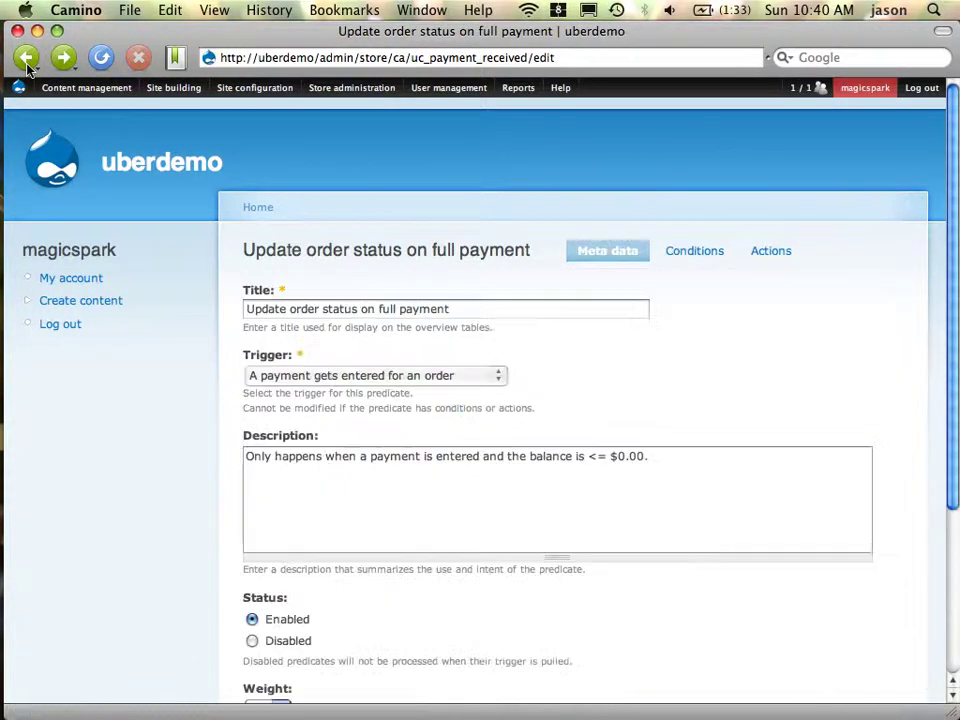
click(27, 62)
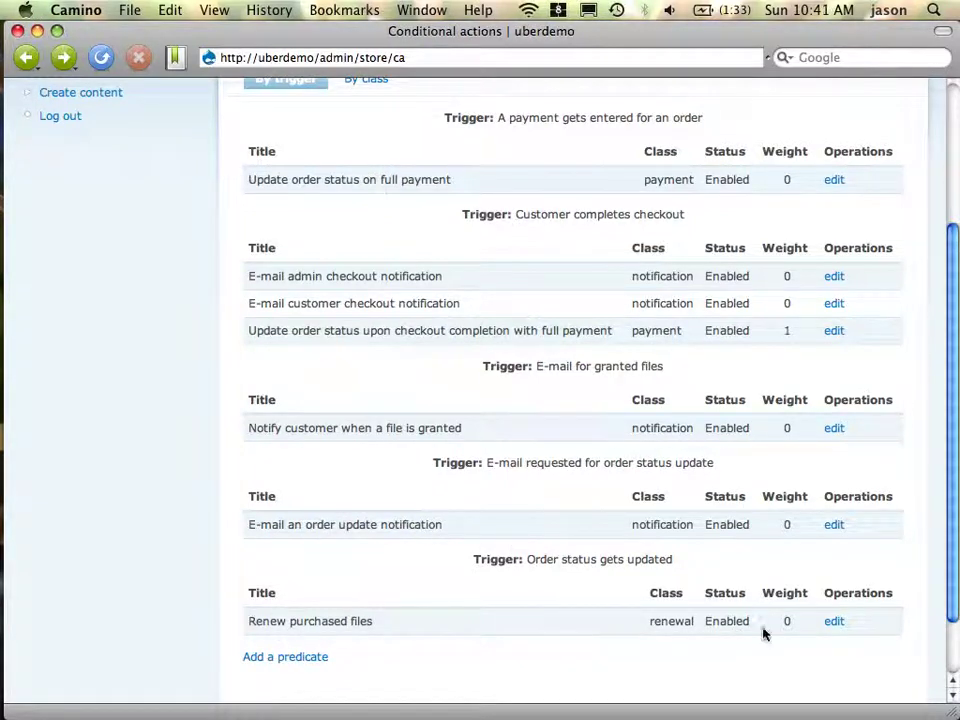
click(838, 625)
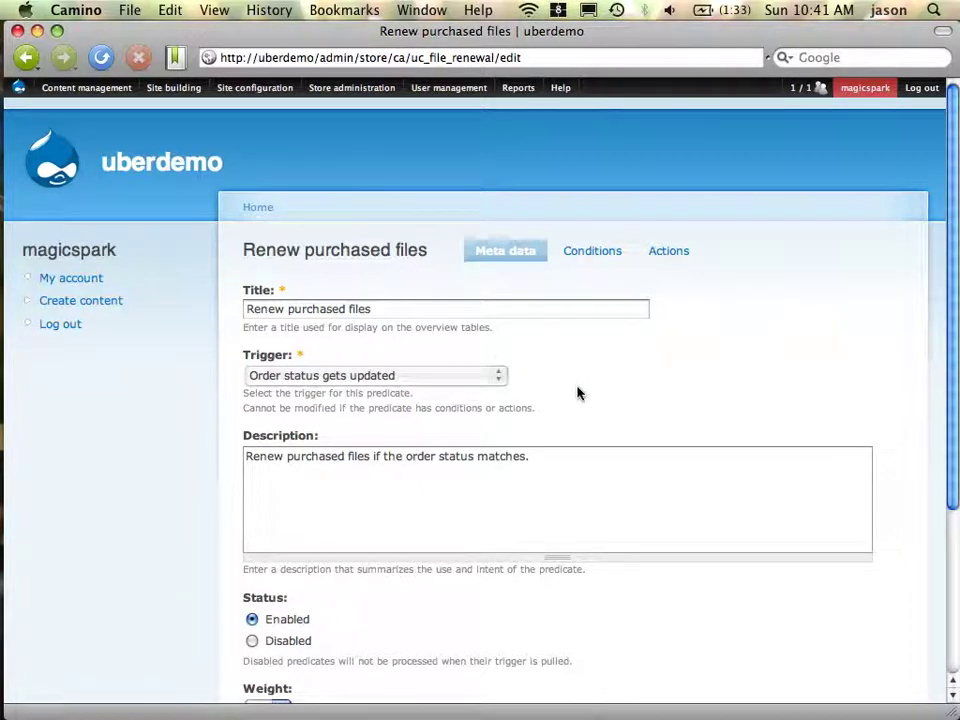
click(583, 251)
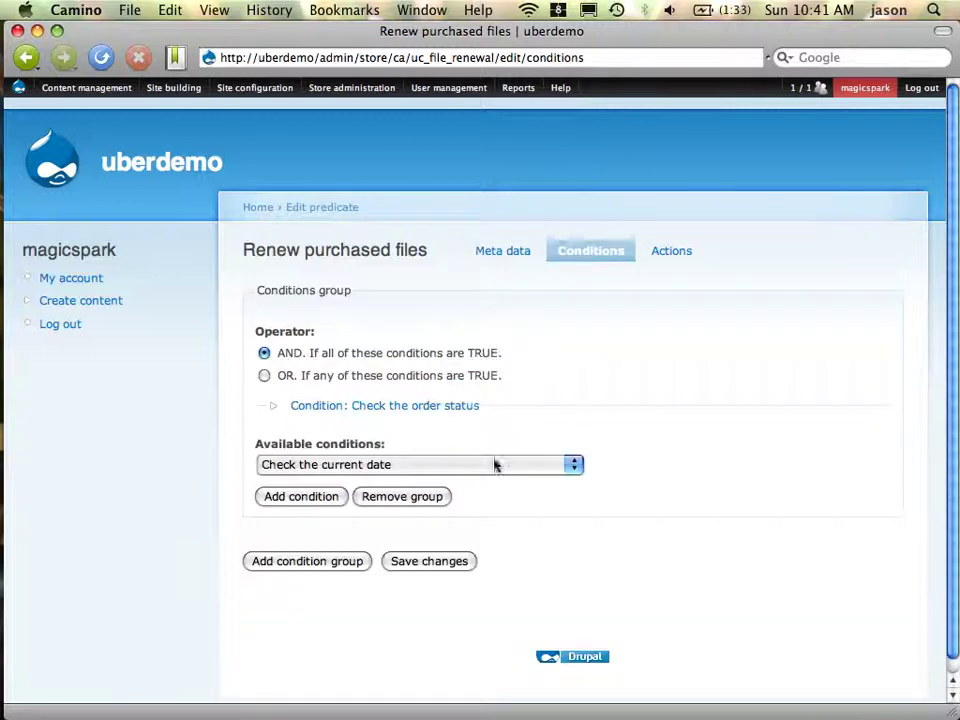
Confirm the 'Check the order status' condition requires the Completed status
click(394, 405)
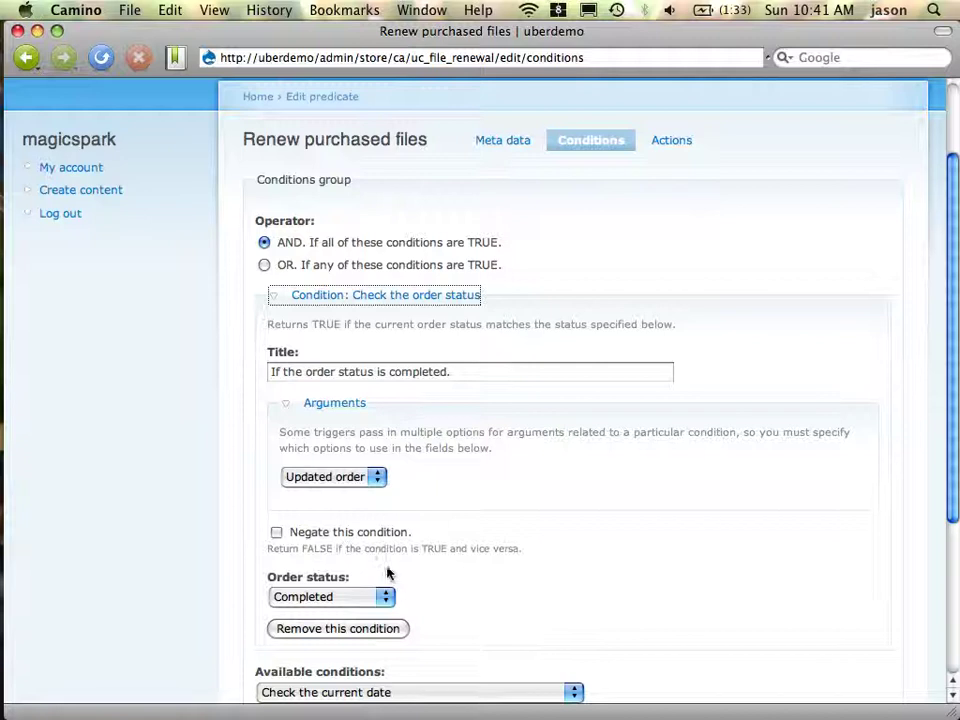
click(391, 603)
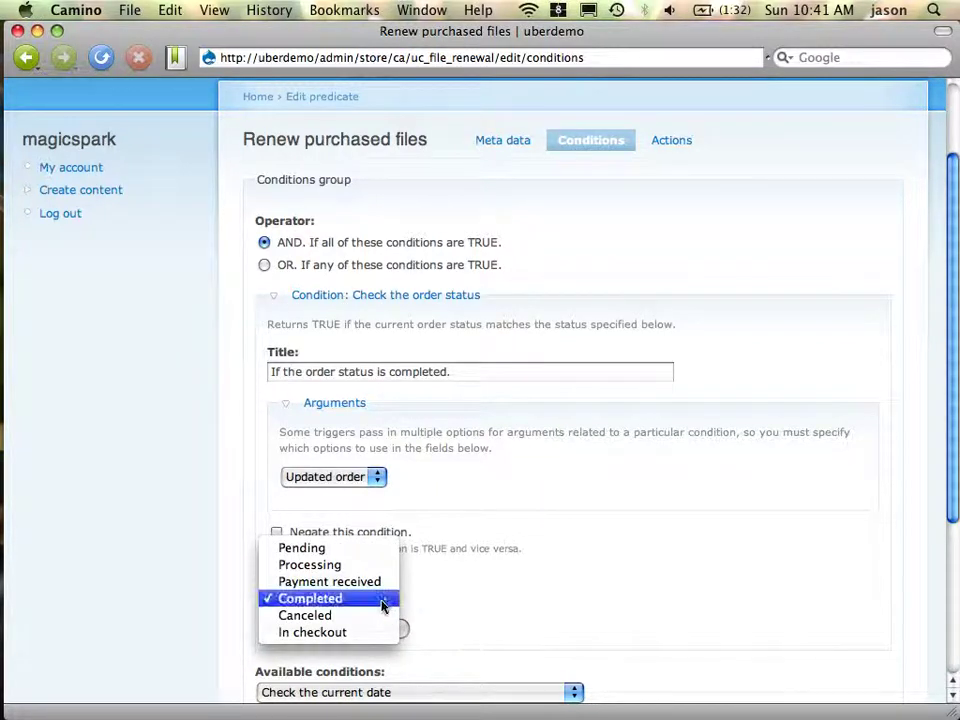
click(381, 601)
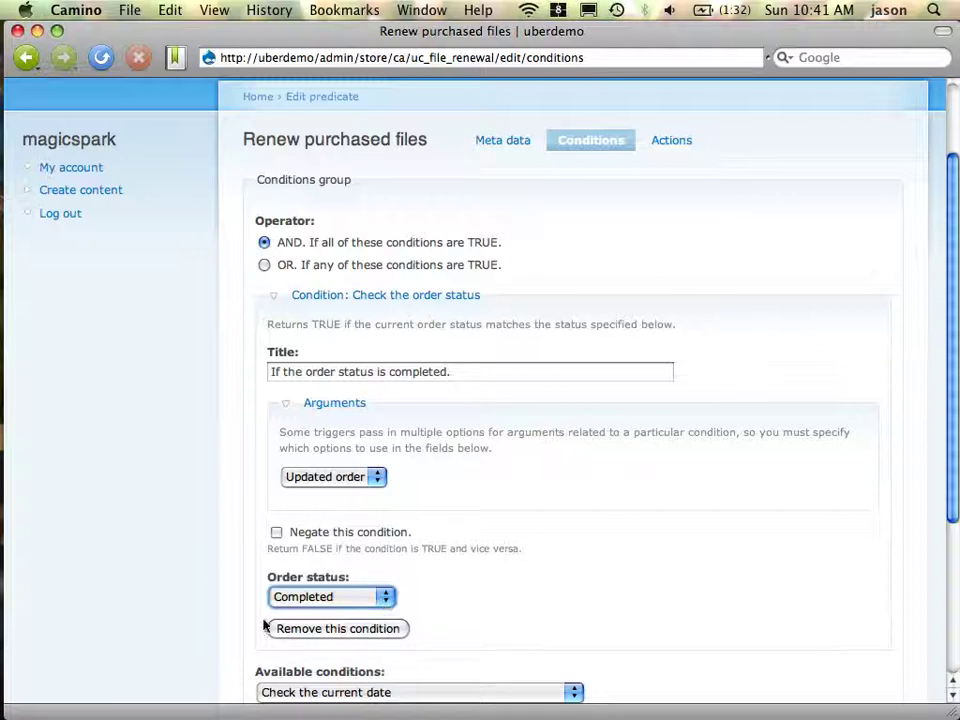
click(304, 600)
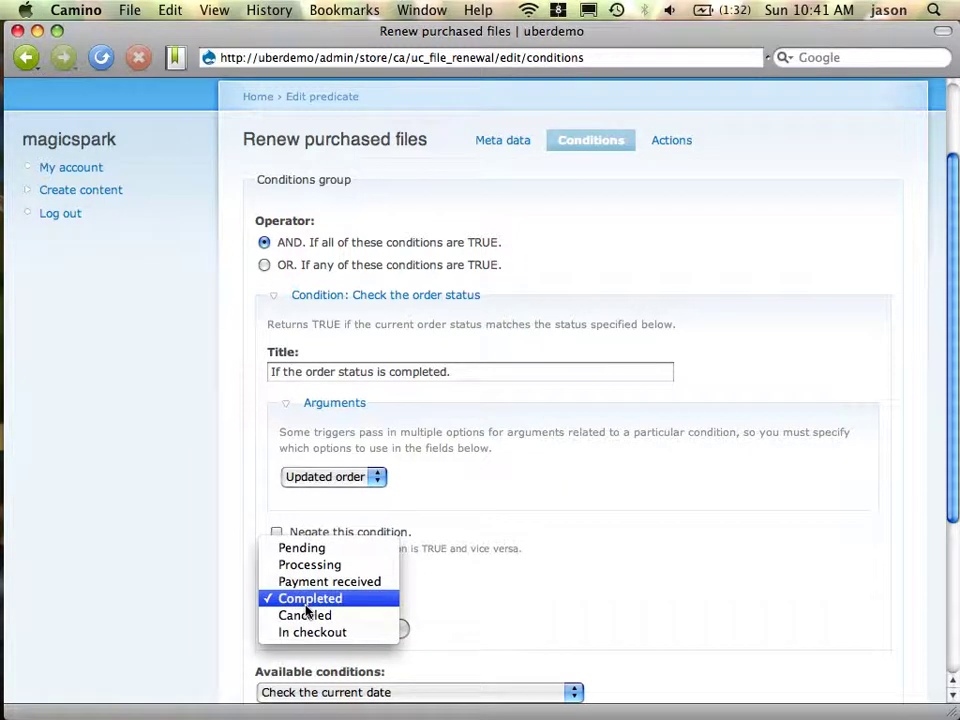
click(305, 604)
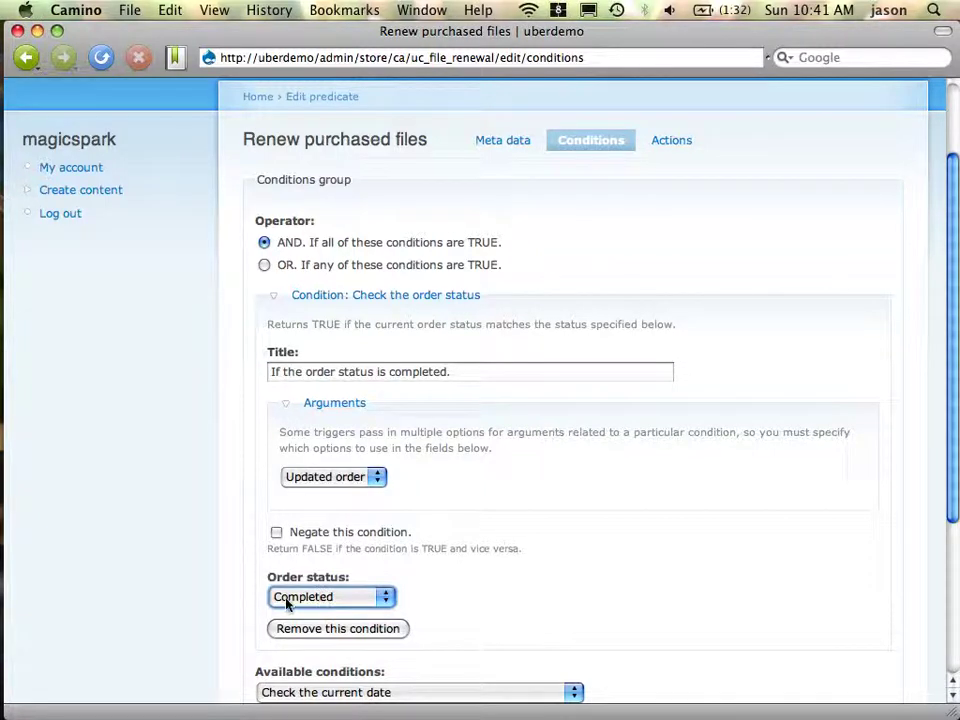
Inspect the 'Renew the files on an order' action, then return to the store home page
click(690, 148)
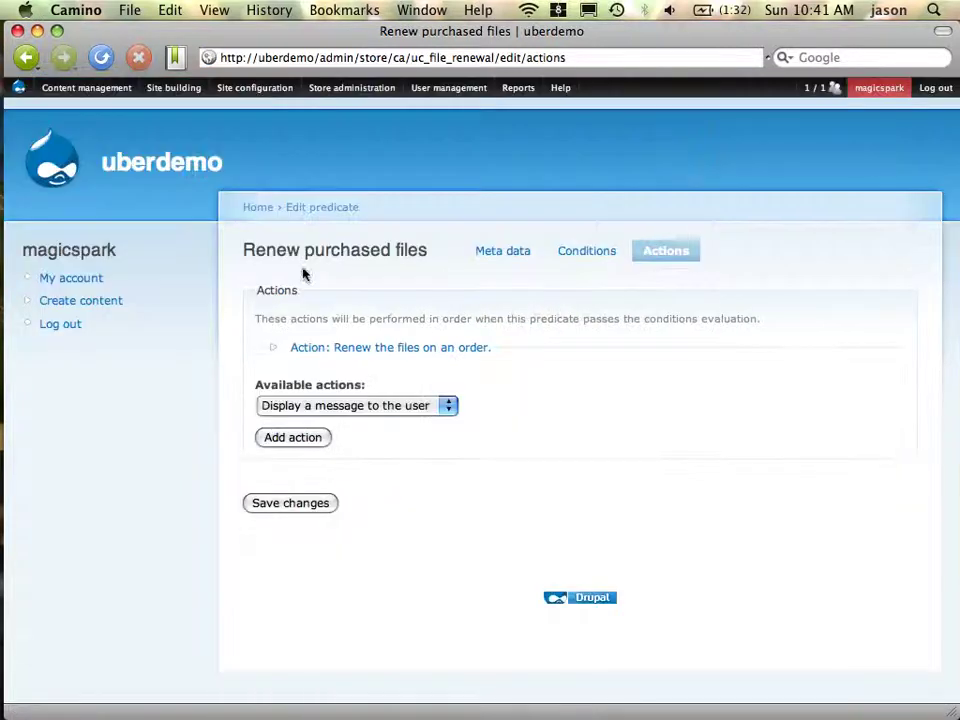
click(346, 350)
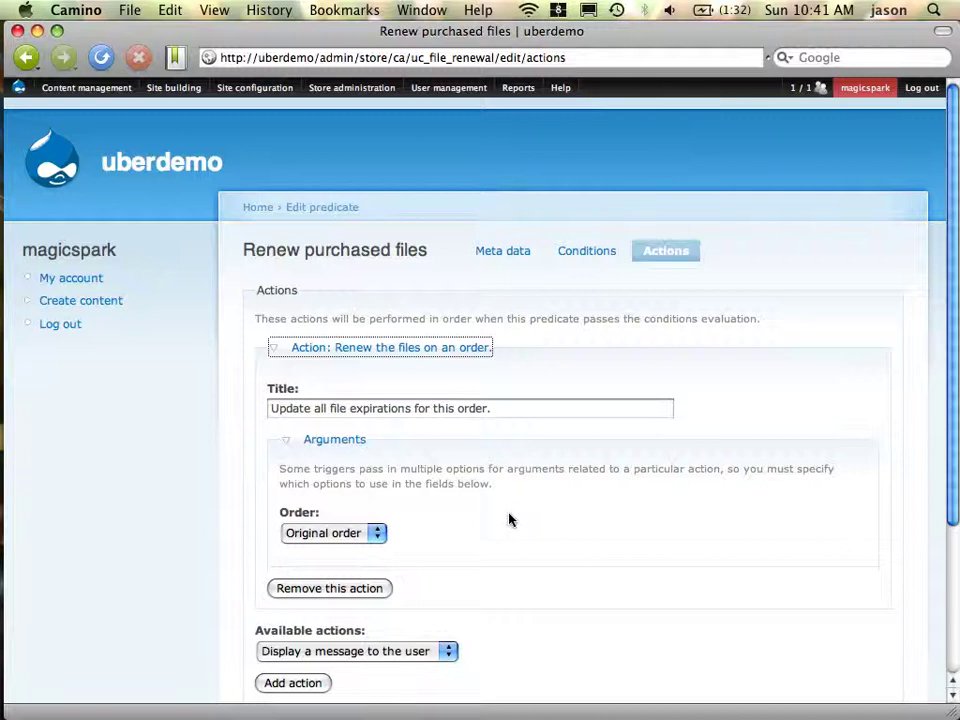
scroll(508, 519, down, 5)
scroll(508, 519, up, 5)
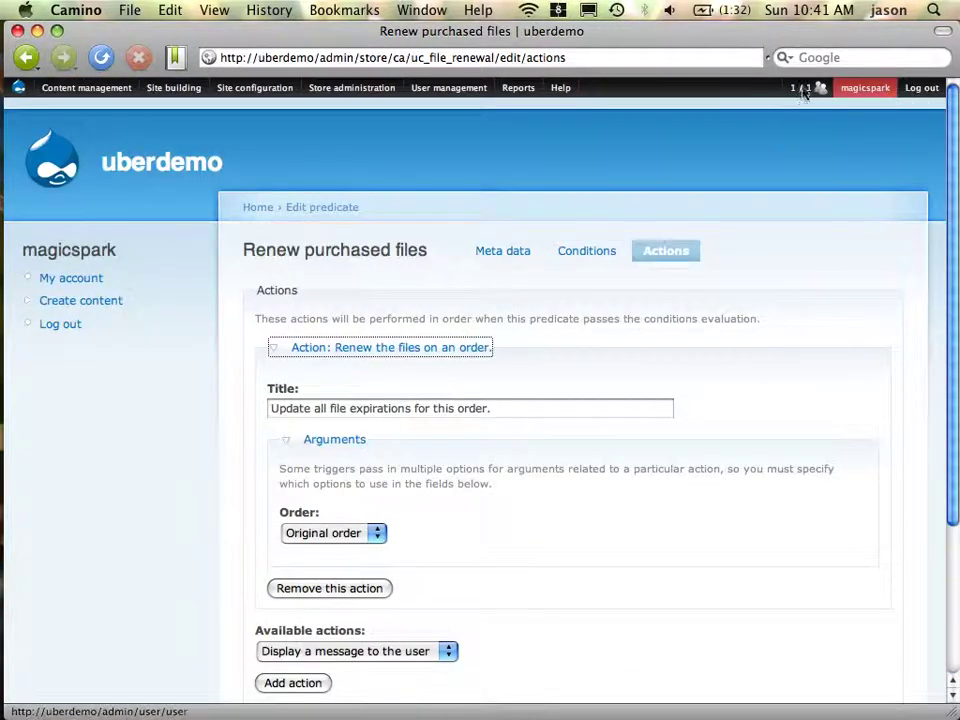
click(70, 174)
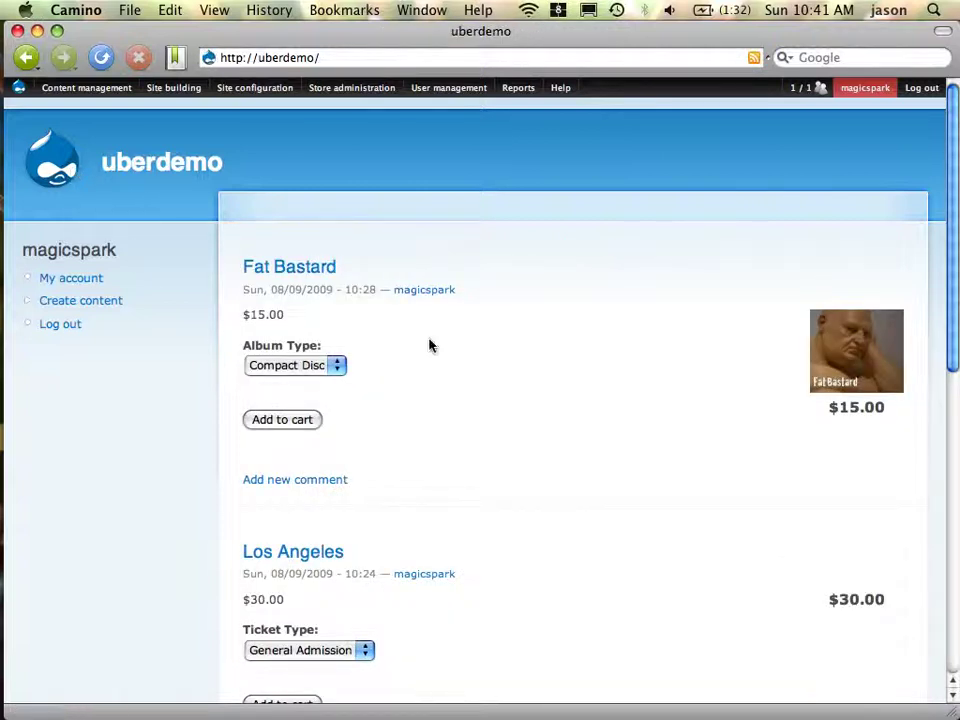
On the Blocks page, assign the Shopping cart block to the Left sidebar region
mouse_move(236, 95)
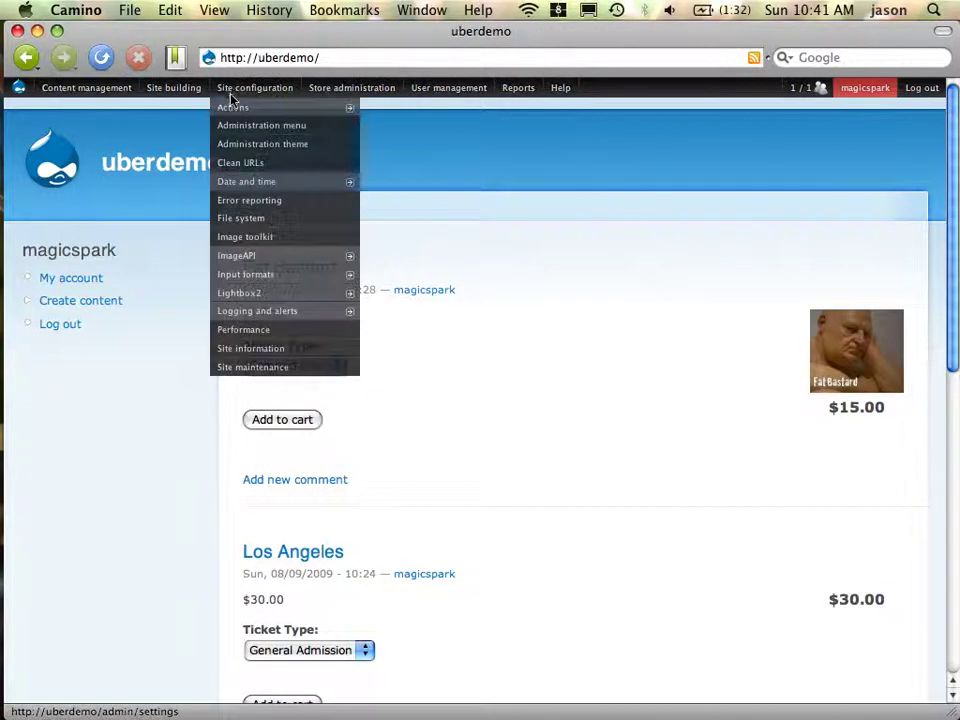
mouse_move(199, 96)
click(310, 110)
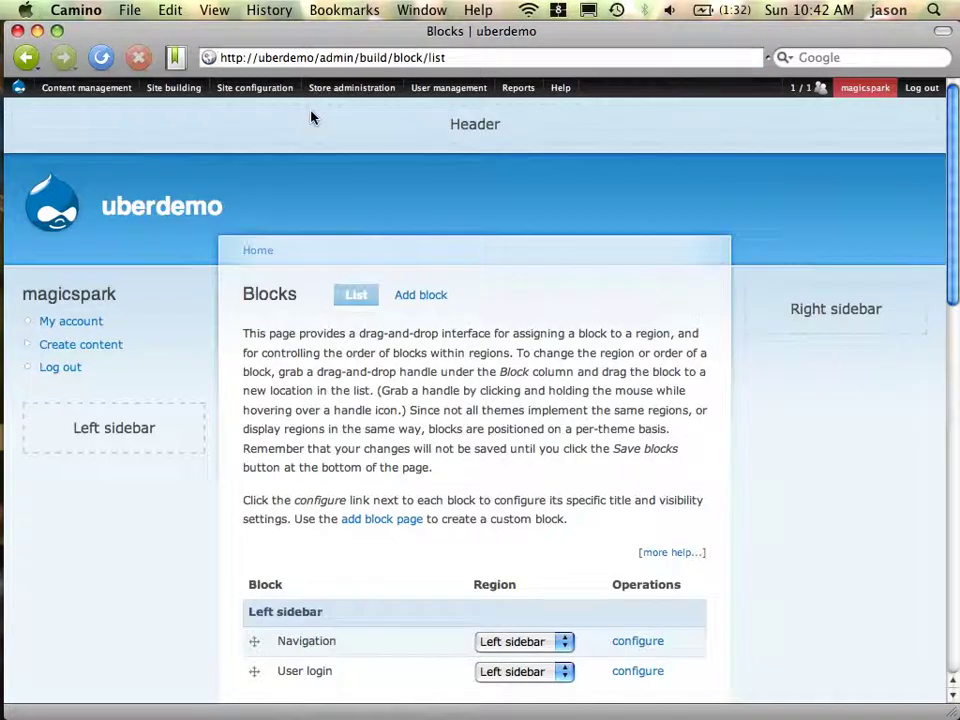
scroll(344, 398, down, 2)
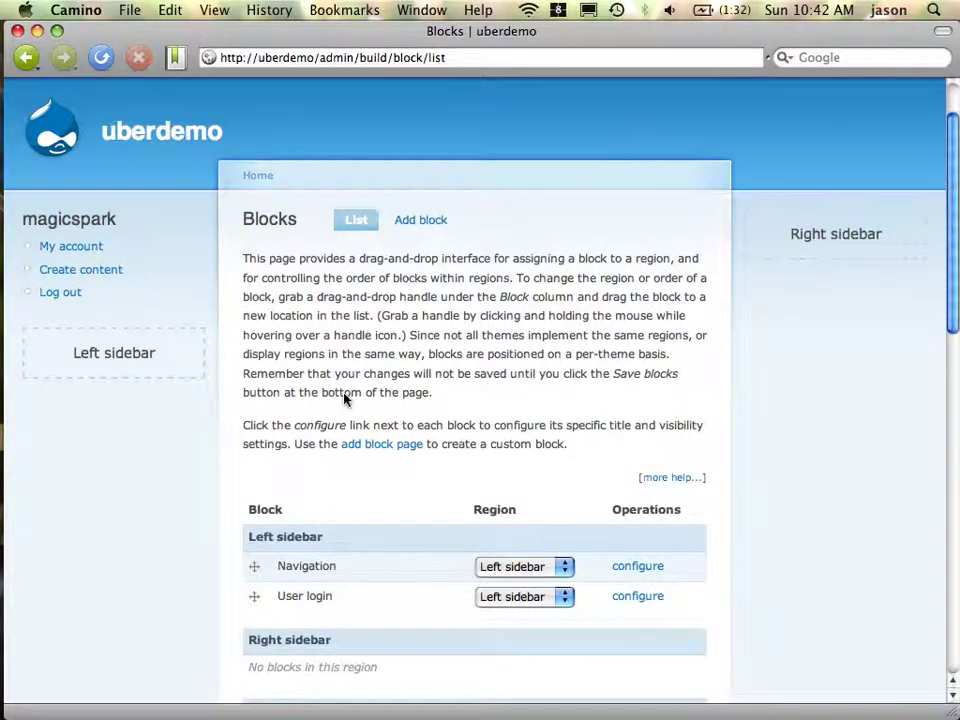
scroll(344, 398, down, 6)
scroll(344, 398, down, 5)
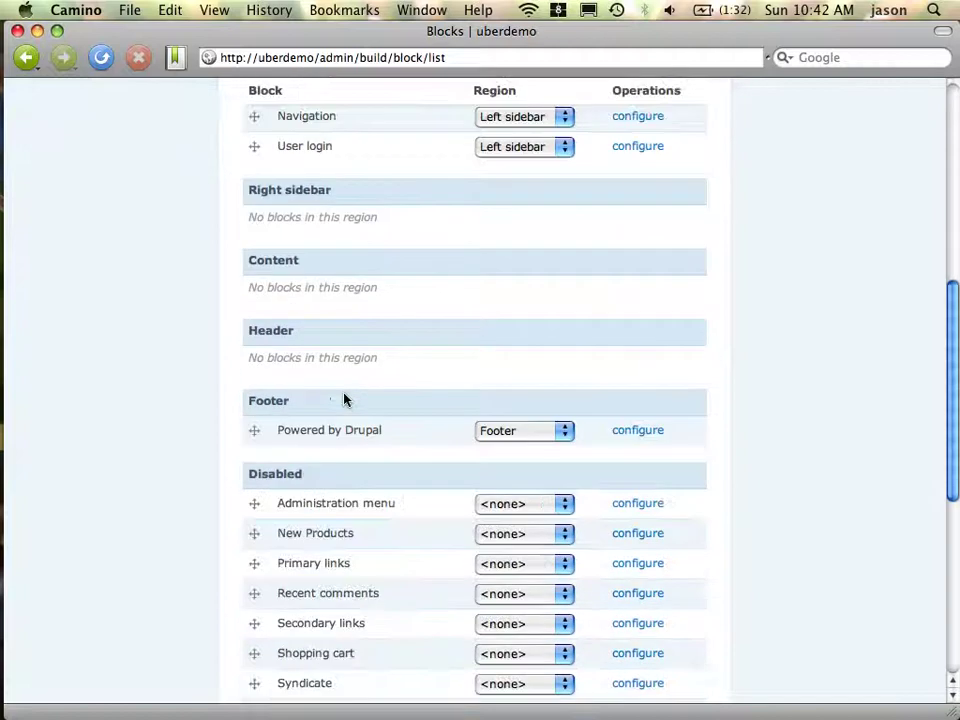
scroll(344, 398, down, 3)
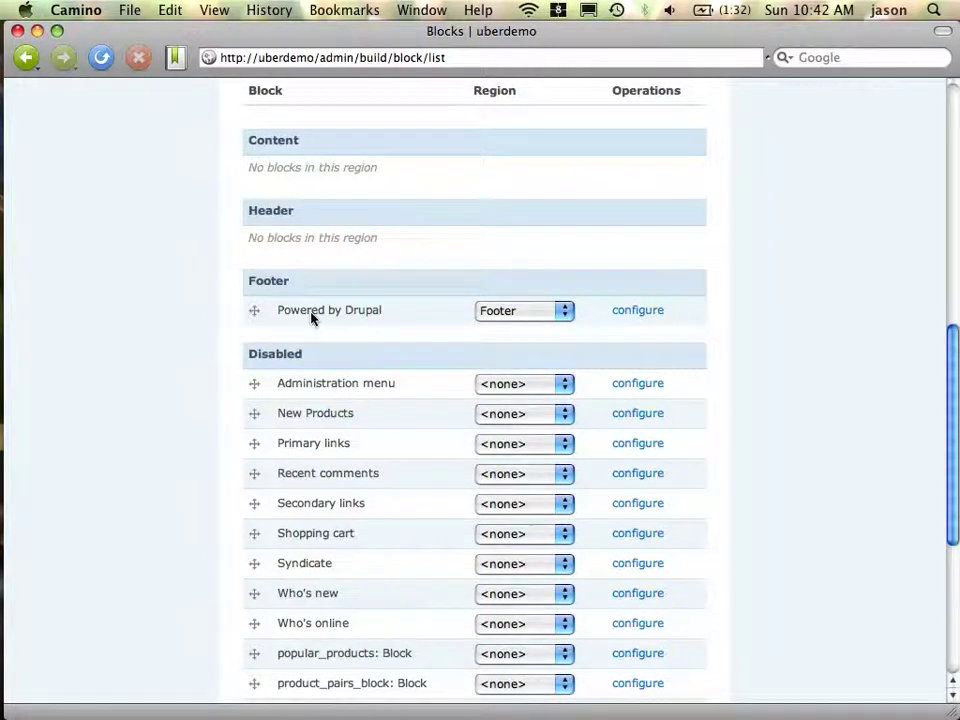
drag(321, 58, 428, 58)
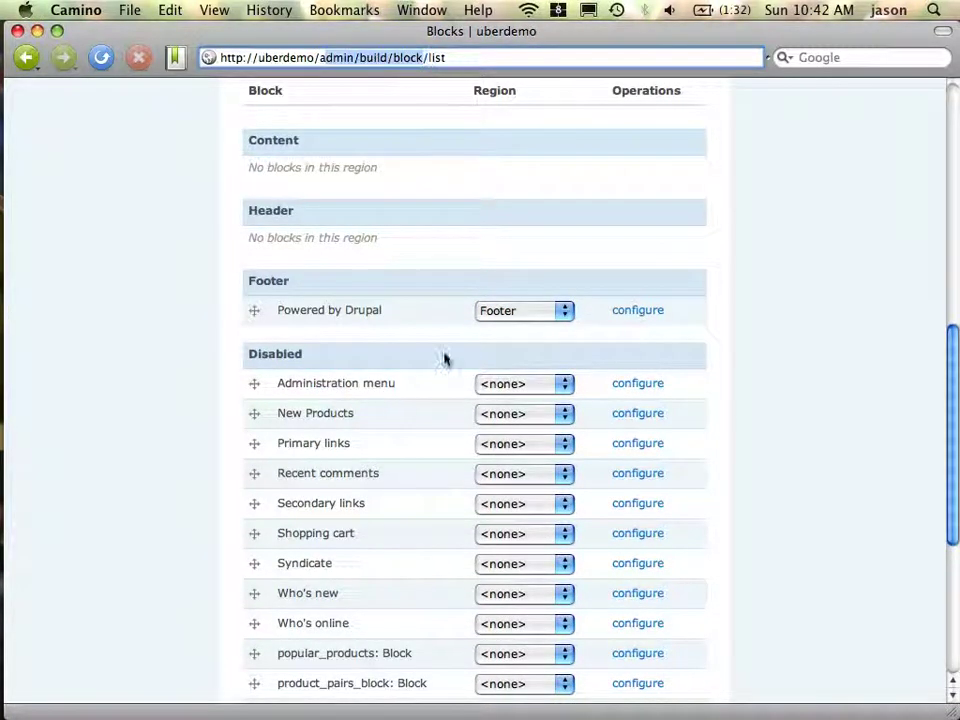
click(508, 552)
click(510, 540)
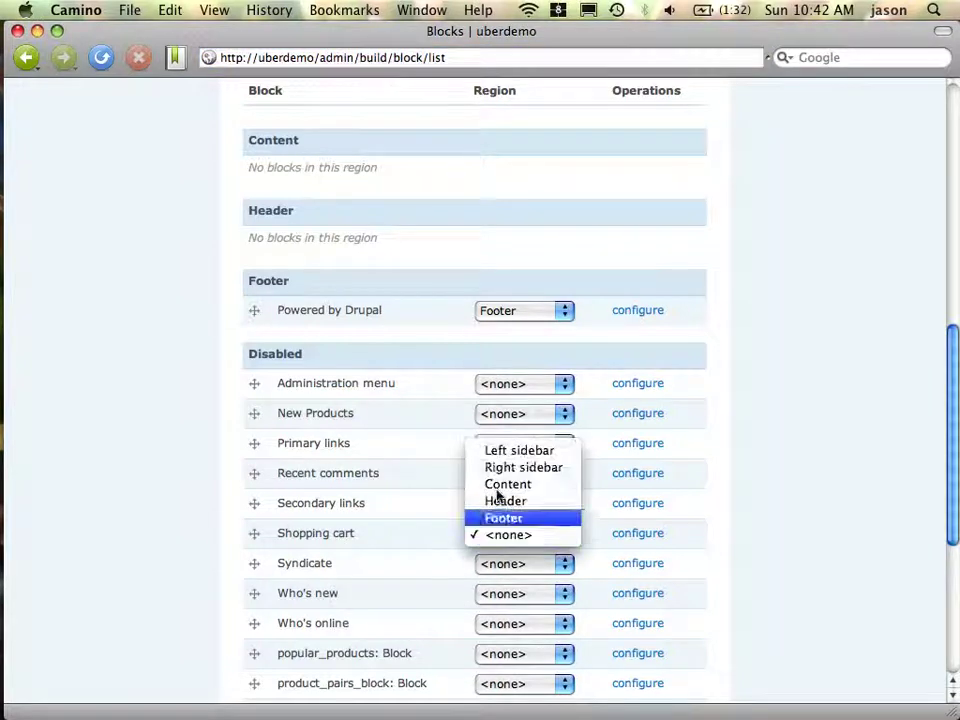
click(489, 452)
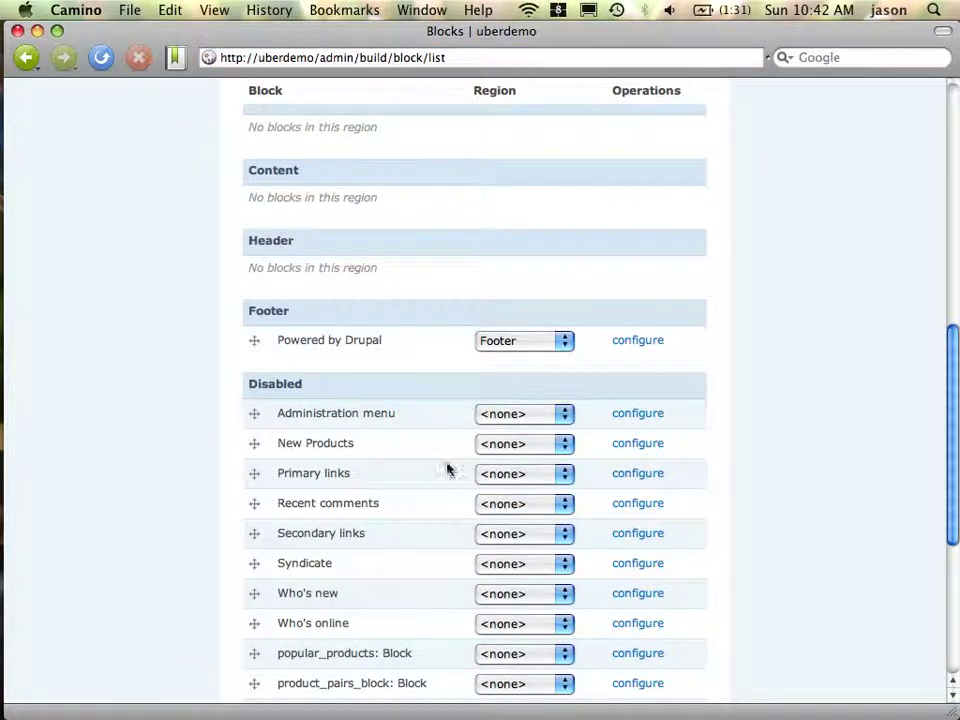
Place New Products in the Left sidebar below Shopping cart and save the blocks
scroll(140, 480, down, 5)
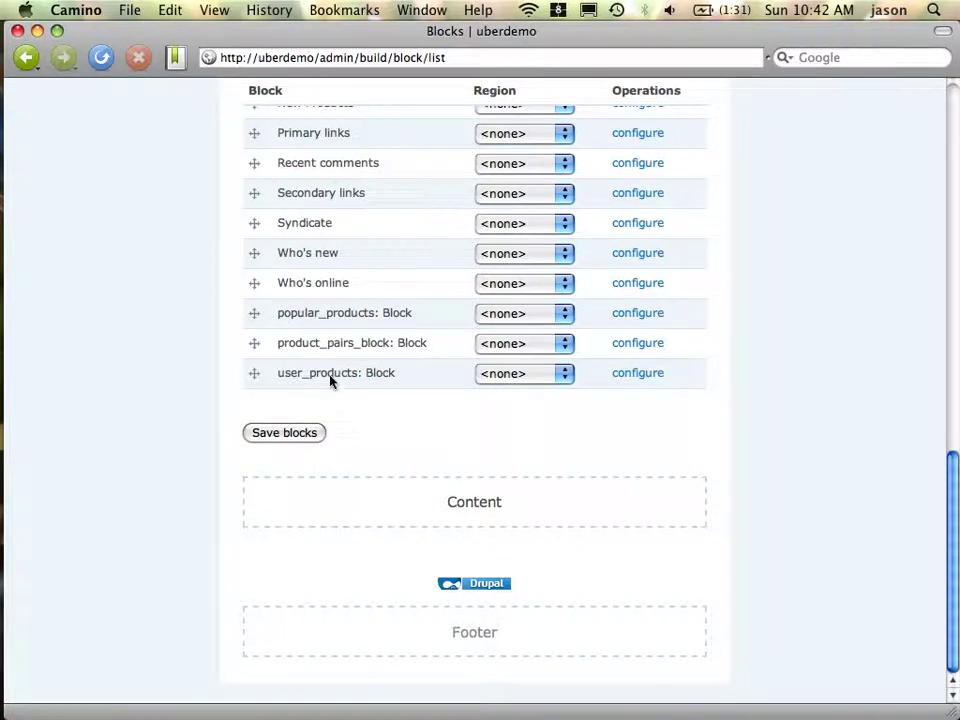
scroll(332, 379, up, 5)
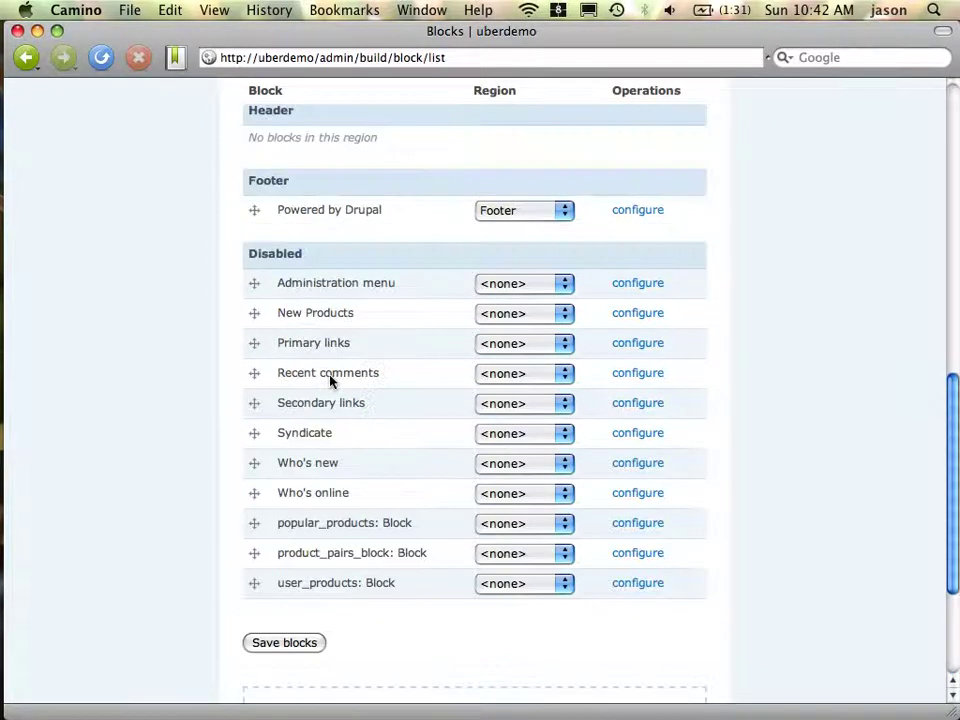
click(560, 314)
click(521, 236)
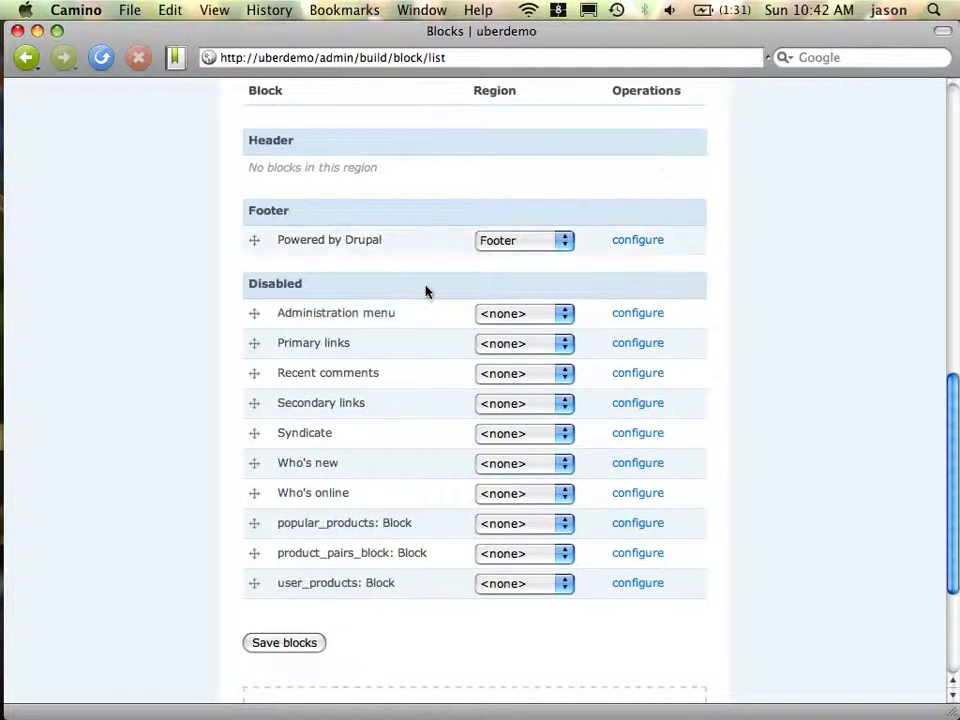
scroll(424, 289, up, 8)
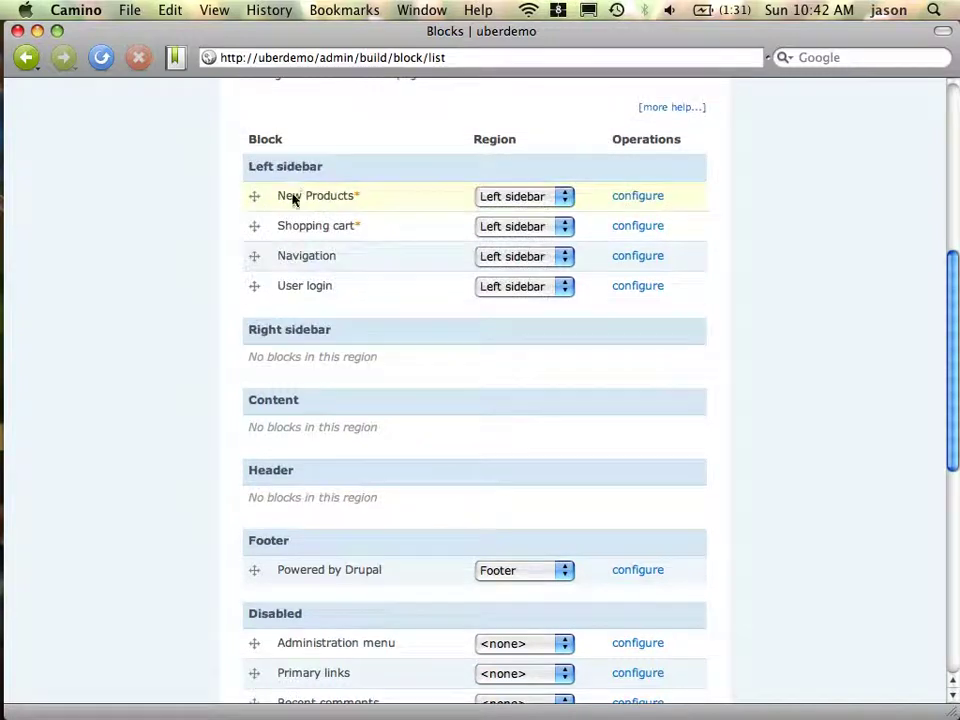
mouse_move(256, 208)
mouse_down()
mouse_move(259, 246)
mouse_move(253, 231)
mouse_up()
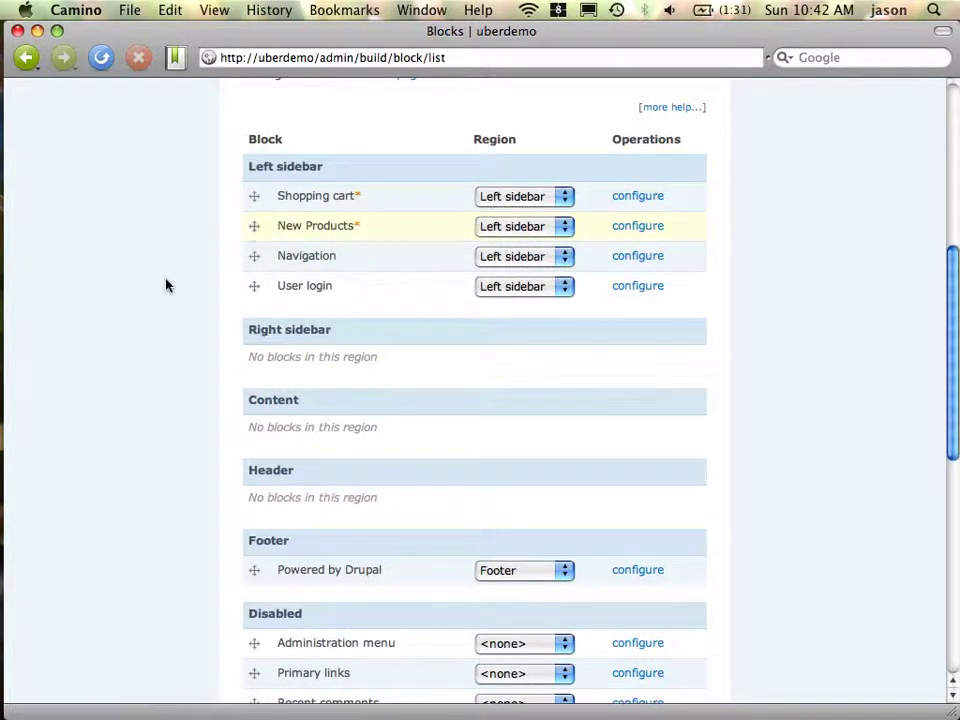
scroll(167, 285, down, 12)
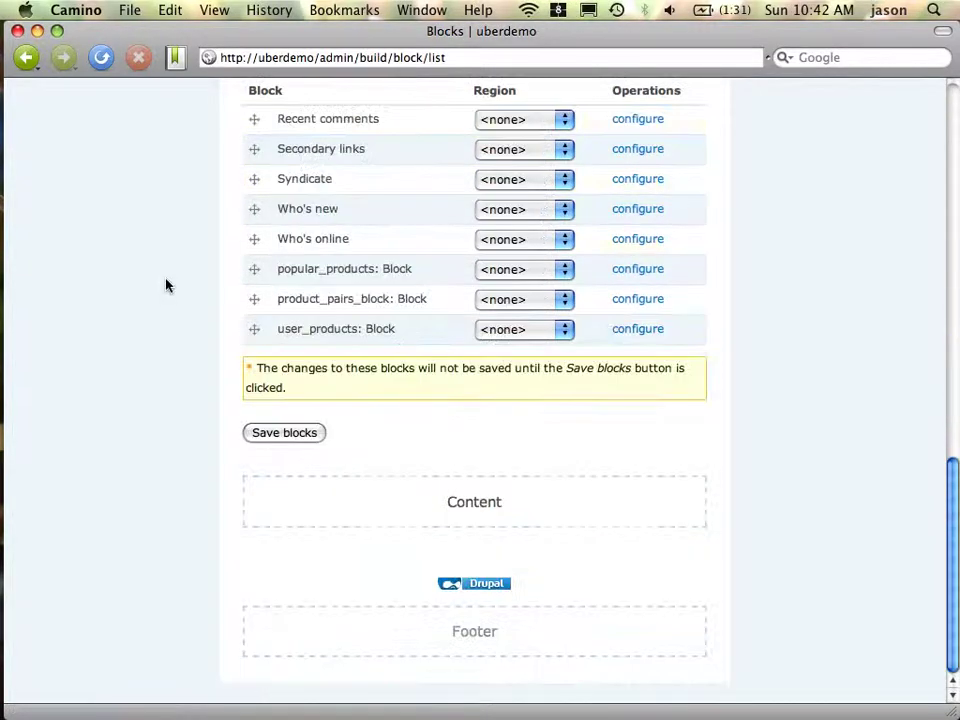
click(280, 433)
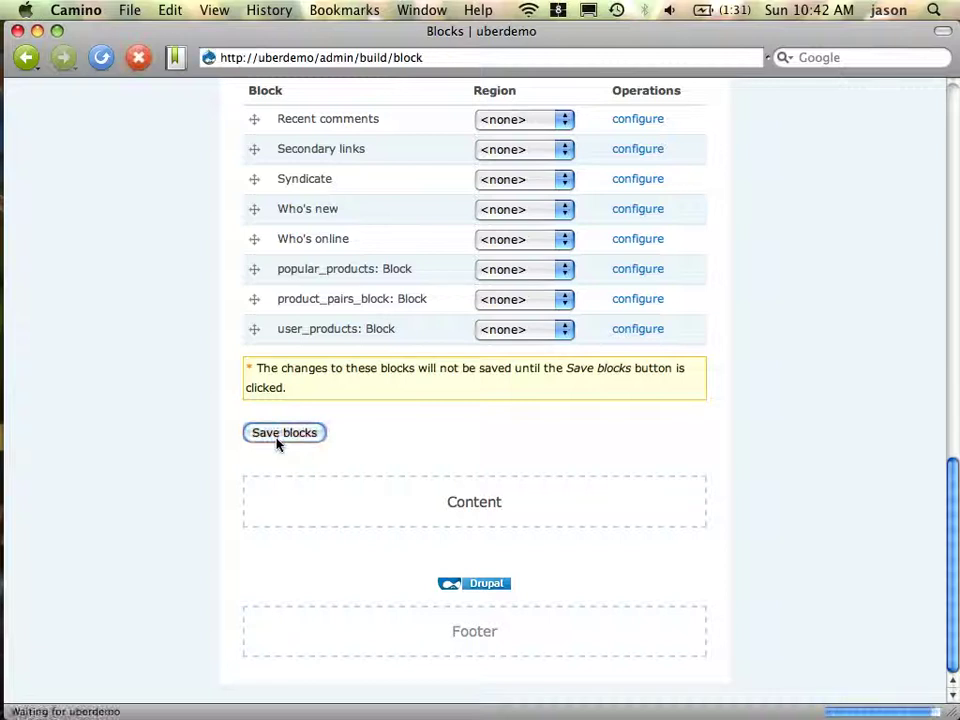
scroll(278, 444, down, 3)
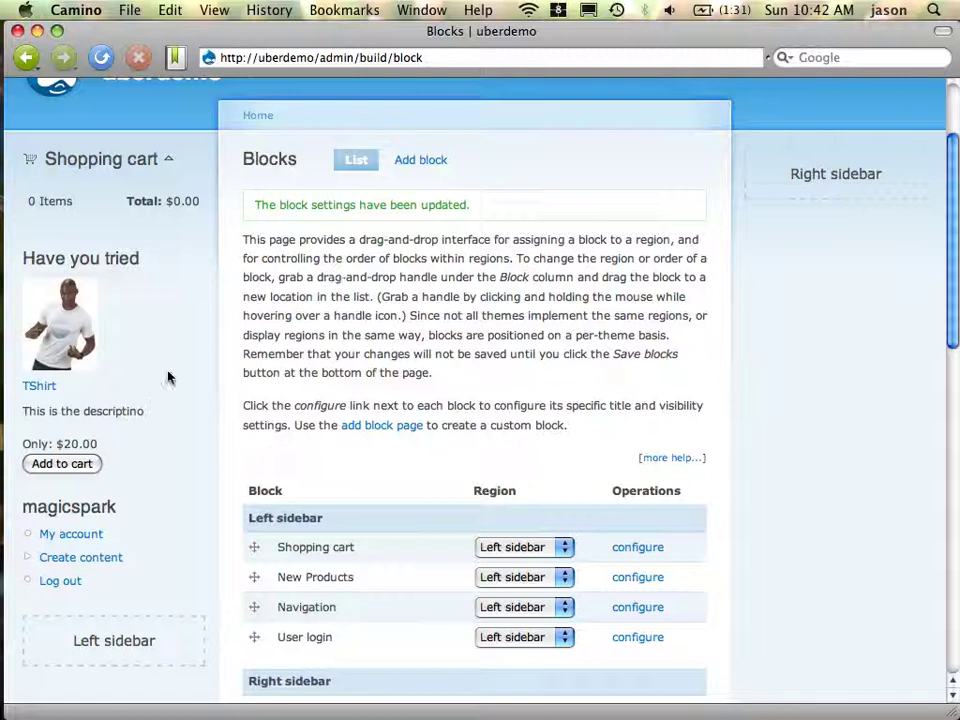
scroll(168, 377, up, 3)
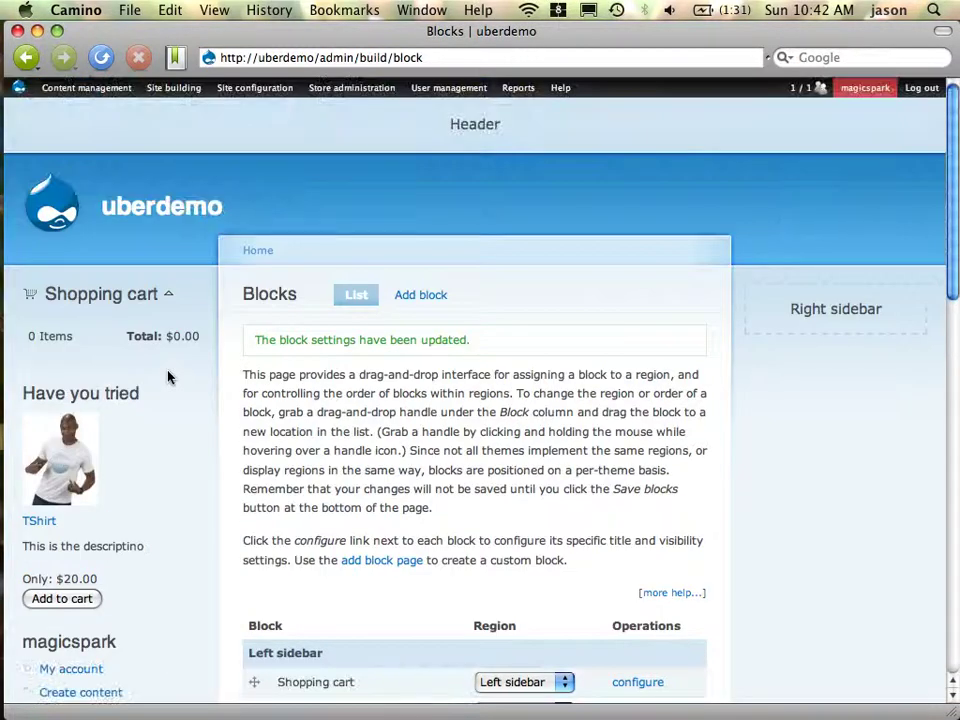
mouse_move(255, 87)
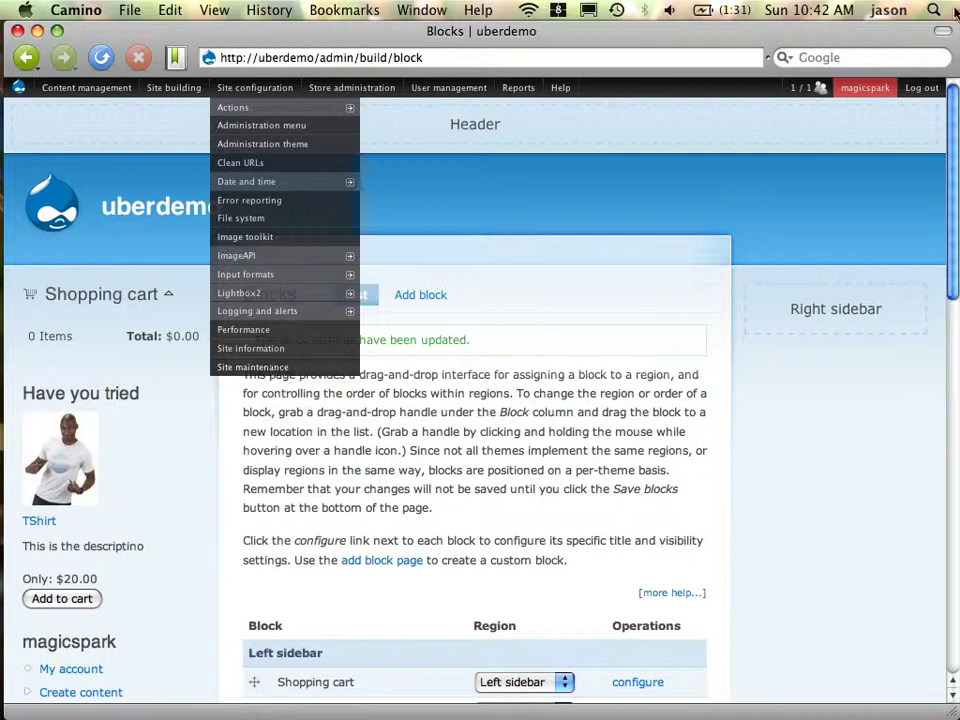
key(F9)
click(322, 470)
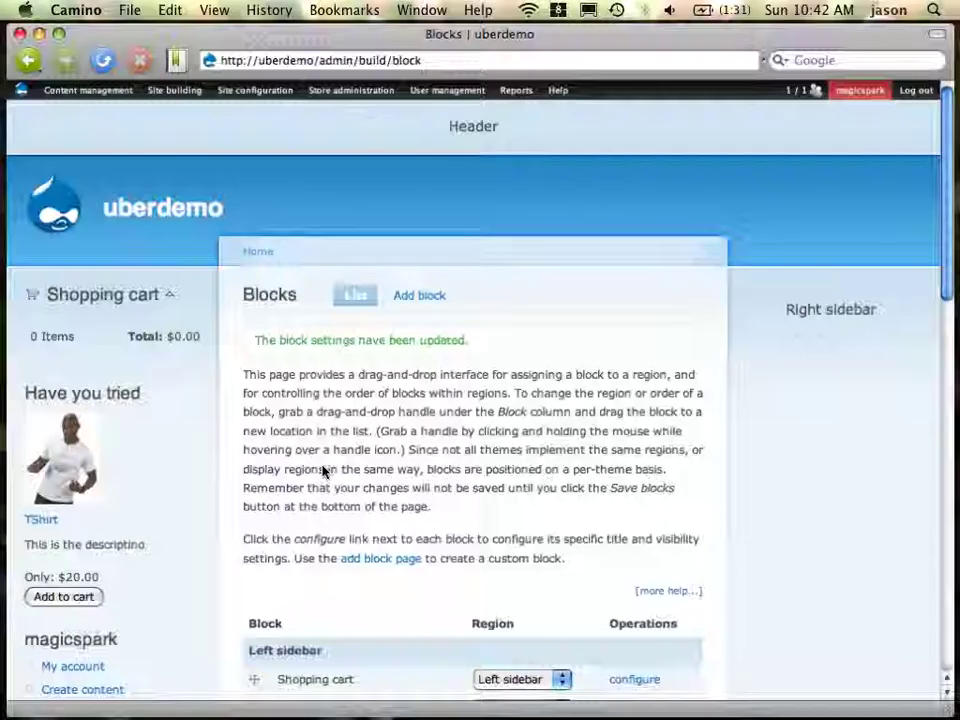
Reload the Firefox checkout page, which warns no payment methods are enabled, then return to Camino
key(super+Tab)
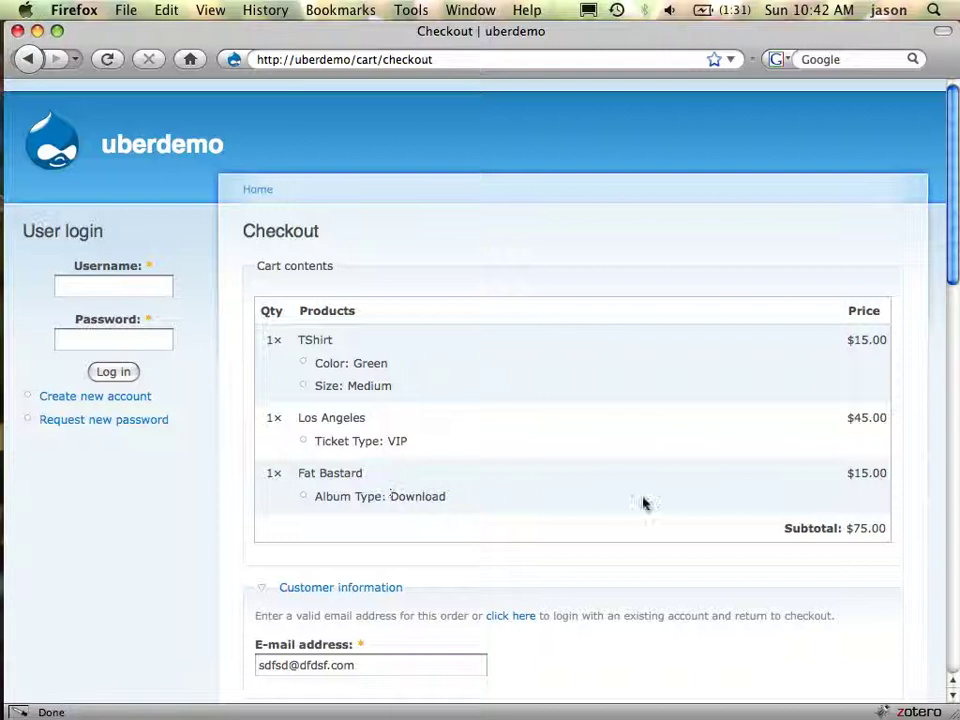
scroll(567, 505, down, 10)
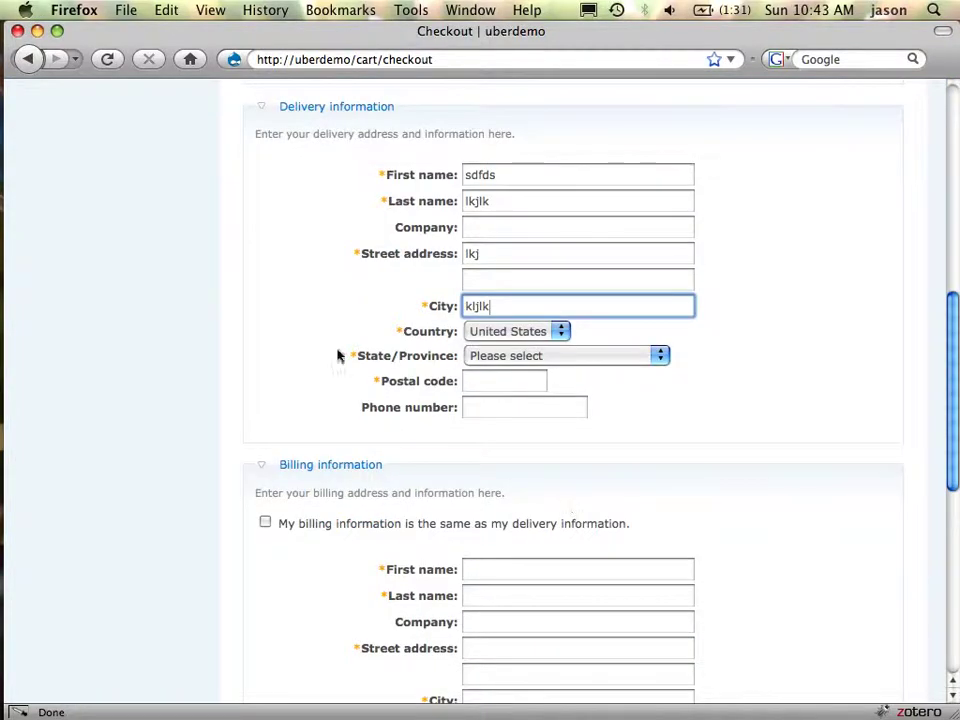
scroll(410, 368, up, 10)
scroll(318, 537, down, 3)
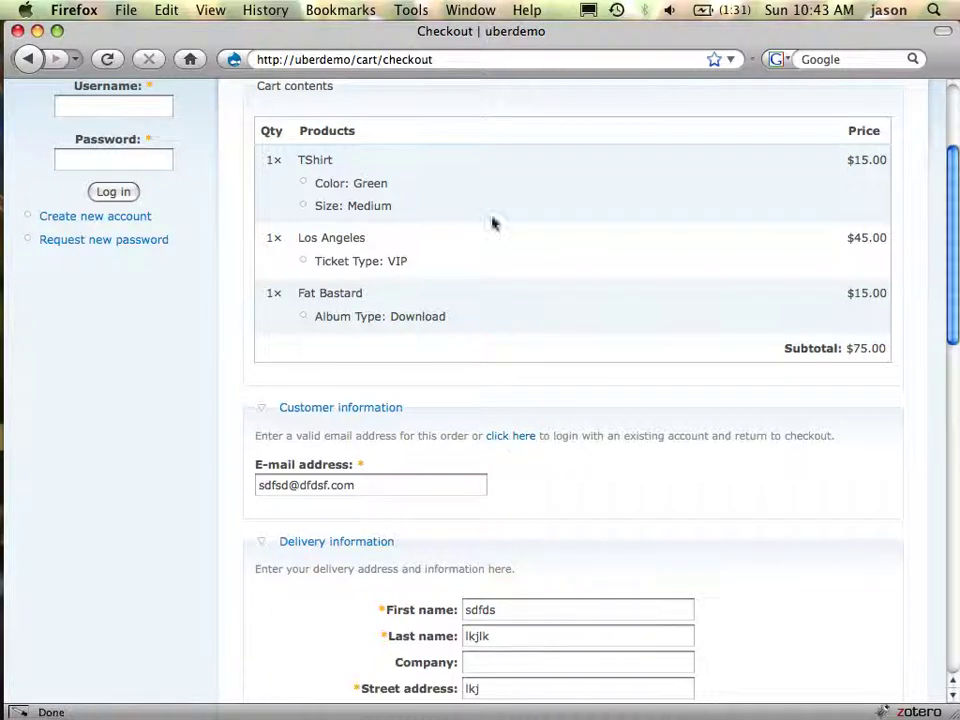
right_click(614, 66)
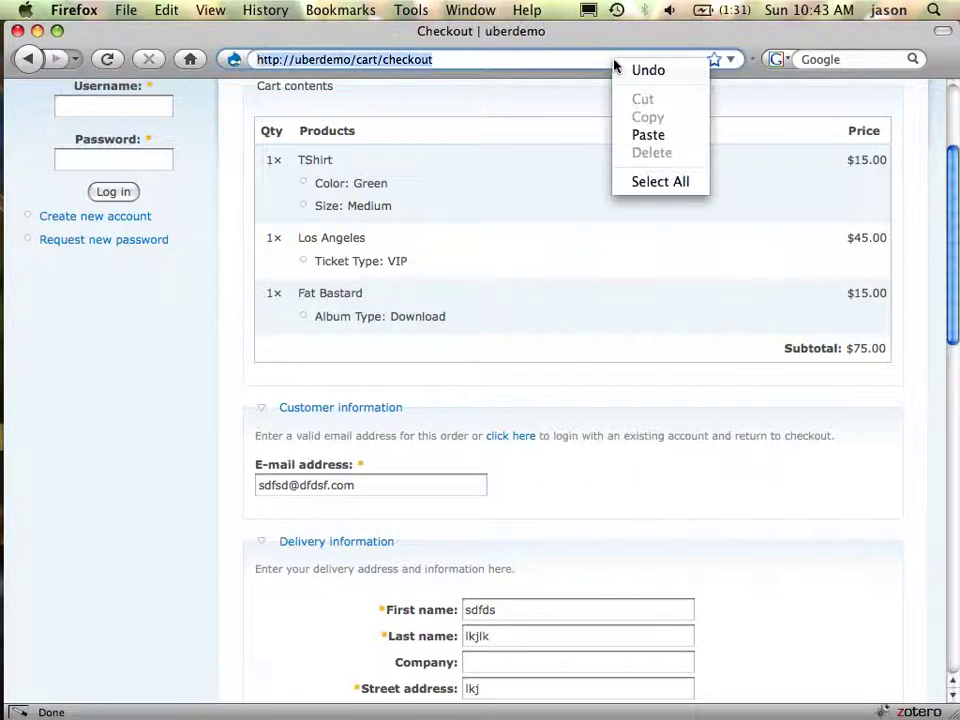
click(523, 68)
double_click(523, 68)
key(Return)
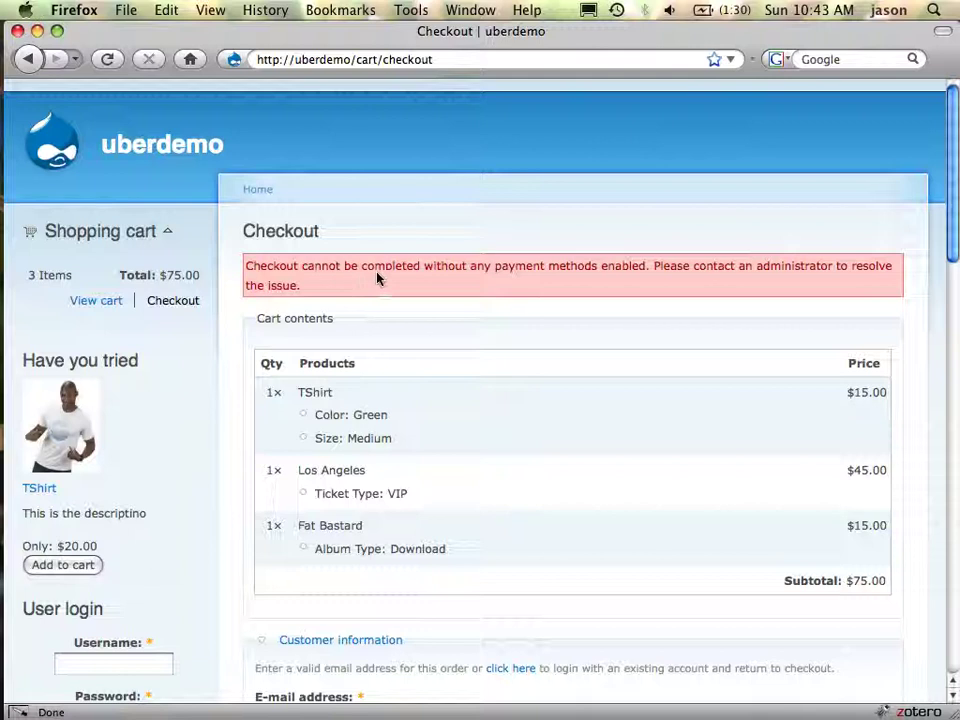
key(super+Tab)
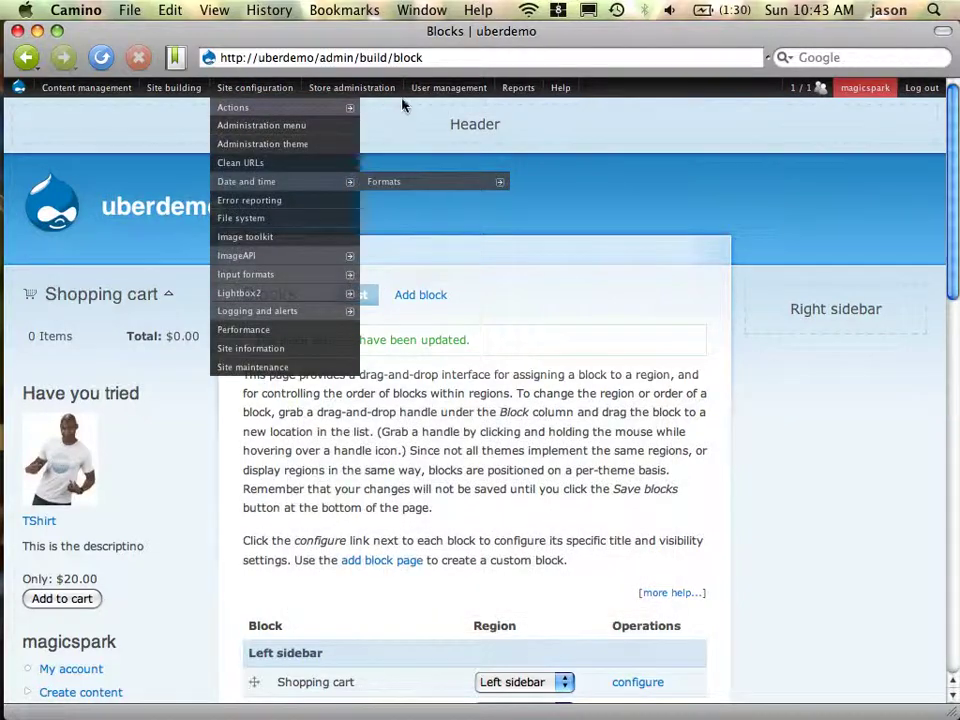
Open the payment methods settings and expand the Credit card settings to review them
mouse_move(384, 218)
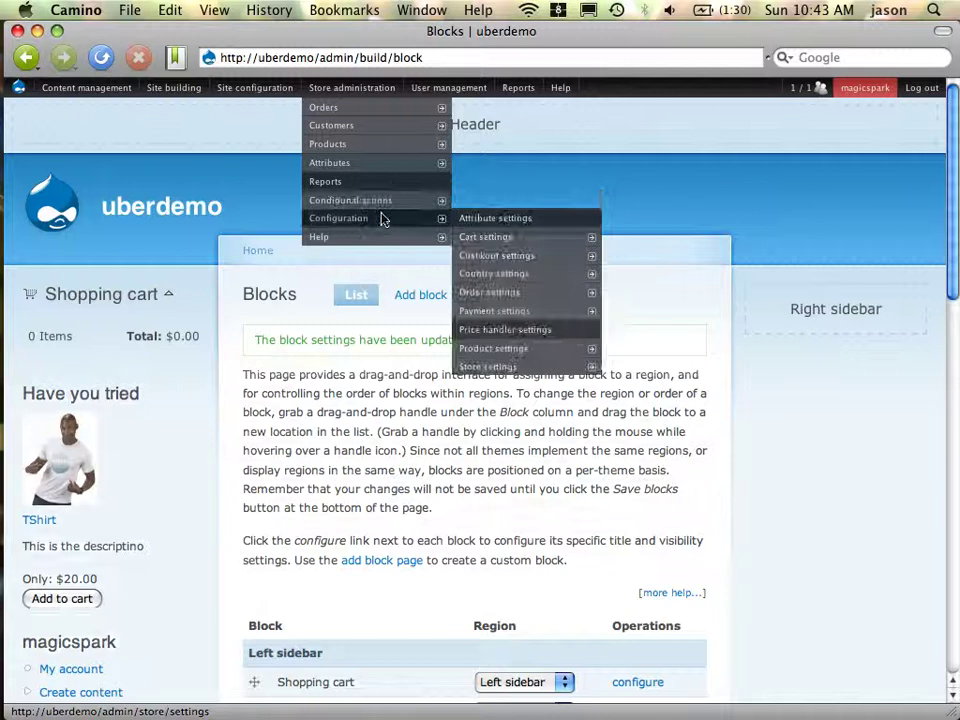
mouse_move(515, 312)
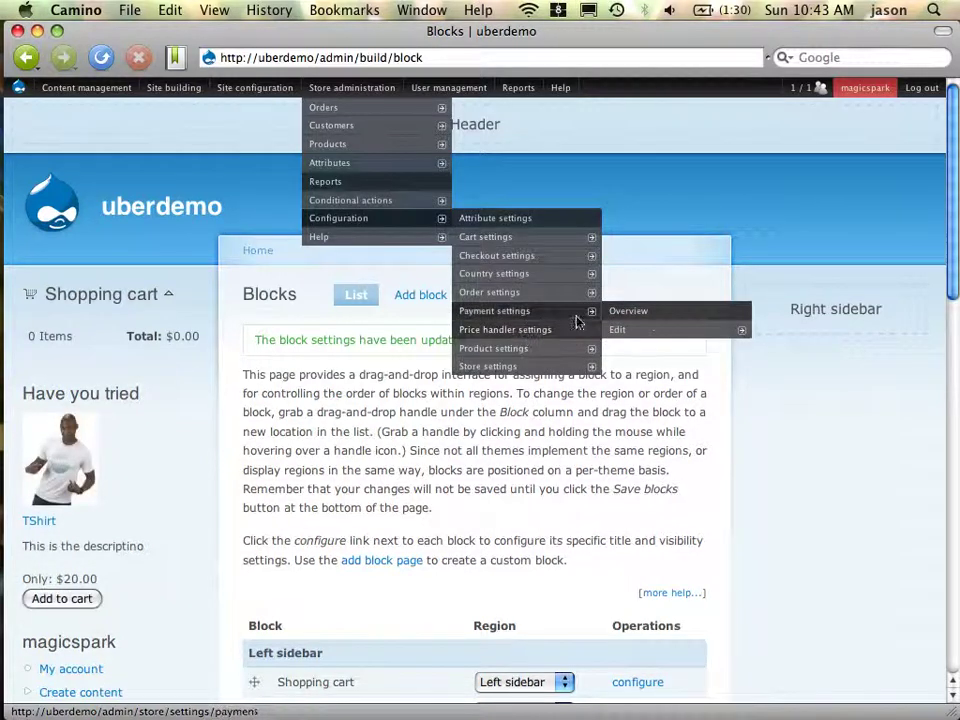
click(649, 316)
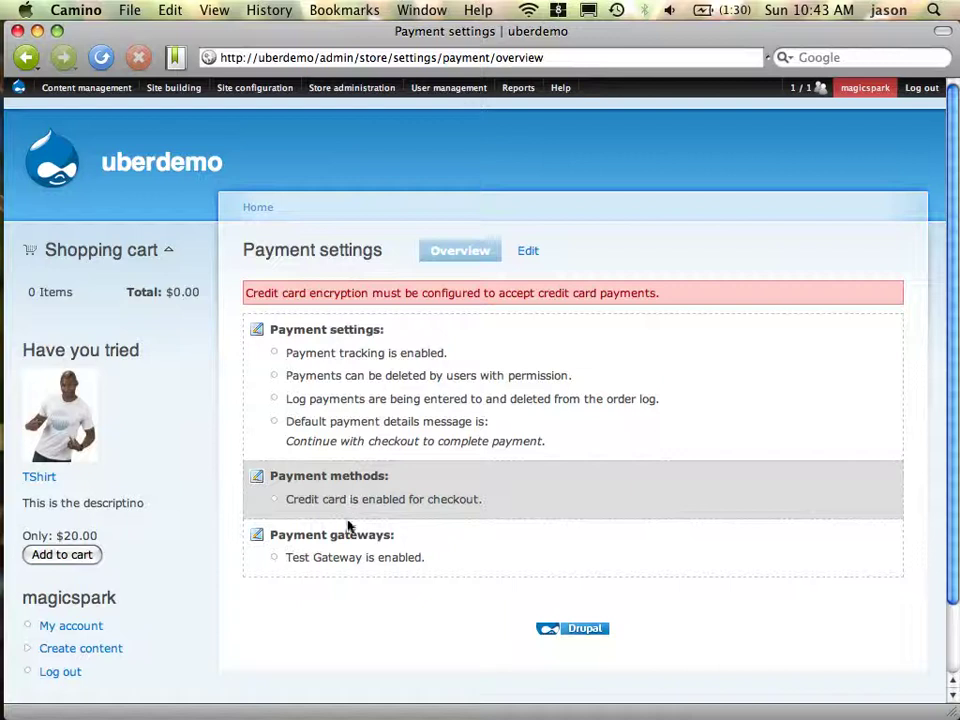
click(446, 365)
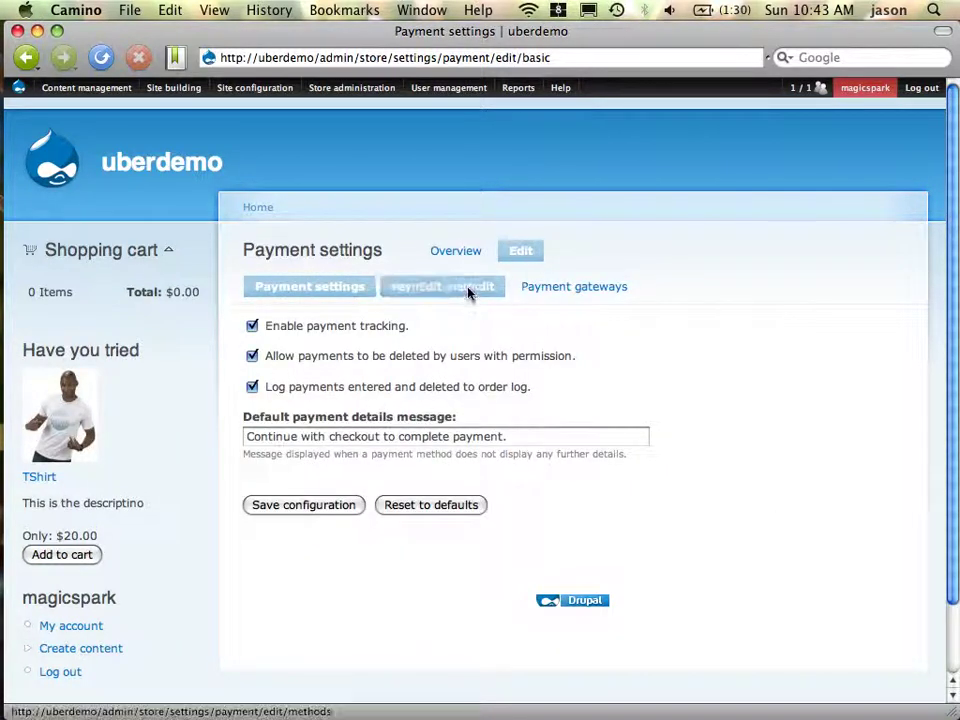
click(469, 289)
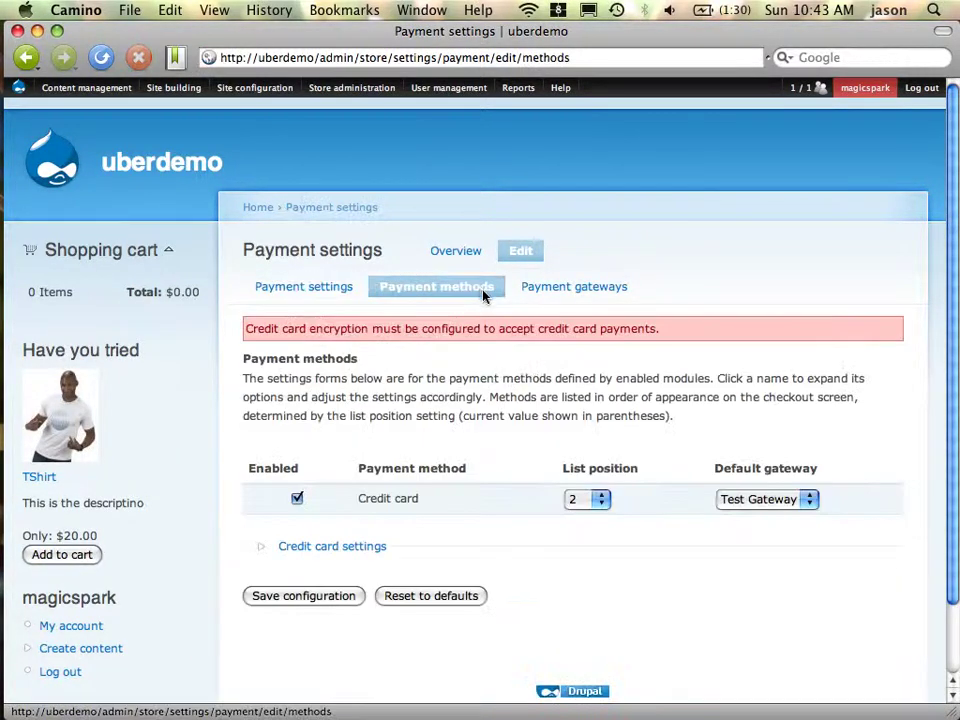
click(396, 550)
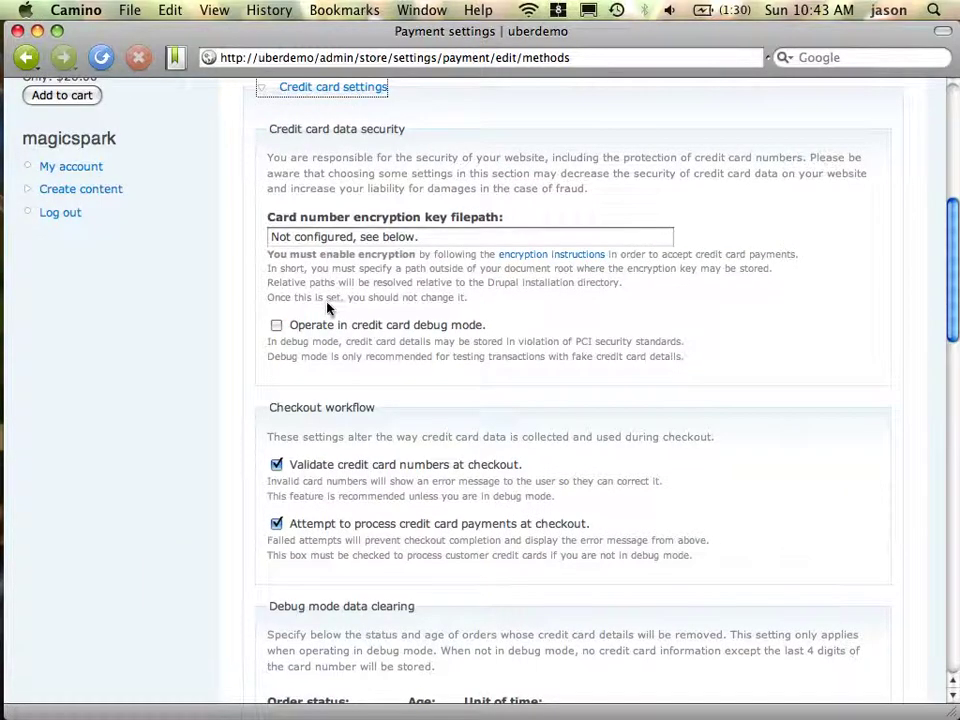
scroll(512, 283, down, 10)
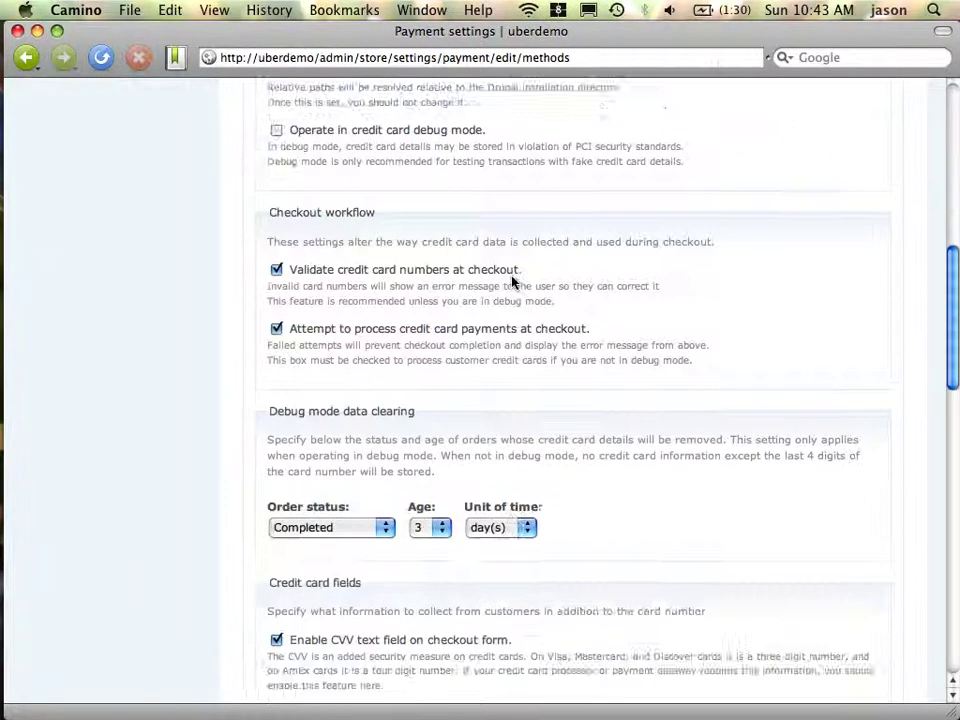
scroll(512, 283, down, 10)
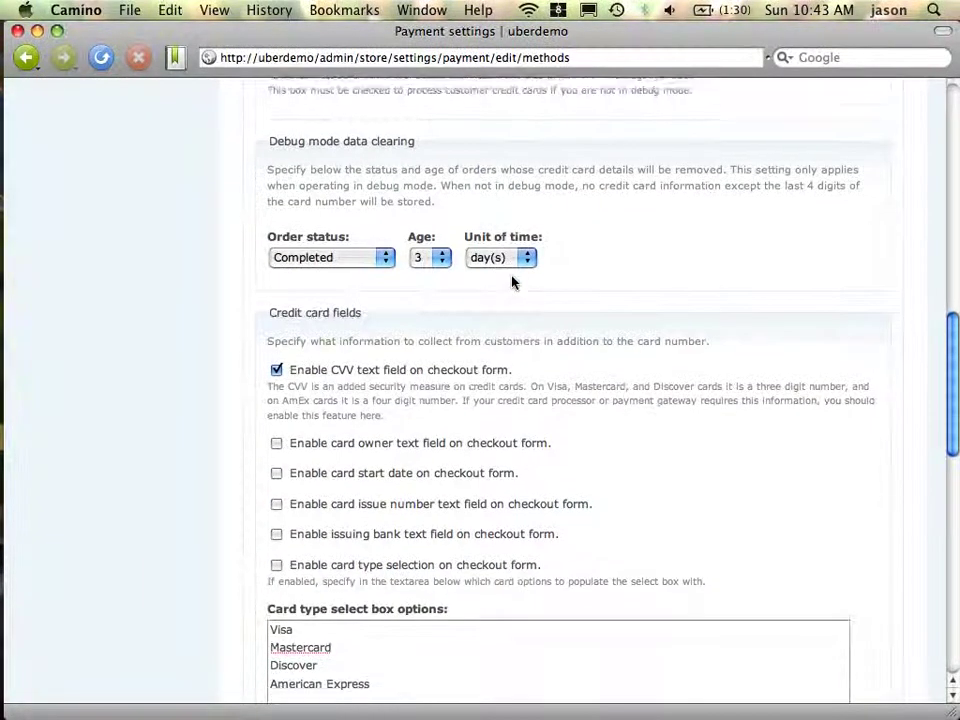
scroll(511, 283, down, 8)
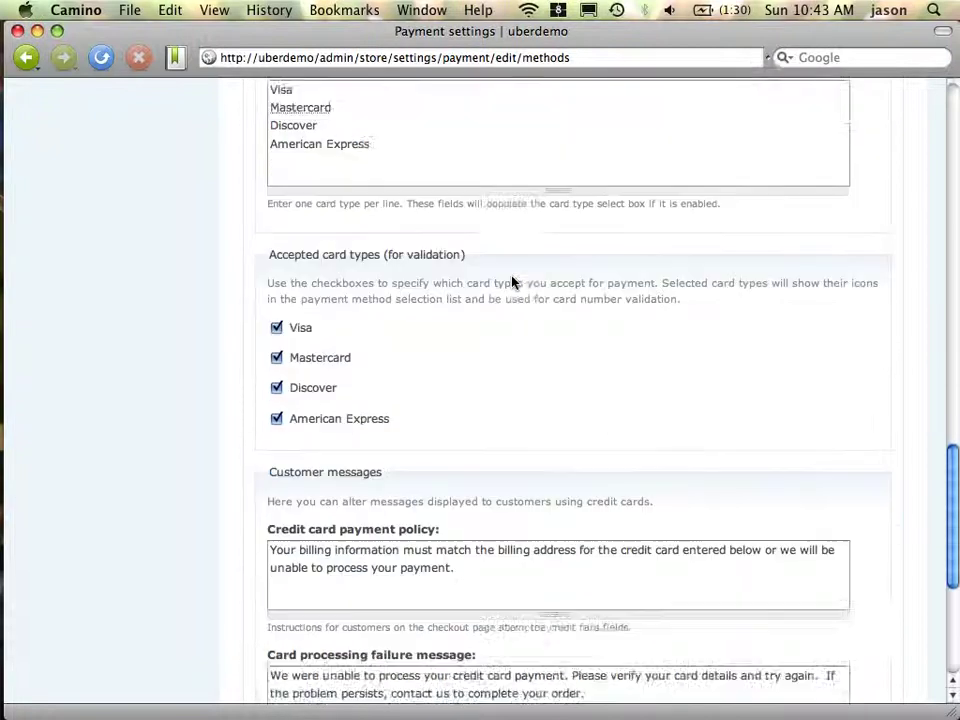
key(Home)
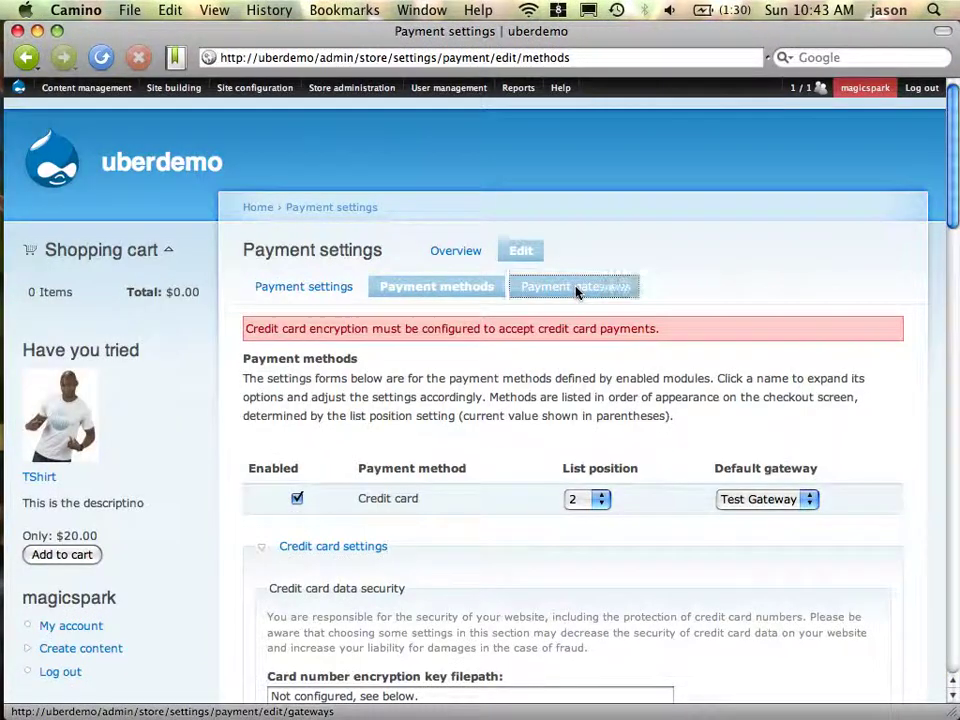
Expand the Test Gateway settings under Payment gateways and save the configuration
click(576, 290)
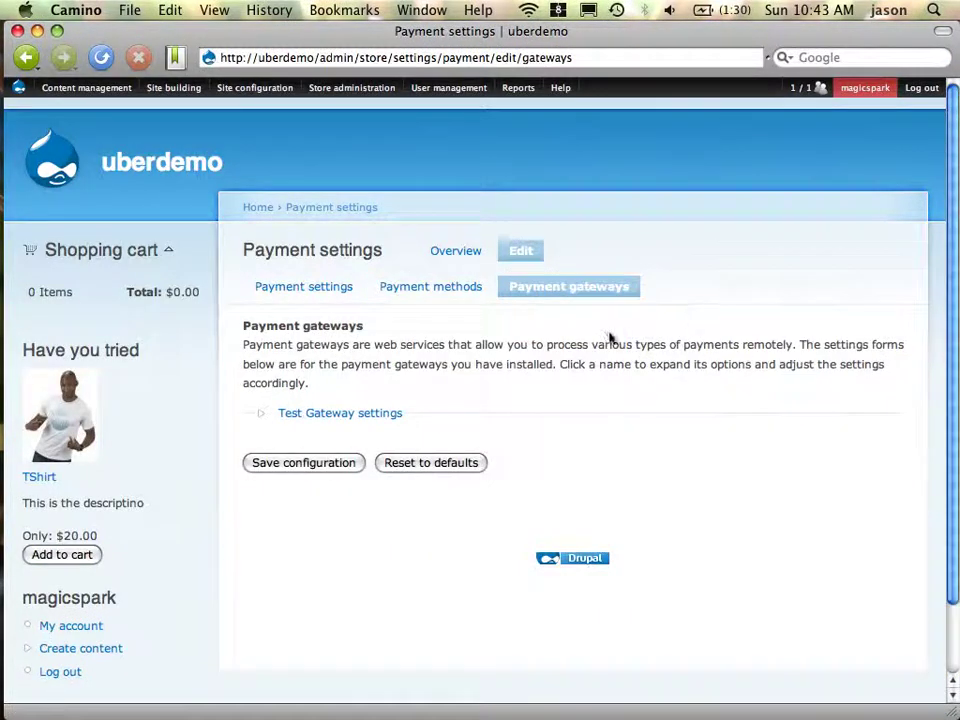
click(377, 415)
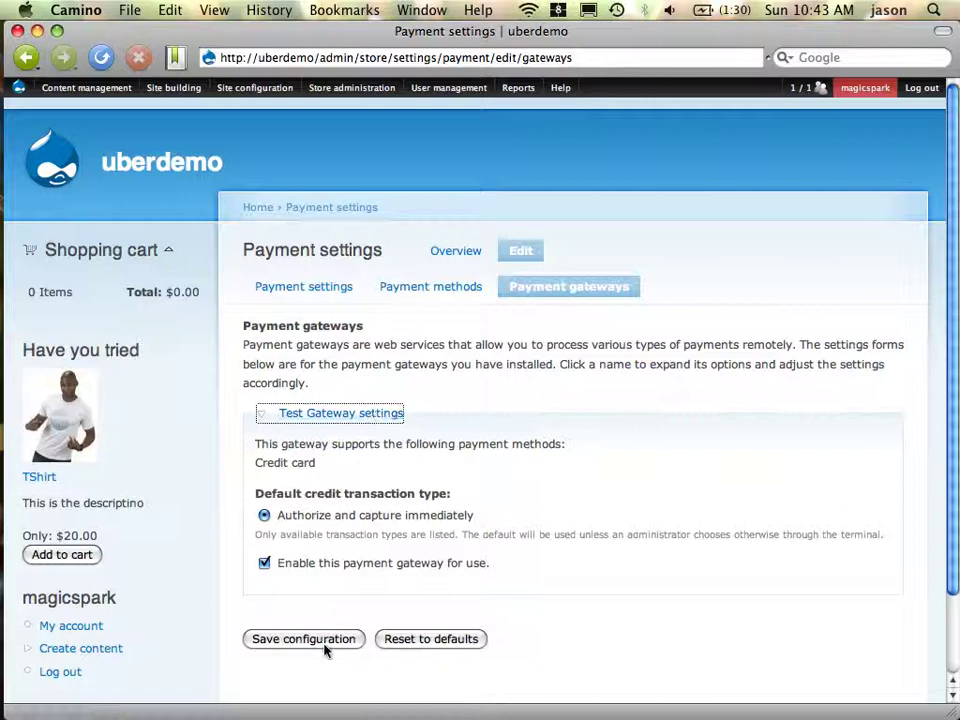
click(325, 647)
key(super+Tab)
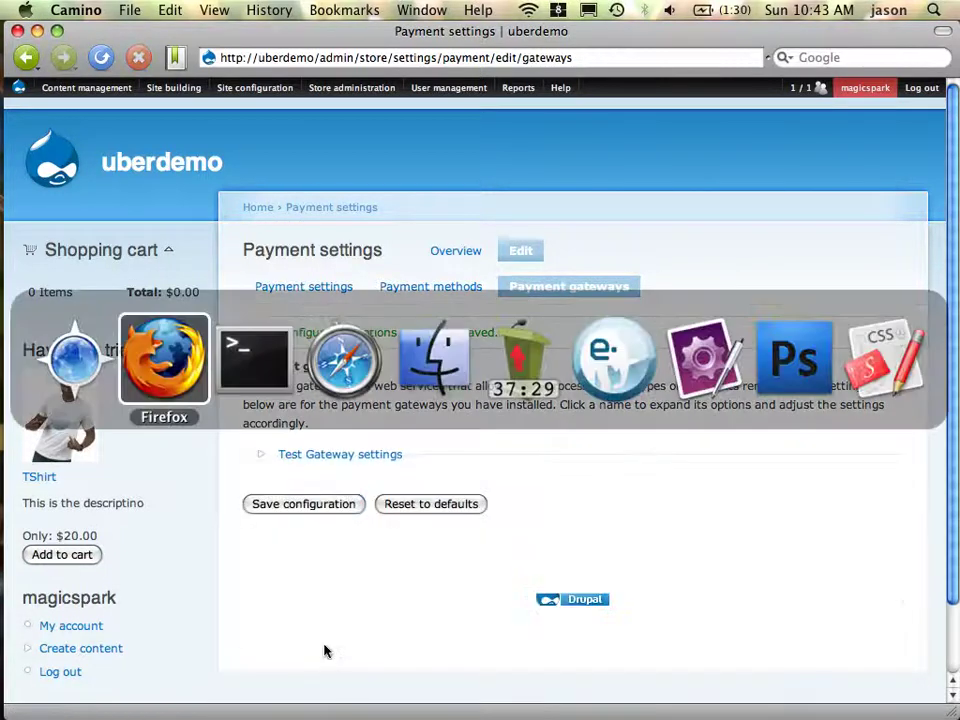
Reload the Firefox checkout page, which still reports no payment methods enabled
key(super+r)
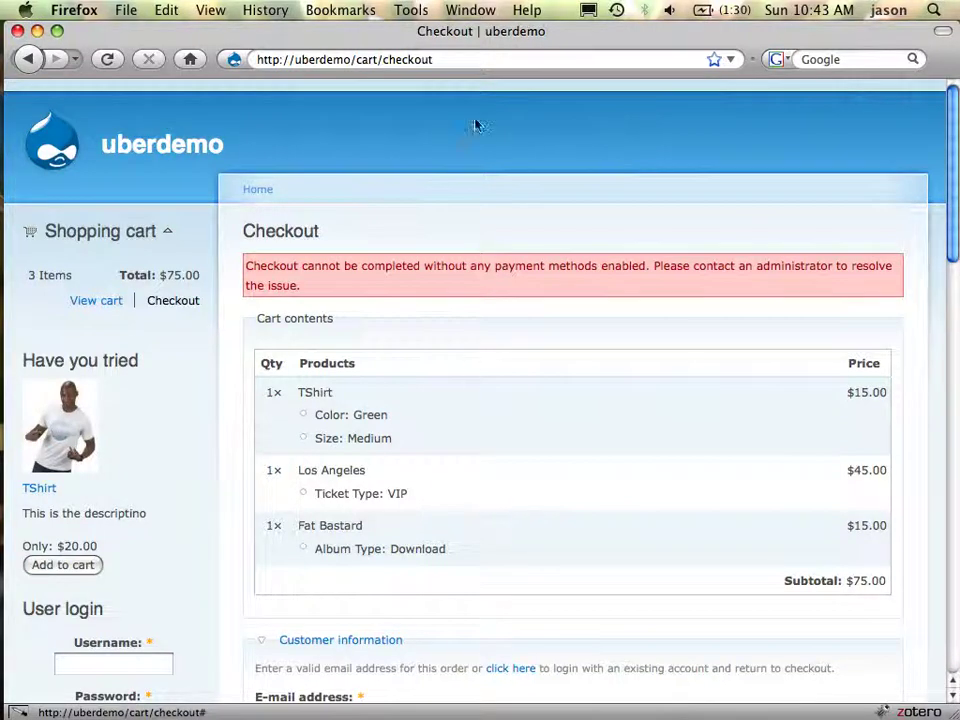
click(522, 59)
key(Return)
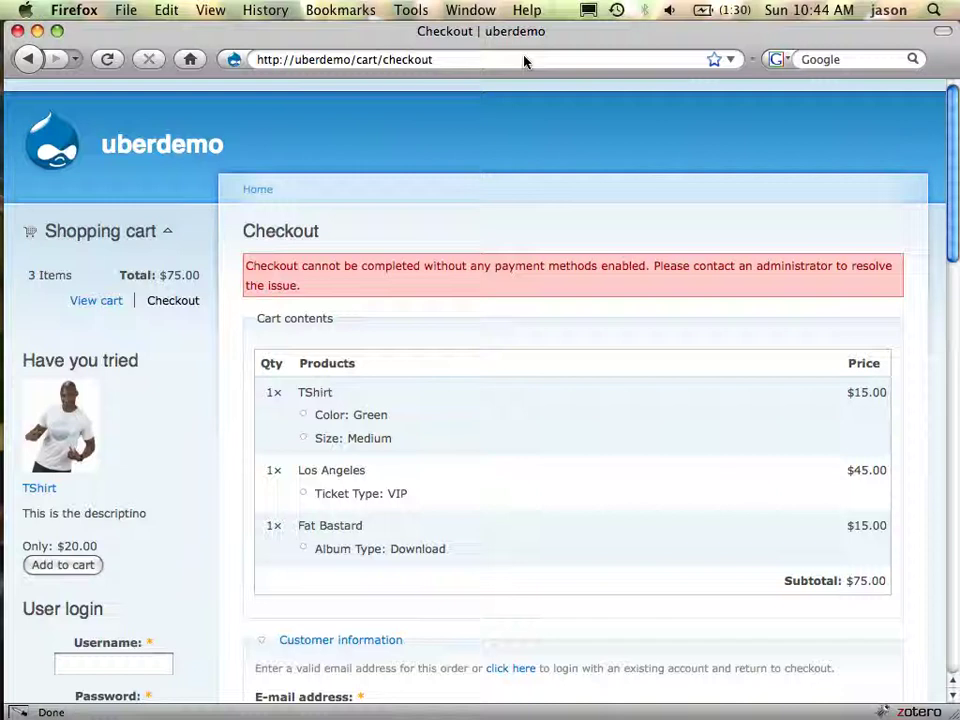
key(ctrl+Right)
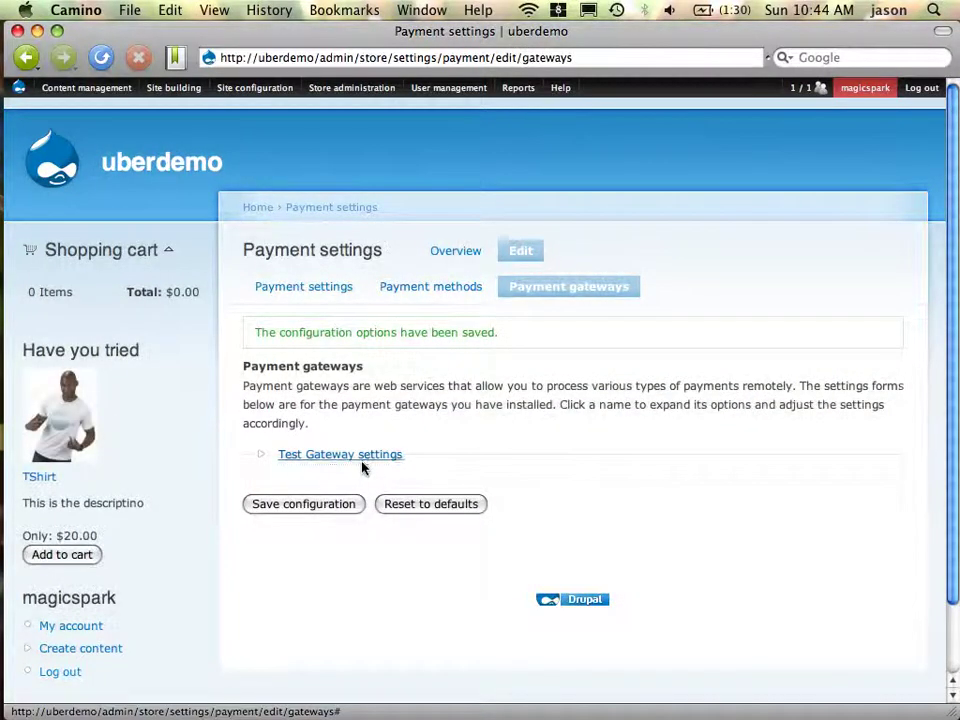
Expand the Credit card settings under Payment methods and select the encryption key filepath field's contents
click(366, 458)
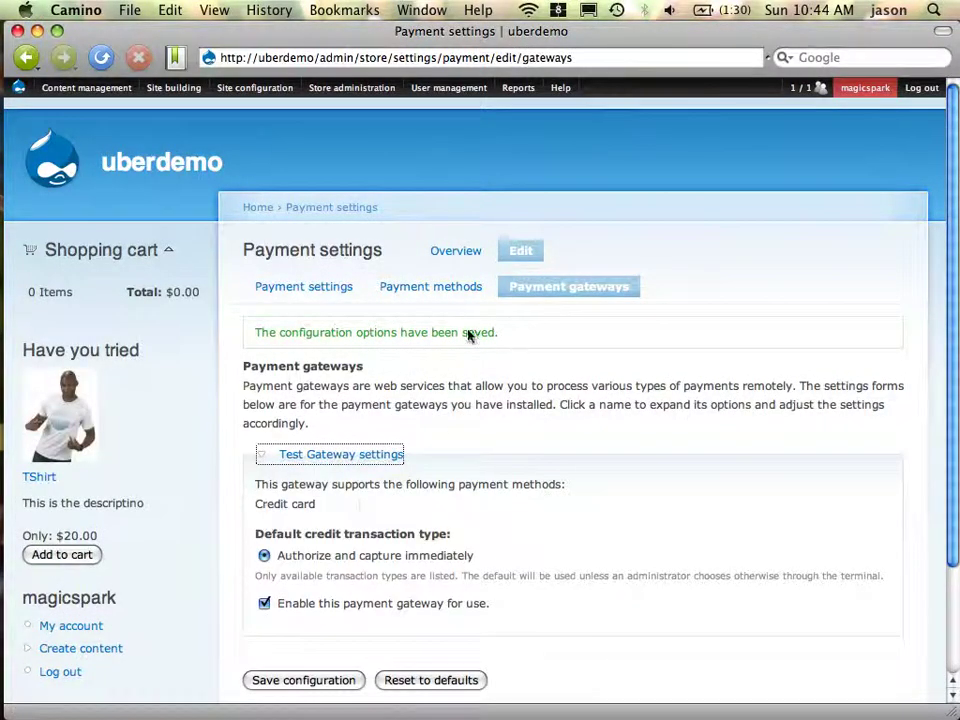
click(446, 297)
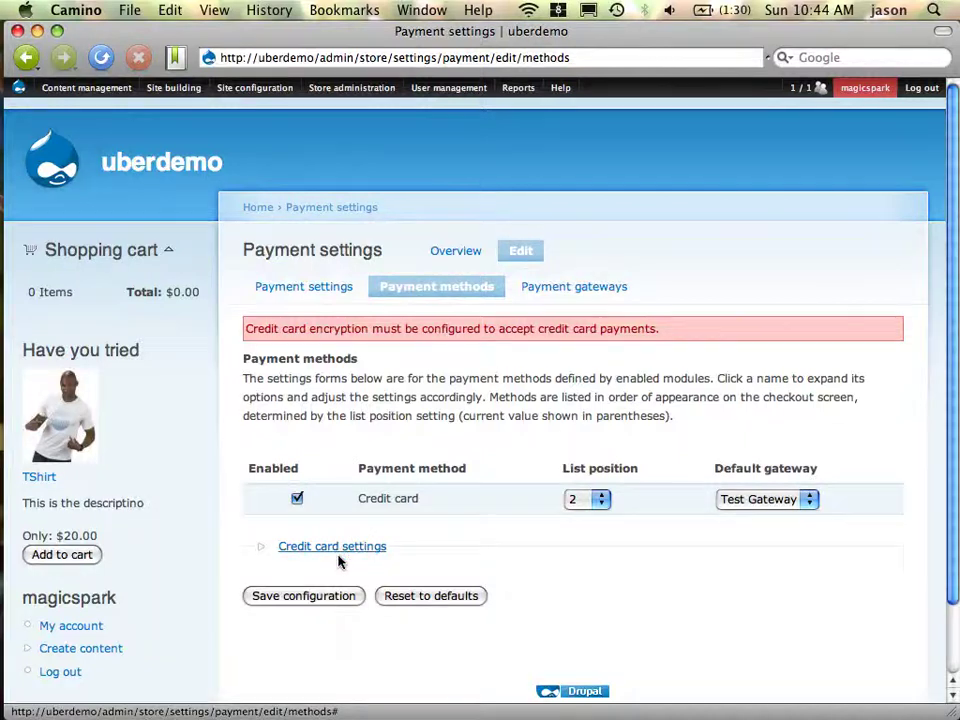
click(338, 548)
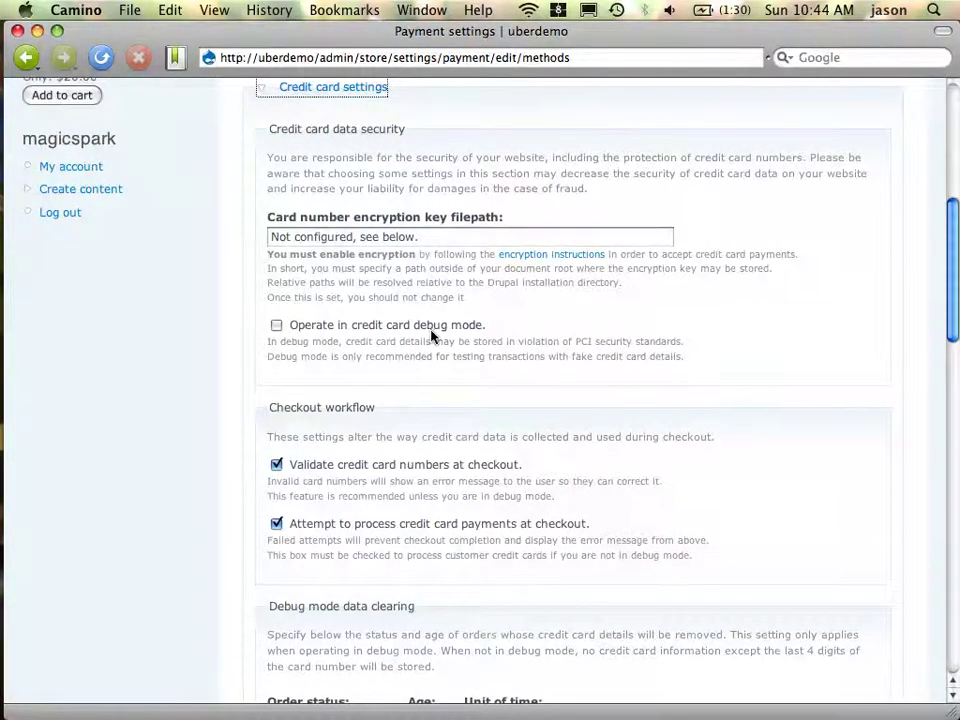
click(475, 240)
key(super+a)
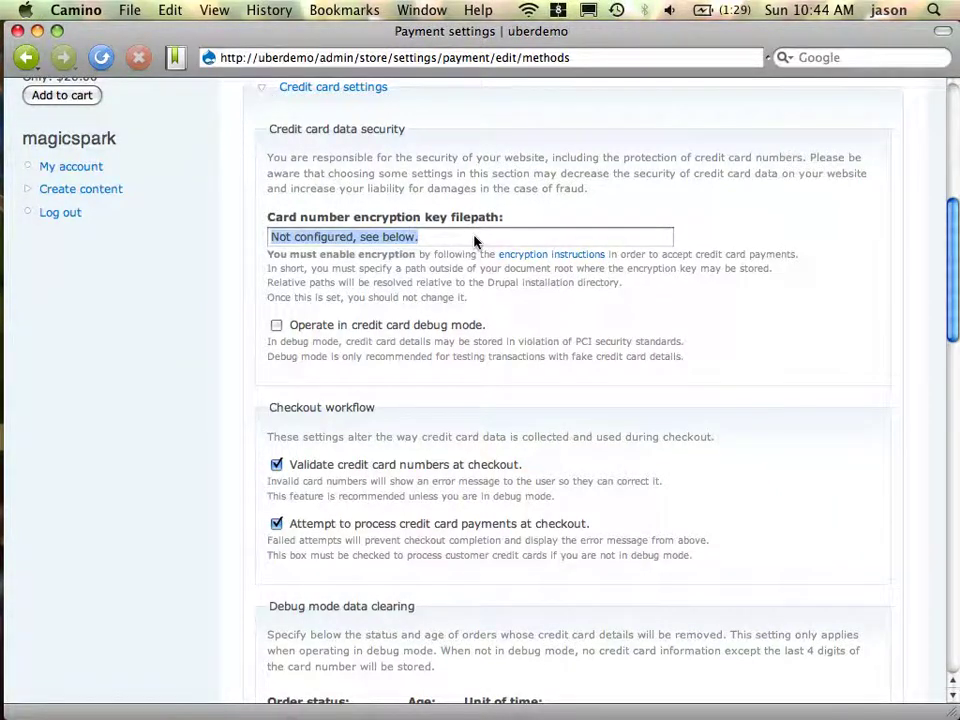
key(super+Tab)
key(super+Tab)
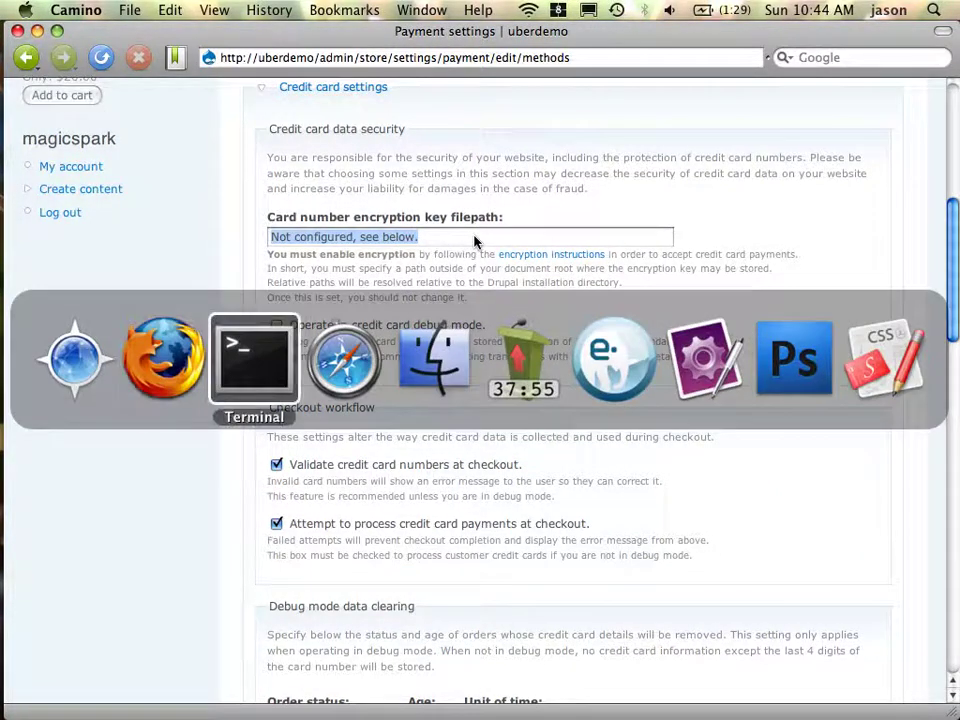
Move up to the uberdemo site folder and create a 'keys' directory with mkdir keys
text(ls)
key(Return)
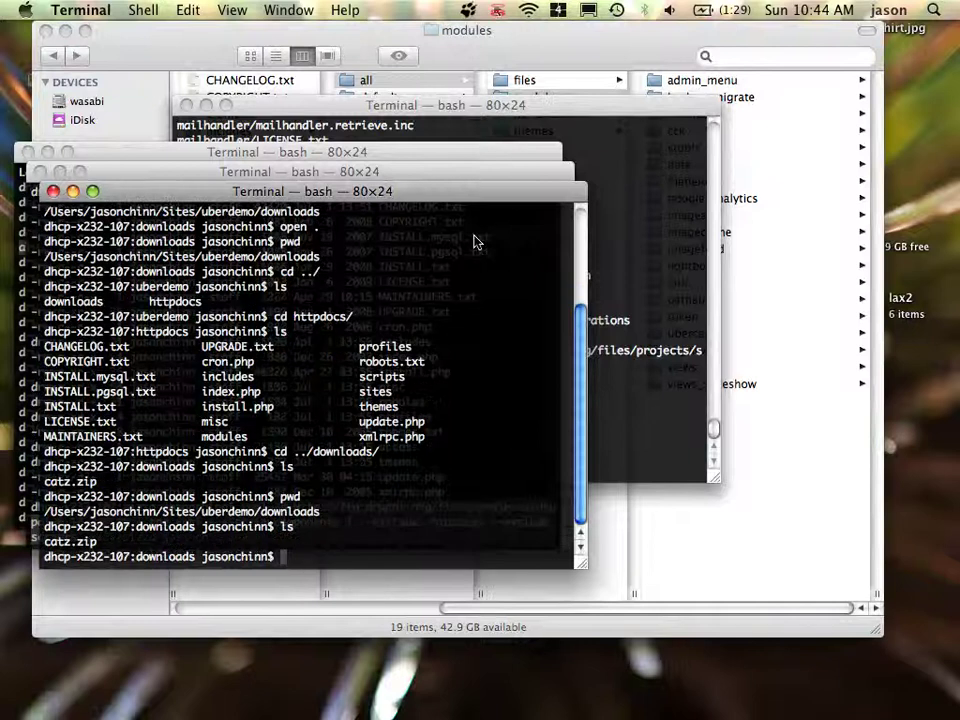
text(cd ../)
key(Return)
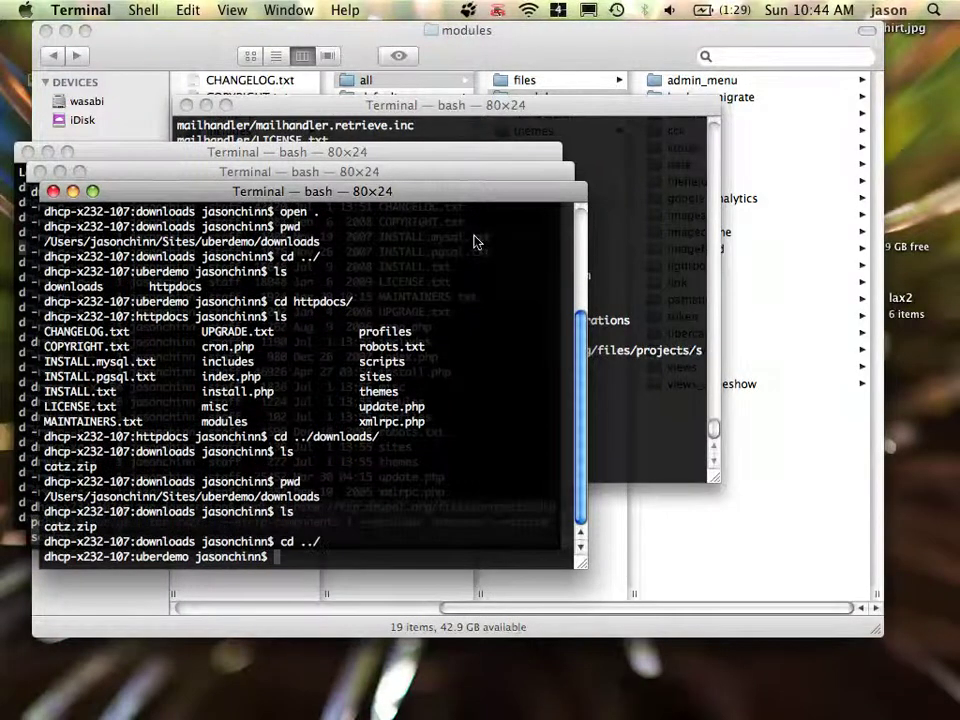
text(ls)
key(Return)
text(mk)
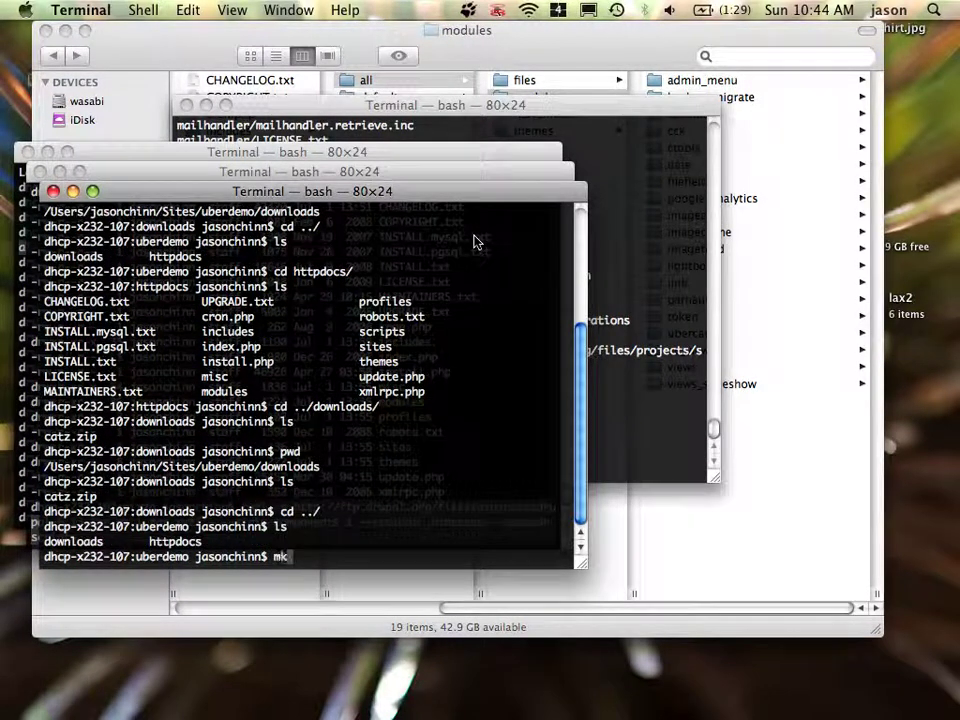
text(dir keys)
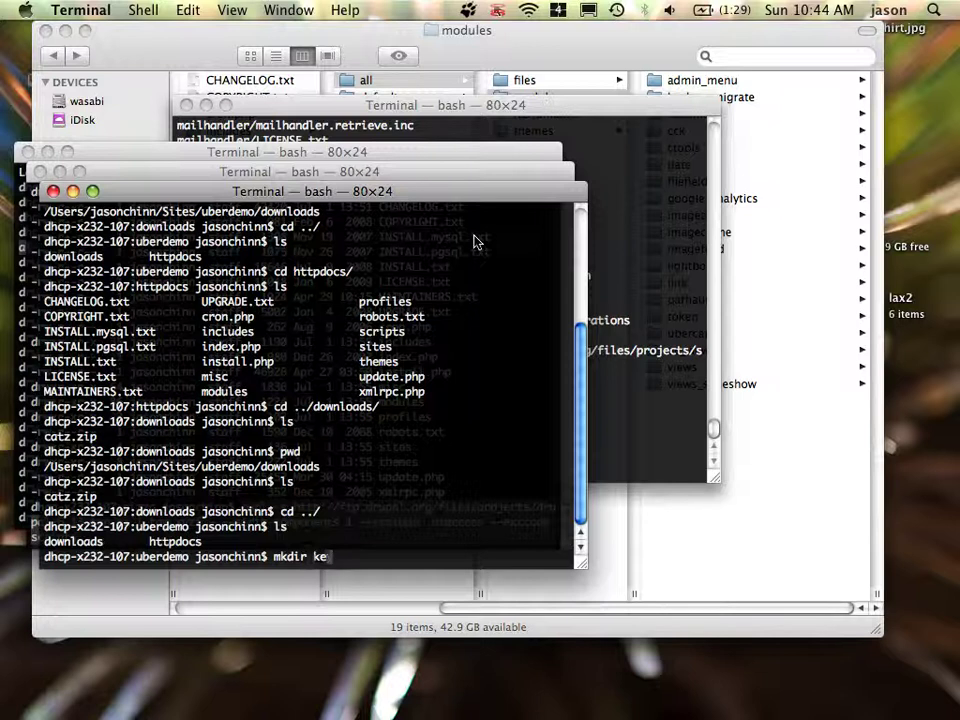
key(Return)
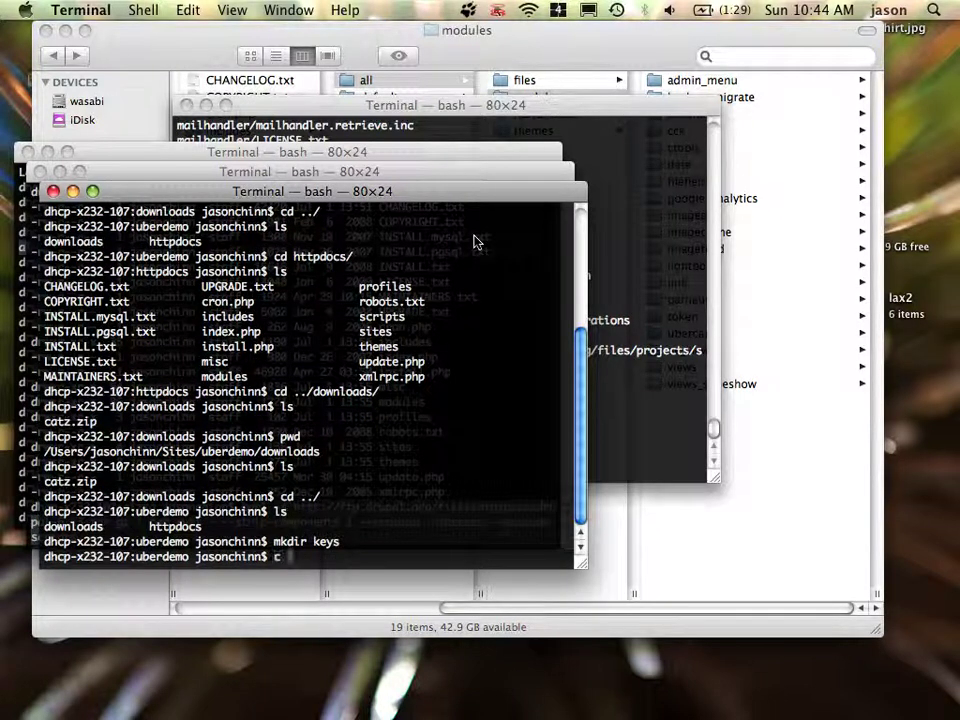
Enter the keys folder and copy its full path printed by pwd
text(cd k)
key(Tab)
key(Return)
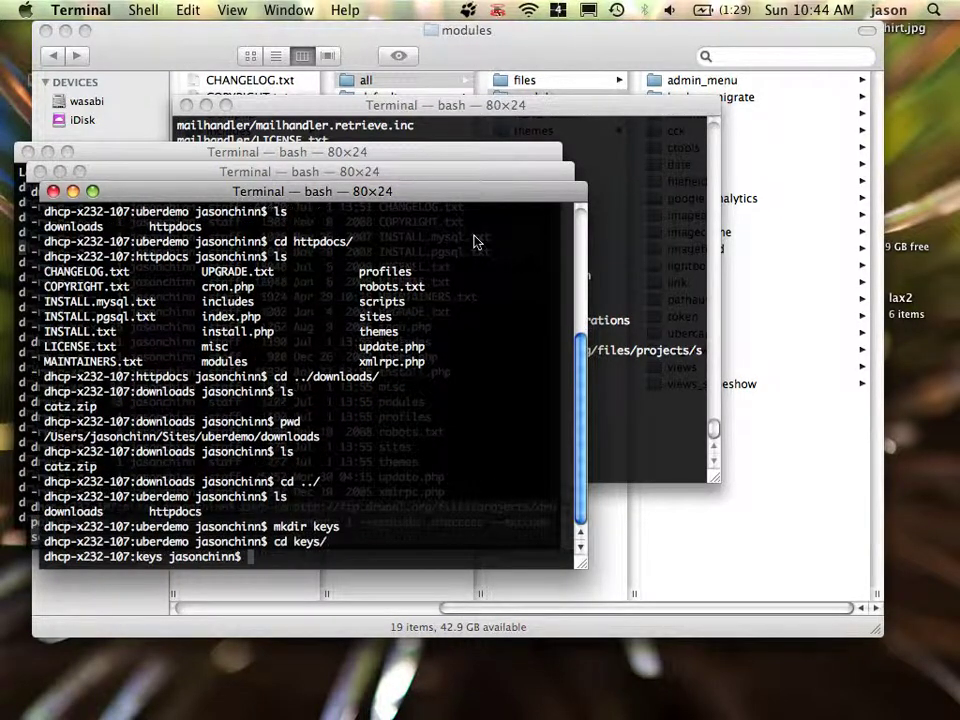
text(pwd)
key(Return)
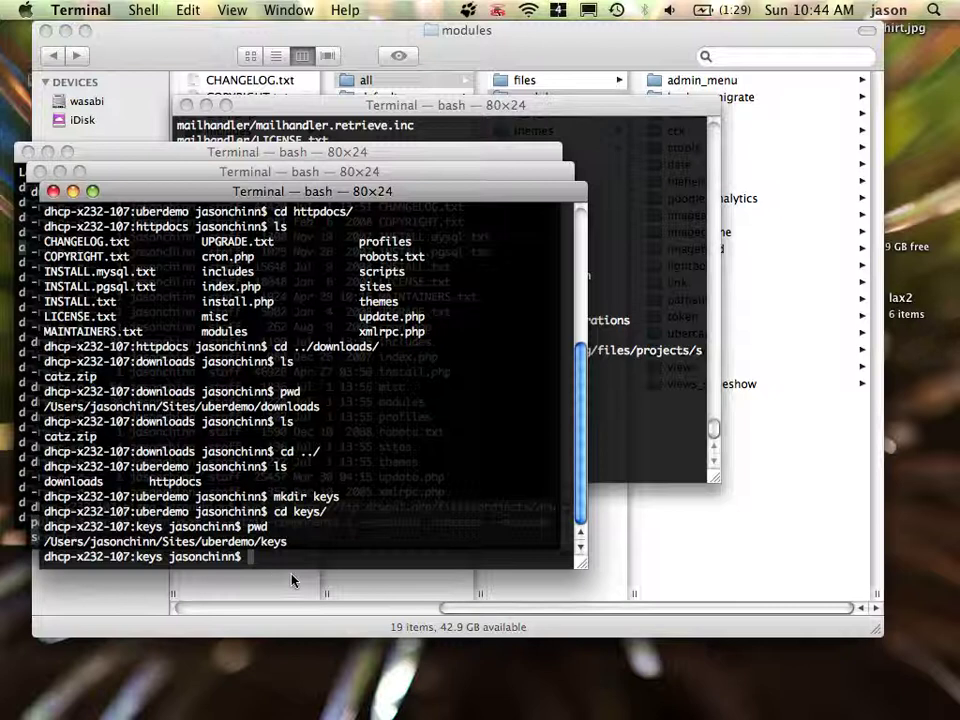
drag(291, 548, 40, 549)
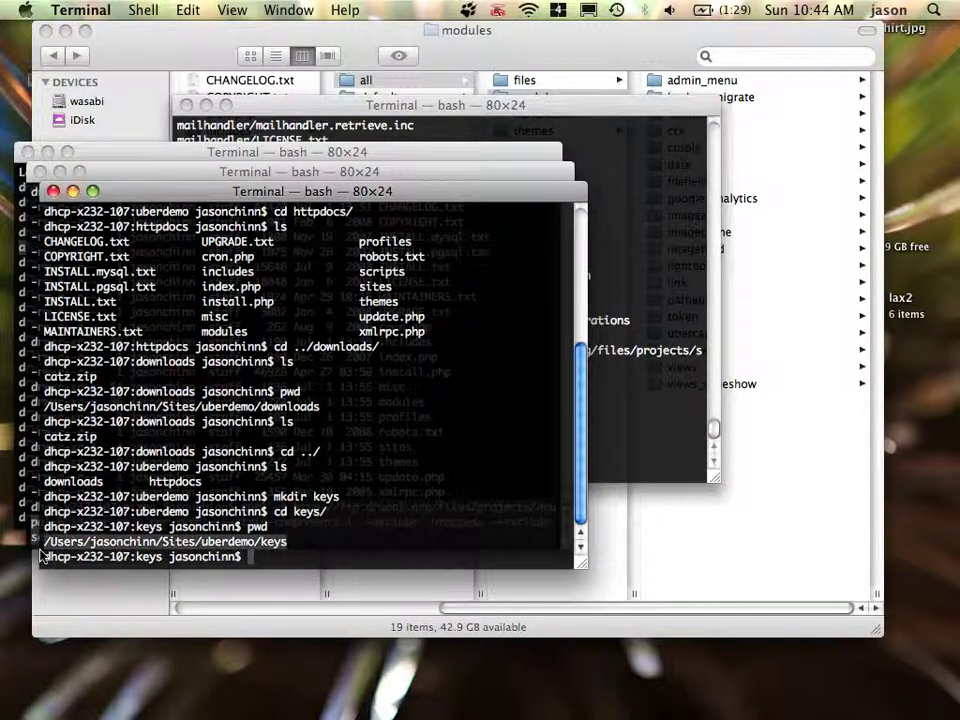
key(super+c)
key(super+Tab)
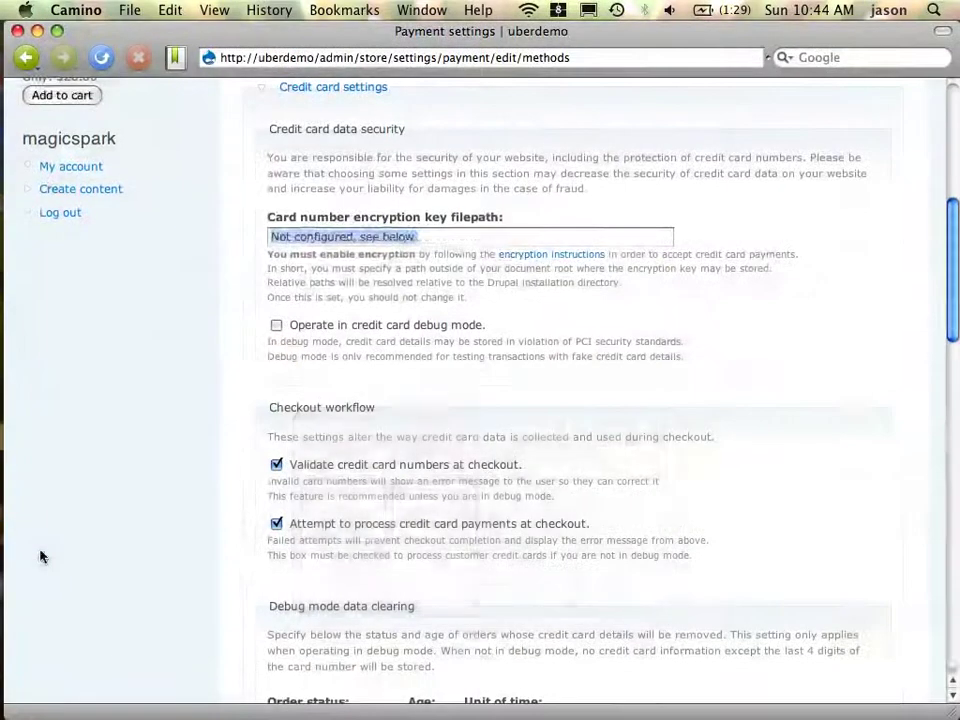
Paste the keys folder path as the card encryption key filepath and save the configuration
key(super+v)
scroll(174, 597, down, 10)
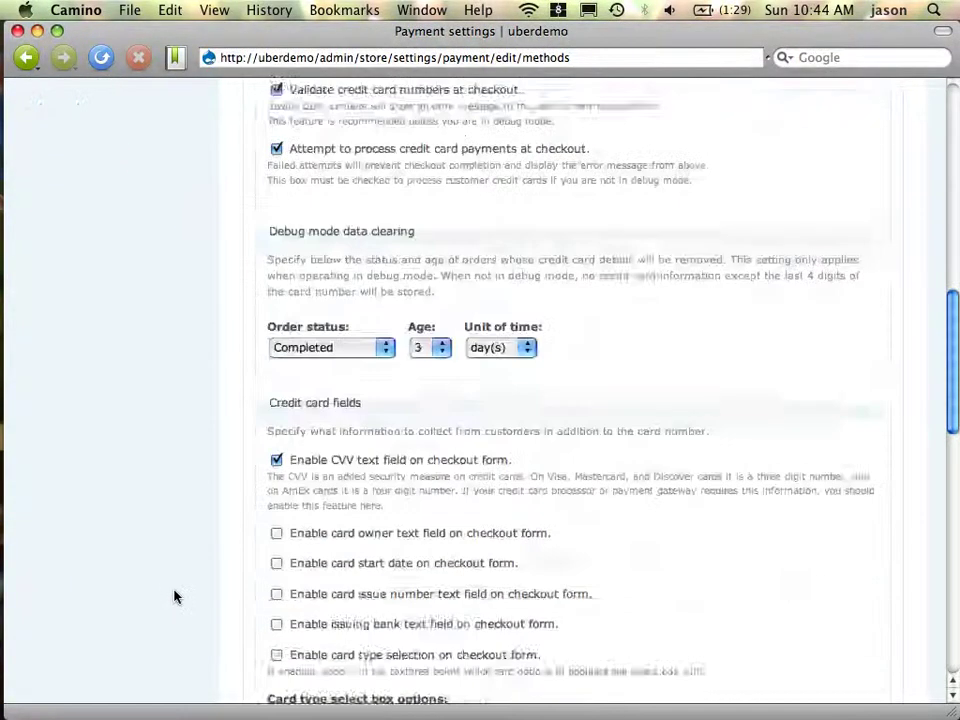
scroll(174, 597, down, 5)
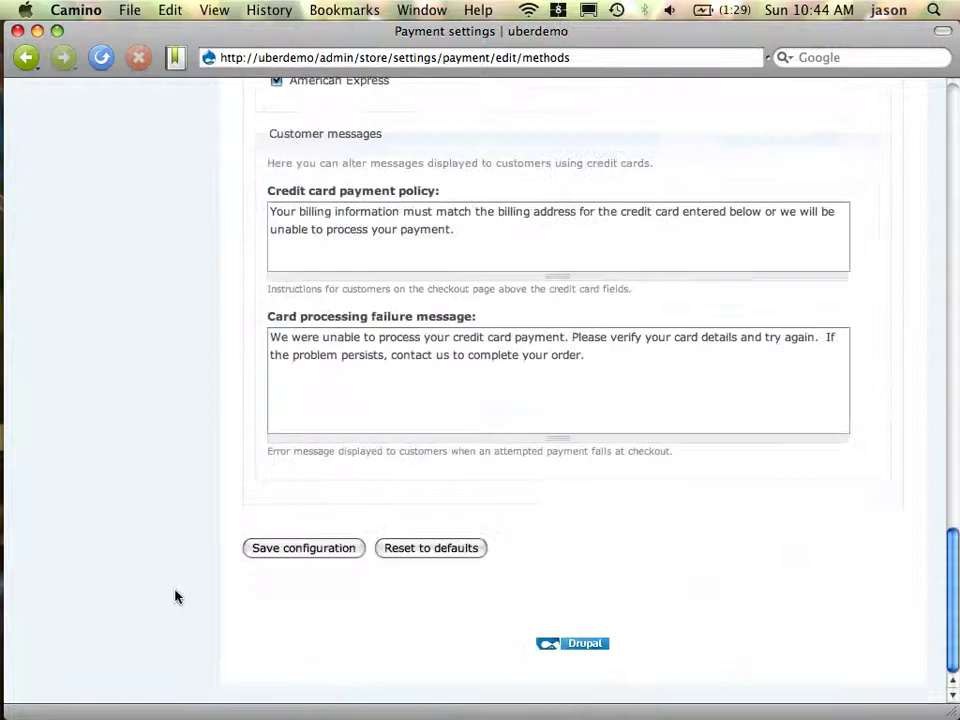
click(279, 552)
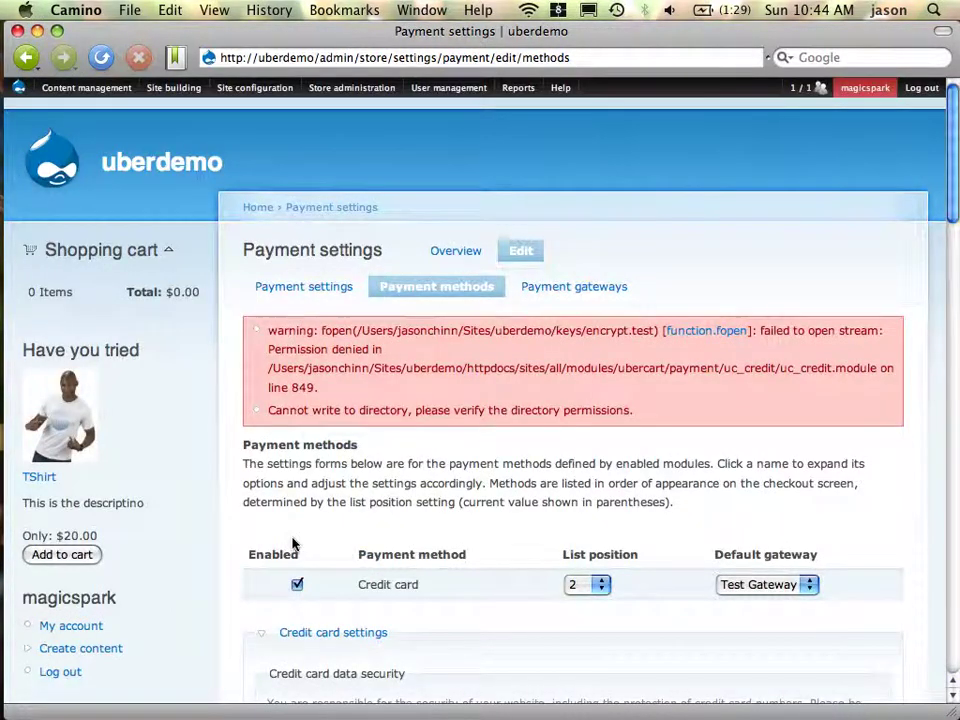
key(super+Tab)
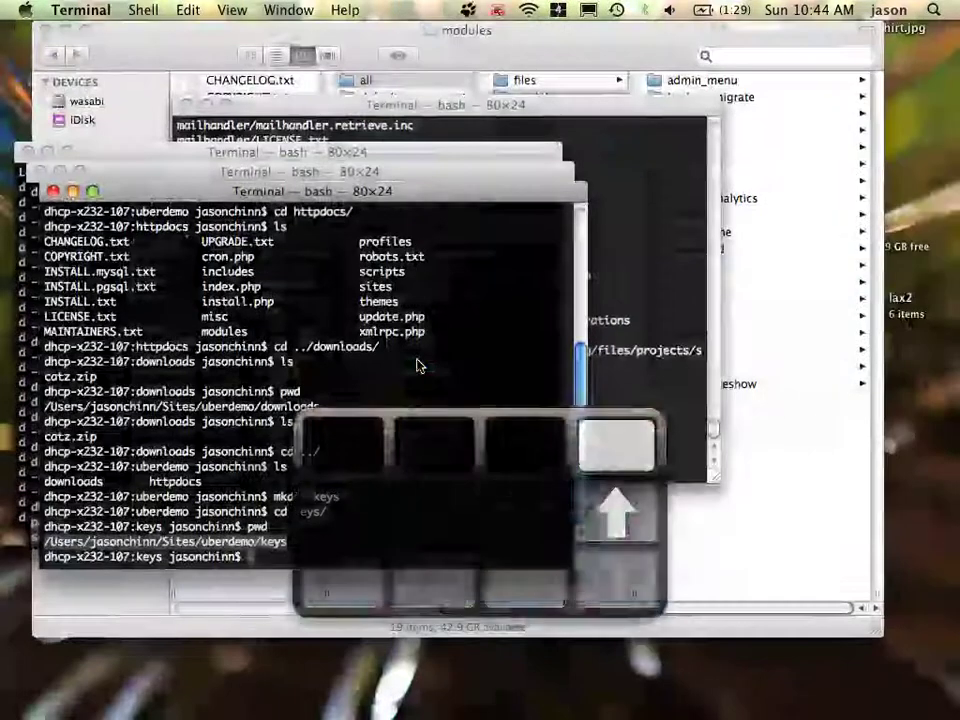
Go up to the uberdemo folder, list it, and run chmod 777 on the keys folder
text(cd ../)
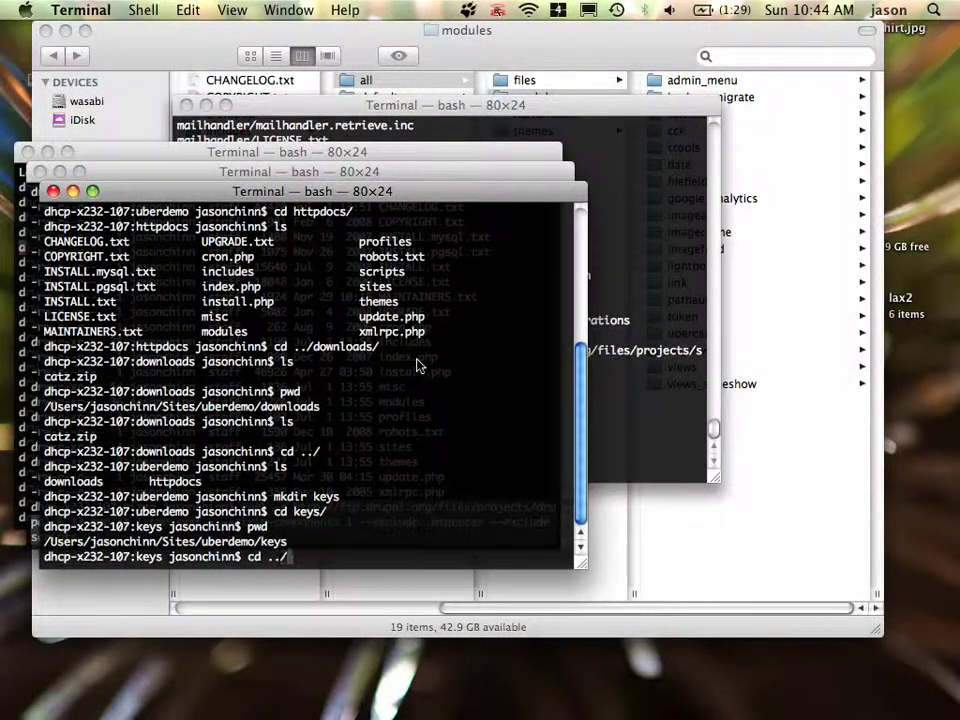
key(Return)
text(ls)
key(Return)
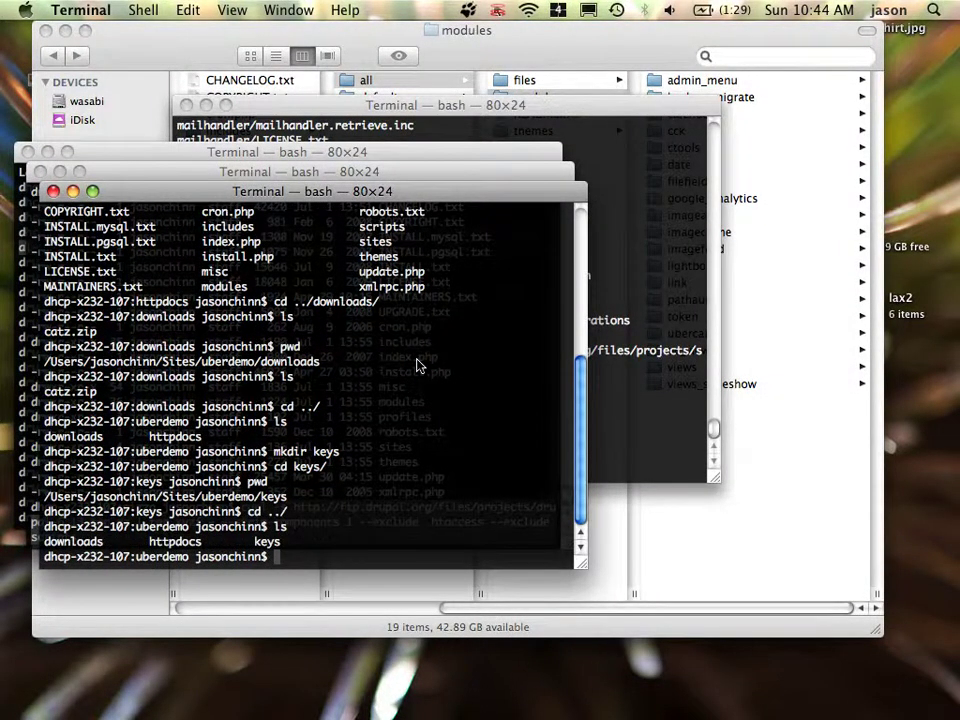
text(chmod 7)
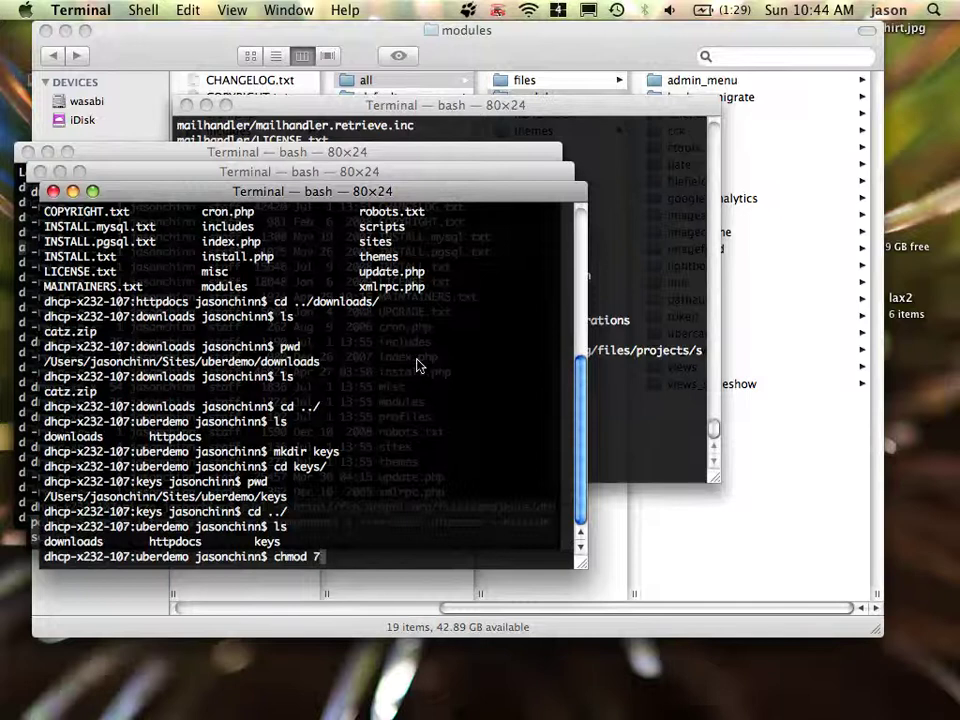
text(77 k)
key(Tab)
key(Return)
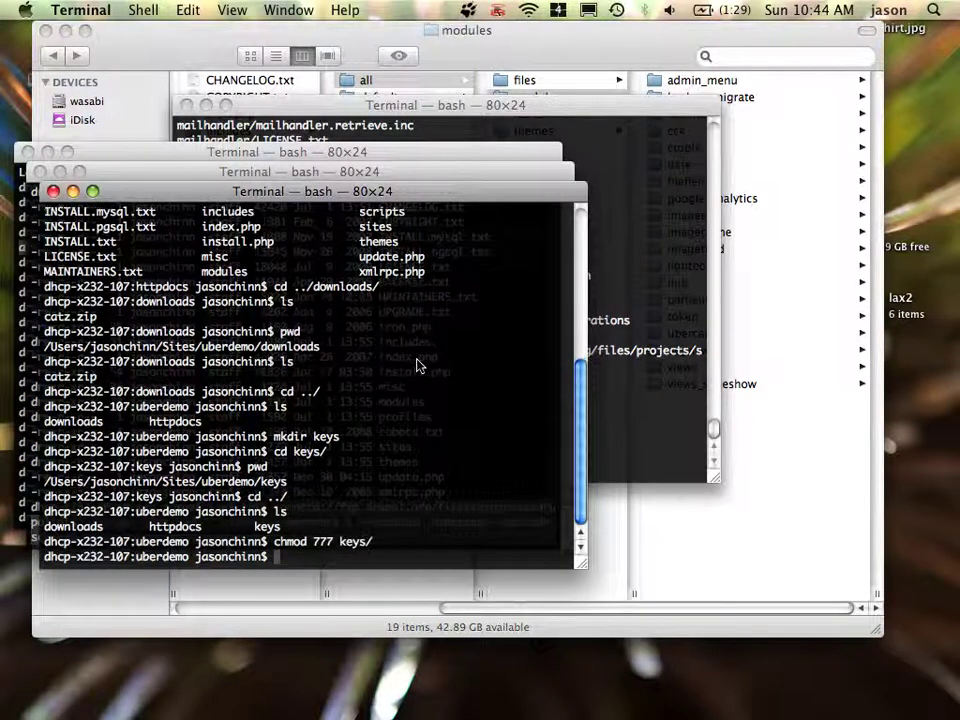
key(ctrl+Down)
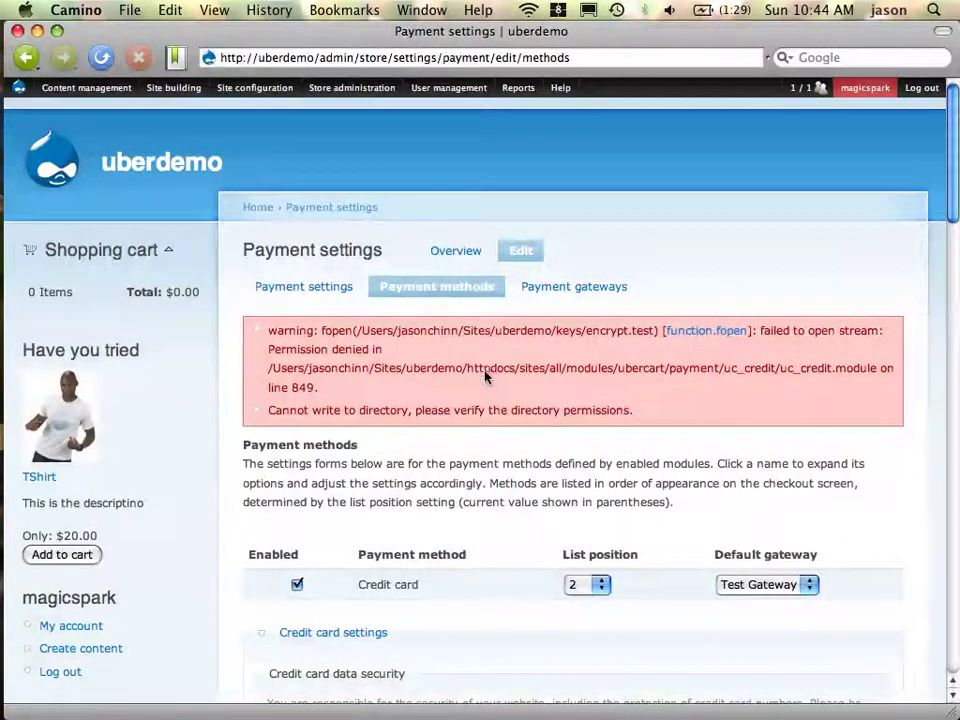
Open the card encryption instructions page from the payment settings
scroll(490, 368, down, 10)
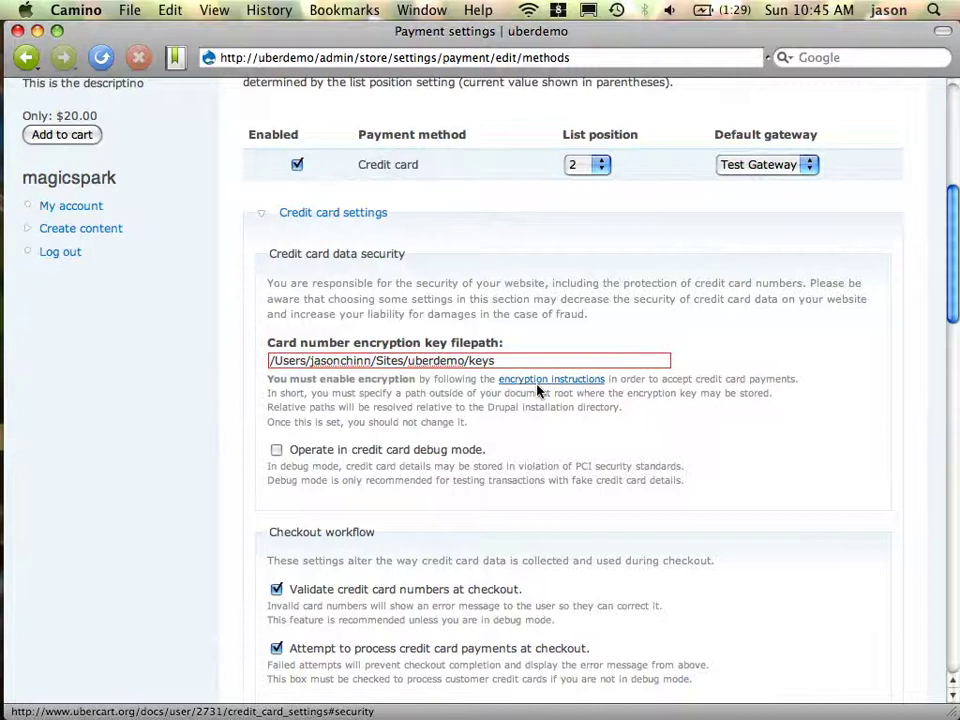
click(540, 390)
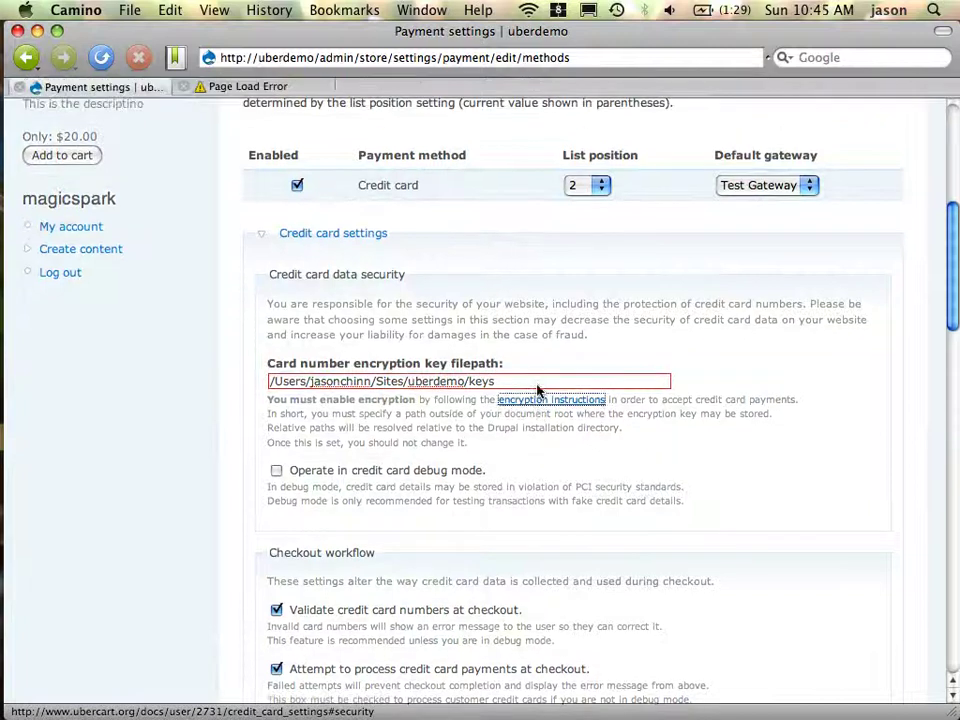
click(255, 88)
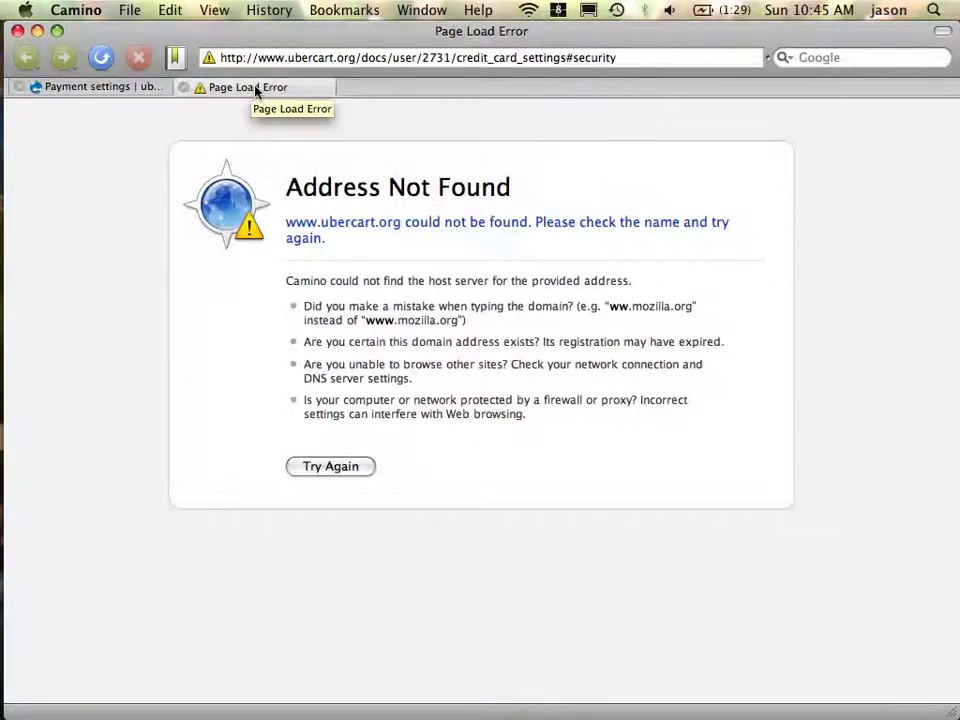
Check the wireless status and run a Google search for 'dfdsf' to test connectivity
click(529, 10)
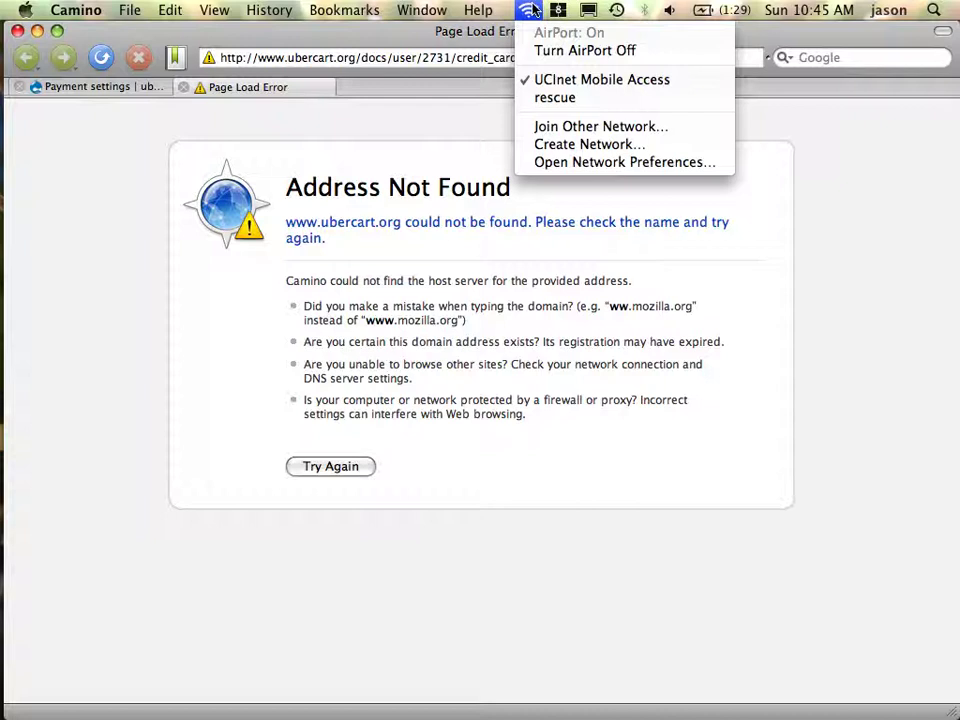
click(531, 10)
click(615, 58)
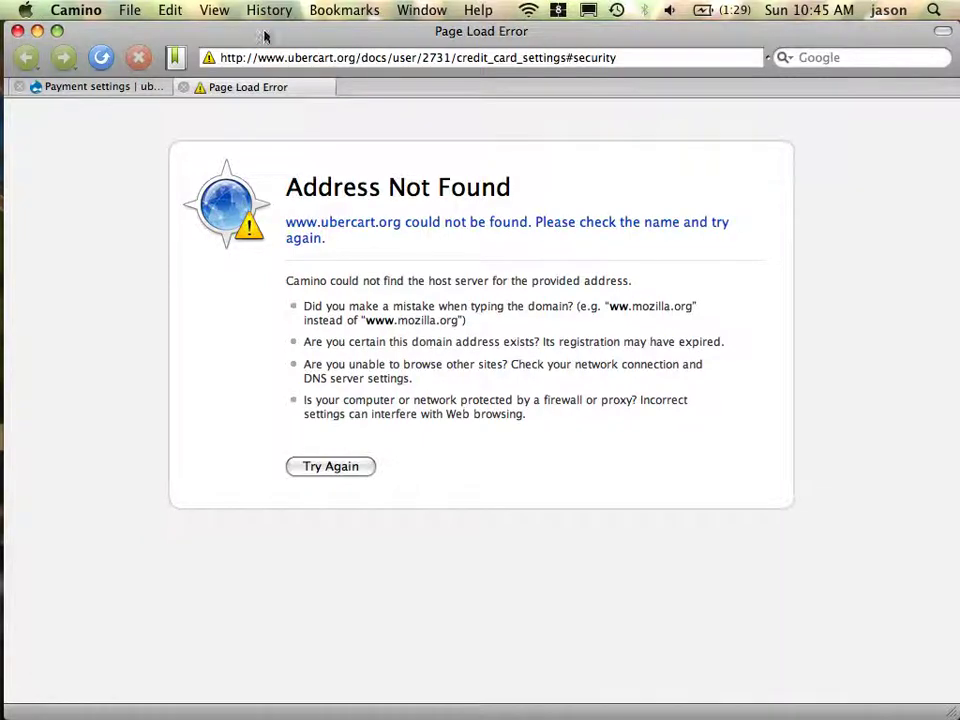
click(854, 63)
text(dfdsf)
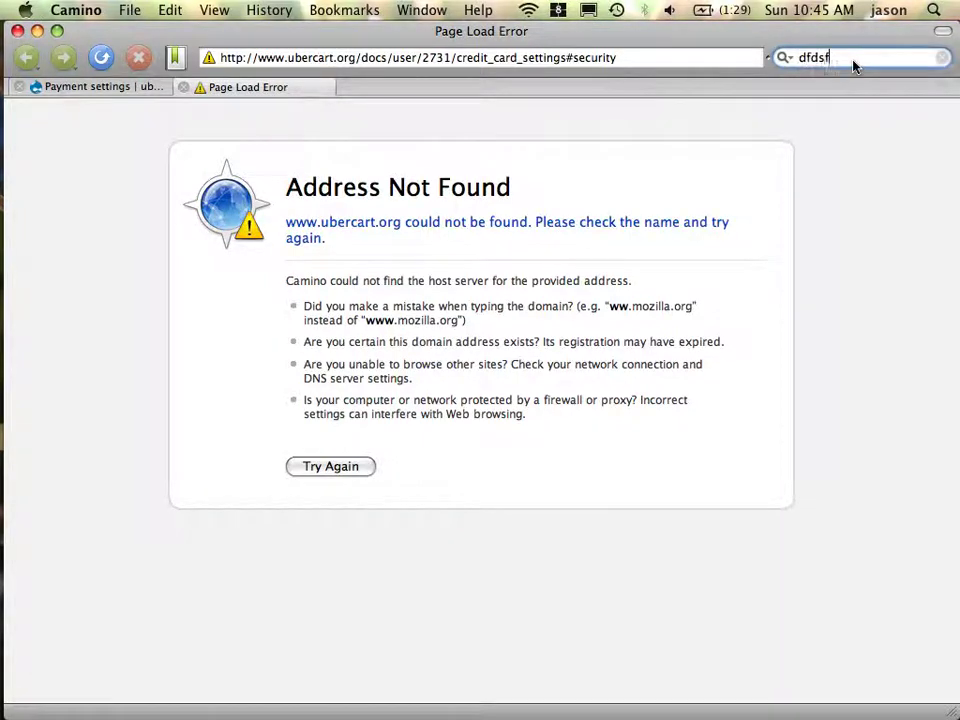
key(Return)
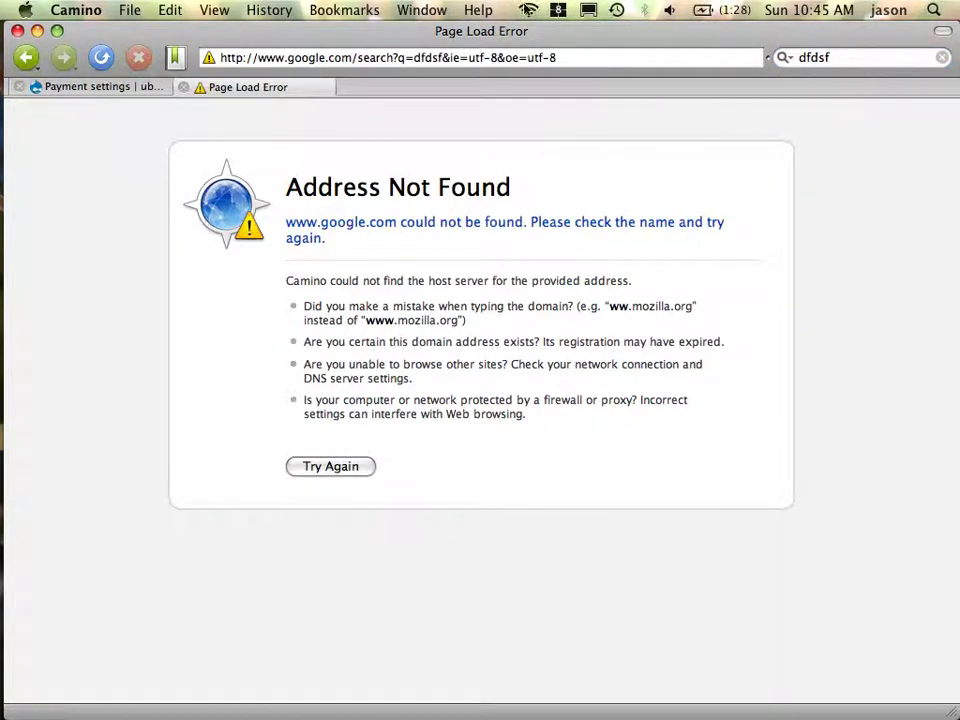
Turn Wi-Fi off and back on, then re-enter the 'dfdsf' search
click(528, 10)
click(540, 47)
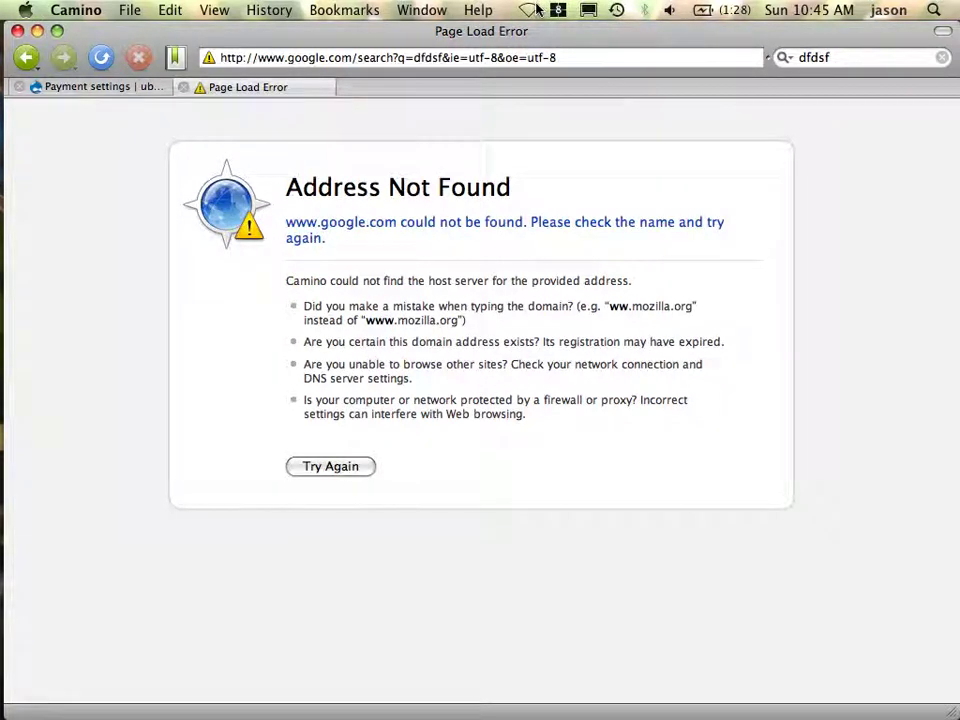
click(536, 9)
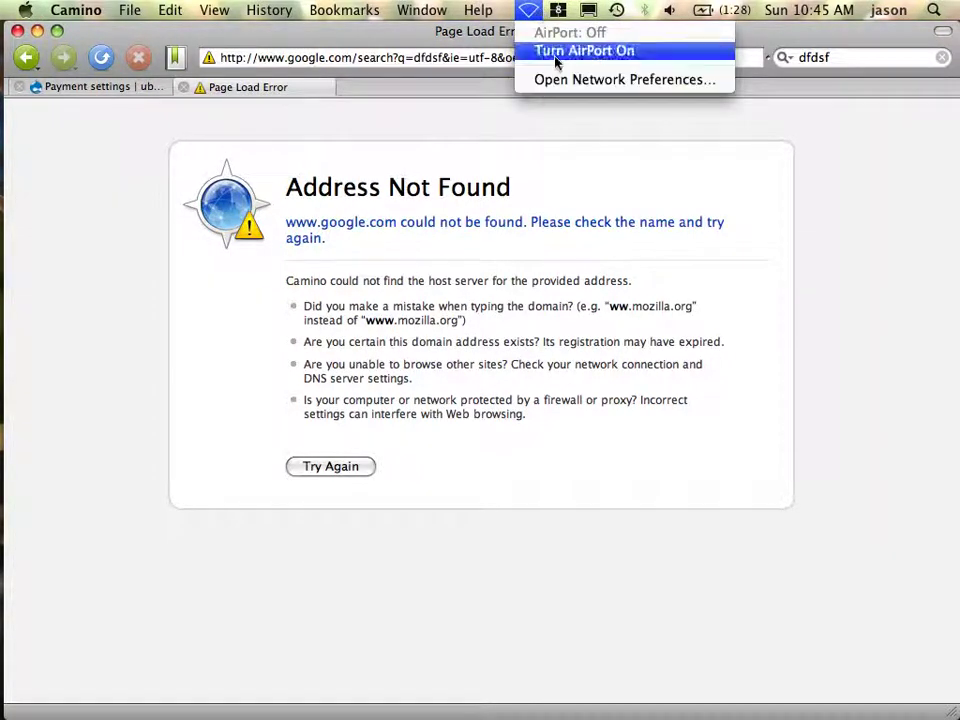
click(553, 50)
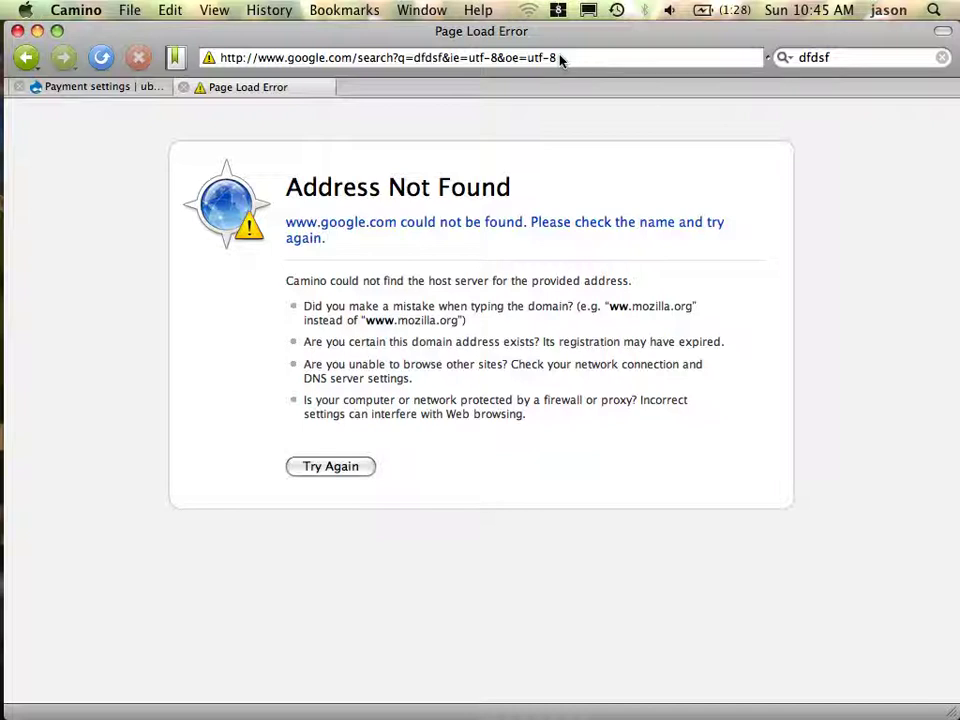
click(707, 62)
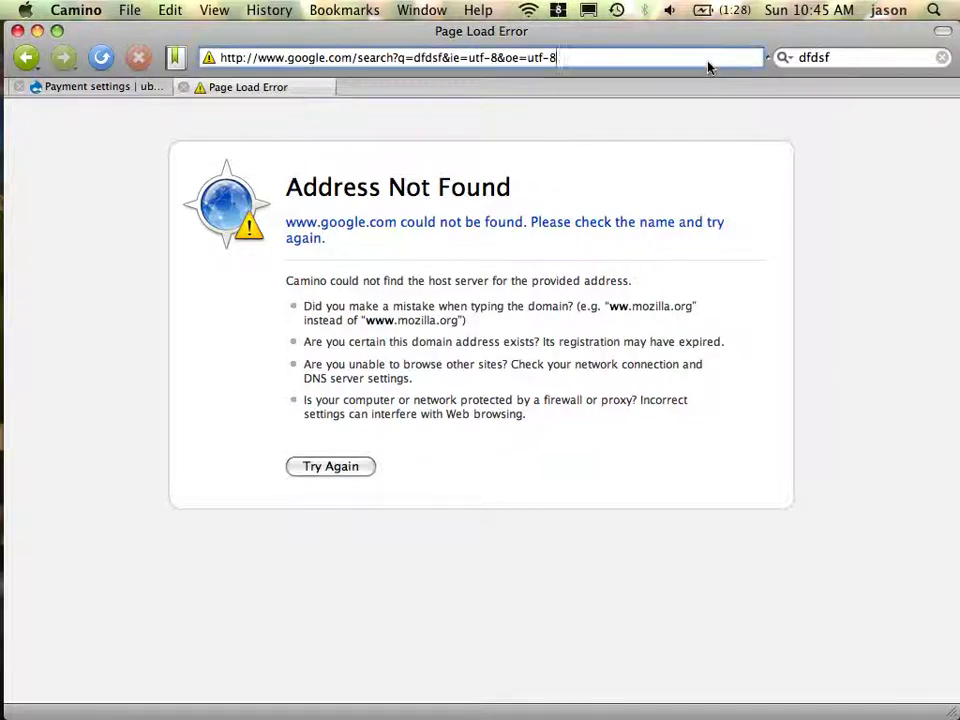
key(Tab)
text(dfdsf)
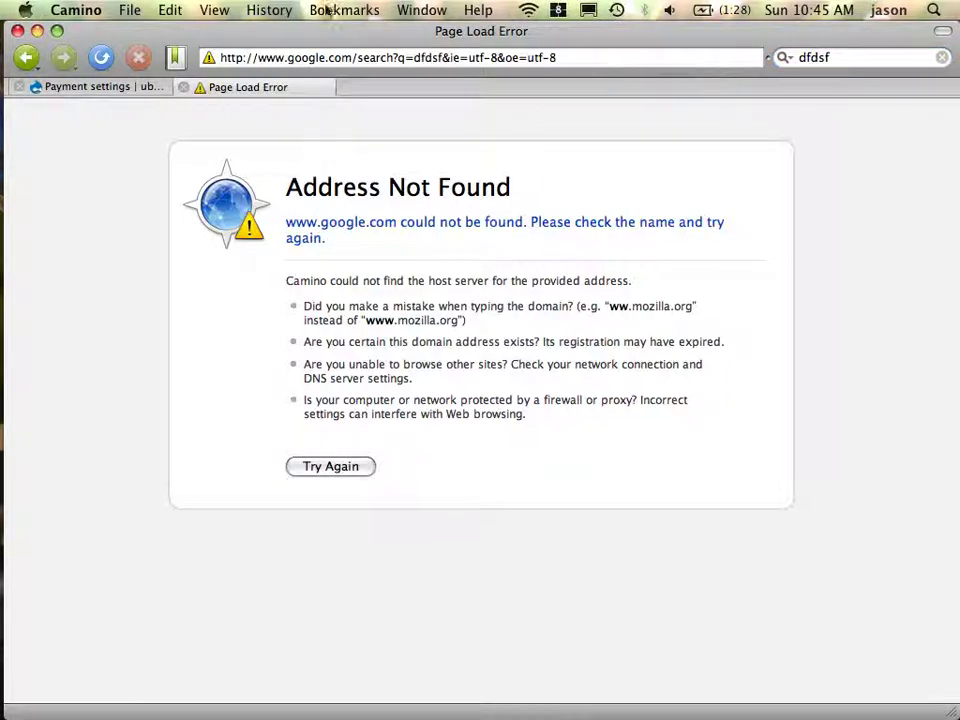
Set the toolbar to Icon & Text and reload the failed page
right_click(103, 57)
click(103, 57)
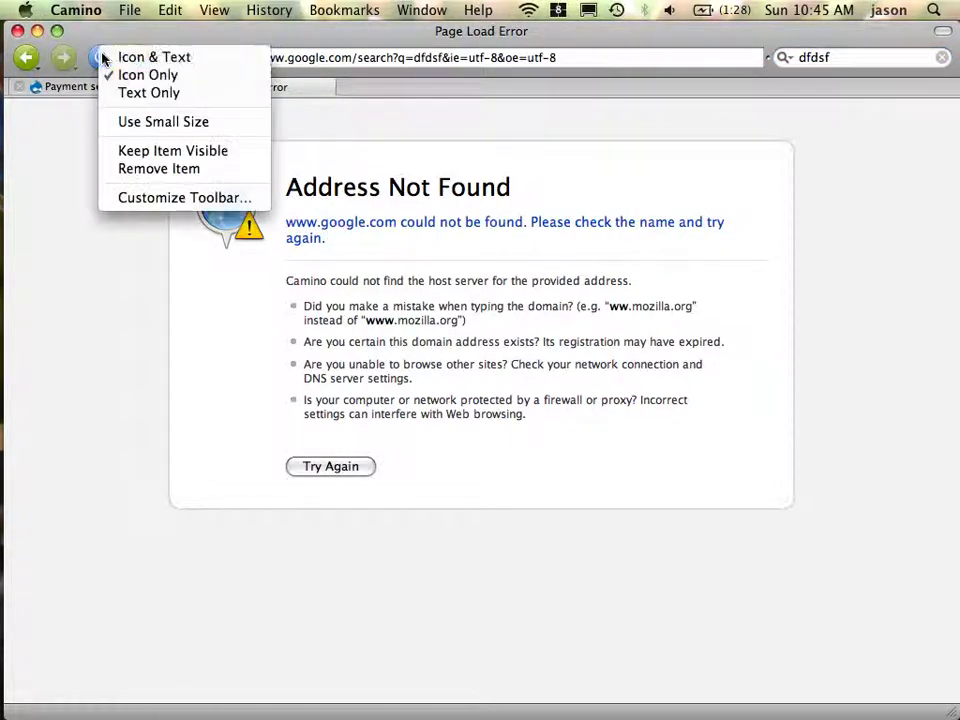
click(122, 62)
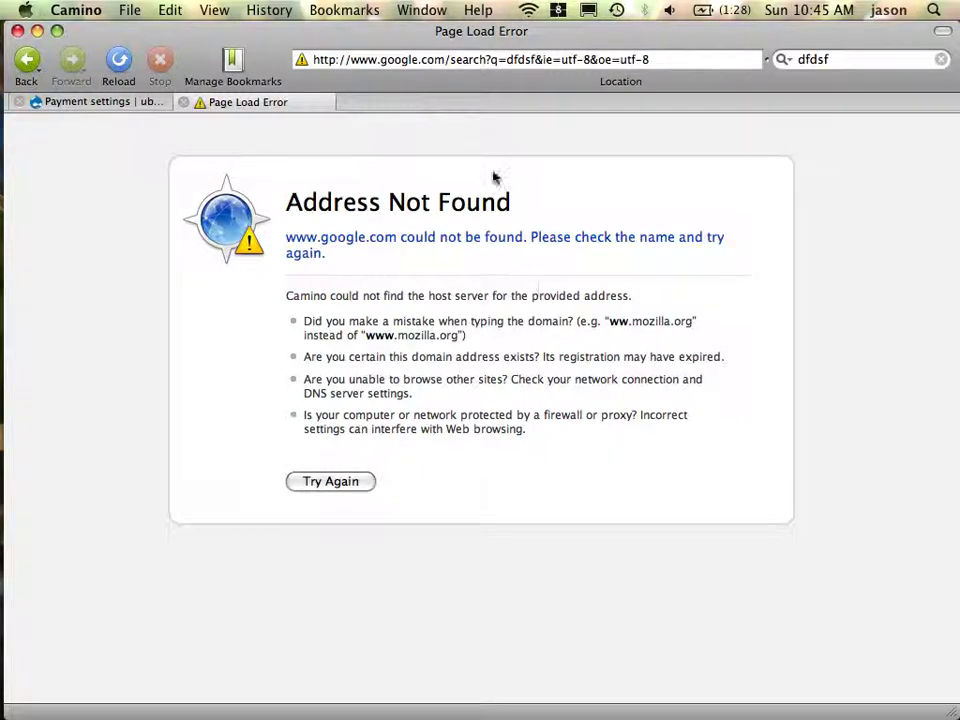
click(531, 10)
click(534, 10)
Recheck the wireless status and cycle through the open applications back to Camino
key(super+Tab)
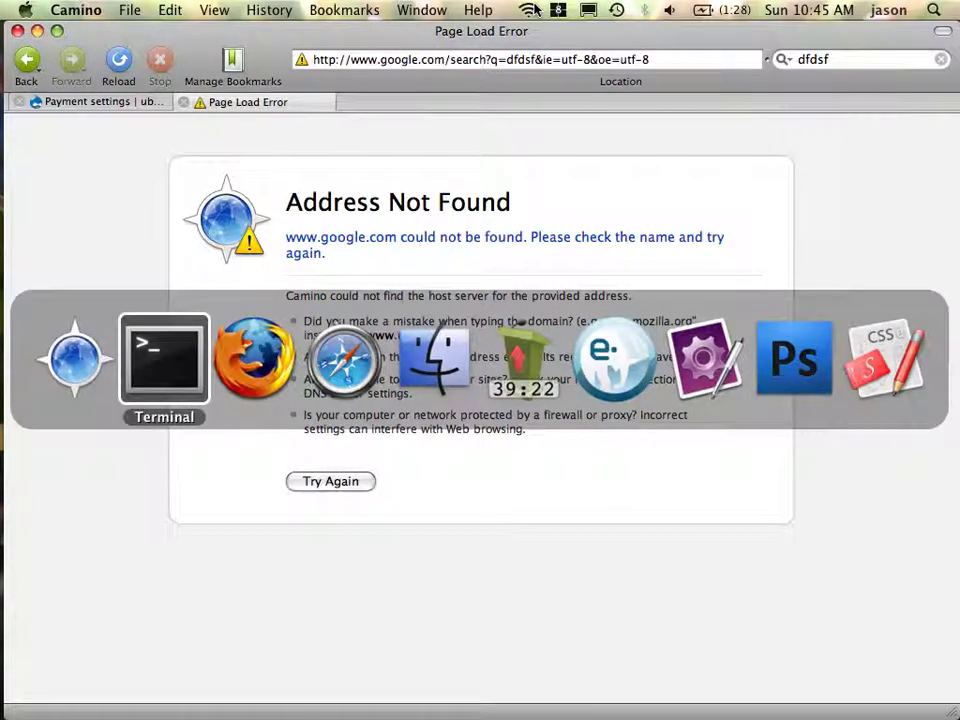
key(super+shift+Tab)
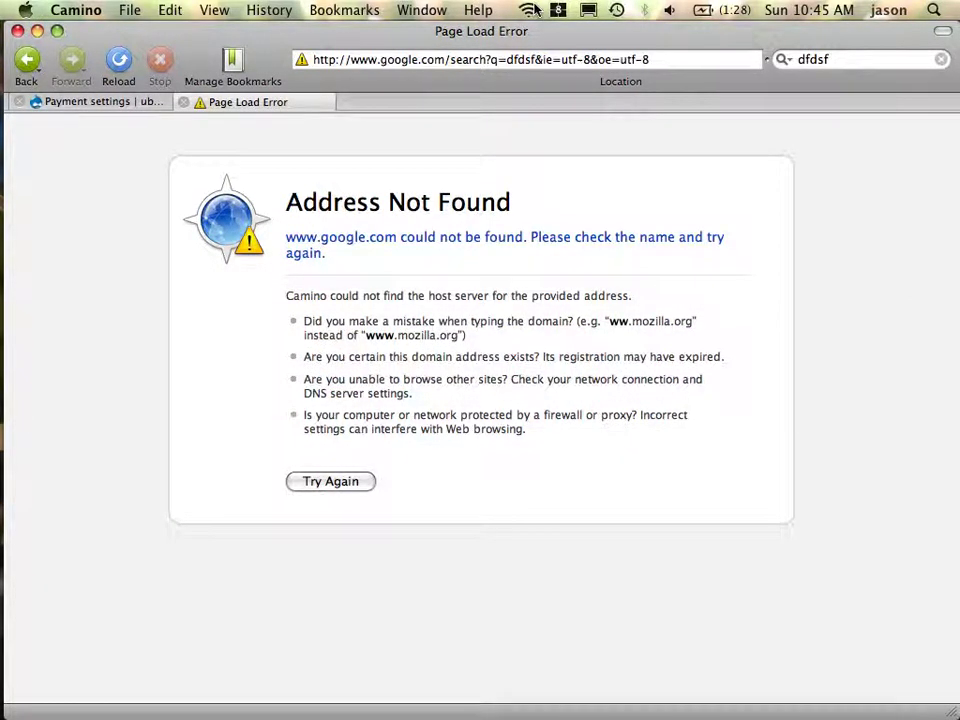
click(533, 9)
click(533, 9)
key(super+Tab)
key(super+Tab)
key(super+Tab)
key(super+Tab)
key(super+Tab)
key(super+Tab)
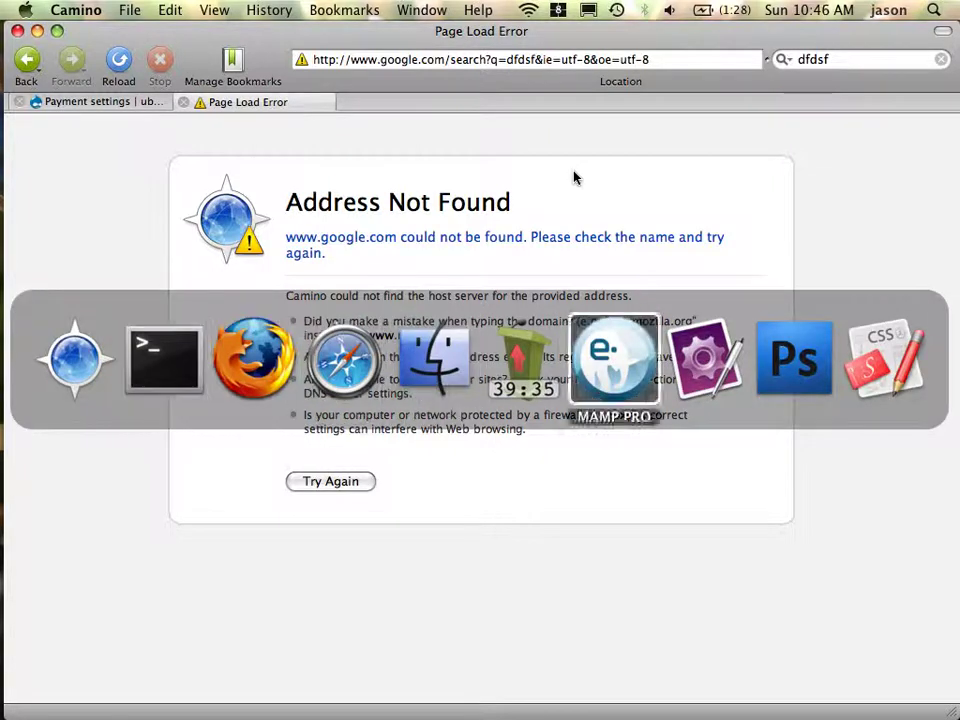
key(super+Tab)
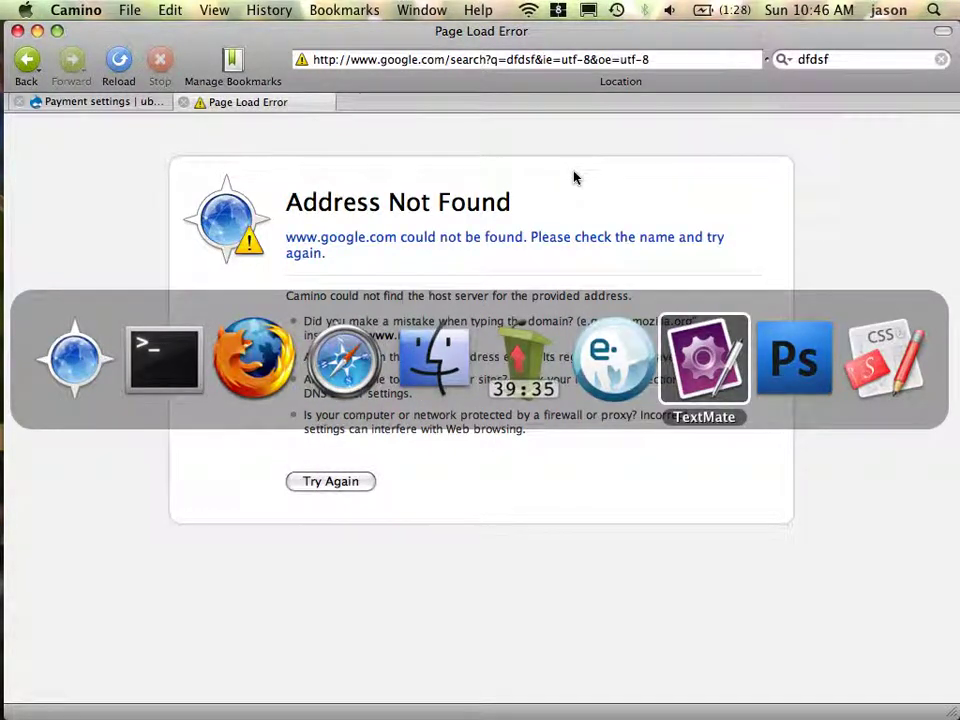
key(super+shift+Tab)
key(super+shift+Tab)
key(super+shift+Tab)
key(super+shift+Tab)
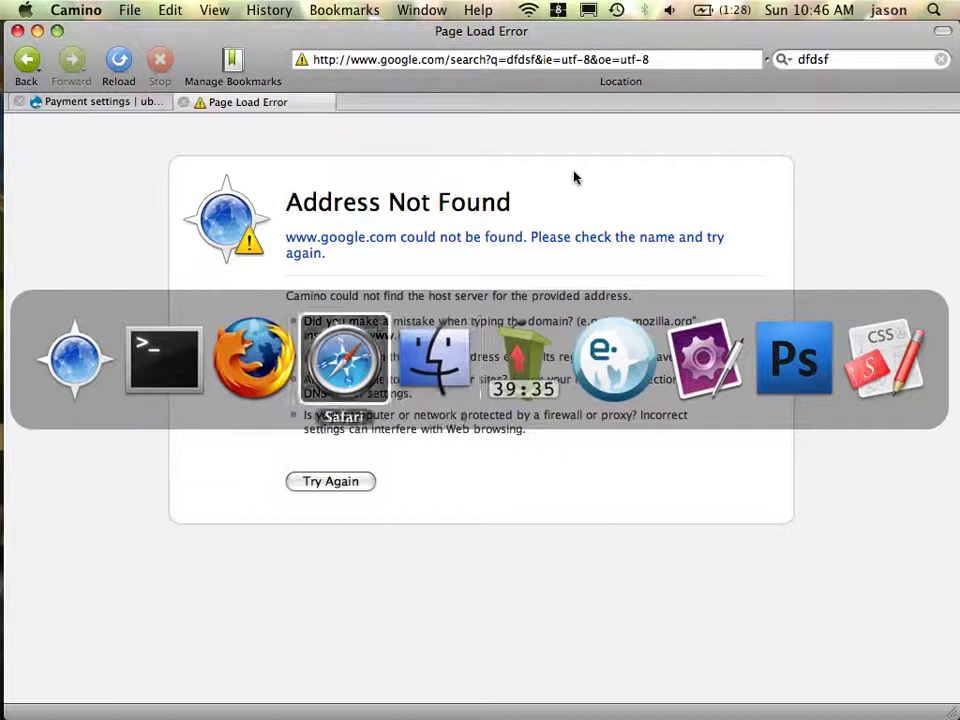
key(super+Tab)
key(super+Tab)
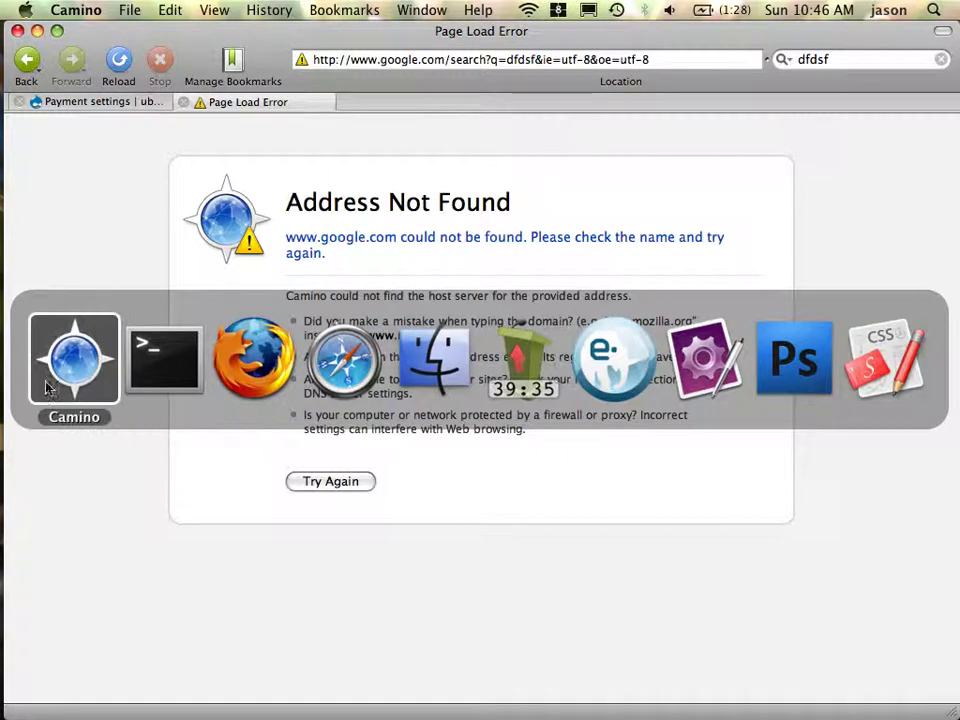
click(67, 368)
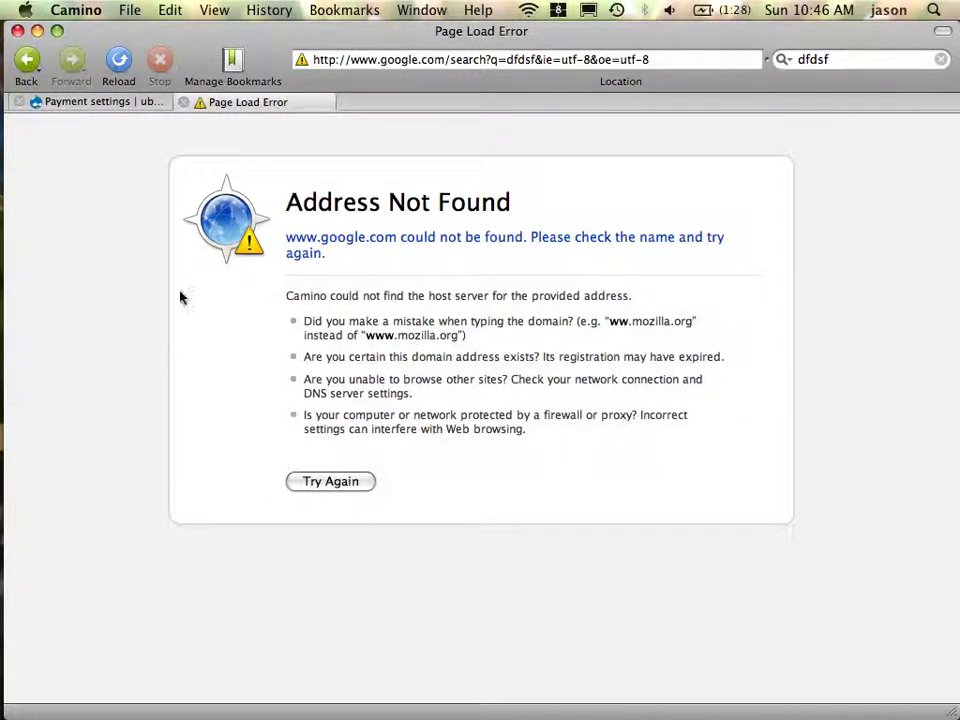
Close the error tab, set the encryption key filepath to '~/' and save
key(super+w)
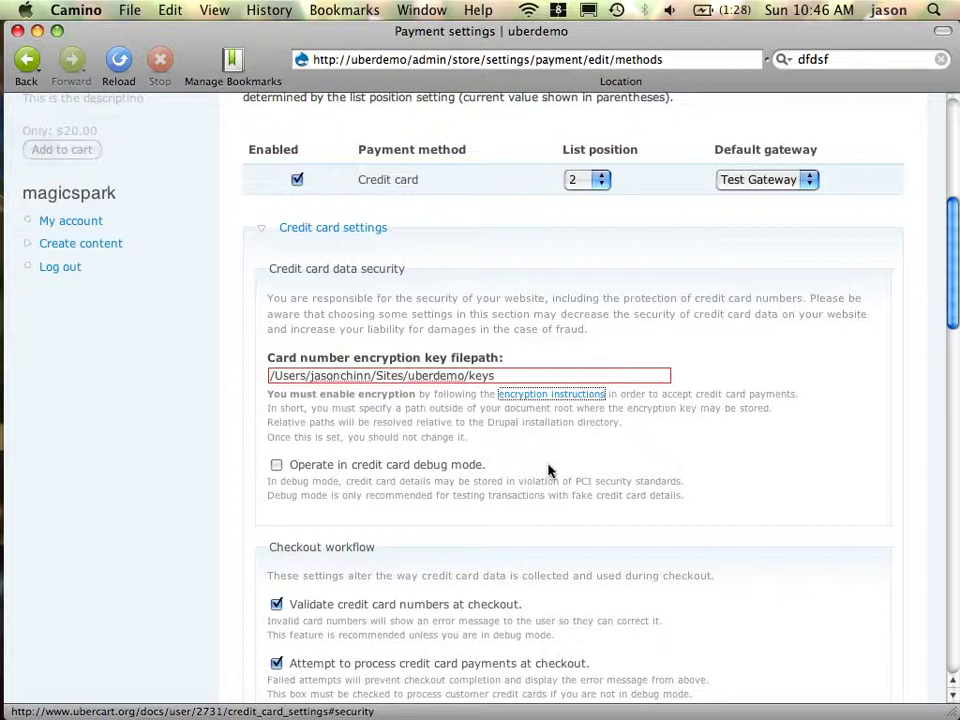
triple_click(524, 385)
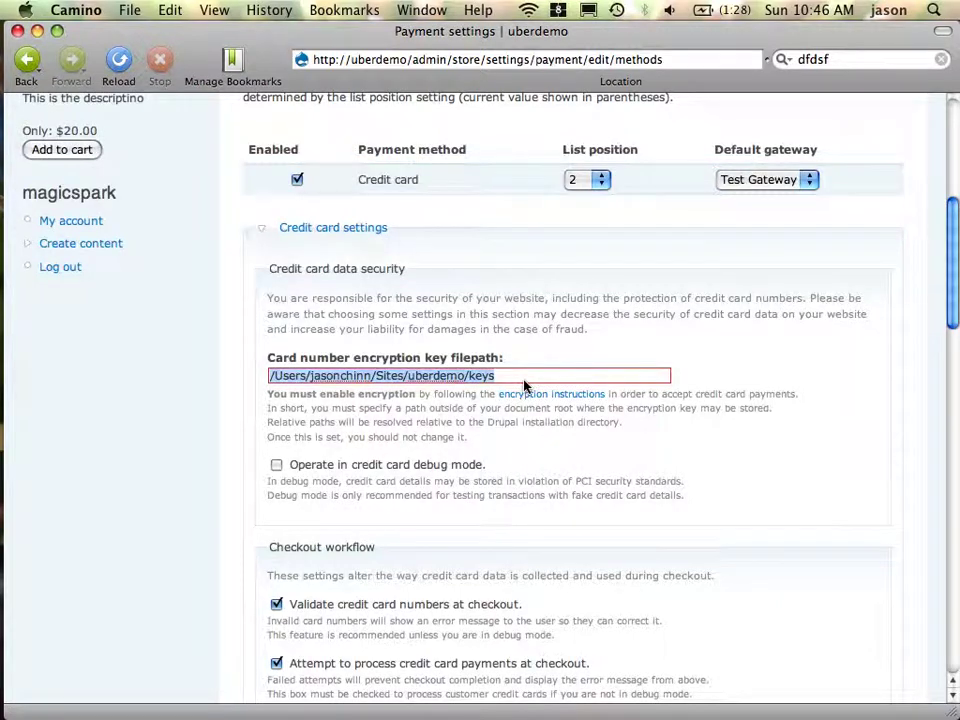
text(~/)
scroll(583, 375, down, 15)
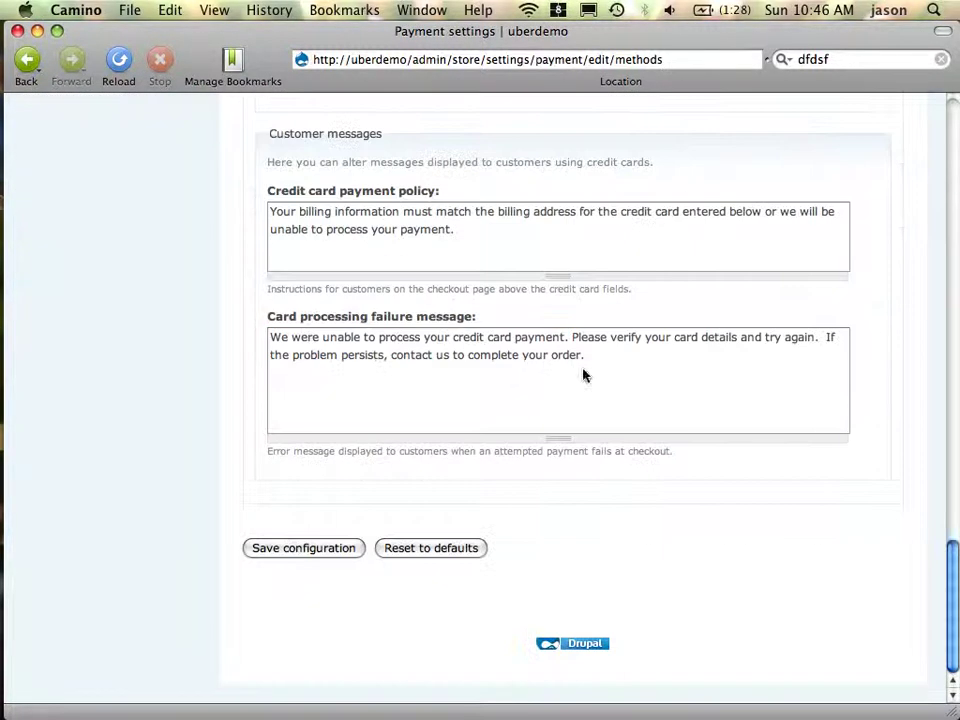
click(298, 553)
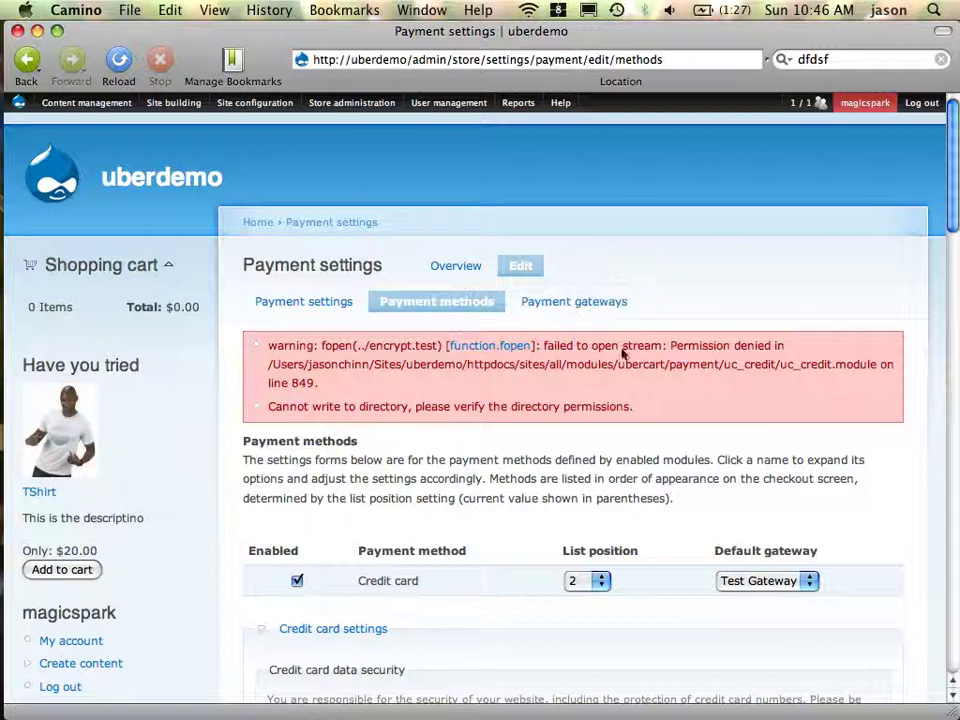
Save the configuration again, which reports a permission-denied error writing ./encrypt.test
scroll(621, 407, down, 5)
scroll(623, 410, up, 5)
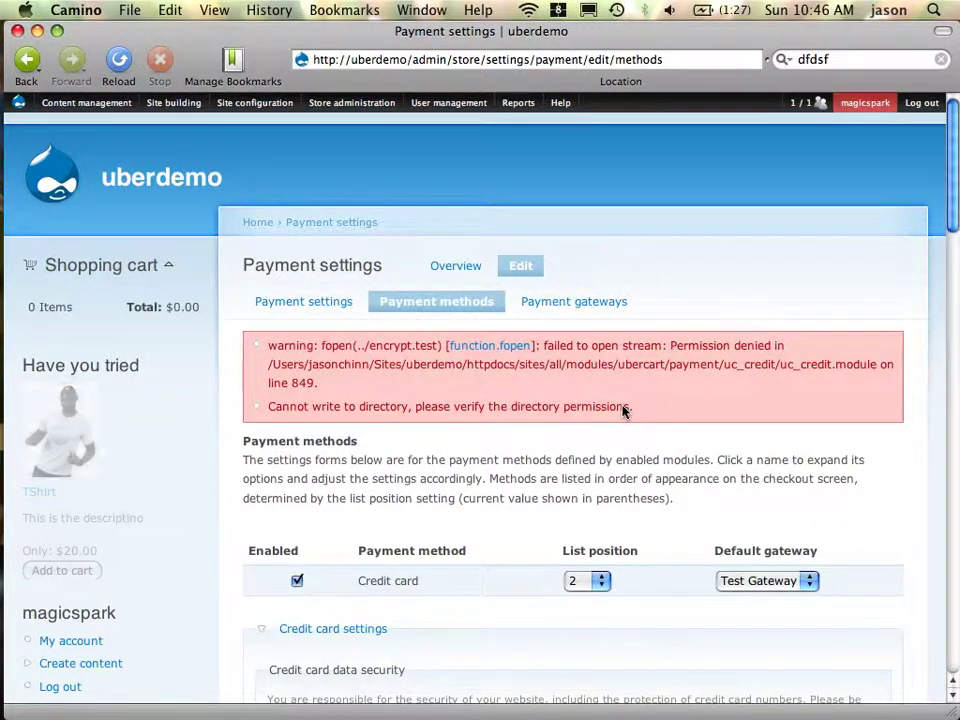
scroll(622, 410, down, 5)
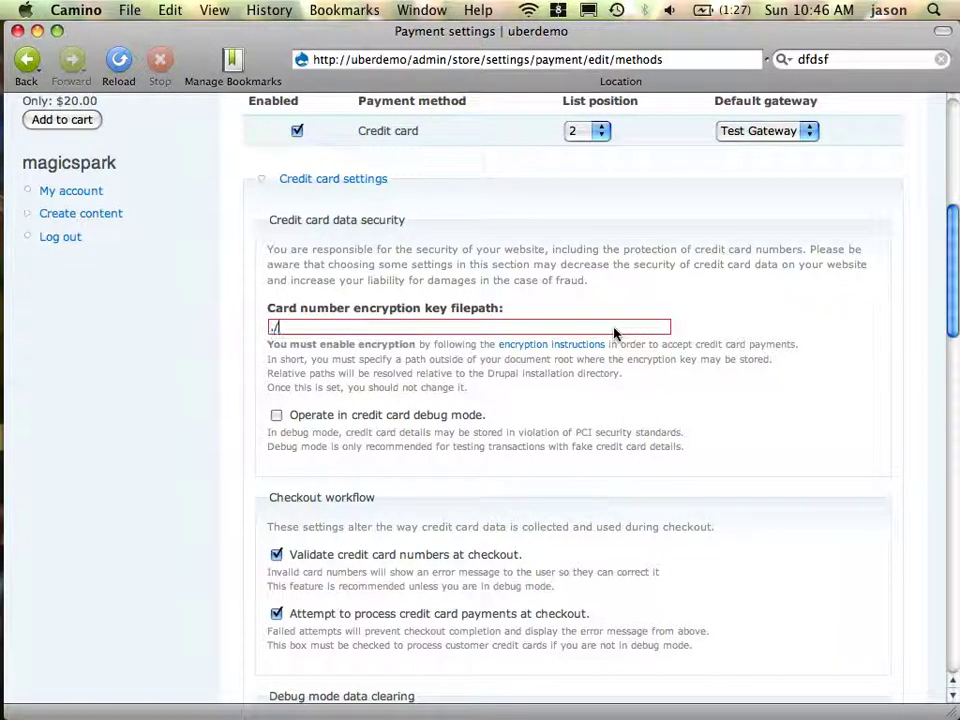
scroll(617, 336, down, 15)
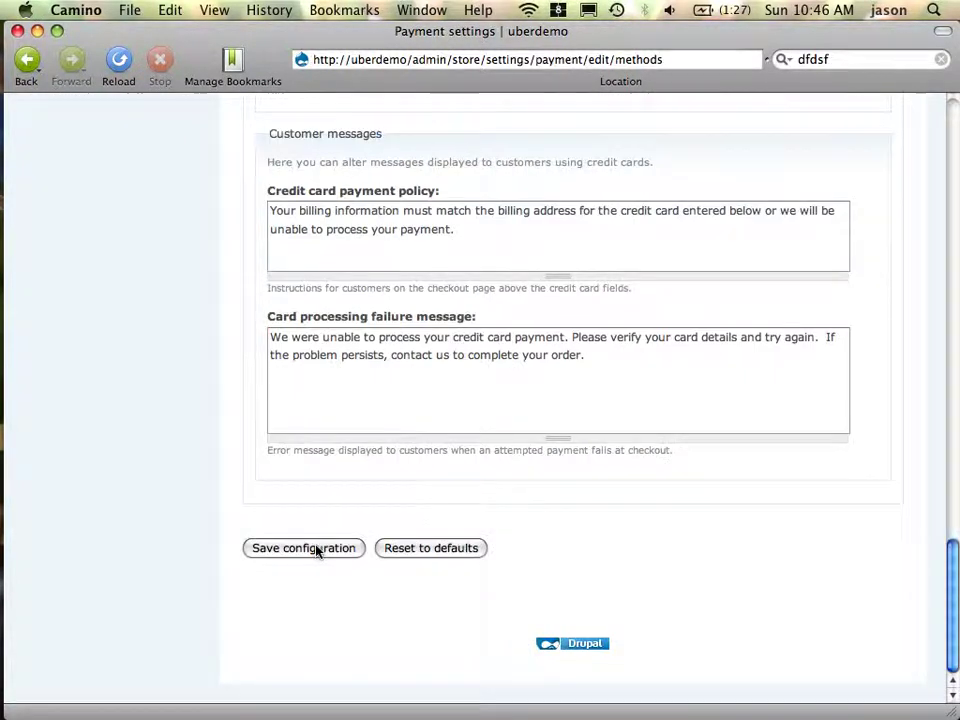
click(315, 549)
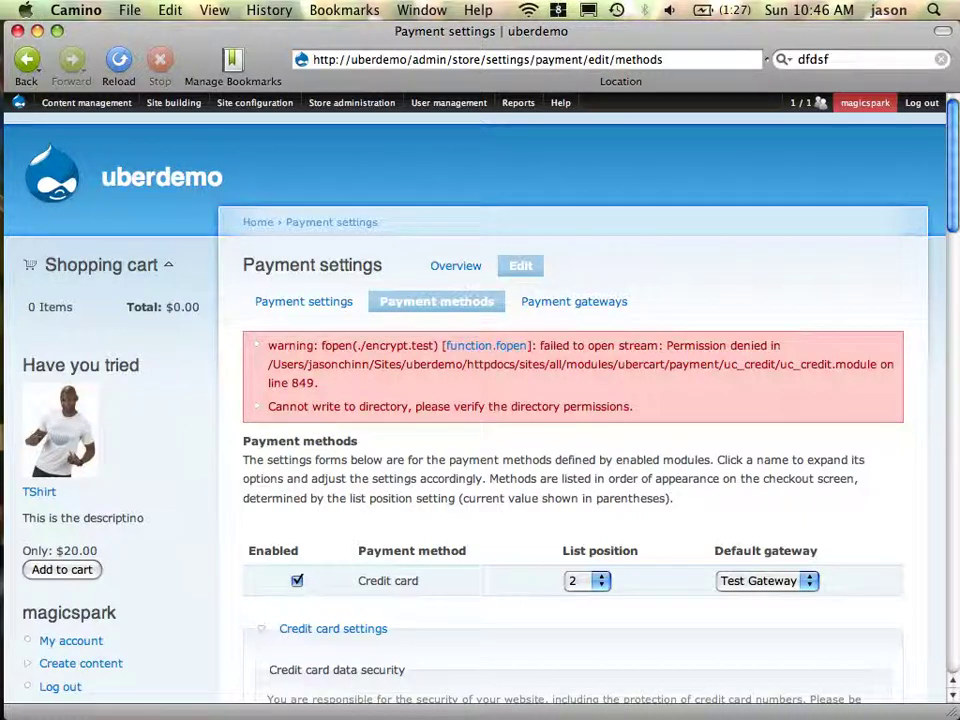
Choose Configuration from the Store administration menu, then switch toward Terminal
scroll(371, 581, down, 3)
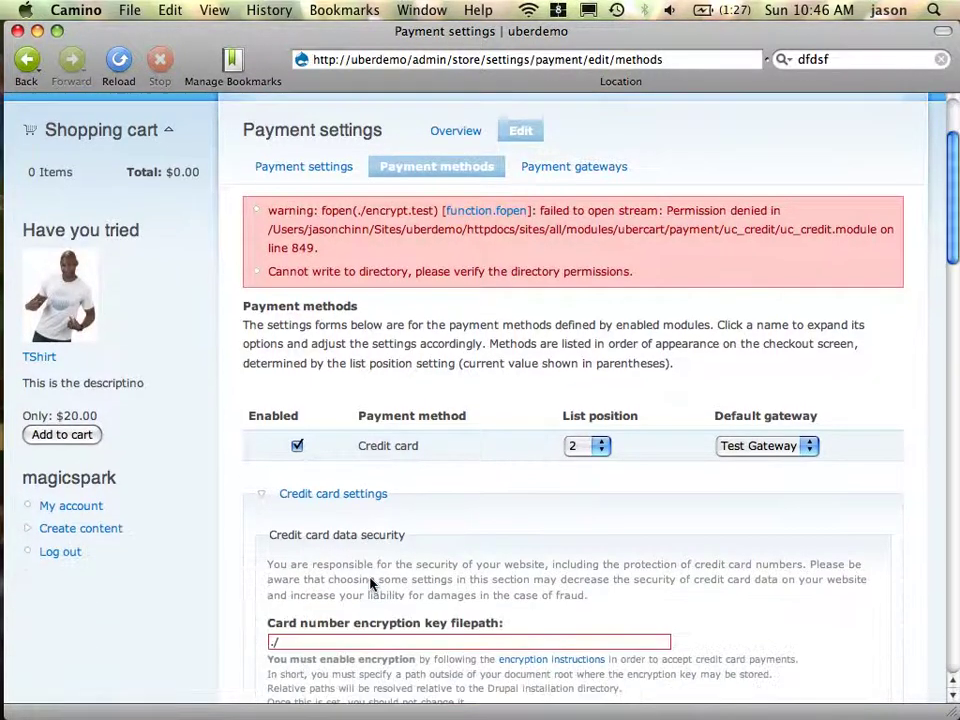
scroll(110, 268, up, 3)
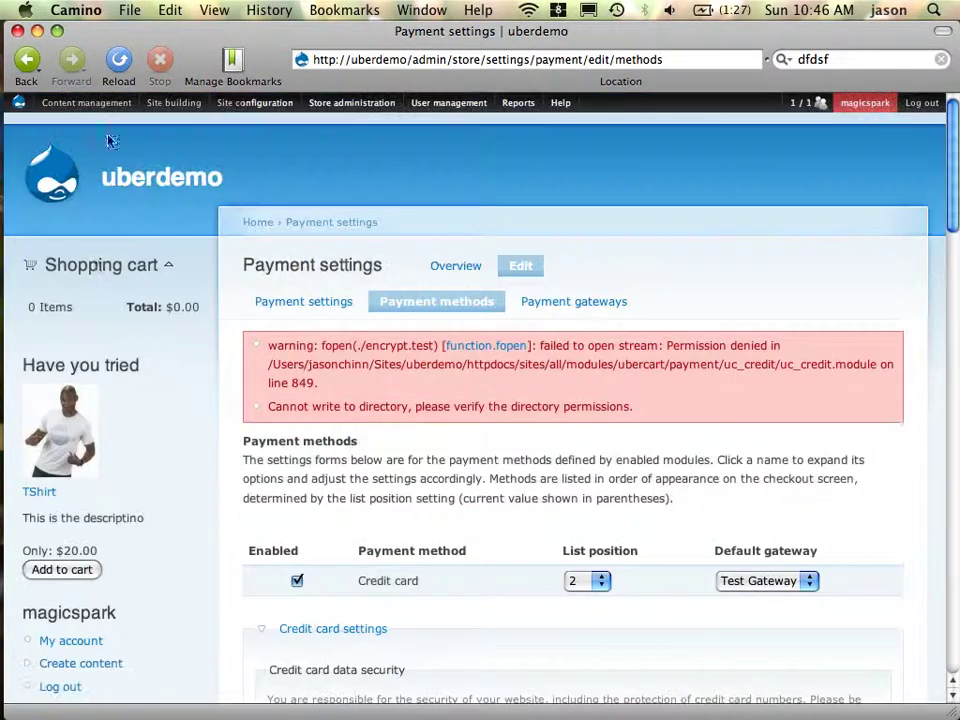
mouse_move(232, 106)
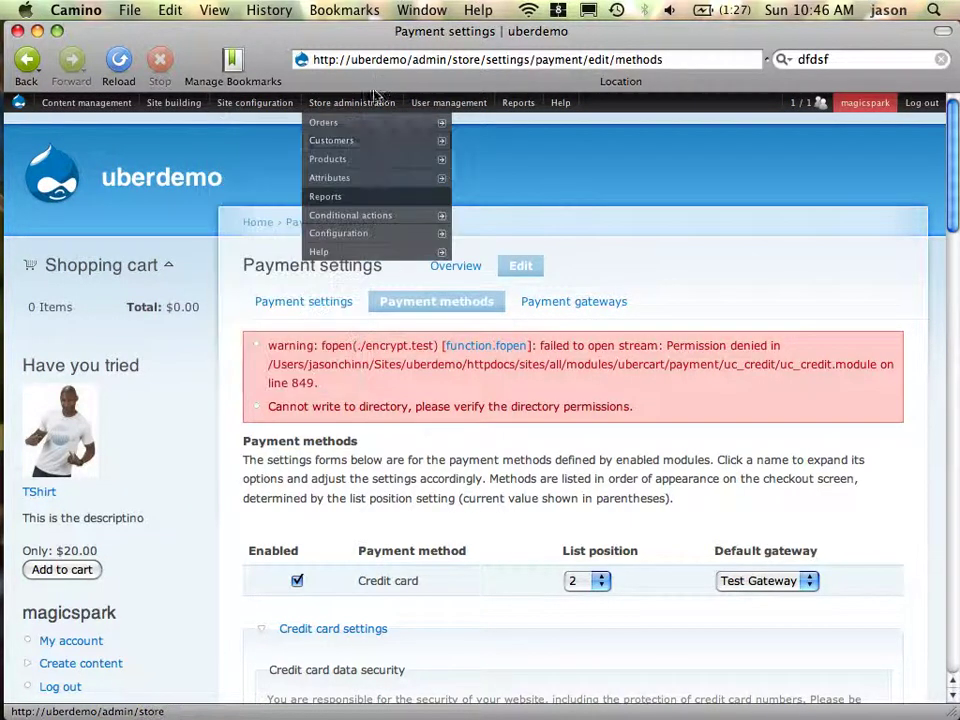
mouse_move(364, 142)
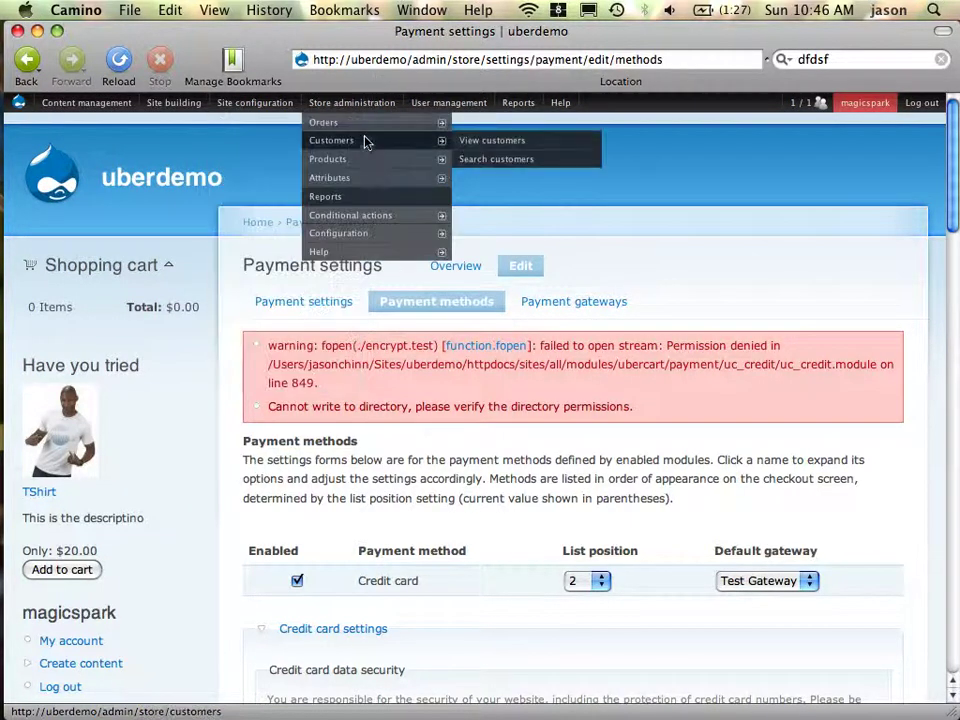
click(360, 236)
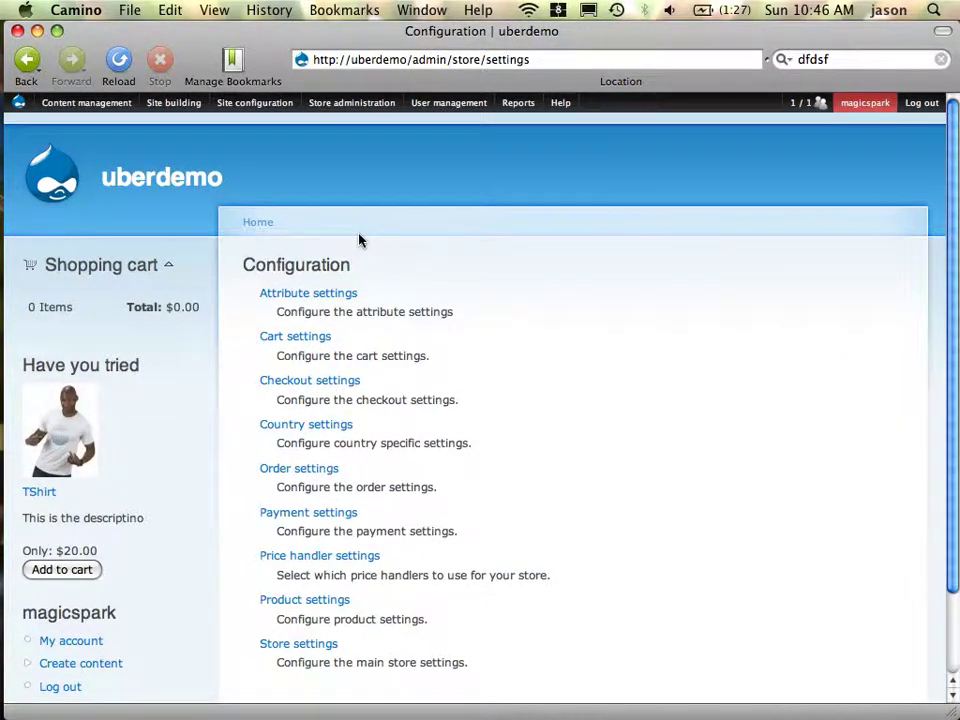
key(super+Tab)
key(super+Tab)
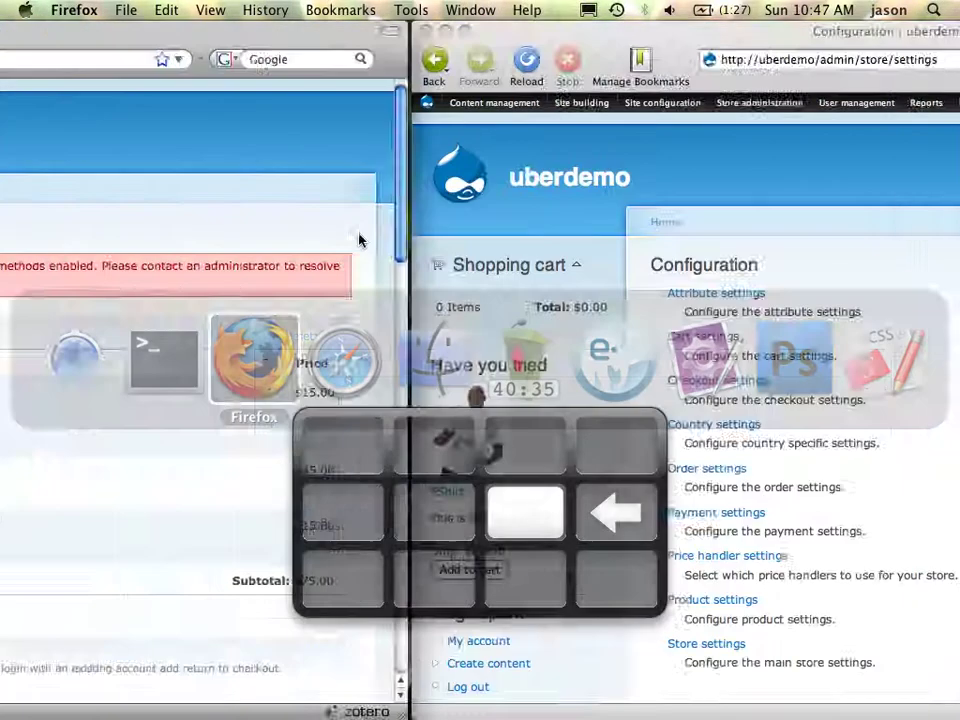
key(super+Tab)
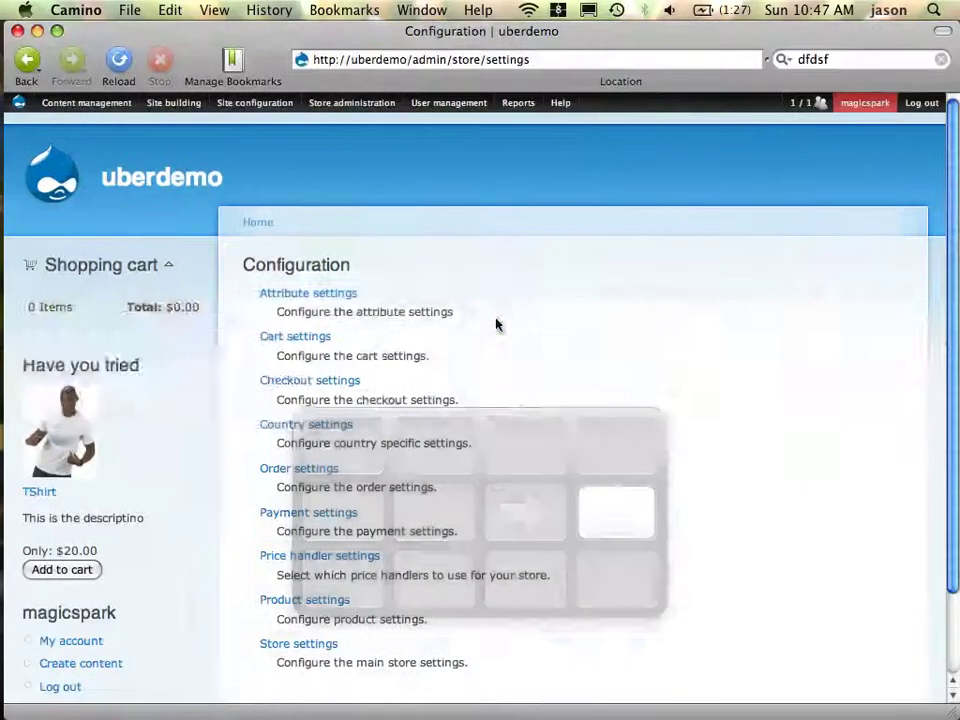
key(super+Tab)
key(super+Tab)
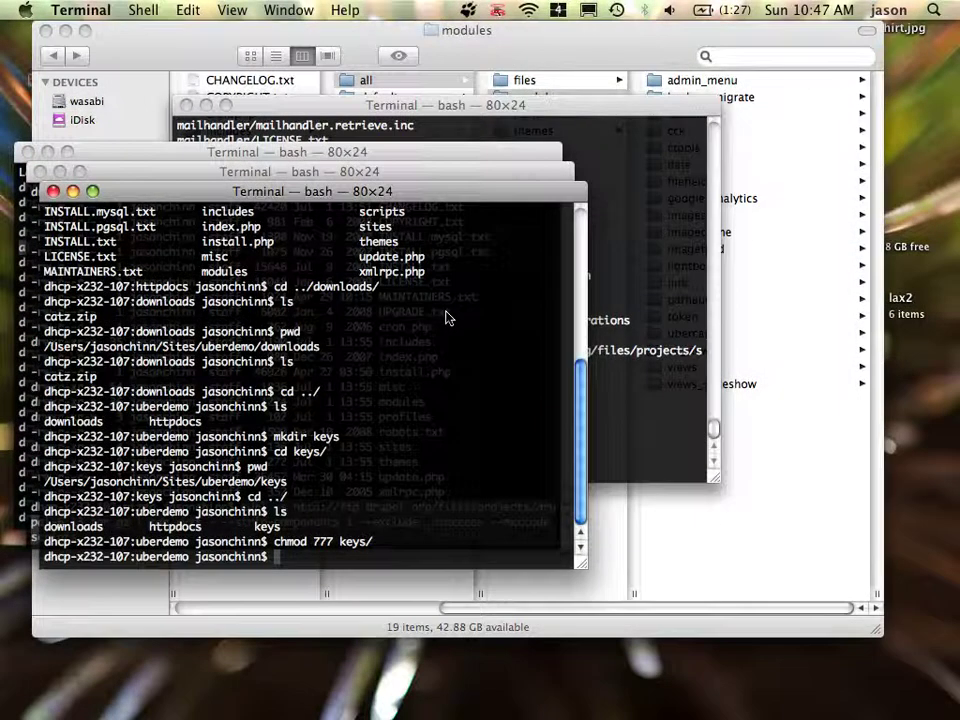
Go up to the Sites folder, create a keys folder and chmod 777 it
text(c)
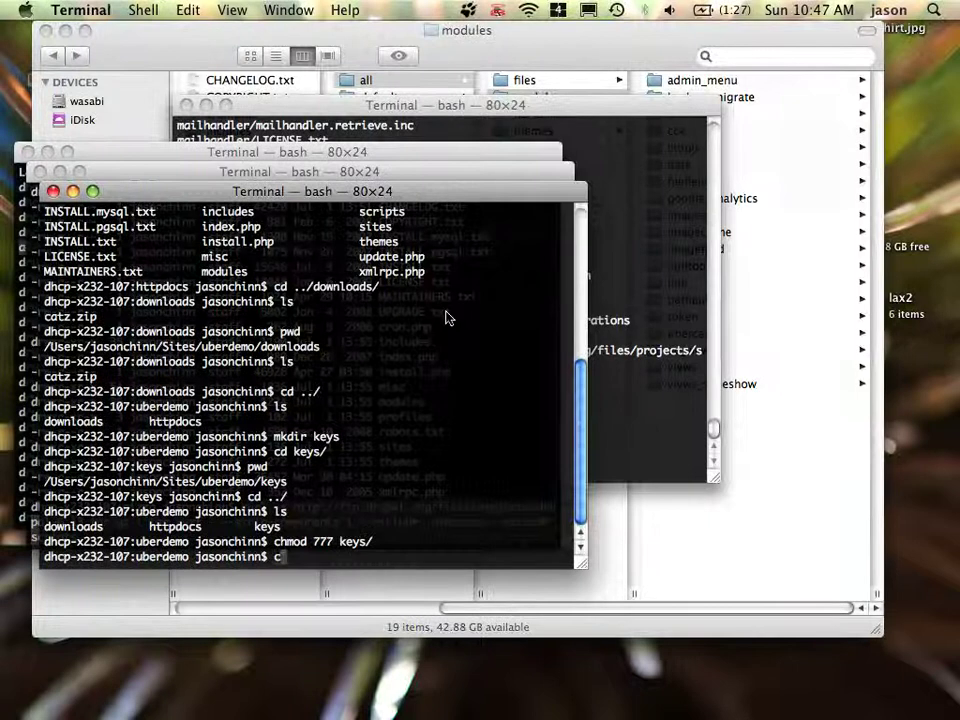
text(d ..)
key(Return)
text(mkd)
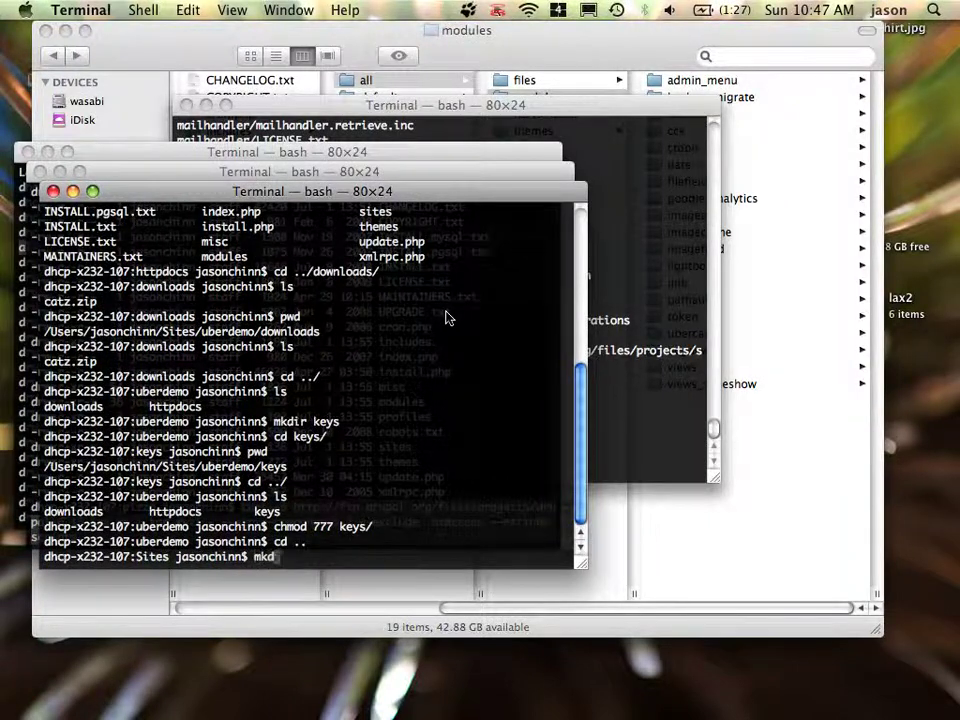
text(ir keys)
key(Return)
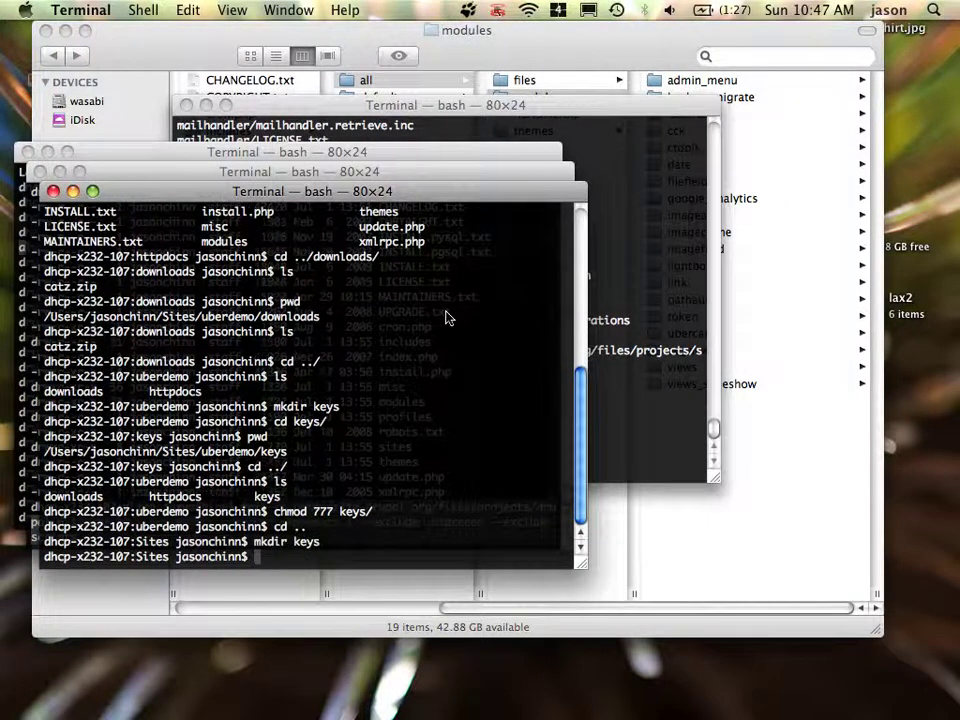
text(chmod 777 ckey)
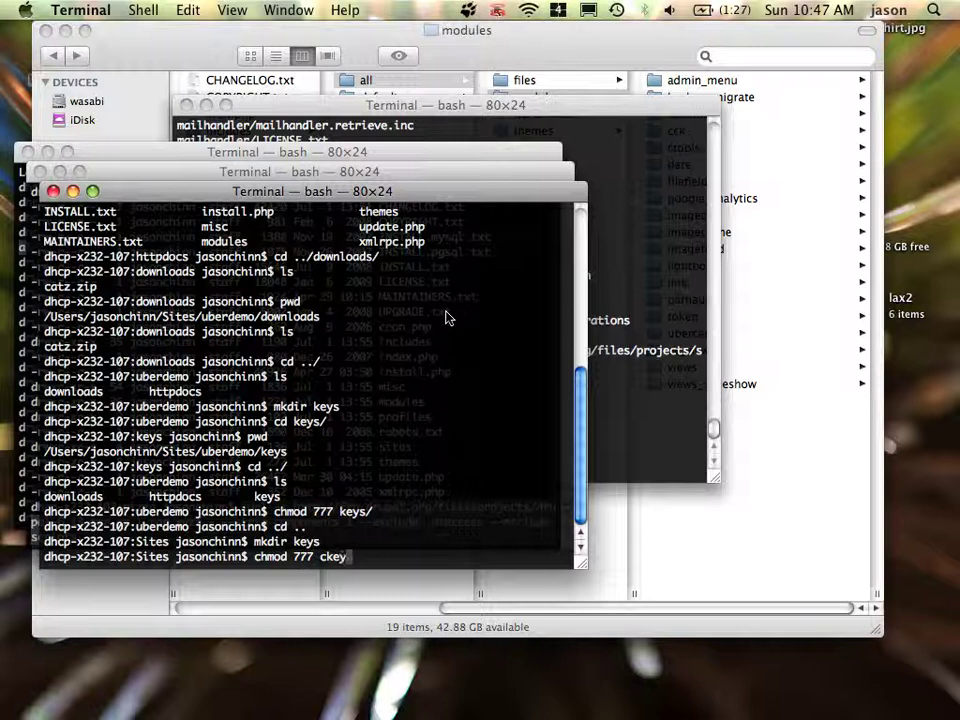
key(BackSpace)
key(BackSpace)
key(BackSpace)
key(BackSpace)
text(keys)
key(Return)
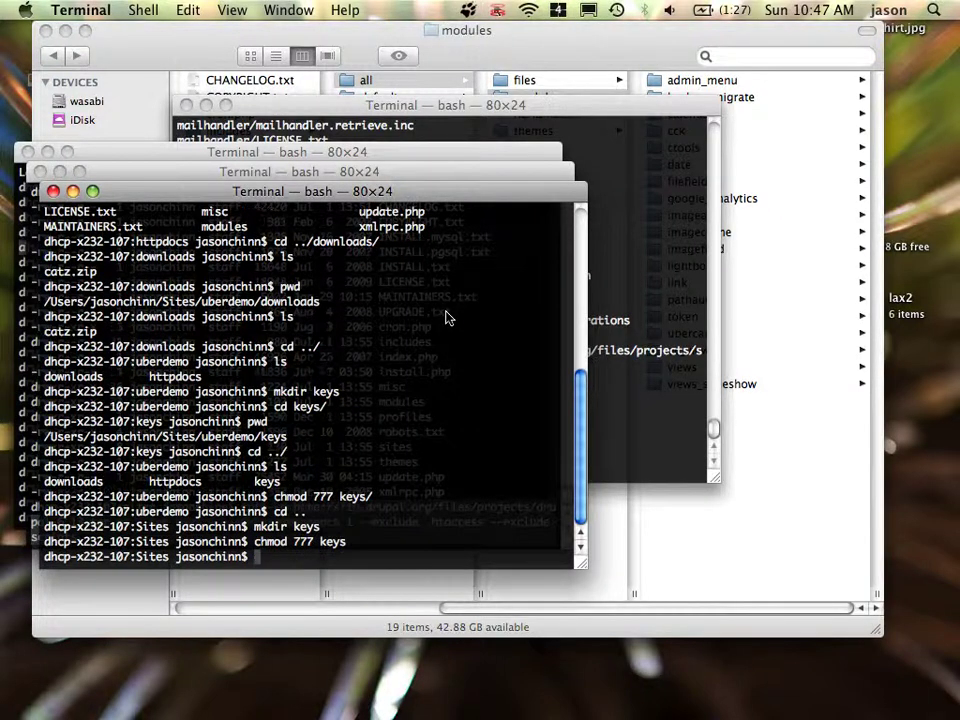
List the Sites folder to confirm keys exists, then return to Camino
key(super+Tab)
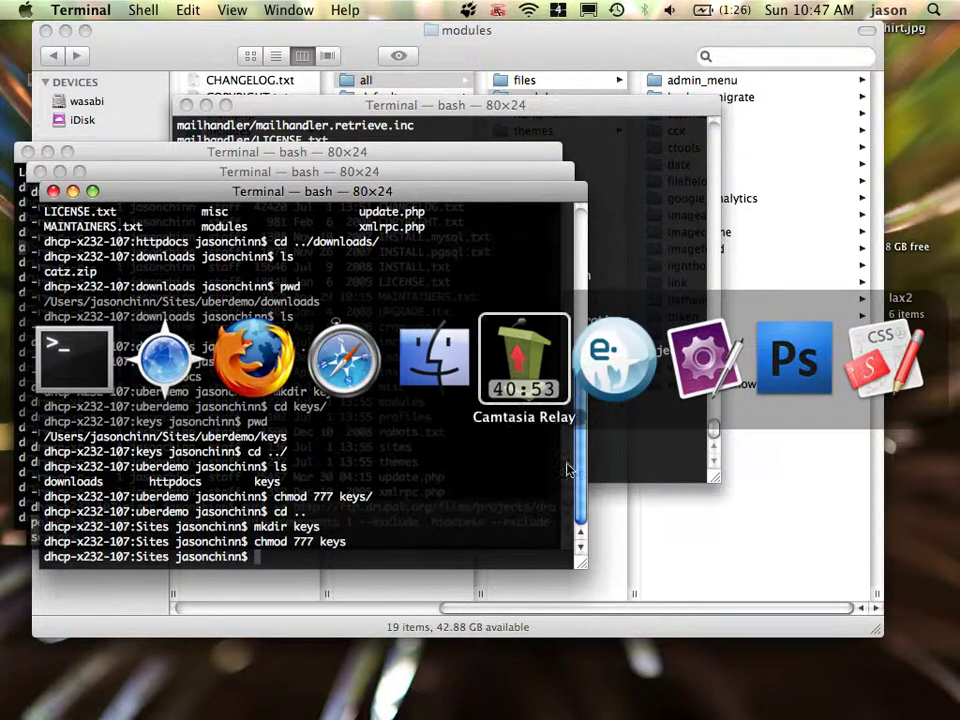
key(Escape)
text(ls)
key(Return)
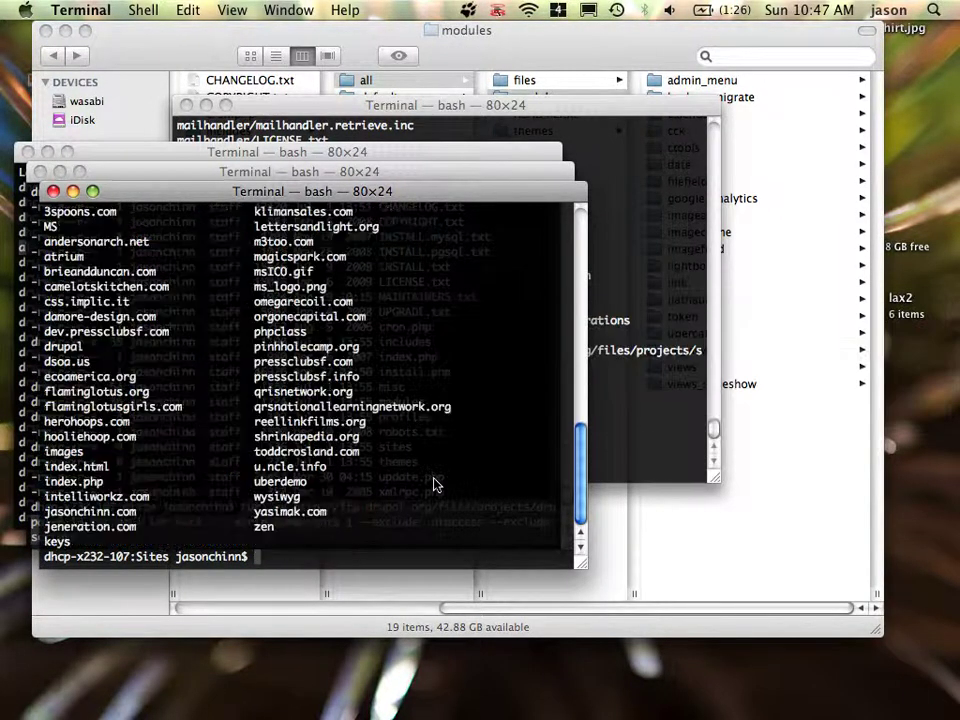
key(super+Tab)
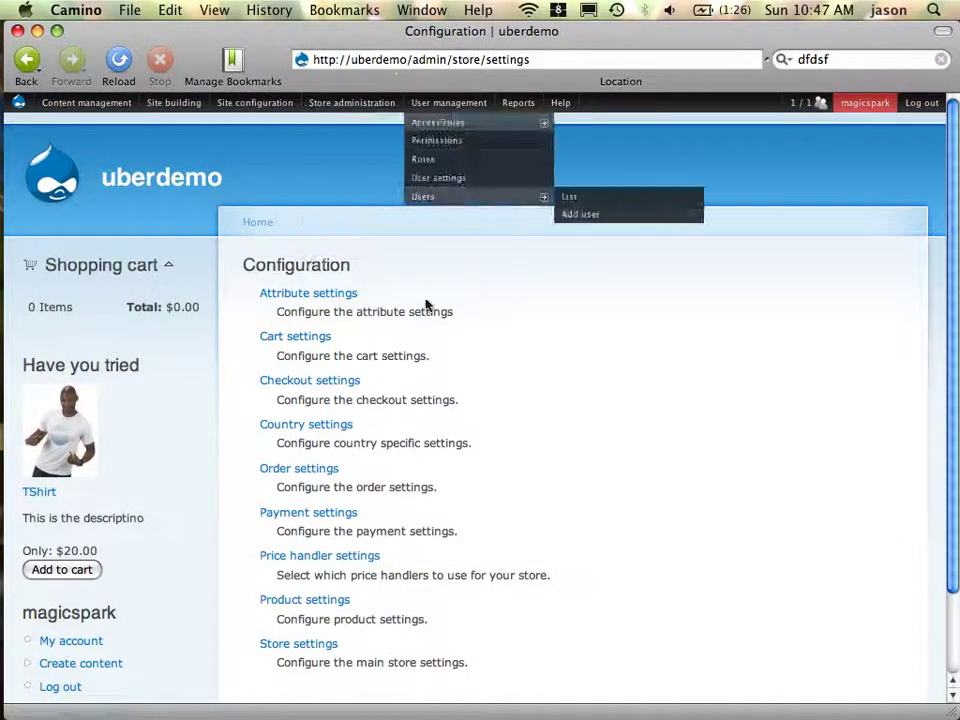
Navigate to Payment settings > Edit > Payment methods and expand Credit card settings
click(266, 514)
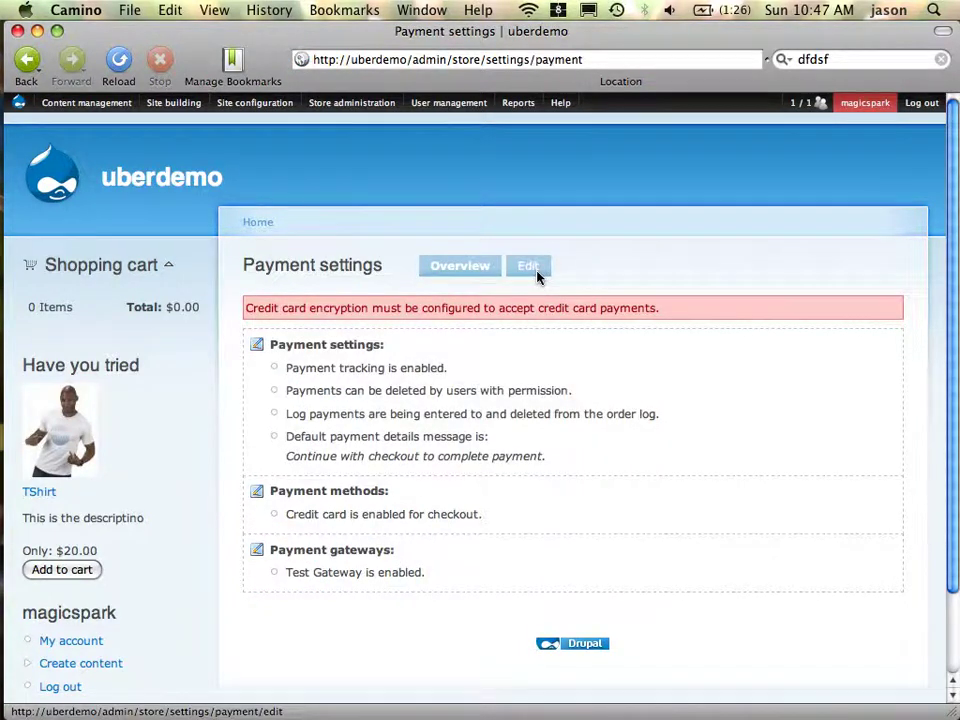
click(530, 266)
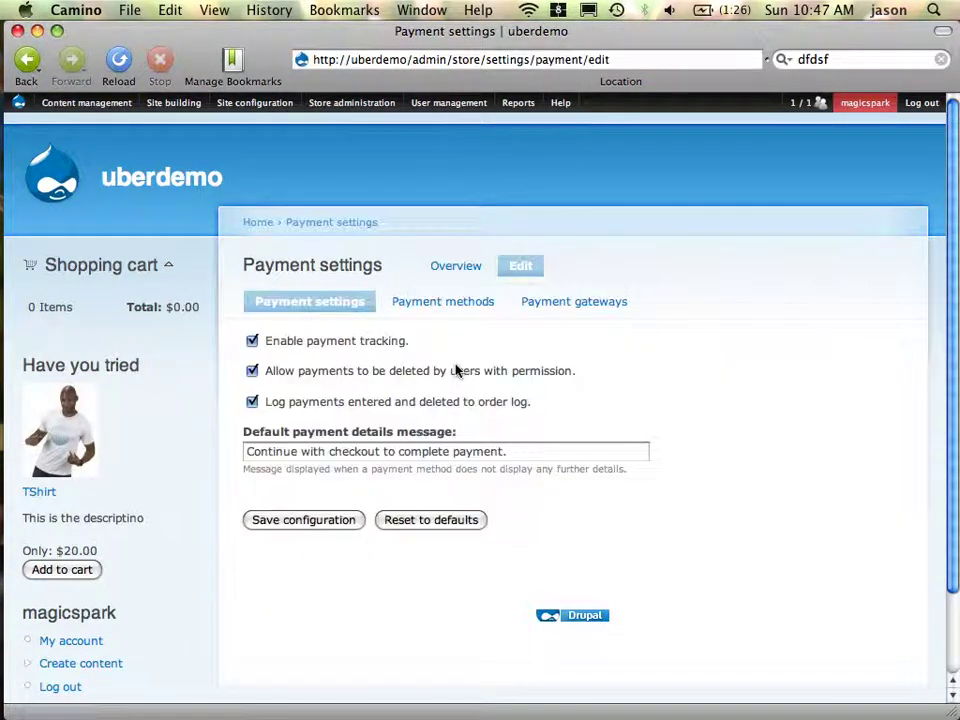
right_click(461, 306)
right_click(603, 285)
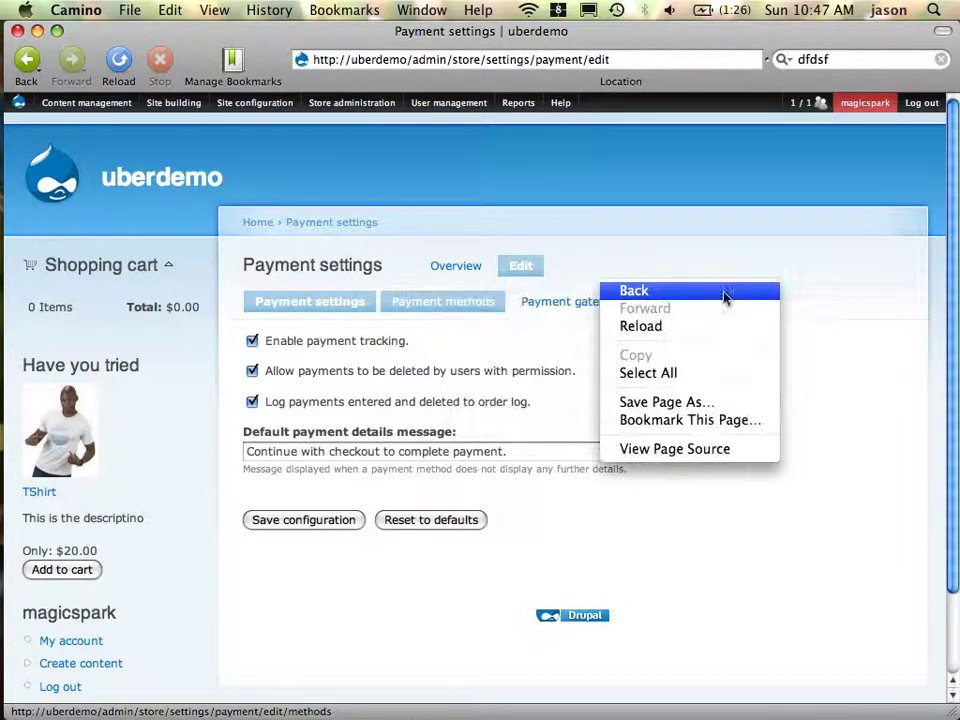
click(456, 305)
click(456, 305)
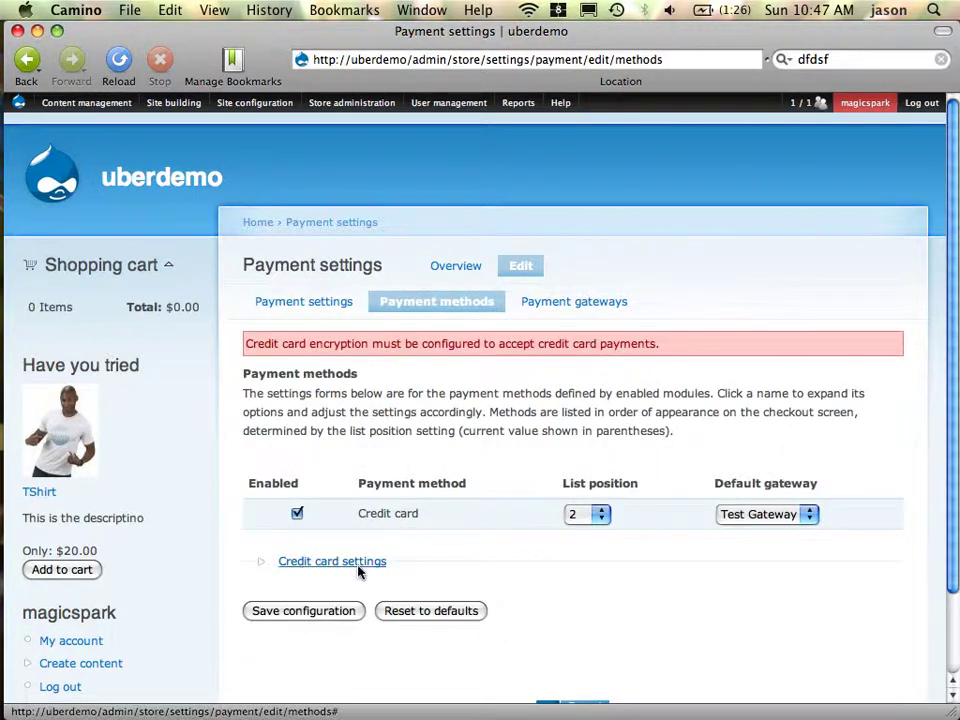
click(359, 562)
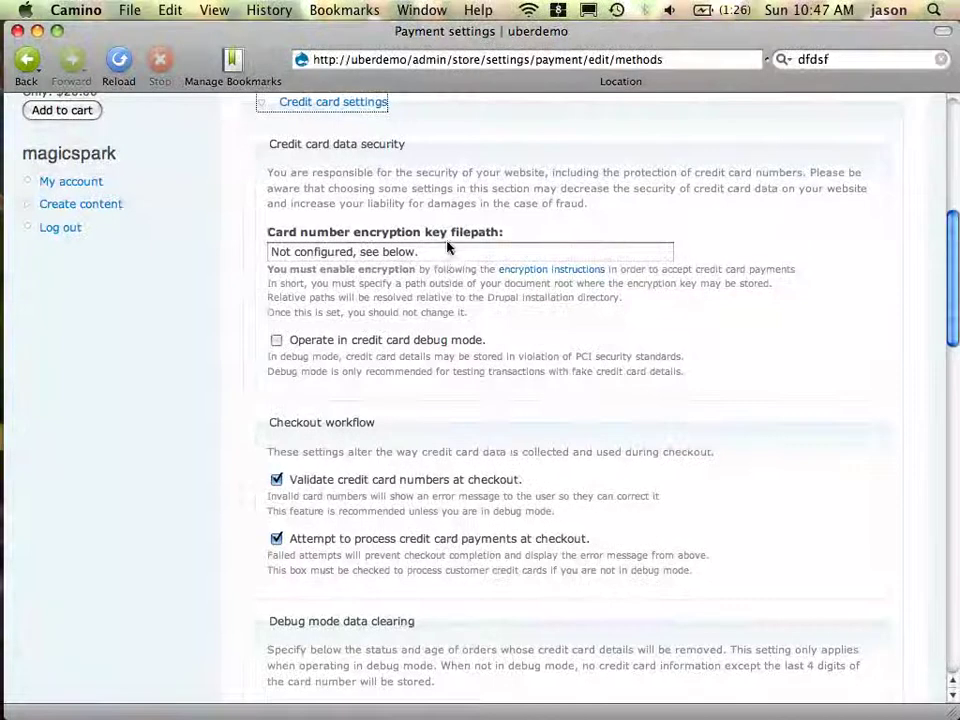
Set the encryption key filepath to '../keys' and save the configuration
click(448, 248)
key(super+a)
text(..)
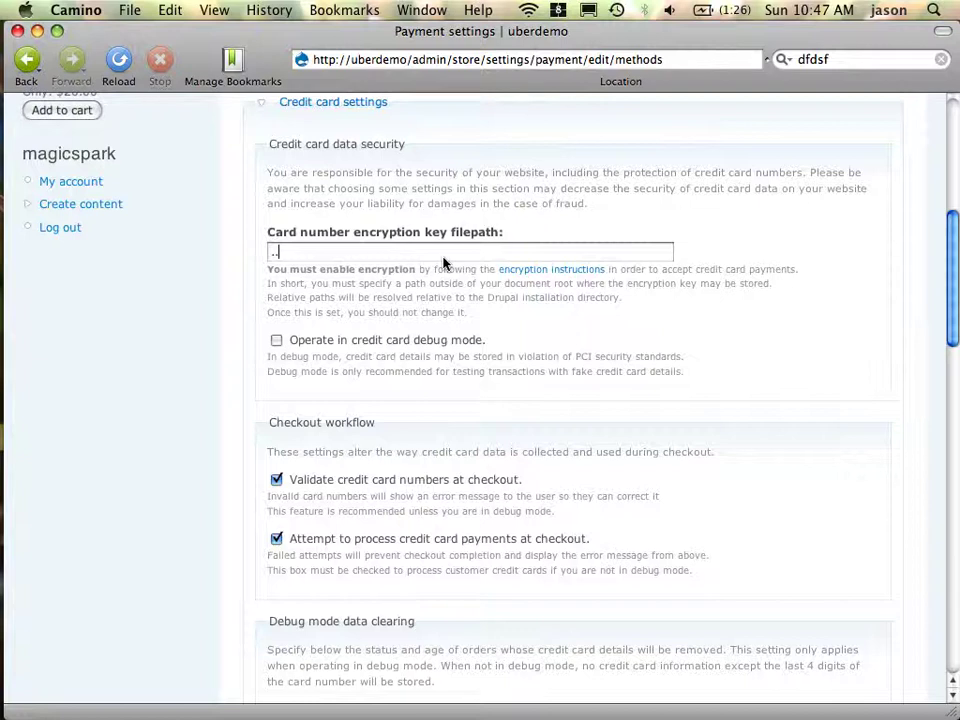
text(/keys)
scroll(444, 262, down, 10)
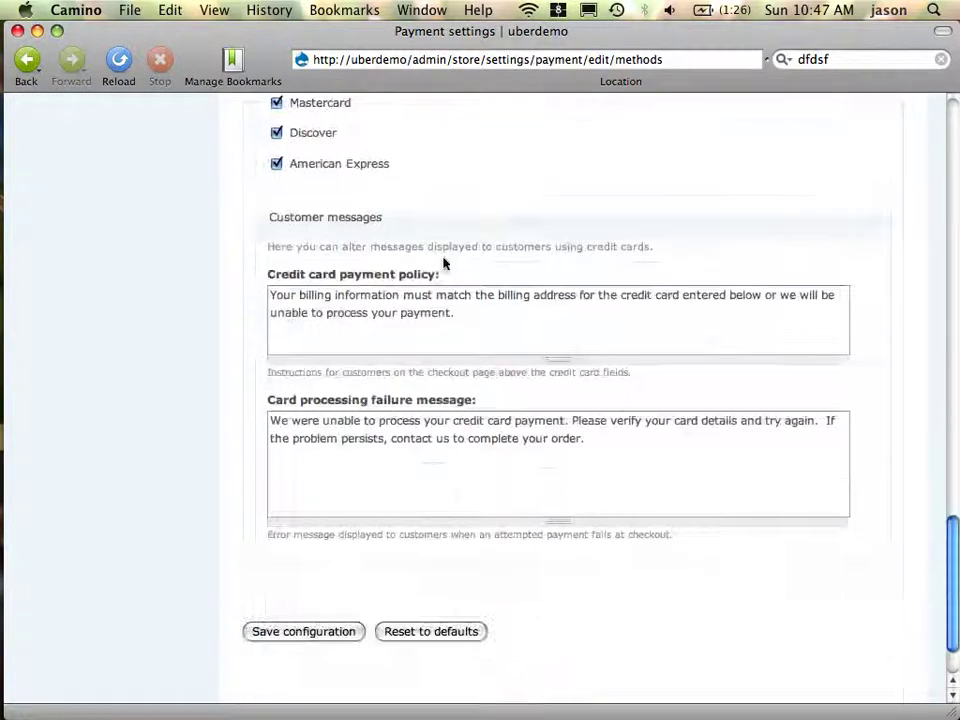
click(290, 633)
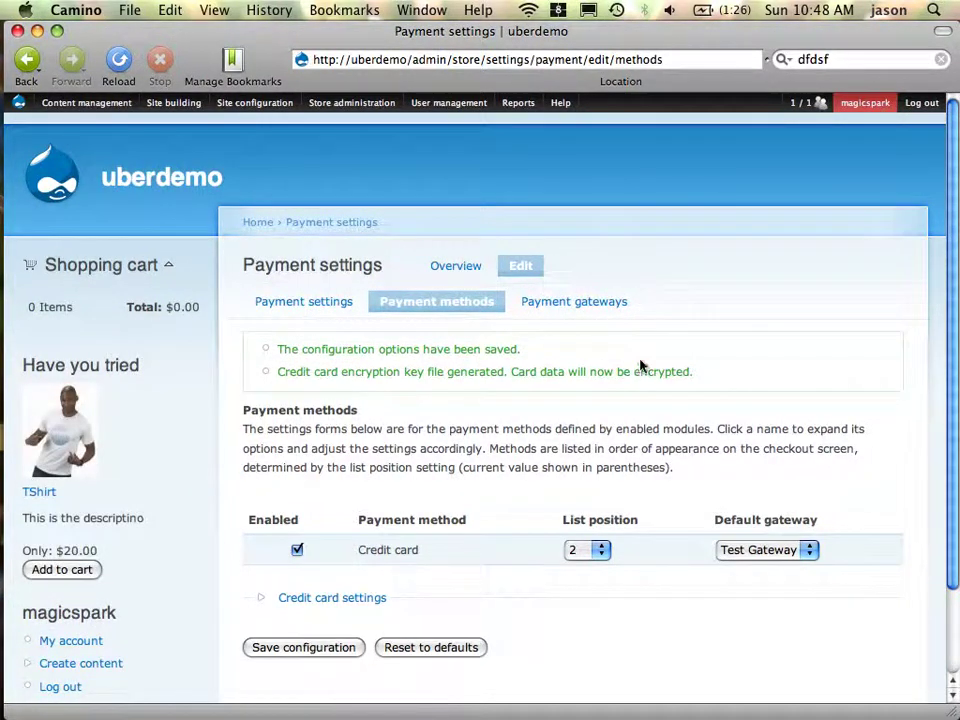
scroll(709, 349, down, 3)
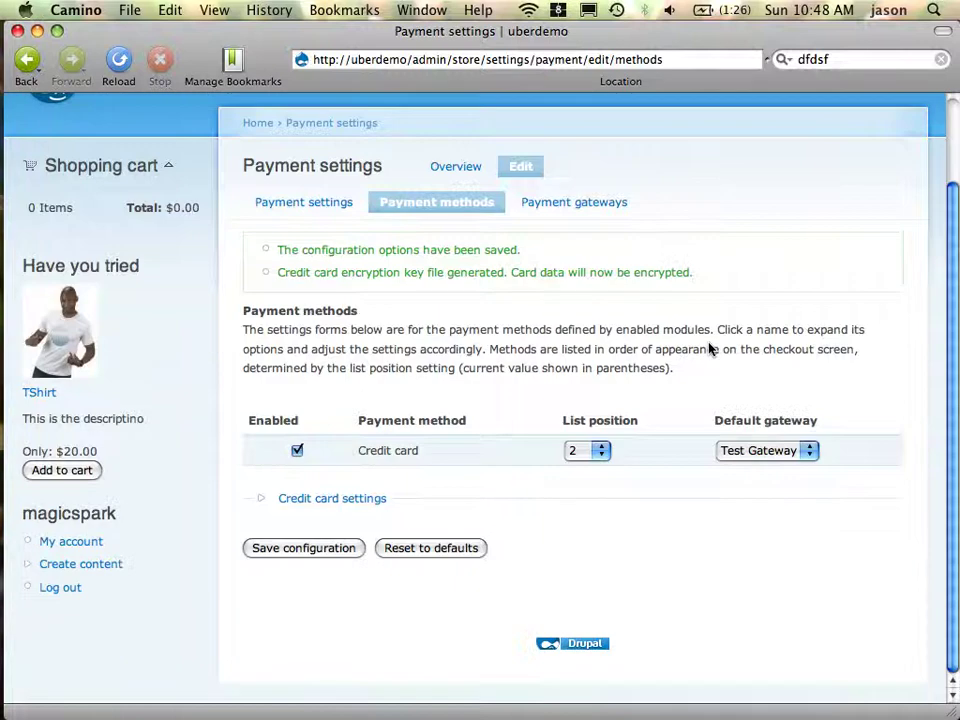
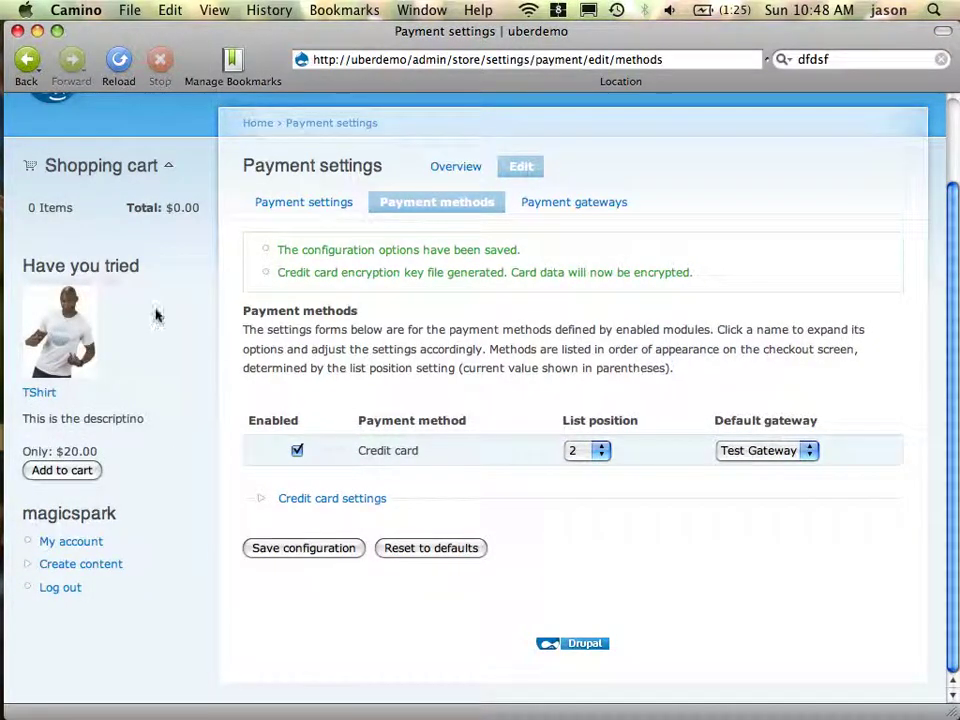
Switch back to Firefox showing the uberdemo checkout page
key(ctrl+Left)
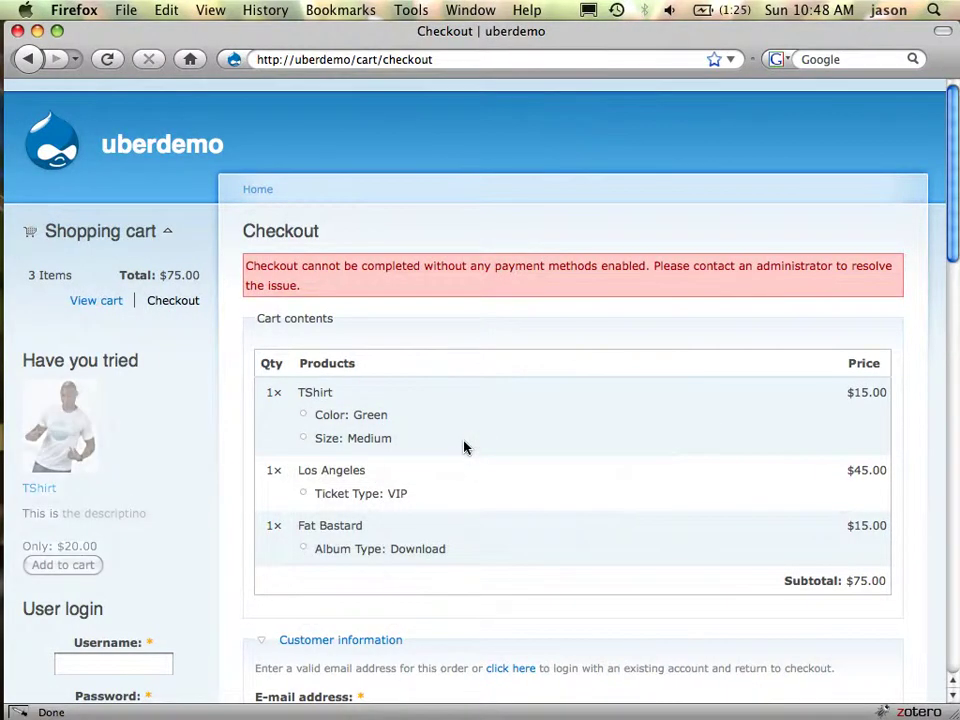
key(ctrl+Right)
key(ctrl+Right)
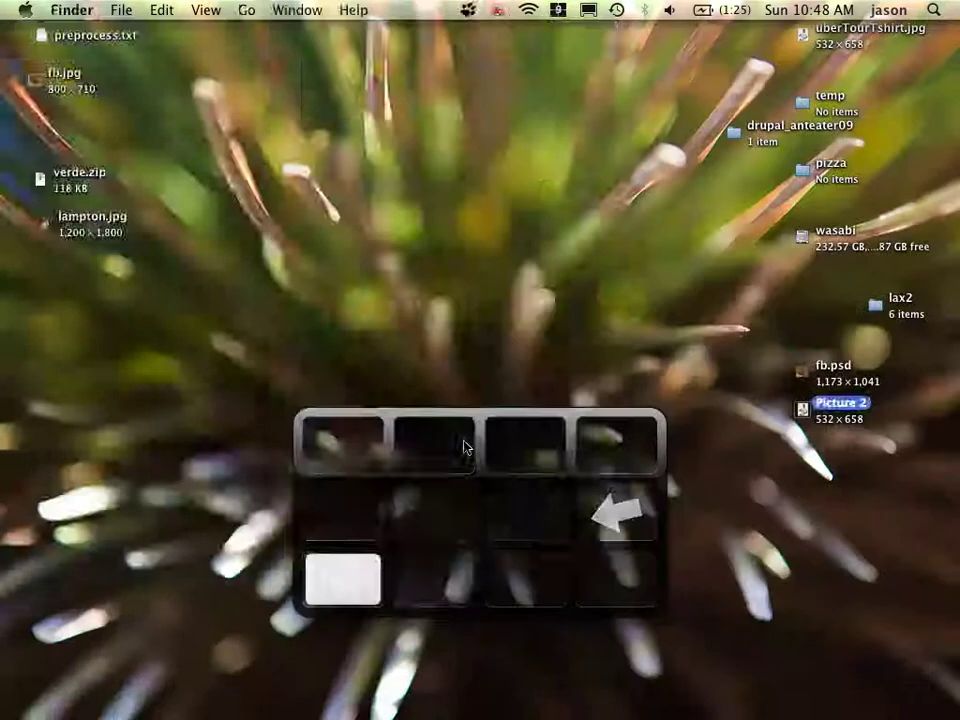
key(ctrl+Right)
key(ctrl+Up)
key(ctrl+Up)
key(ctrl+Left)
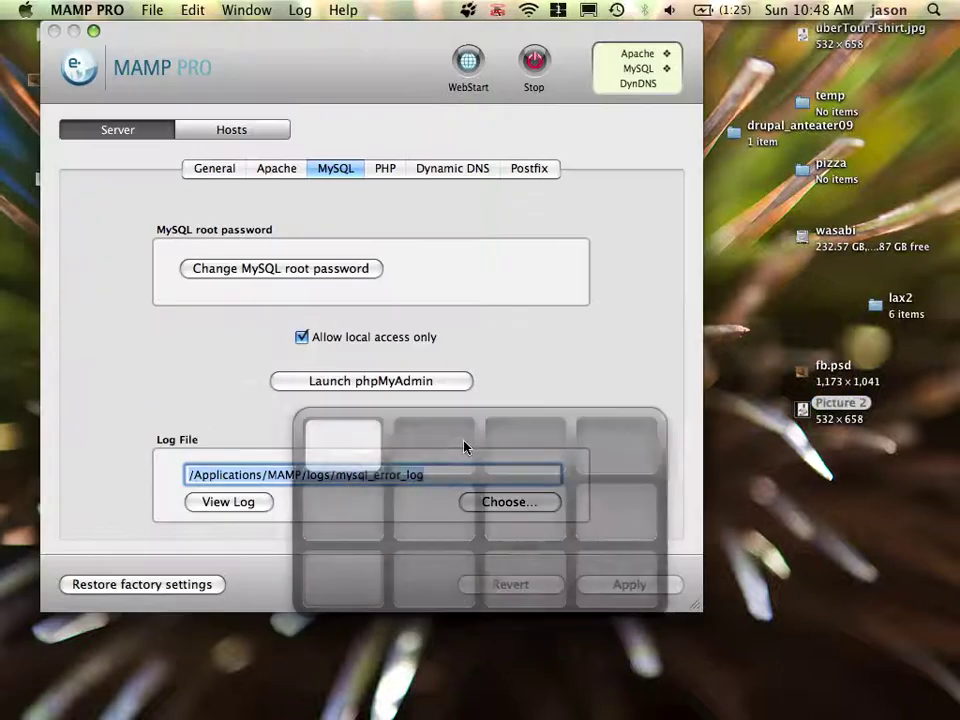
key(ctrl+Down)
key(ctrl+Right)
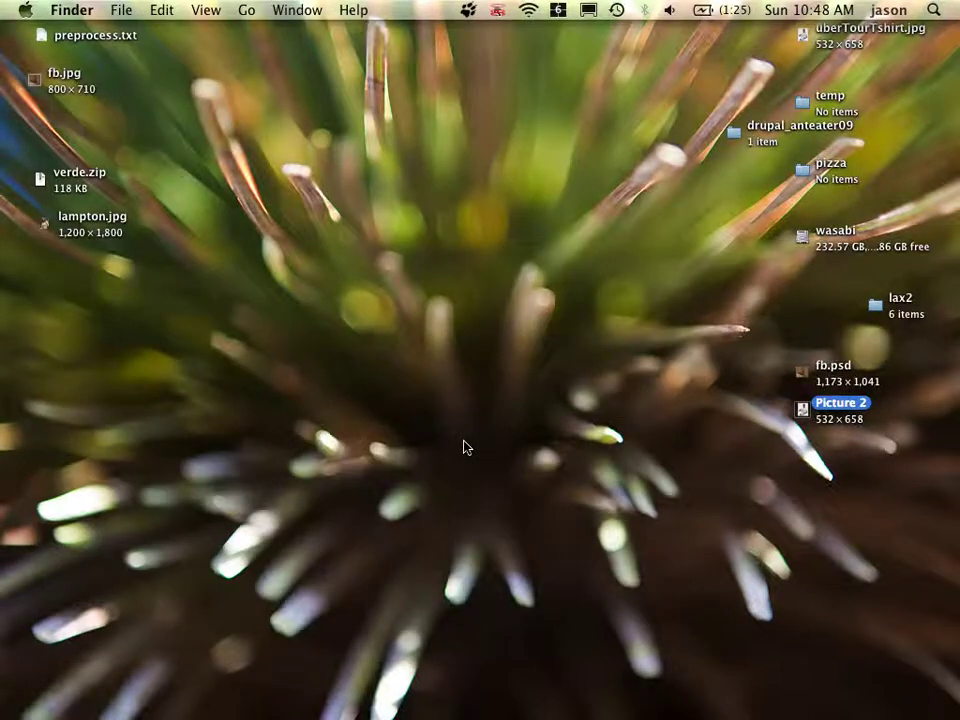
key(super+Tab)
key(super+Tab)
key(super+Tab)
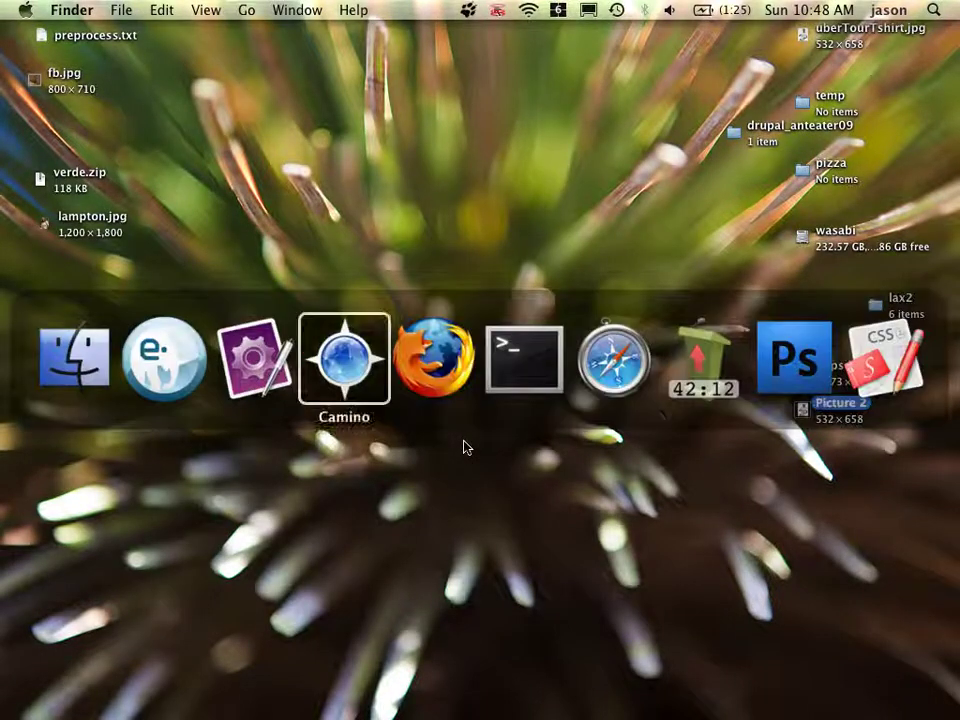
key(super+Tab)
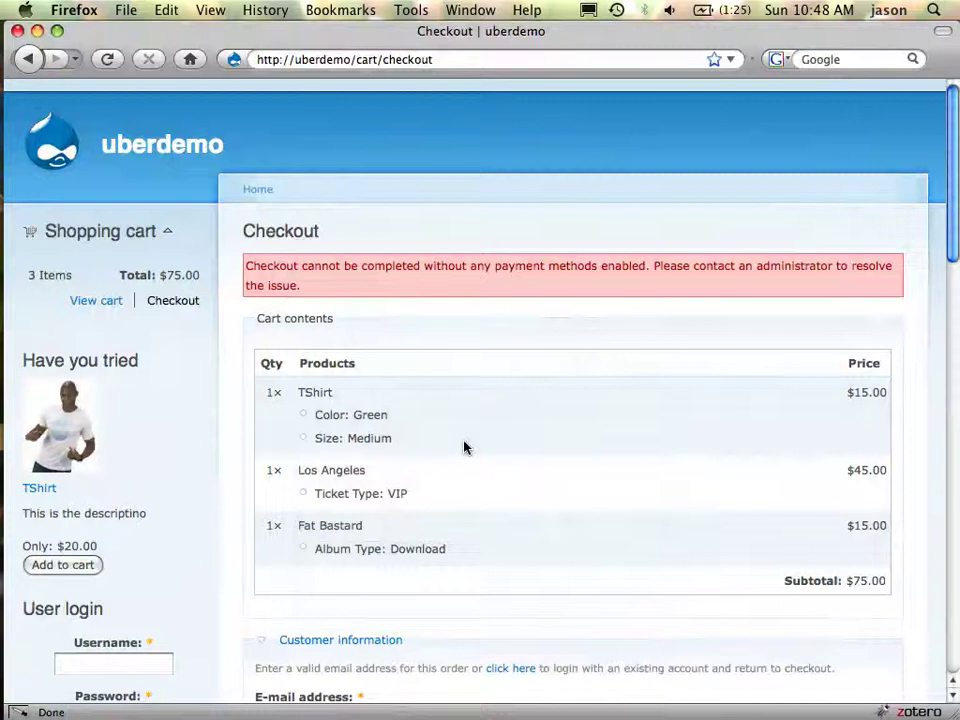
Reload the checkout to clear the payment-methods error and focus the E-mail address field
key(super+r)
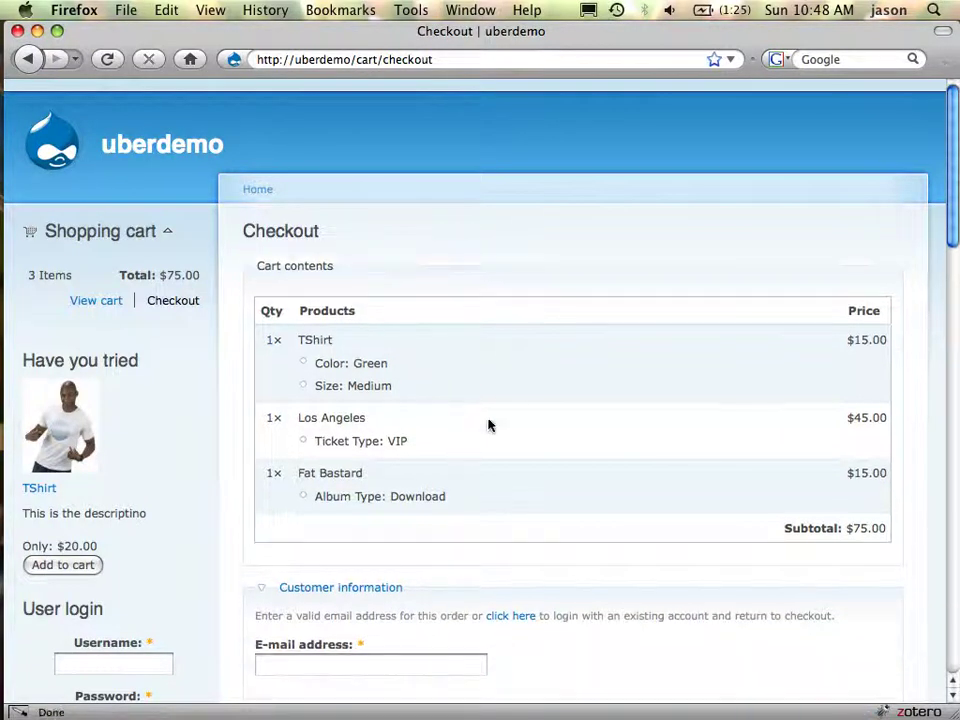
scroll(623, 410, down, 3)
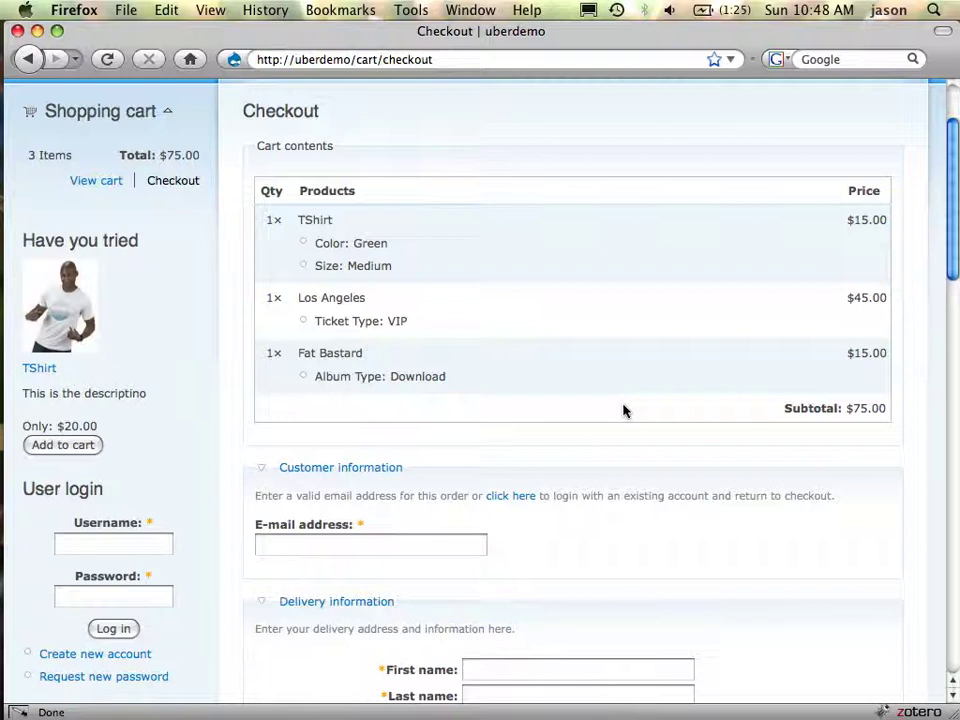
scroll(623, 410, down, 10)
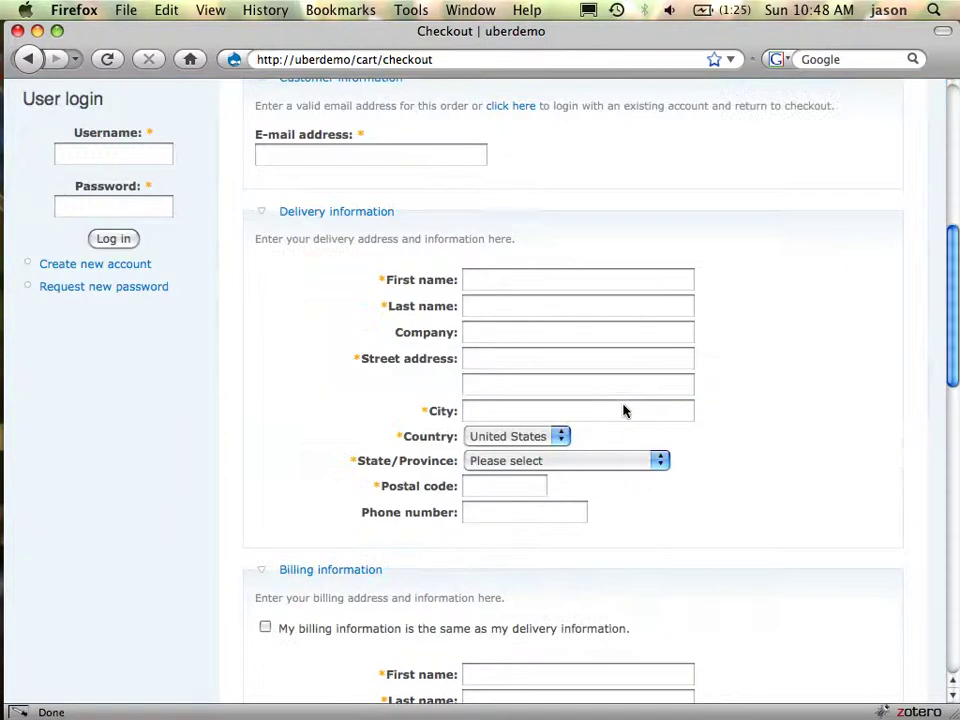
click(331, 163)
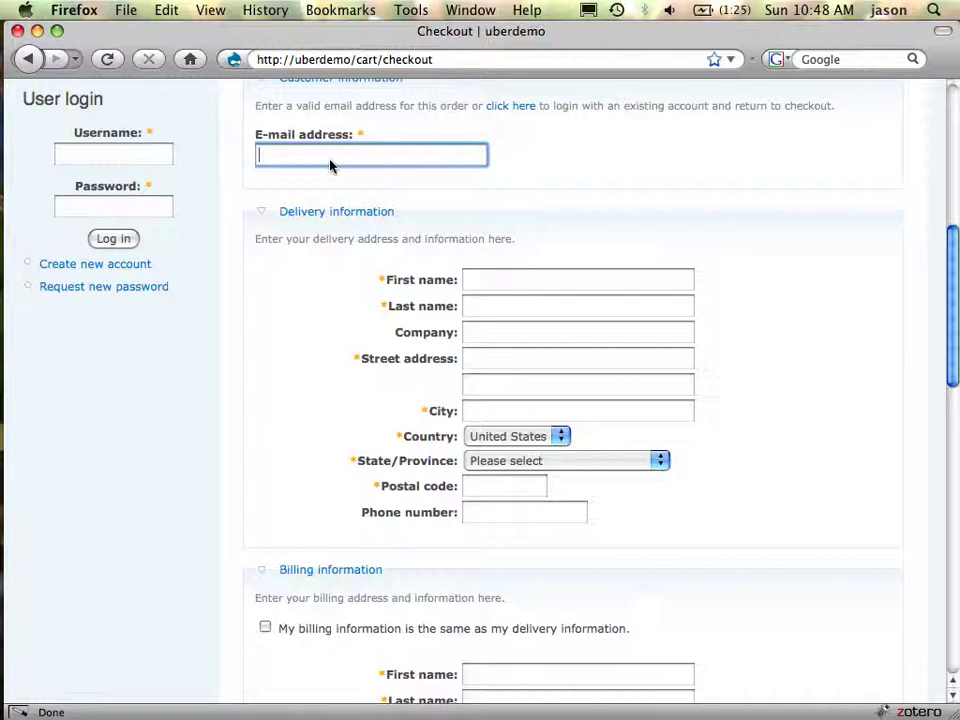
Enter the customer's e-mail address, first name and last name
text(bob)
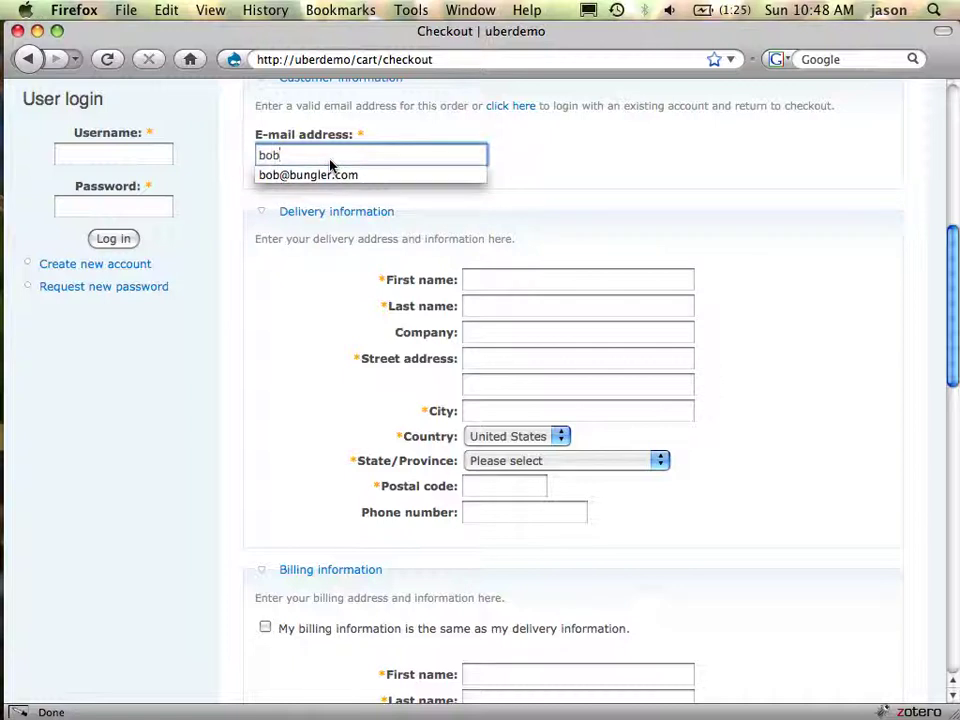
key(Down)
key(Return)
key(Tab)
text(bob)
key(Tab)
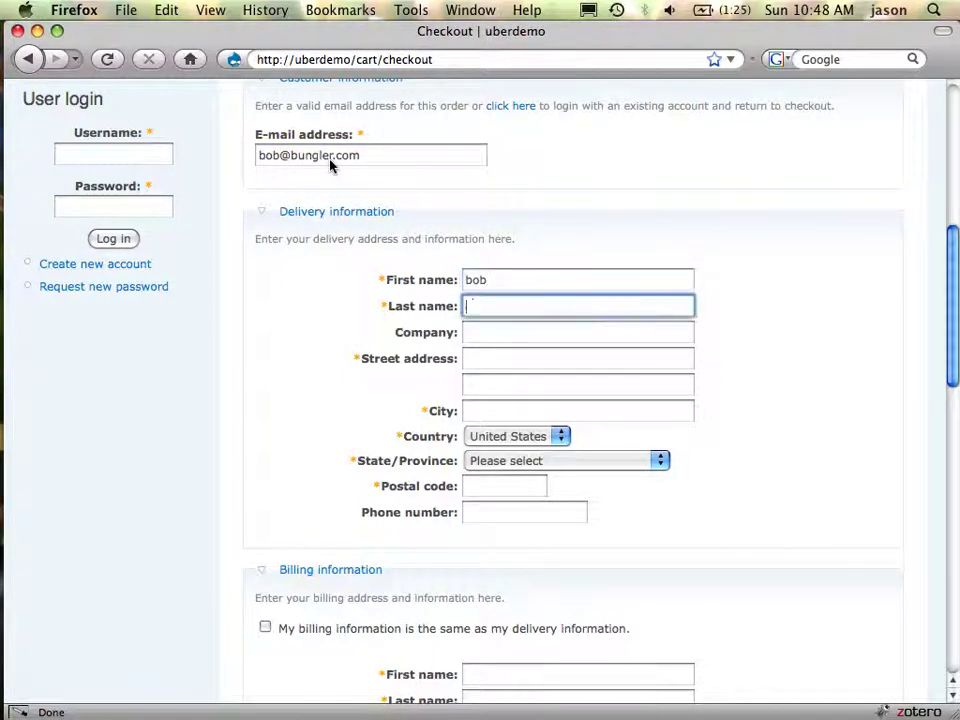
text(bu)
key(Down)
key(Return)
Fill in the delivery street, city, state California and postal code
key(Tab)
key(Tab)
text(3423)
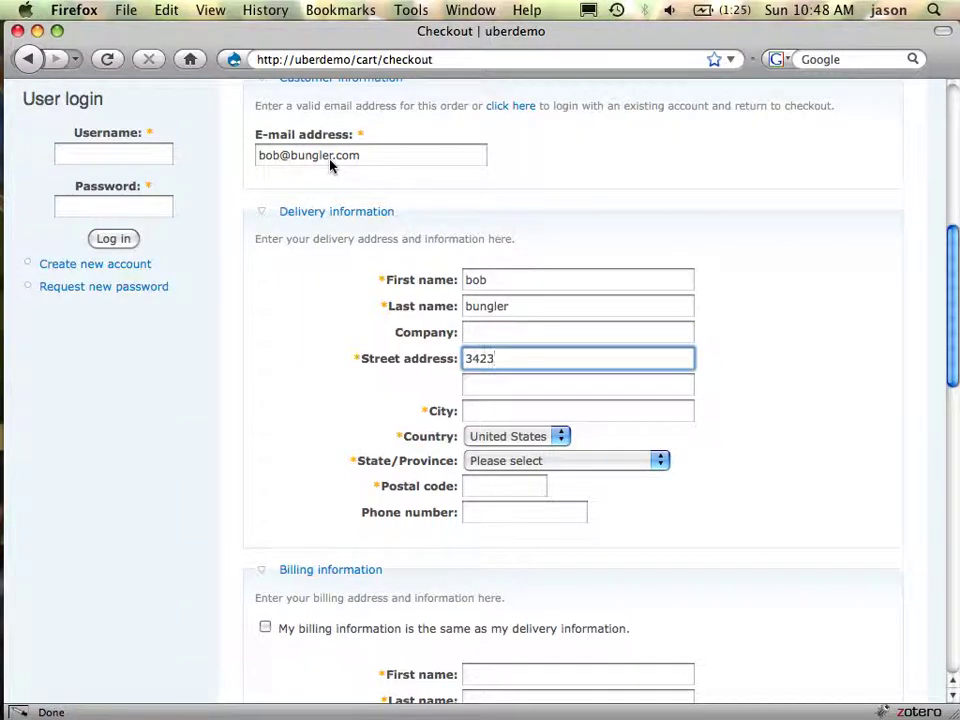
key(Tab)
key(Tab)
text(sdf)
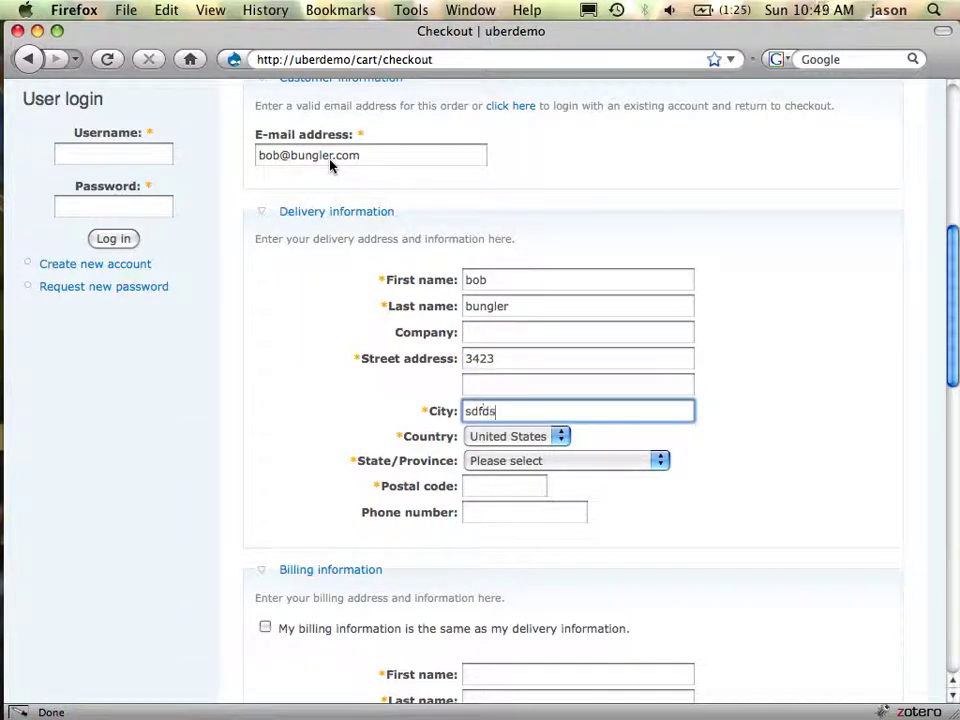
click(600, 461)
key(c)
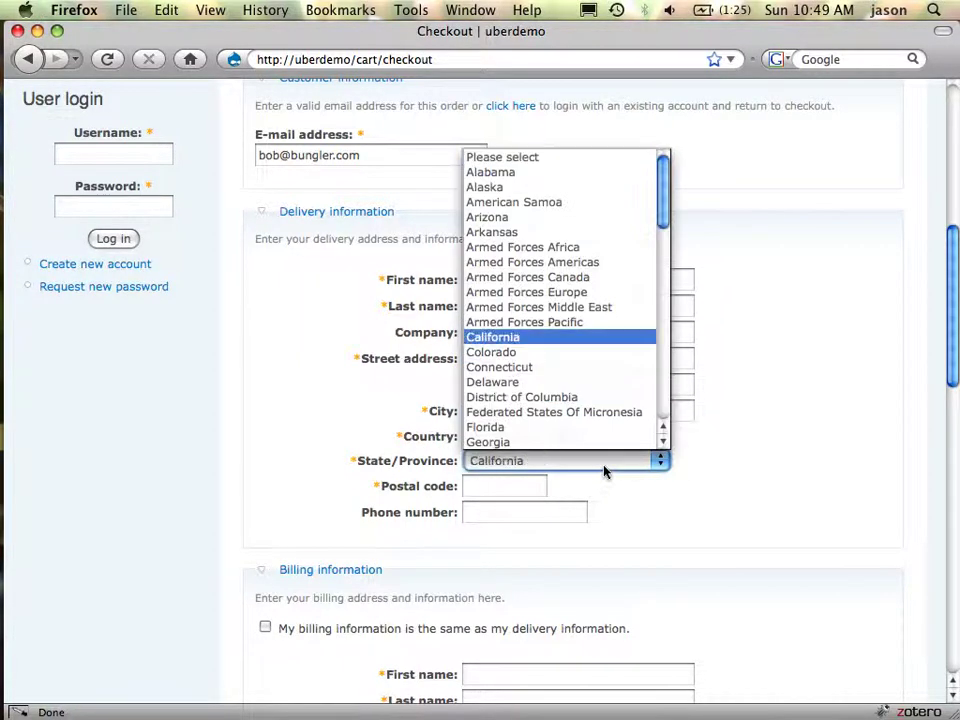
key(Tab)
text(94110)
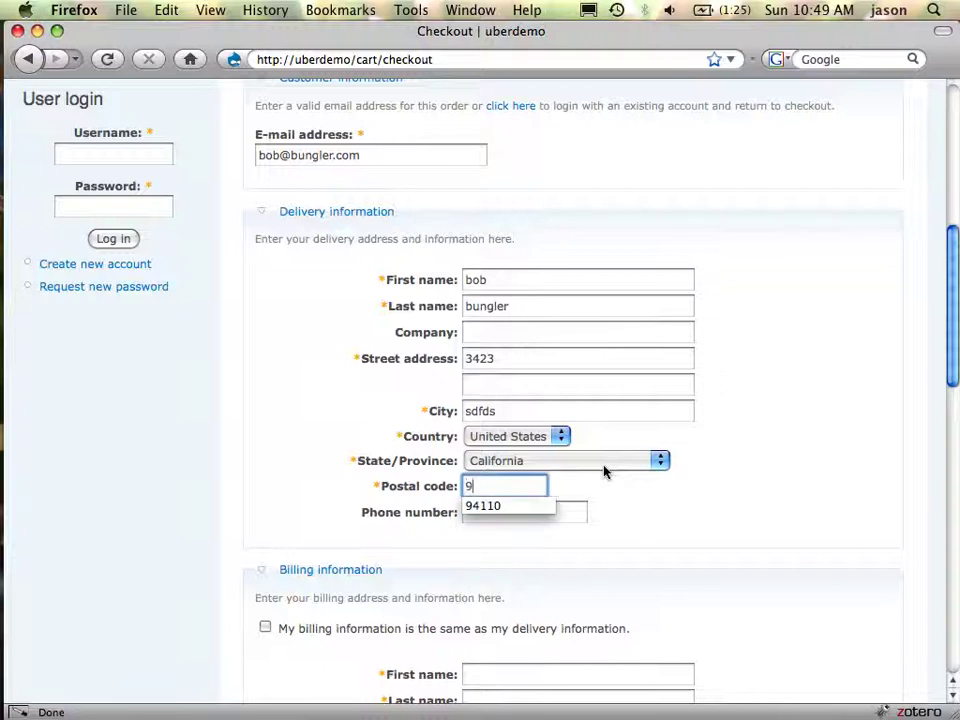
key(Tab)
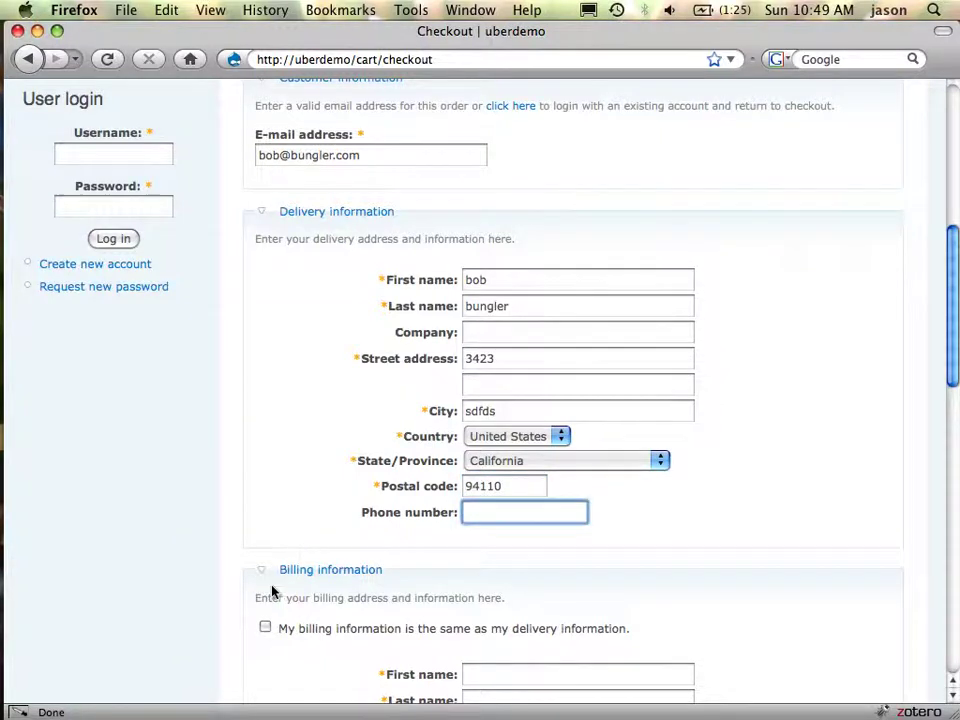
Tick 'My billing information is the same as my delivery information'
scroll(535, 529, down, 2)
scroll(535, 529, down, 5)
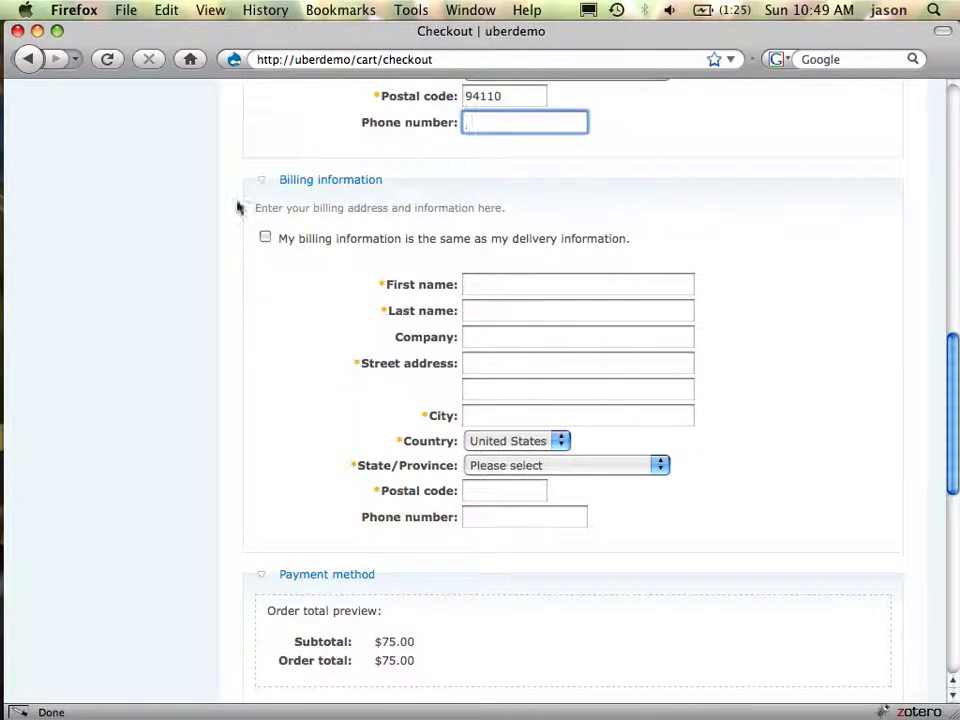
click(266, 239)
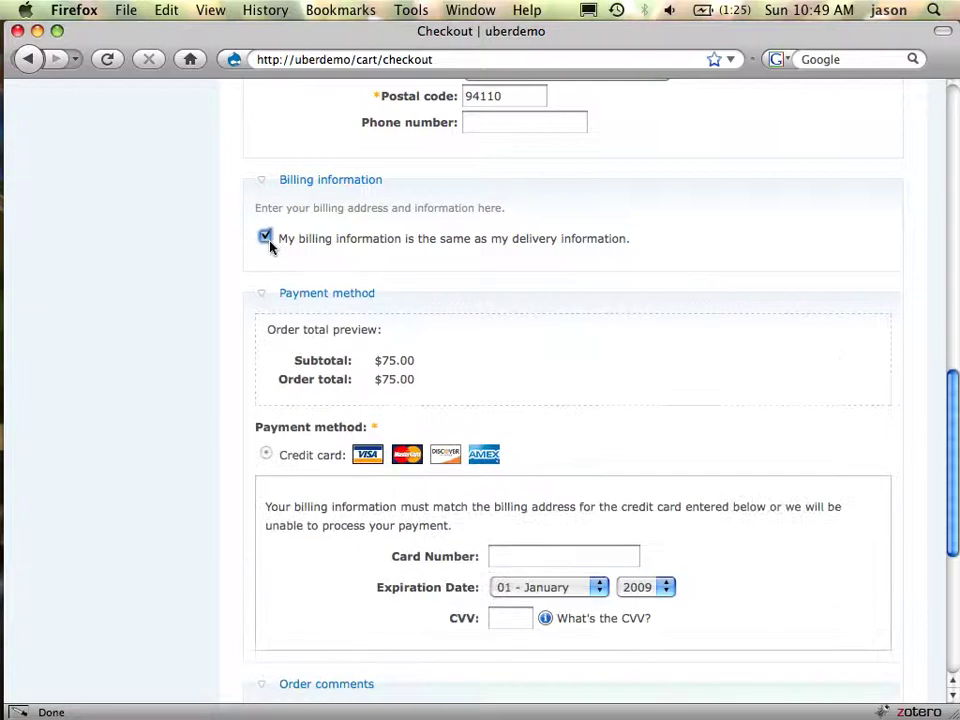
Enter the test credit card number, expiry year 2012 and the card's CVV
click(609, 557)
text(41)
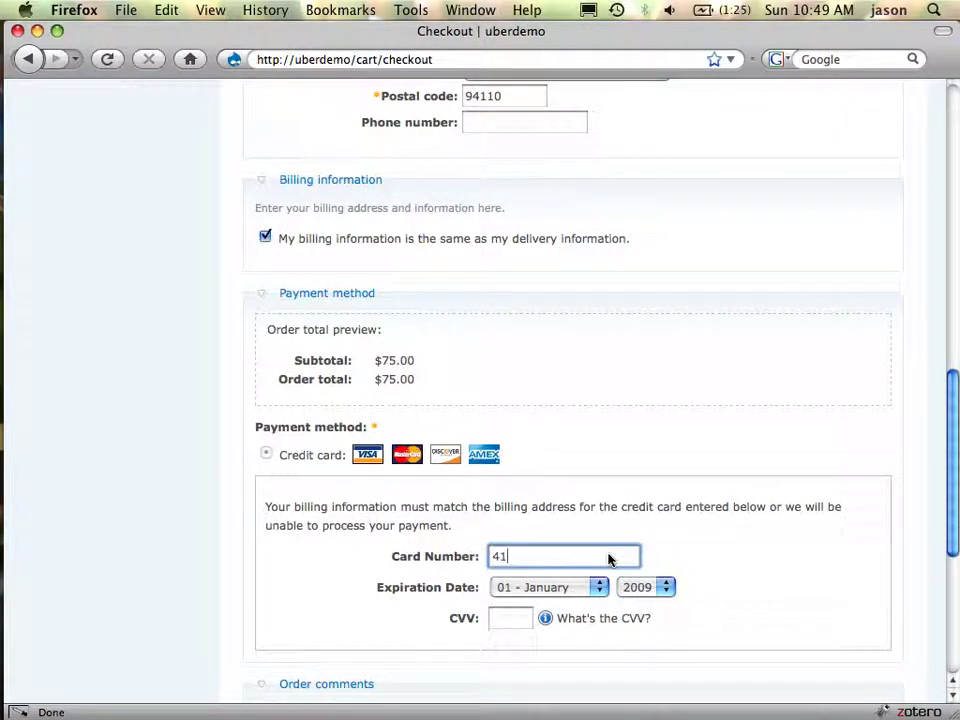
text(11111111111111)
click(661, 598)
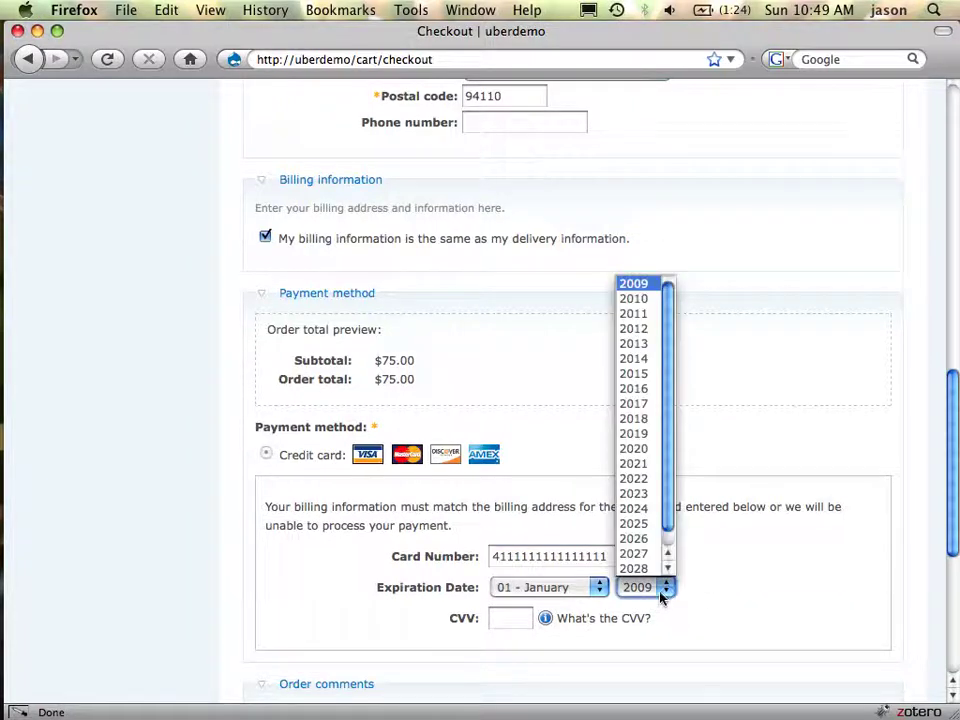
click(646, 336)
click(512, 620)
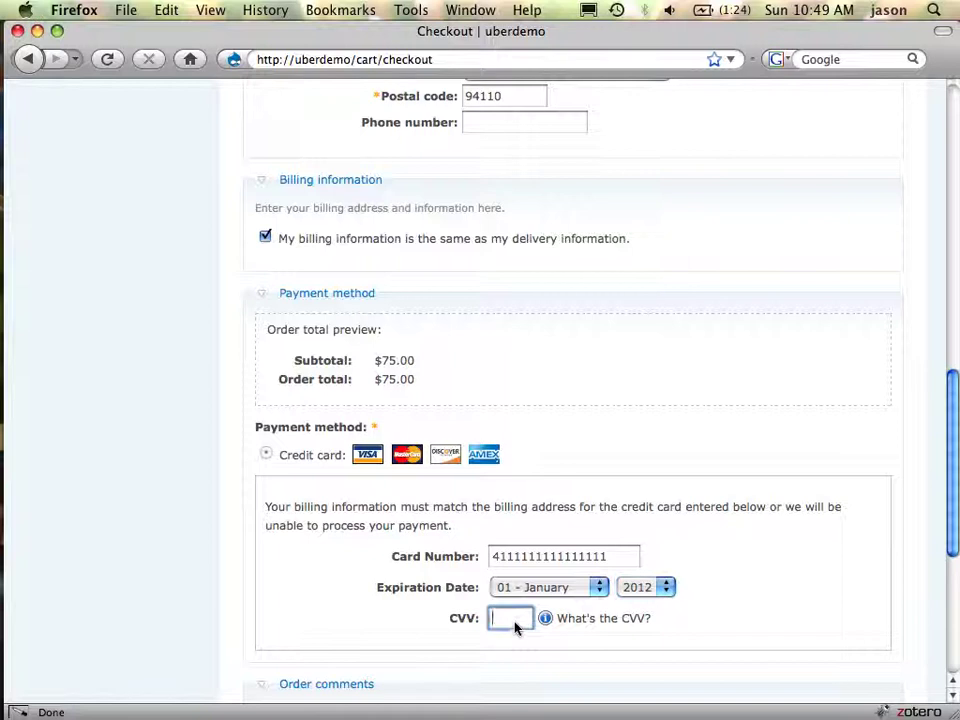
text(123)
Review the $75.00 order and submit it
scroll(750, 518, down, 5)
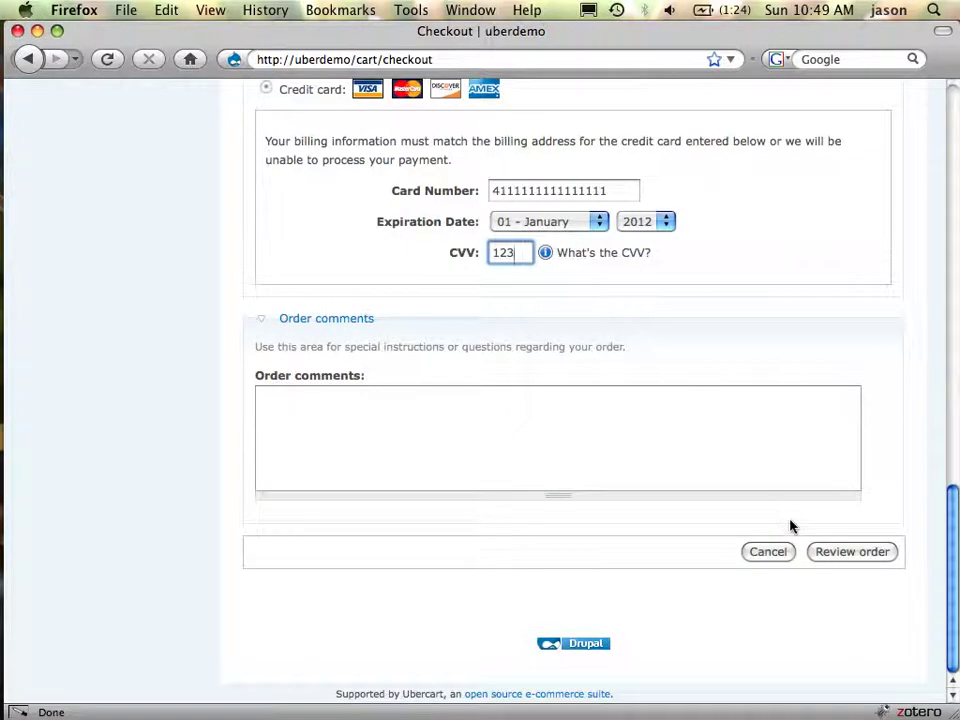
click(840, 553)
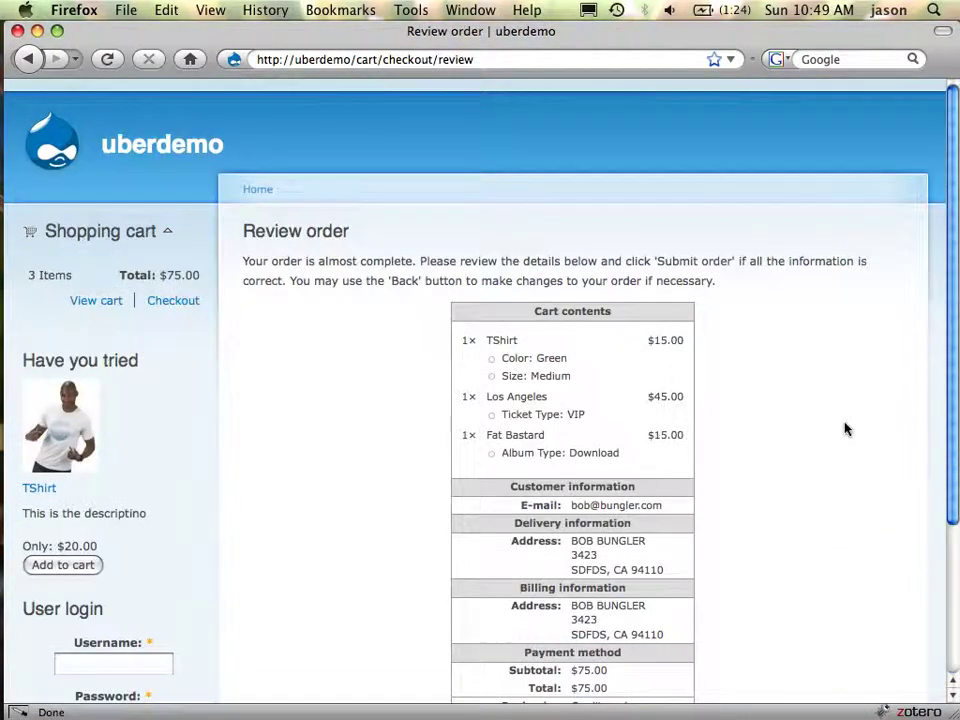
scroll(845, 429, down, 3)
click(658, 576)
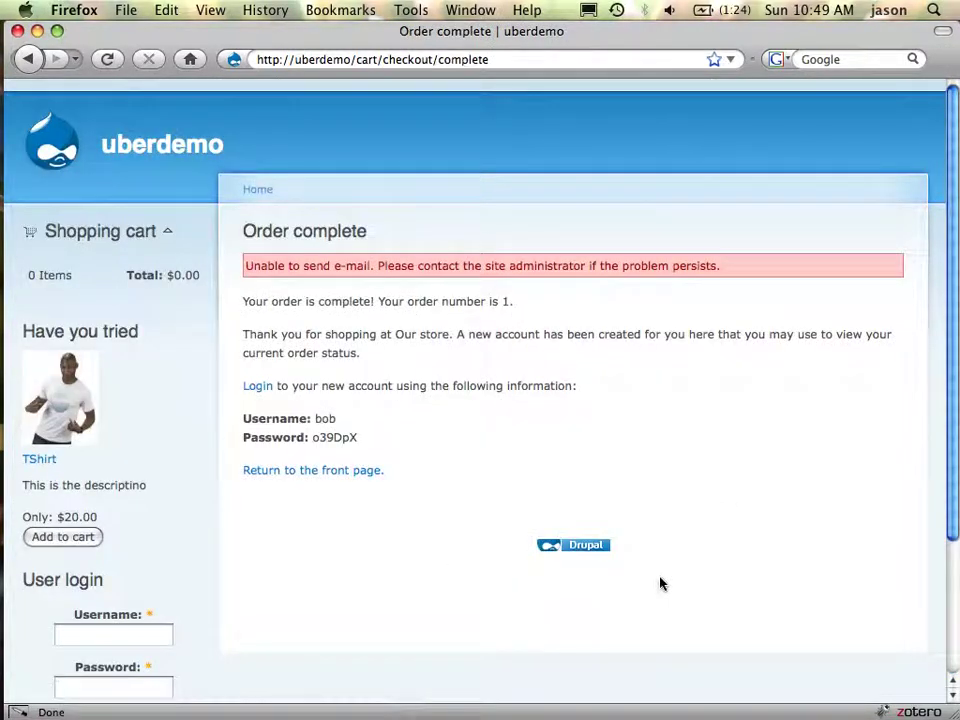
Select the new account's generated password and open uberdemo's user login page in a new tab
double_click(336, 442)
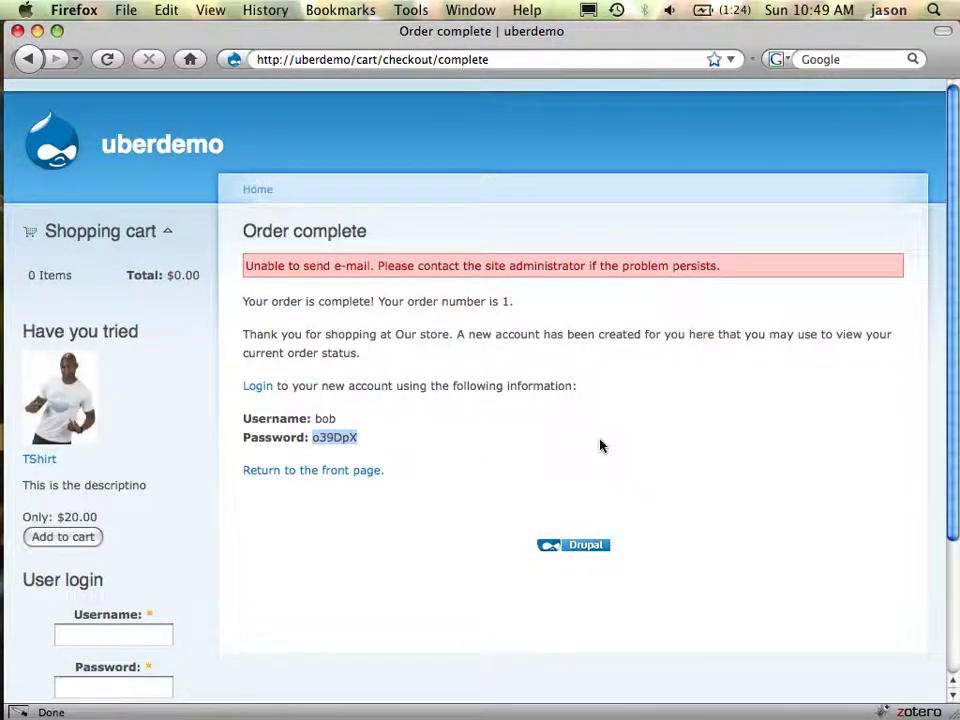
key(super+t)
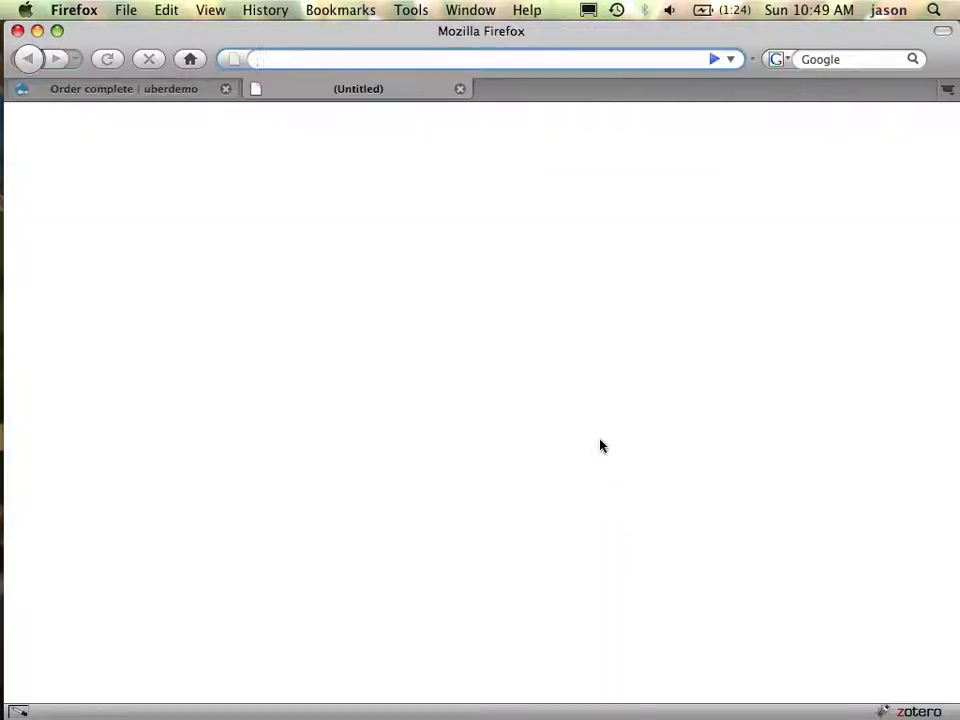
text(ub)
key(Down)
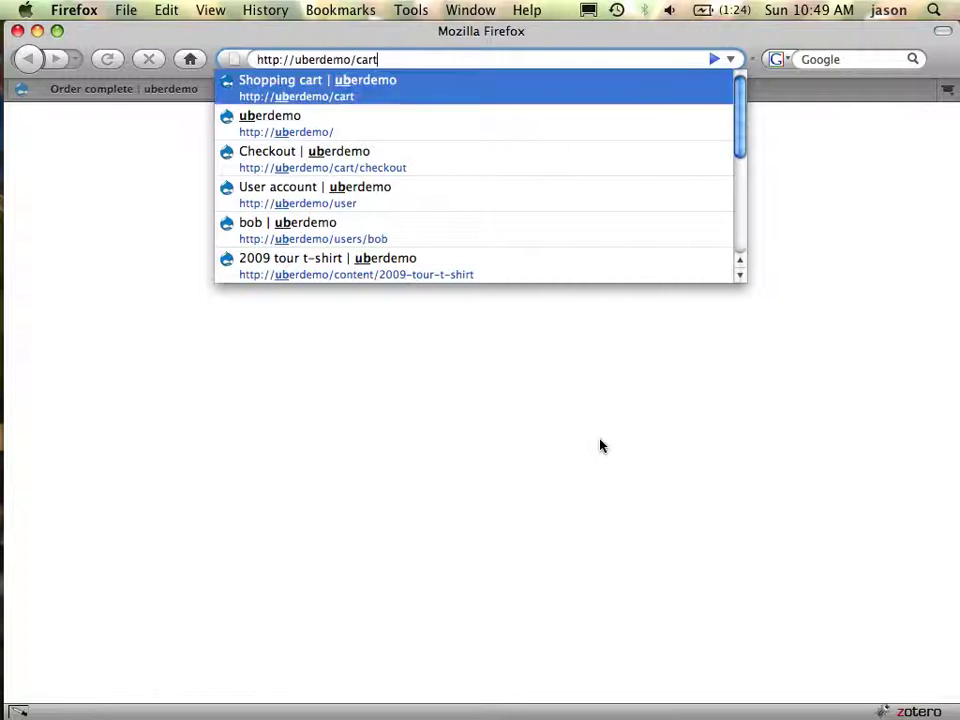
key(Down)
text(user)
key(Return)
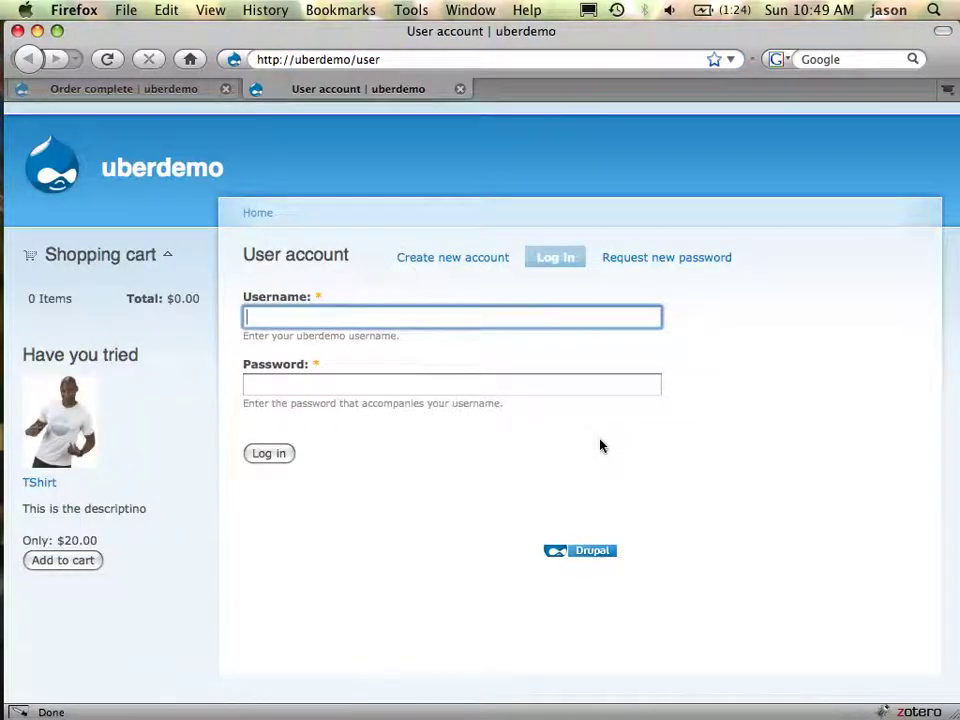
Log in as the new customer and open the Files tab, showing No downloads found
text(bob)
key(Tab)
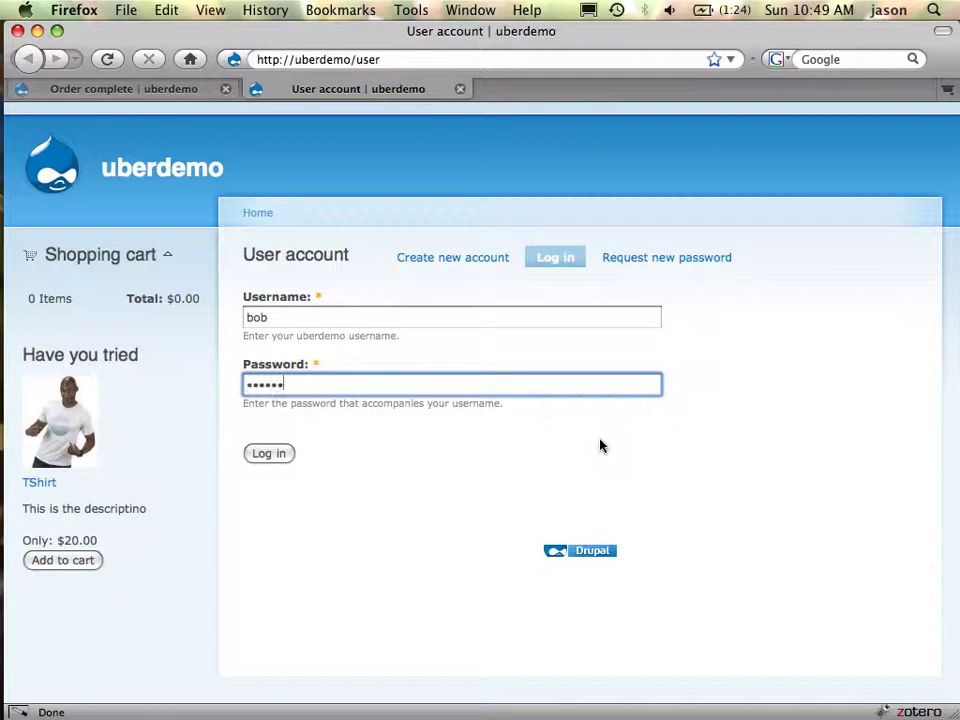
key(Return)
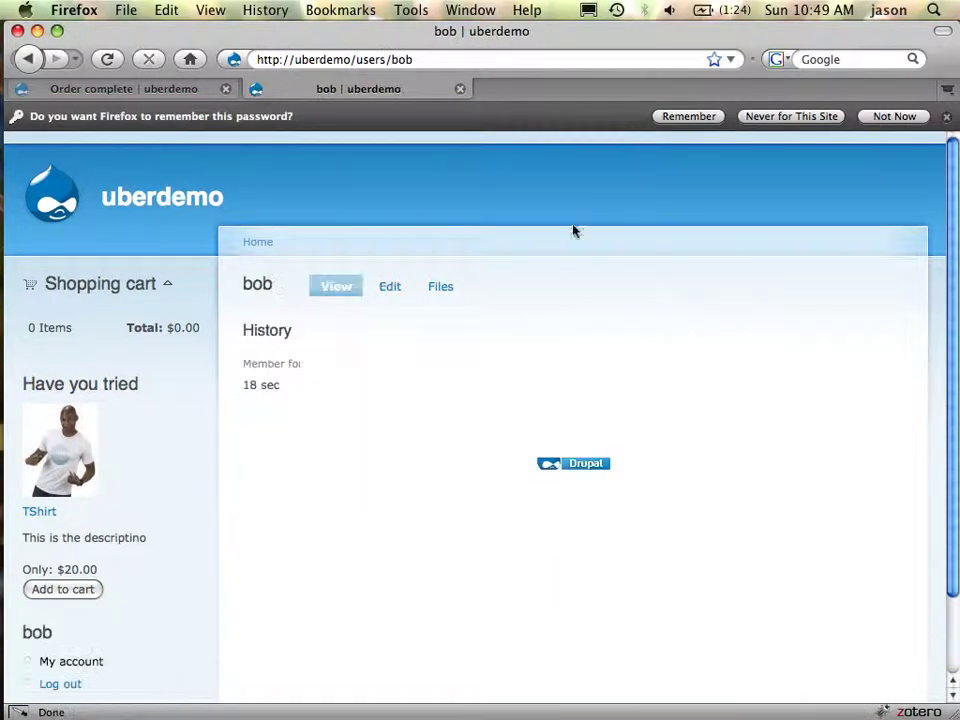
click(442, 286)
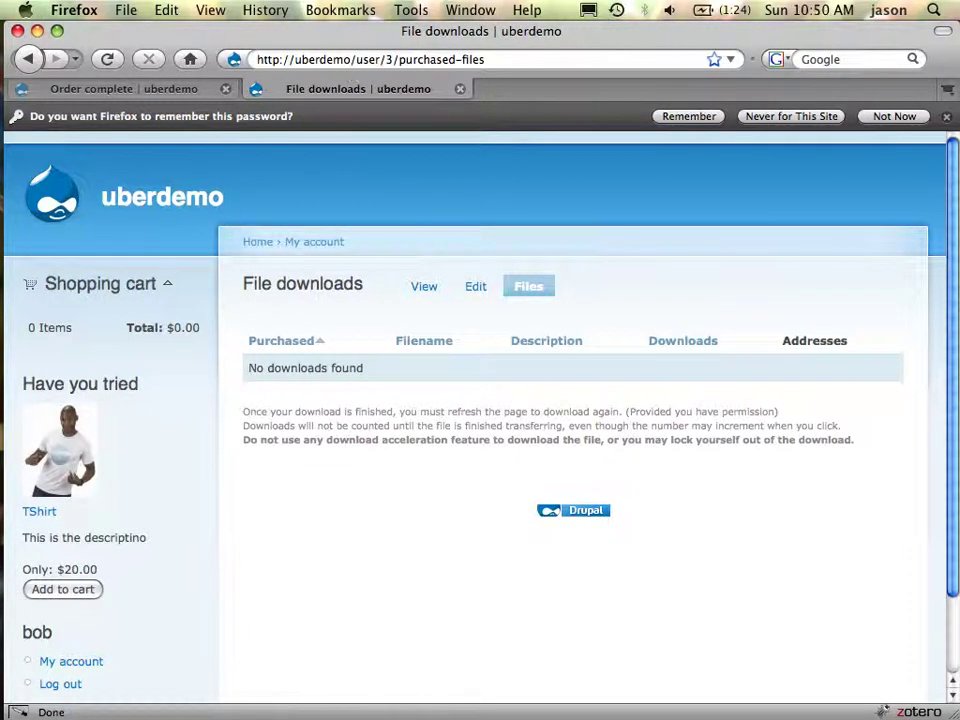
In Camino, load uberdemo/admin/reports/dblog to view the failed invoice e-mail errors
key(ctrl+Down)
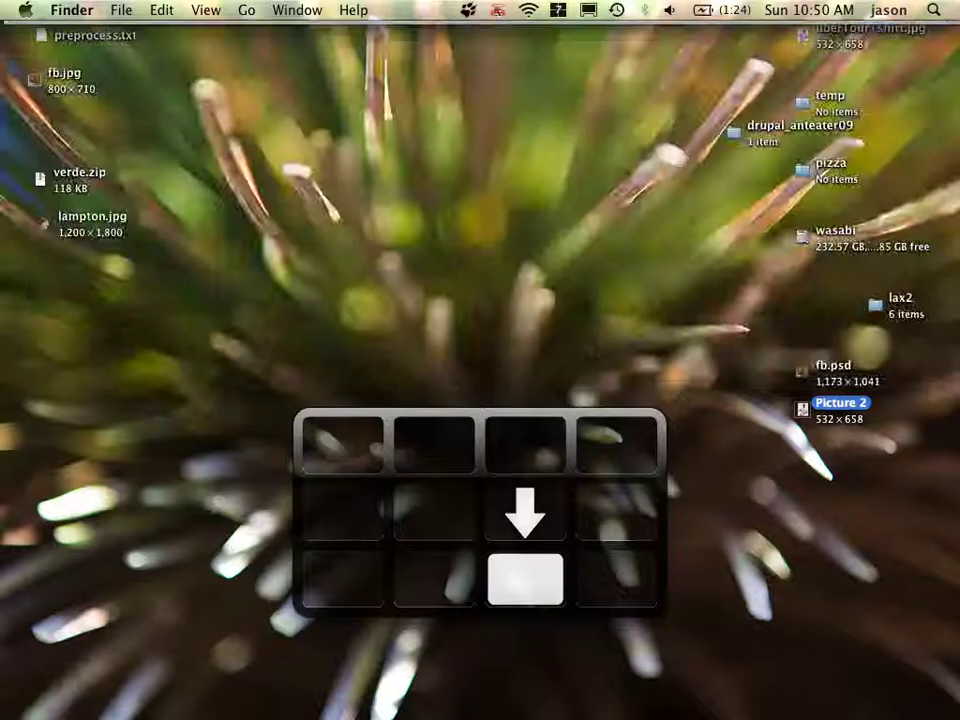
key(ctrl+Up)
key(super+Tab)
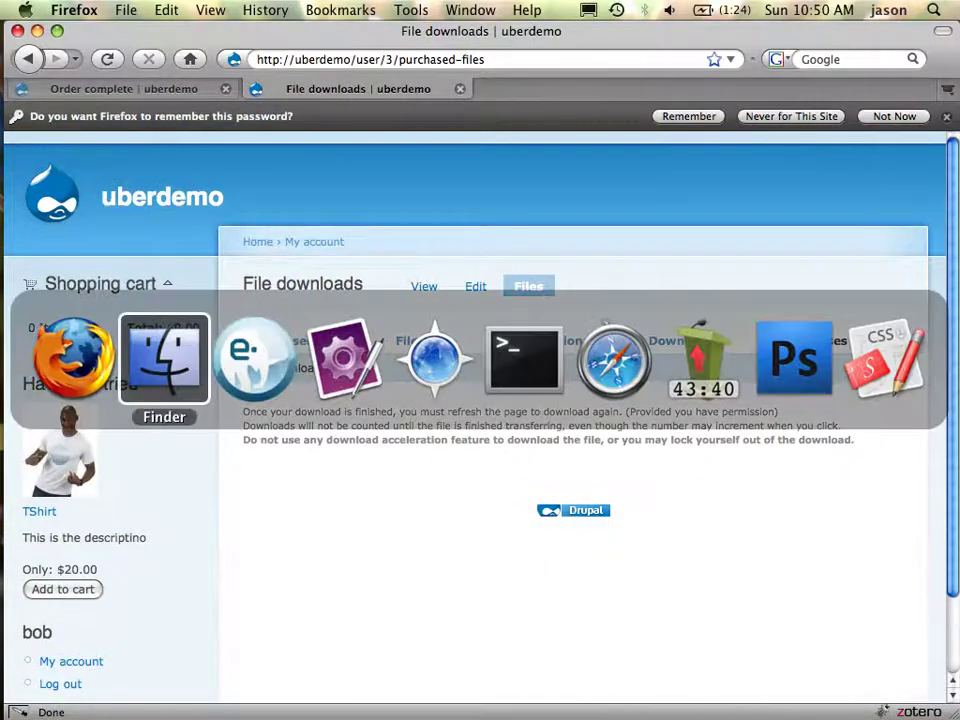
key(super+Tab)
key(super+Tab)
key(super+Tab)
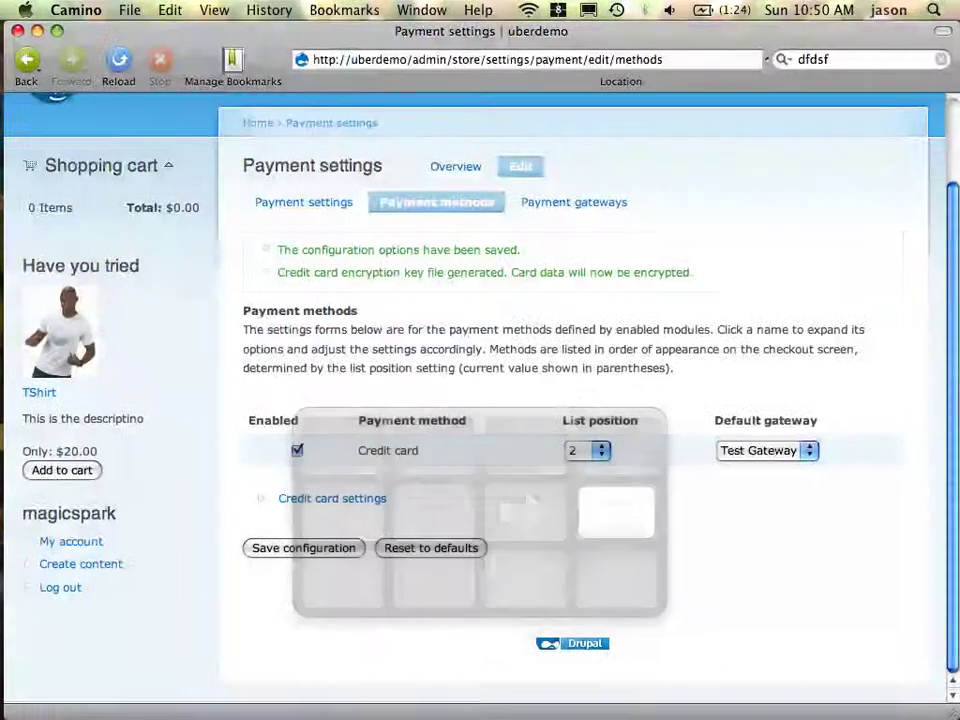
click(452, 60)
key(shift+super+Right)
text(reports/)
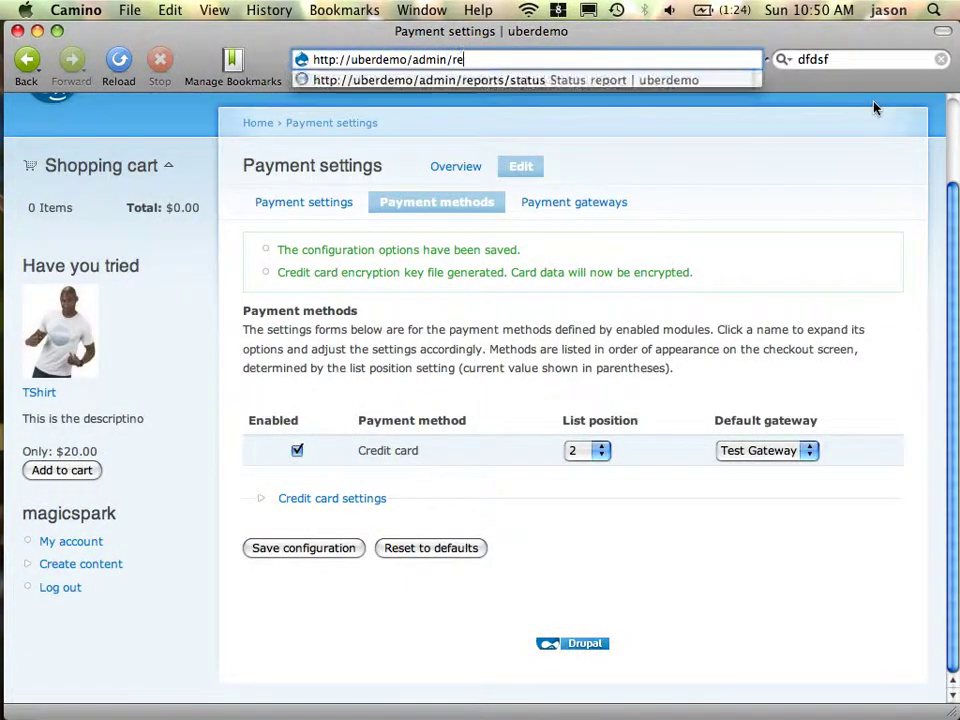
text(dblog)
key(Return)
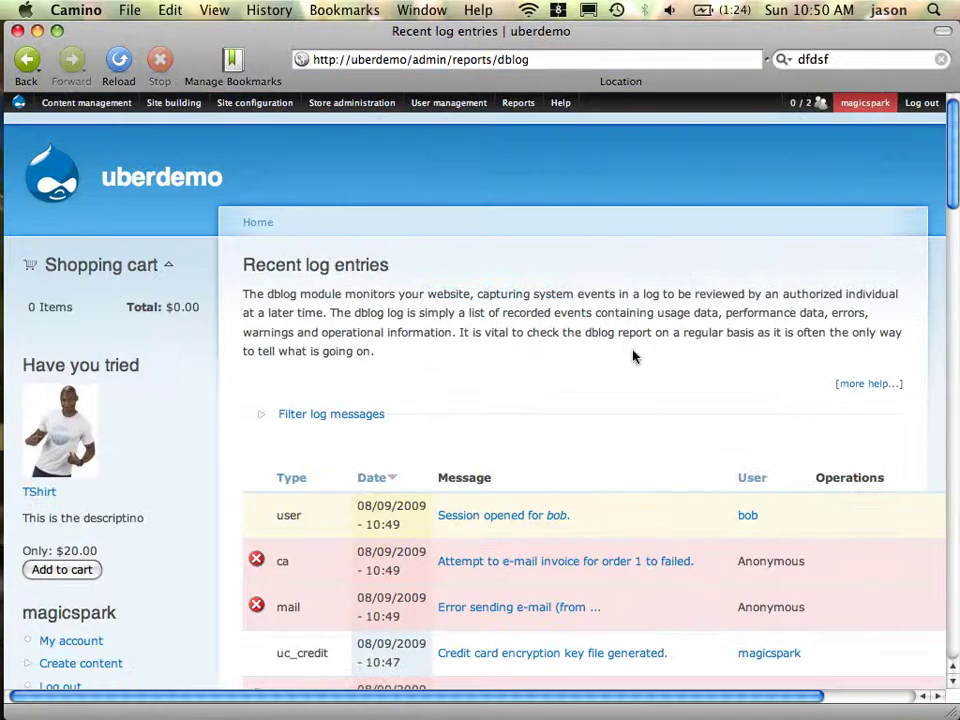
scroll(632, 356, down, 3)
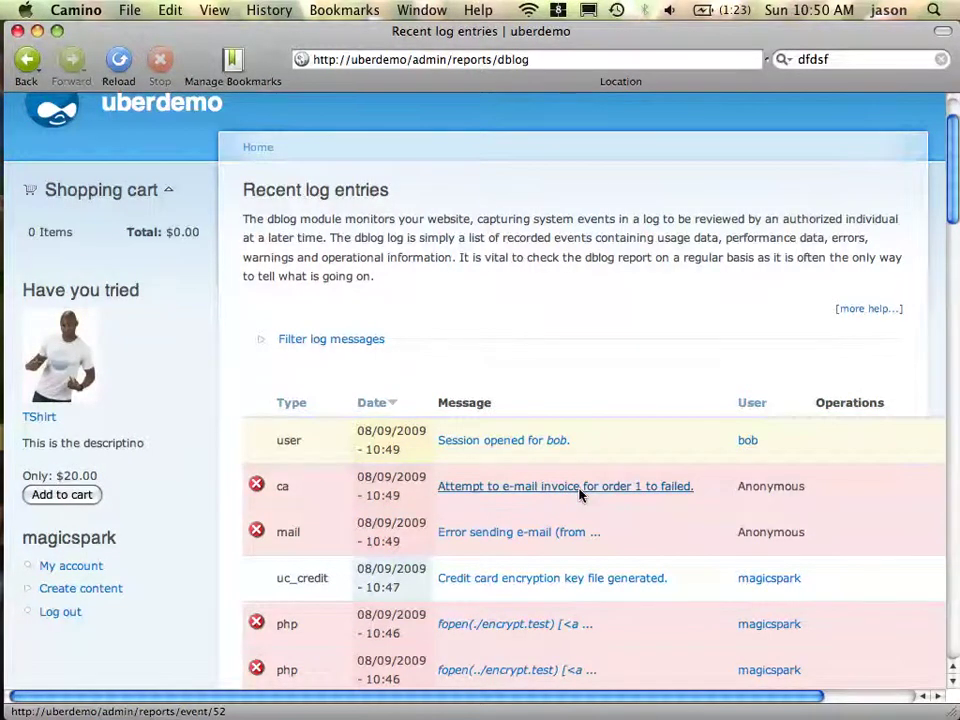
Return to the payment methods page, then open Store administration > Conditional actions
mouse_move(12, 30)
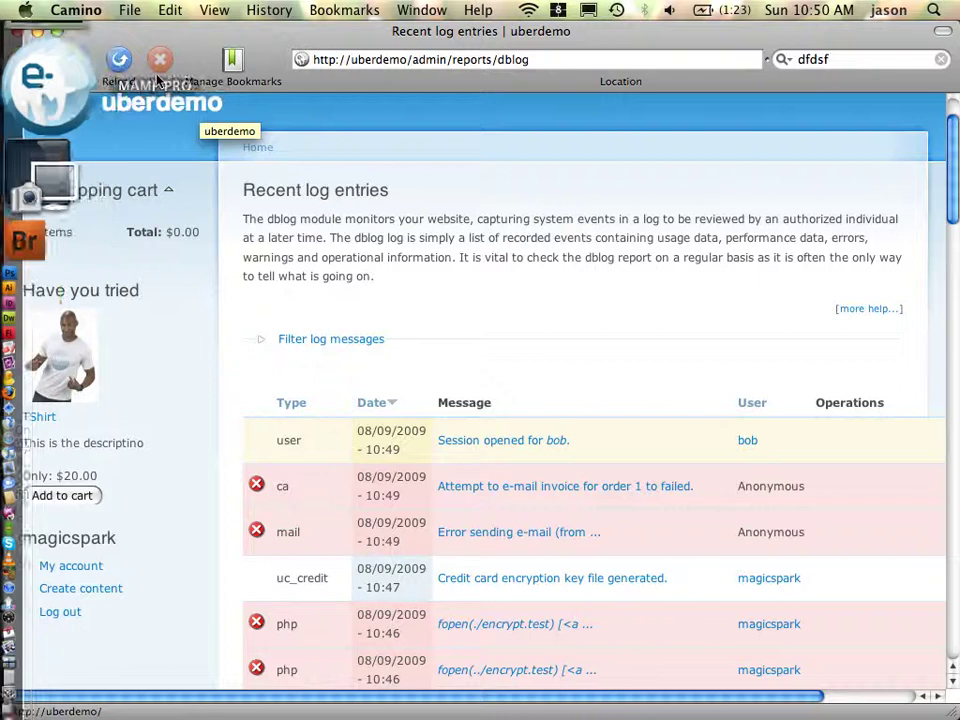
click(27, 62)
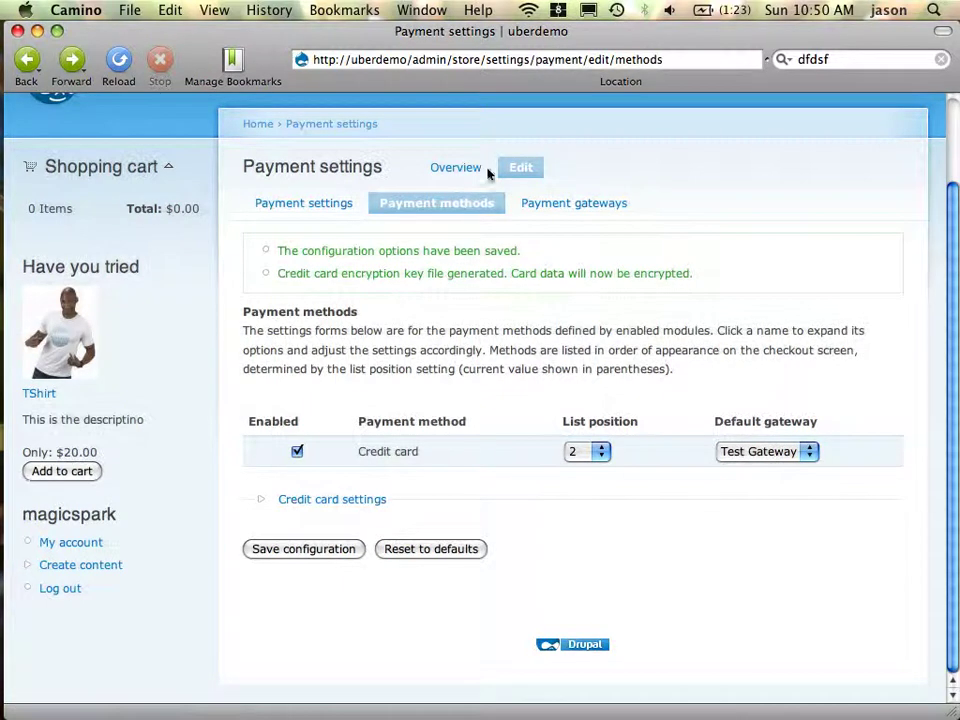
scroll(395, 218, up, 3)
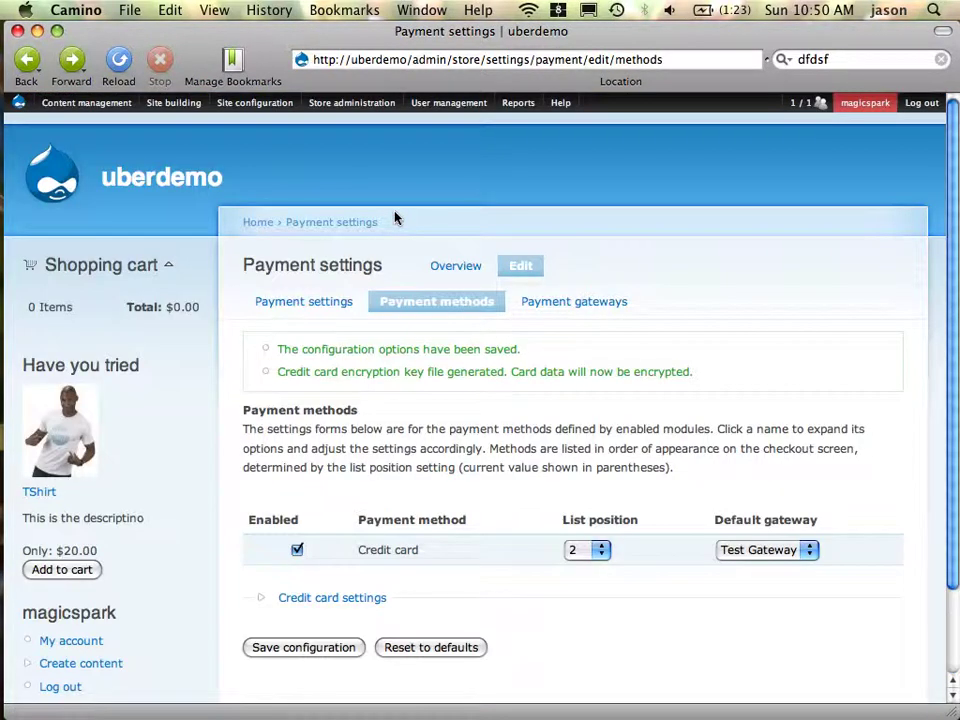
mouse_move(364, 107)
mouse_move(356, 220)
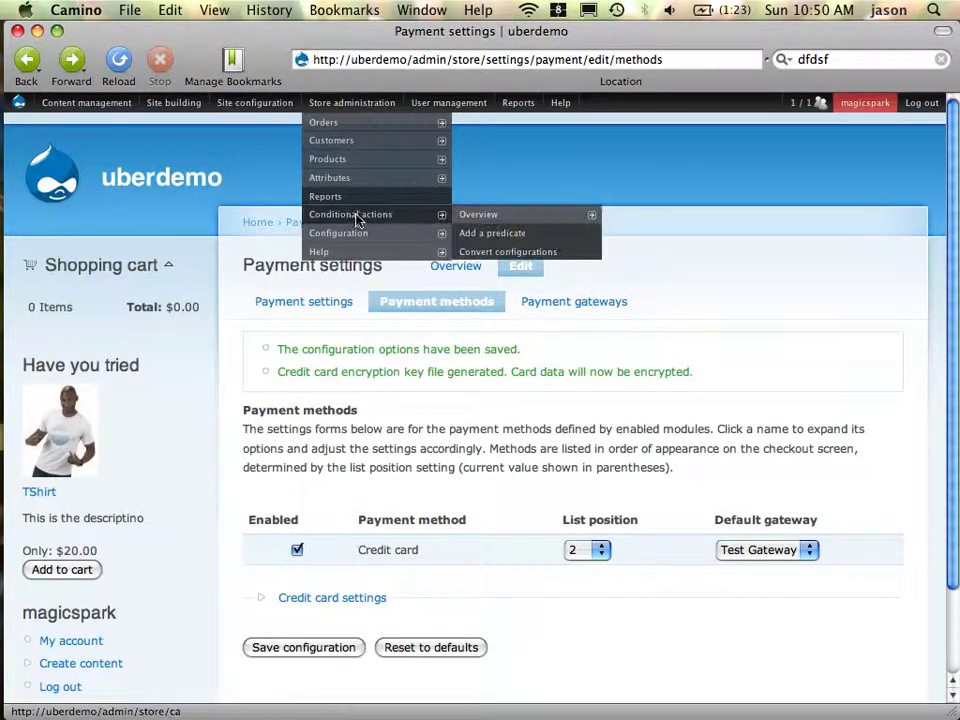
click(521, 224)
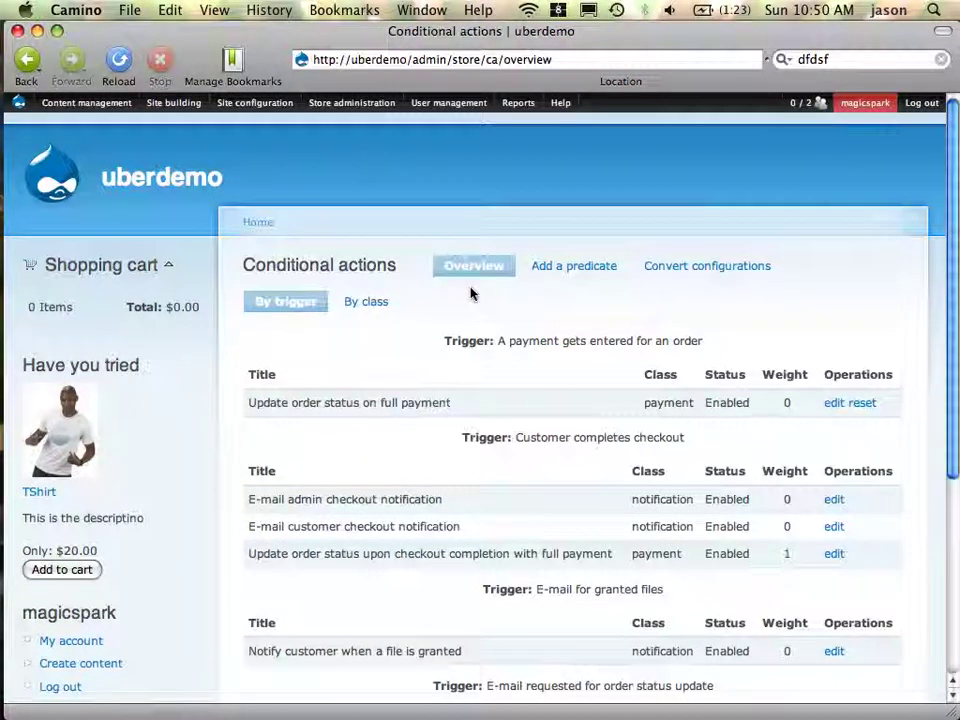
Edit Renew purchased files and inspect its Completed order-status condition on the Updated order
scroll(471, 293, down, 3)
scroll(471, 292, down, 3)
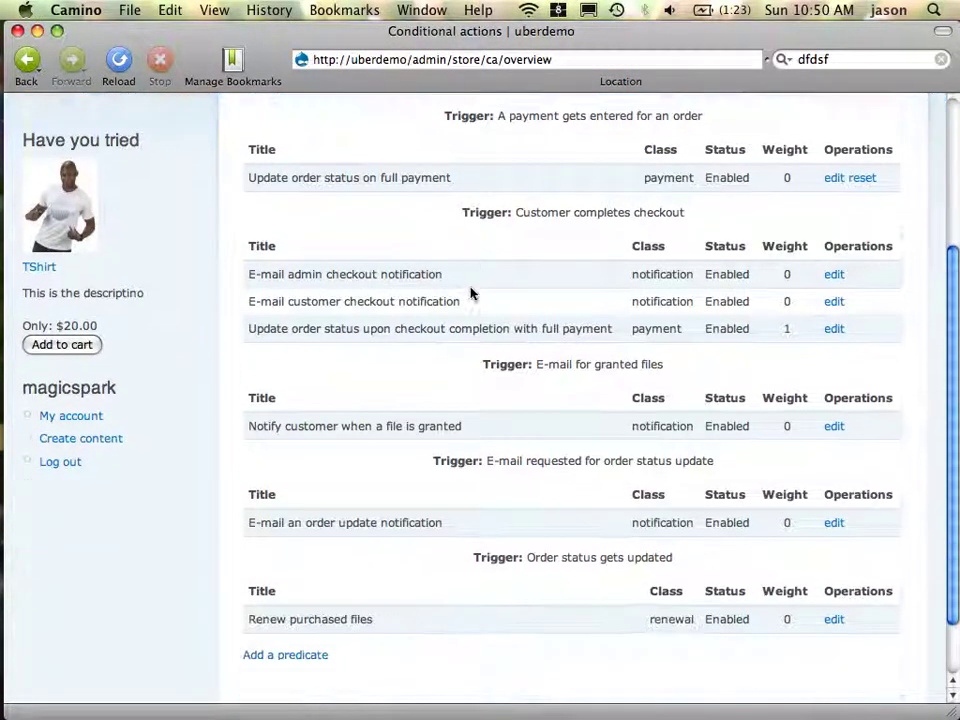
click(835, 561)
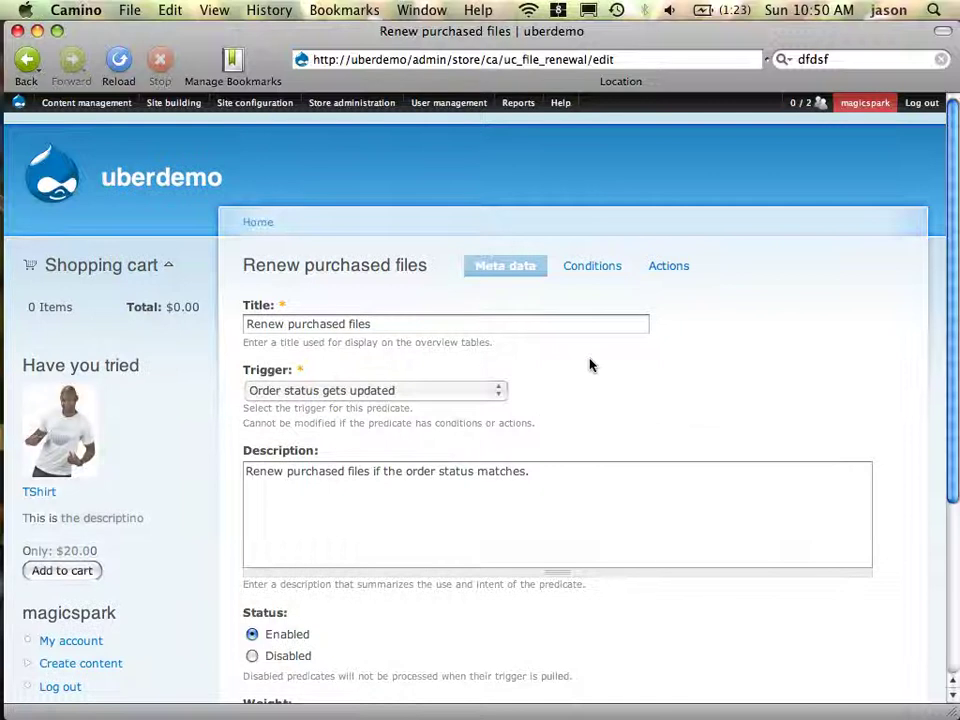
scroll(591, 364, down, 5)
scroll(590, 365, up, 5)
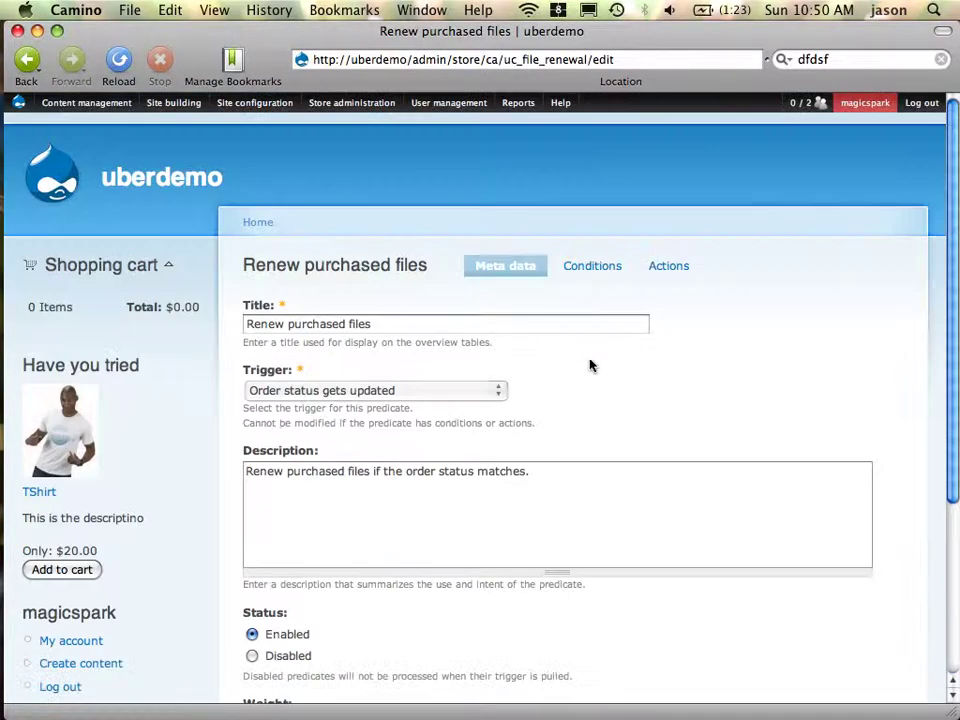
click(595, 265)
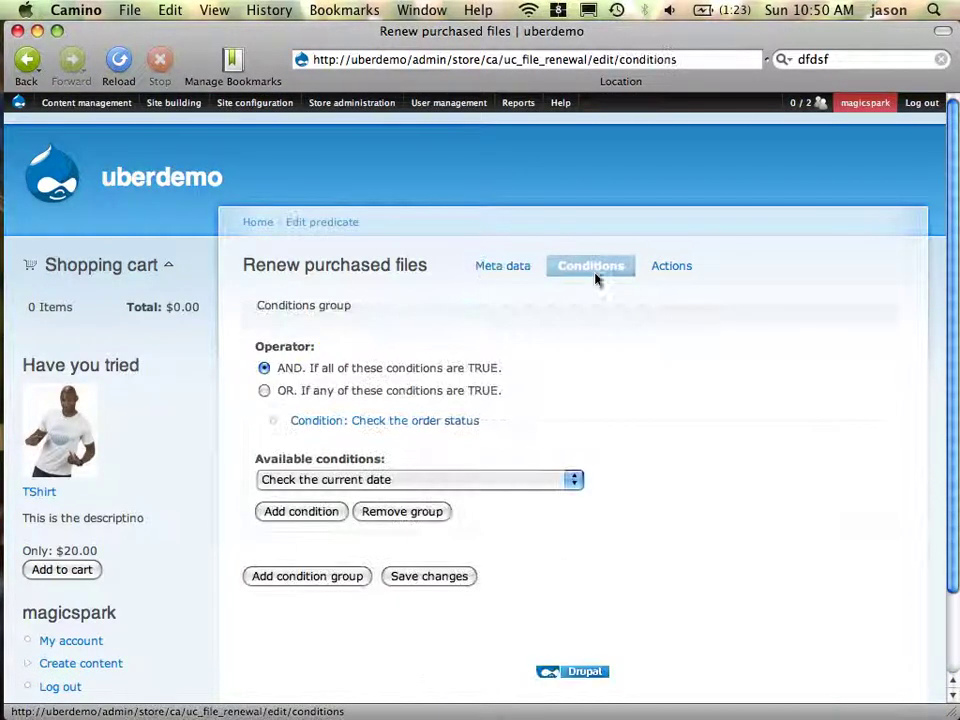
click(431, 421)
click(372, 477)
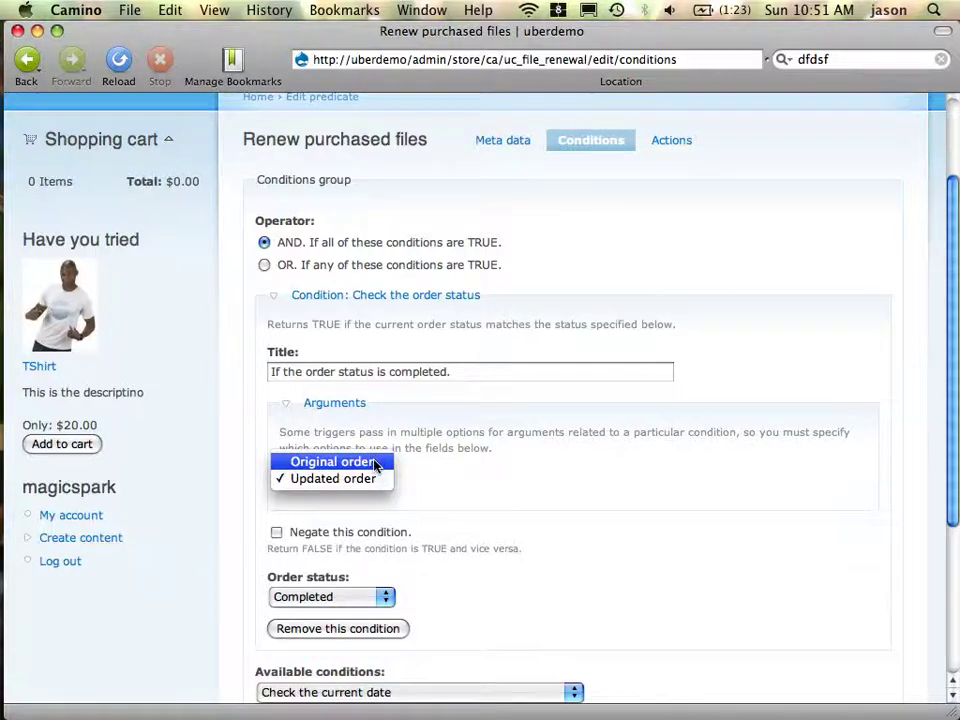
click(634, 317)
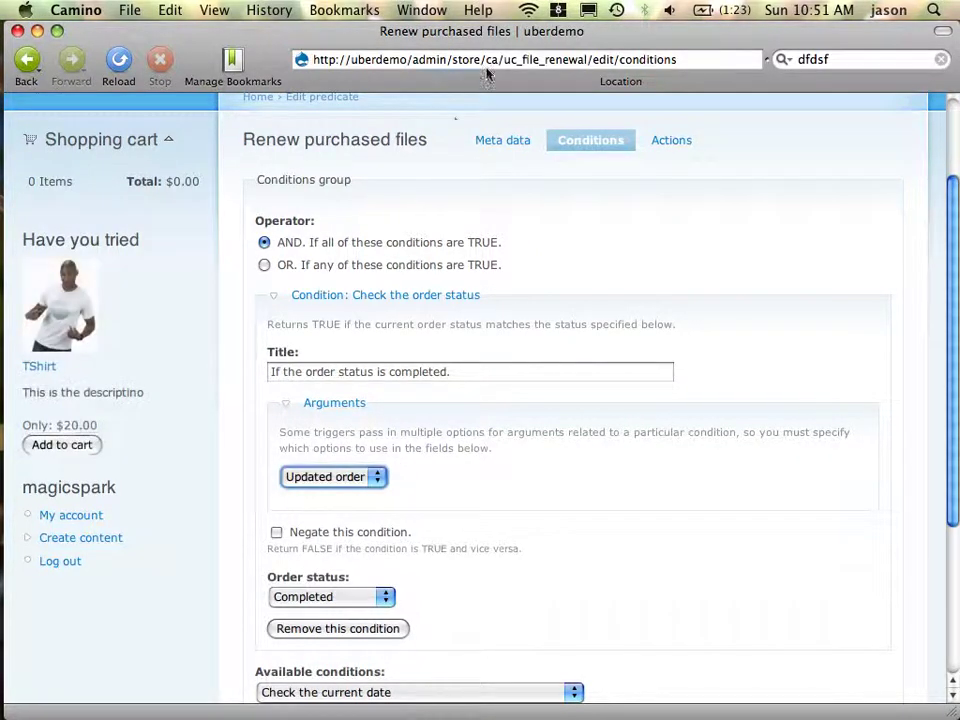
drag(490, 65, 678, 60)
Open Order 1 from admin/store/orders and update its status to Payment received
text(orders)
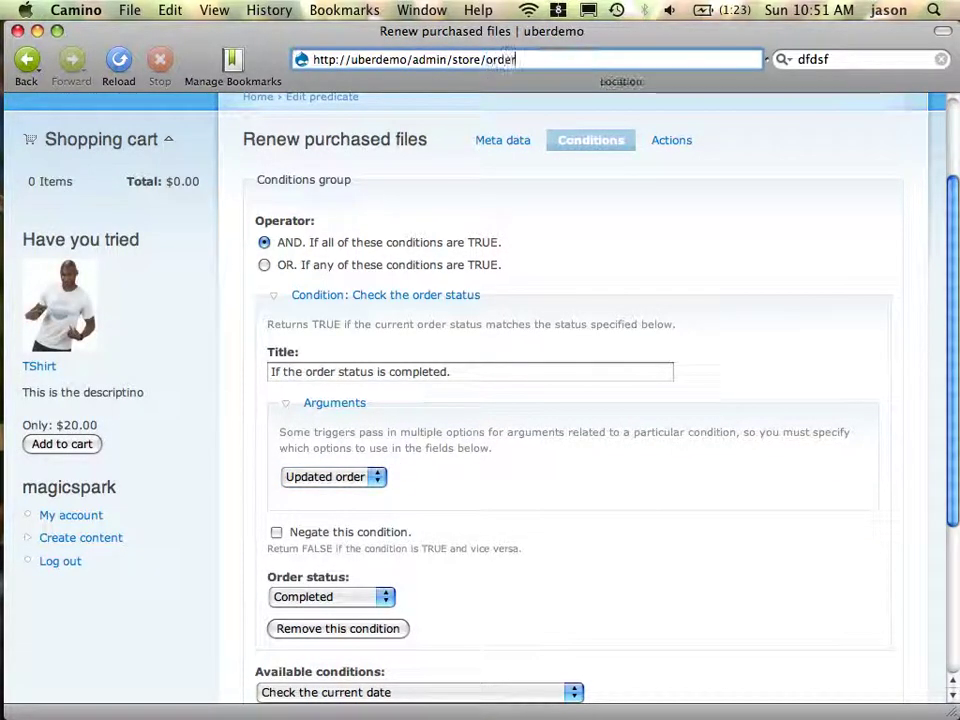
key(Return)
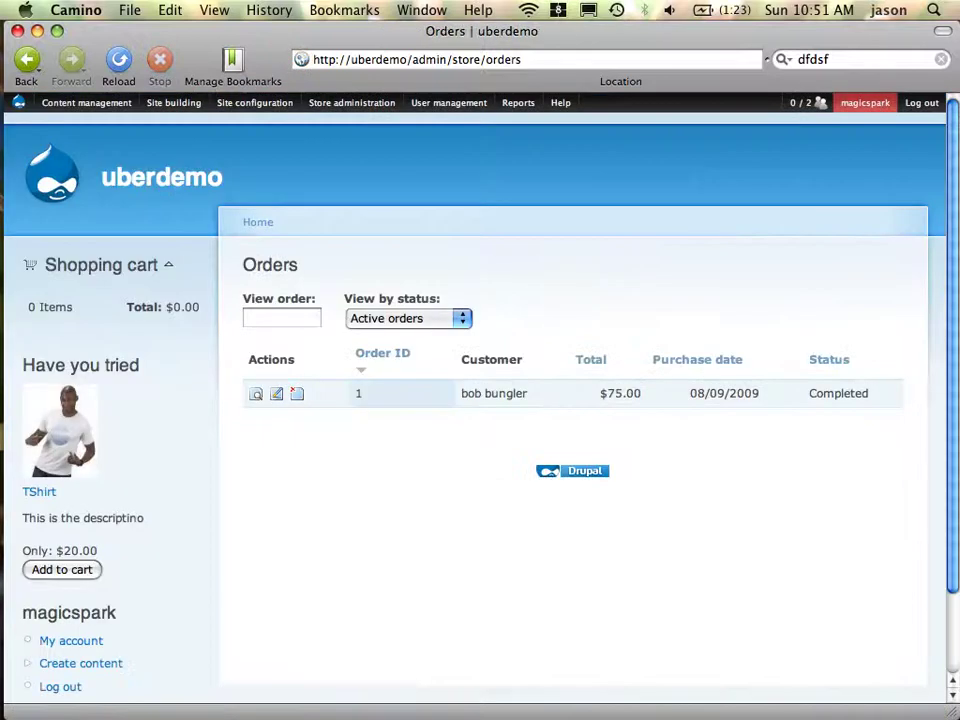
click(257, 395)
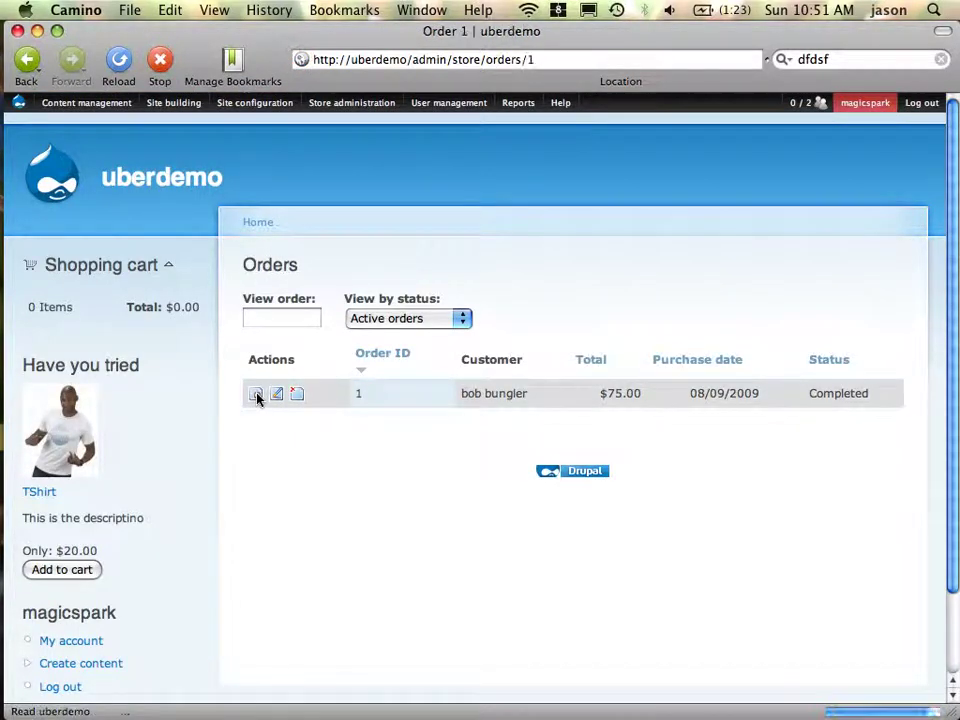
scroll(511, 492, down, 10)
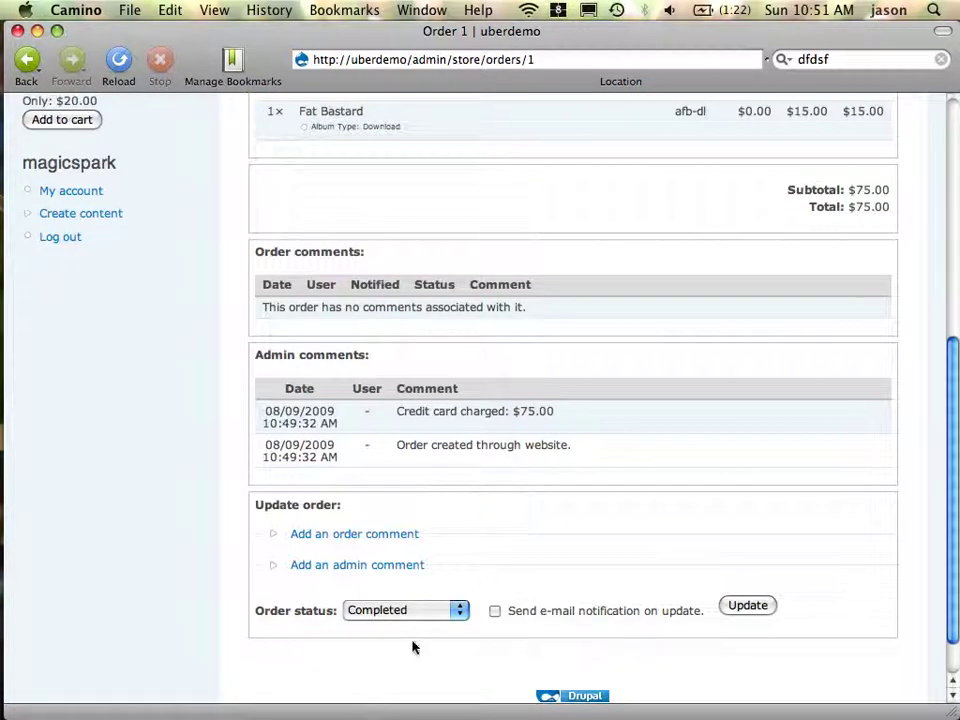
click(406, 614)
click(405, 594)
click(774, 607)
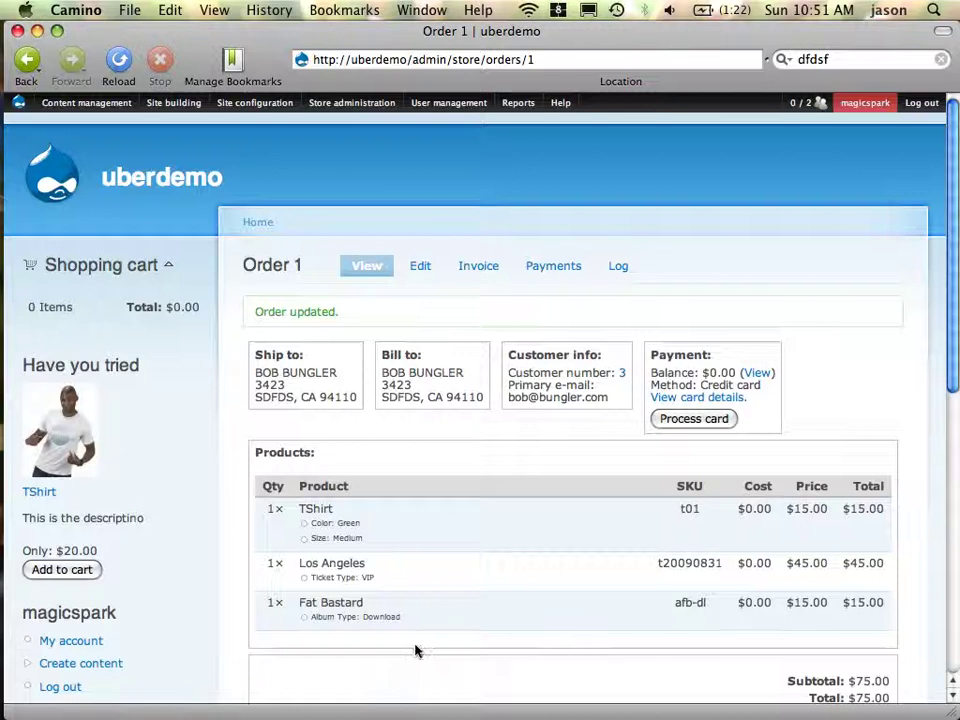
Set the order status back to Completed, granting the catz.zip download
scroll(416, 651, down, 10)
click(436, 566)
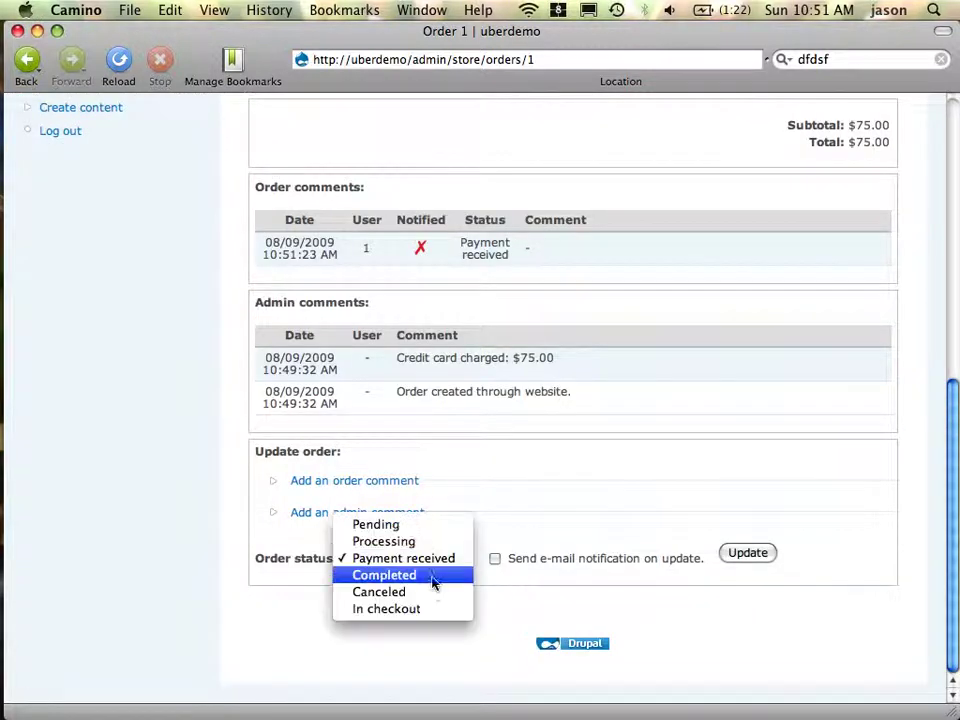
click(433, 577)
click(757, 553)
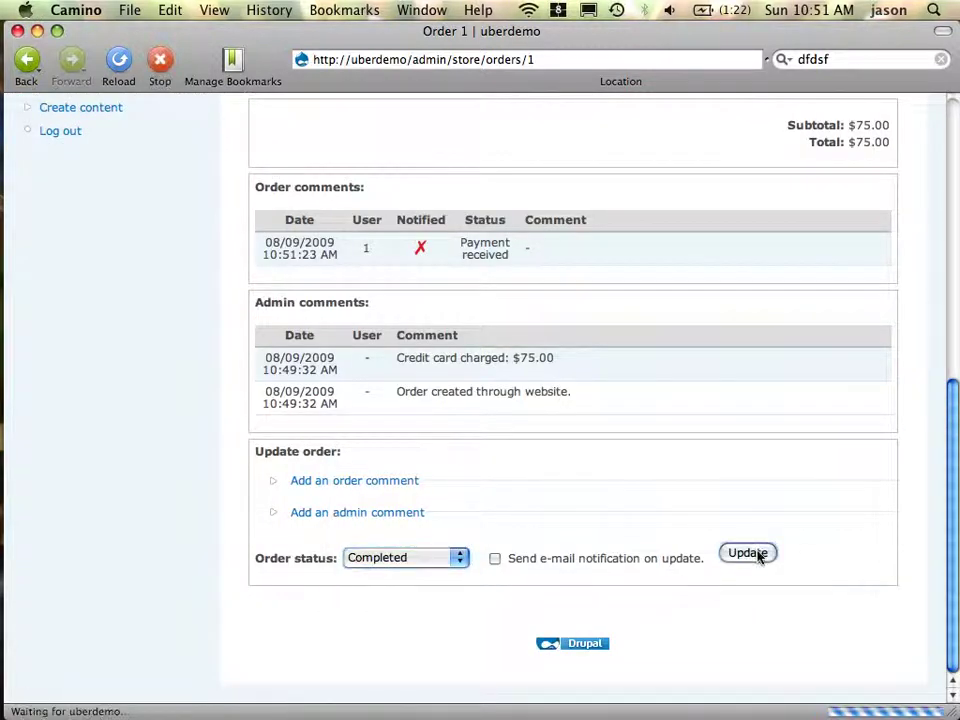
scroll(671, 493, down, 10)
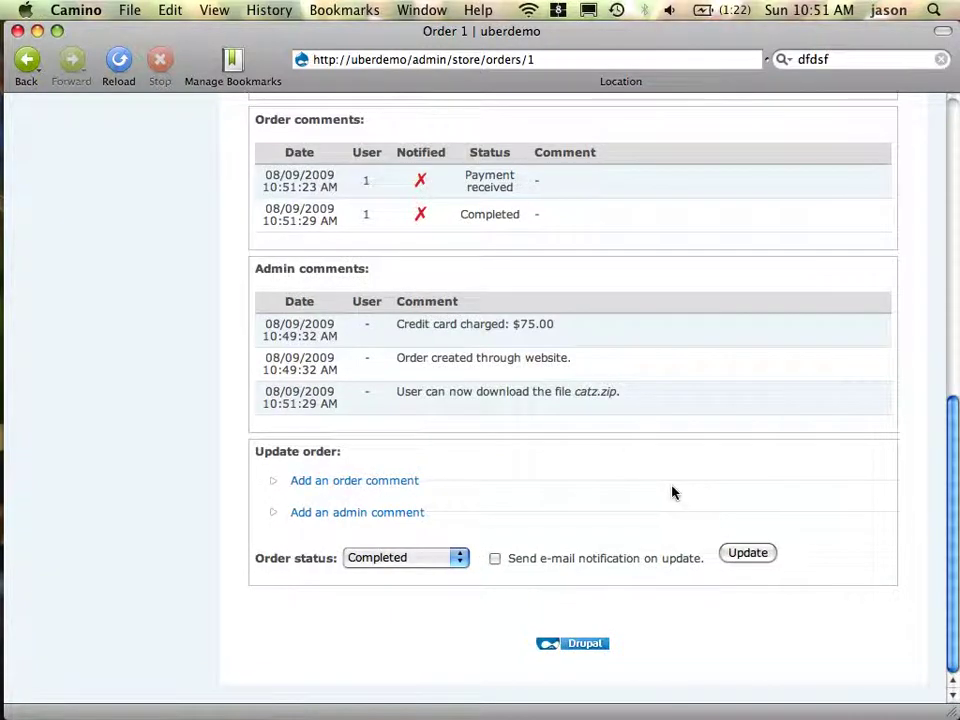
scroll(671, 493, up, 10)
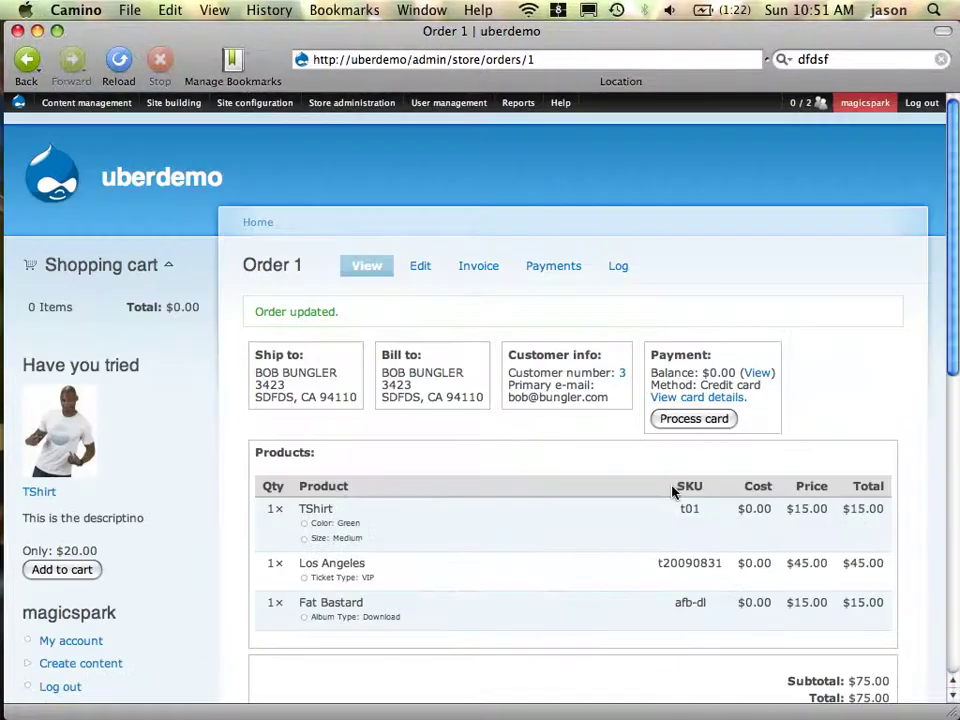
Open the Modules page and scroll to the Ubercart core (optional) section
mouse_move(174, 103)
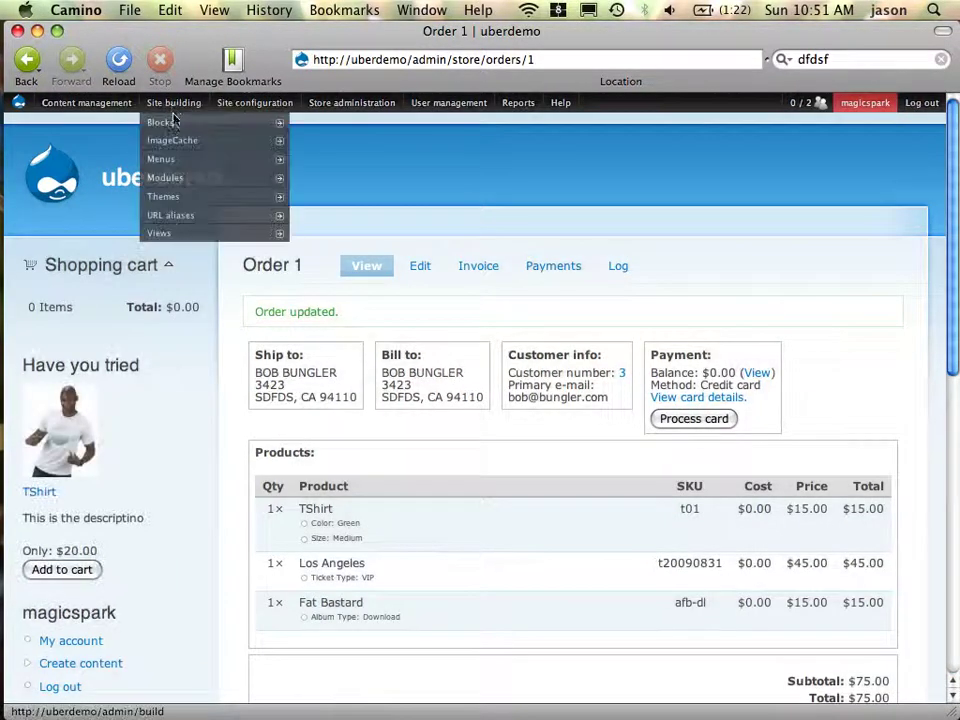
mouse_move(191, 149)
mouse_move(189, 182)
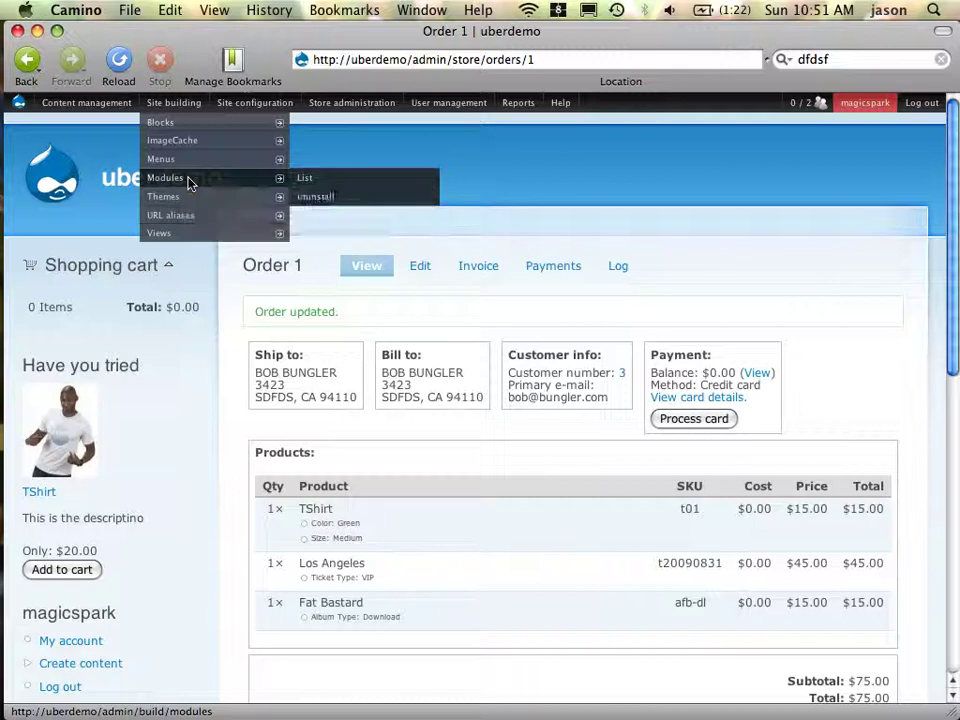
click(189, 182)
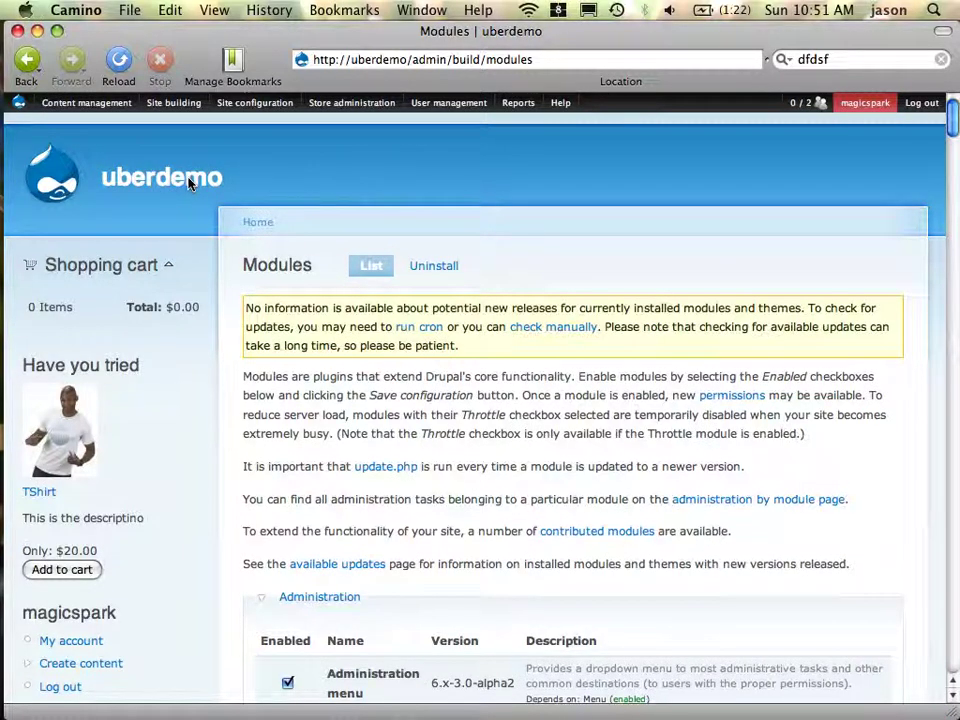
scroll(388, 332, down, 10)
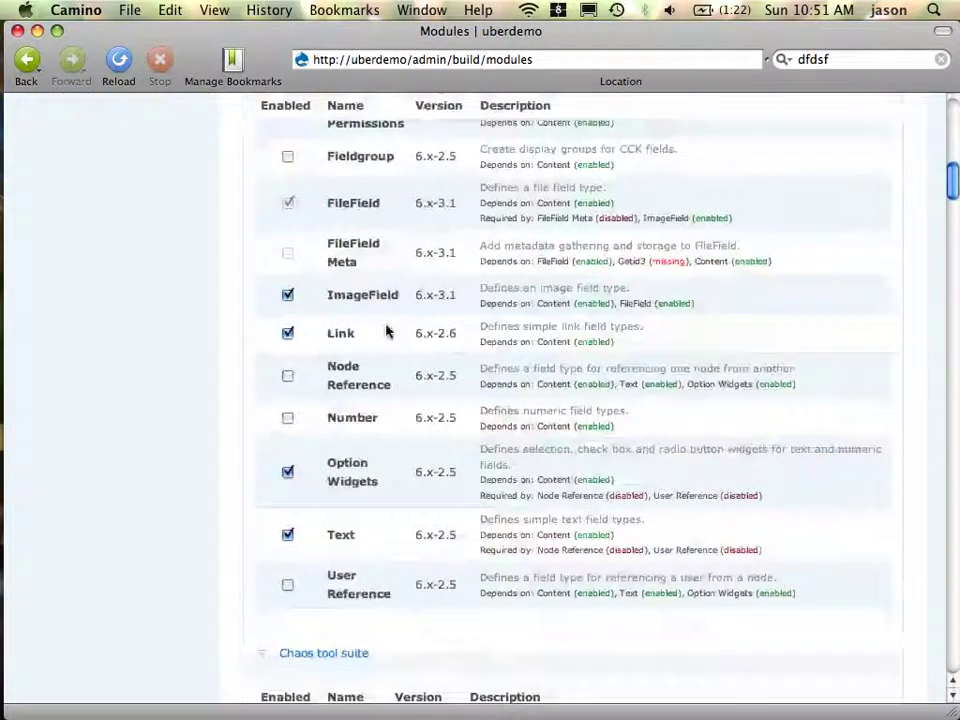
scroll(388, 332, down, 15)
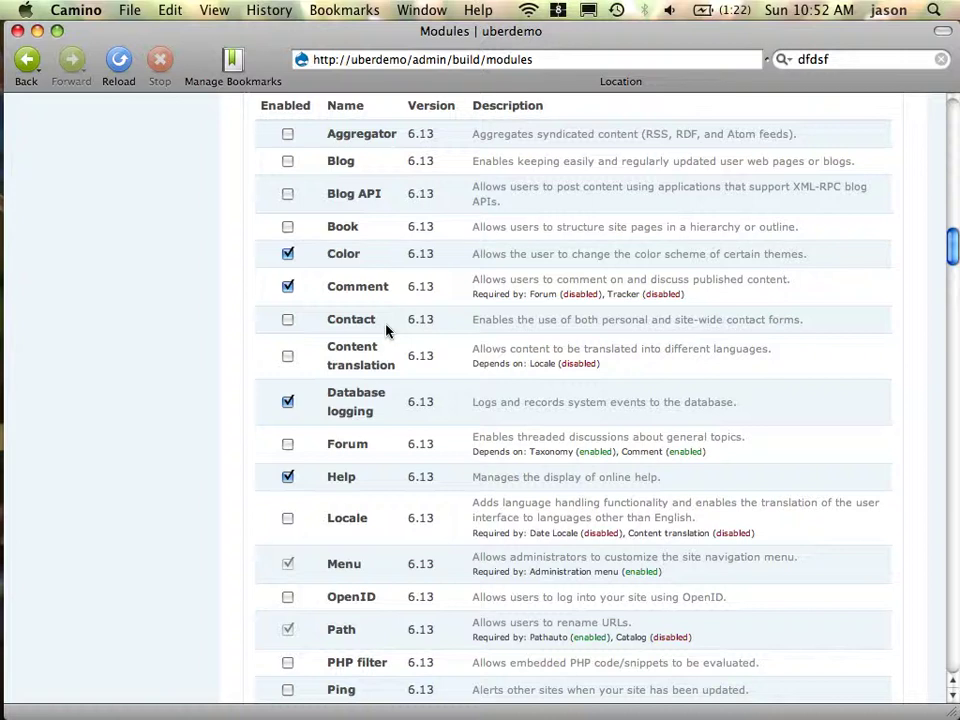
scroll(388, 332, down, 20)
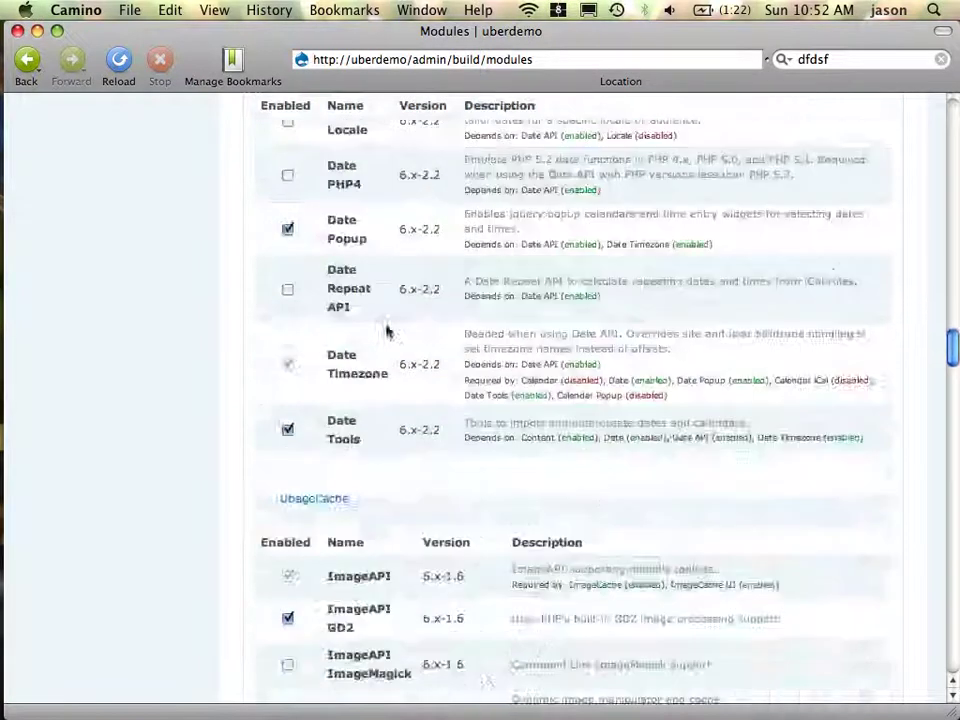
scroll(388, 332, down, 20)
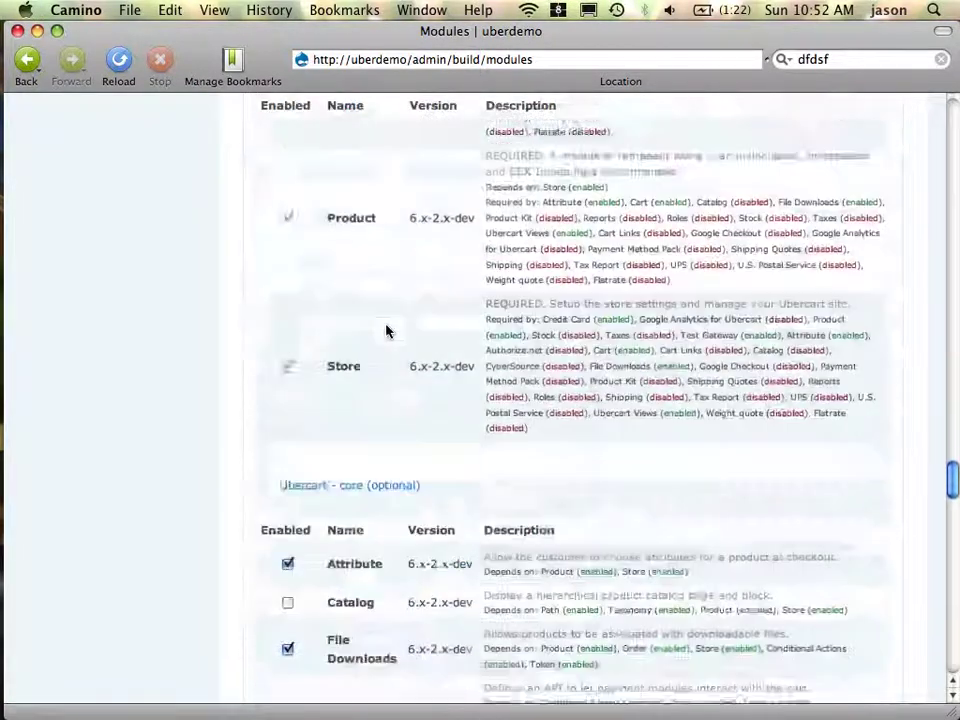
scroll(388, 332, down, 2)
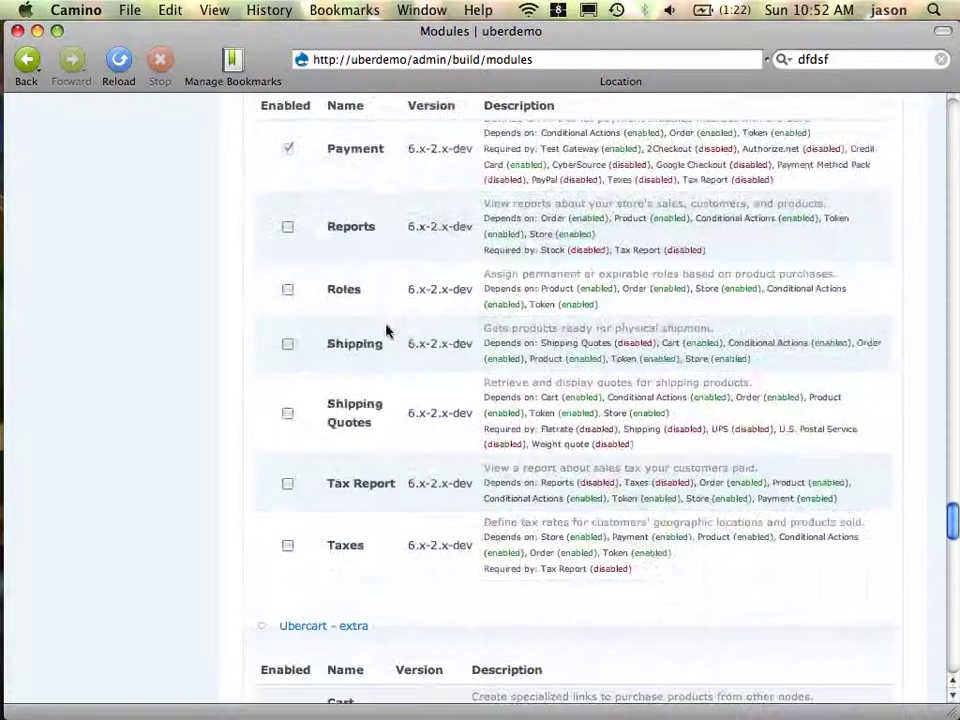
Tick the Roles module and save the module configuration
click(289, 291)
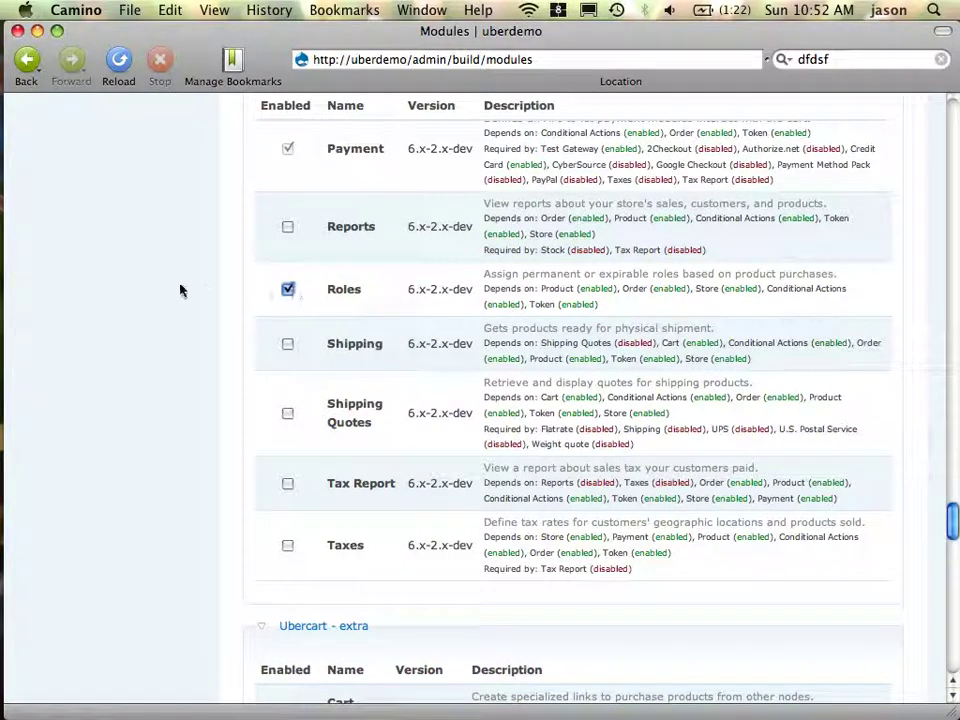
scroll(172, 292, down, 5)
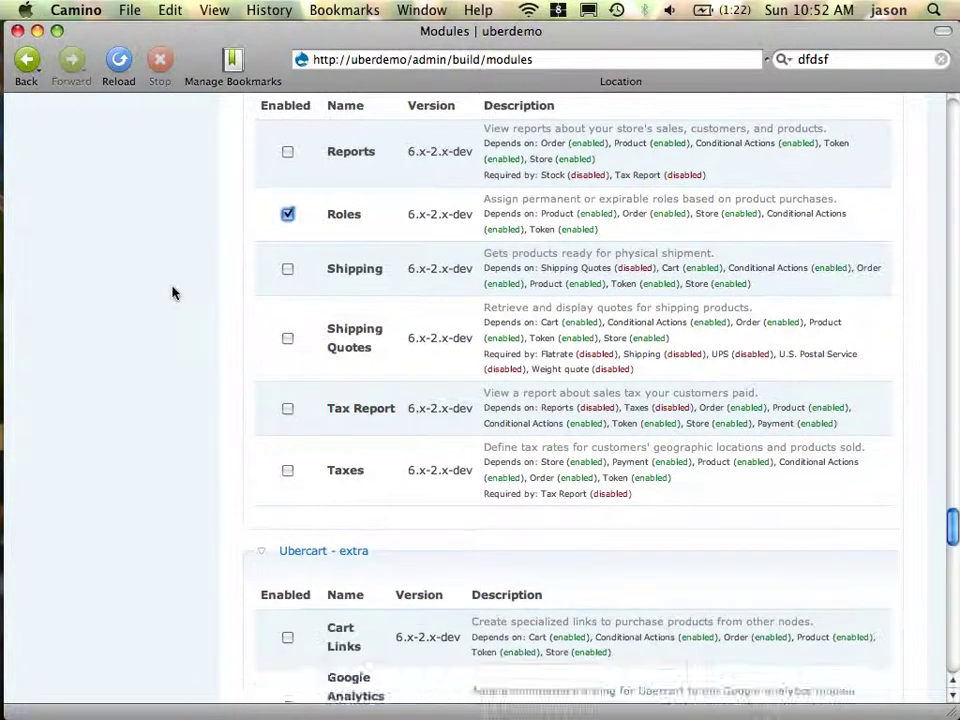
scroll(172, 292, up, 9)
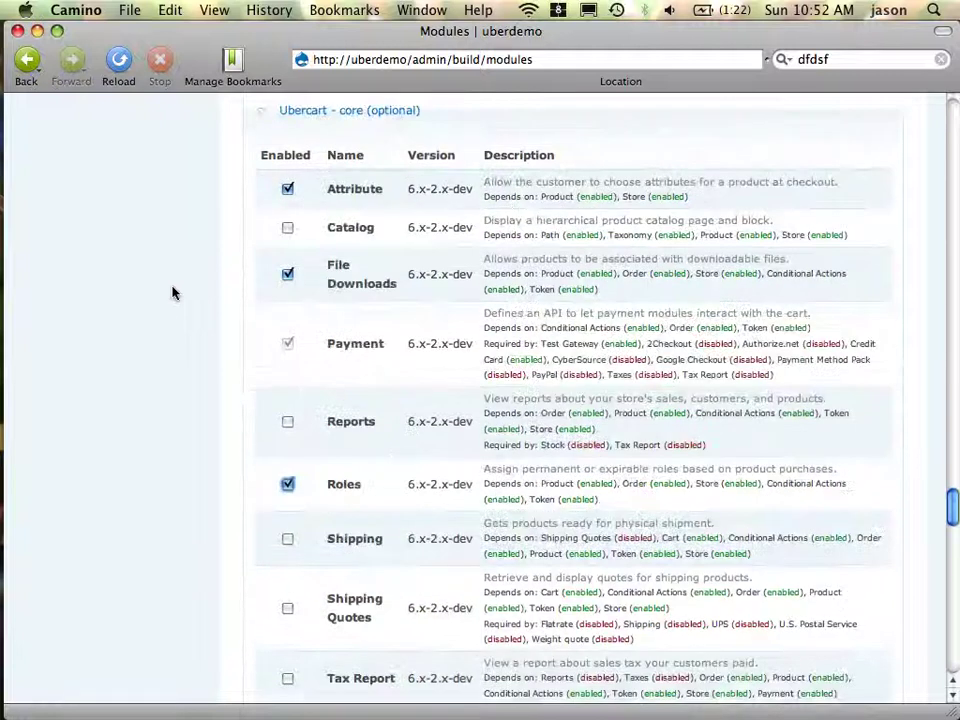
scroll(172, 292, down, 5)
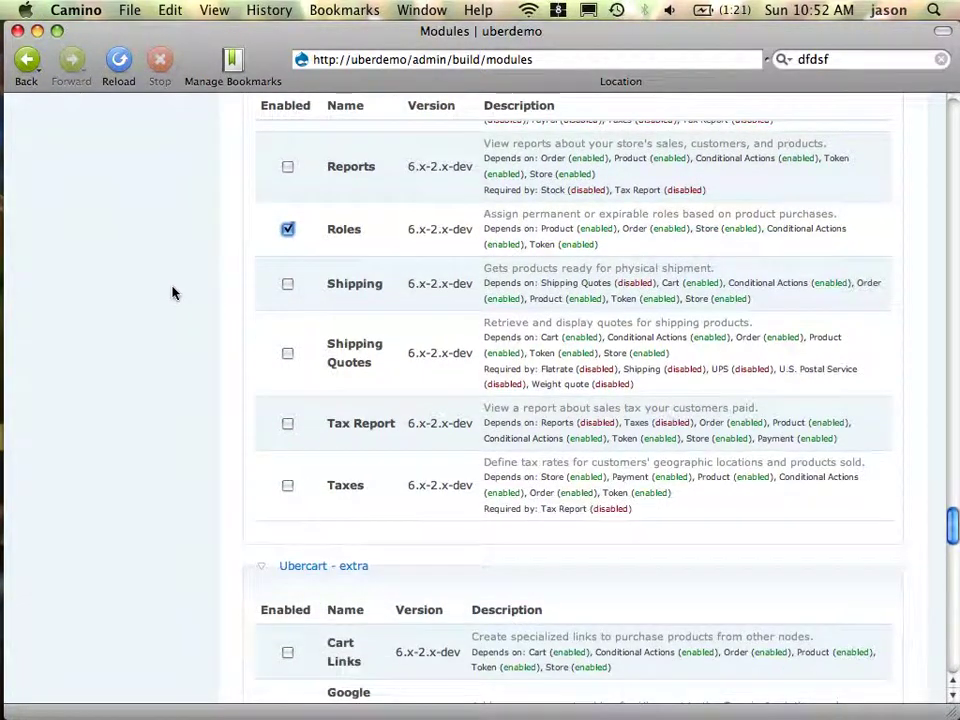
scroll(172, 292, down, 12)
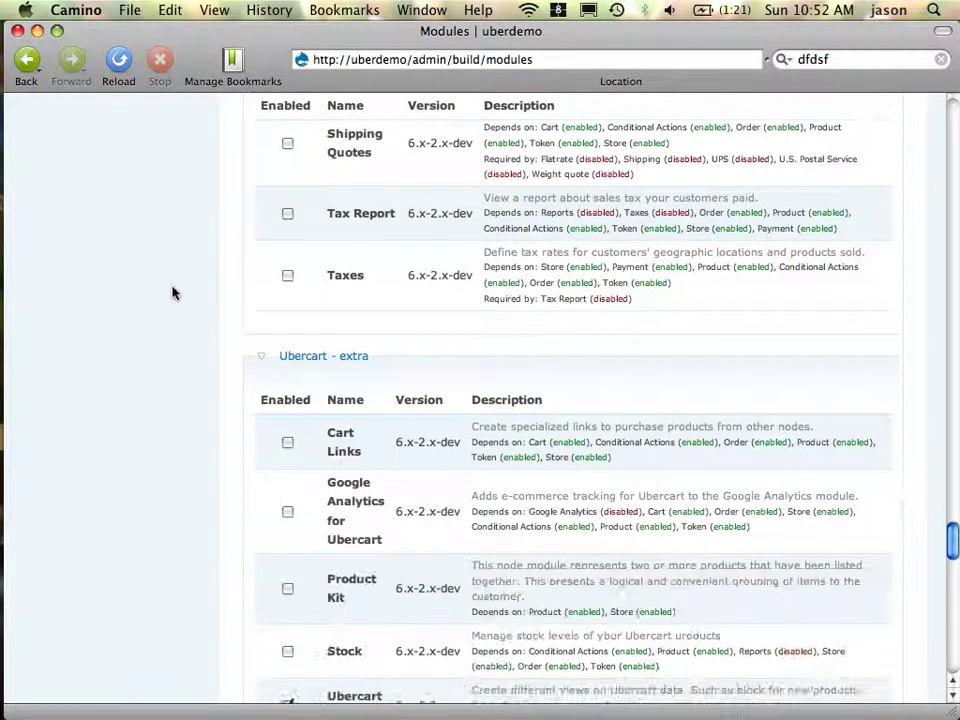
scroll(172, 292, up, 12)
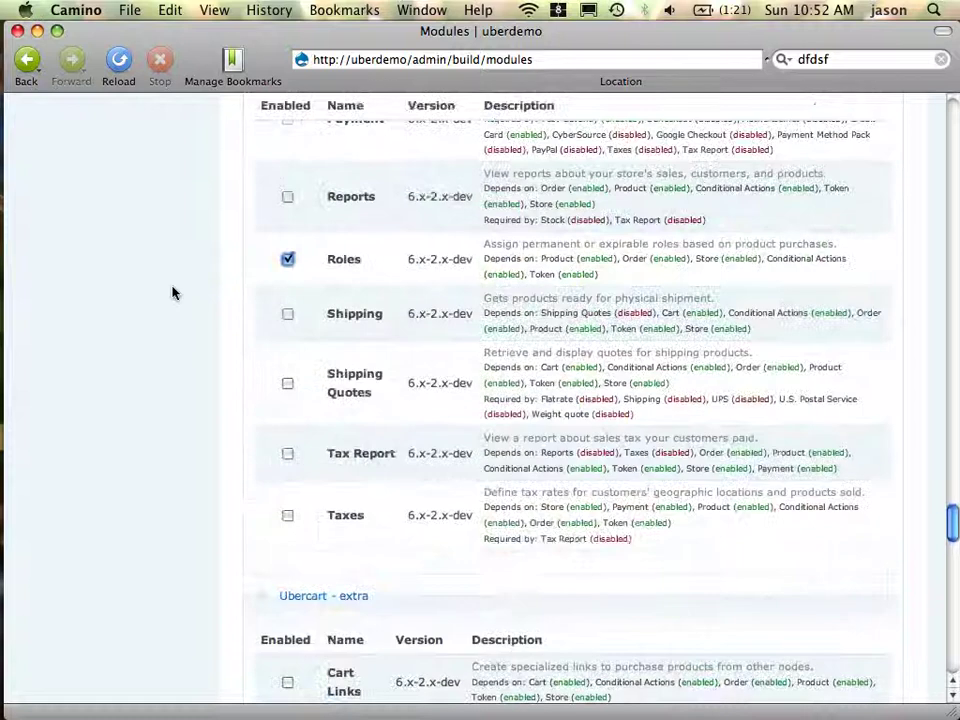
scroll(172, 292, down, 14)
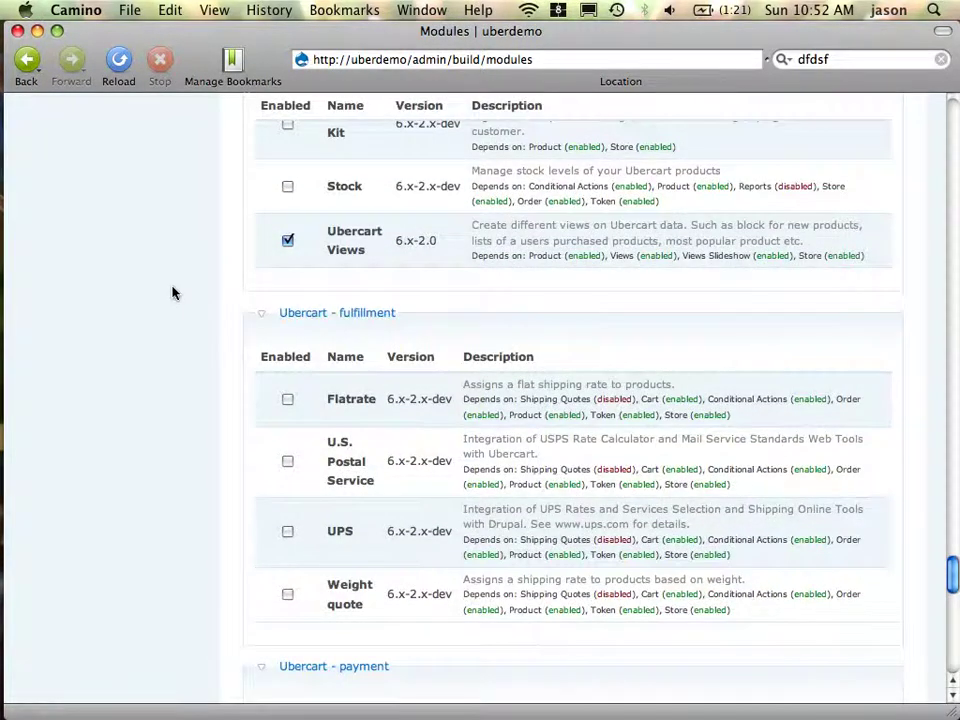
scroll(172, 292, down, 20)
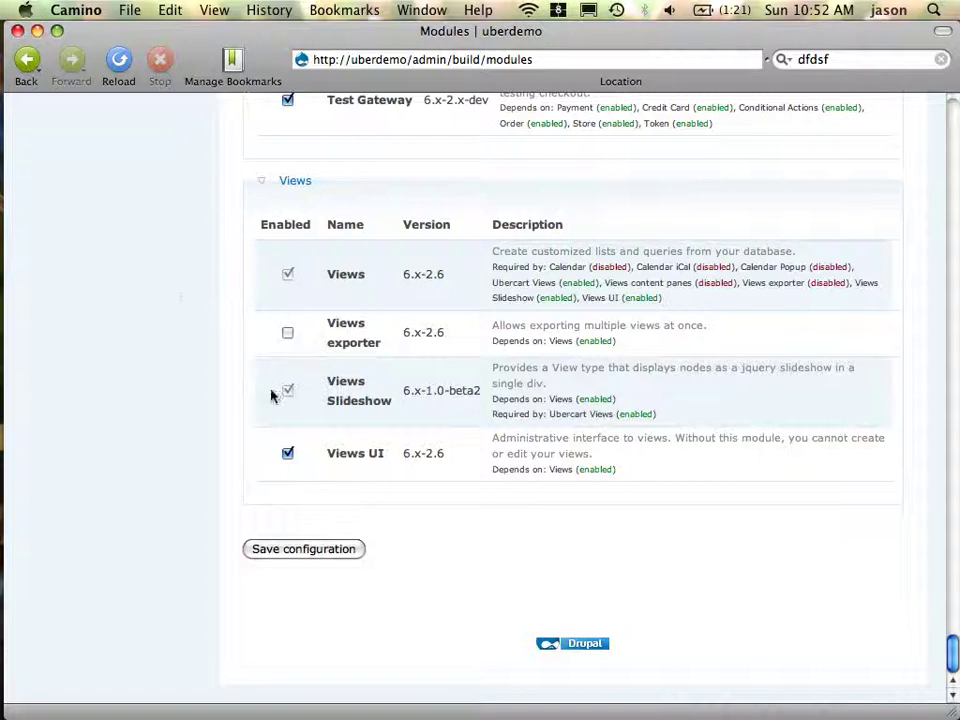
click(300, 549)
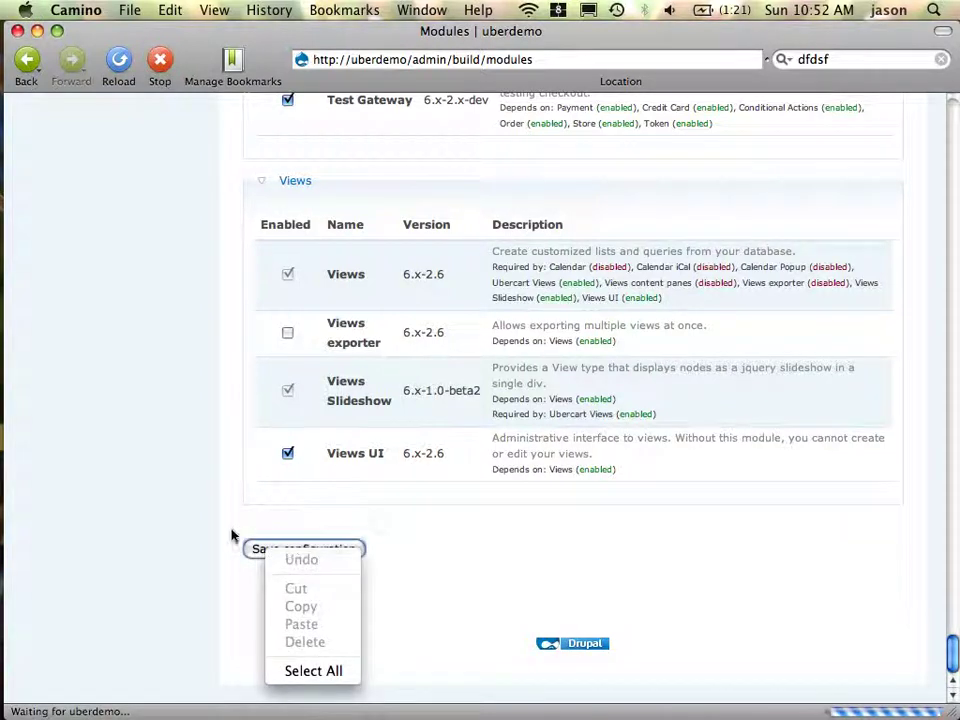
click(270, 550)
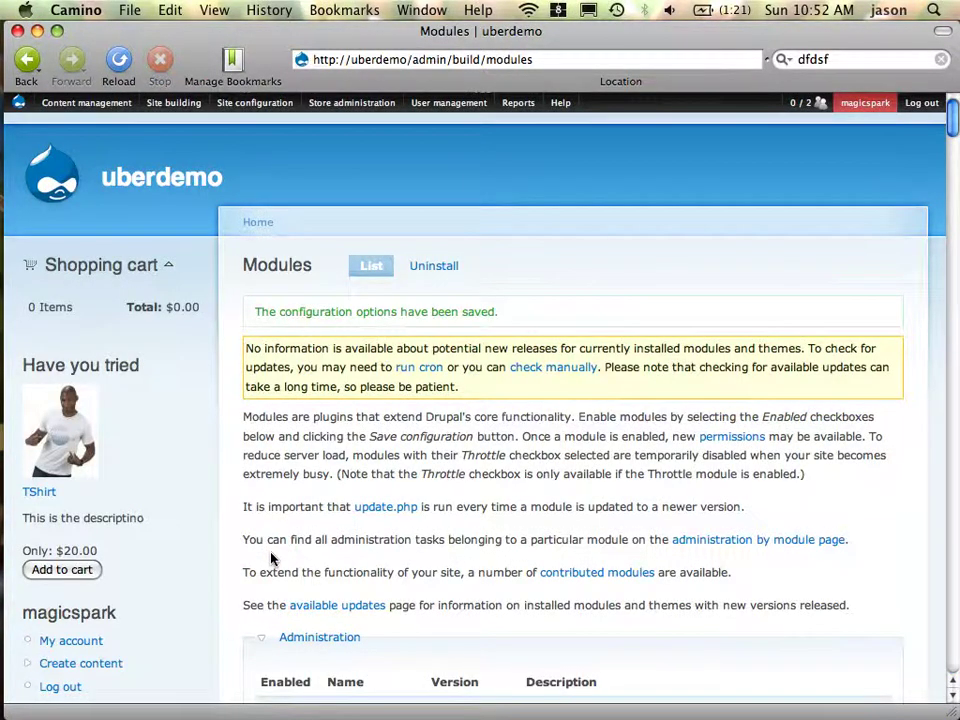
Go to User management > Roles
mouse_move(448, 102)
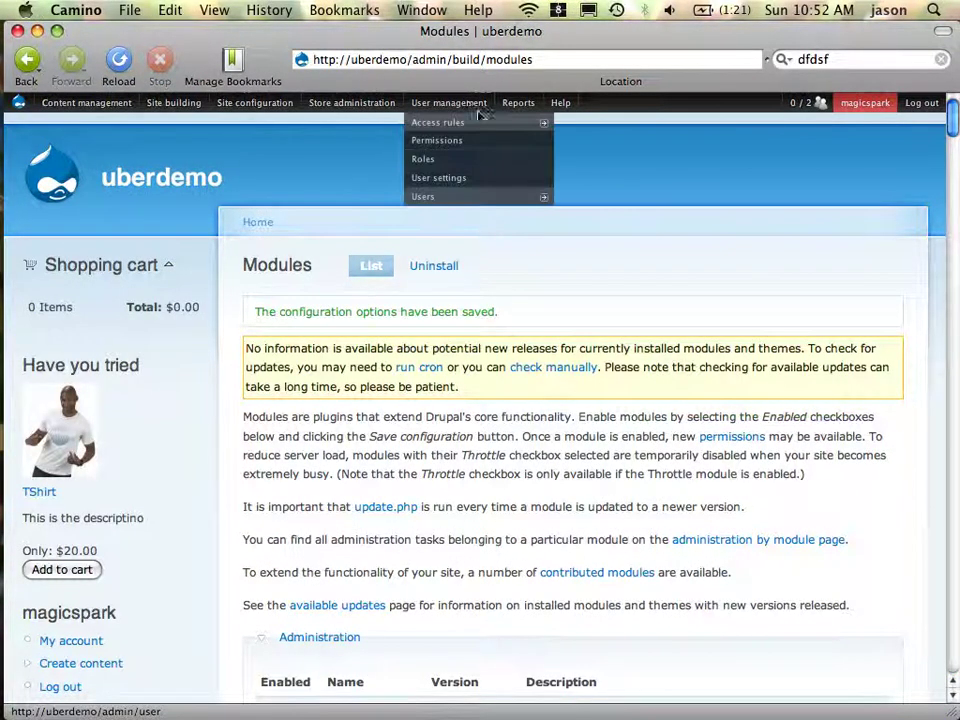
mouse_move(456, 198)
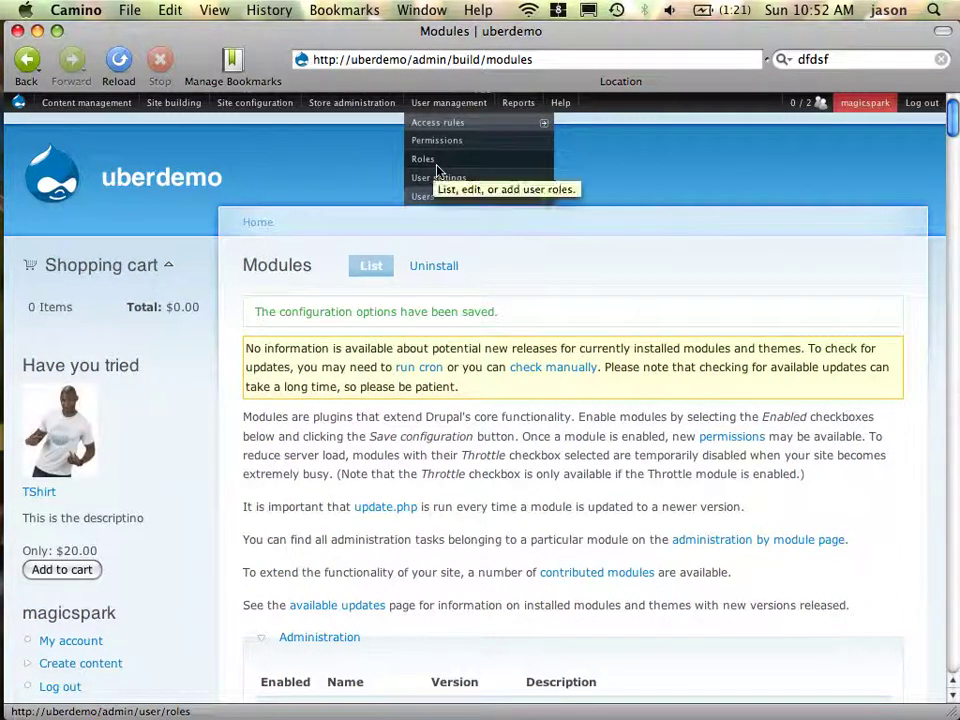
click(436, 164)
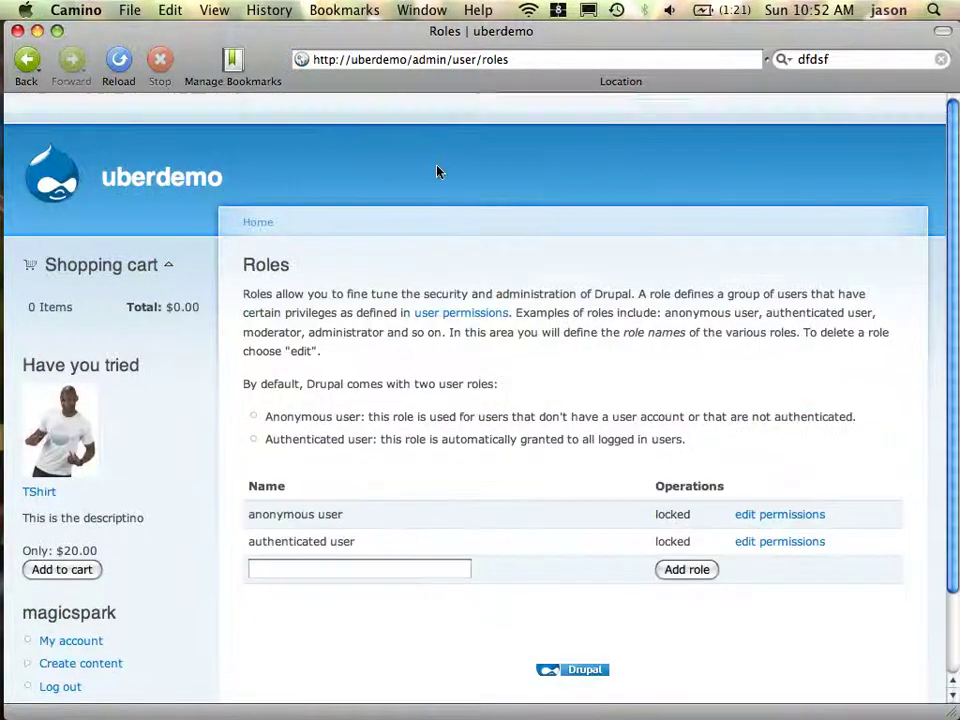
Add a 'member' role and open the Permissions page showing its new column
right_click(336, 574)
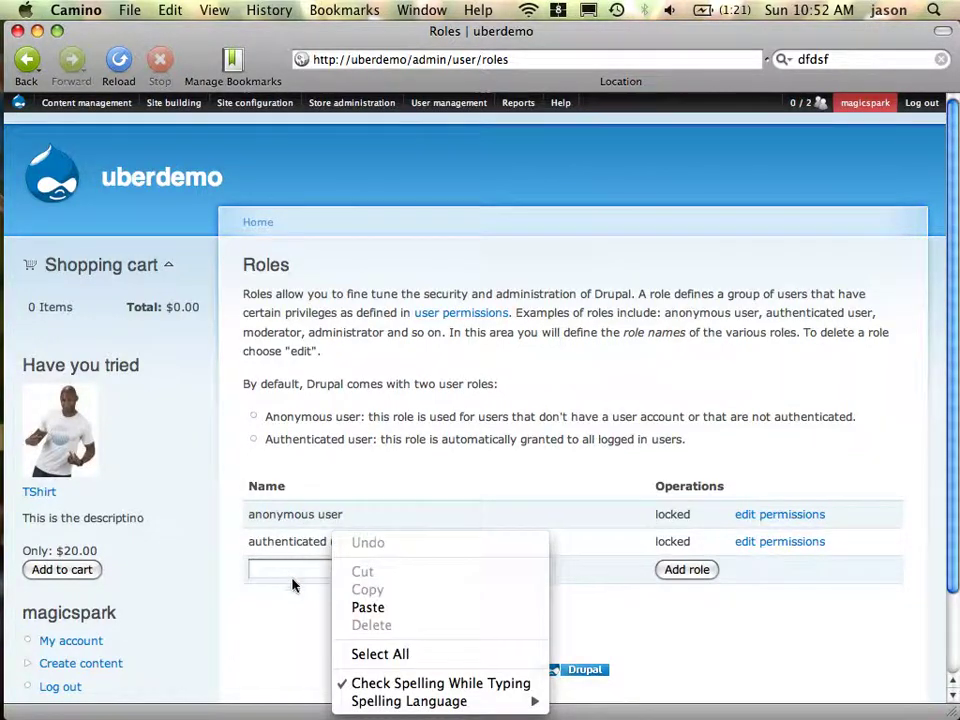
click(290, 578)
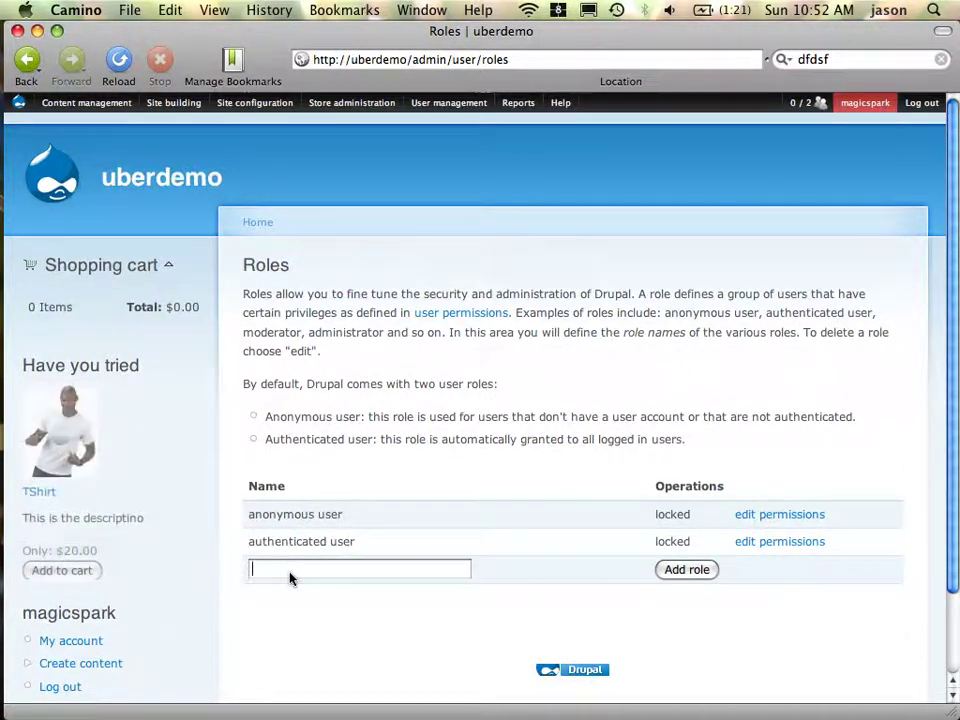
text(member)
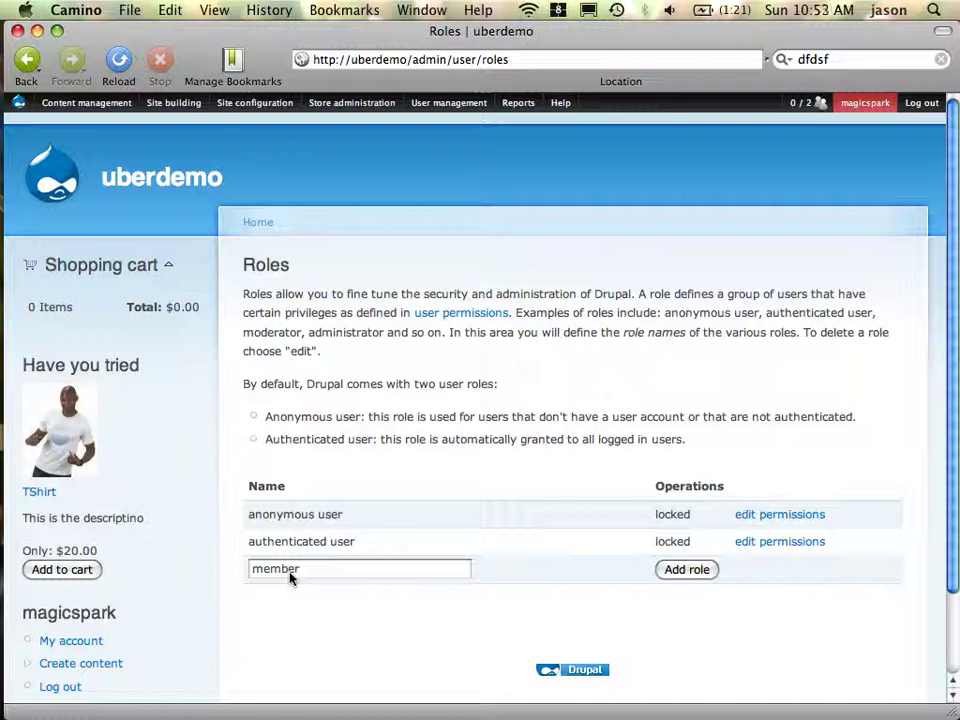
click(695, 578)
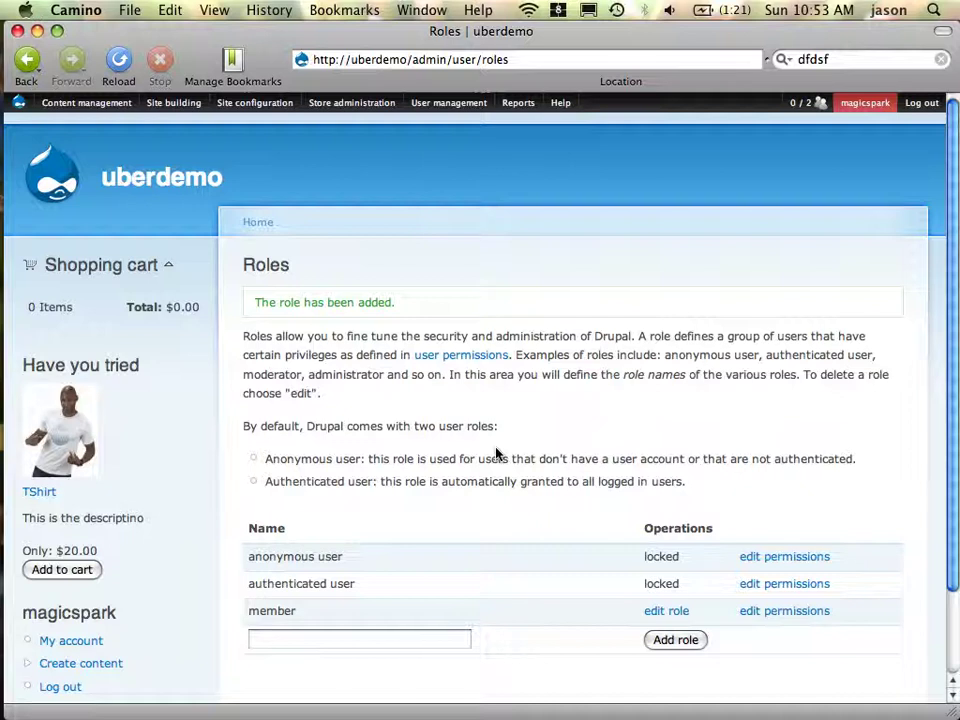
click(468, 358)
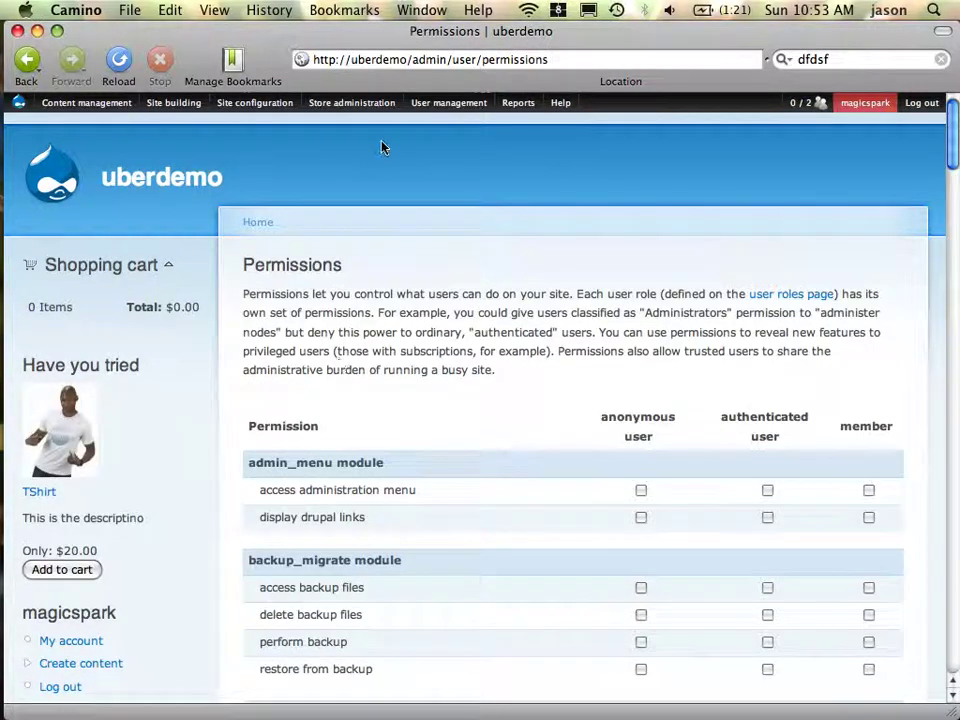
Inspect the new member role column in the Permissions table, which has no permissions granted yet
mouse_move(340, 98)
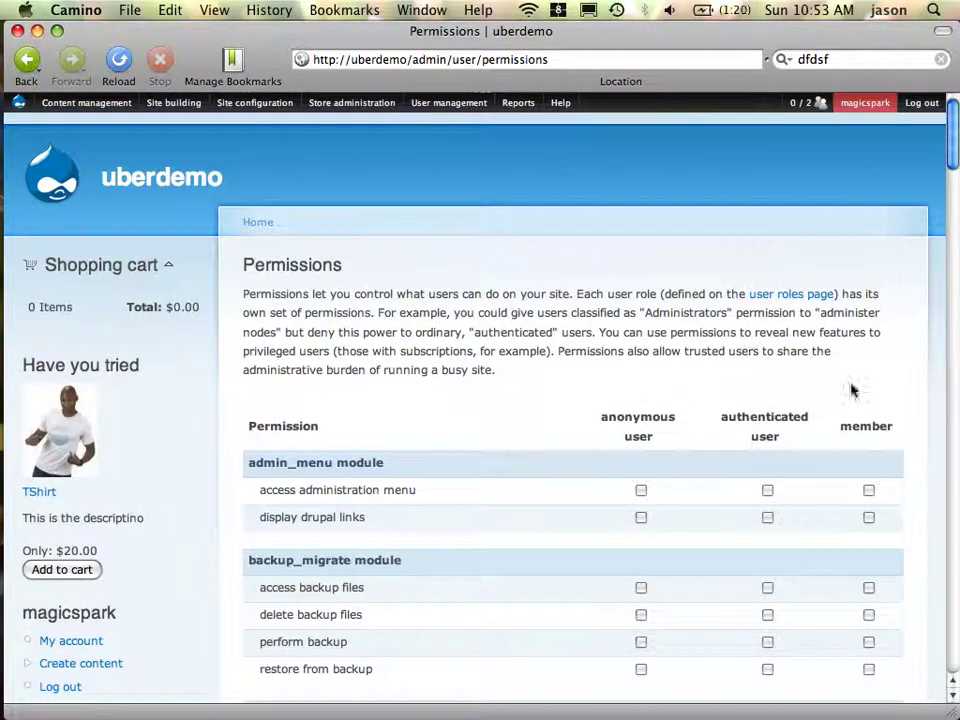
right_click(849, 431)
click(857, 433)
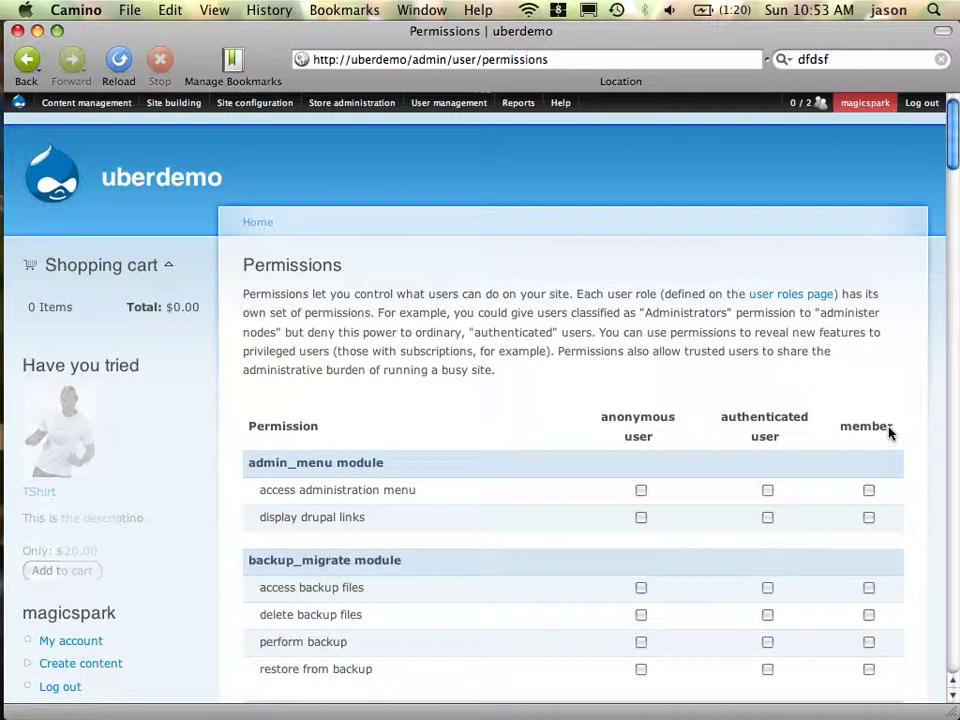
double_click(857, 432)
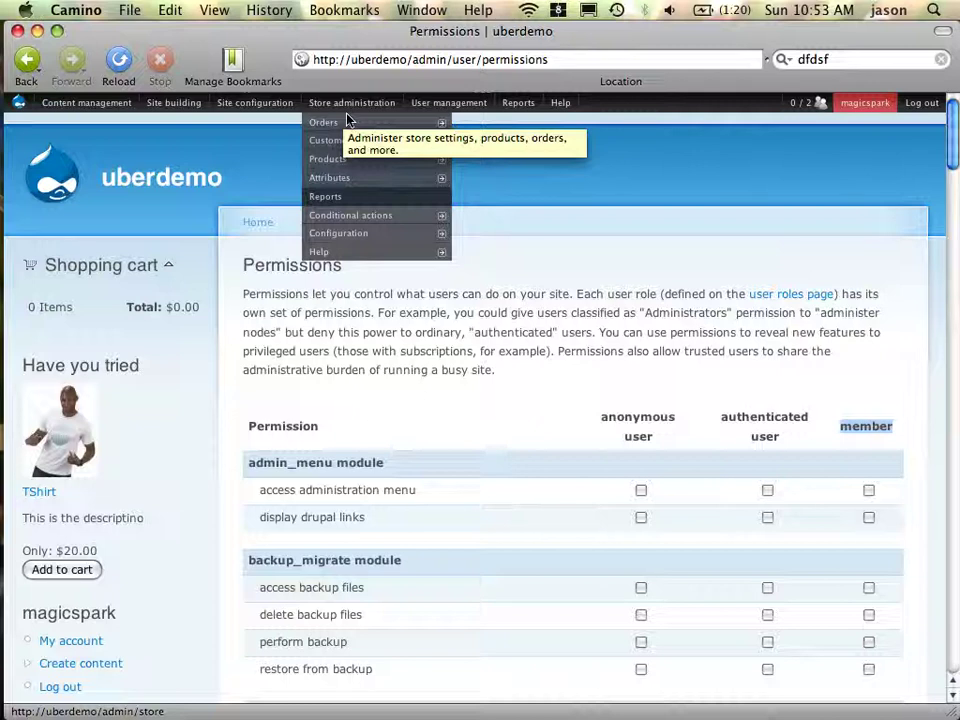
Go from Store configuration to Product settings' edit page and its Product features subtab
mouse_move(300, 232)
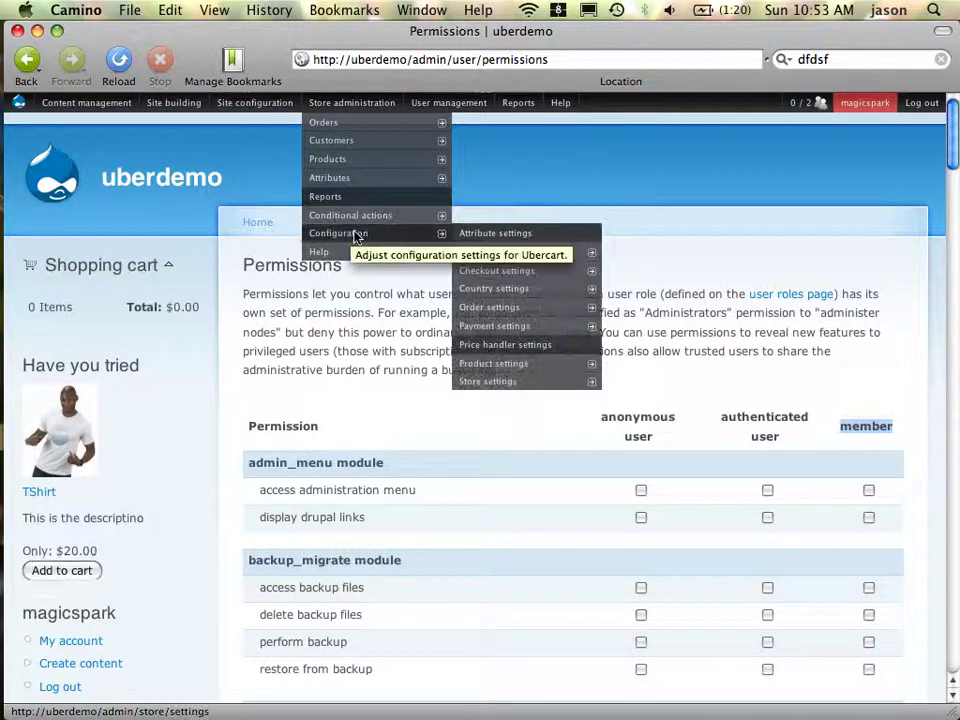
click(355, 236)
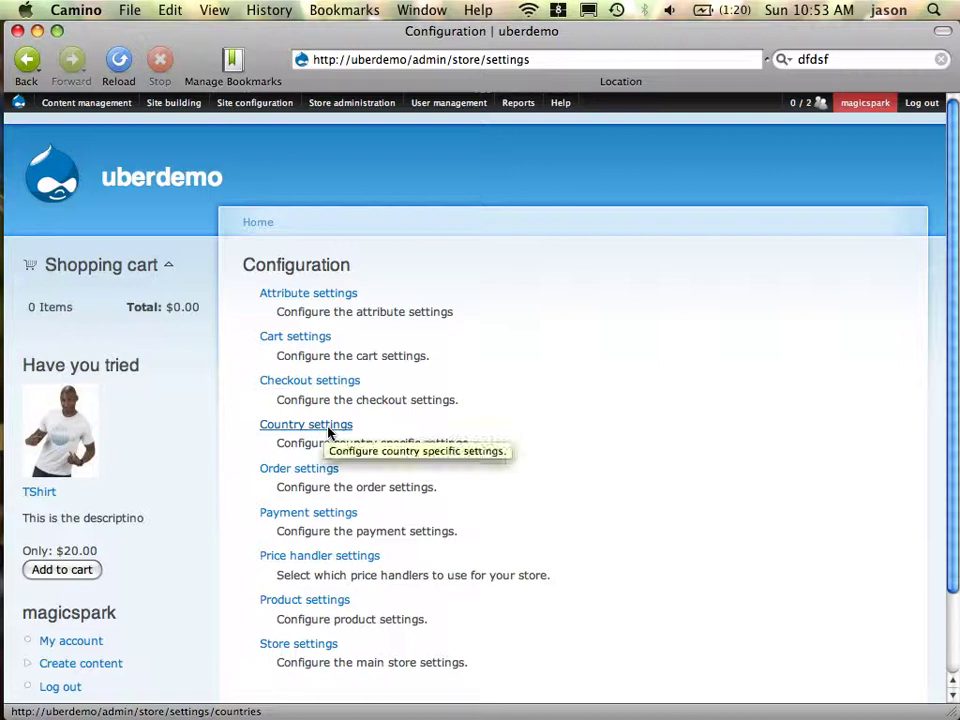
scroll(328, 430, down, 3)
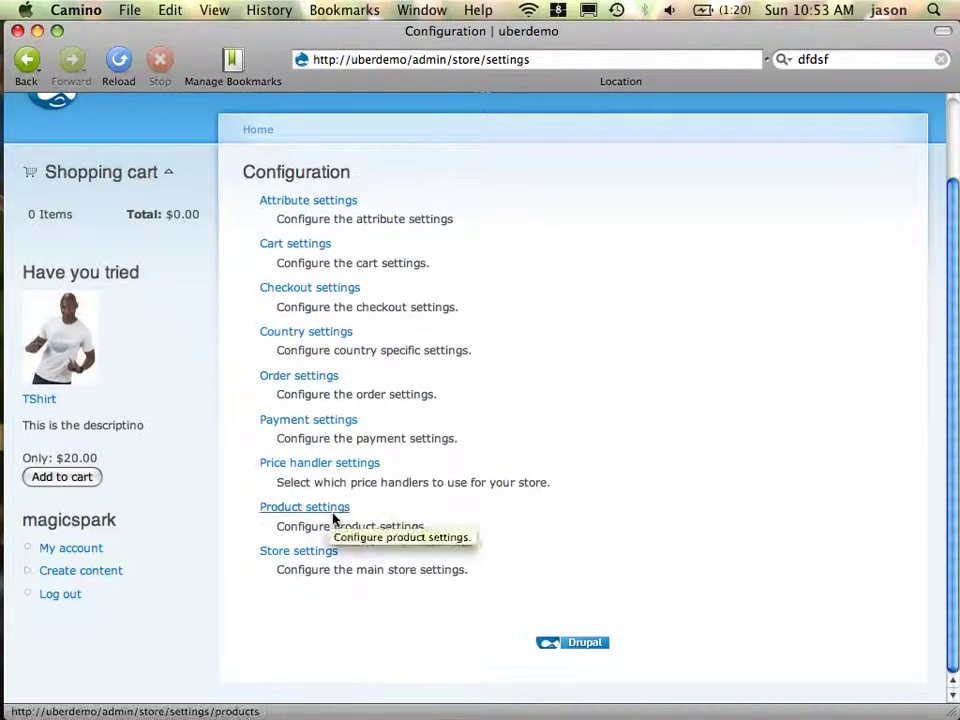
click(333, 516)
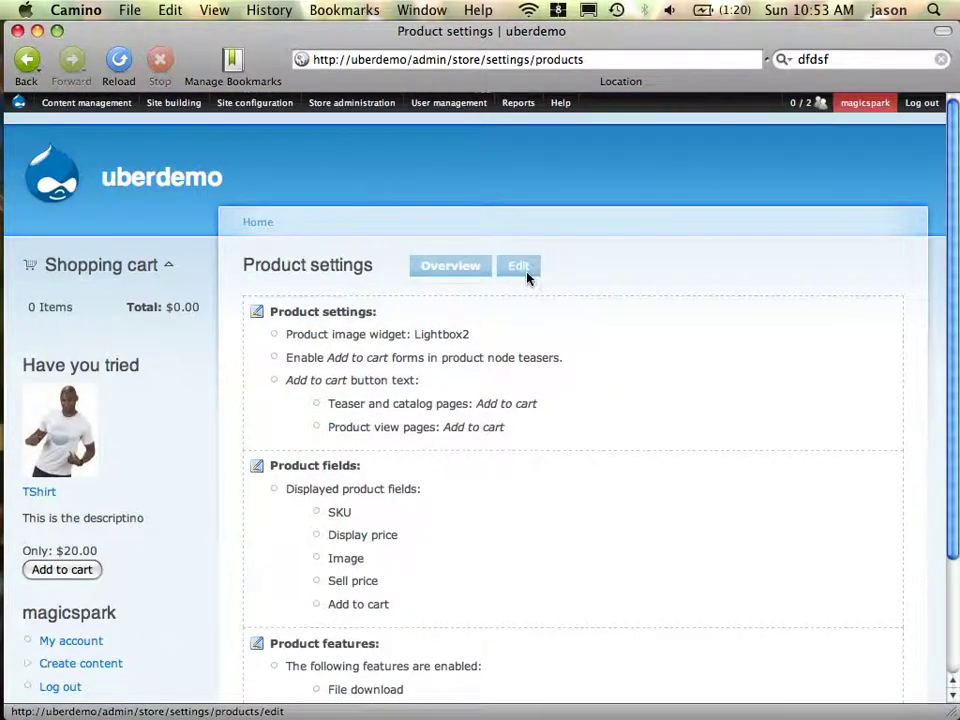
click(527, 276)
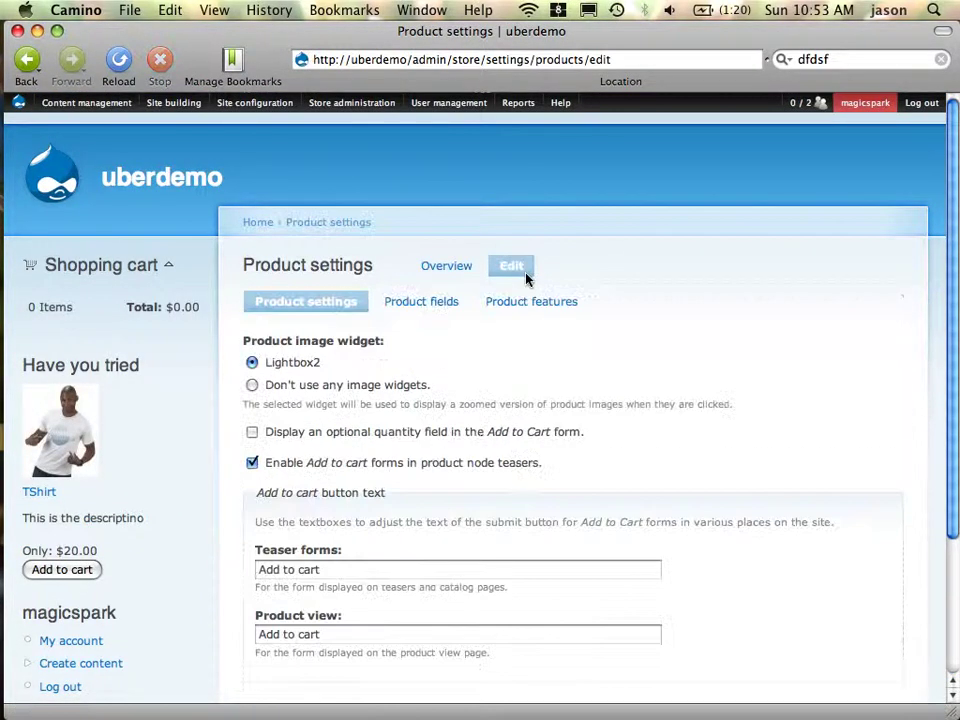
click(536, 313)
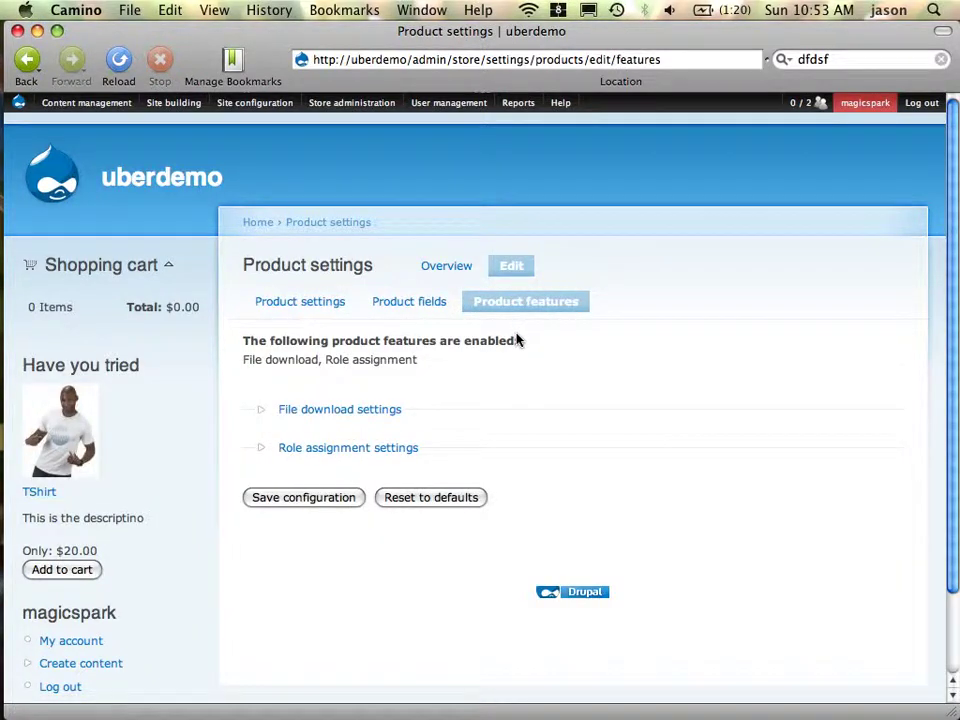
Expand the Role assignment settings and keep member as the default role
scroll(514, 336, down, 3)
click(390, 357)
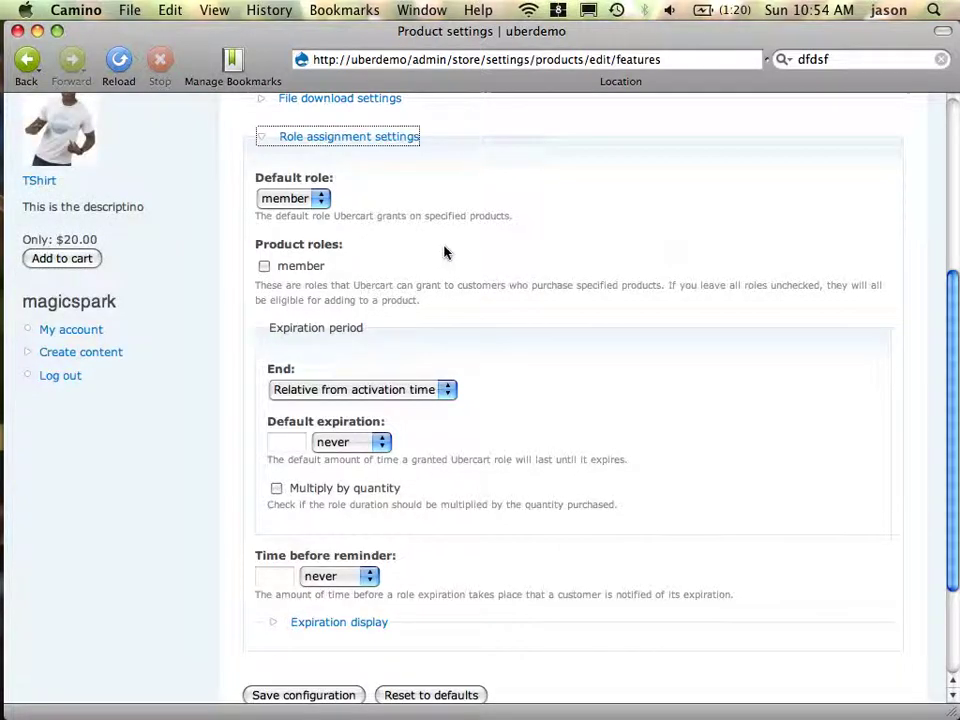
click(321, 200)
click(321, 200)
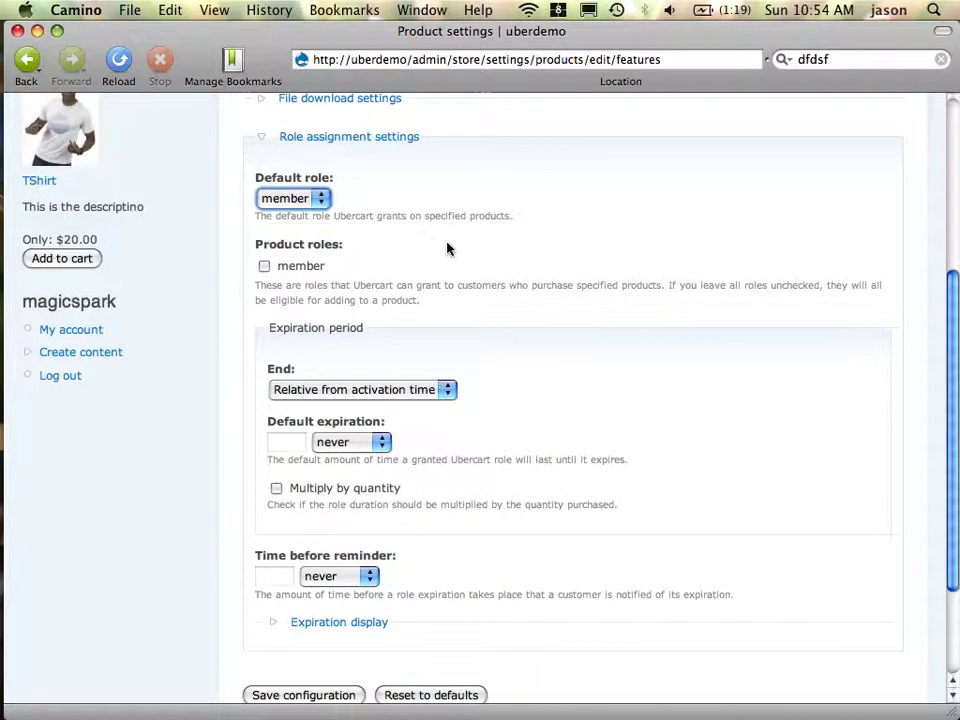
Keep End relative from activation time, set default expiration to 1 year, and save
scroll(453, 250, down, 1)
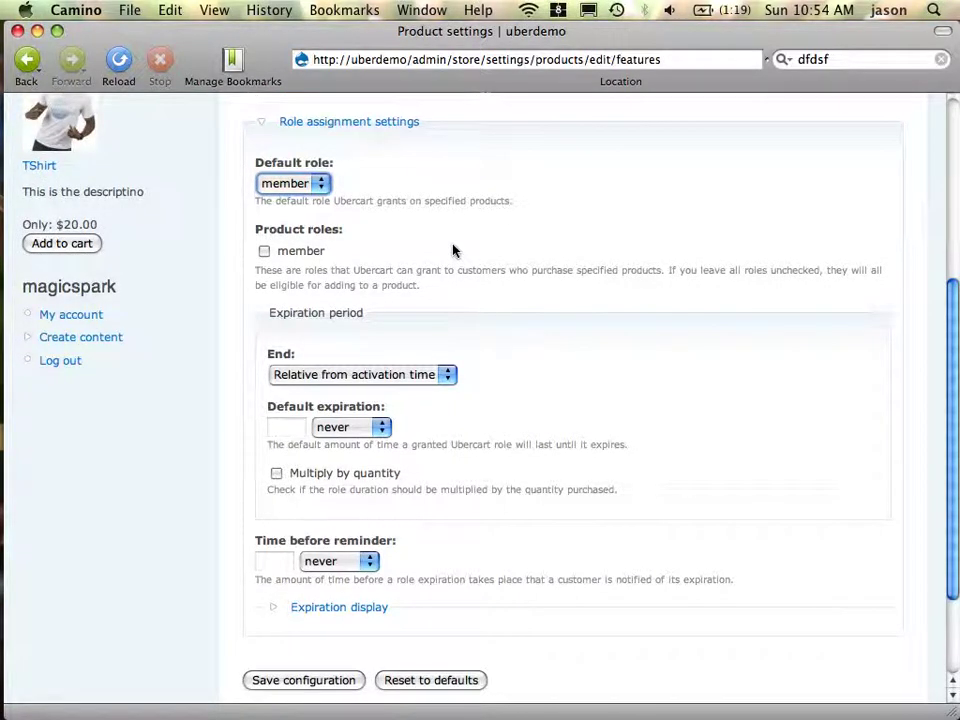
scroll(440, 250, down, 5)
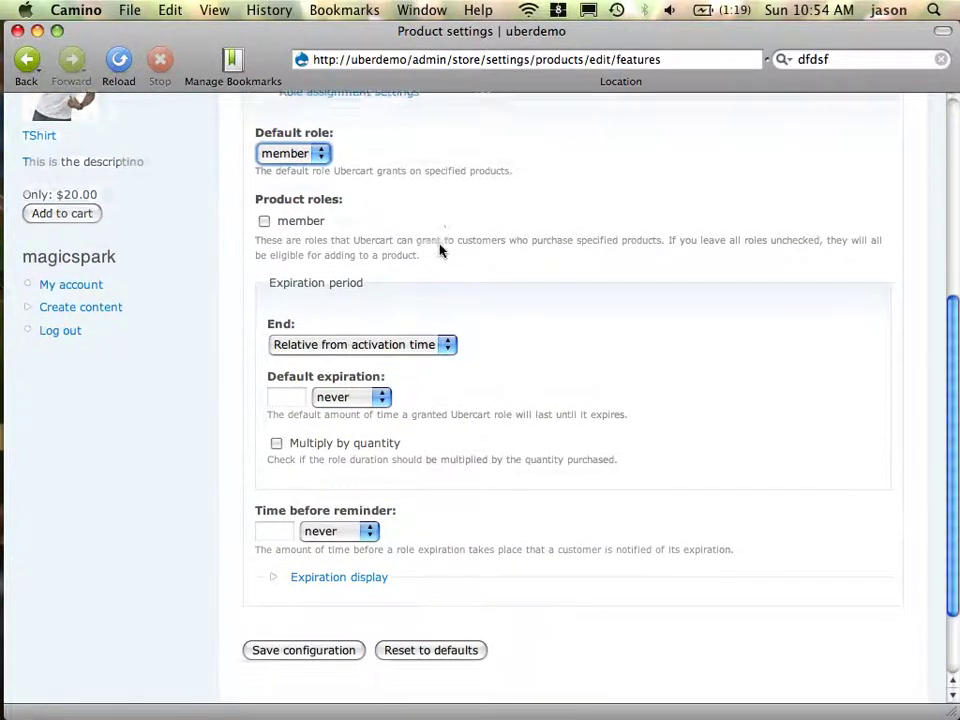
scroll(440, 250, down, 1)
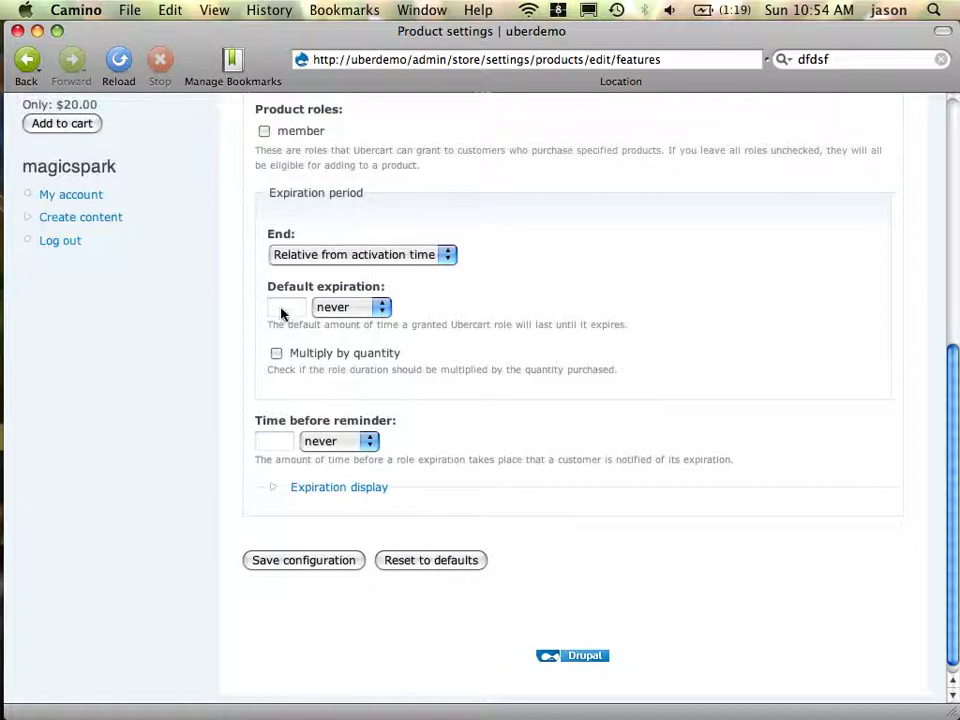
click(316, 257)
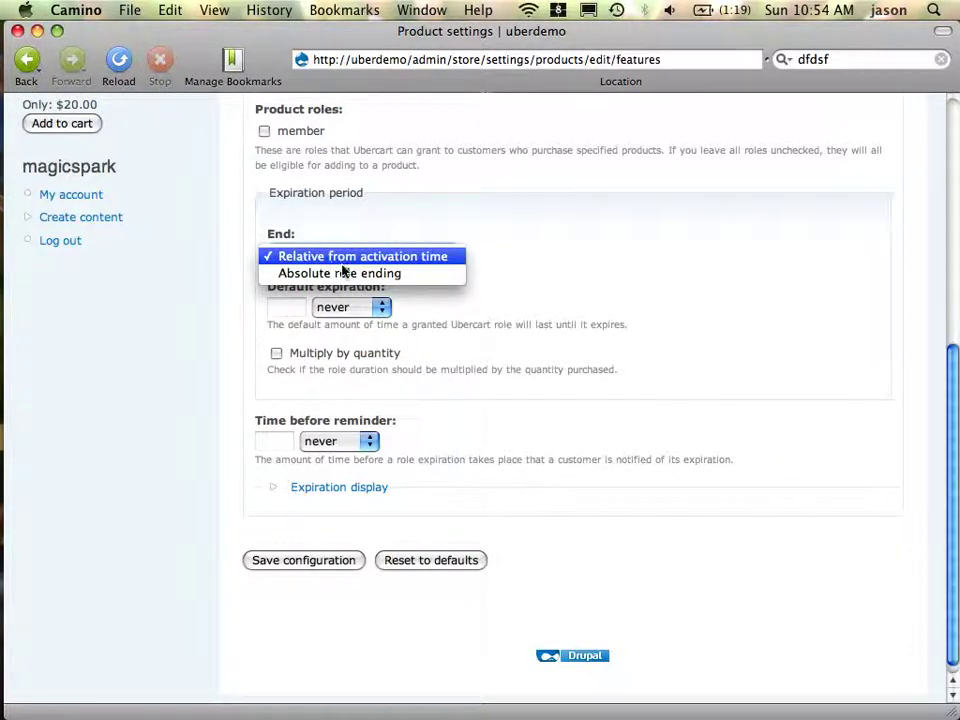
click(383, 243)
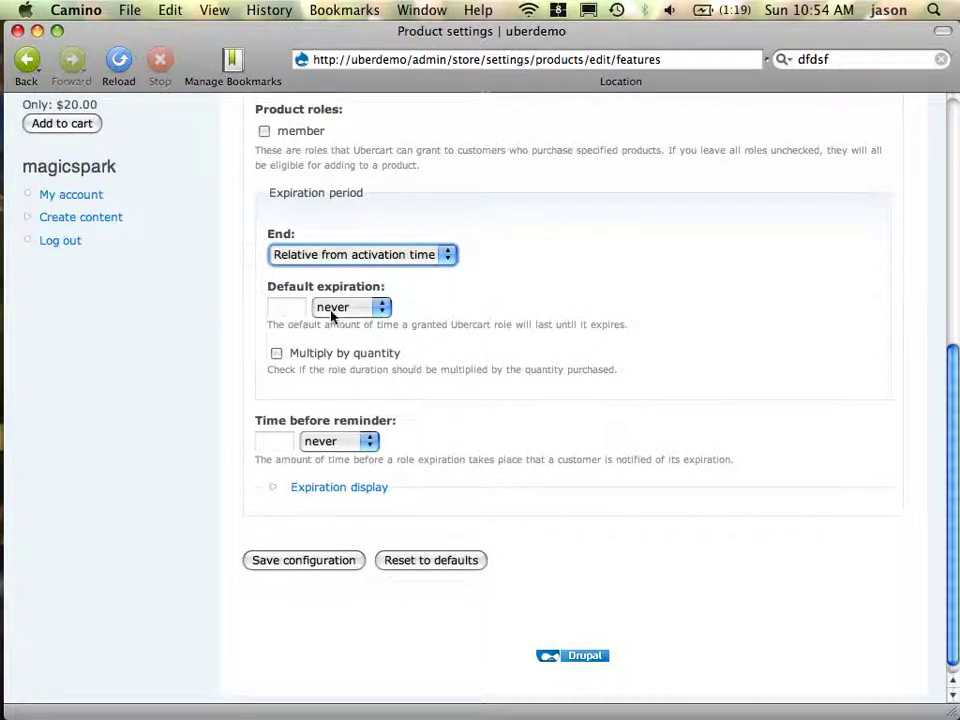
click(366, 312)
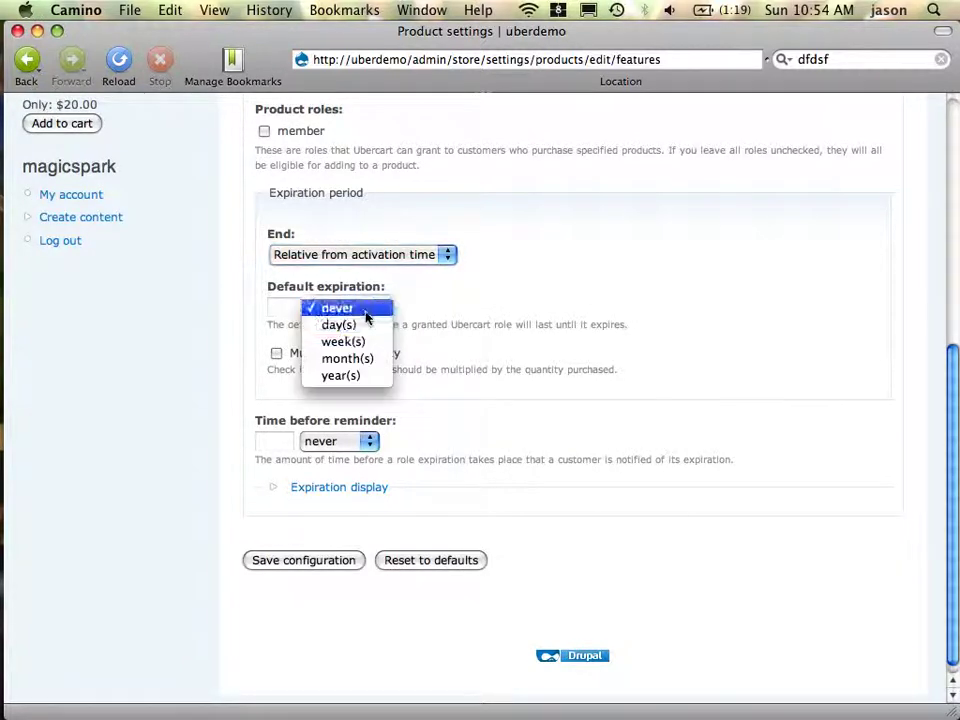
click(357, 379)
click(285, 313)
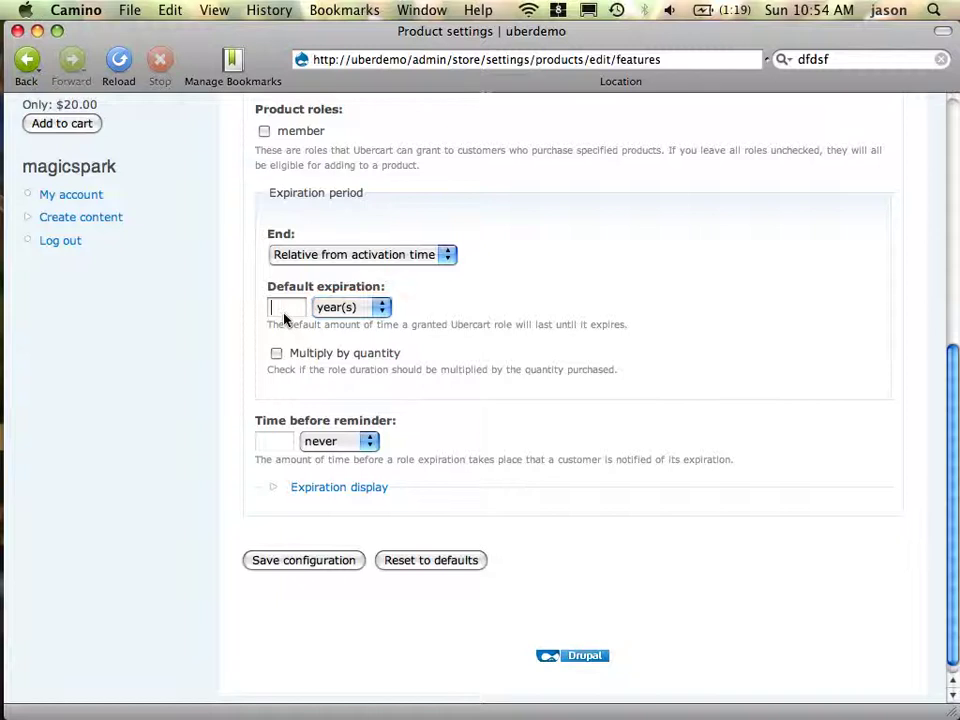
text(1)
click(297, 566)
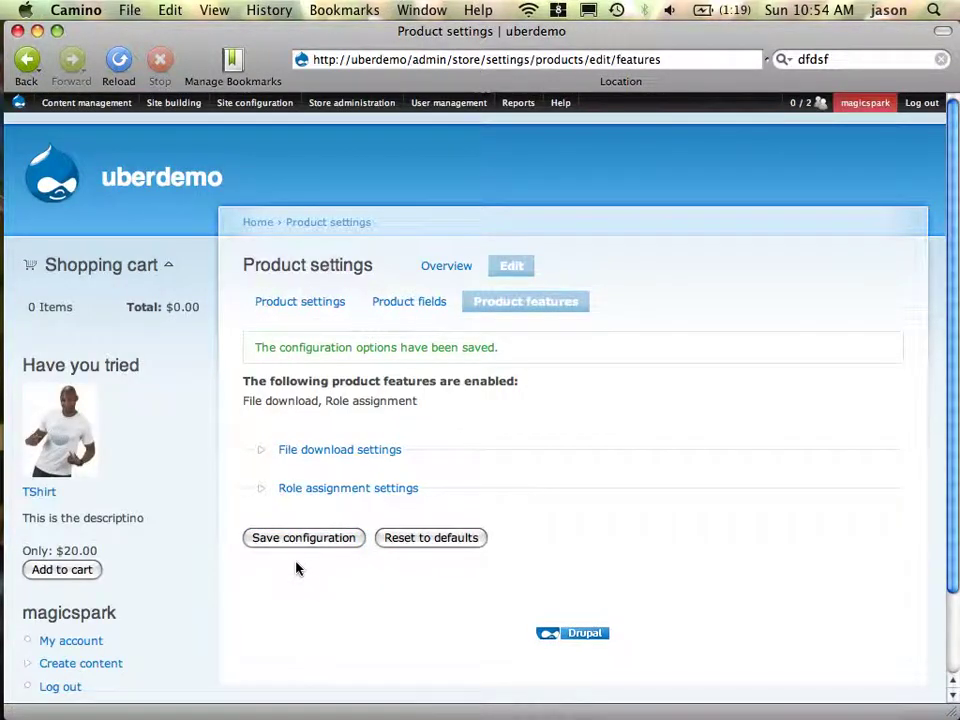
Navigate via Store configuration to Store administration > Products > Manage classes
mouse_move(258, 104)
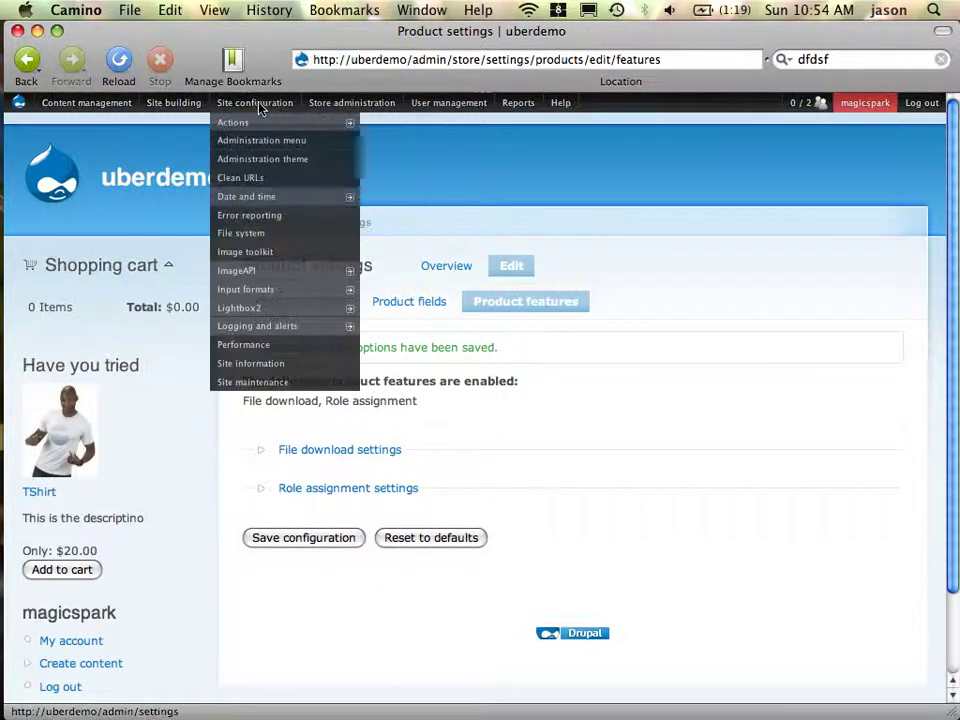
mouse_move(317, 107)
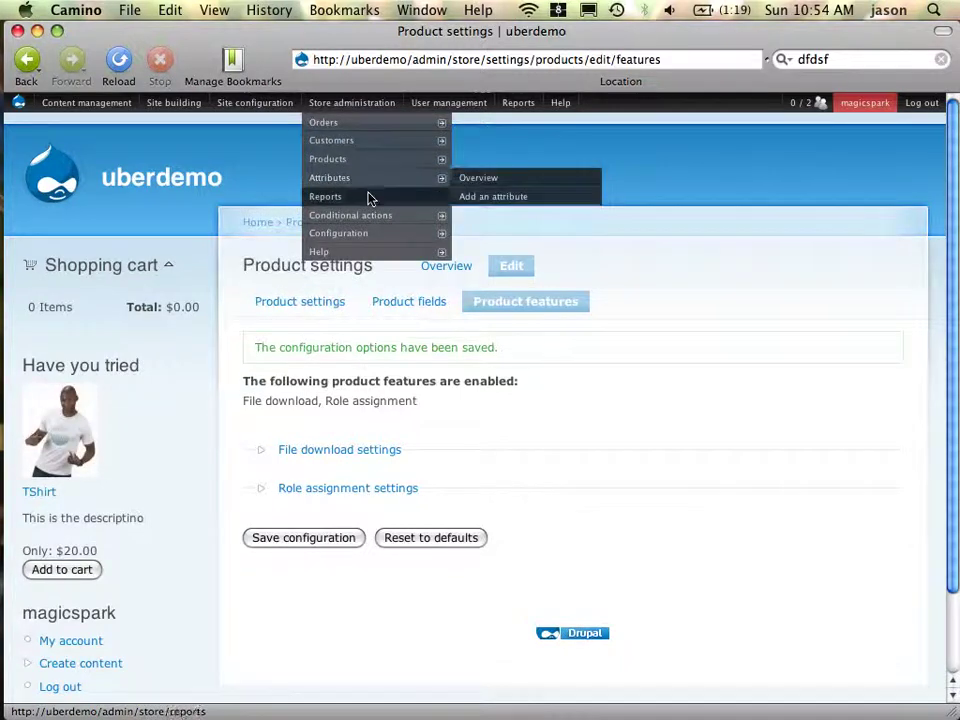
mouse_move(373, 168)
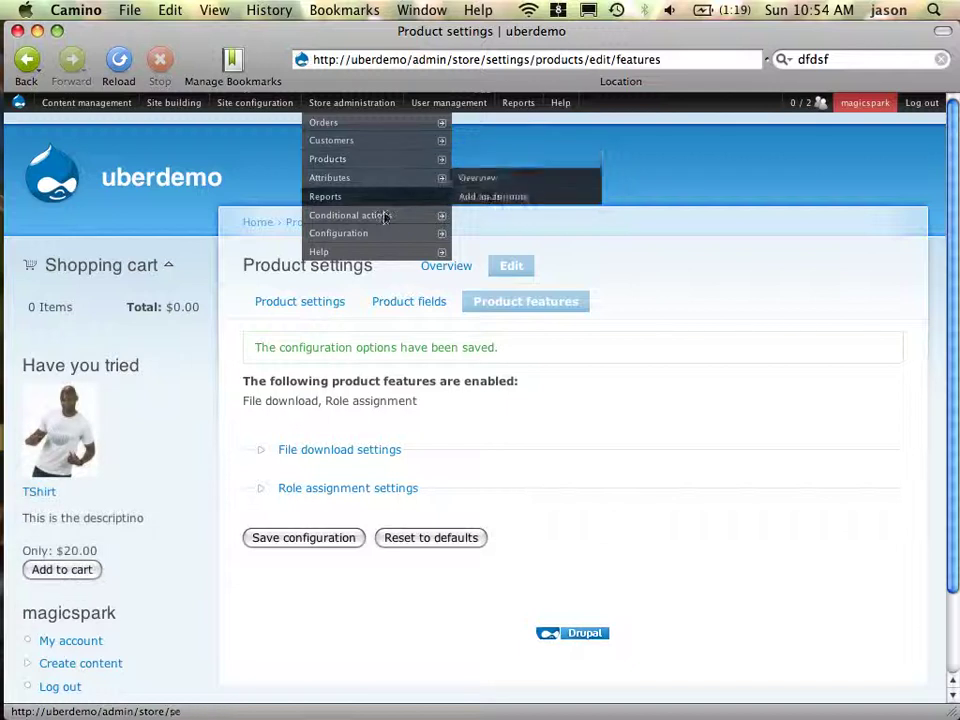
mouse_move(373, 231)
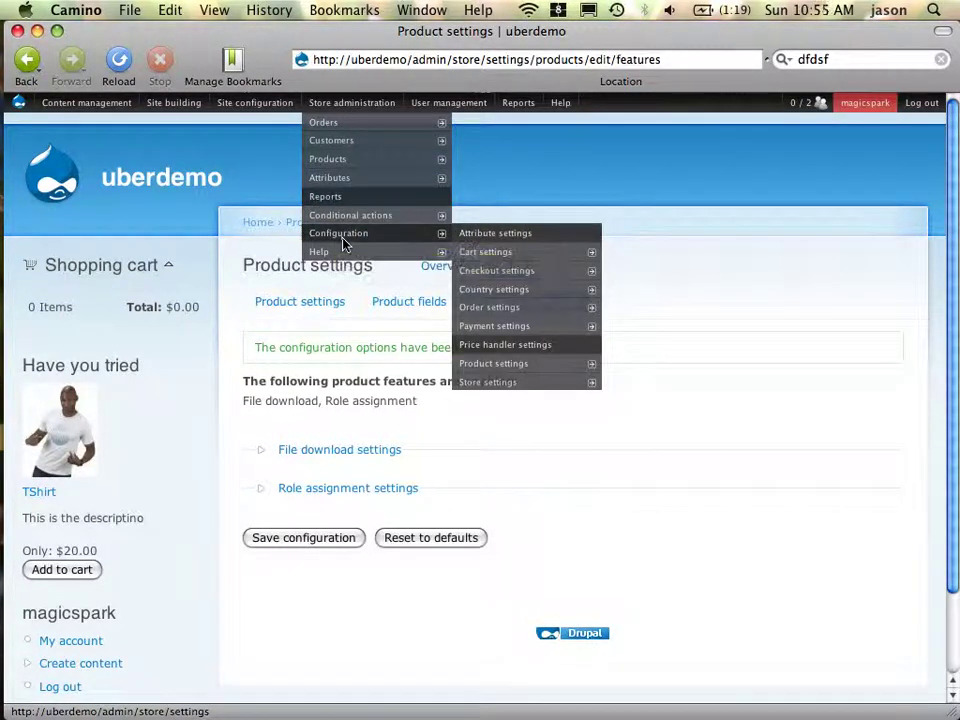
click(342, 239)
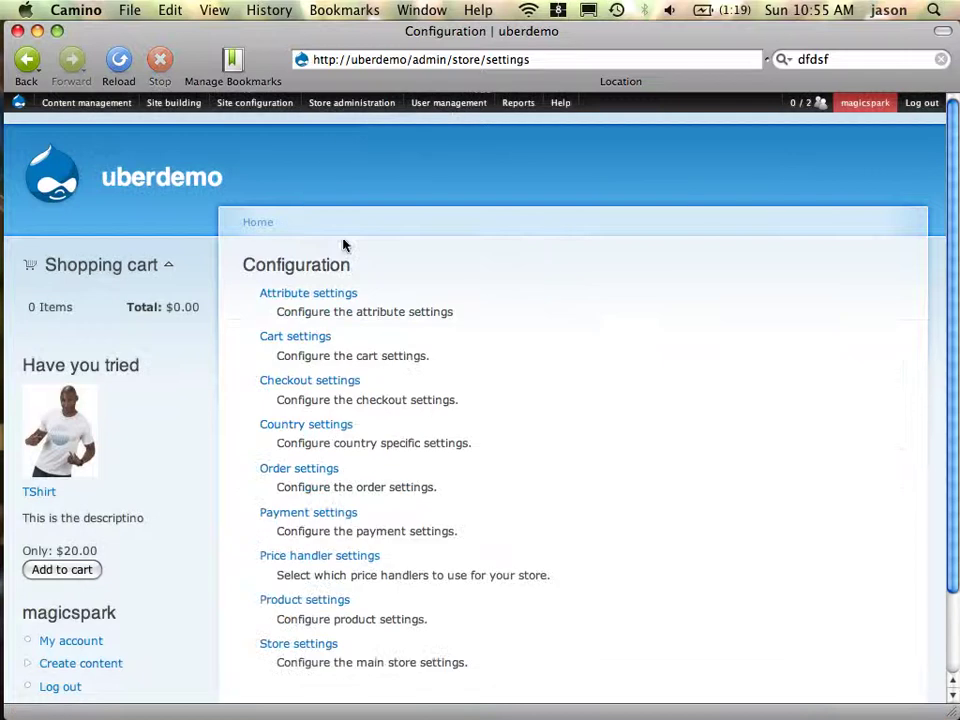
scroll(400, 261, down, 3)
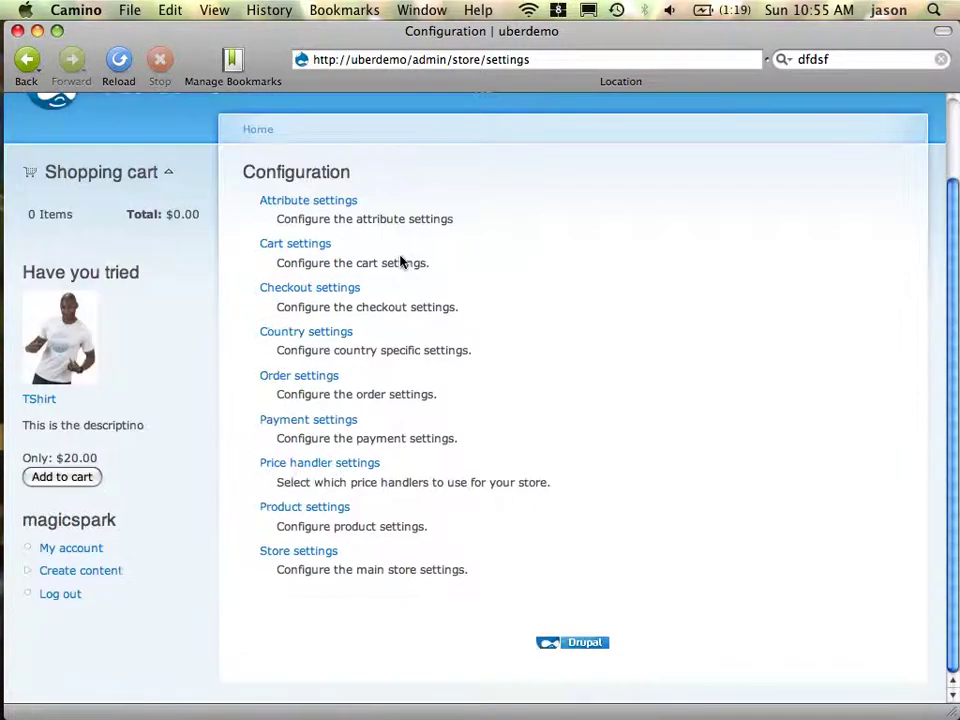
click(308, 512)
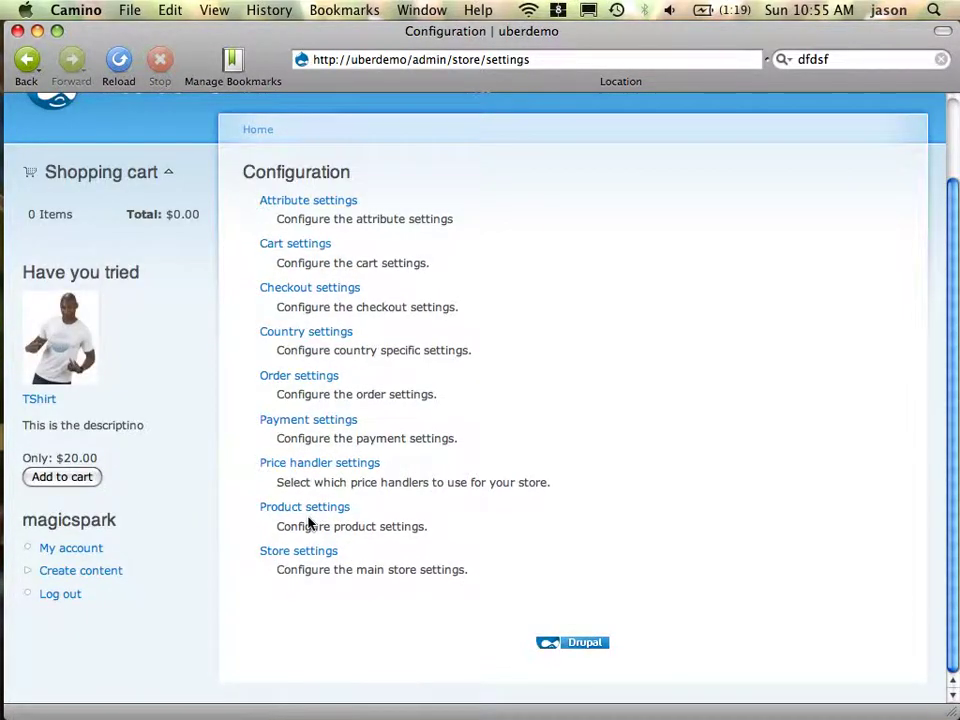
scroll(308, 520, up, 3)
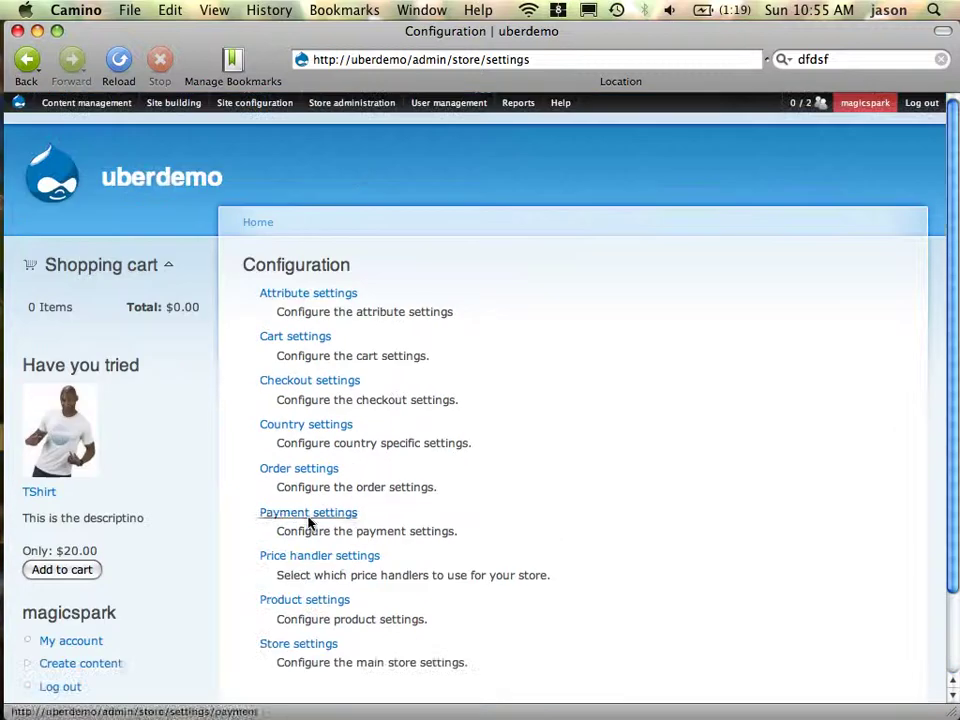
mouse_move(347, 96)
mouse_move(344, 166)
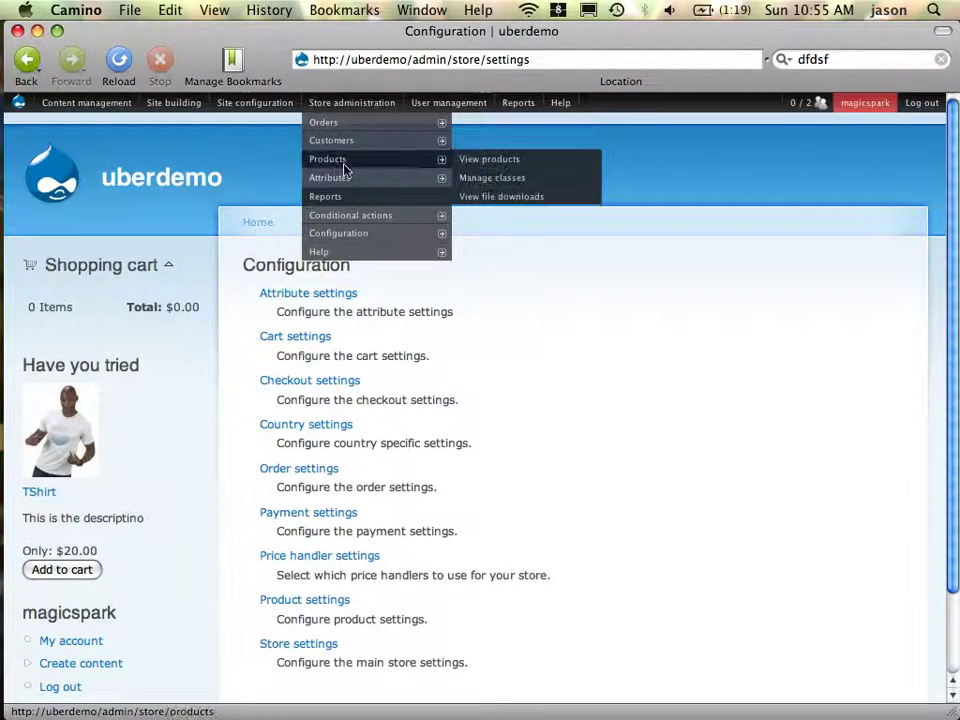
click(486, 186)
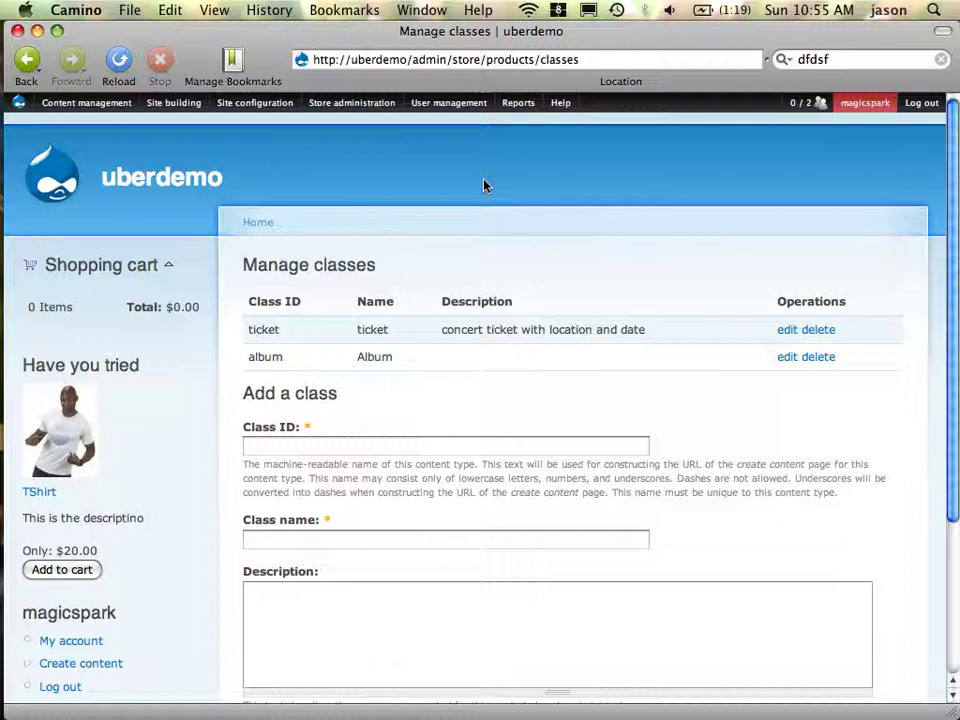
Submit a class with ID and name 'membership' and description 'Used to purchase a Role promotion'
right_click(349, 452)
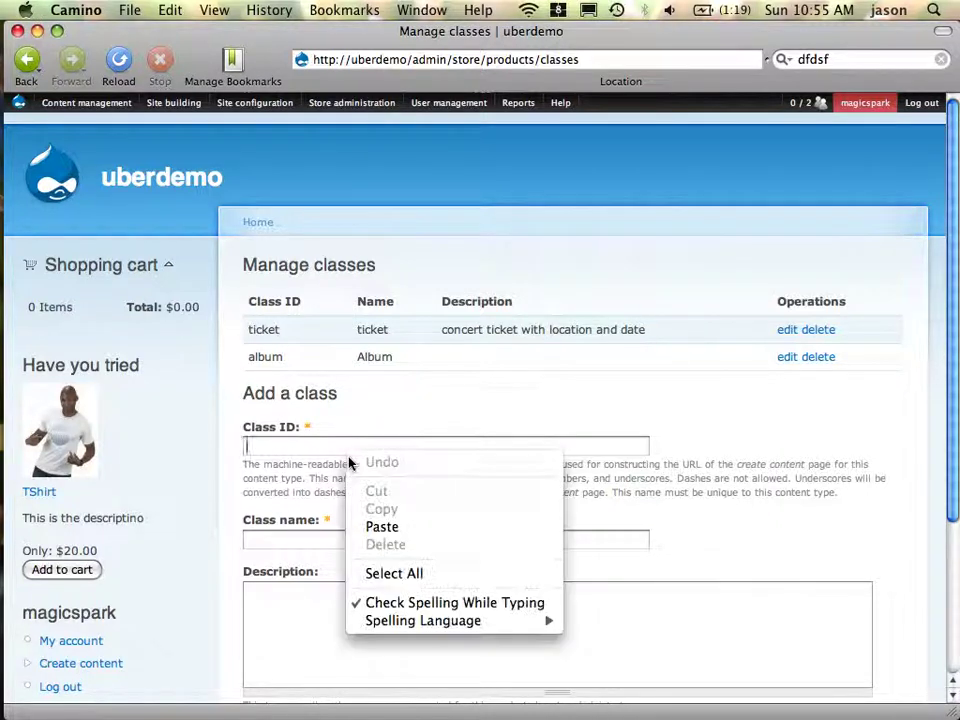
click(344, 446)
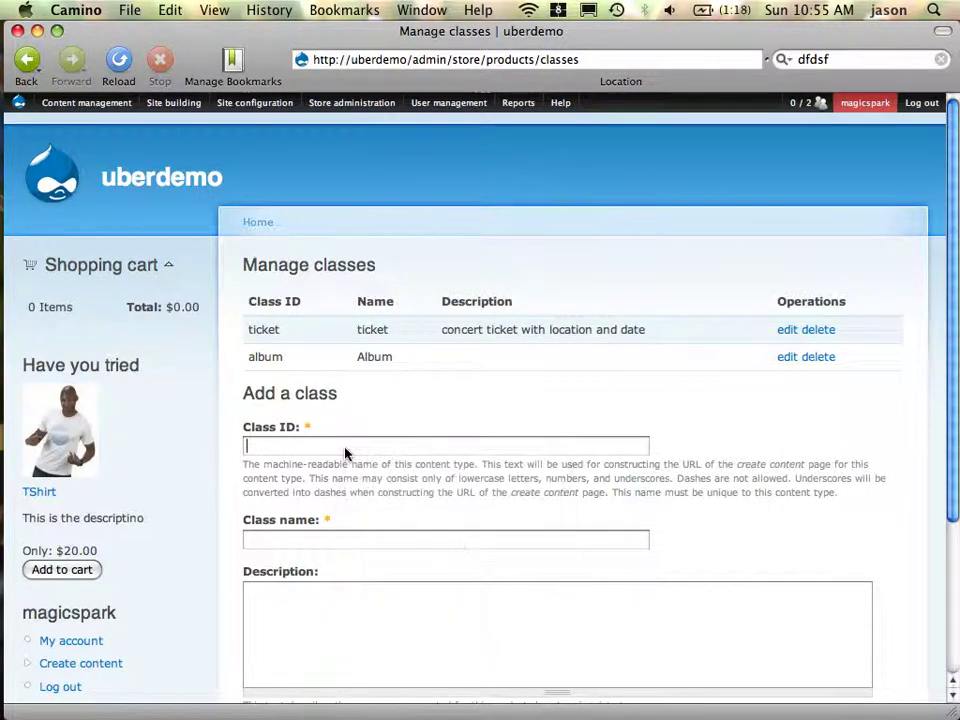
text(membership)
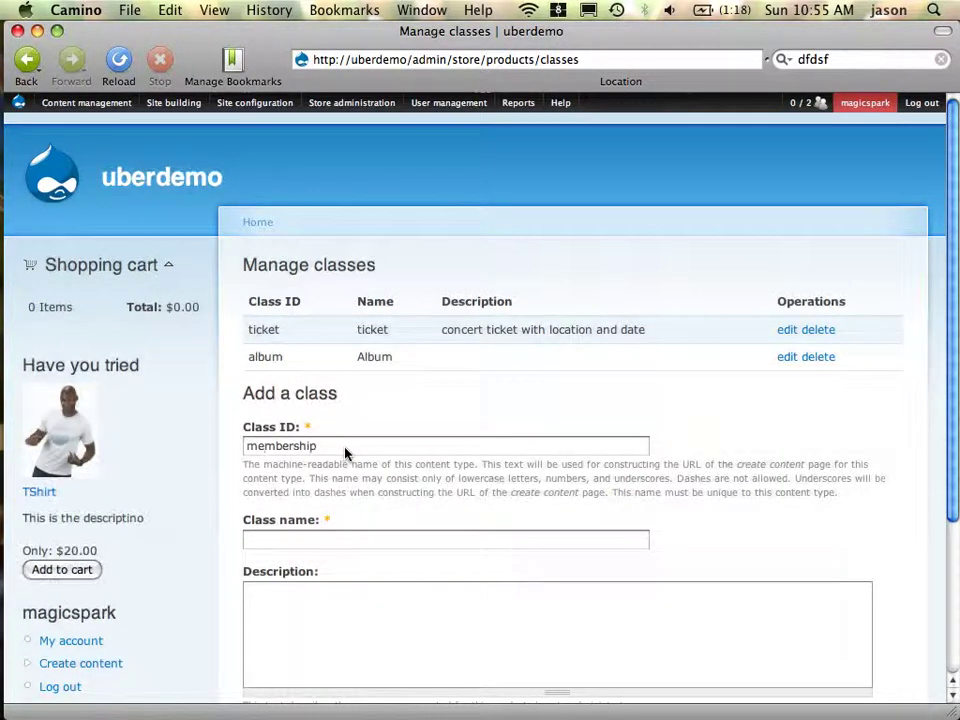
key(Tab)
text(membership)
key(Tab)
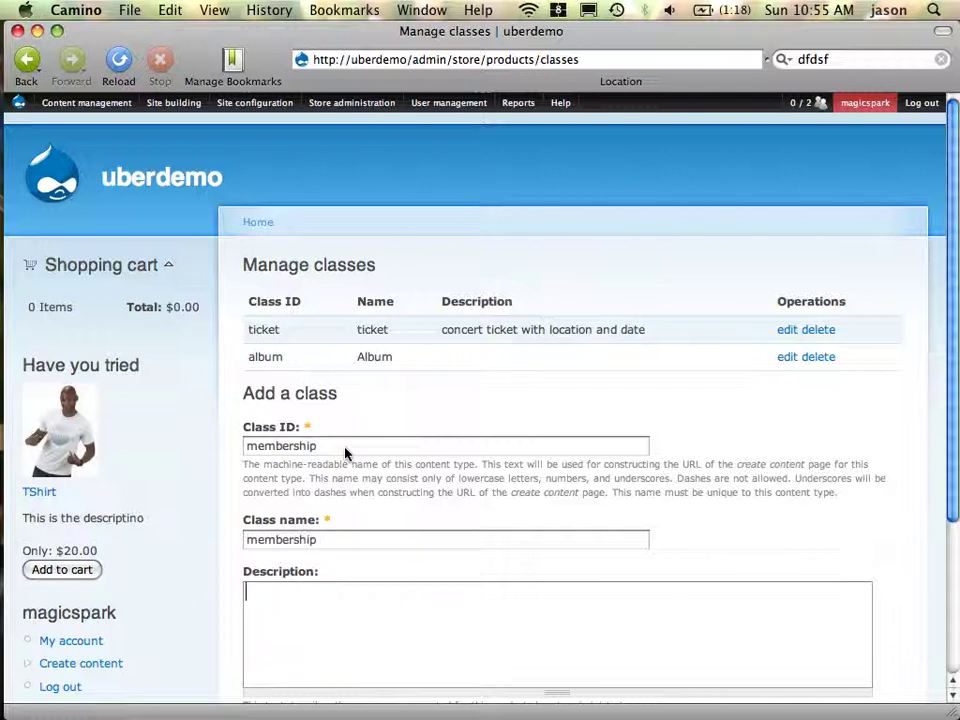
text(Used to purchase a)
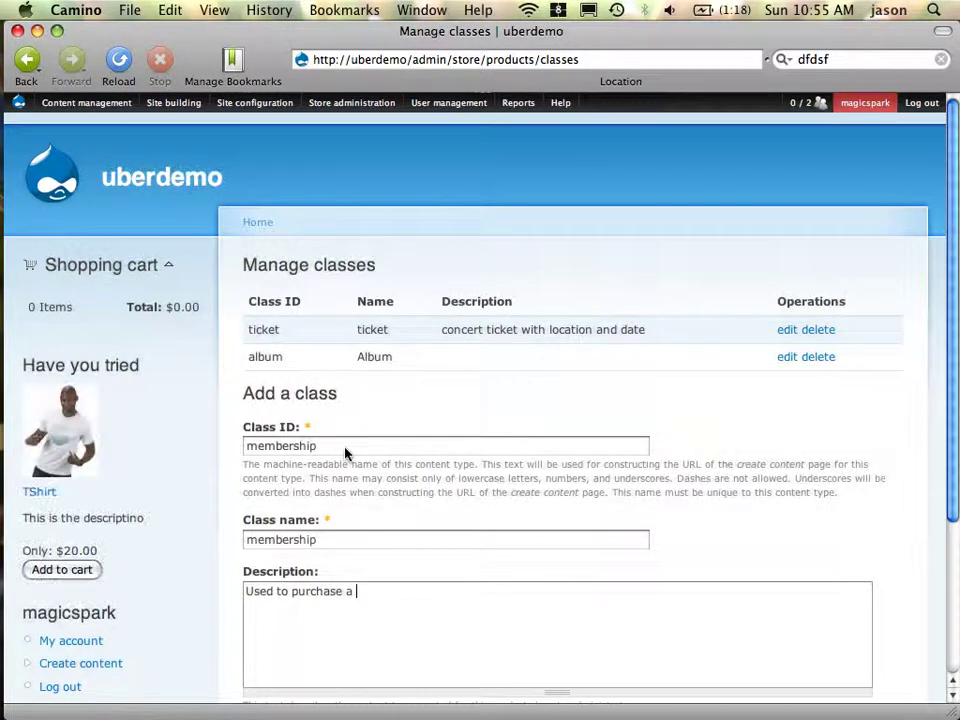
text( Role promotion)
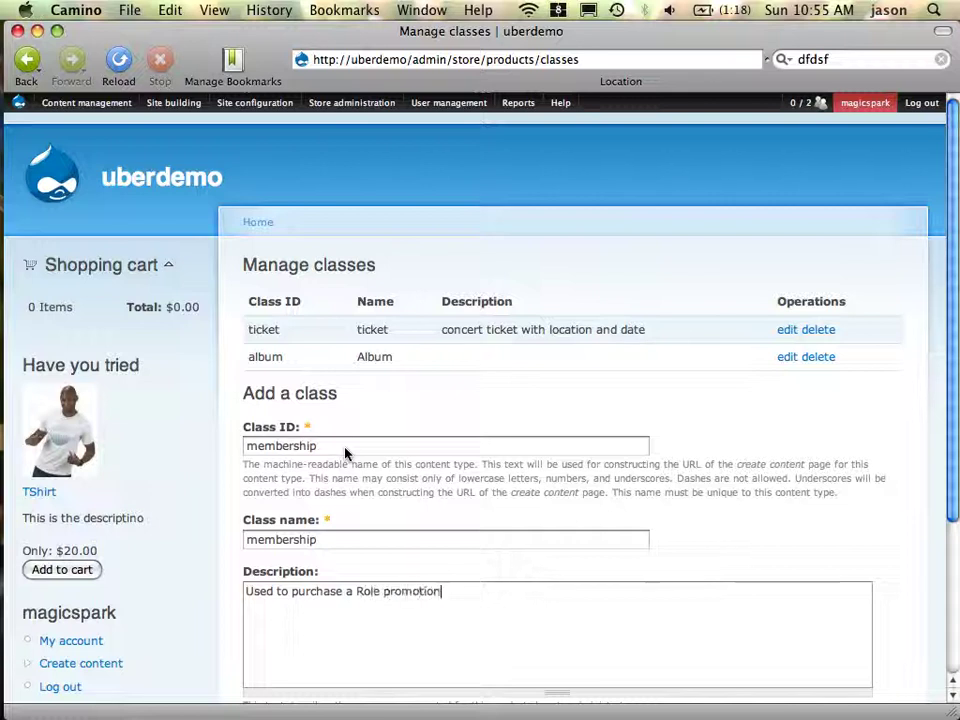
scroll(531, 461, down, 5)
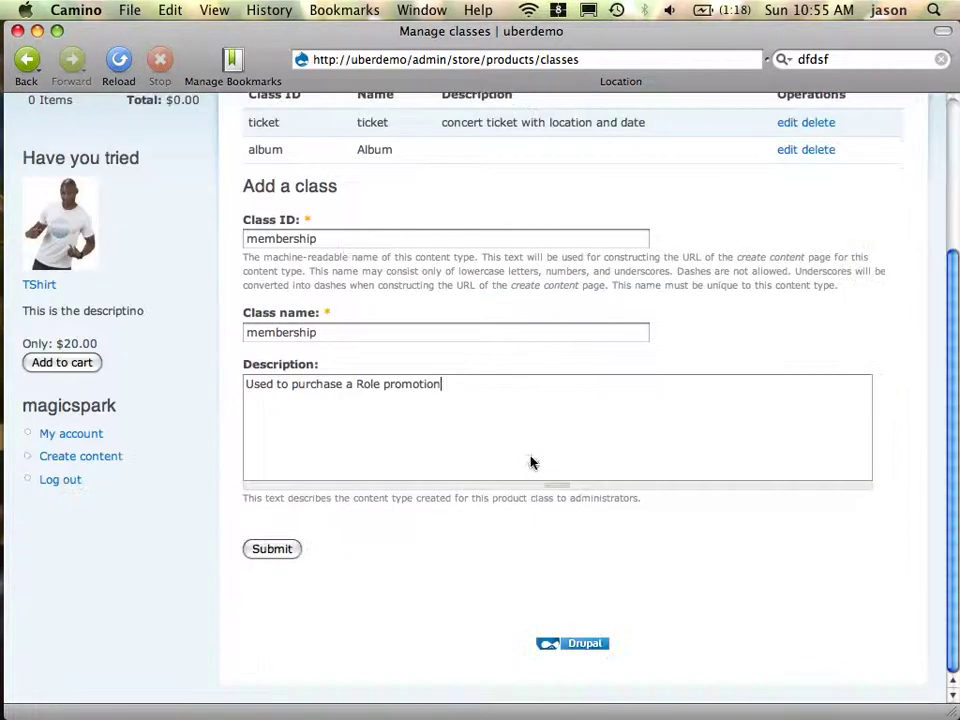
click(279, 552)
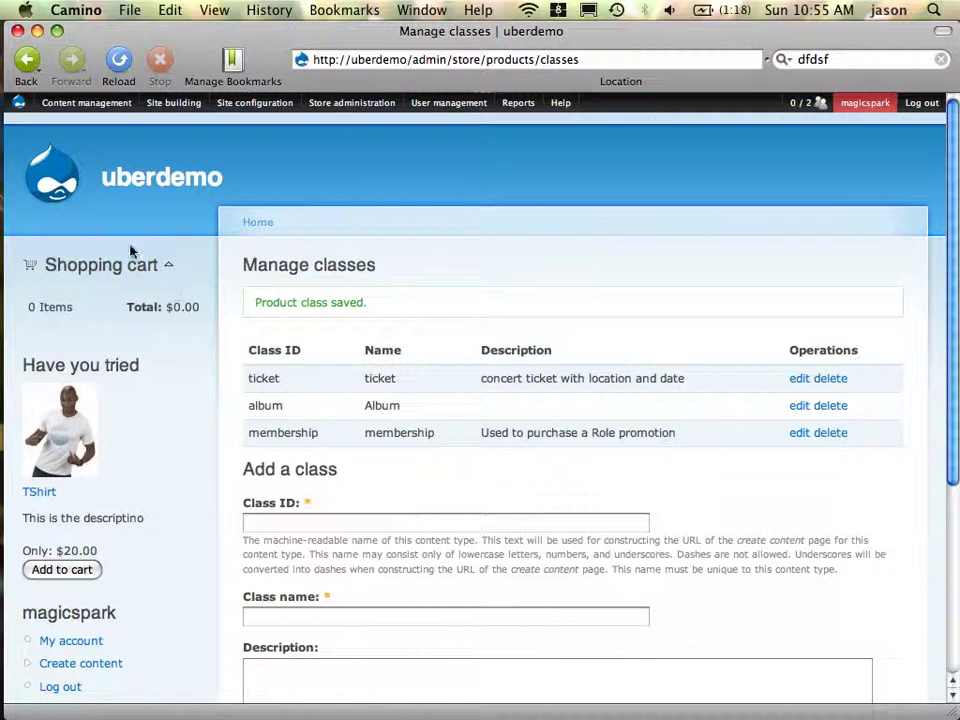
mouse_move(82, 112)
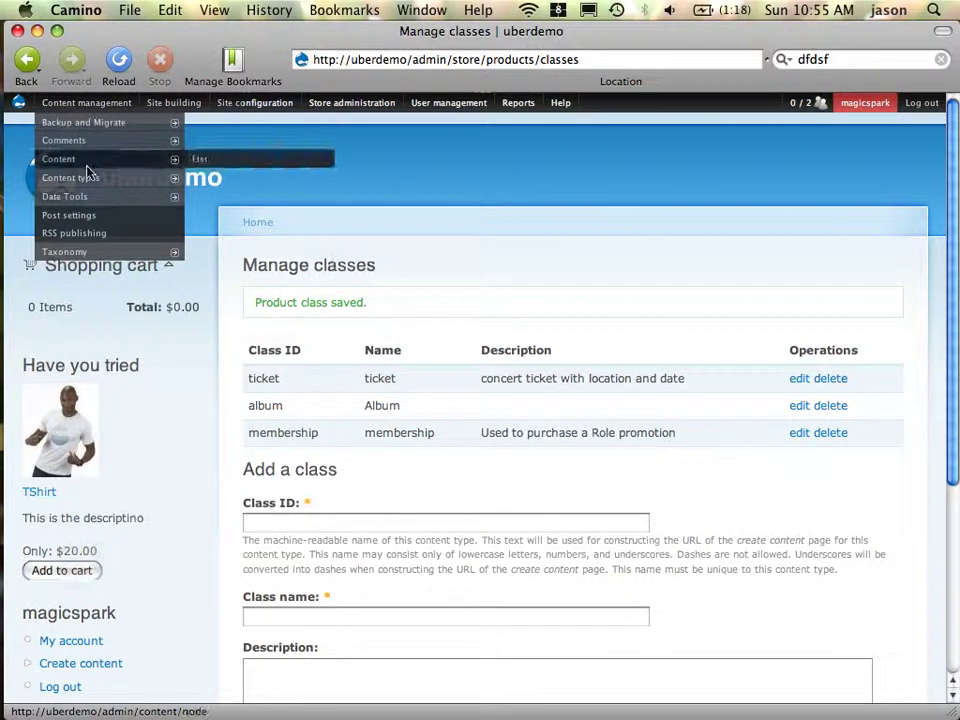
mouse_move(148, 166)
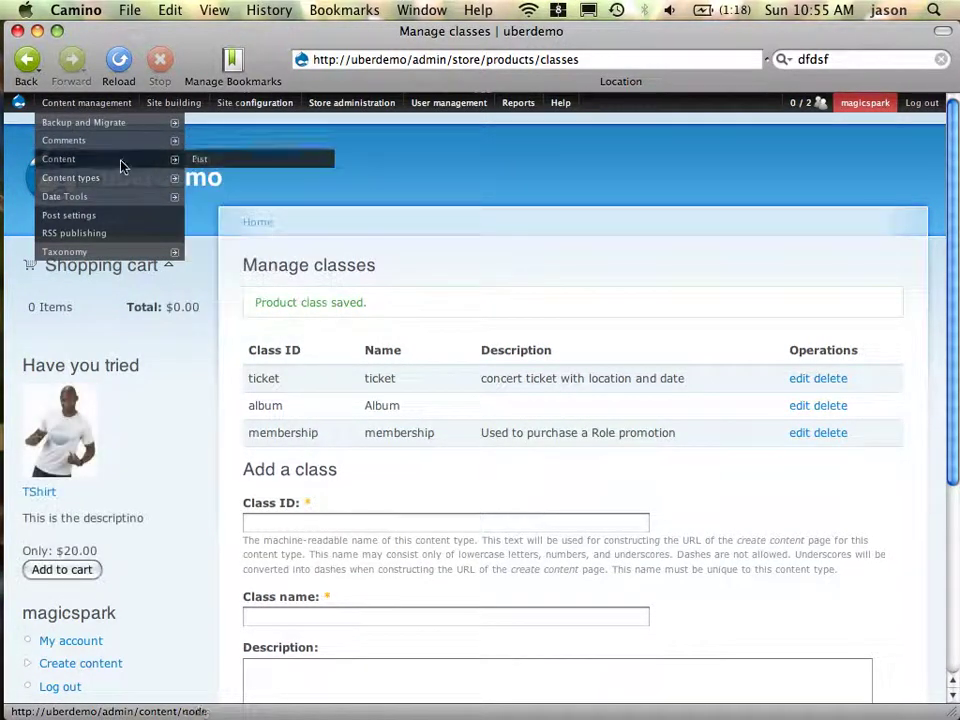
right_click(176, 366)
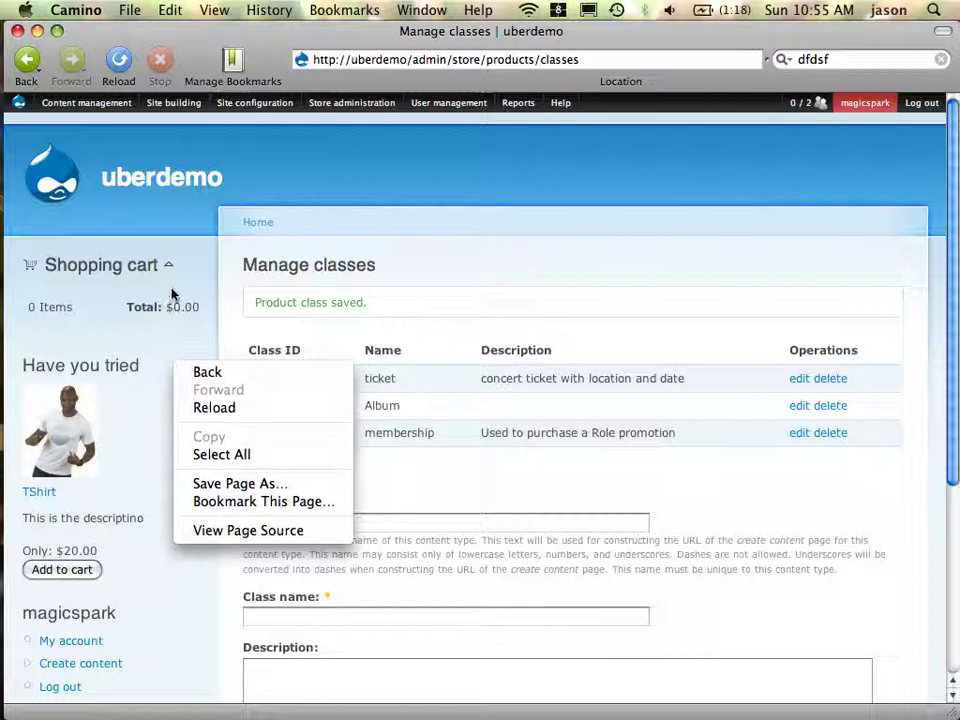
click(419, 64)
right_click(421, 65)
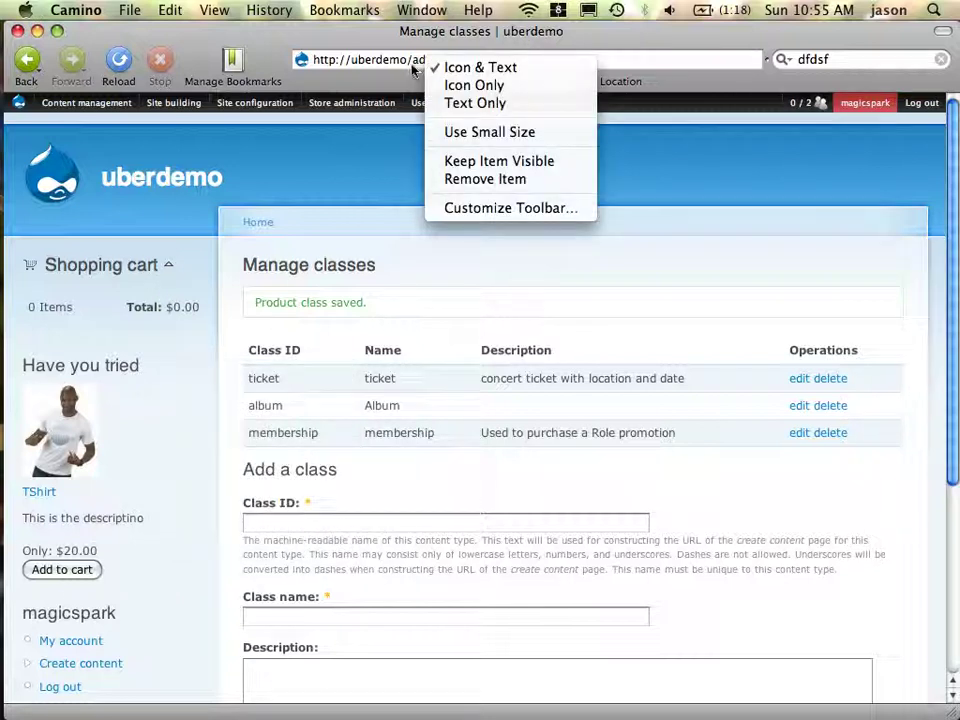
click(418, 64)
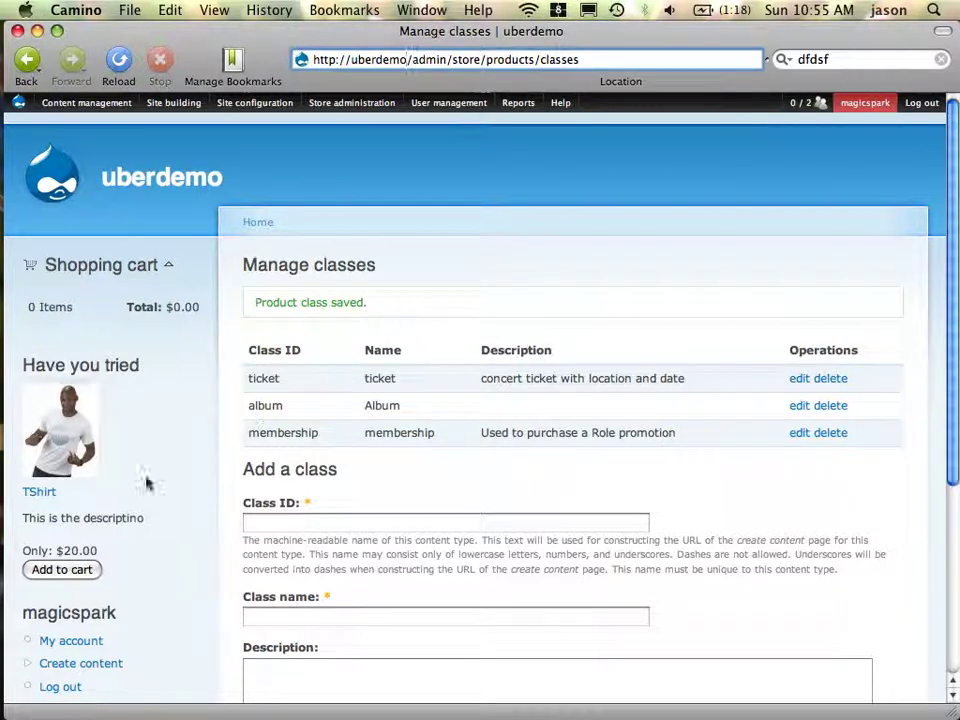
Start a new Membership product named 'member', described as 'a role that is purchased'
click(110, 667)
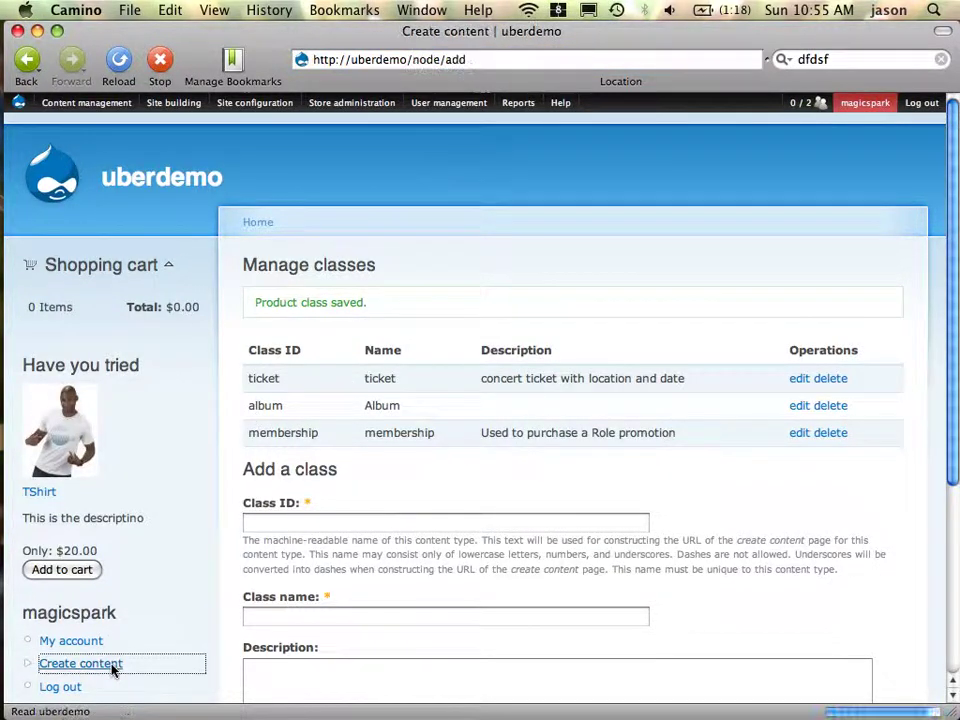
click(296, 322)
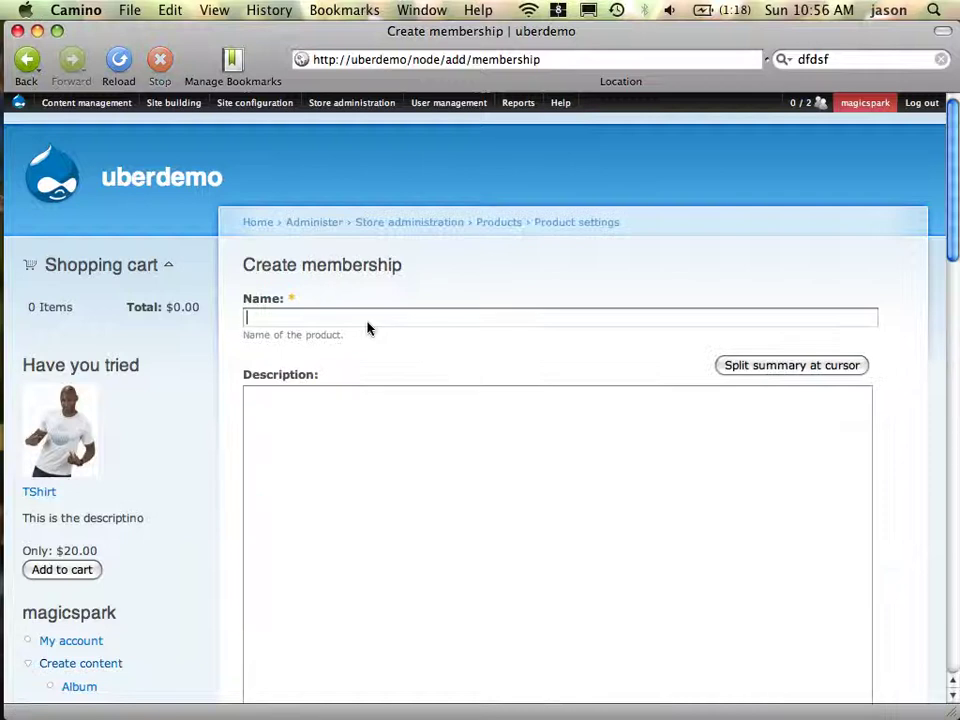
text(member)
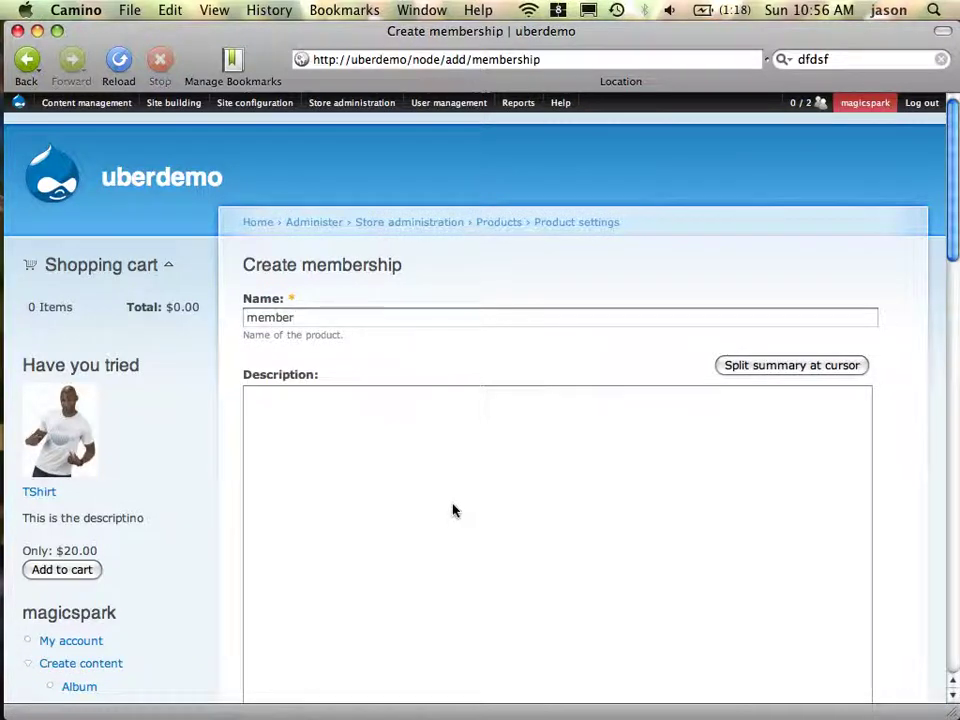
click(453, 511)
text(a )
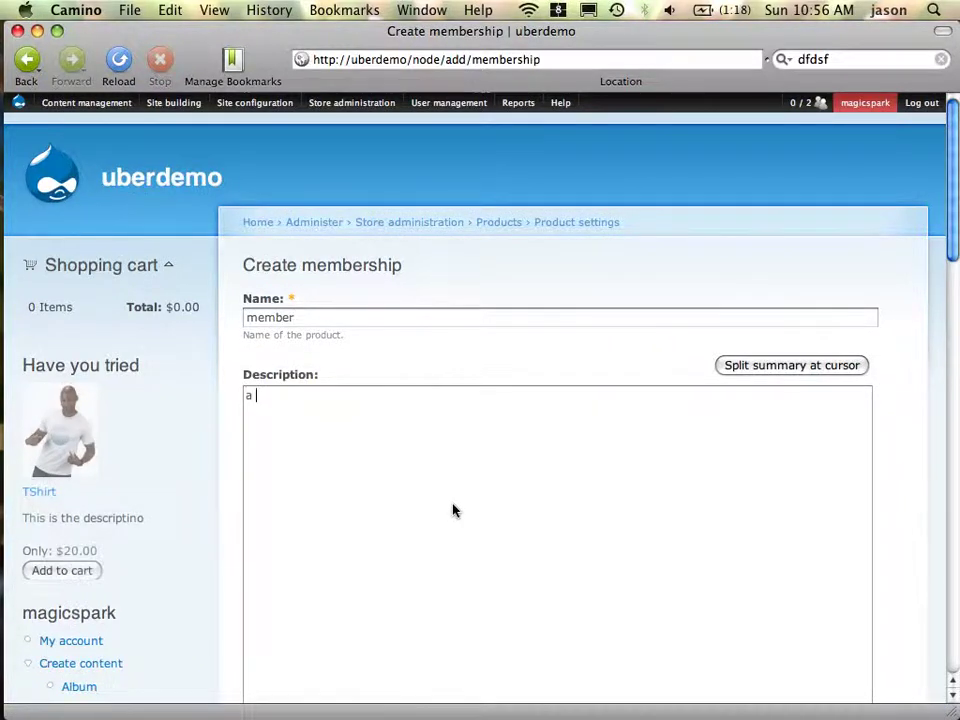
text(rolo)
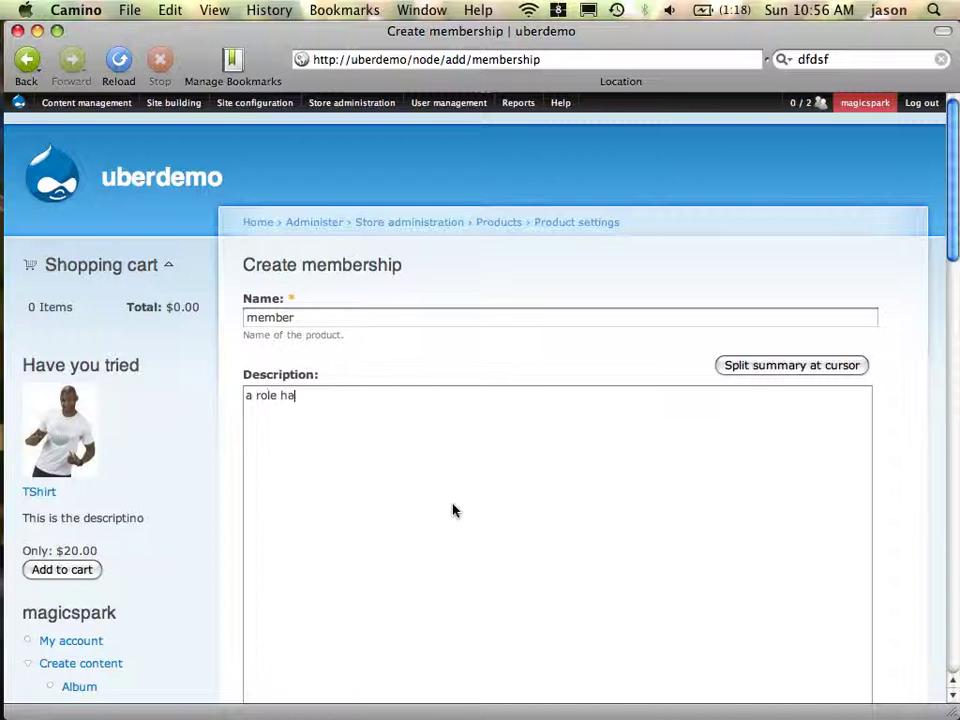
text( that is purchased)
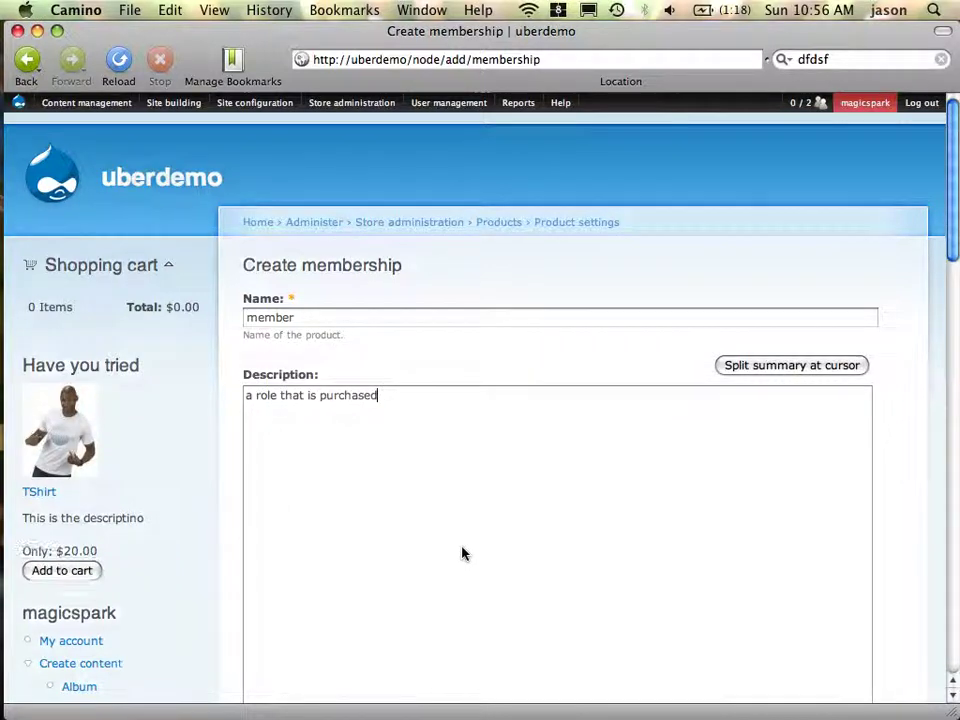
Give the product SKU 'member' and a $10 sell price, then save and continue
scroll(461, 552, down, 10)
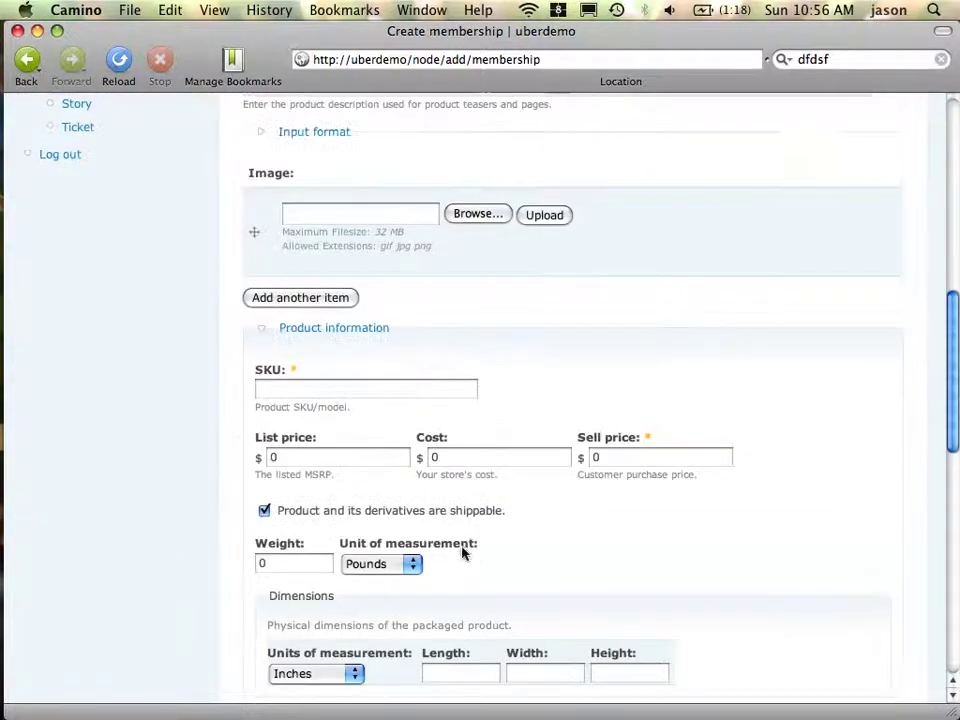
click(404, 394)
text(member)
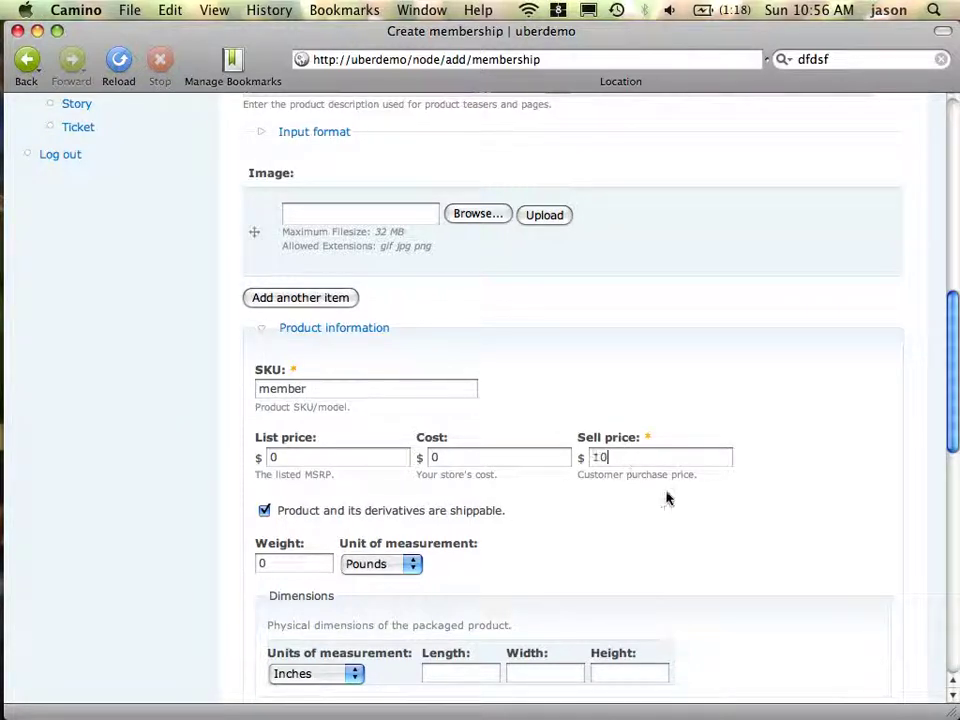
scroll(525, 568, down, 15)
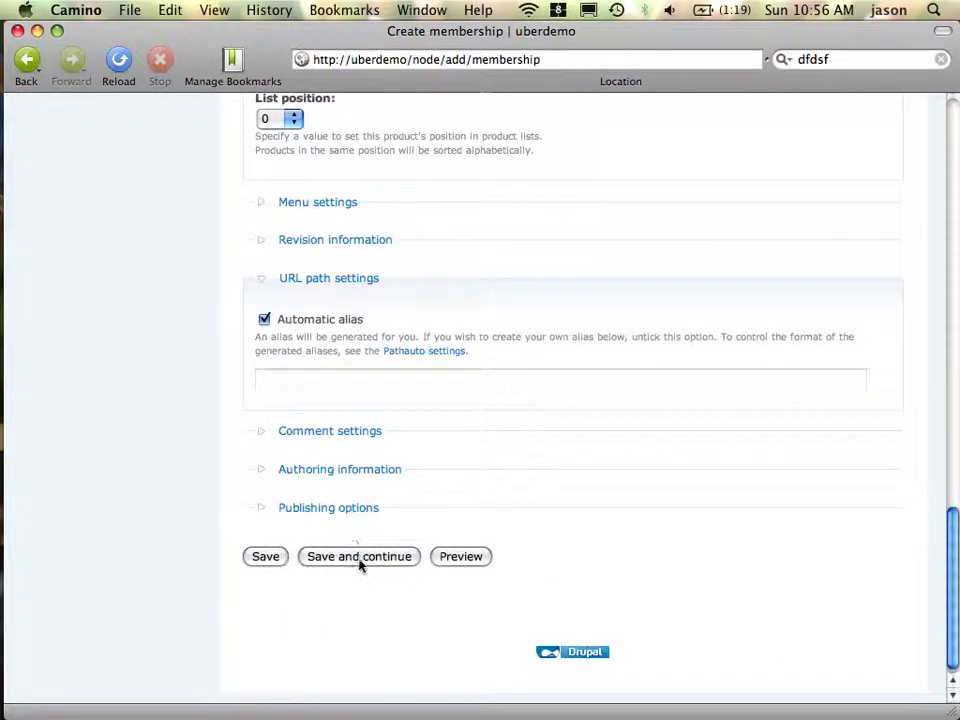
click(360, 562)
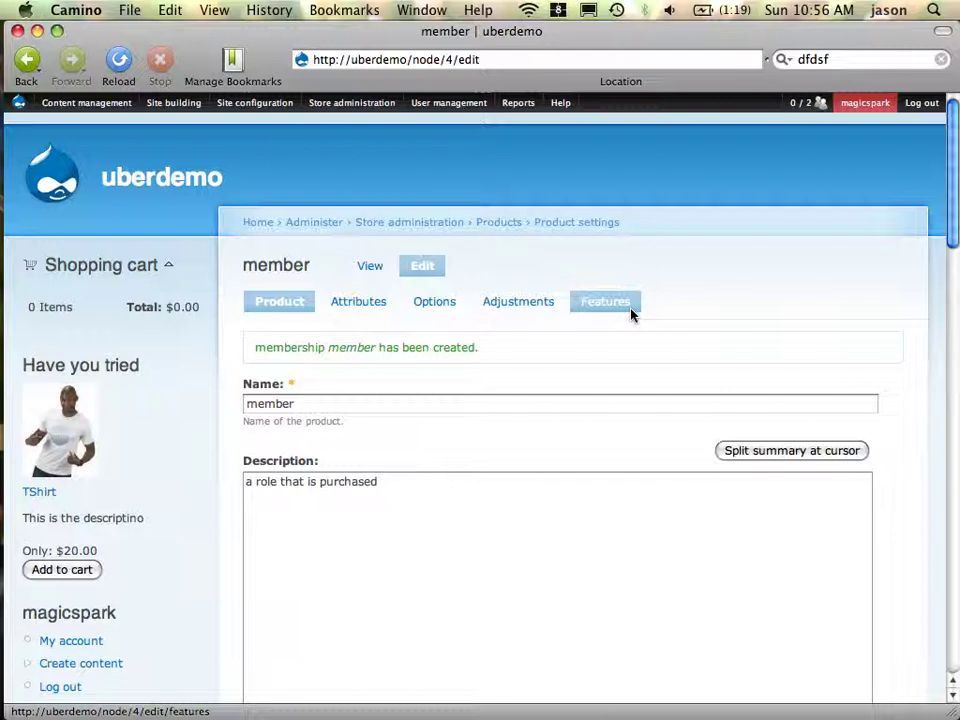
Add and save a Role assignment feature with SKU member granting the member role
click(631, 314)
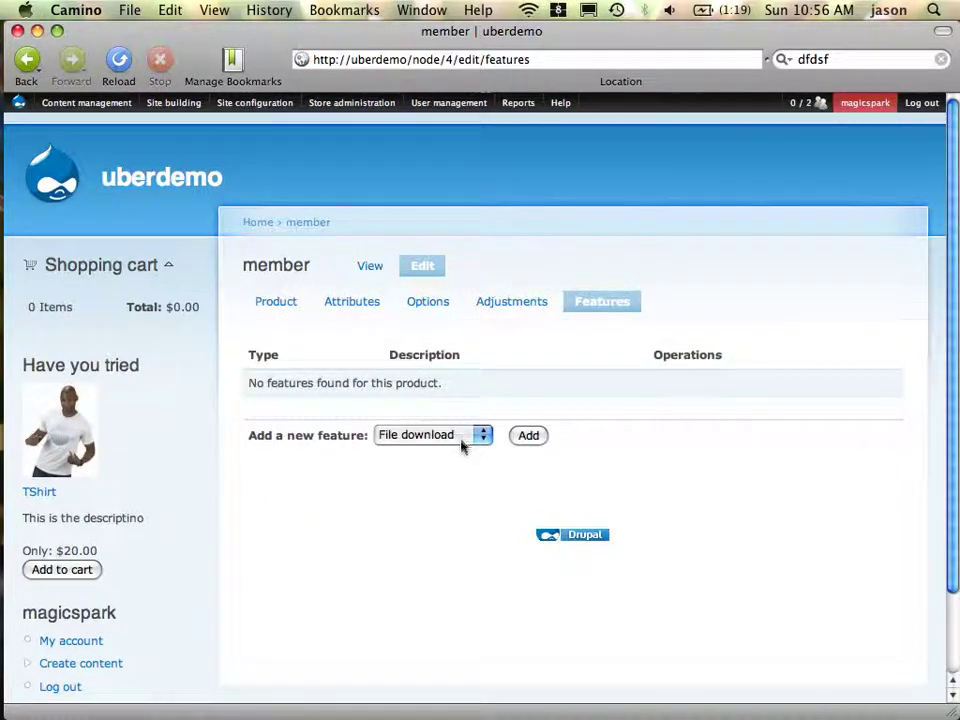
click(462, 444)
click(465, 455)
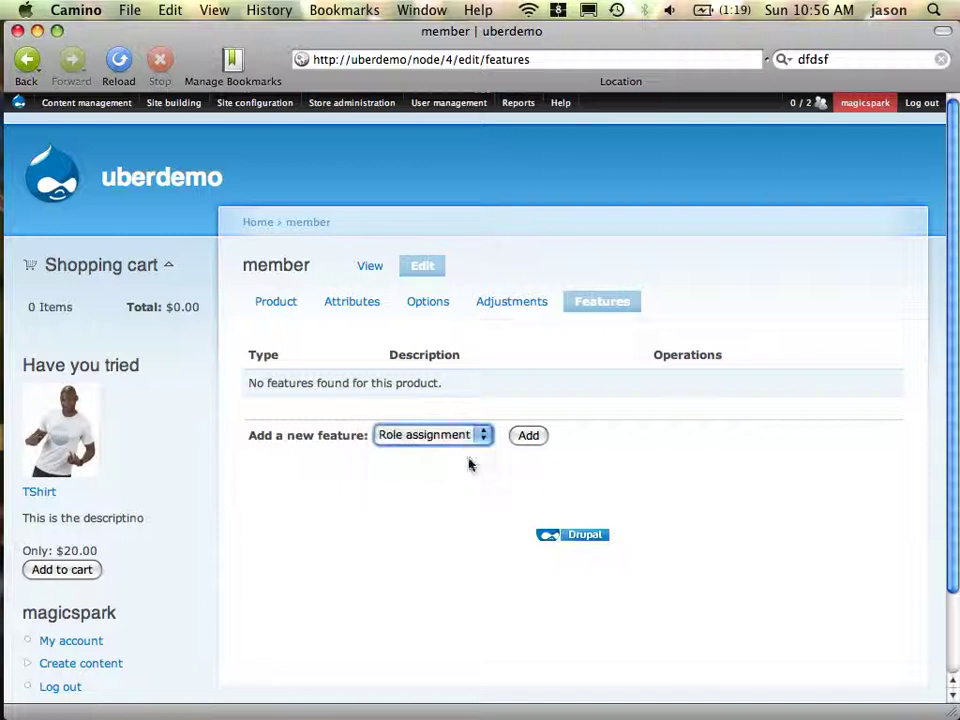
click(529, 436)
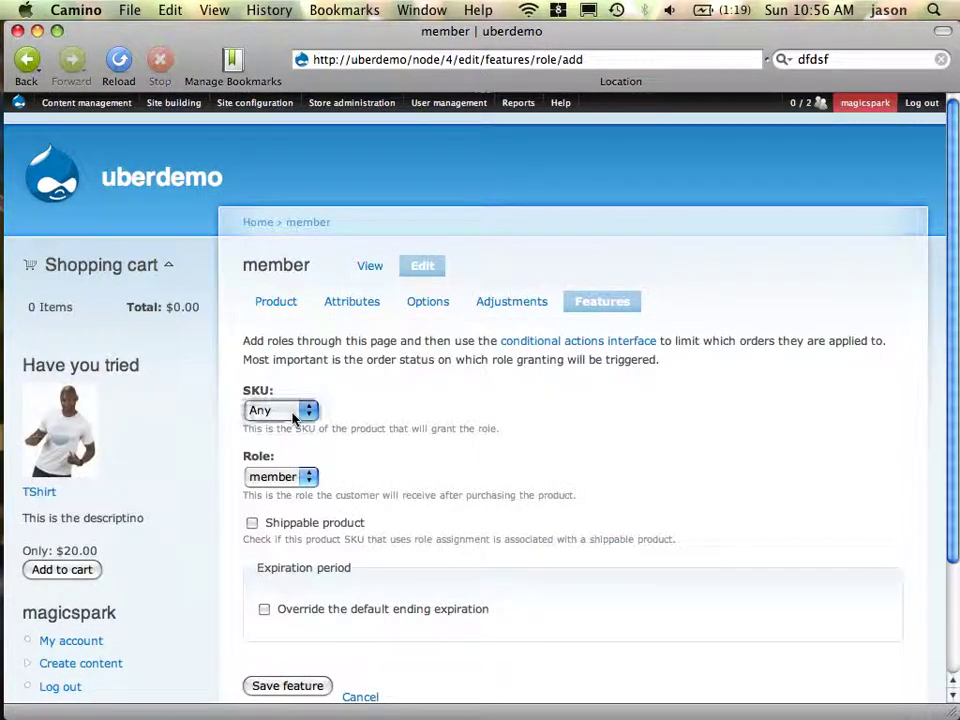
click(293, 411)
click(293, 428)
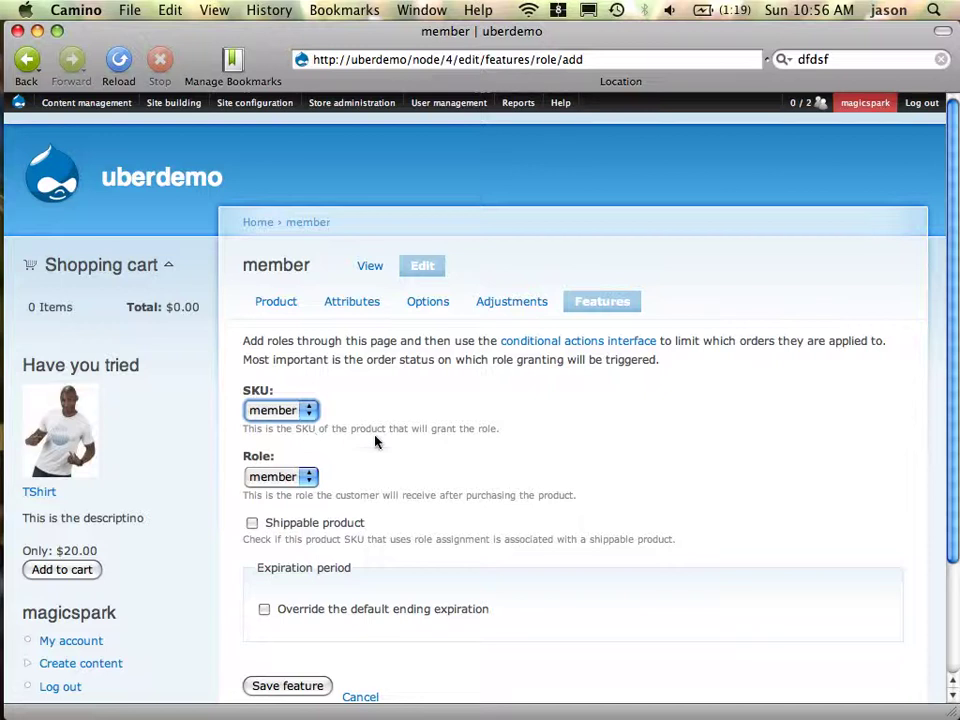
scroll(376, 441, down, 2)
scroll(376, 441, down, 1)
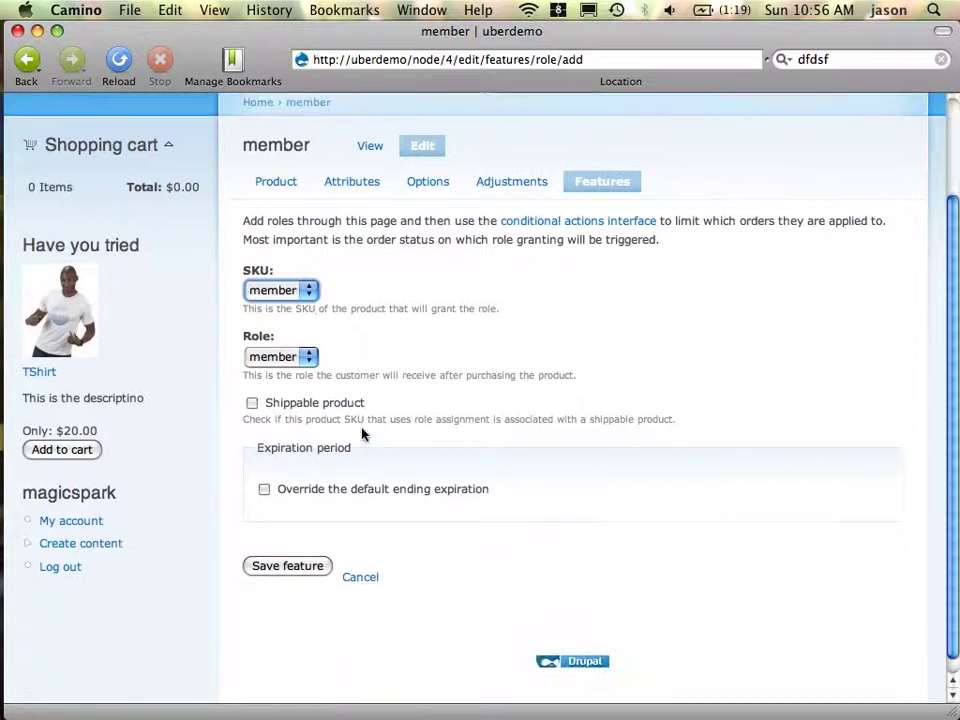
click(303, 362)
click(322, 357)
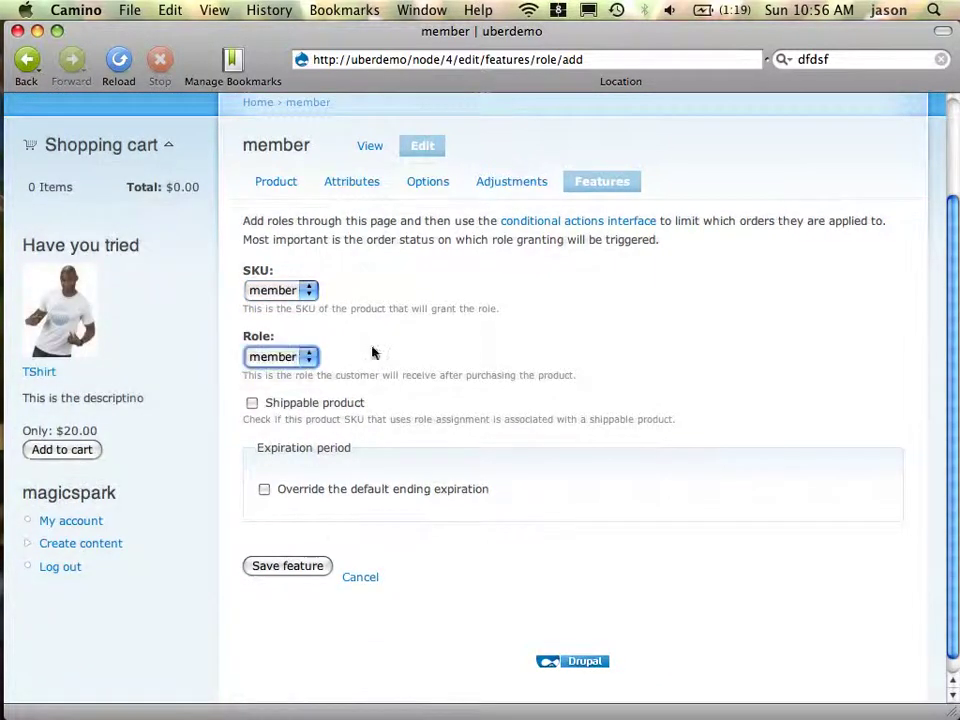
click(310, 567)
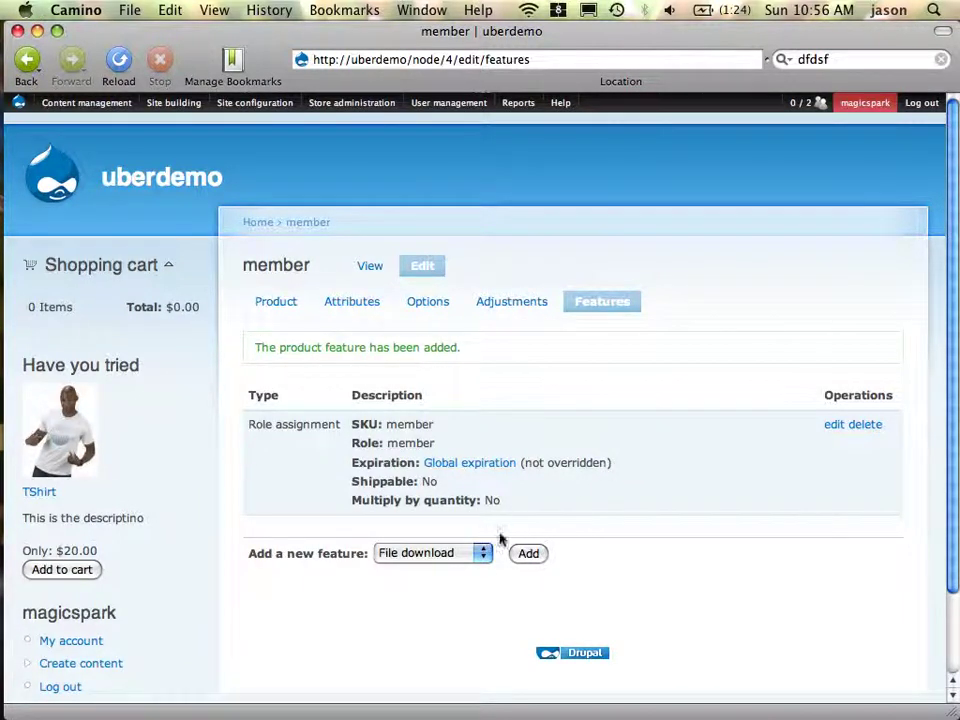
In the customer's Firefox window, add the $10 member product to the cart and go to Checkout
key(super+Tab)
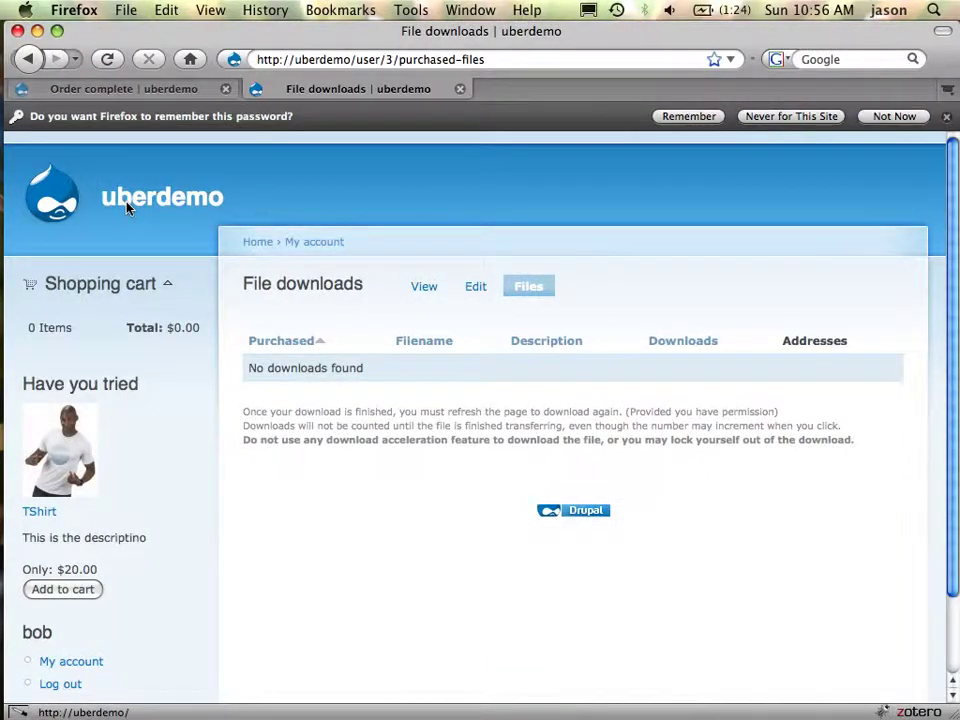
click(126, 206)
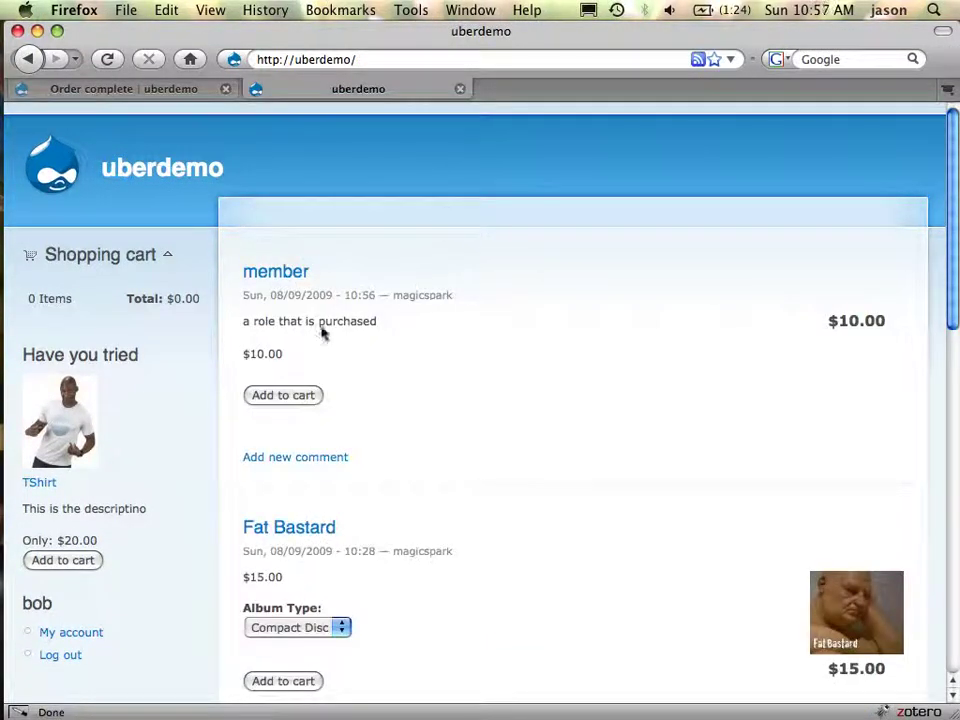
click(296, 273)
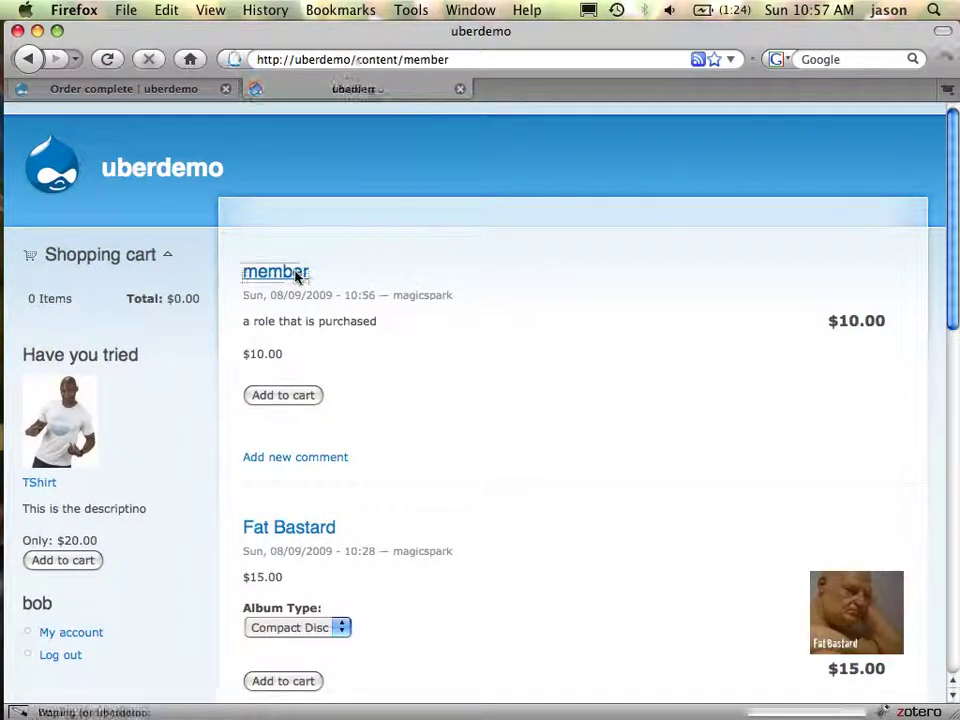
click(313, 422)
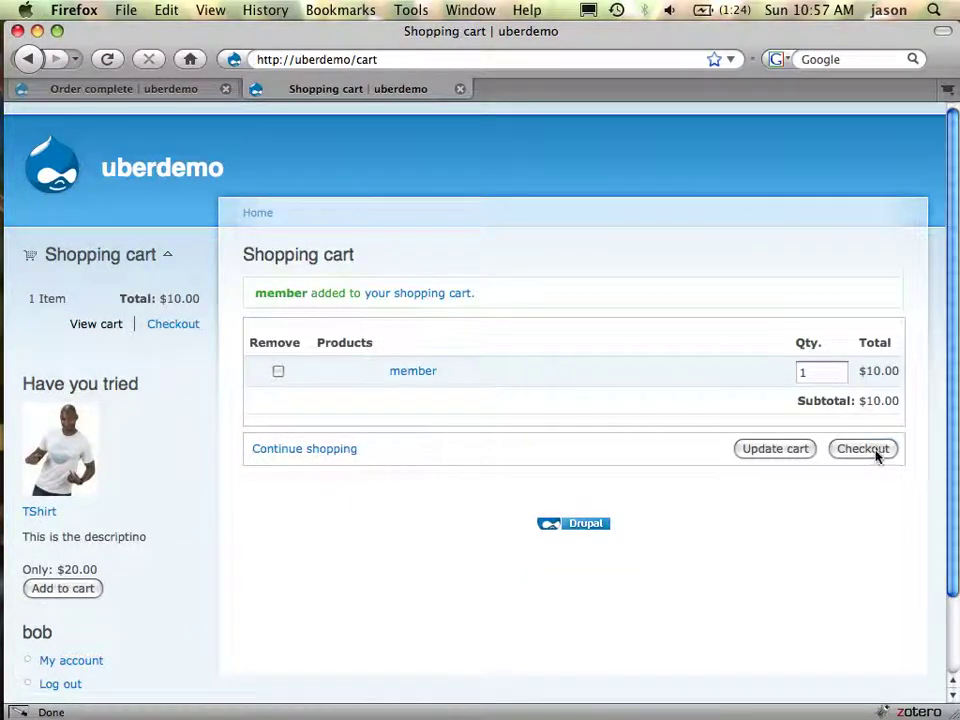
click(874, 452)
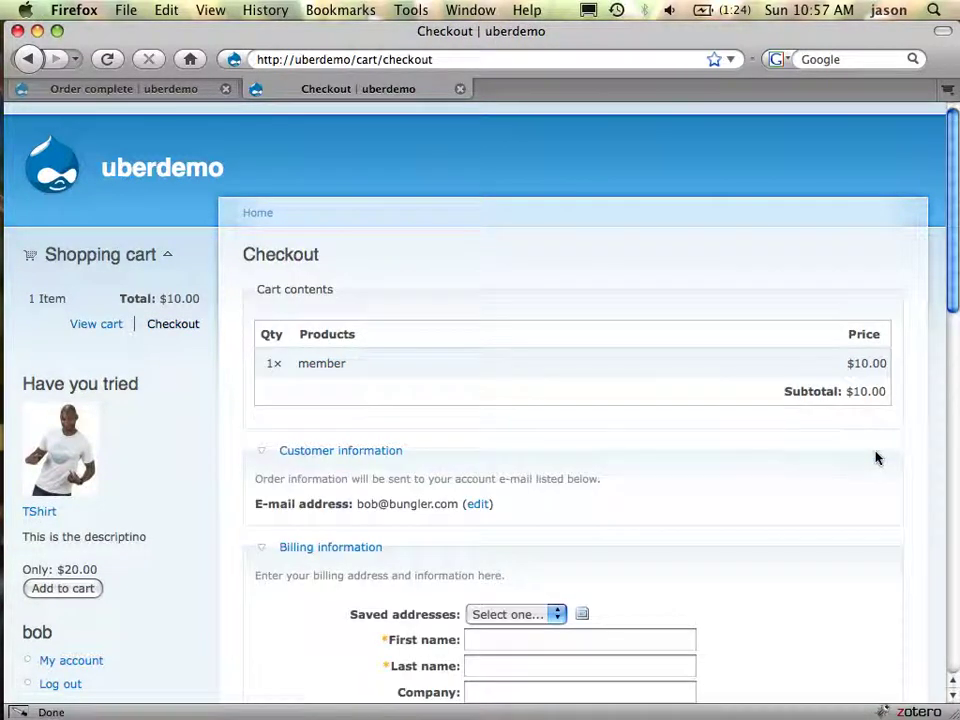
Fill the billing details from the saved address
scroll(489, 465, down, 2)
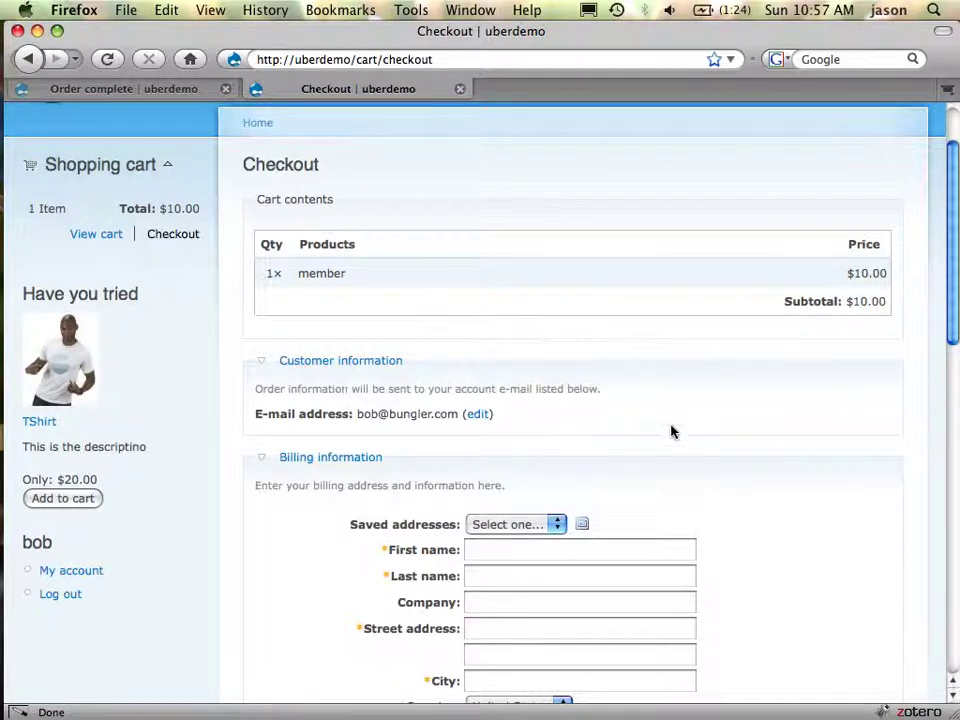
click(556, 525)
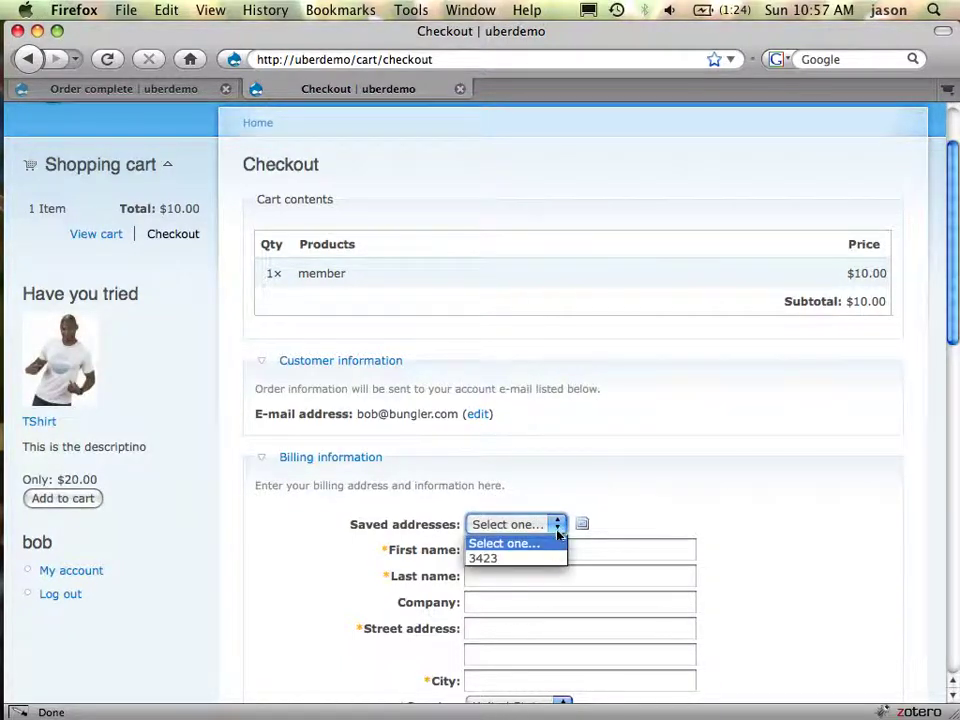
click(556, 560)
Enter the test card number, expiration year 2010 and the security code, then submit for review
scroll(711, 476, down, 6)
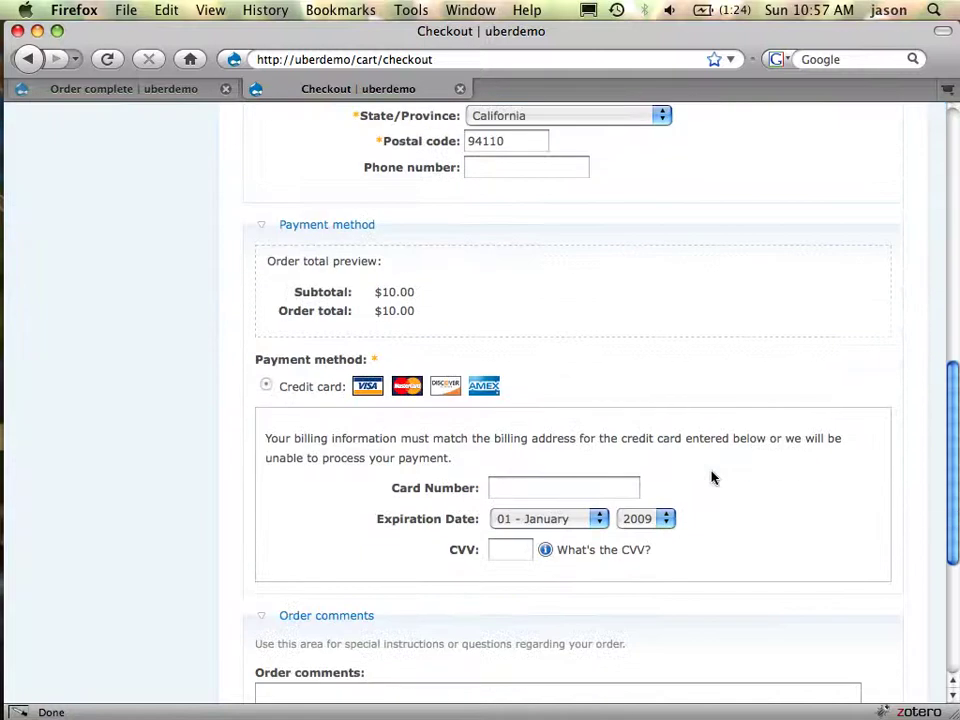
click(627, 489)
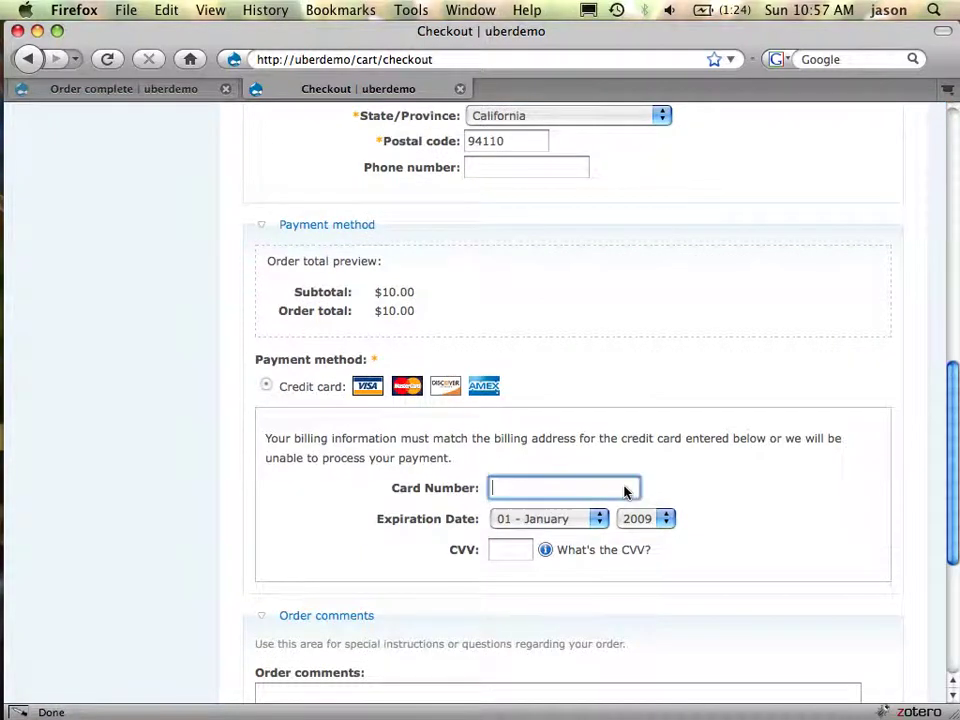
text(4111111111111111)
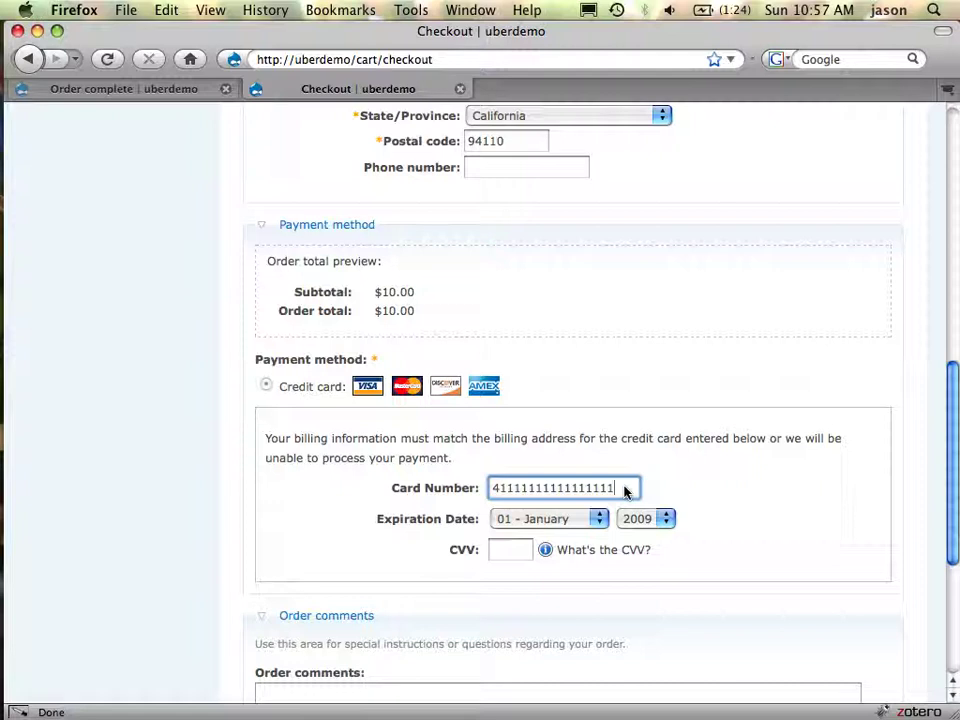
key(Tab)
key(shift+Tab)
key(shift+Tab)
key(shift+Tab)
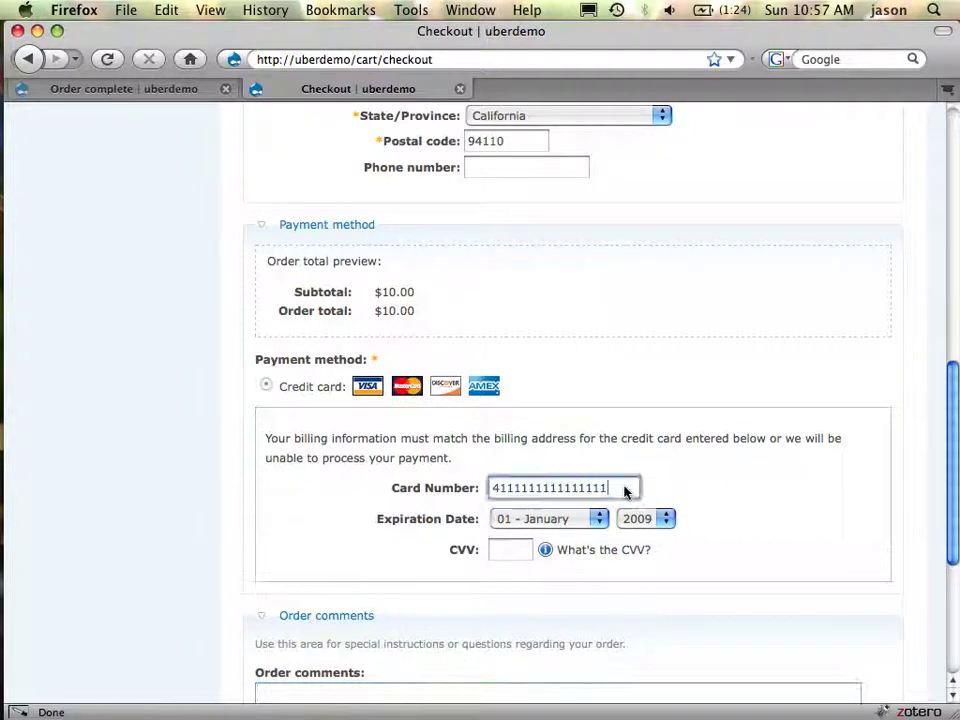
click(657, 518)
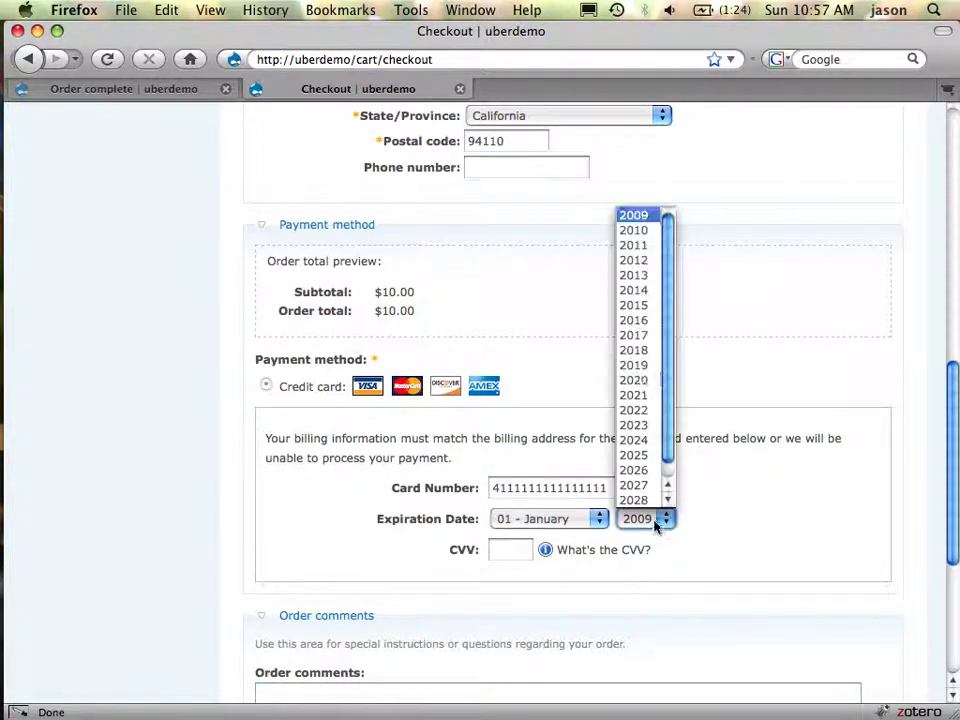
click(645, 230)
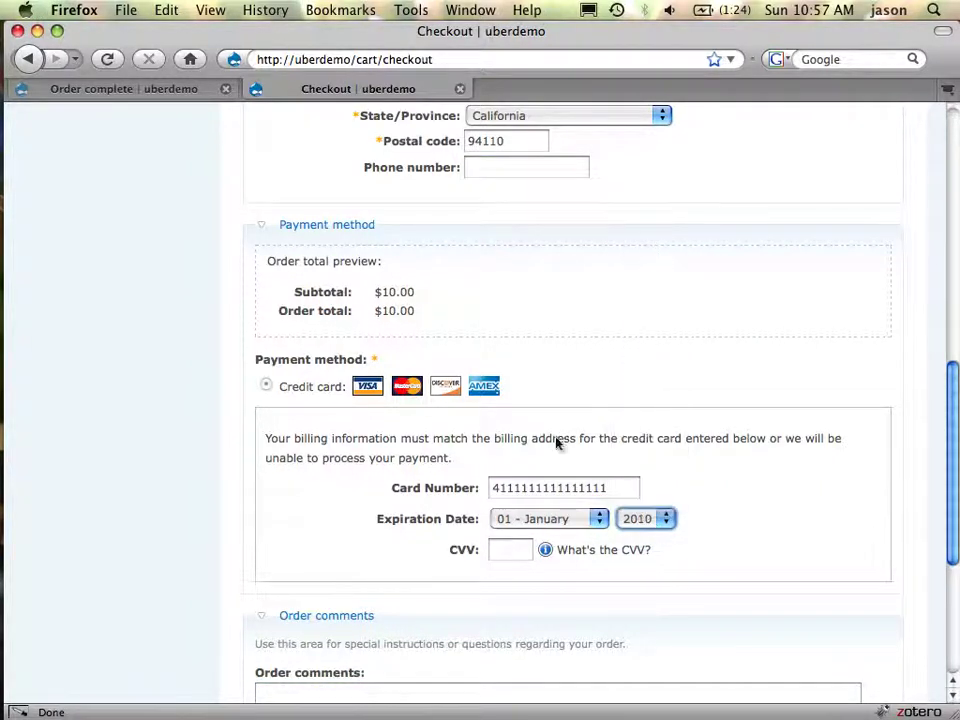
click(515, 553)
text(123)
scroll(580, 575, down, 5)
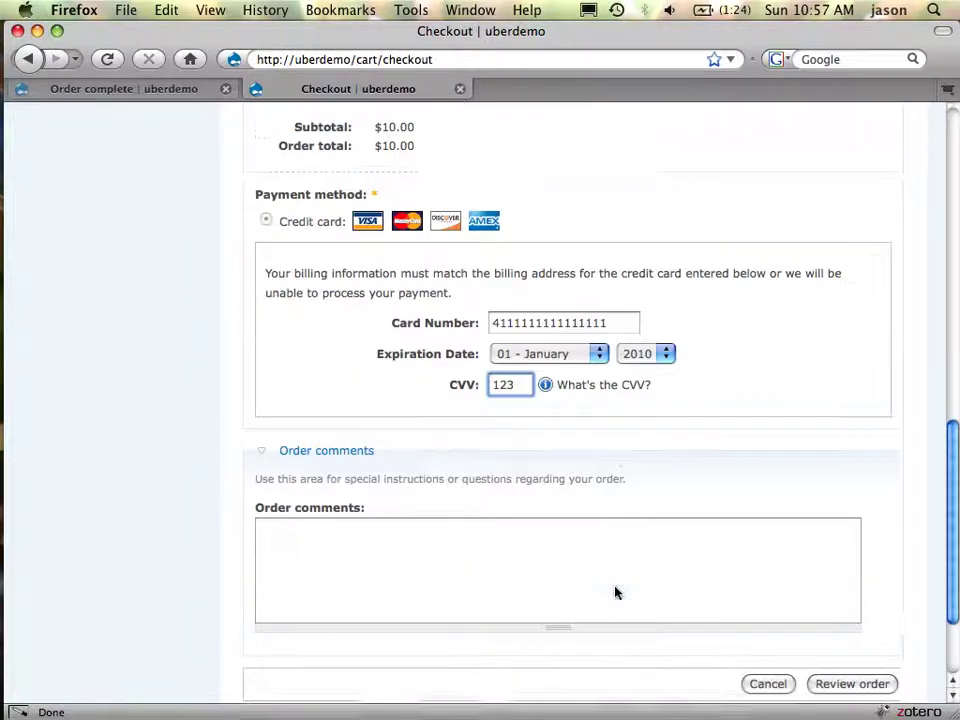
click(882, 646)
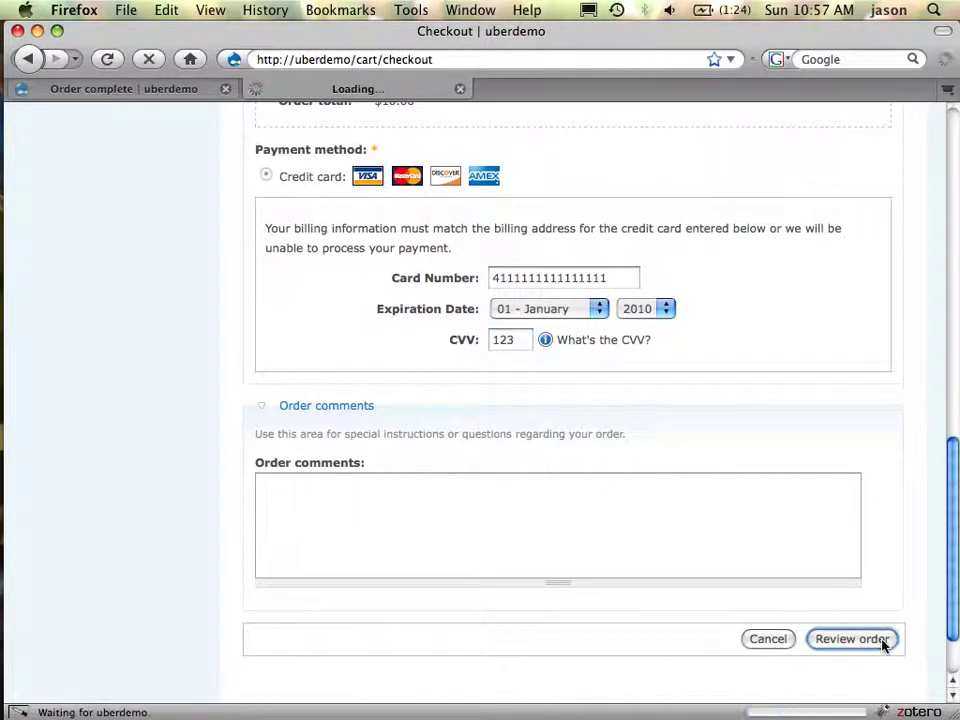